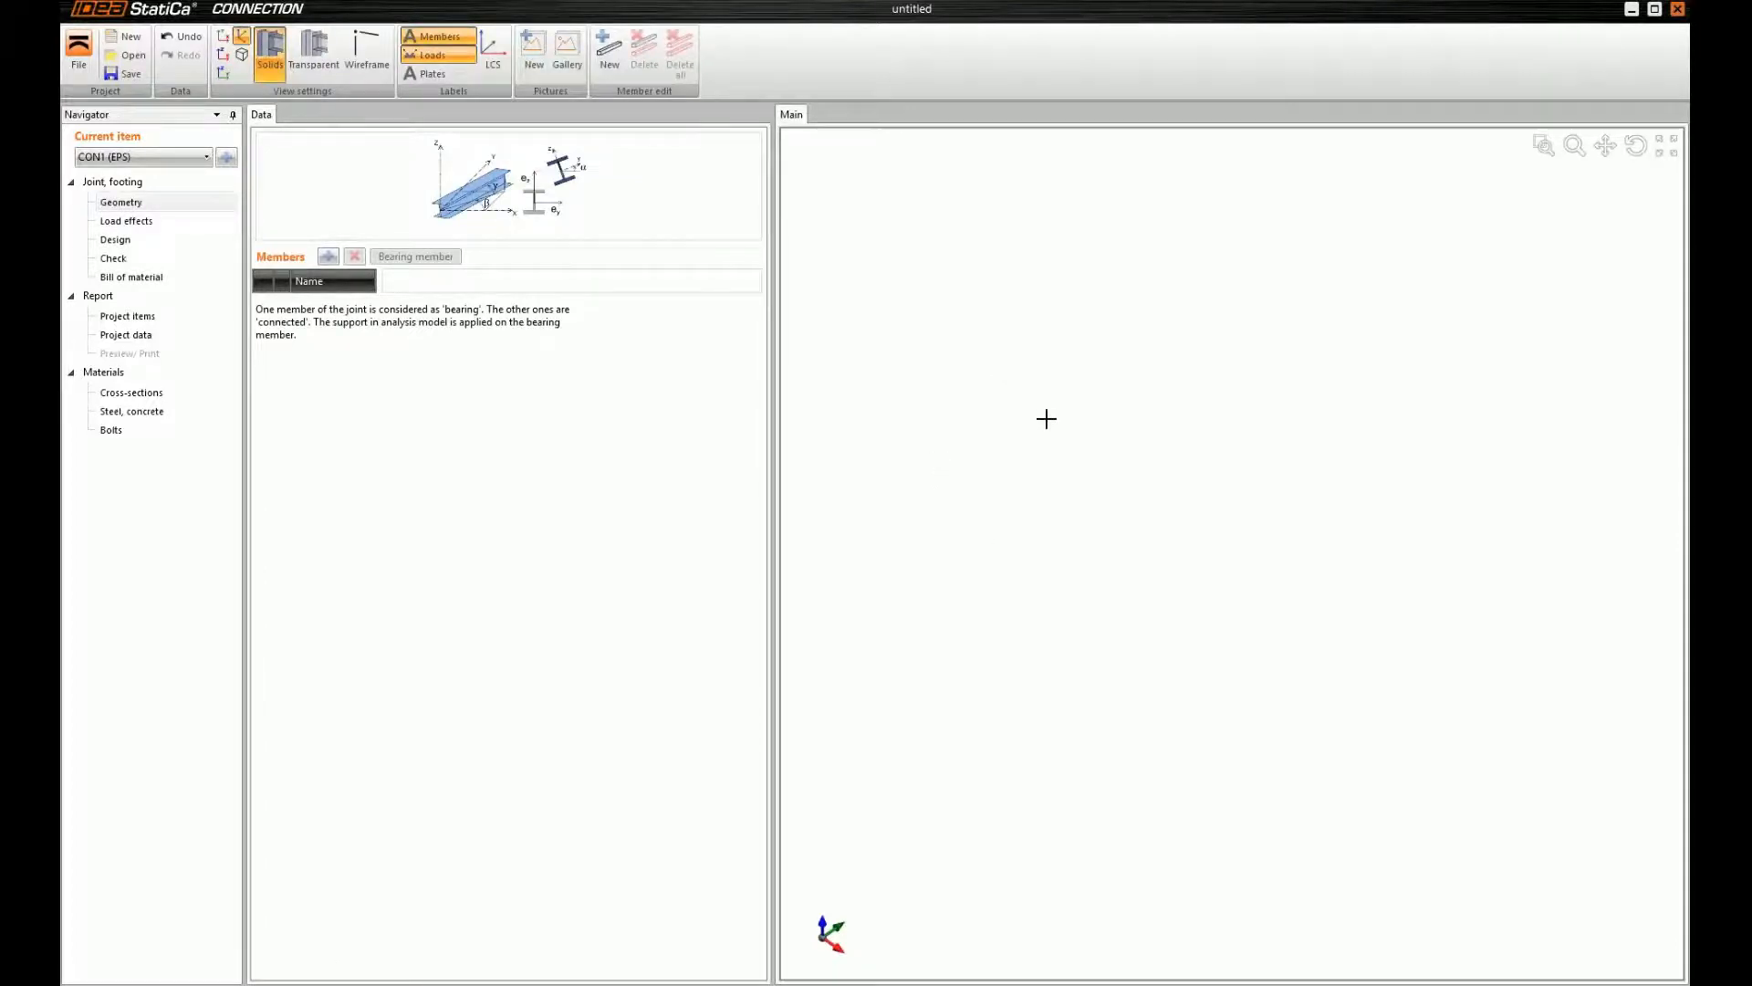
# Examine the column base model with its column, diagonal, base plate, anchors and concrete block
pyautogui.keyDown('ctrl'); pyautogui.moveTo(1155, 576); pyautogui.dragTo(1181, 512, button='middle'); pyautogui.keyUp('ctrl')
pyautogui.moveTo(1153, 441); pyautogui.dragTo(1147, 507, button='middle')
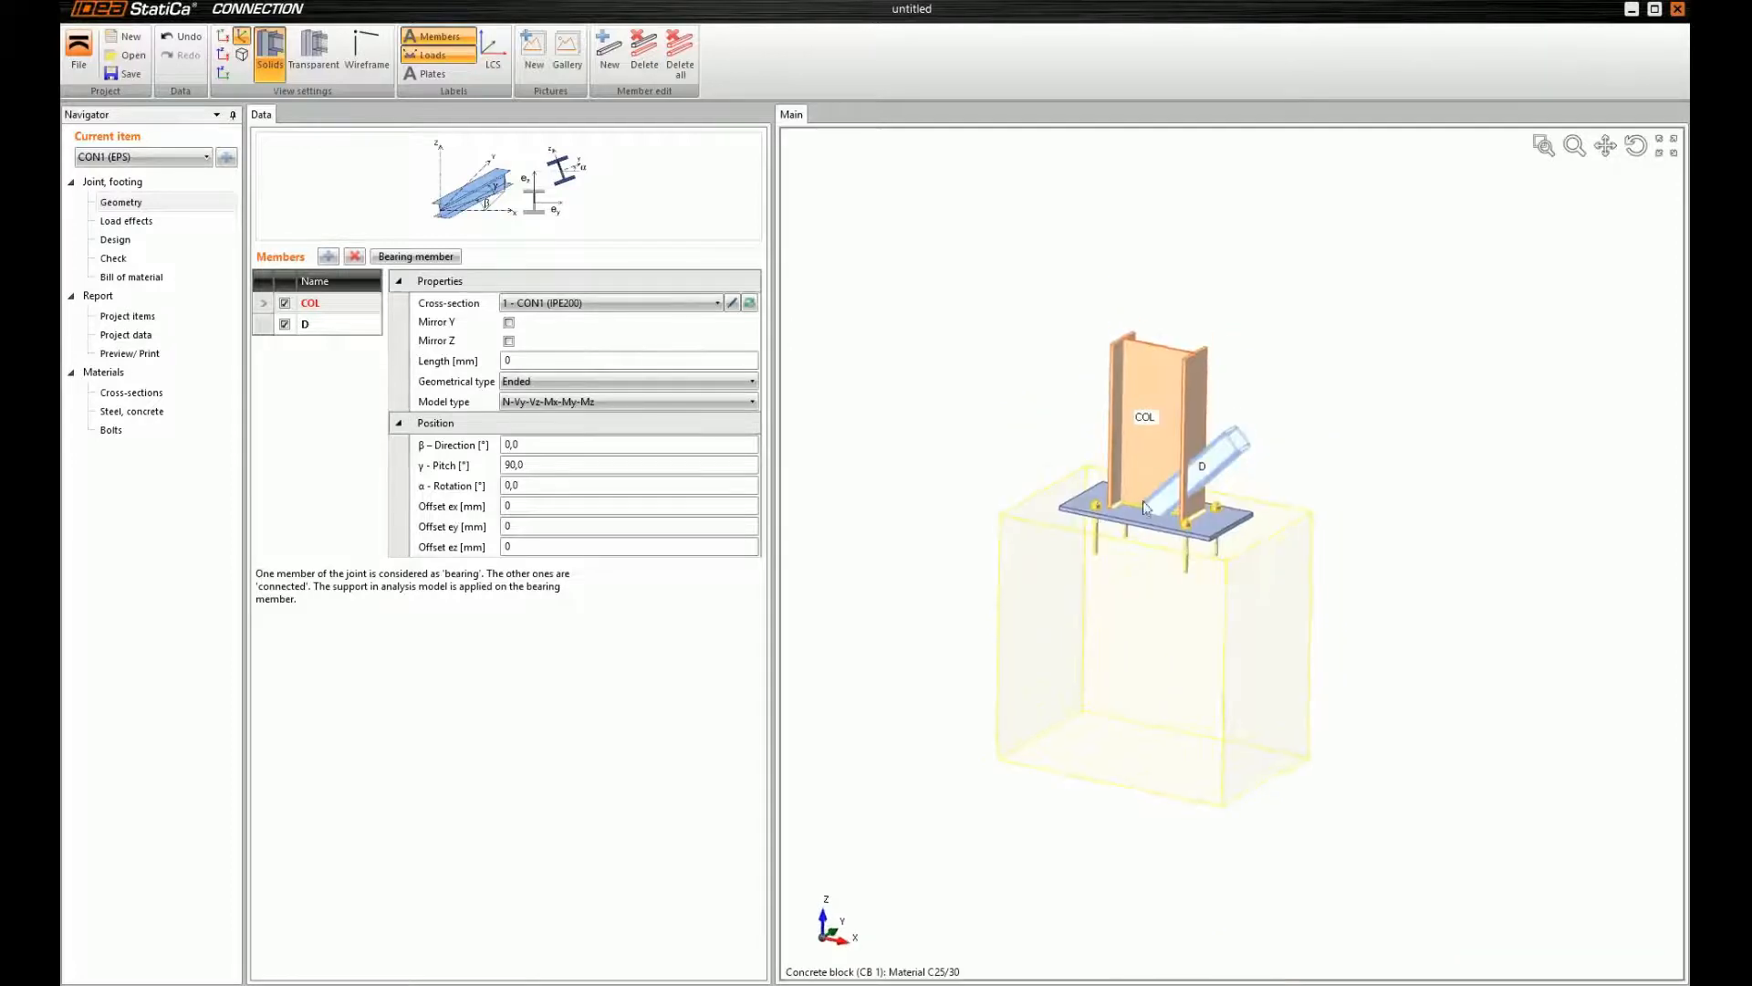
pyautogui.scroll(3, 1146, 507)
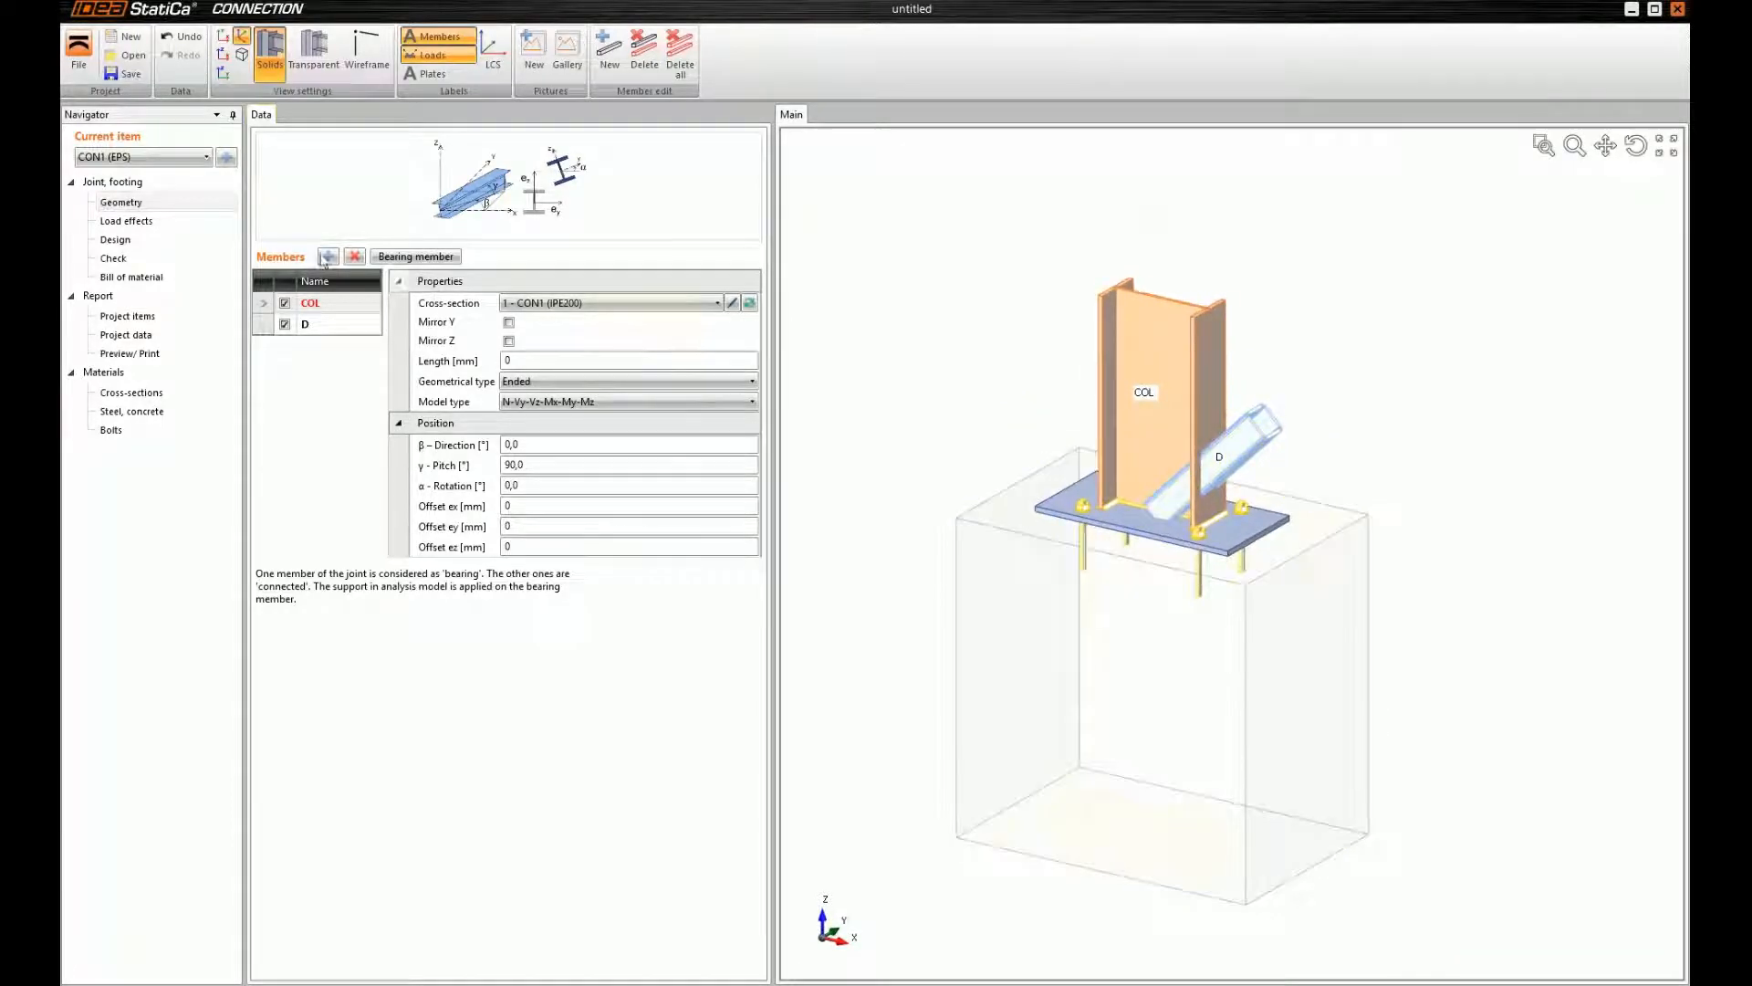
pyautogui.click(147, 205)
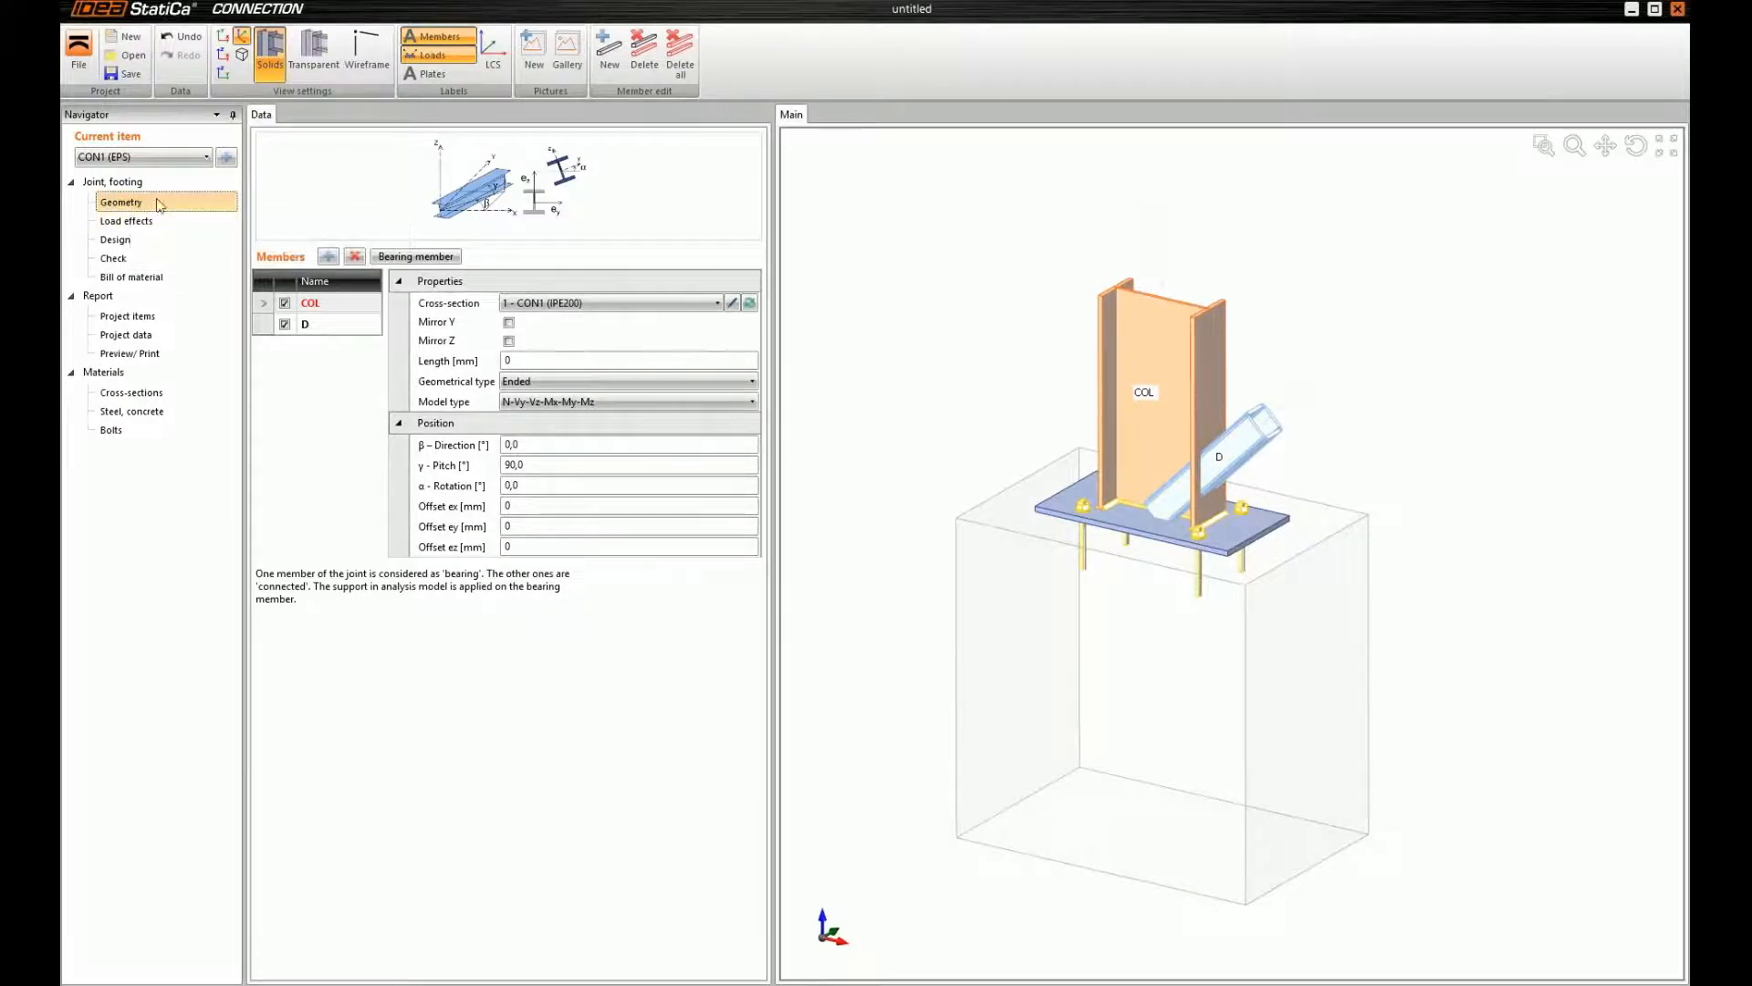
pyautogui.scroll(3, 1197, 424)
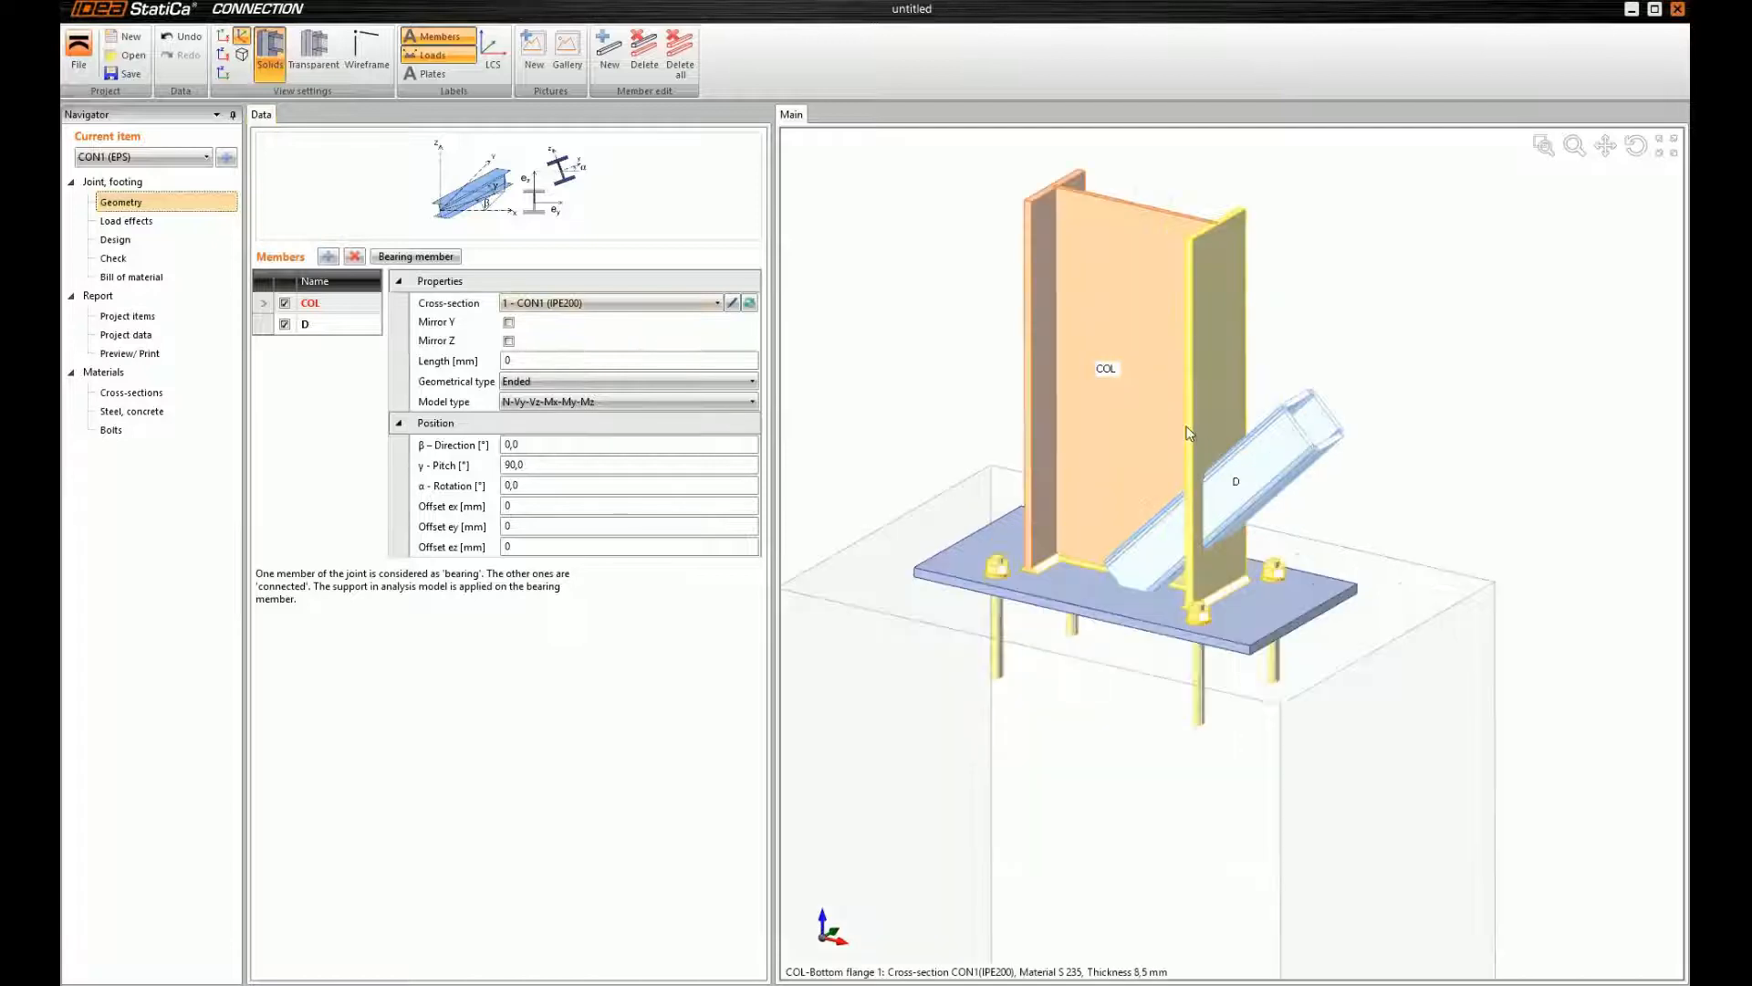
pyautogui.scroll(-5, 1185, 438)
pyautogui.moveTo(1185, 438); pyautogui.dragTo(1180, 451, button='right')
pyautogui.scroll(2, 1185, 453)
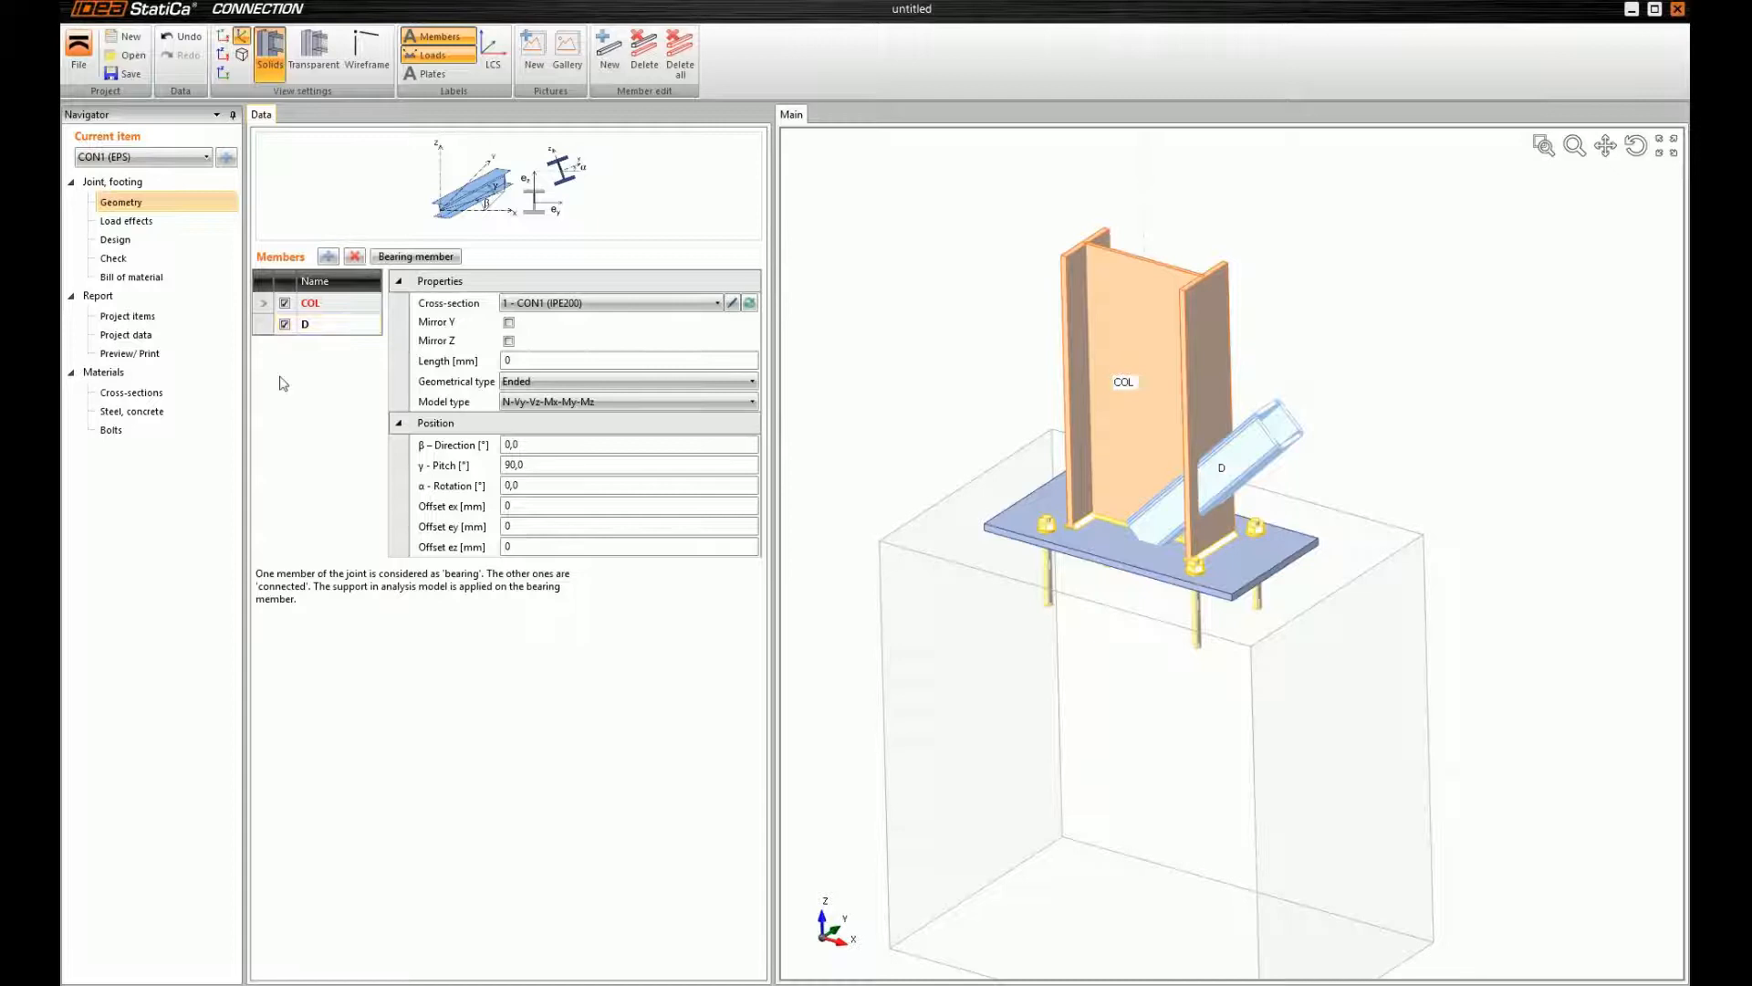
# Add a third member to the joint and assign it the rolled I-section HEB200
pyautogui.click(329, 256)
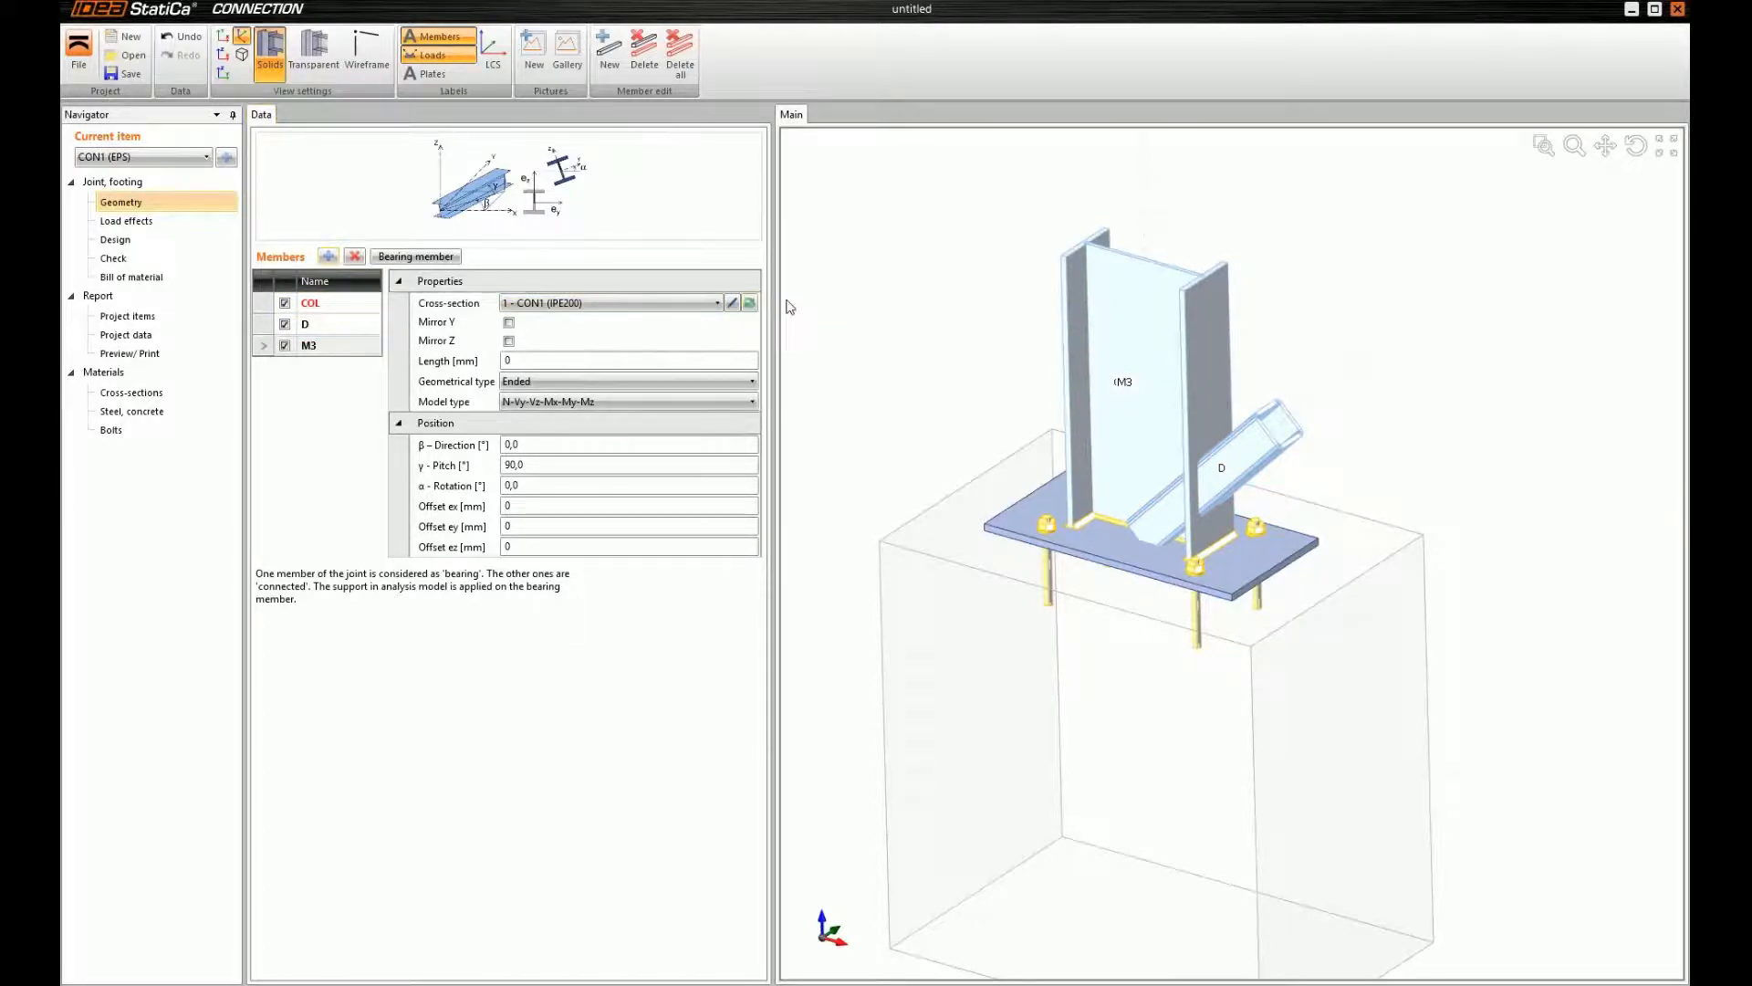
pyautogui.click(749, 302)
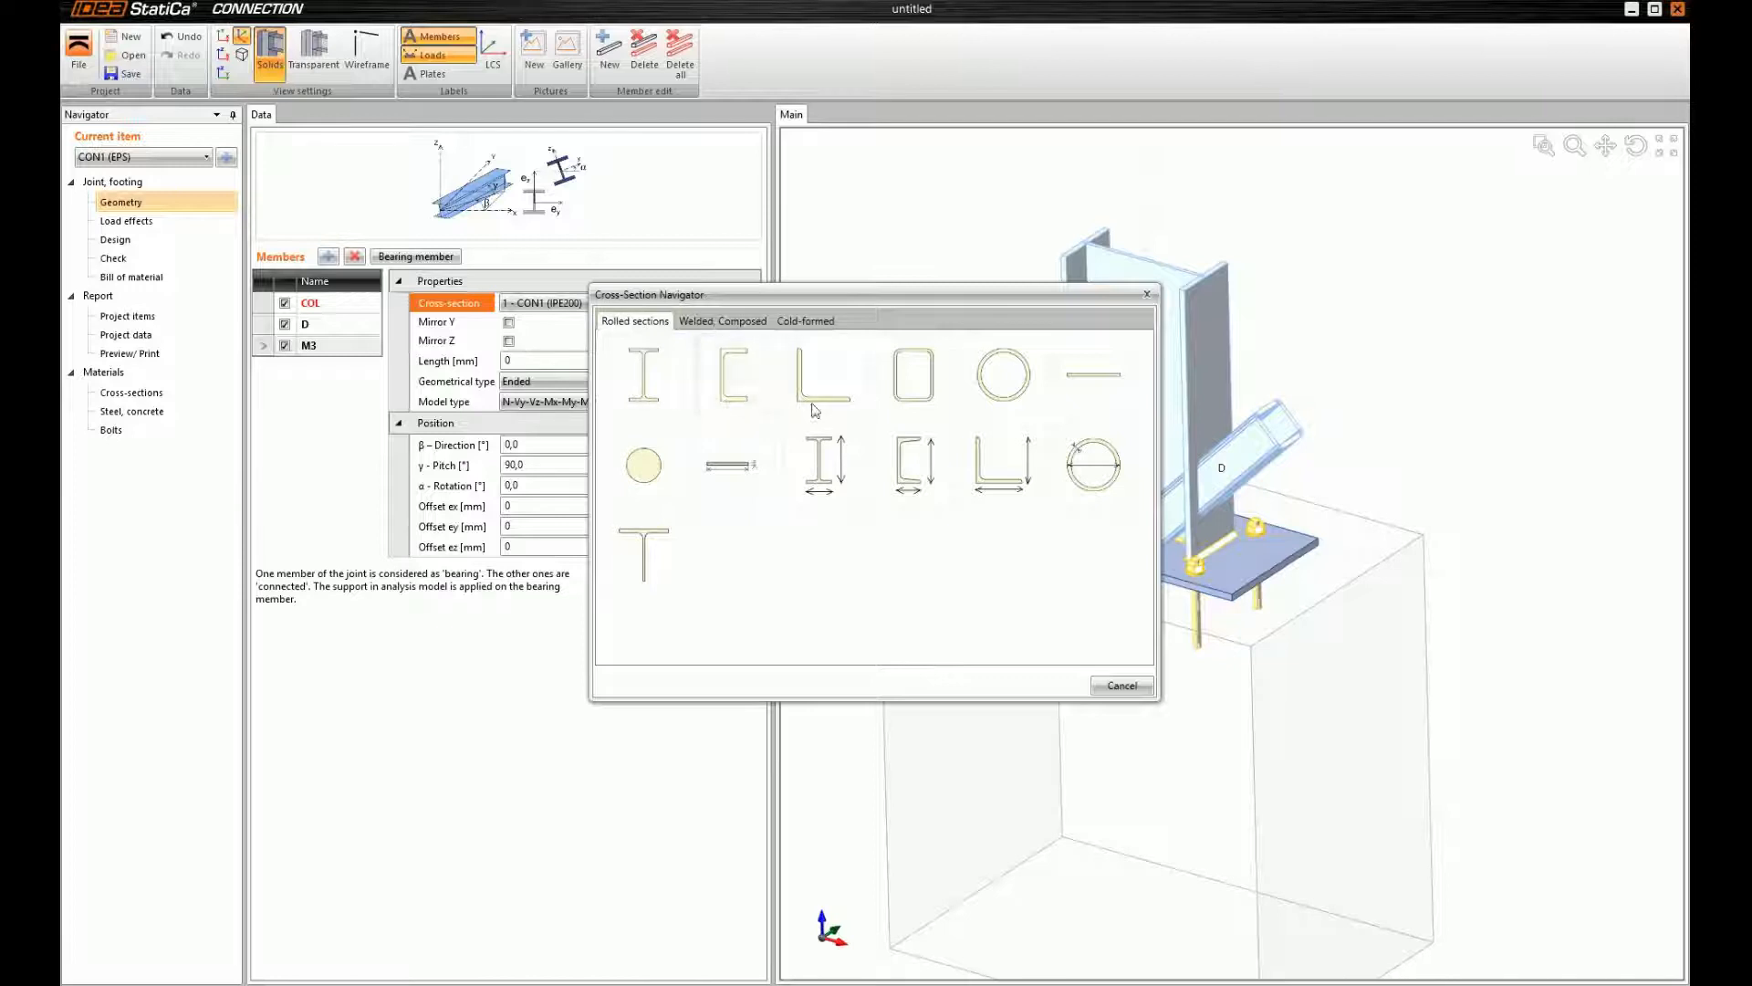
pyautogui.click(725, 321)
pyautogui.click(805, 321)
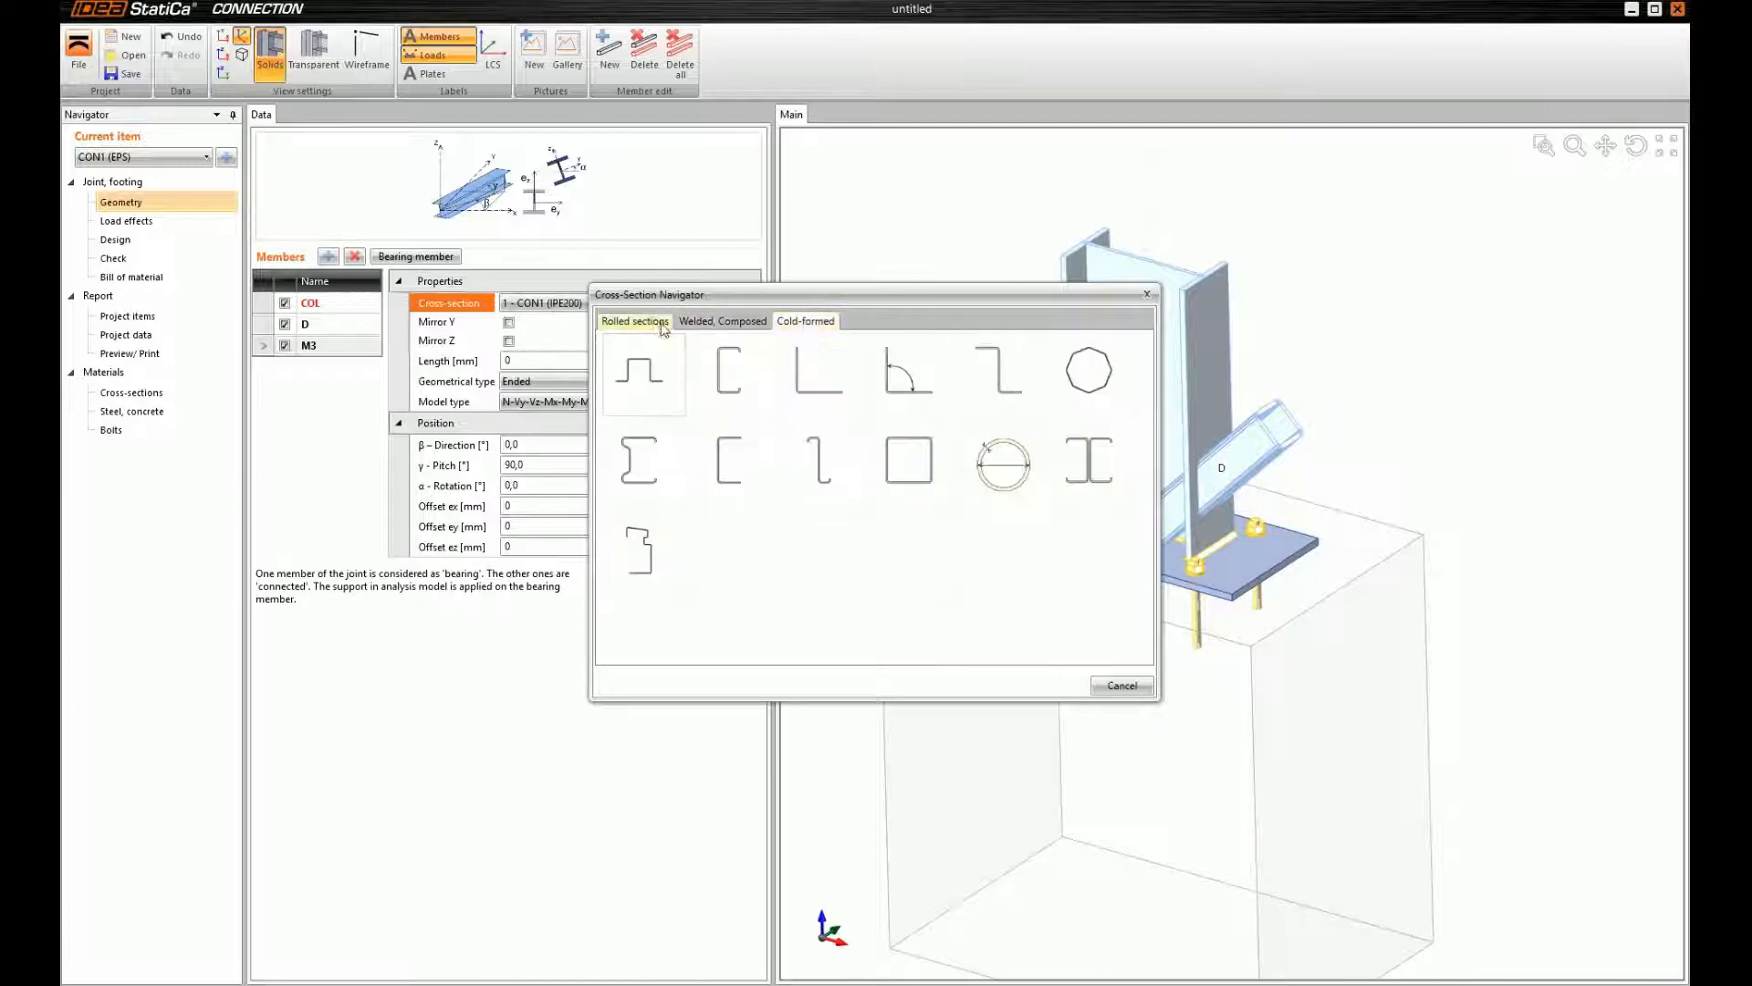
pyautogui.click(653, 323)
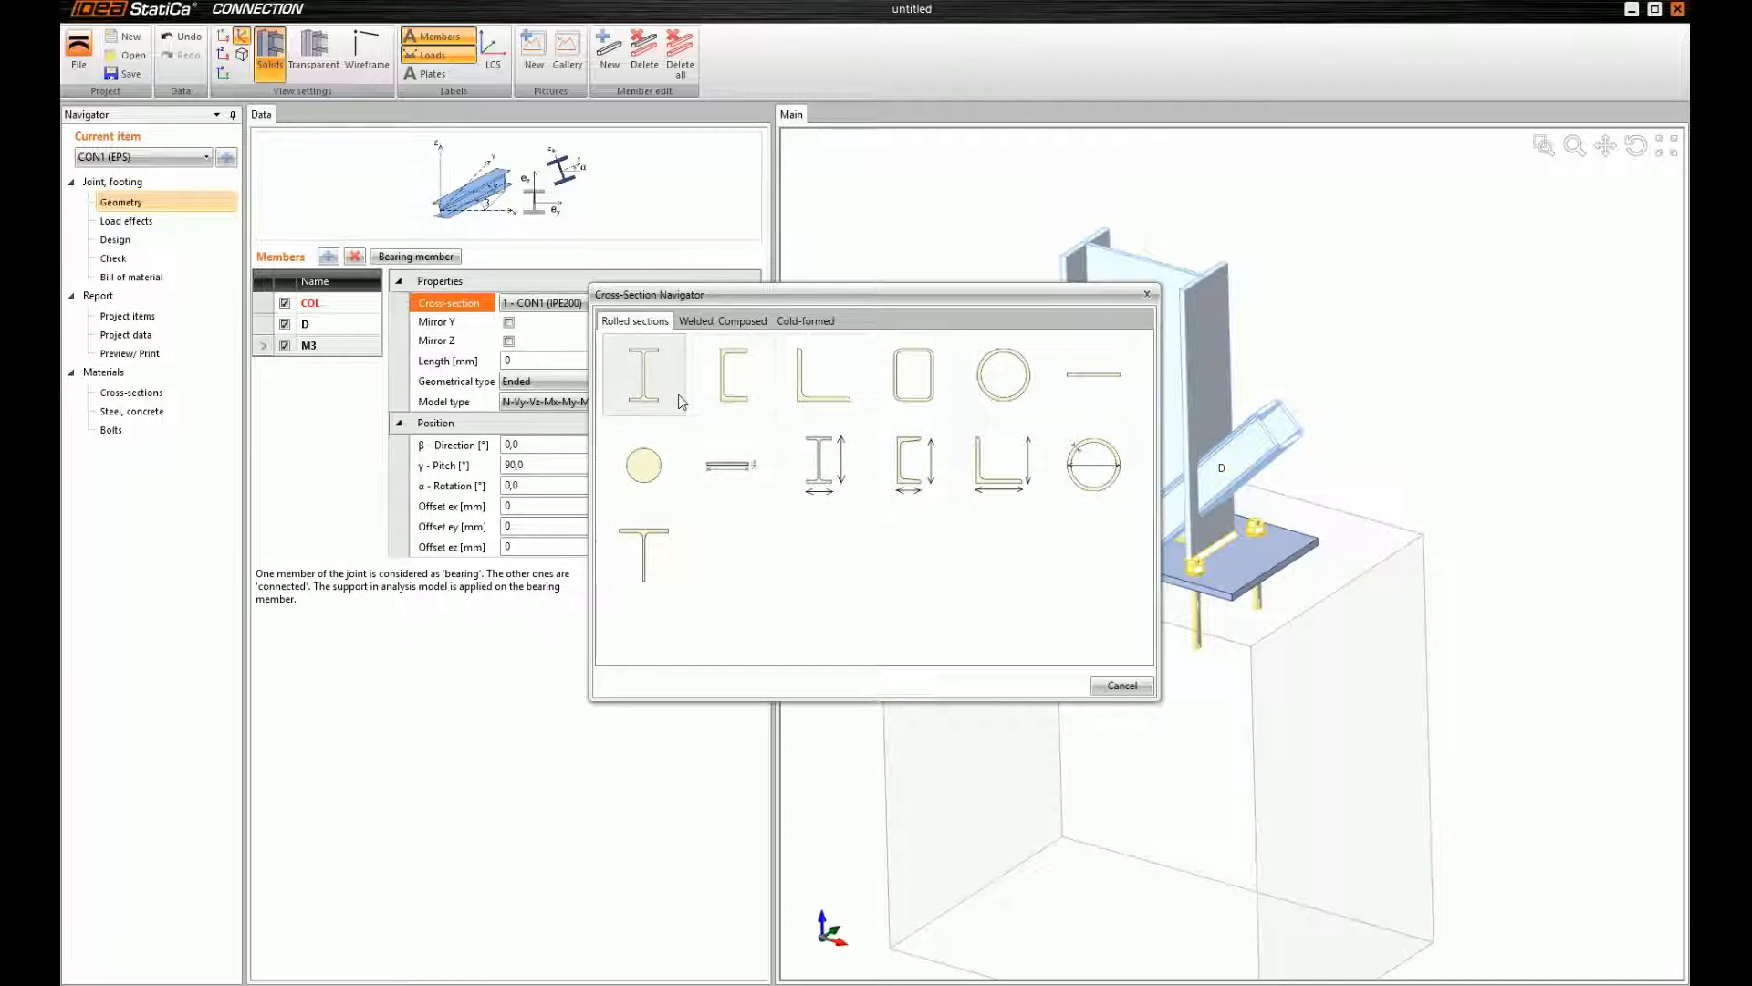
pyautogui.click(638, 363)
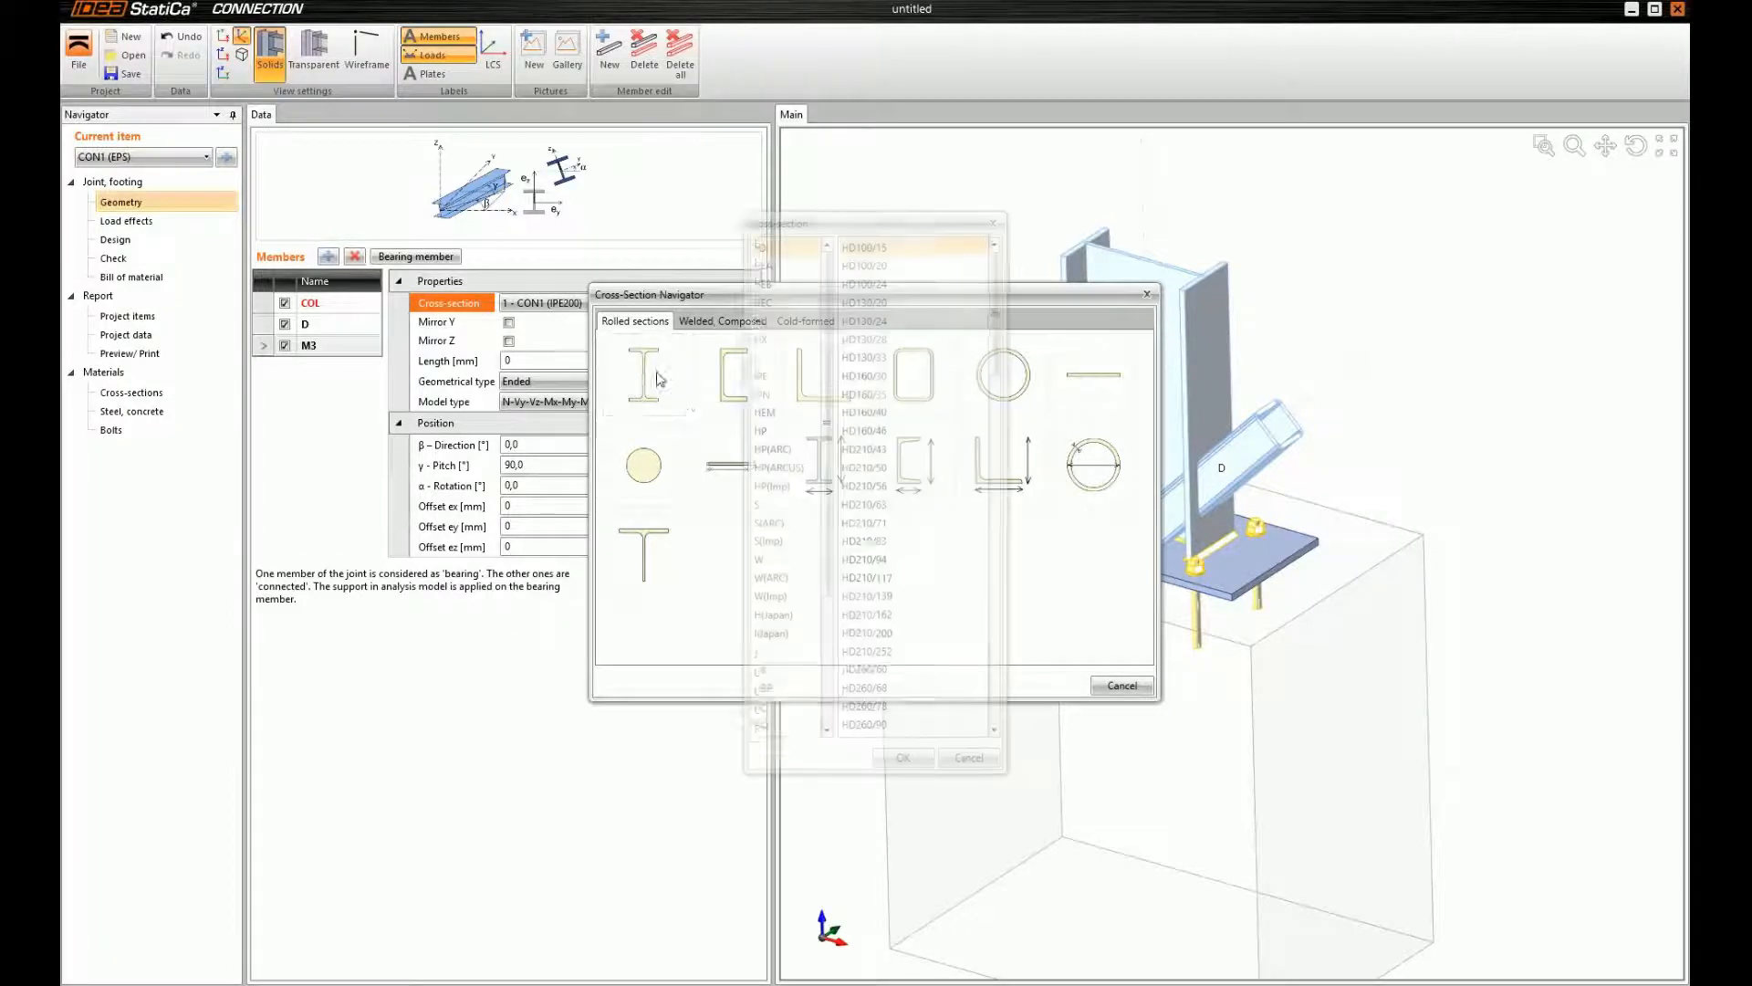
pyautogui.click(761, 280)
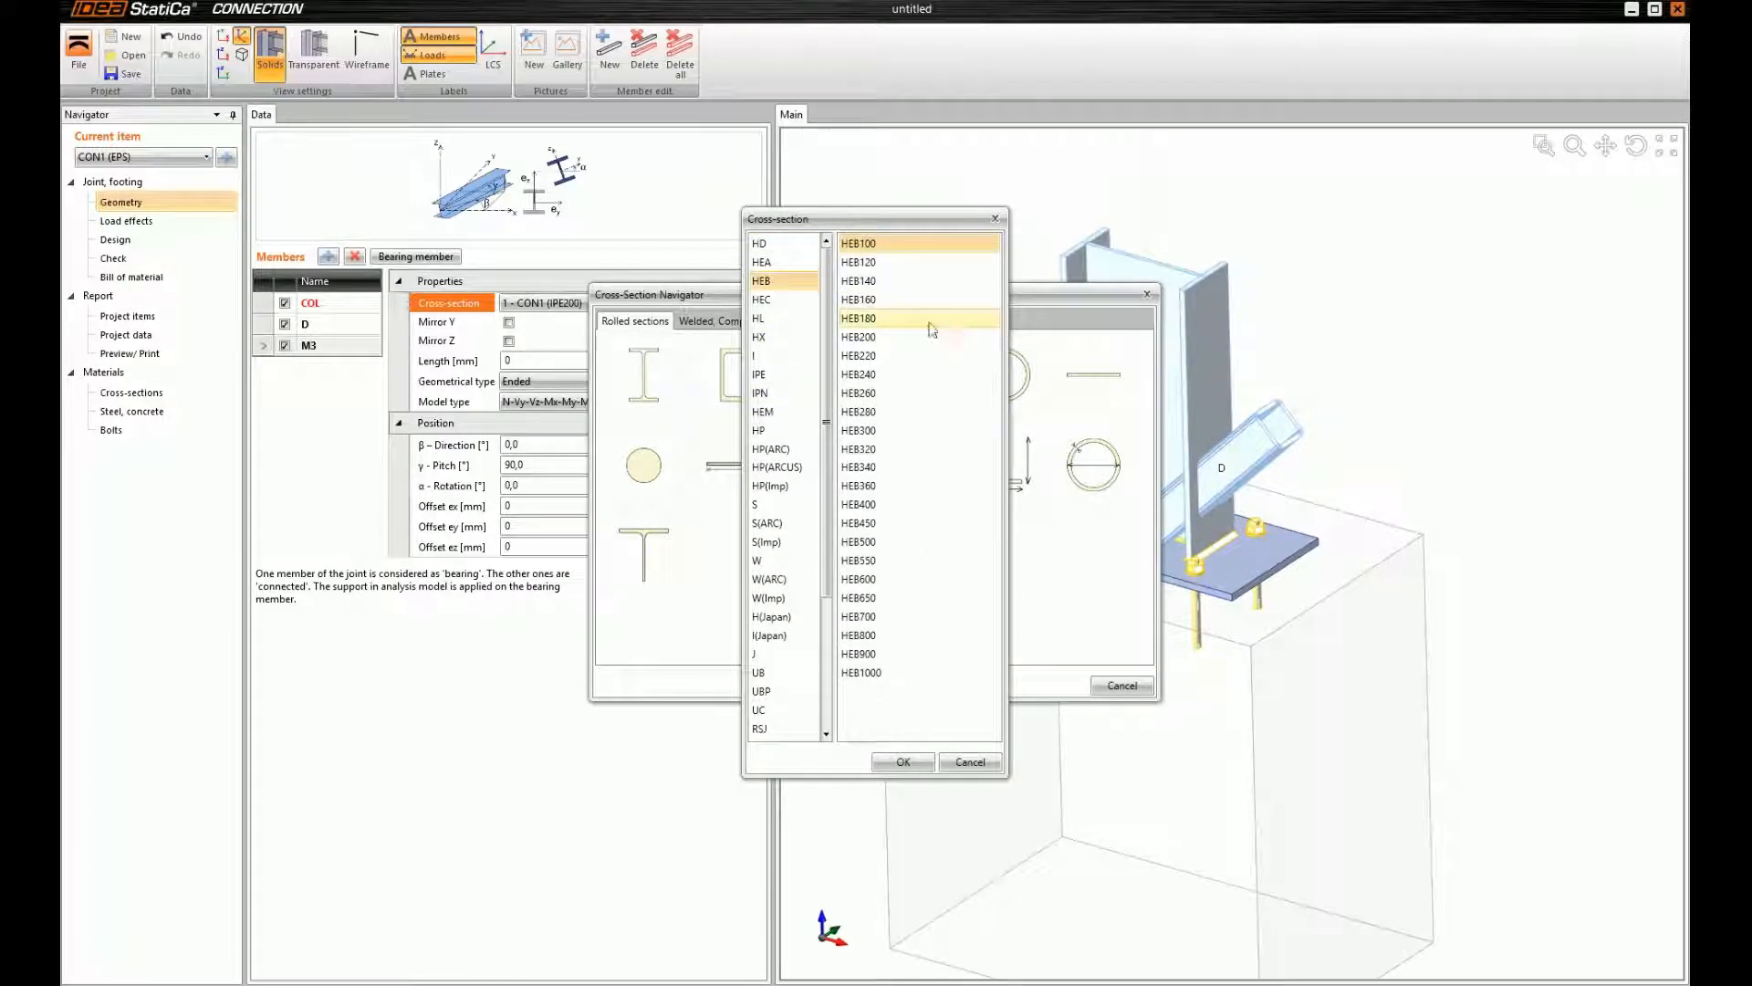
pyautogui.click(886, 338)
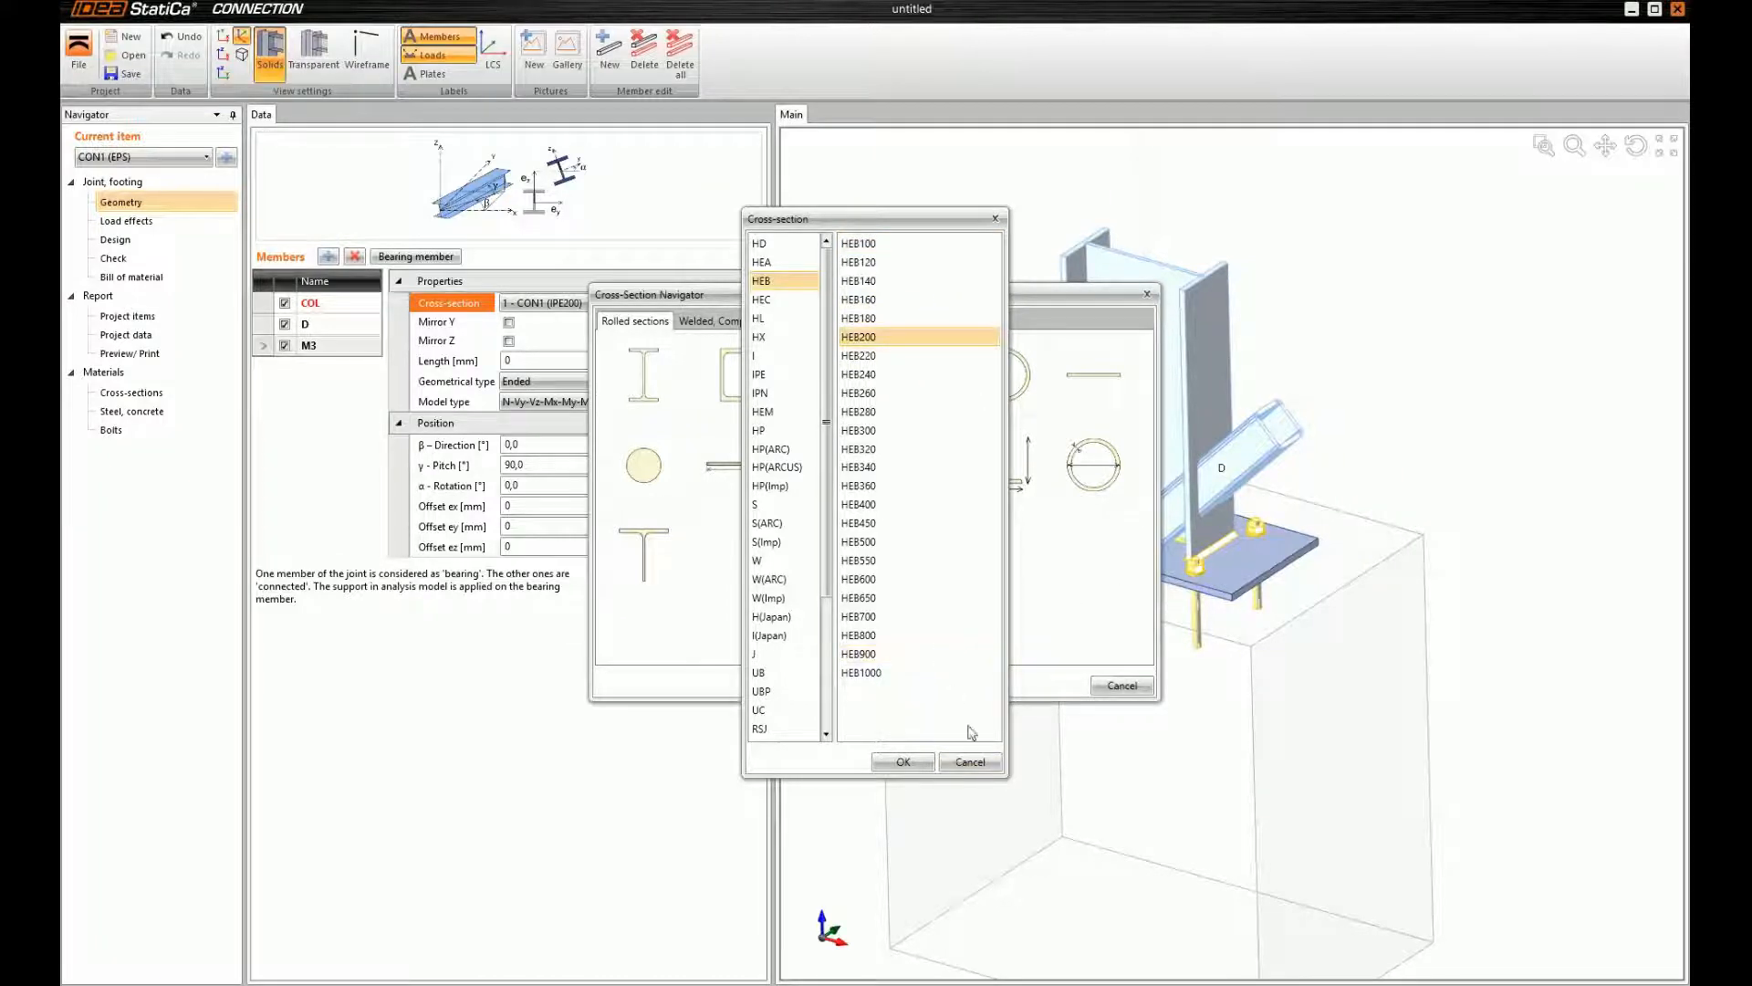
pyautogui.click(901, 761)
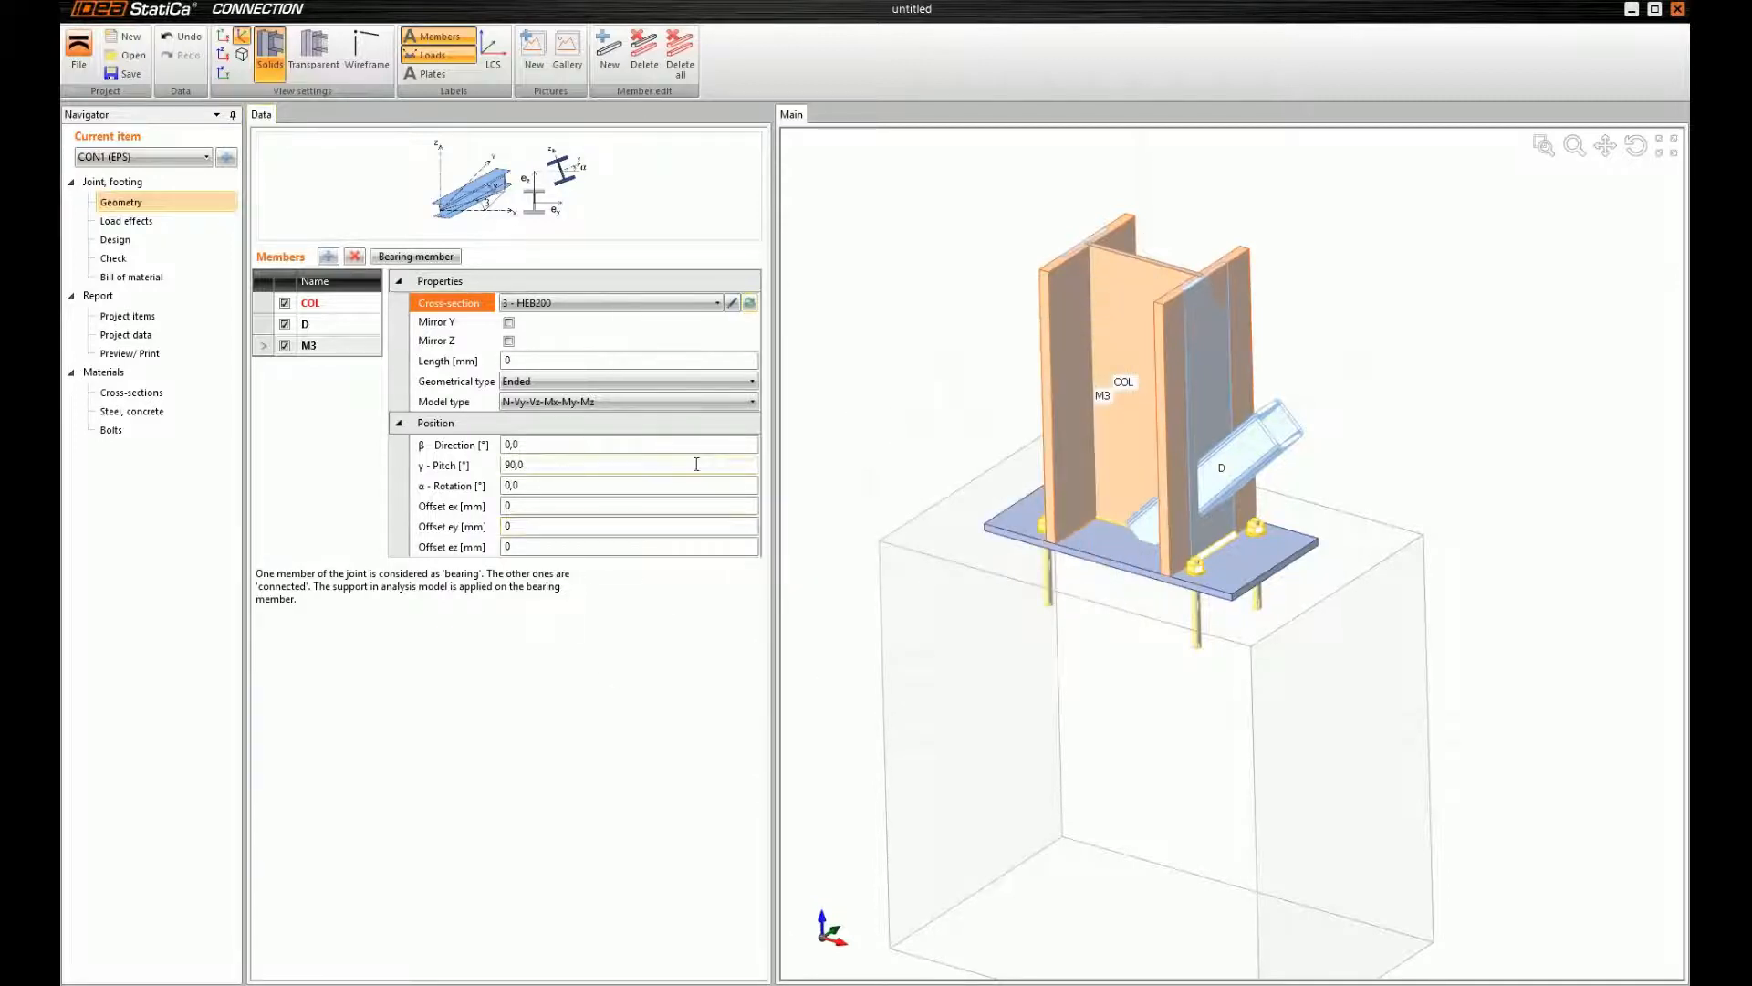
# Set the new member's length to 600 mm and its pitch to 0°
pyautogui.click(547, 360)
pyautogui.write('600')
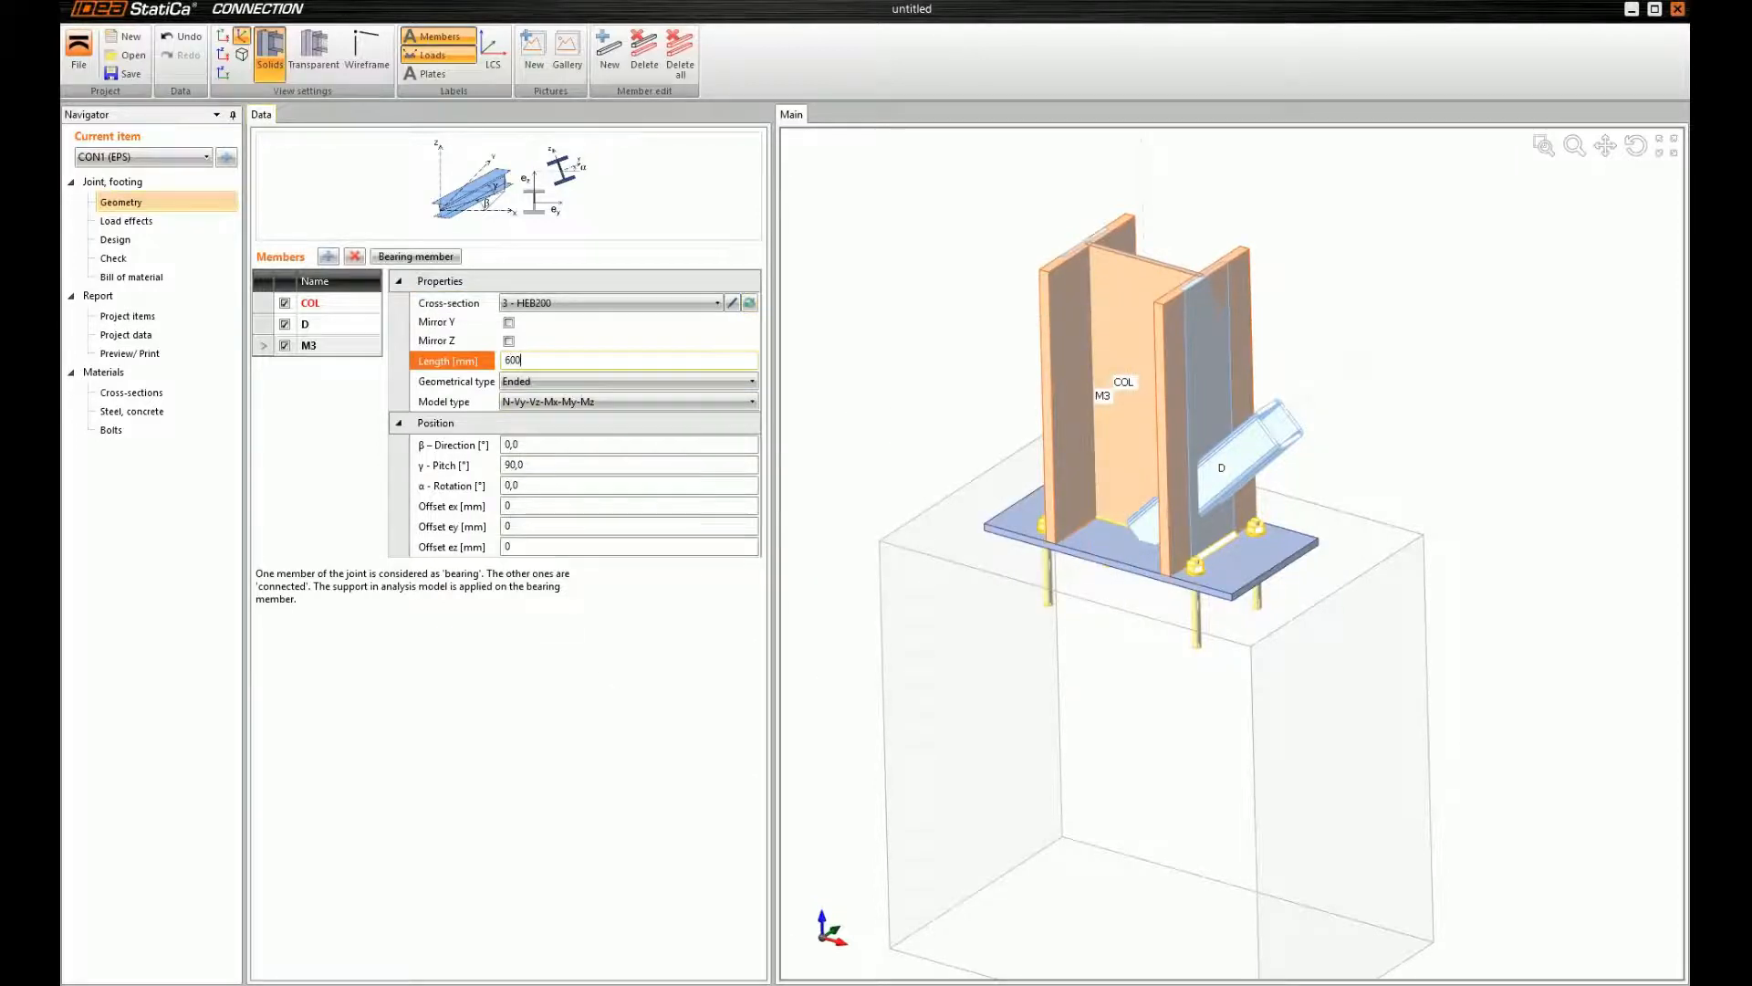
pyautogui.press('Tab')
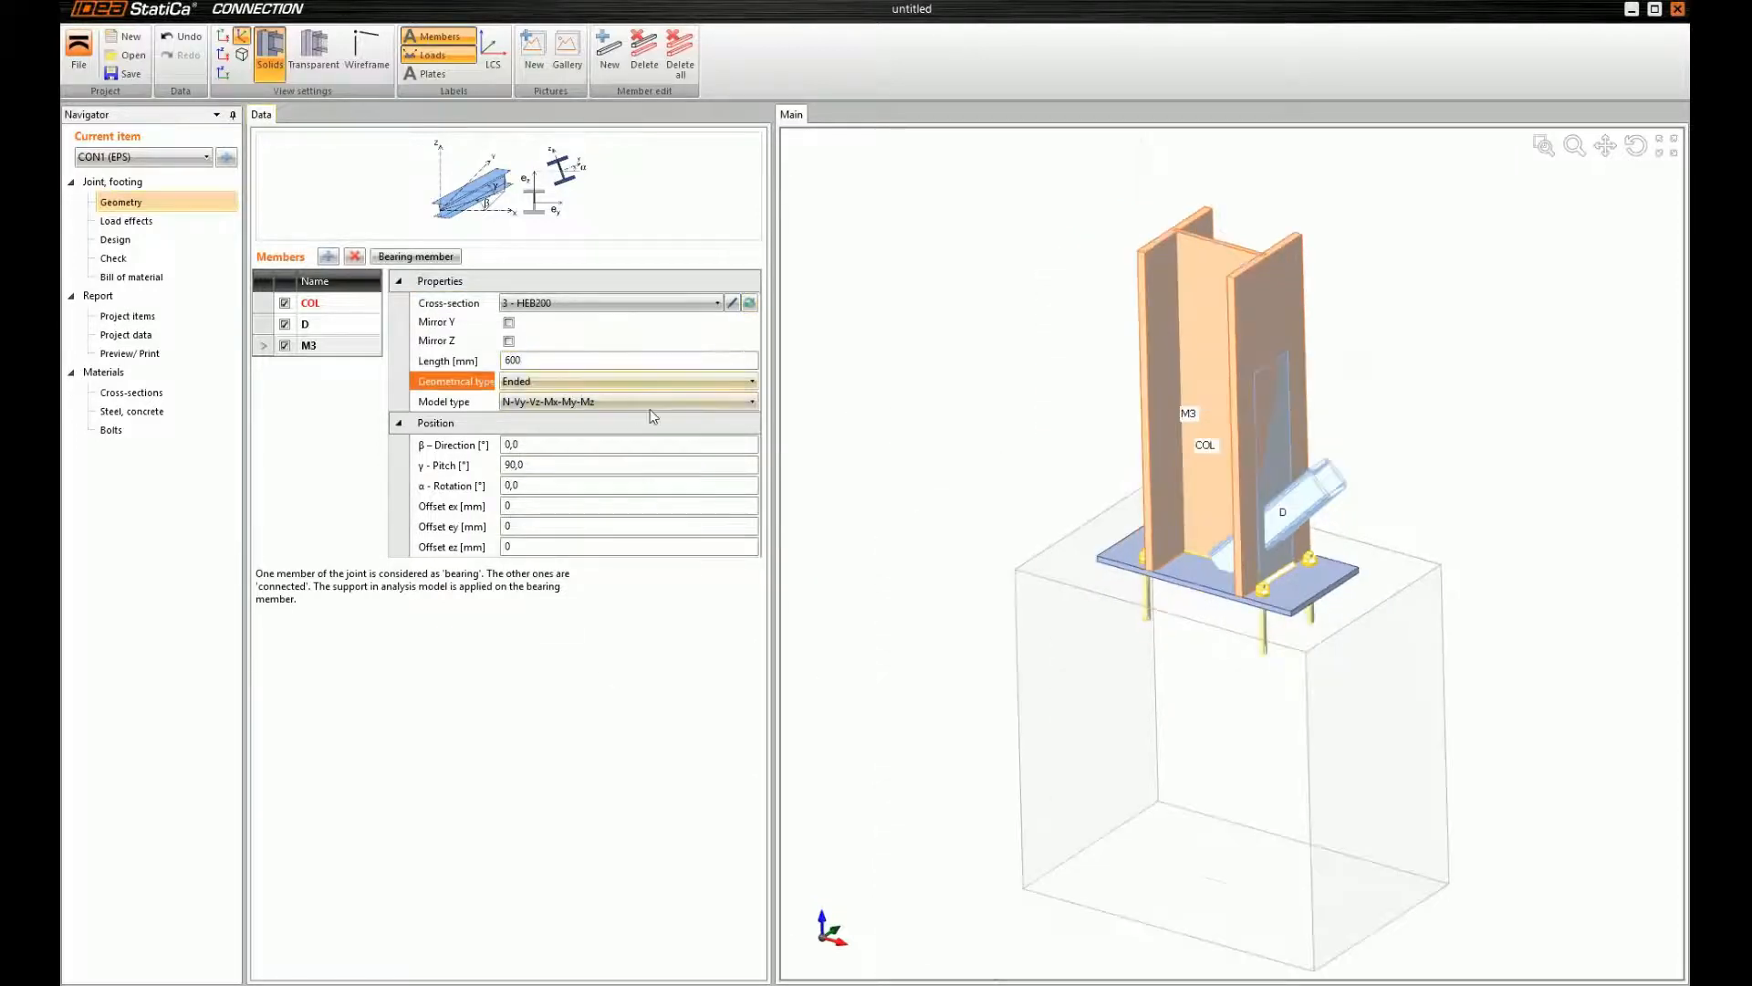
pyautogui.click(543, 465)
pyautogui.write('0')
pyautogui.press('Tab')
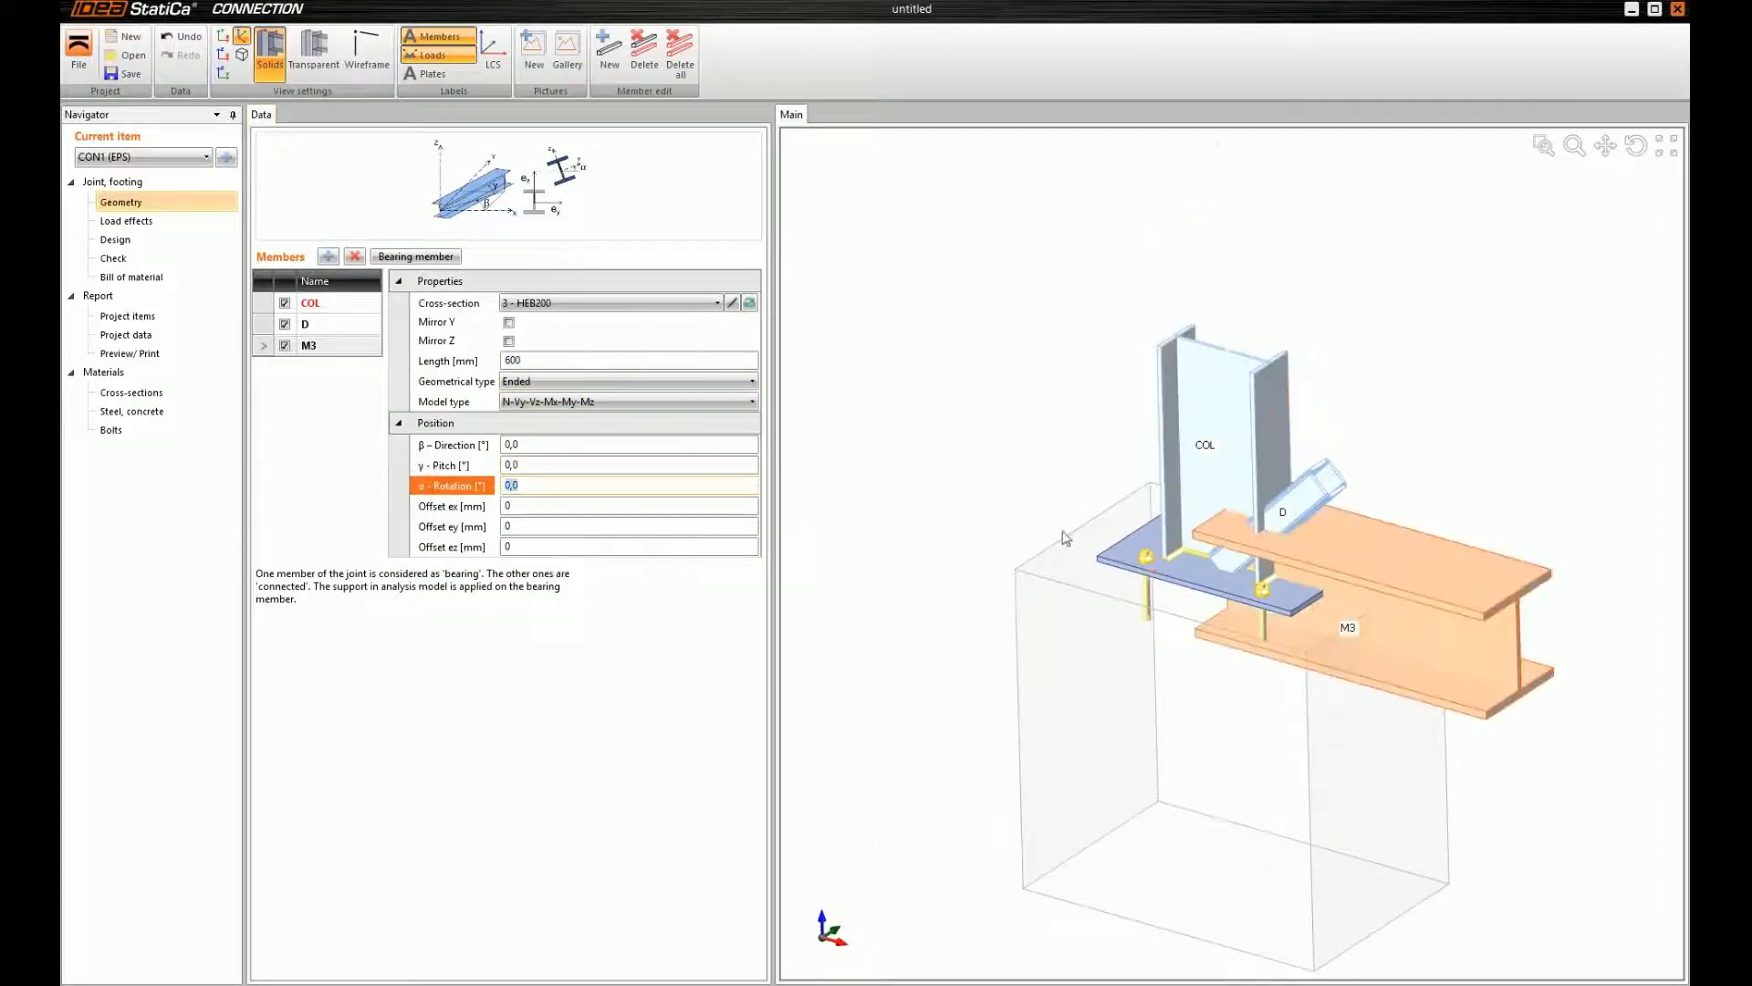
# Change the column COL to a rolled HEB300 section and set its length to 800 mm
pyautogui.moveTo(1277, 626); pyautogui.dragTo(1326, 636, button='right')
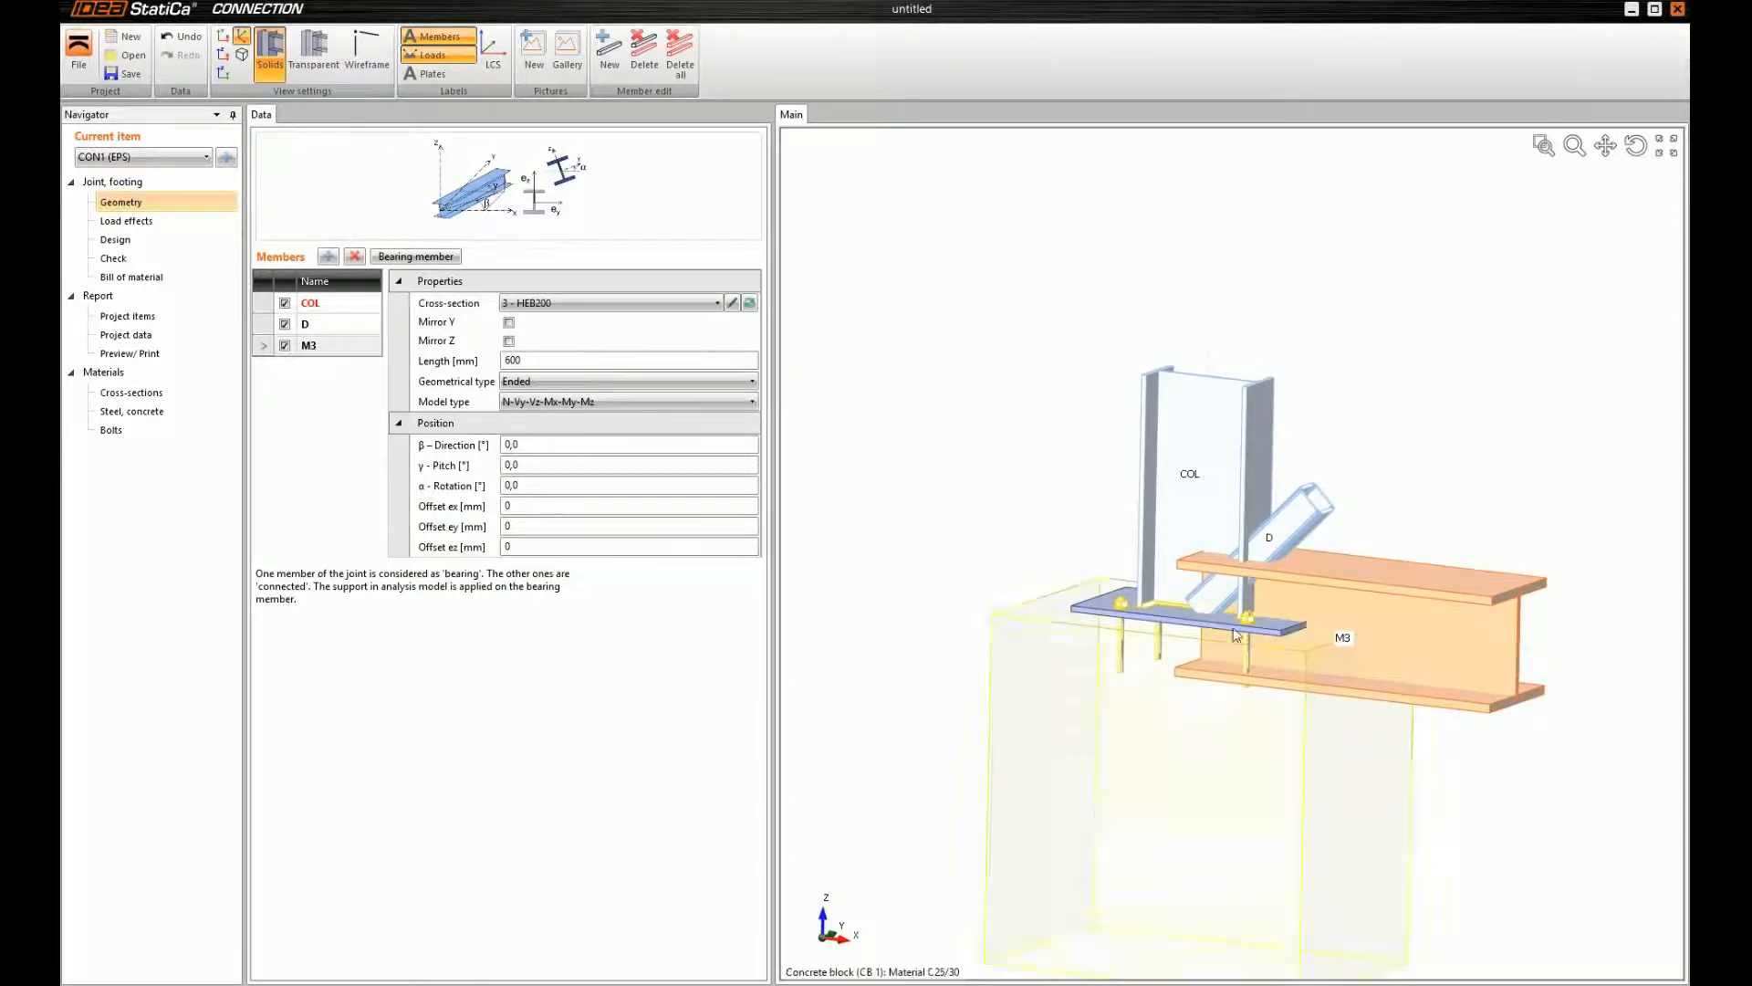
pyautogui.click(270, 305)
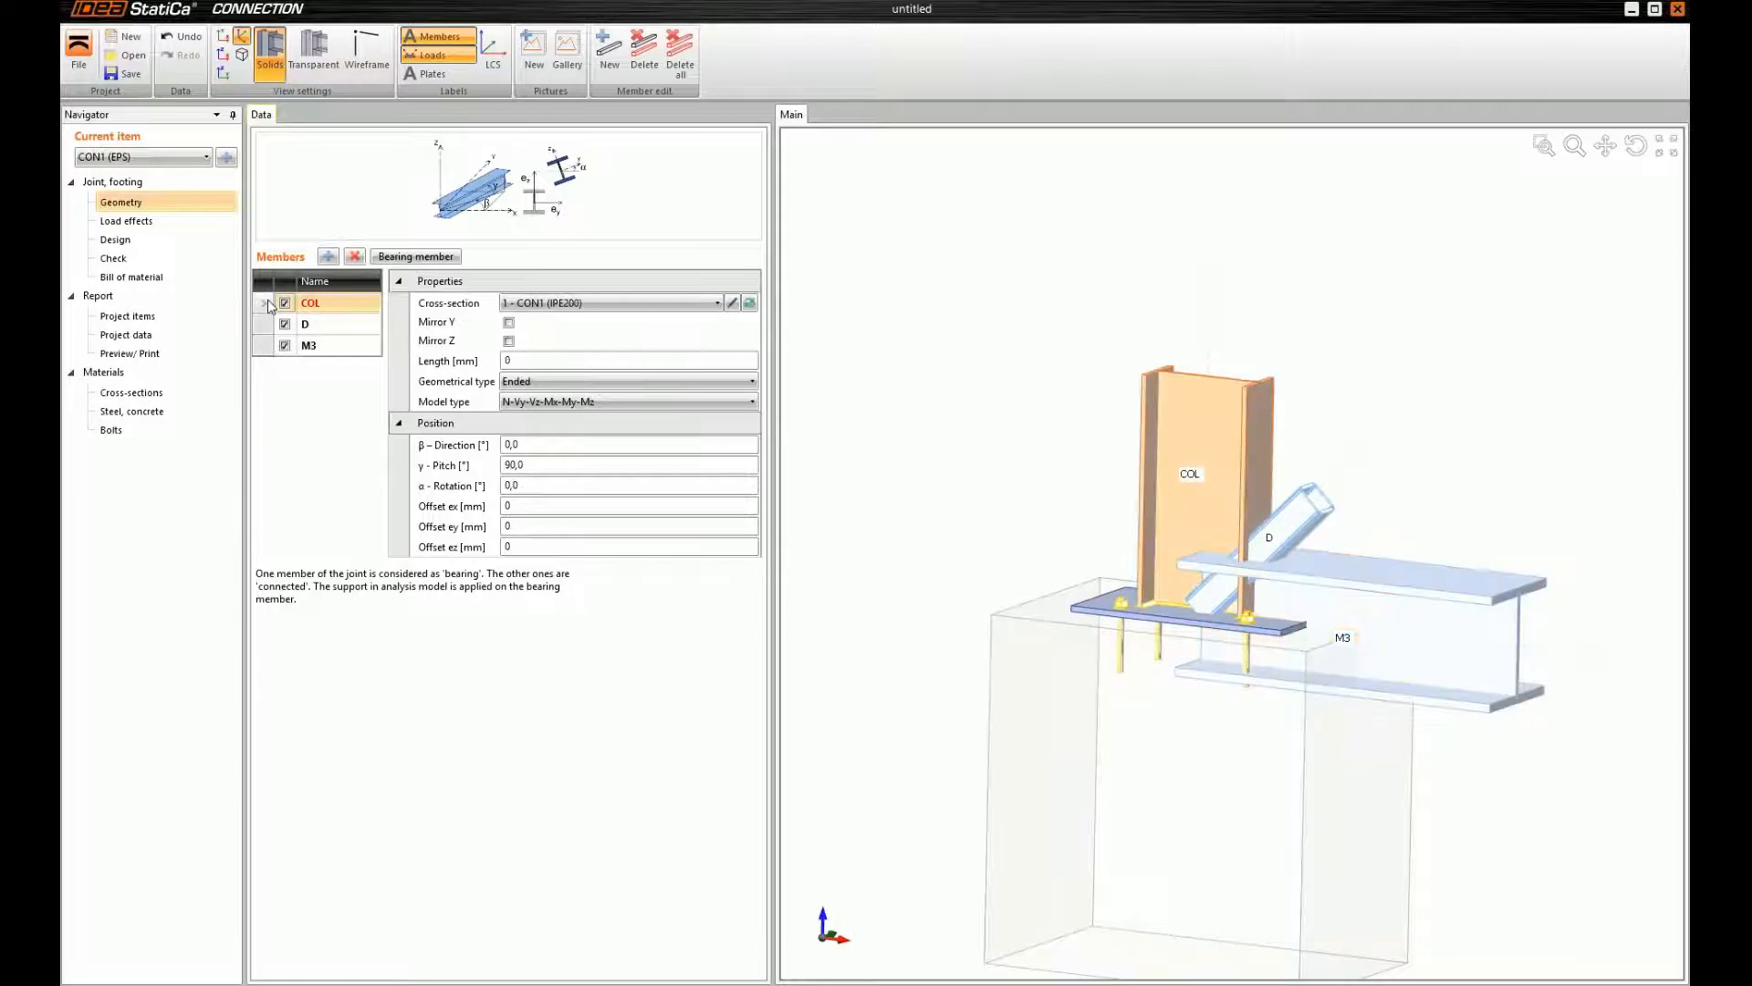
pyautogui.moveTo(1214, 501); pyautogui.dragTo(1191, 522, button='right')
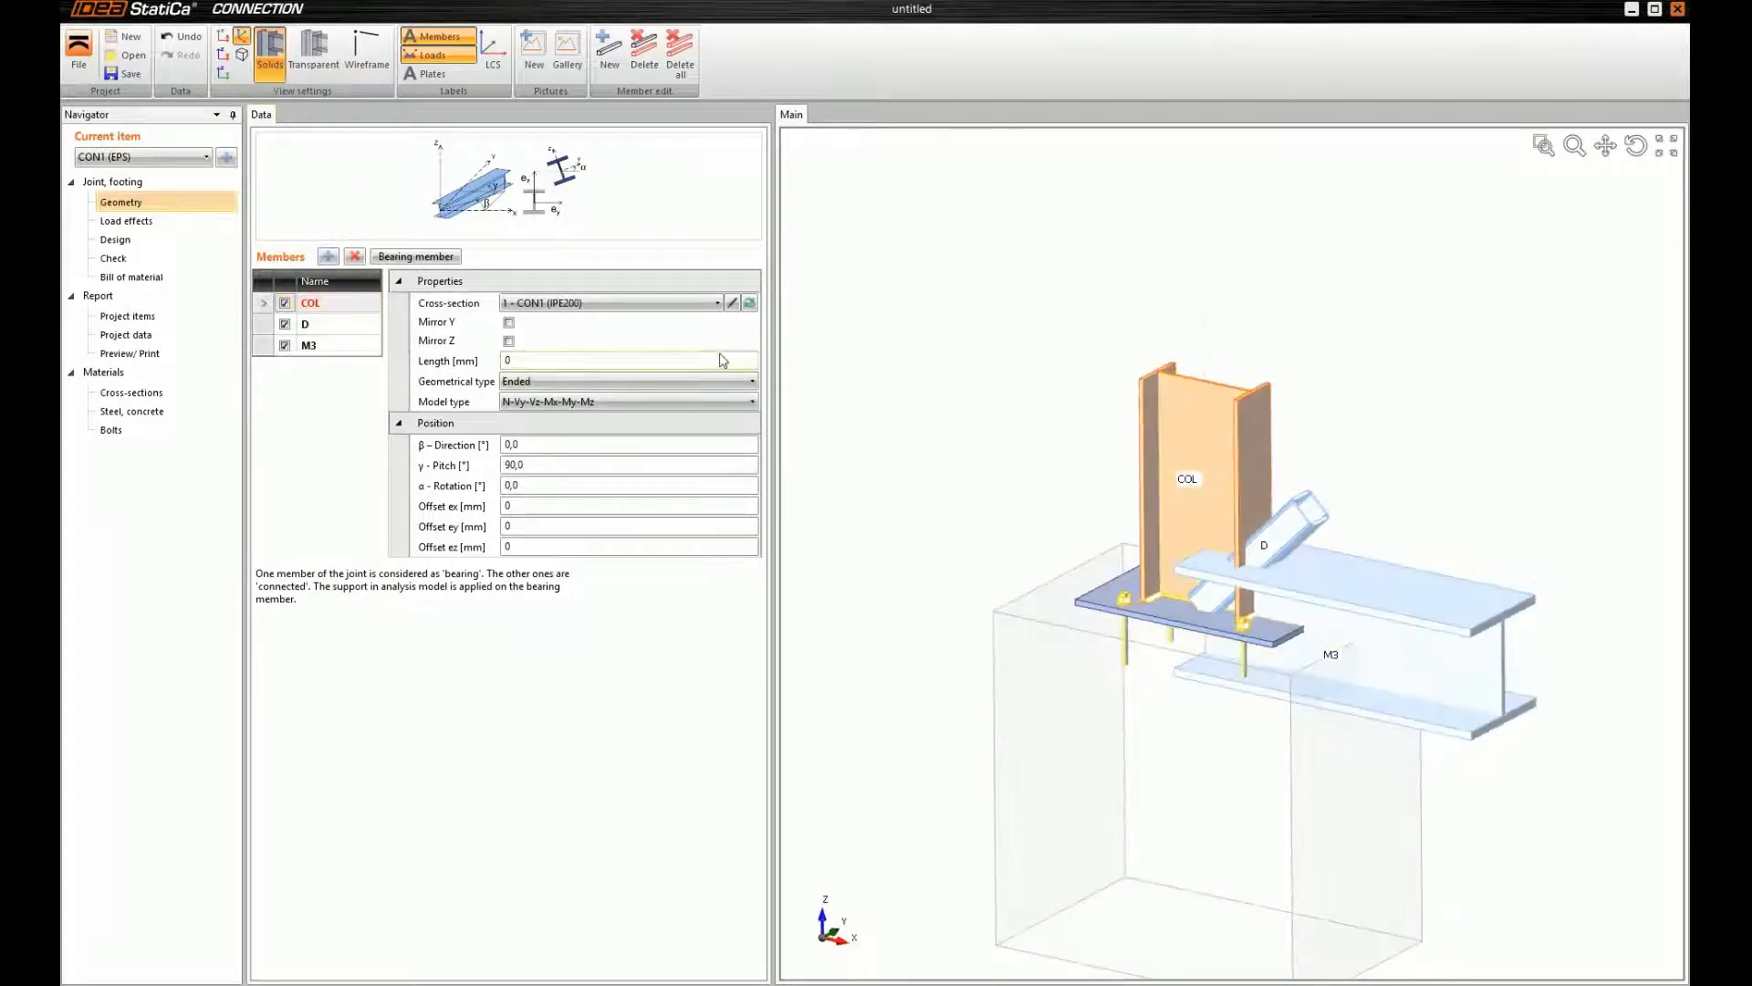
pyautogui.click(748, 303)
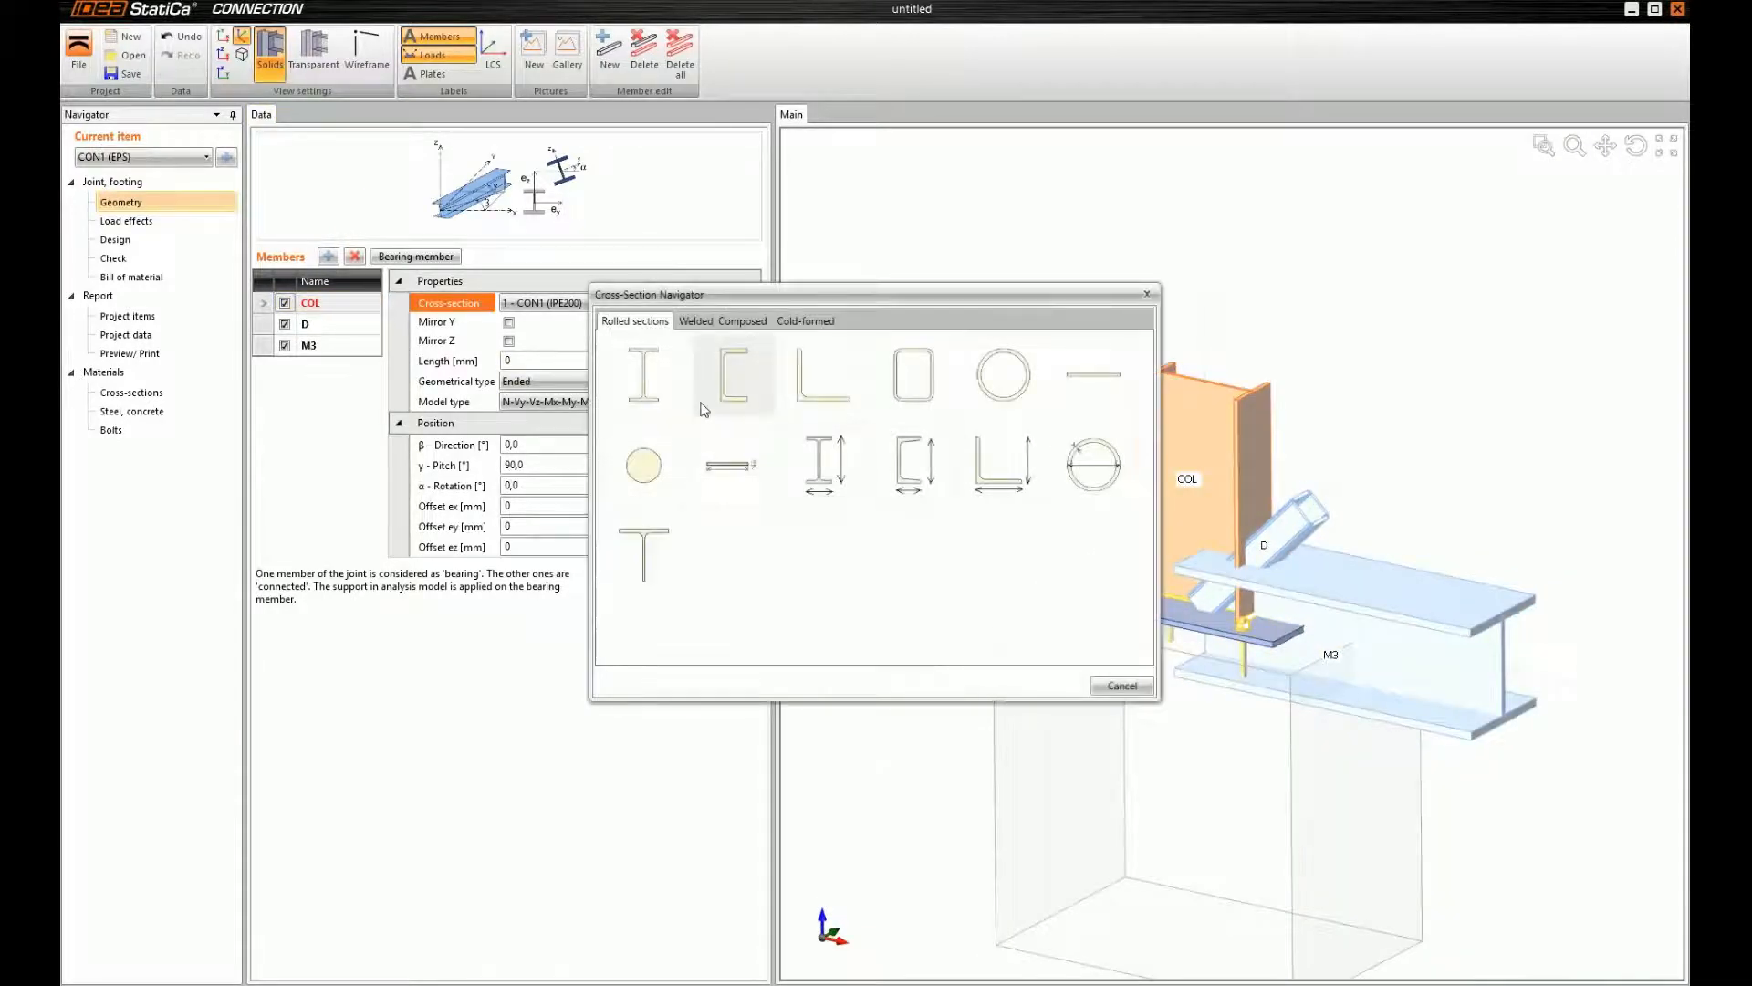
pyautogui.click(646, 381)
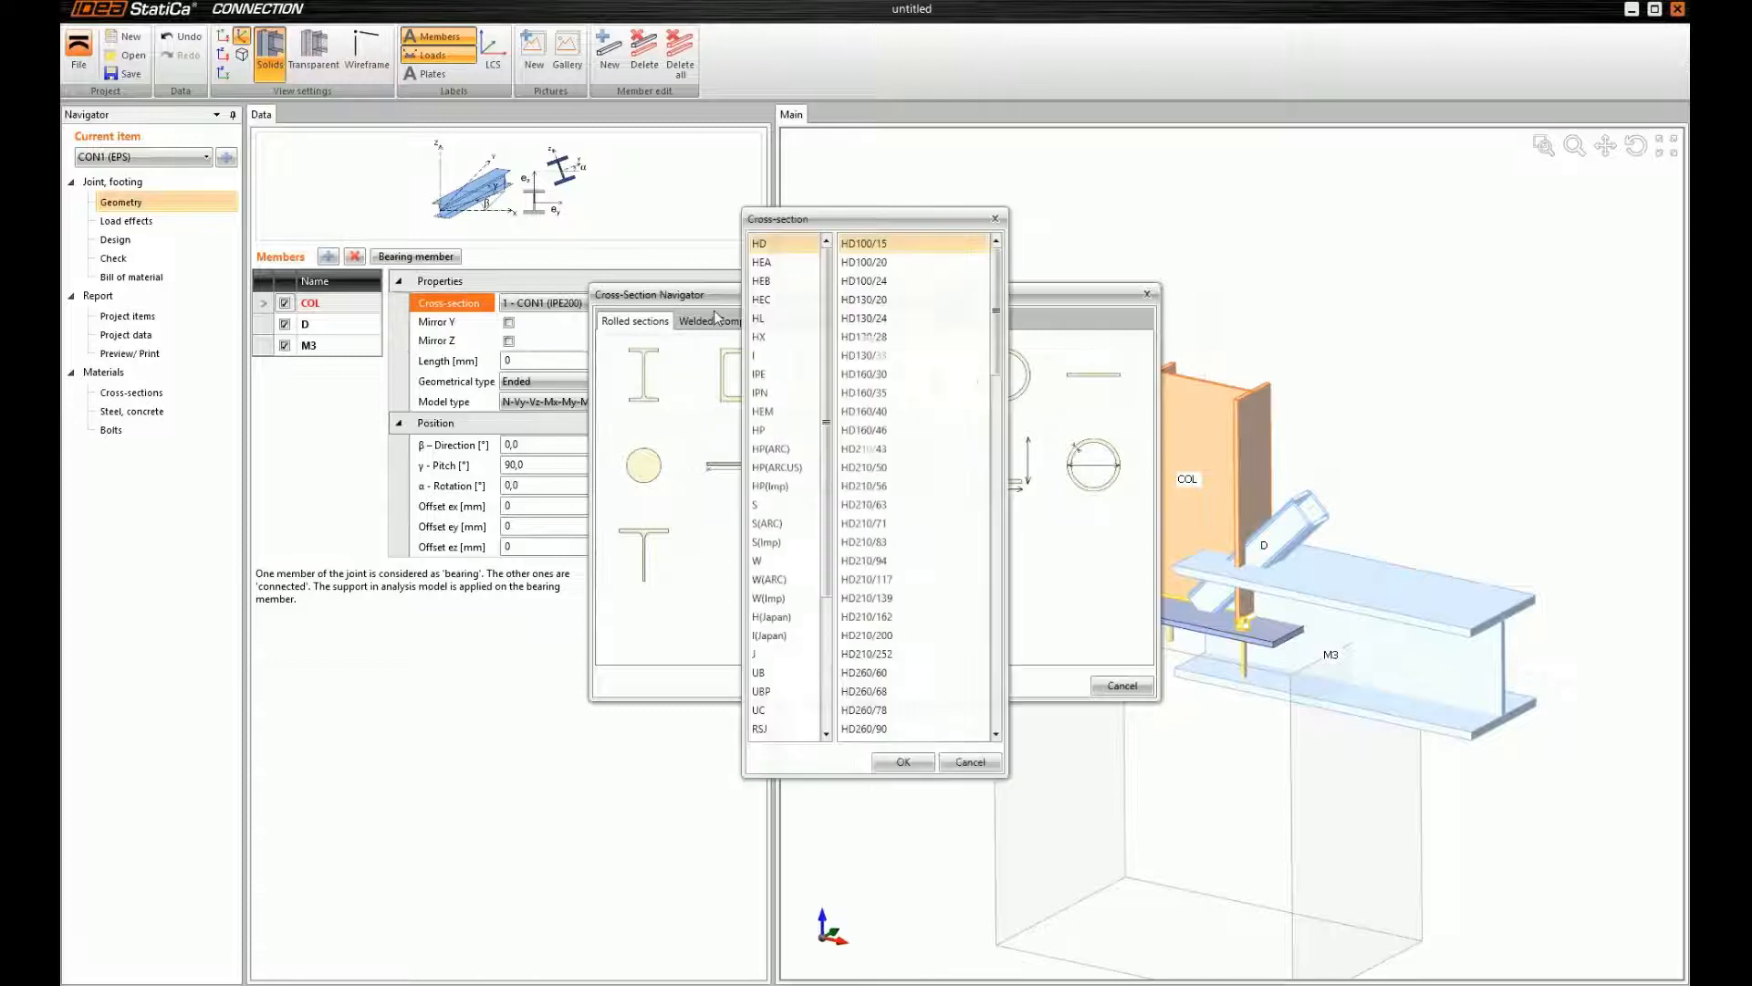
pyautogui.click(760, 281)
pyautogui.click(885, 427)
pyautogui.click(920, 764)
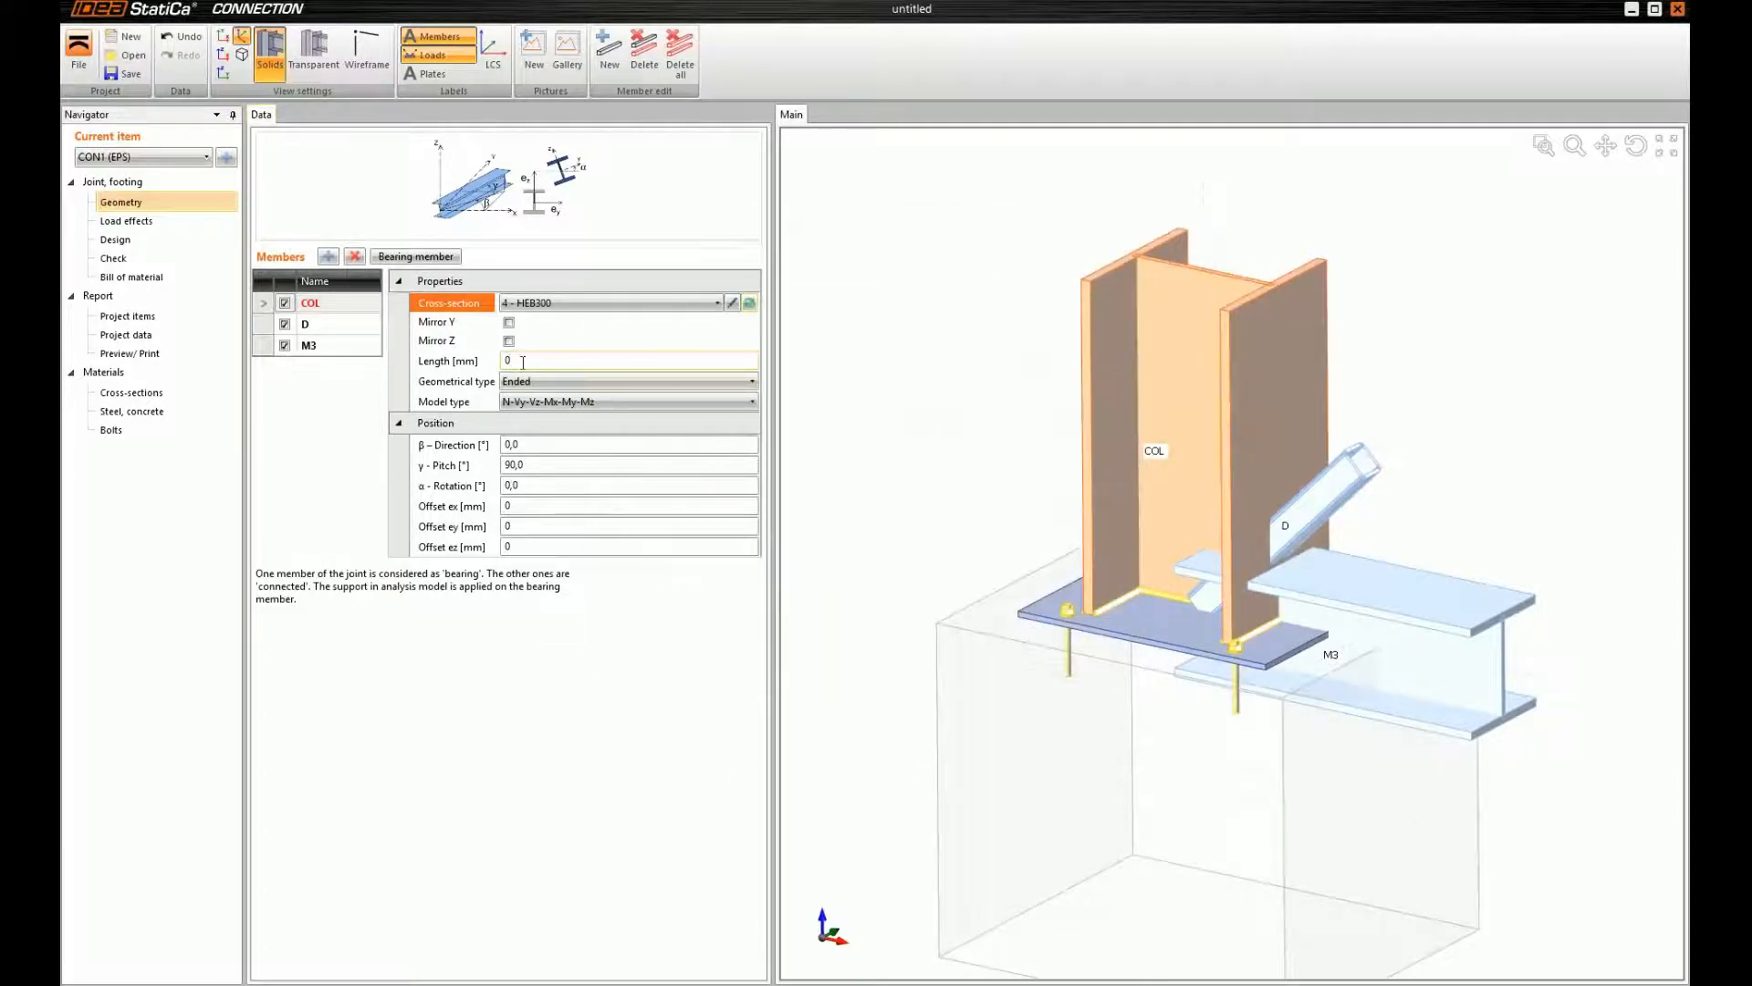
pyautogui.click(530, 363)
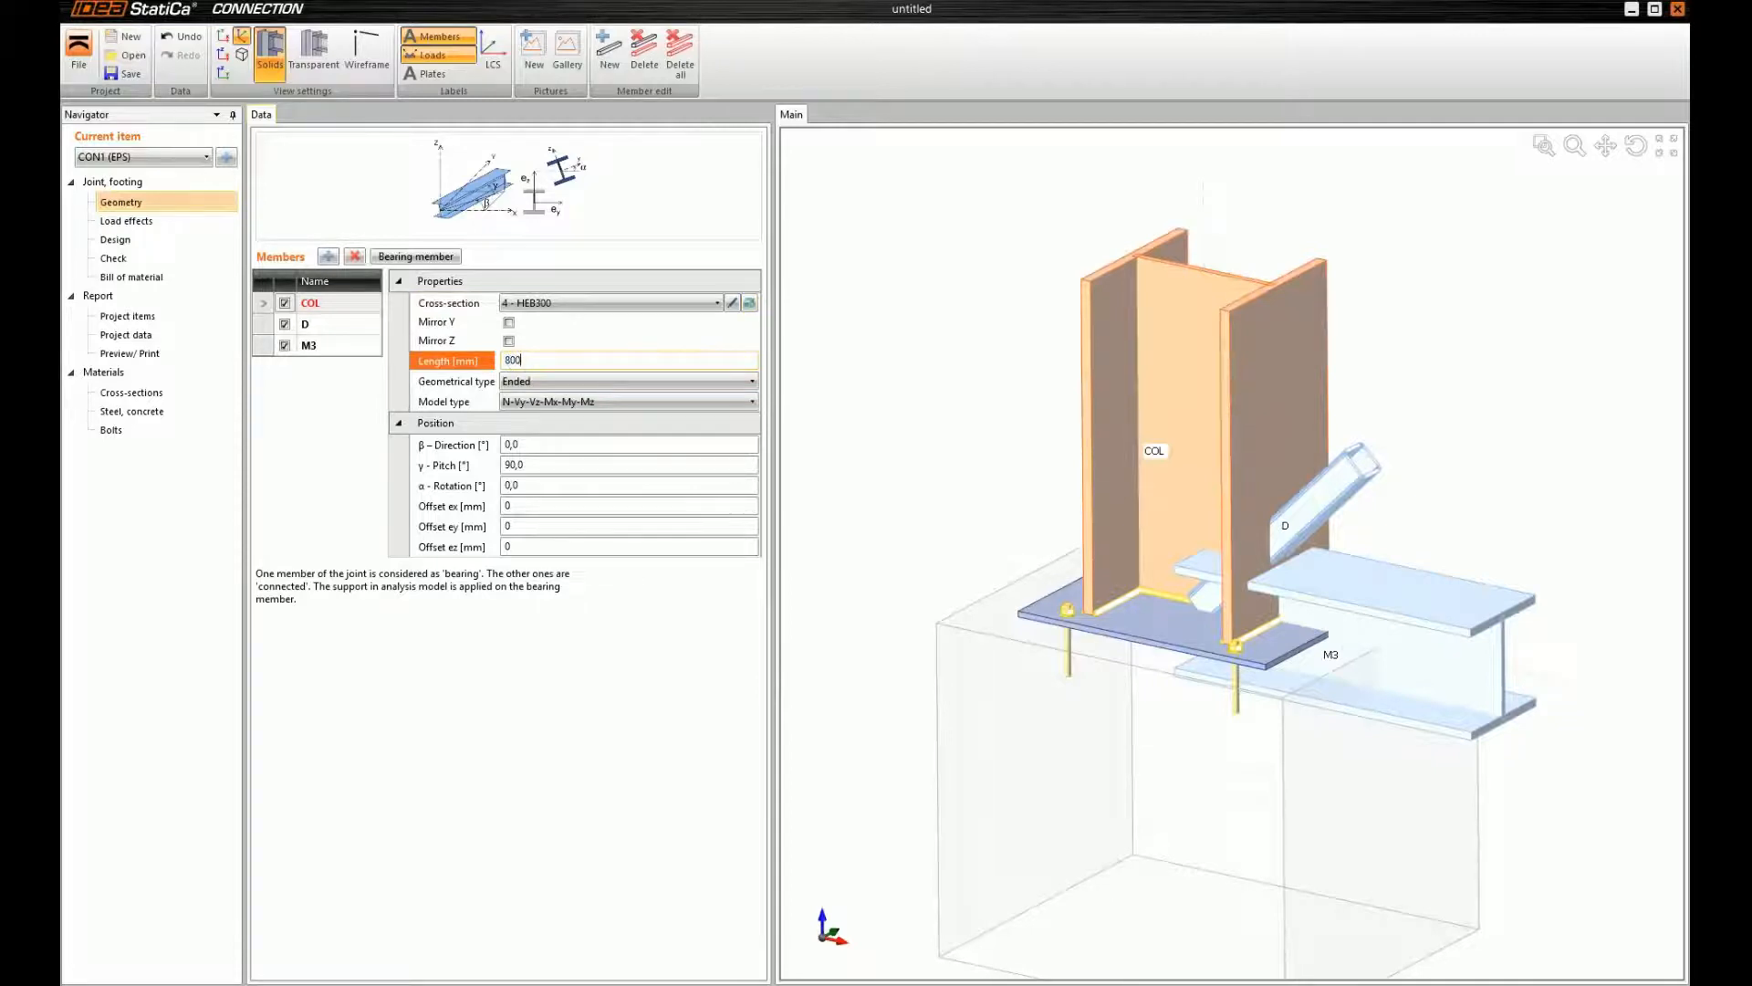
pyautogui.press('Tab')
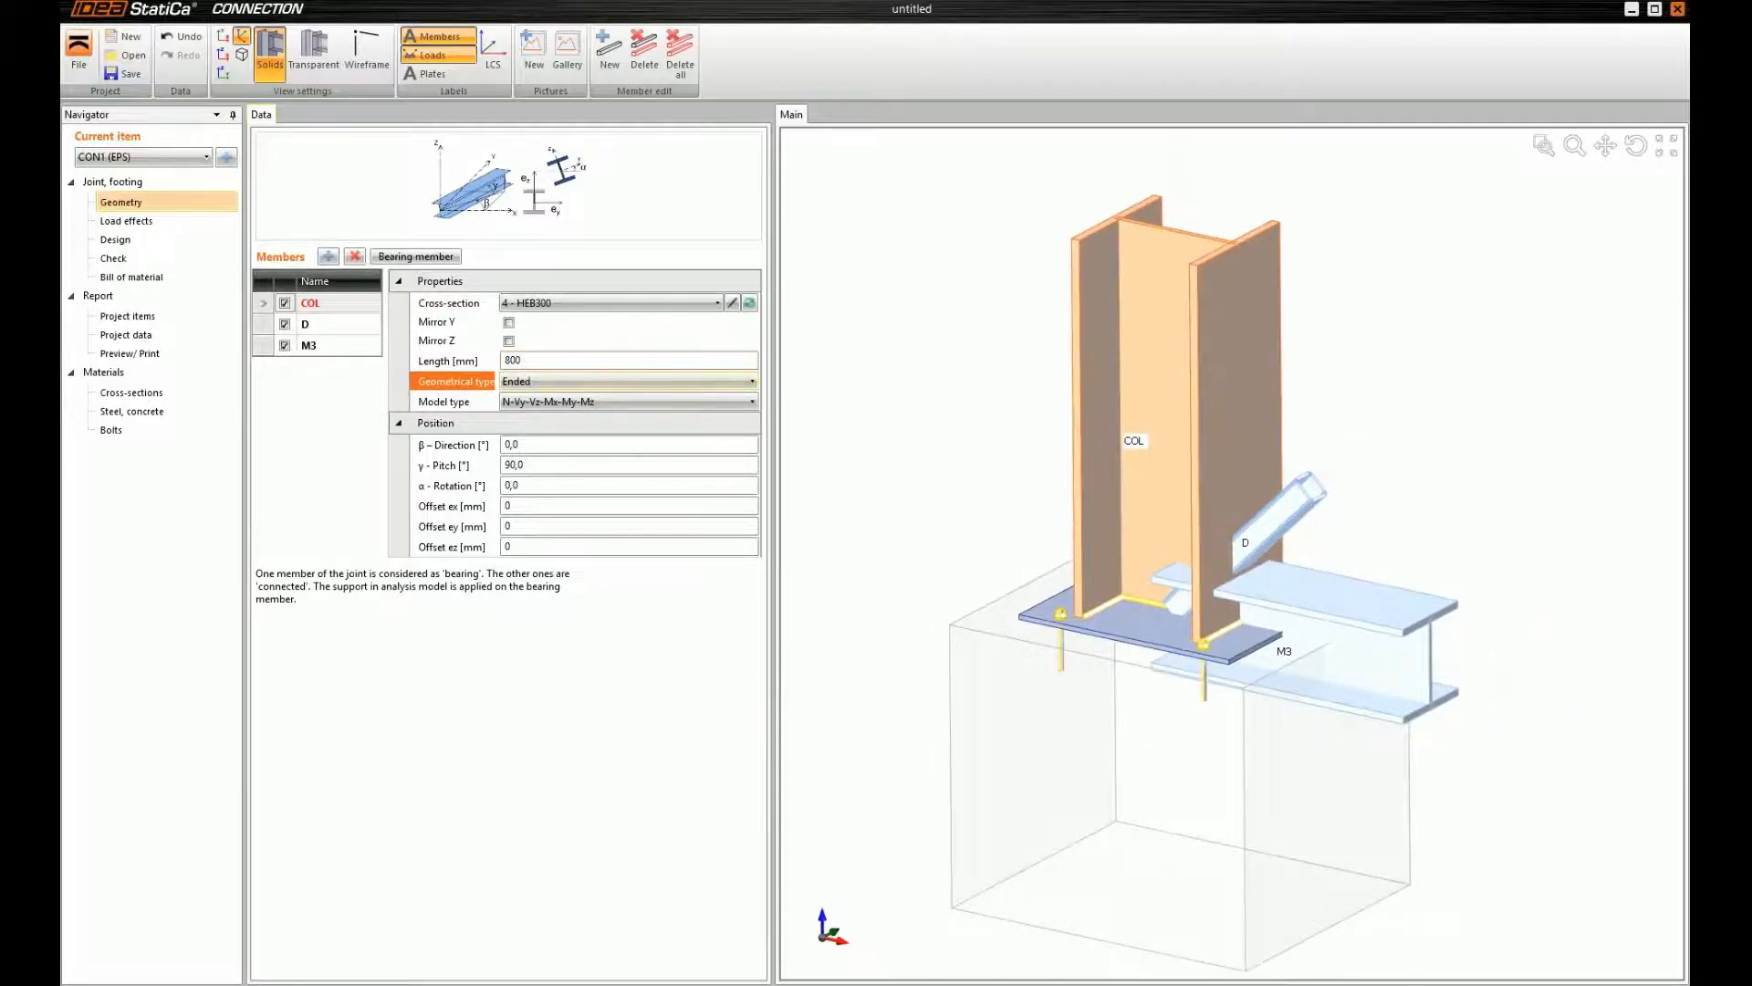
pyautogui.click(584, 526)
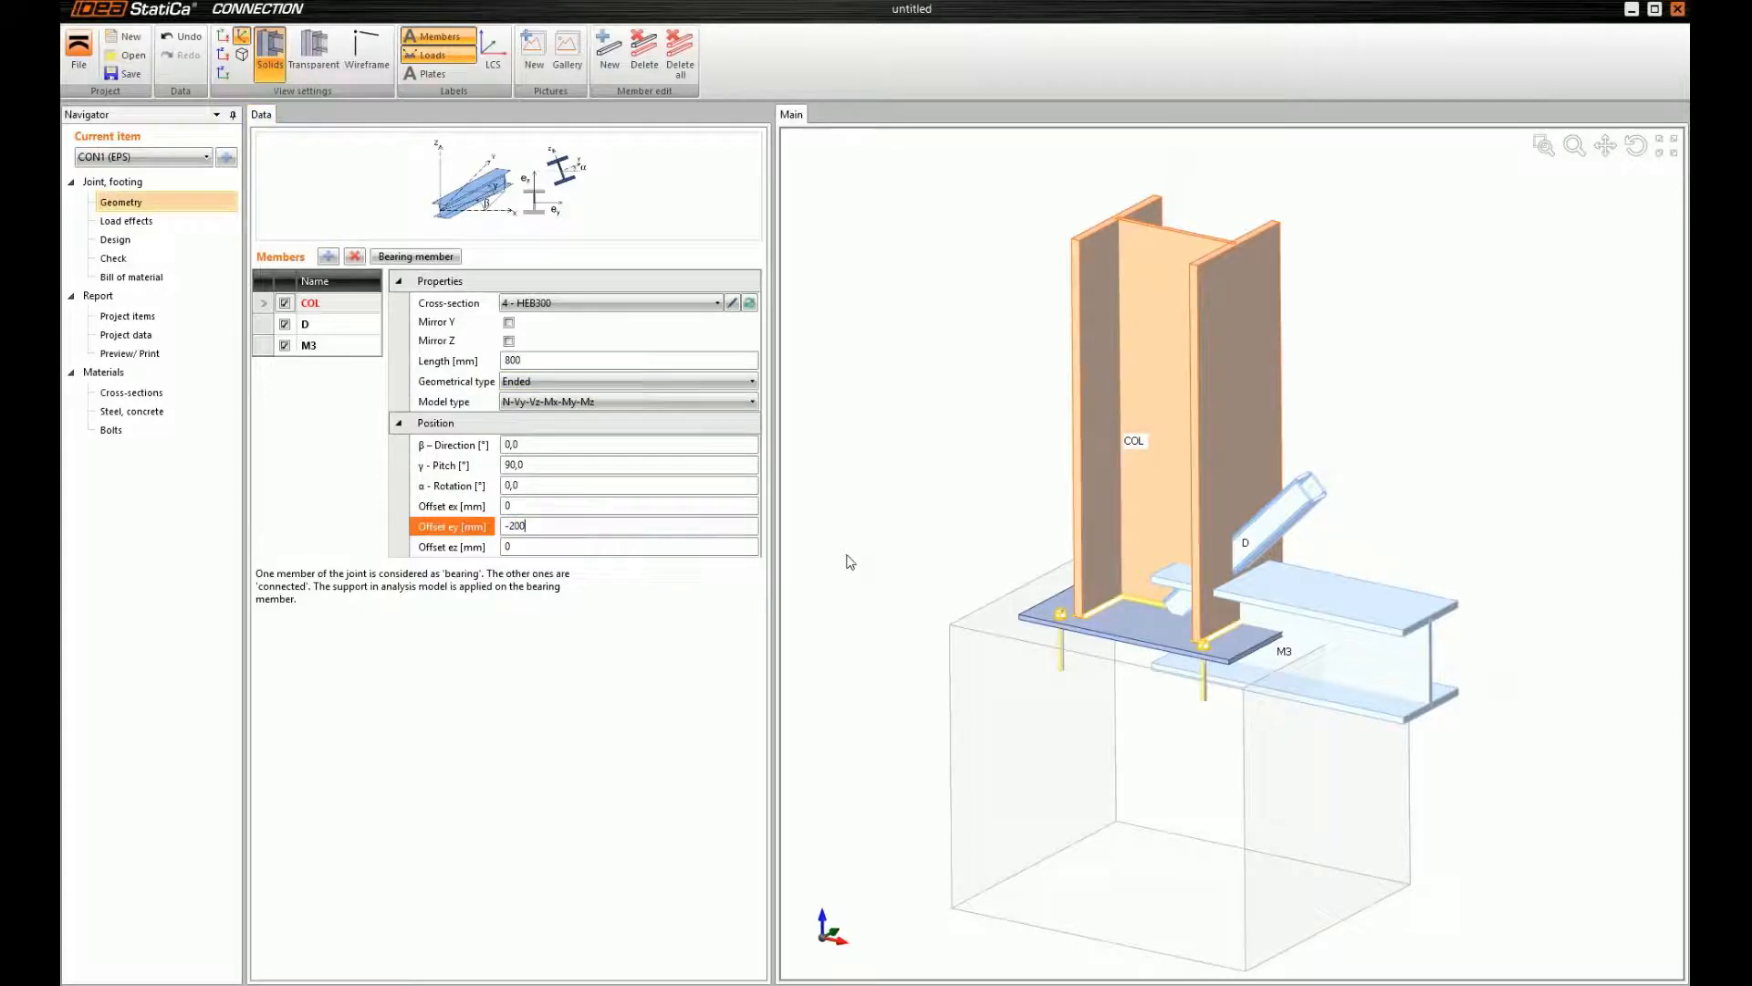
pyautogui.press('Tab')
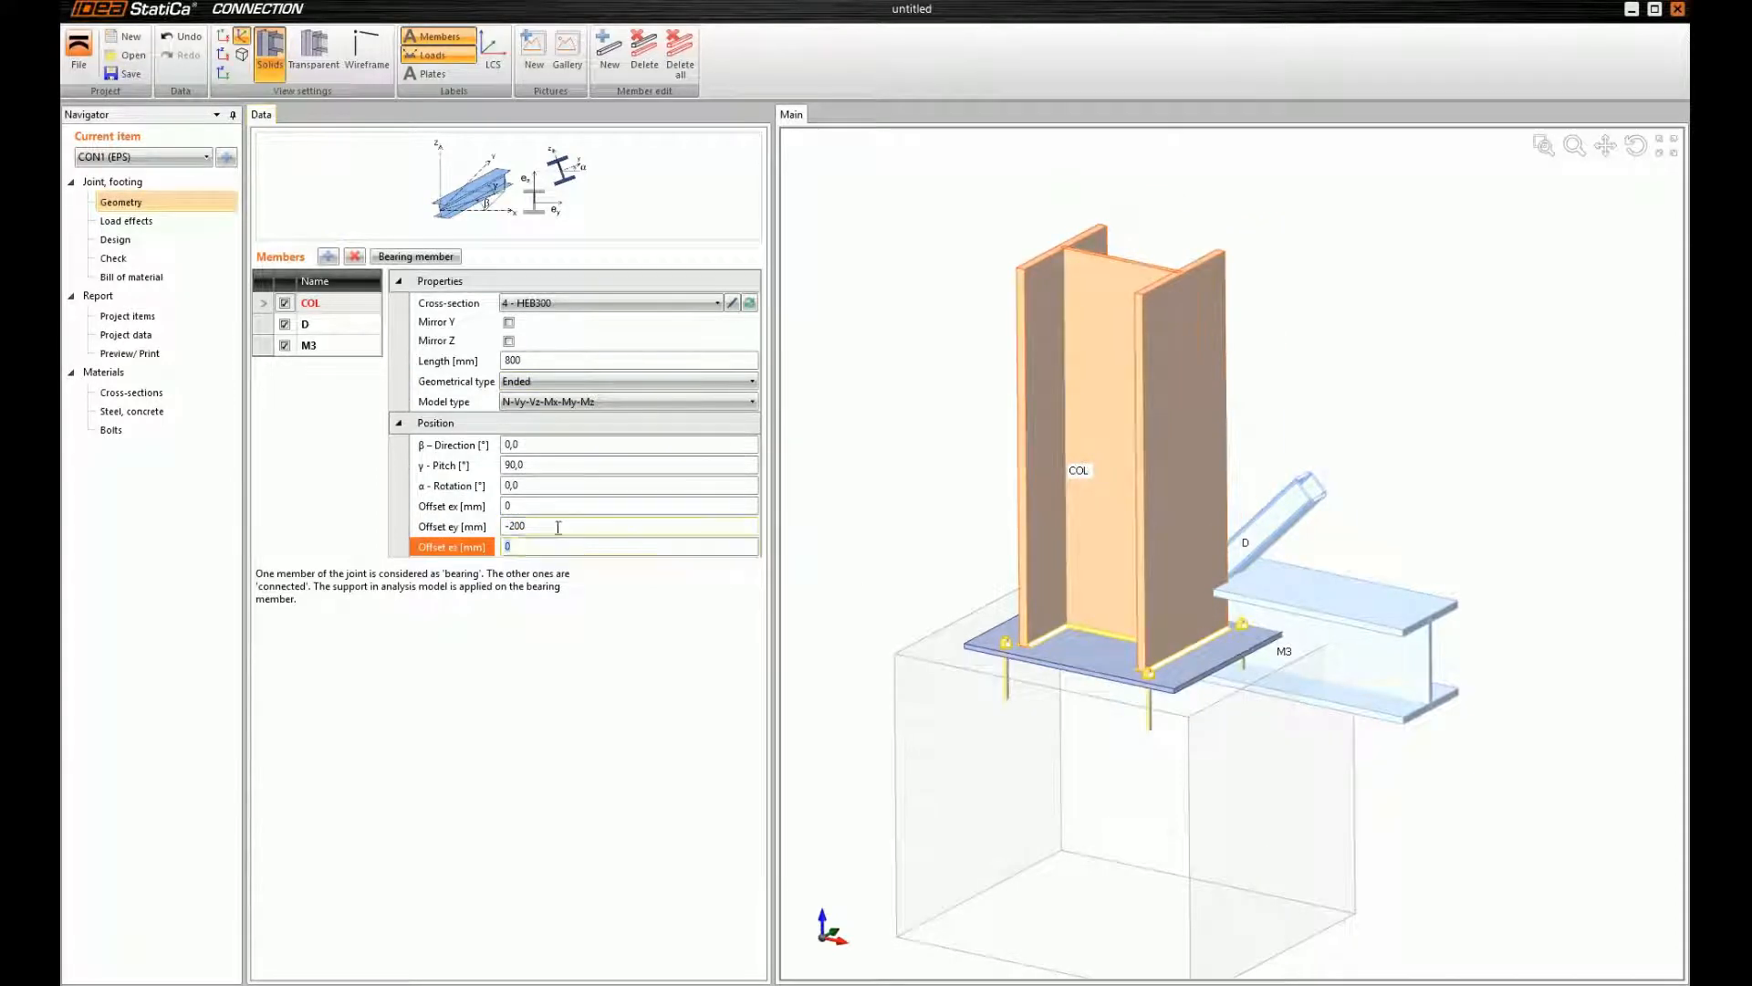
pyautogui.click(584, 526)
pyautogui.write('0')
pyautogui.press('Tab')
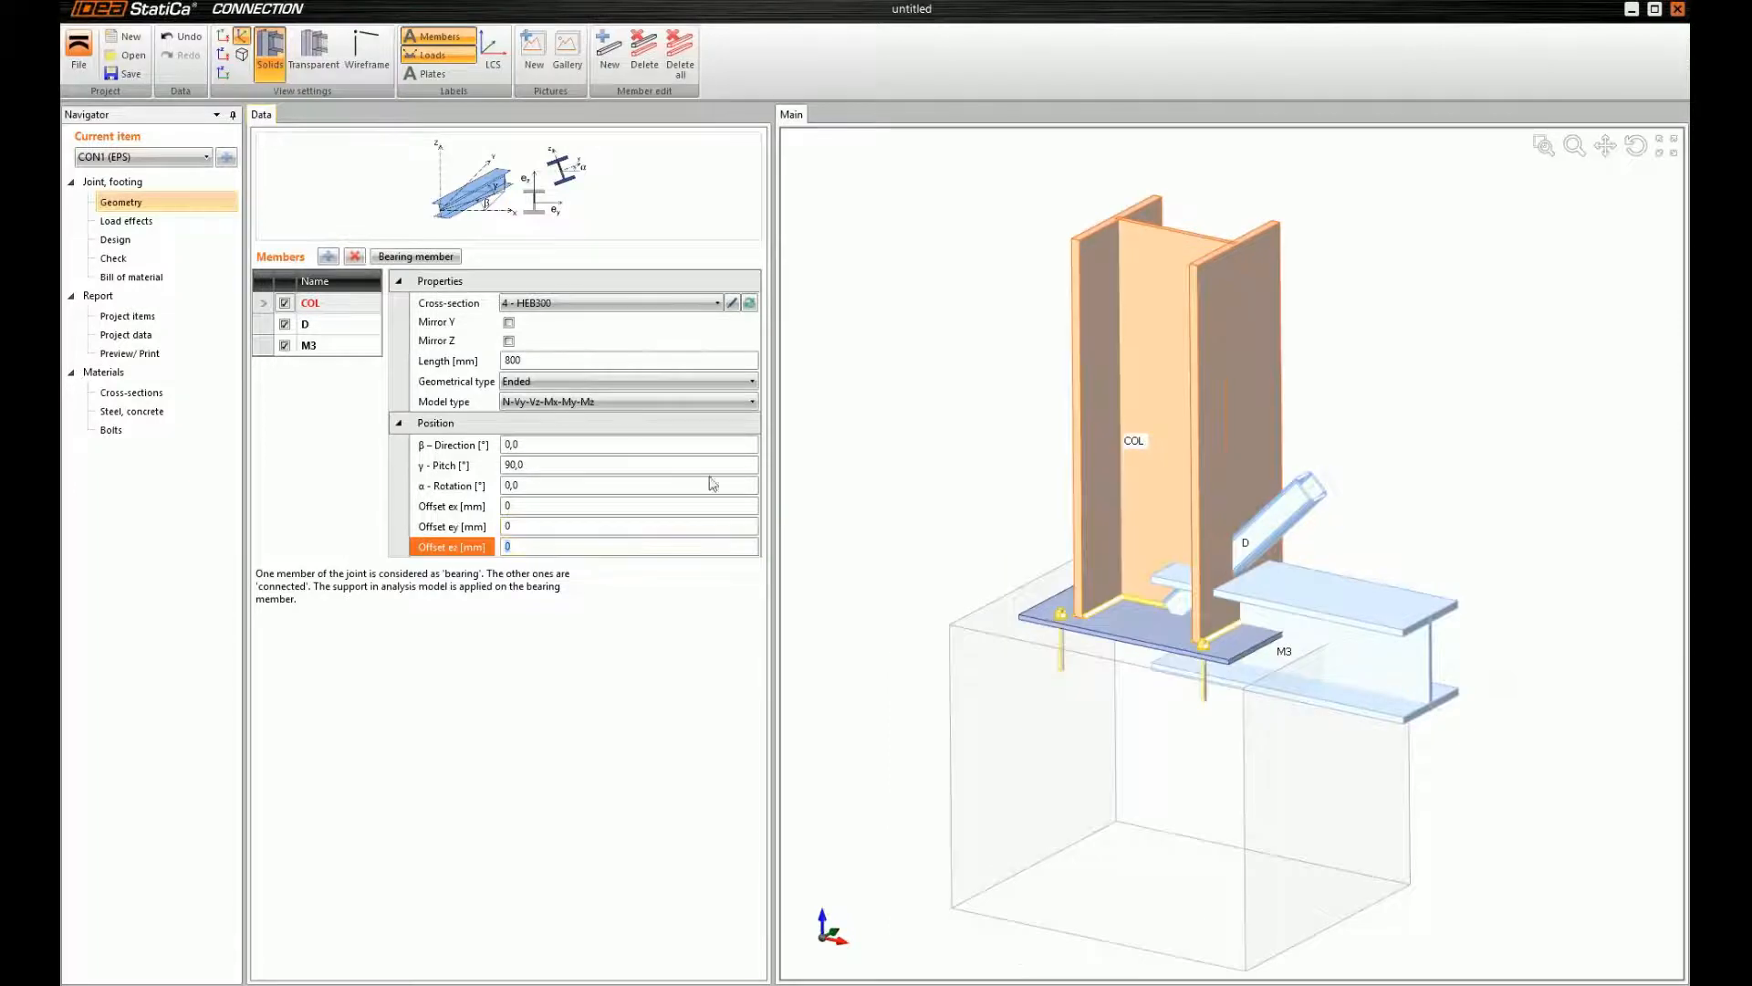
# Offset the column by -200 mm in the ex direction
pyautogui.click(425, 511)
pyautogui.write('-200')
pyautogui.press('Tab')
# Change the cross-section of the diagonal D to the rolled hollow section K80/80/4
pyautogui.moveTo(1447, 613); pyautogui.dragTo(1268, 589, button='middle')
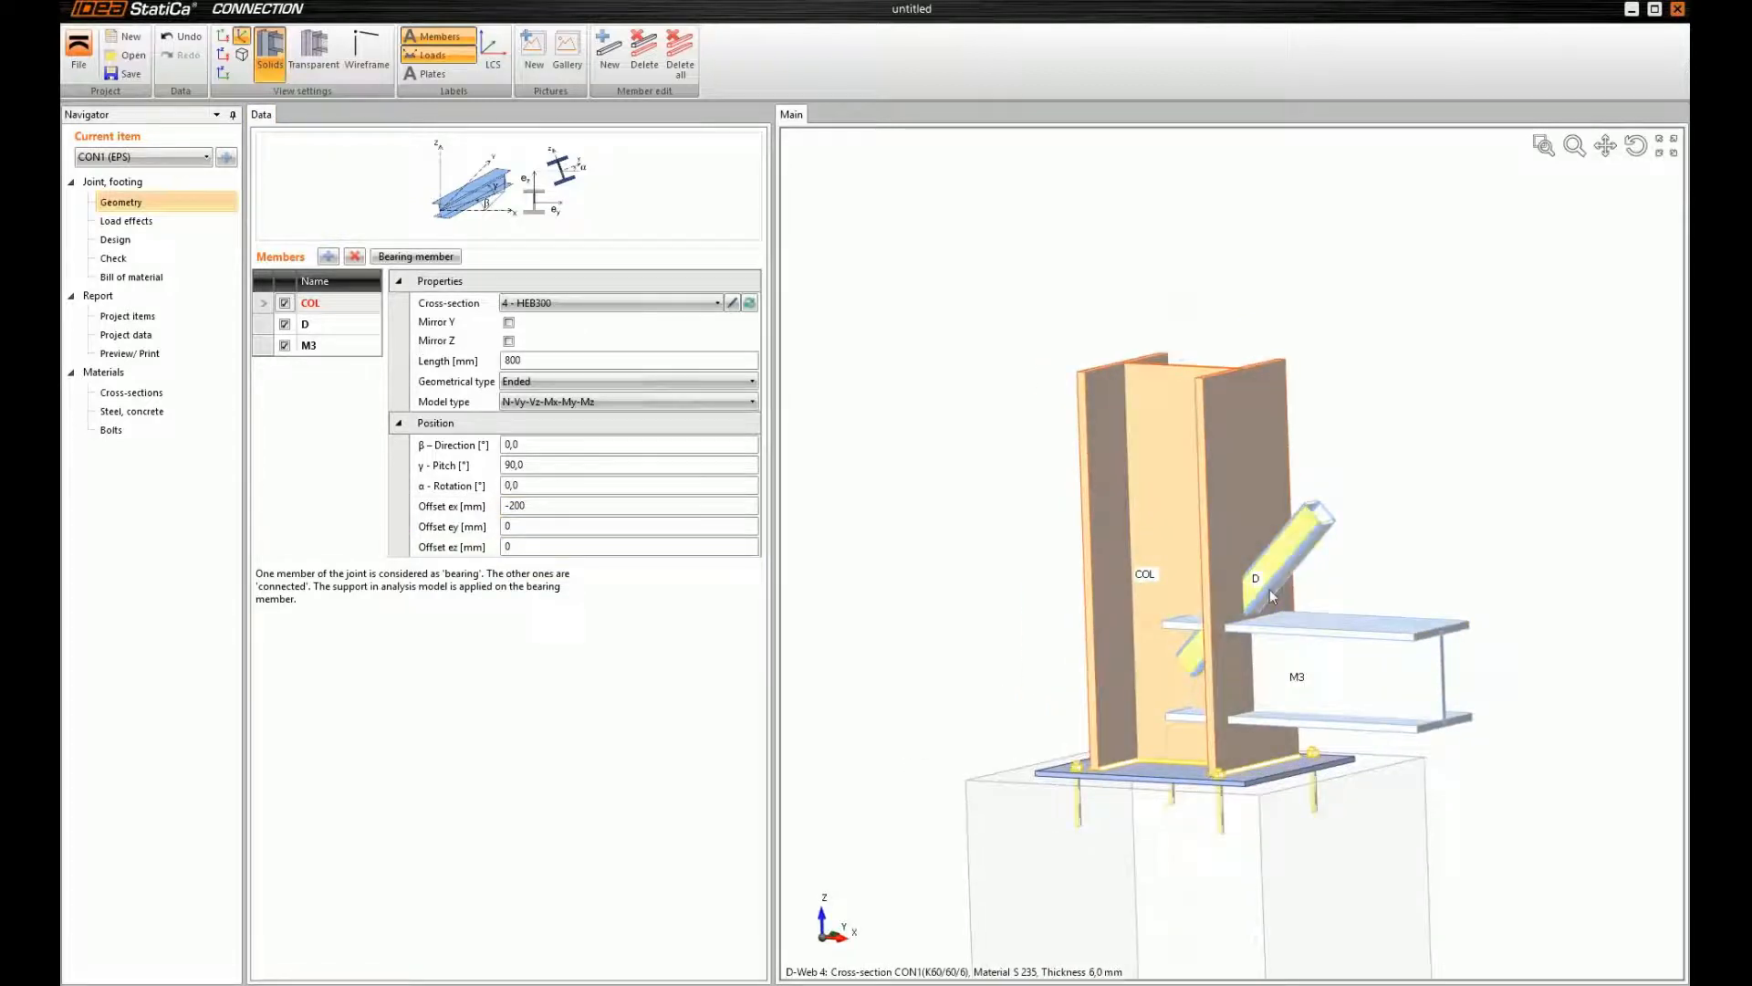
pyautogui.scroll(-3, 1232, 606)
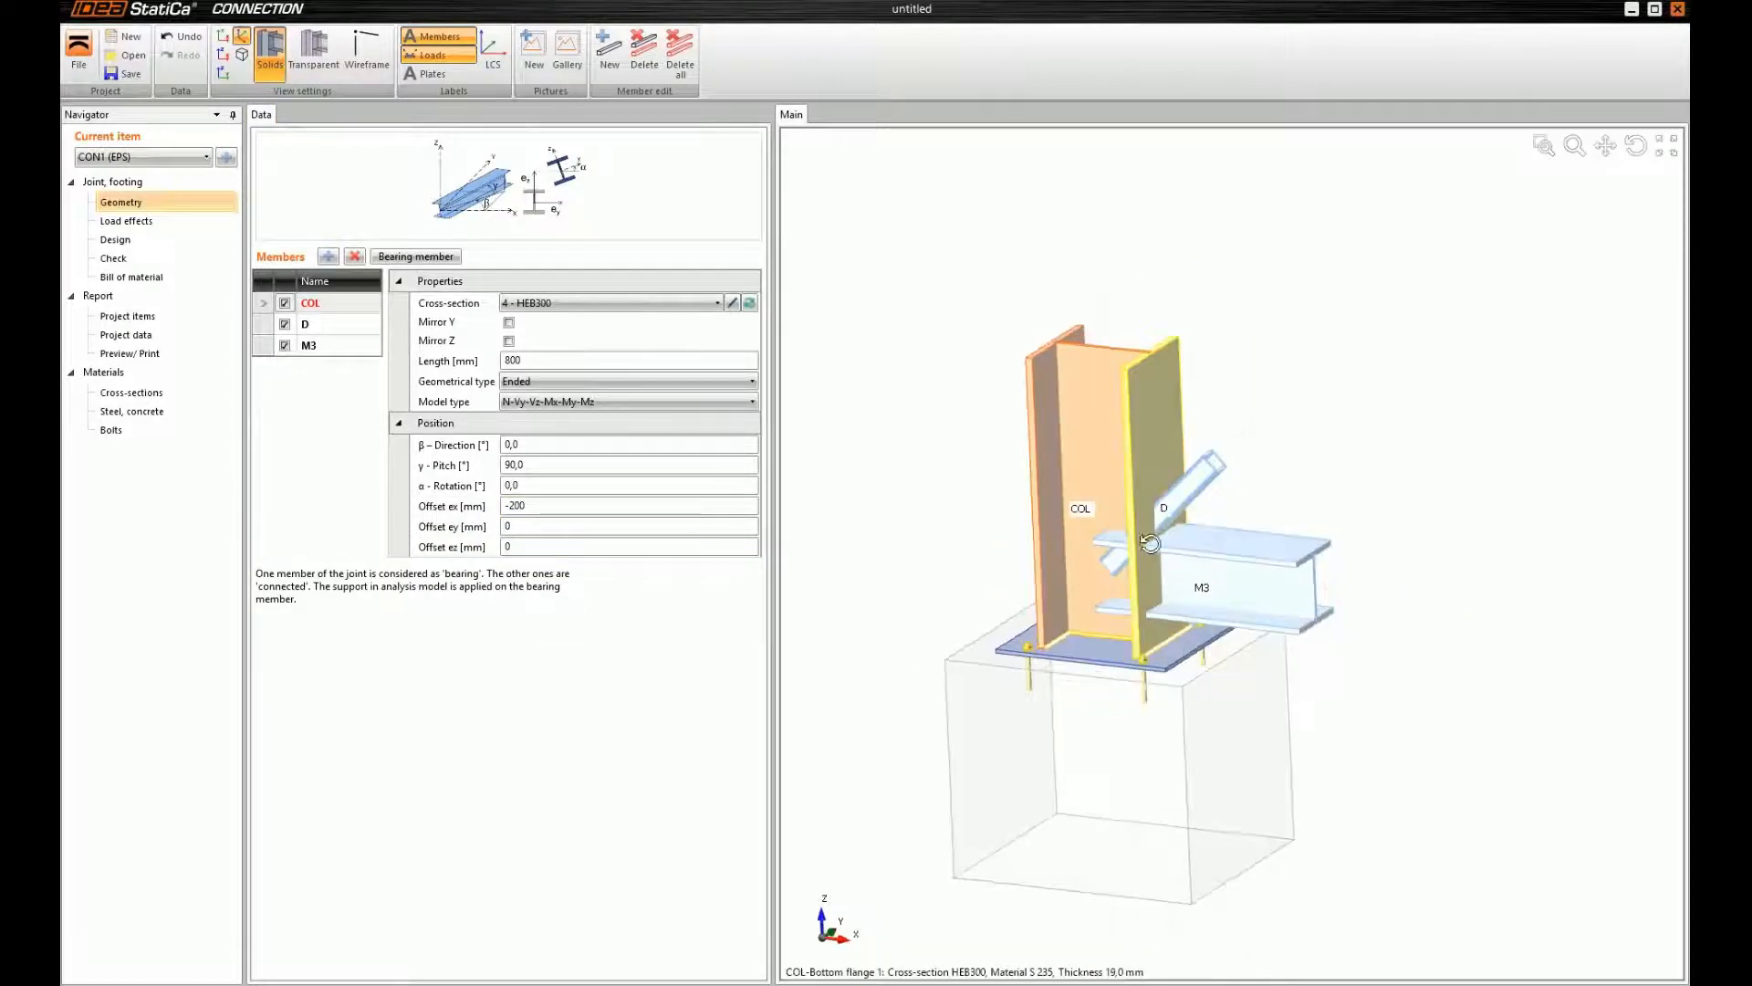
pyautogui.click(268, 325)
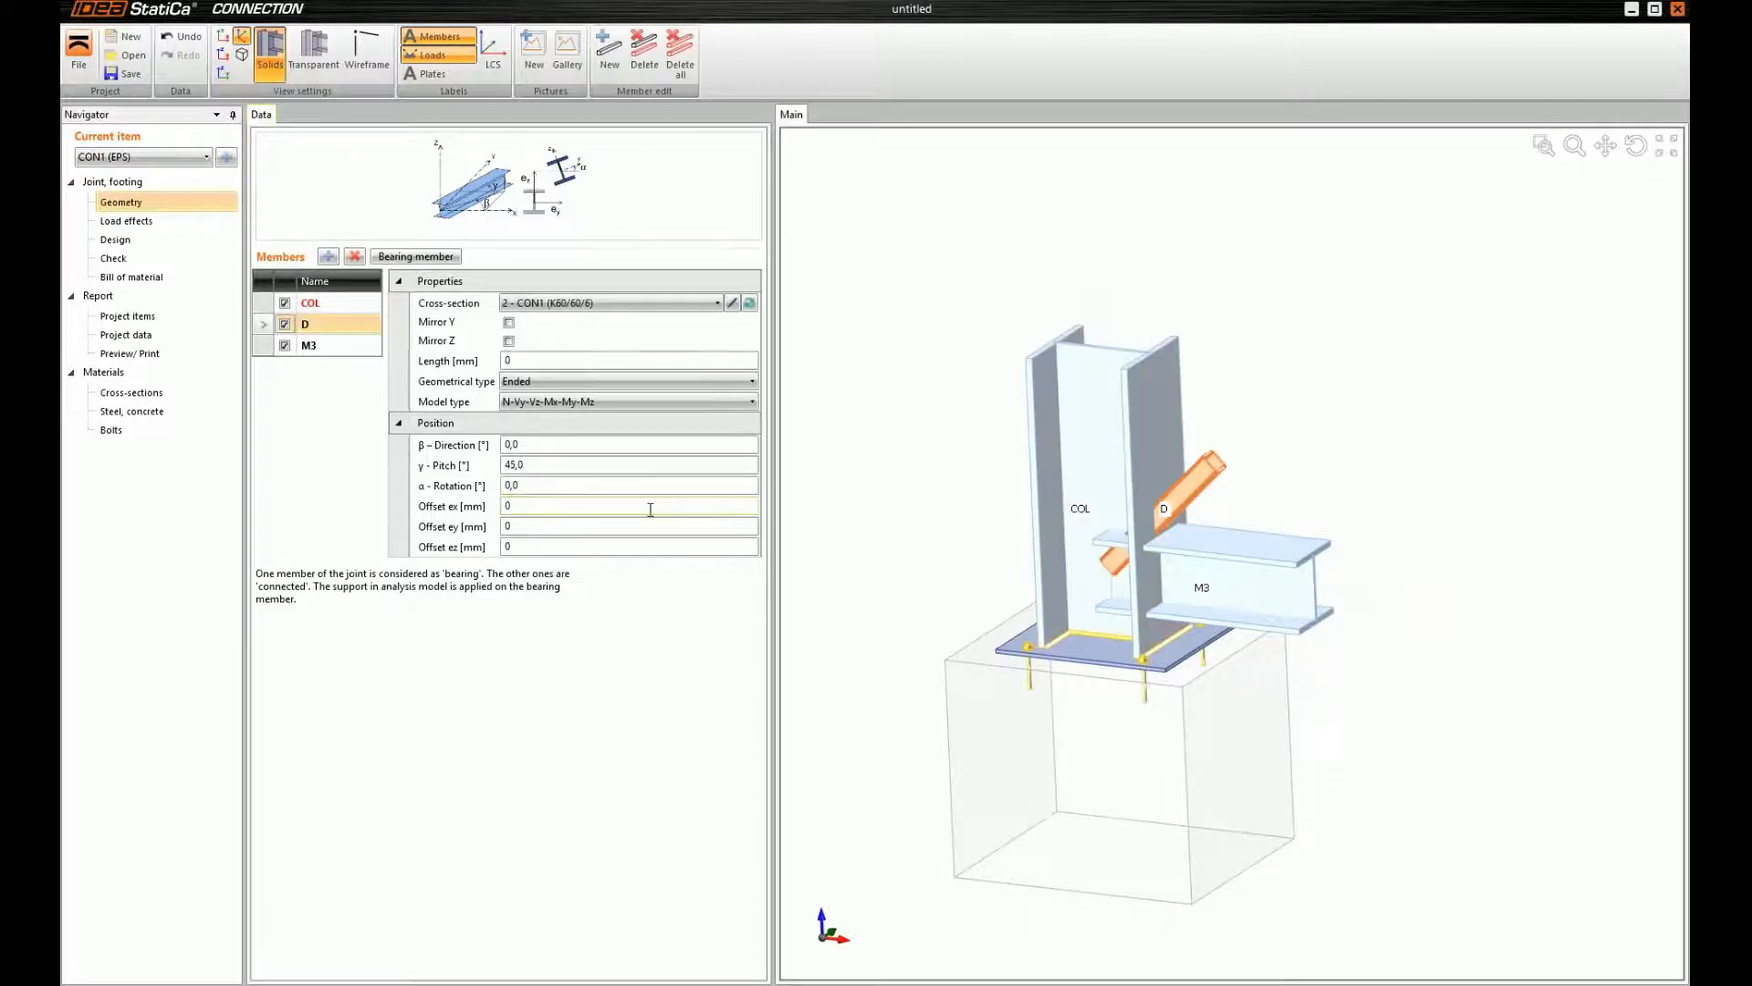
pyautogui.click(748, 302)
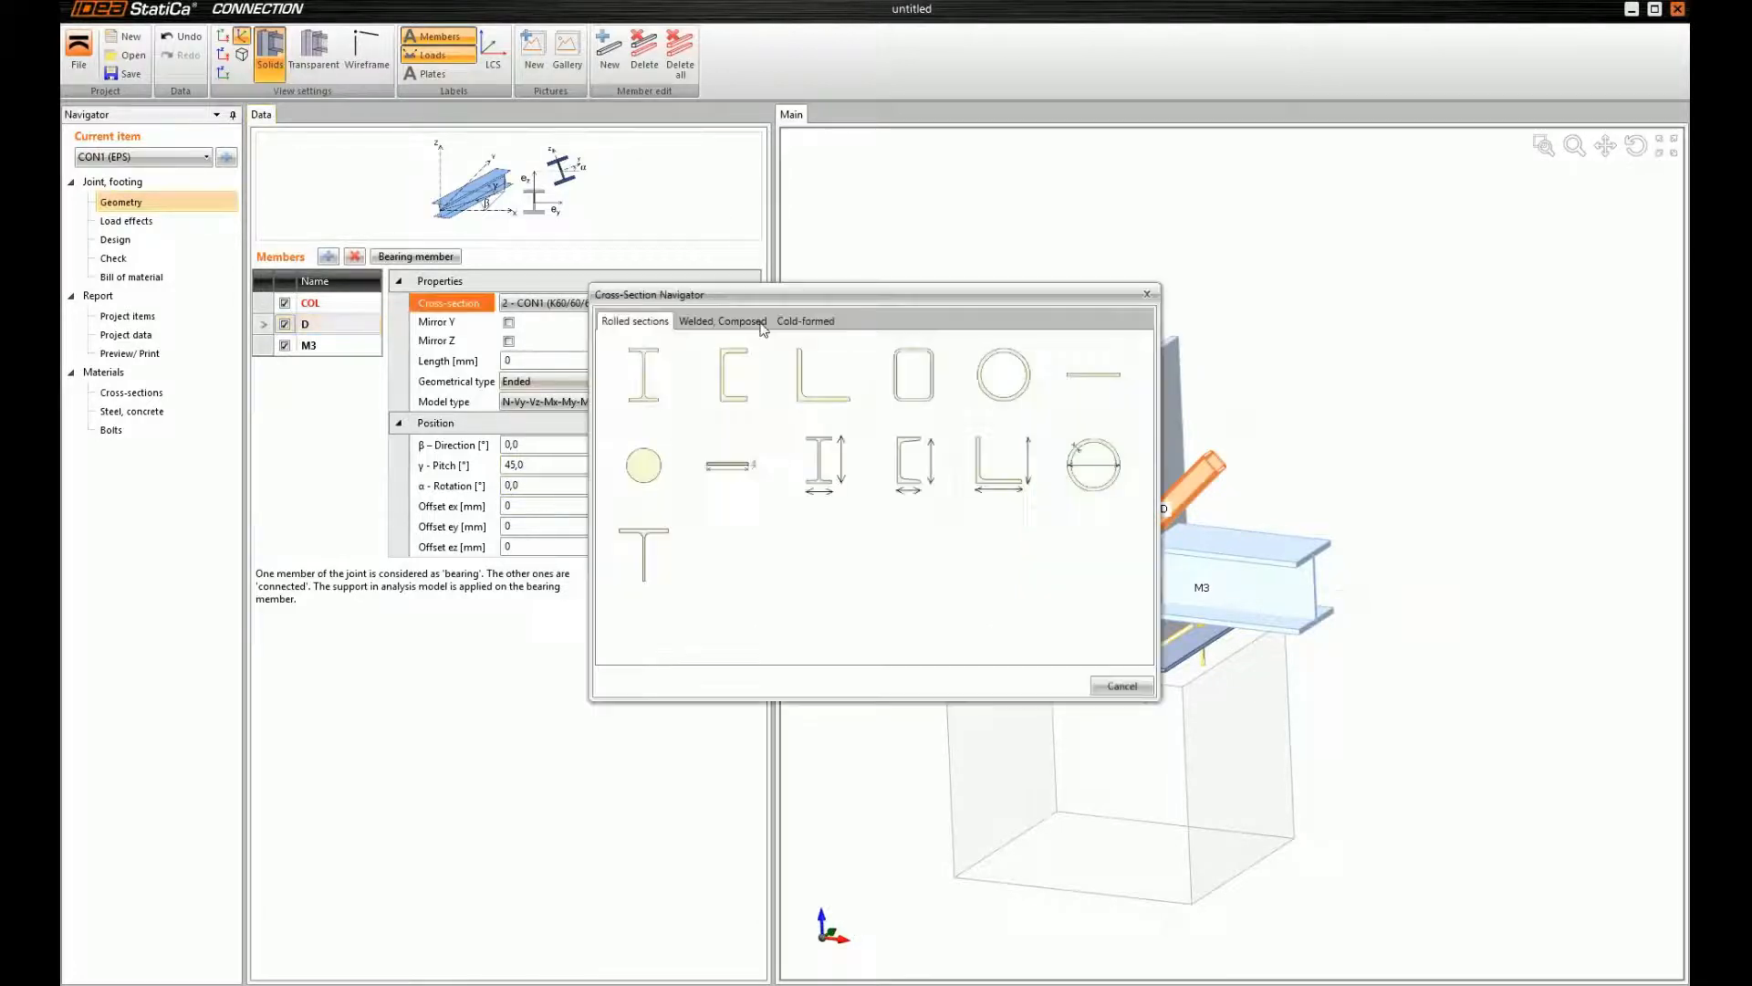
pyautogui.click(915, 374)
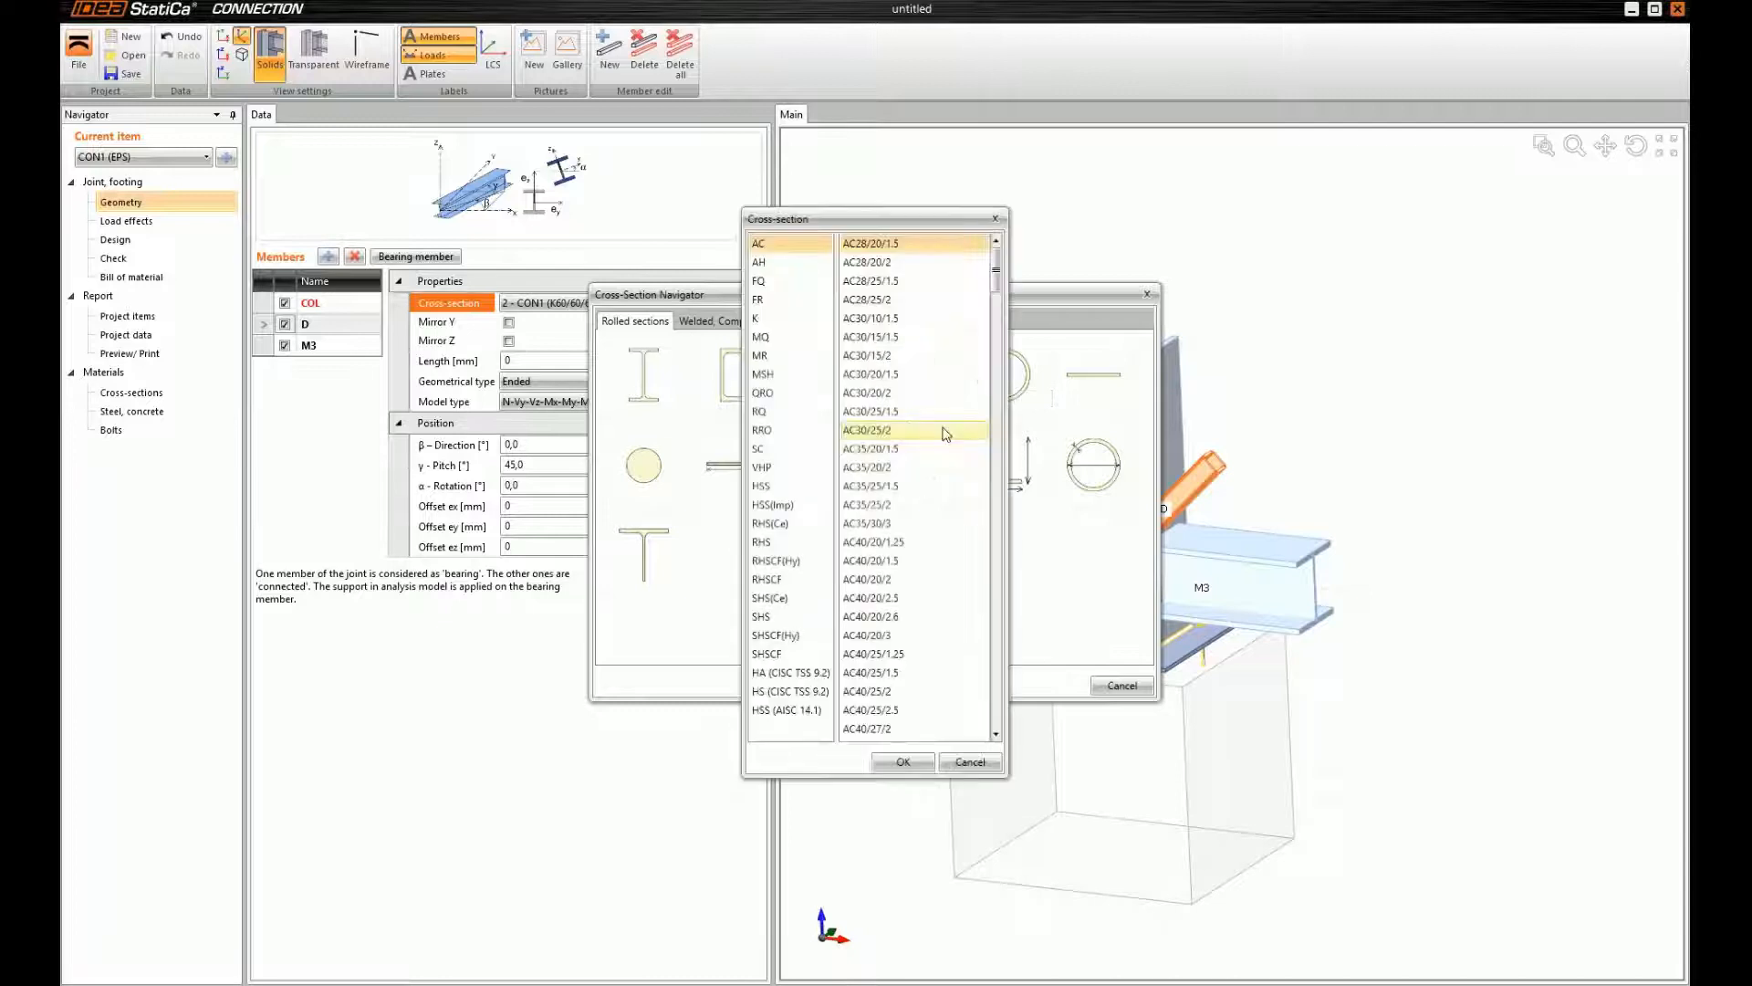
pyautogui.click(791, 319)
pyautogui.click(904, 485)
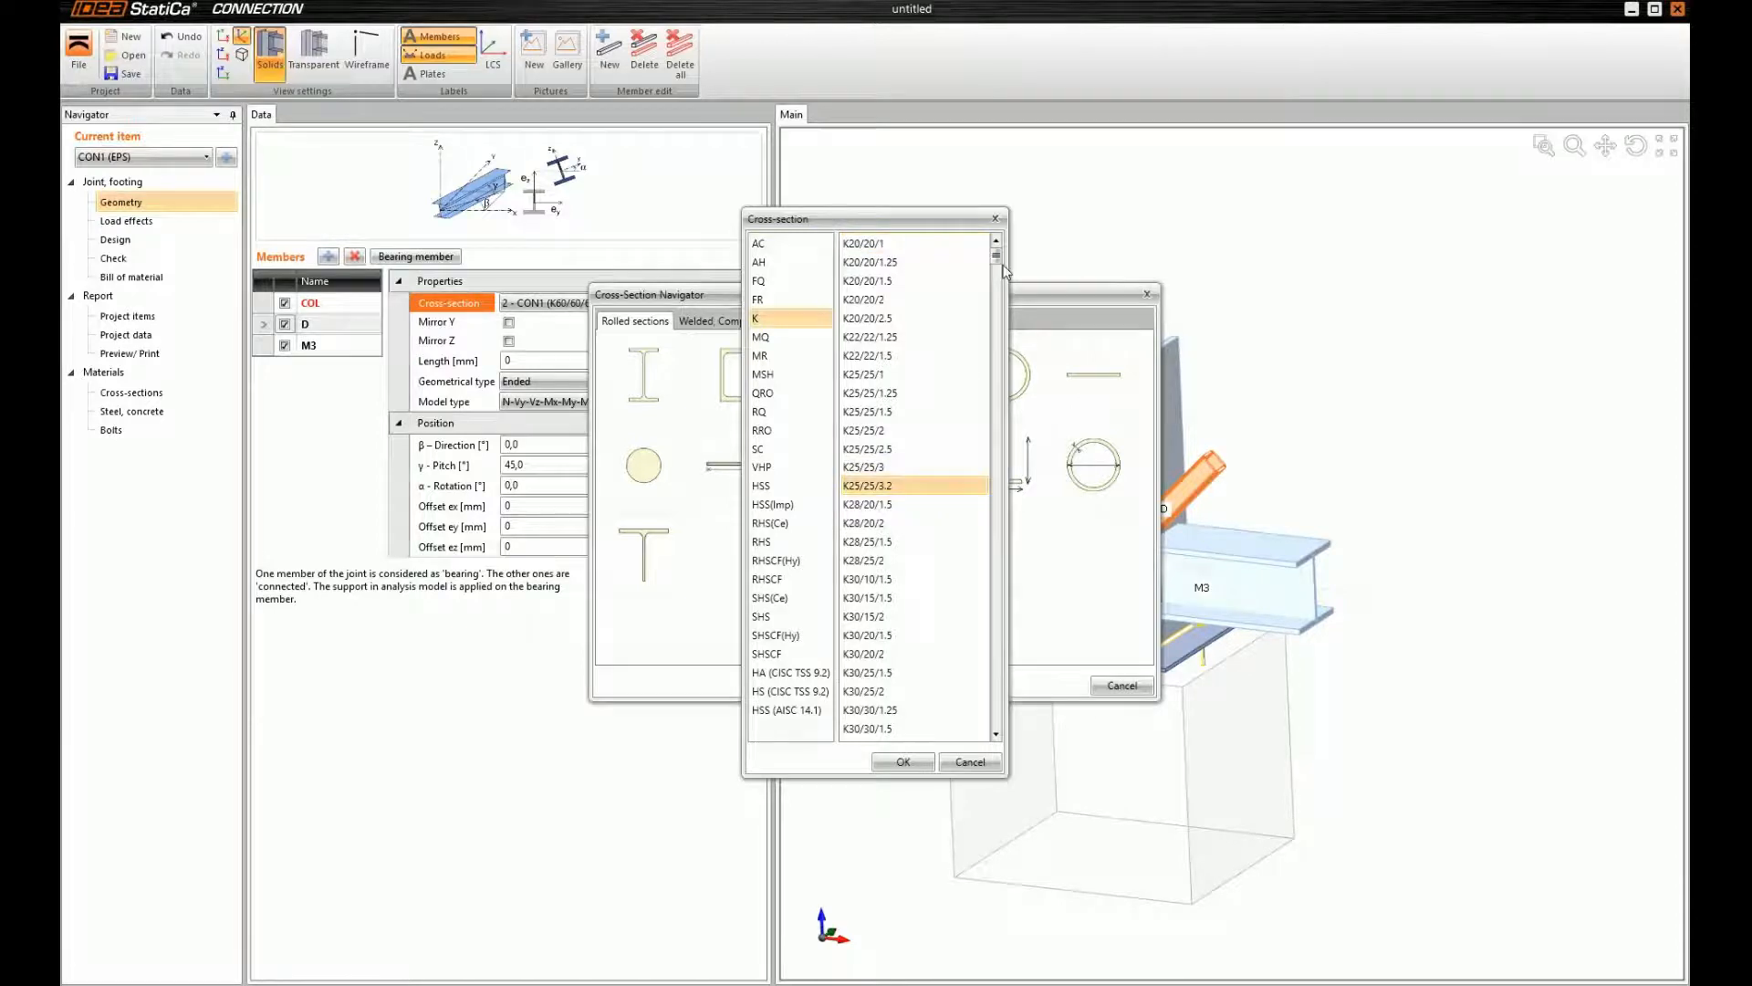
pyautogui.moveTo(1004, 265); pyautogui.dragTo(1004, 399)
pyautogui.click(867, 449)
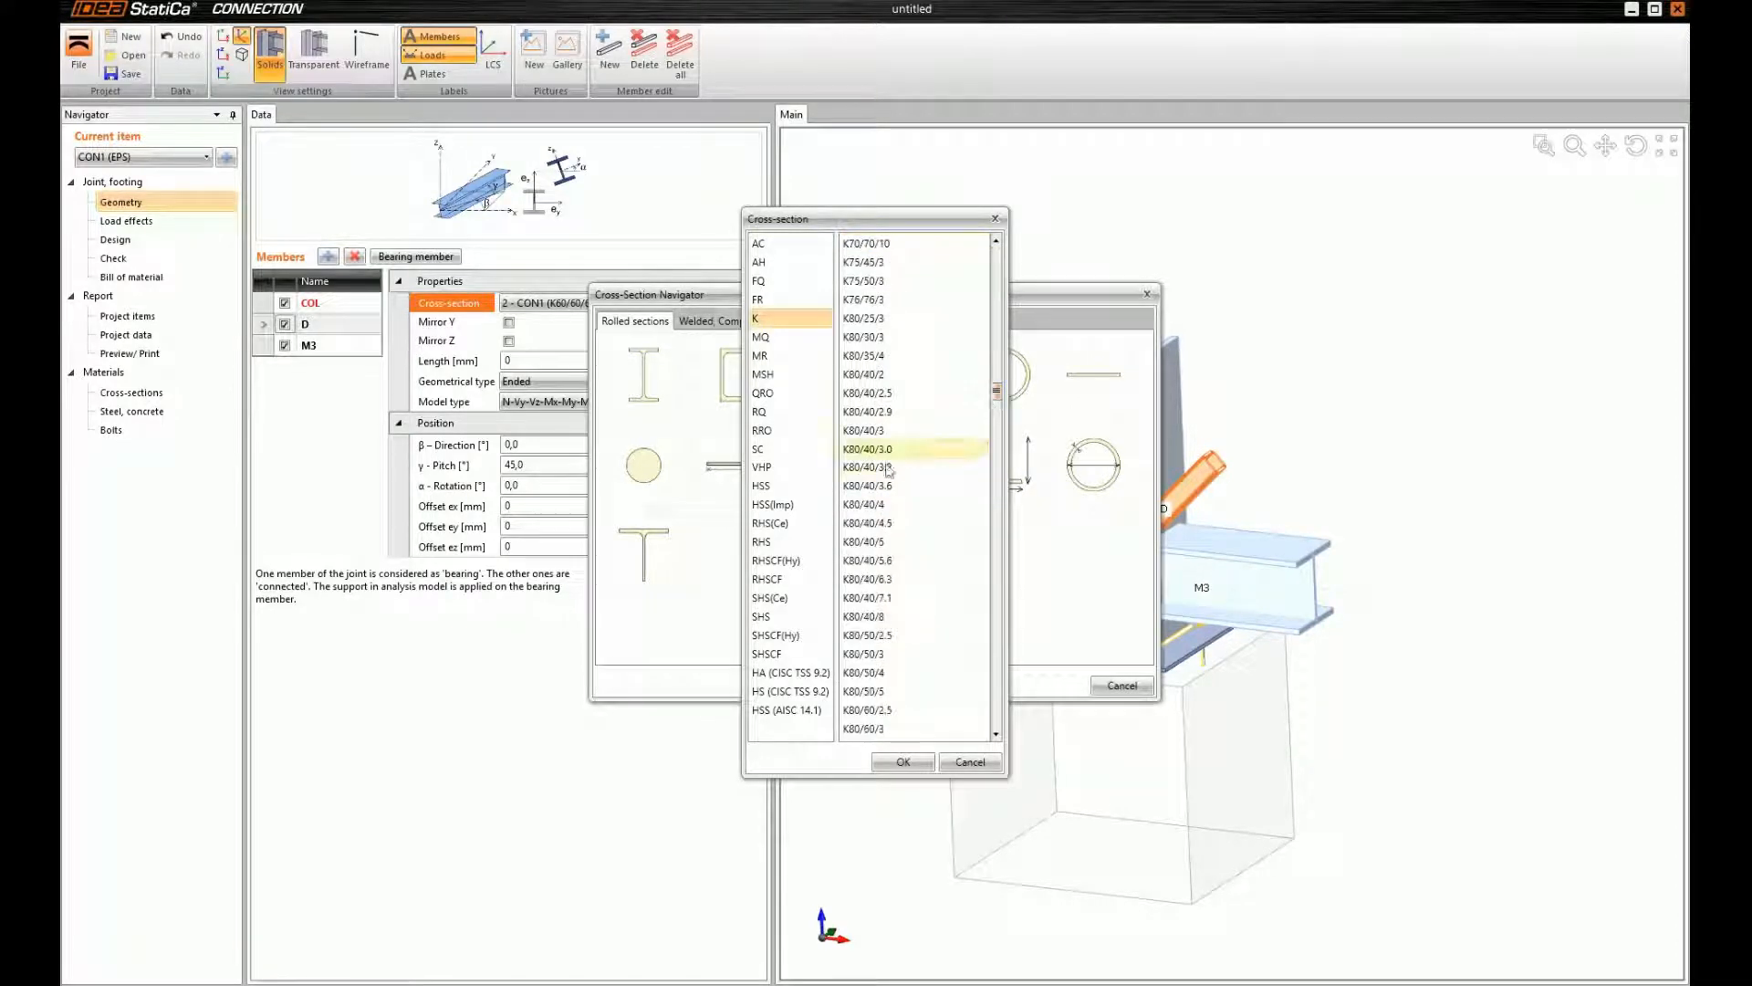
pyautogui.click(931, 466)
pyautogui.scroll(-3, 908, 547)
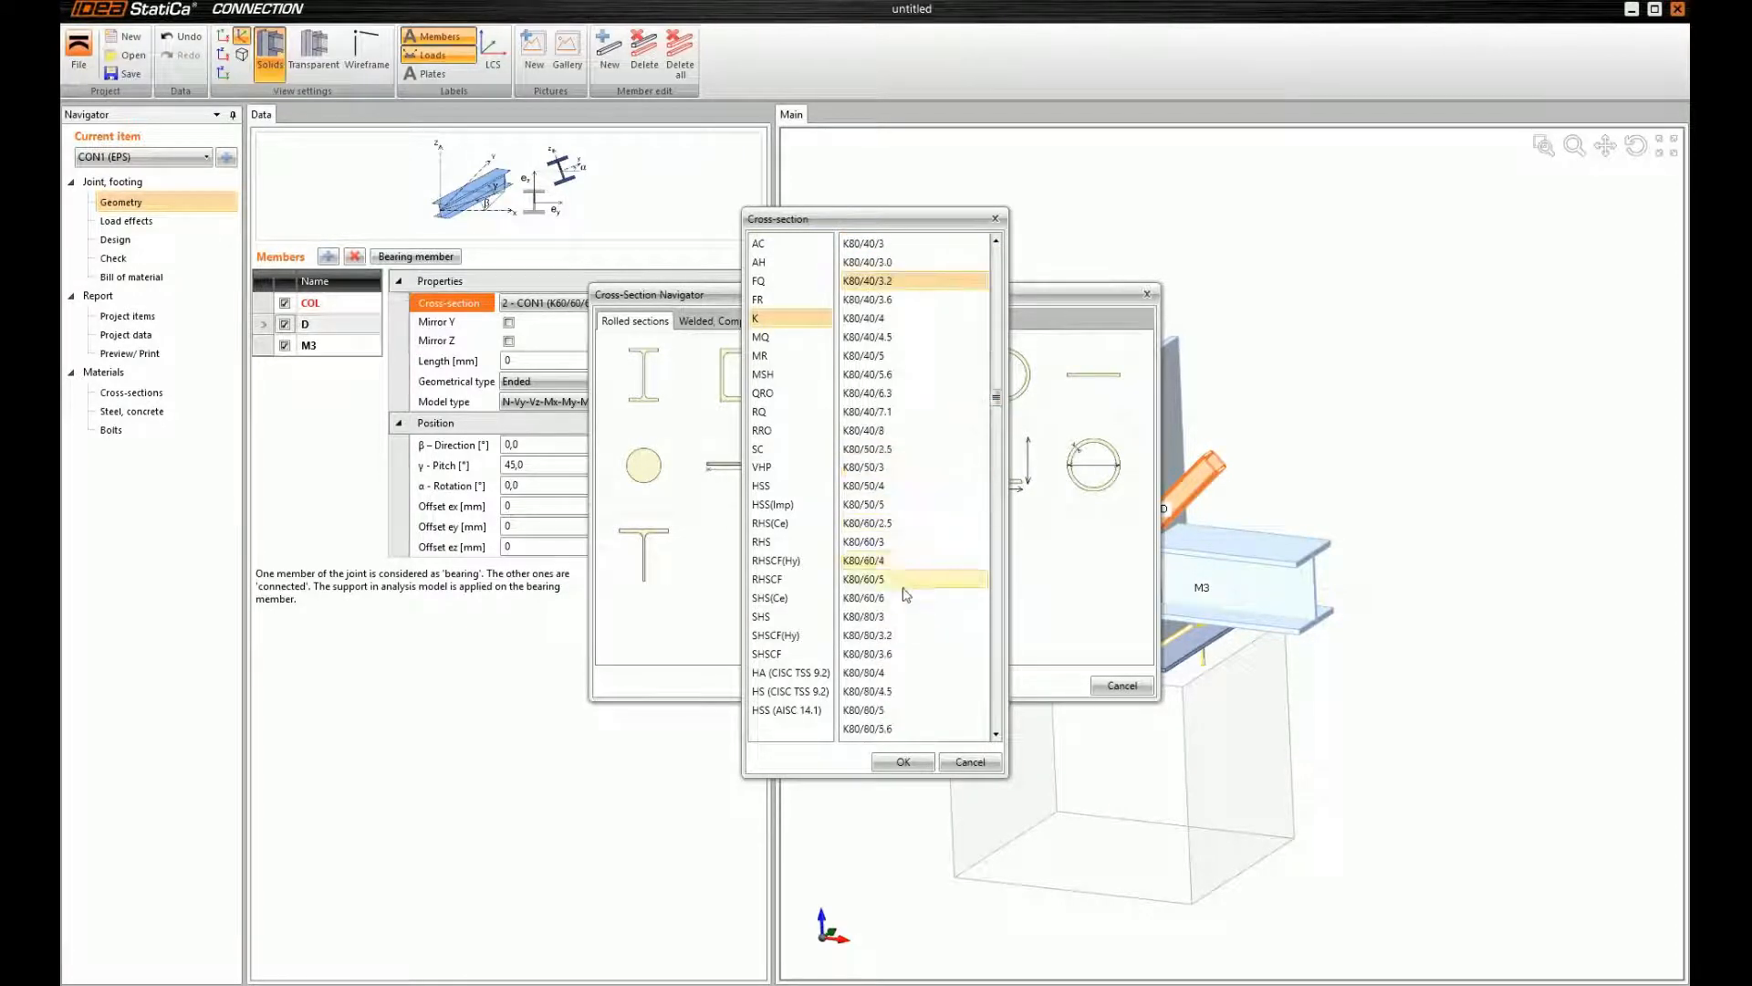
pyautogui.scroll(-2, 917, 621)
pyautogui.click(867, 578)
pyautogui.click(901, 762)
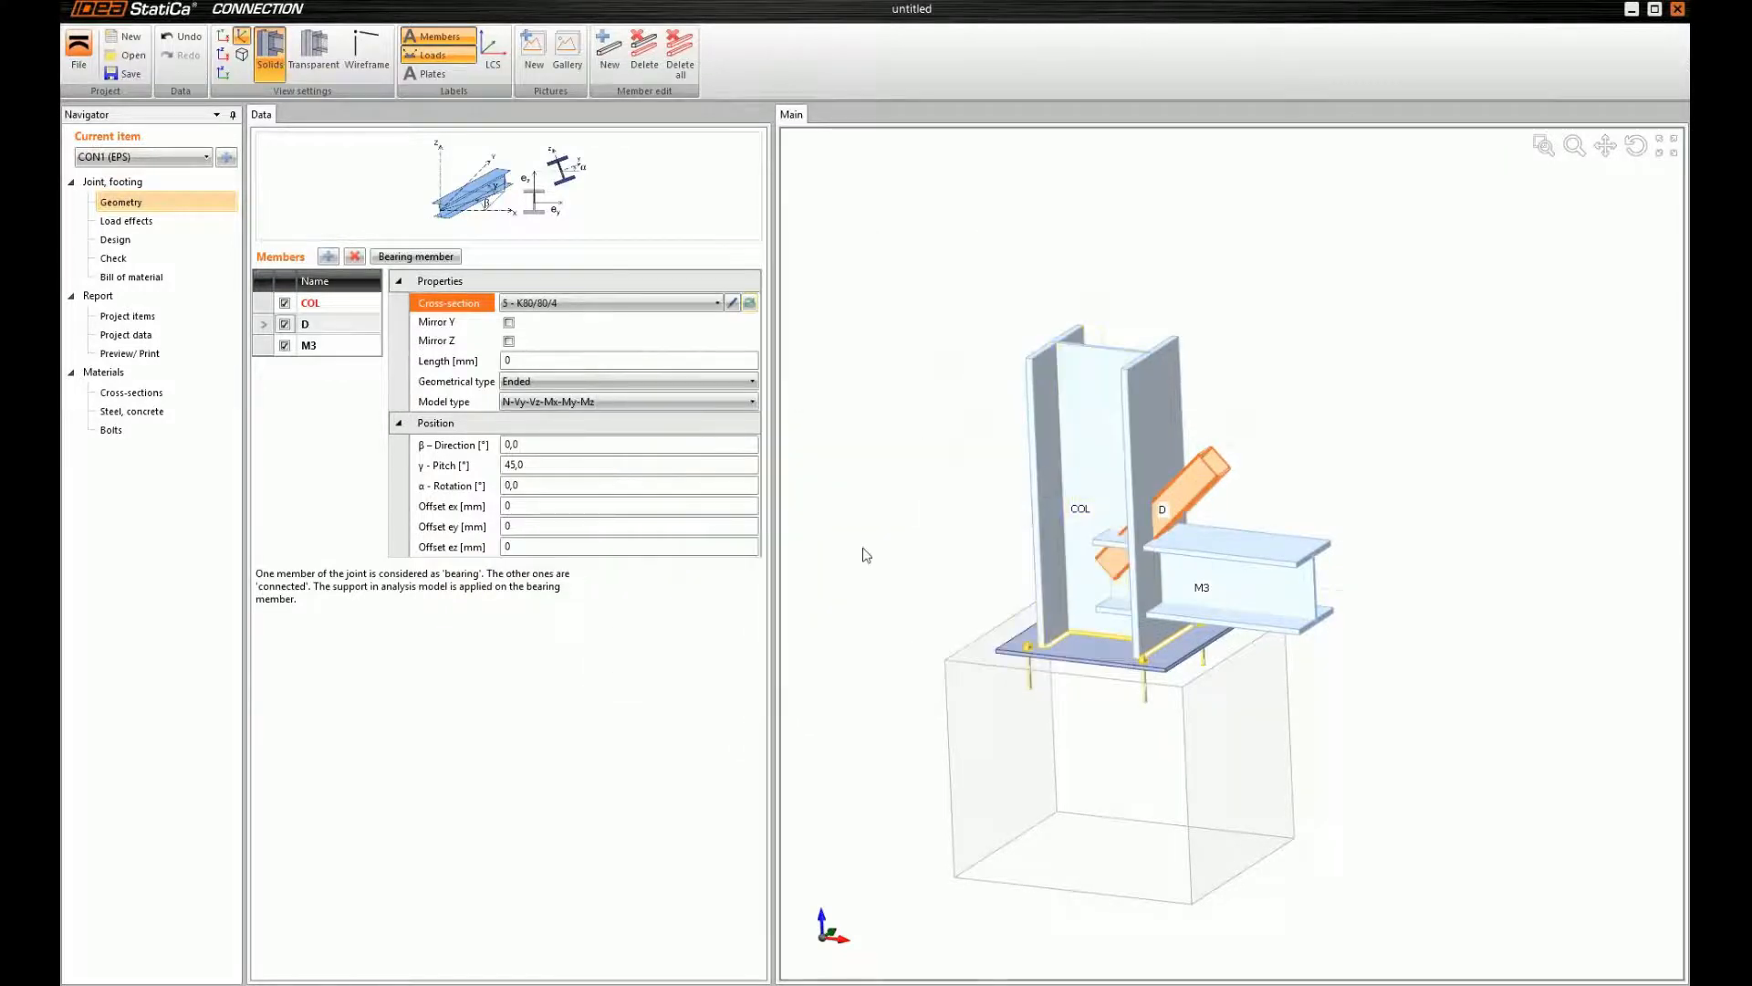
# Set the length of the diagonal D to 700 mm and check it in the 3D model
pyautogui.click(584, 360)
pyautogui.write('700')
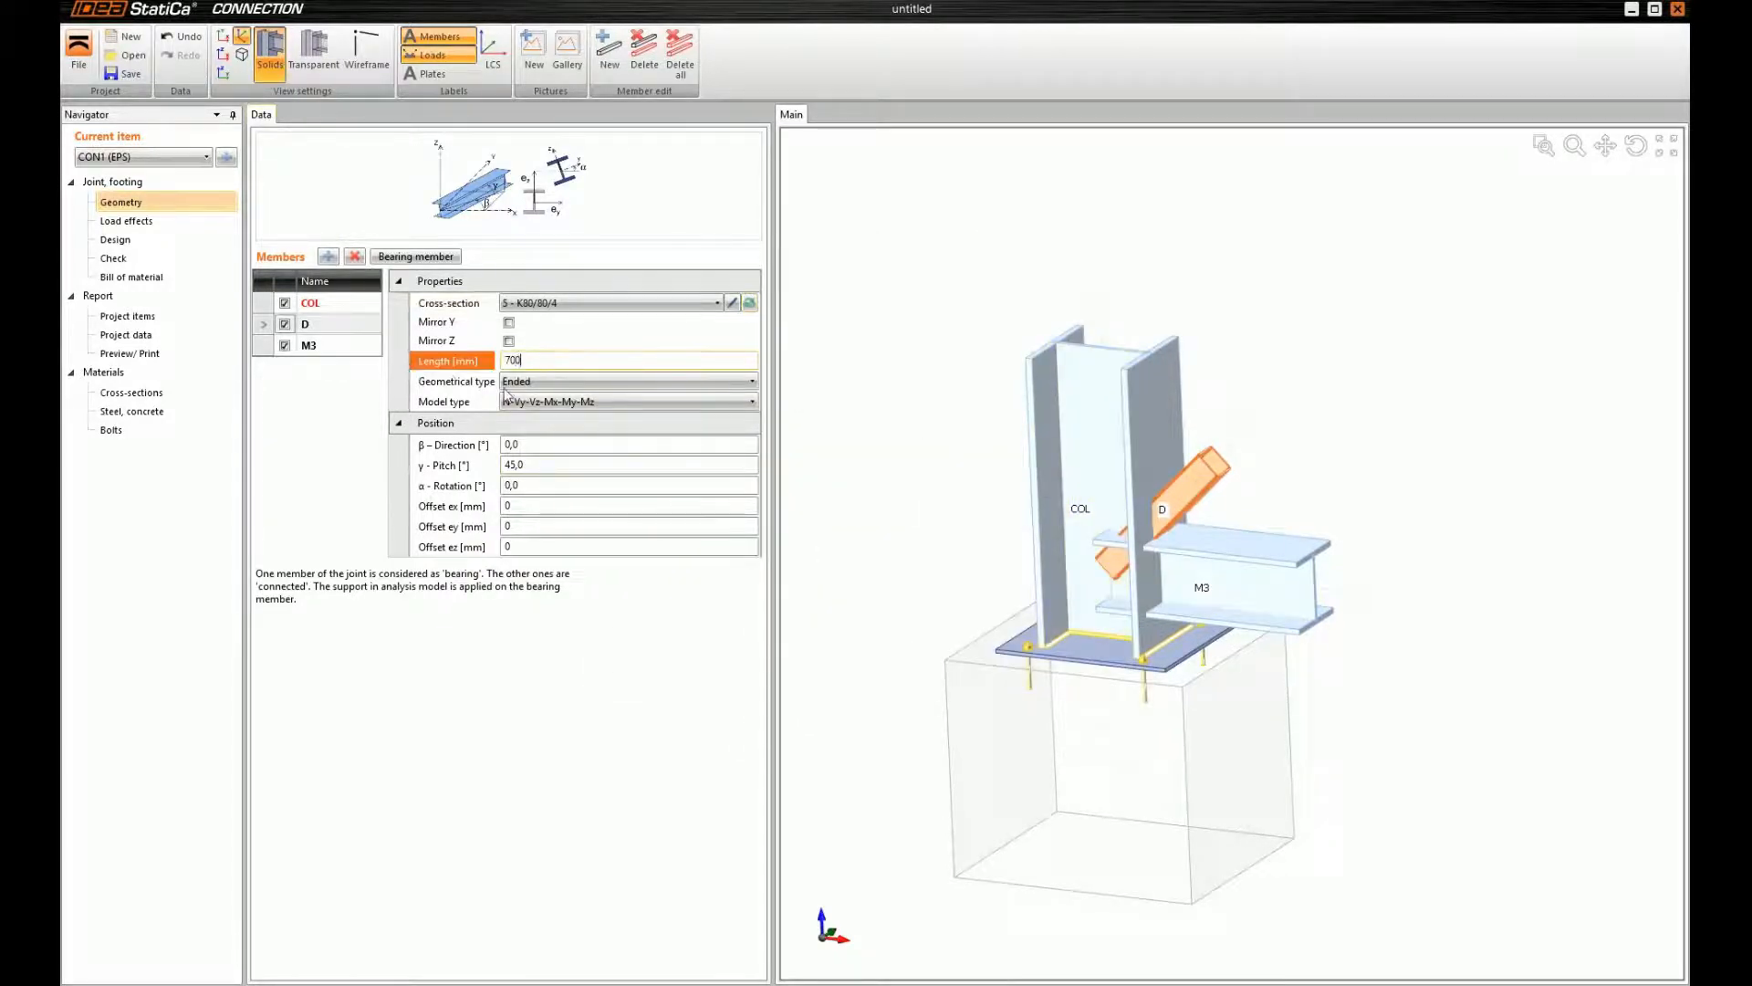
pyautogui.press('Tab')
pyautogui.moveTo(1208, 457); pyautogui.dragTo(1228, 445, button='right')
pyautogui.scroll(-3, 1228, 445)
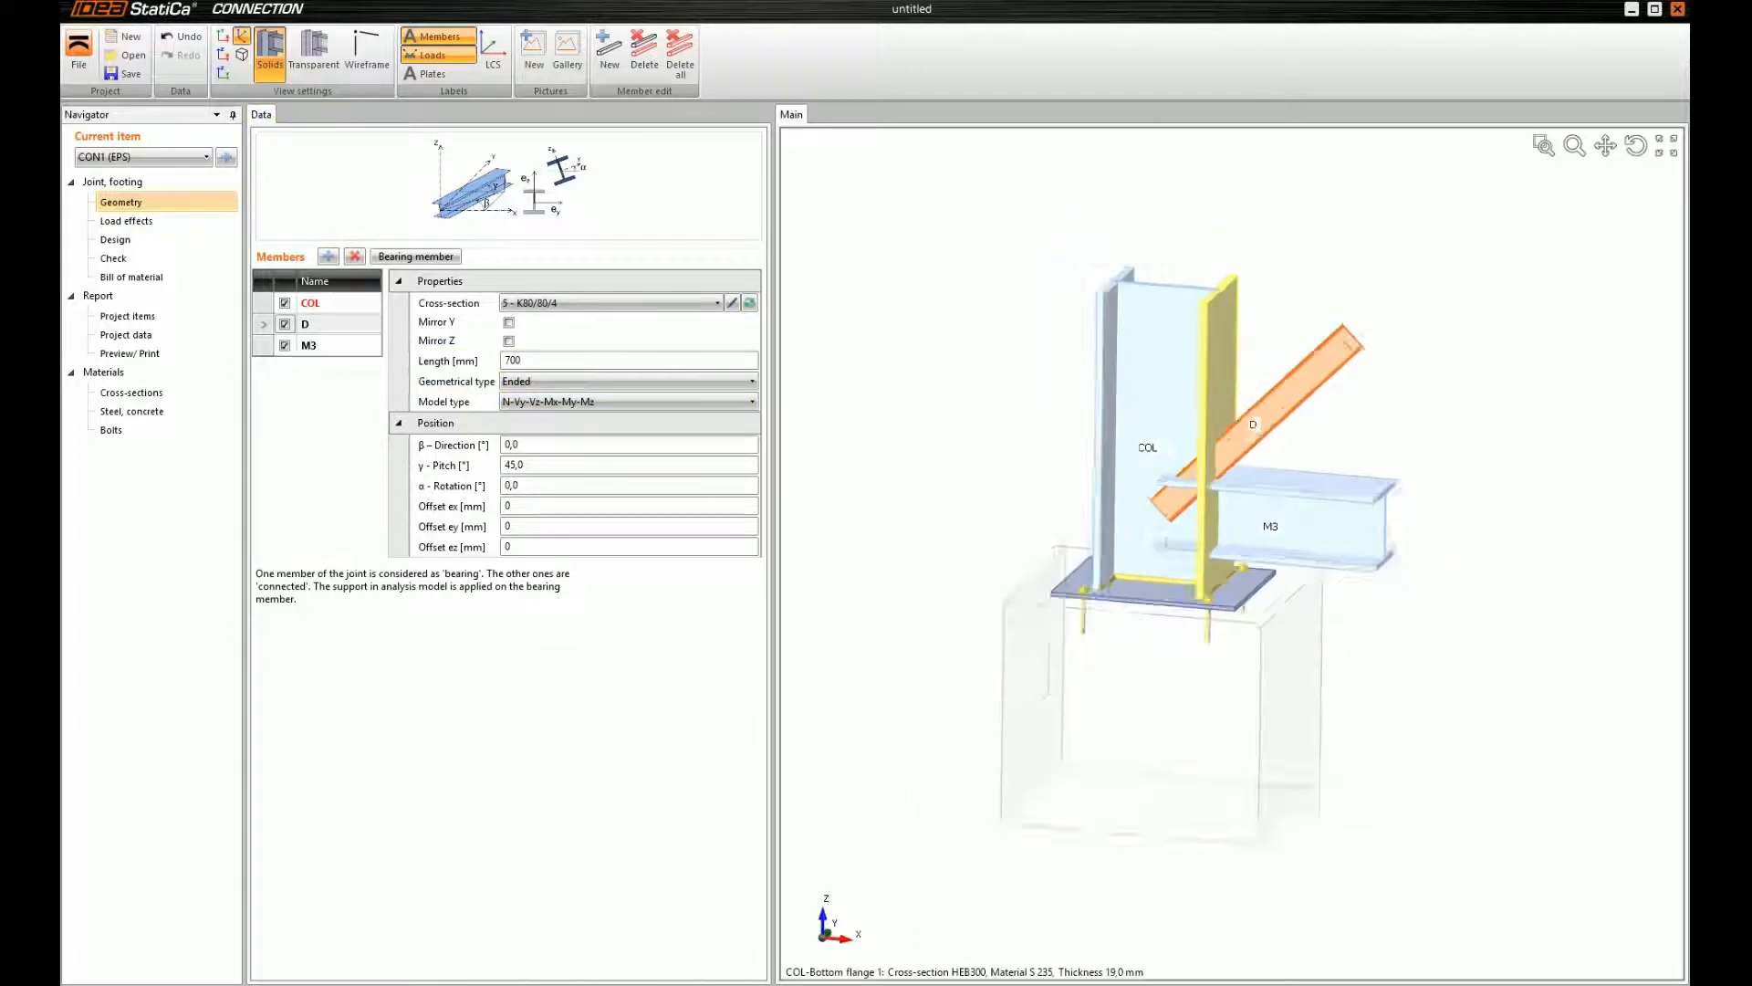
pyautogui.moveTo(1228, 526); pyautogui.dragTo(1190, 517, button='right')
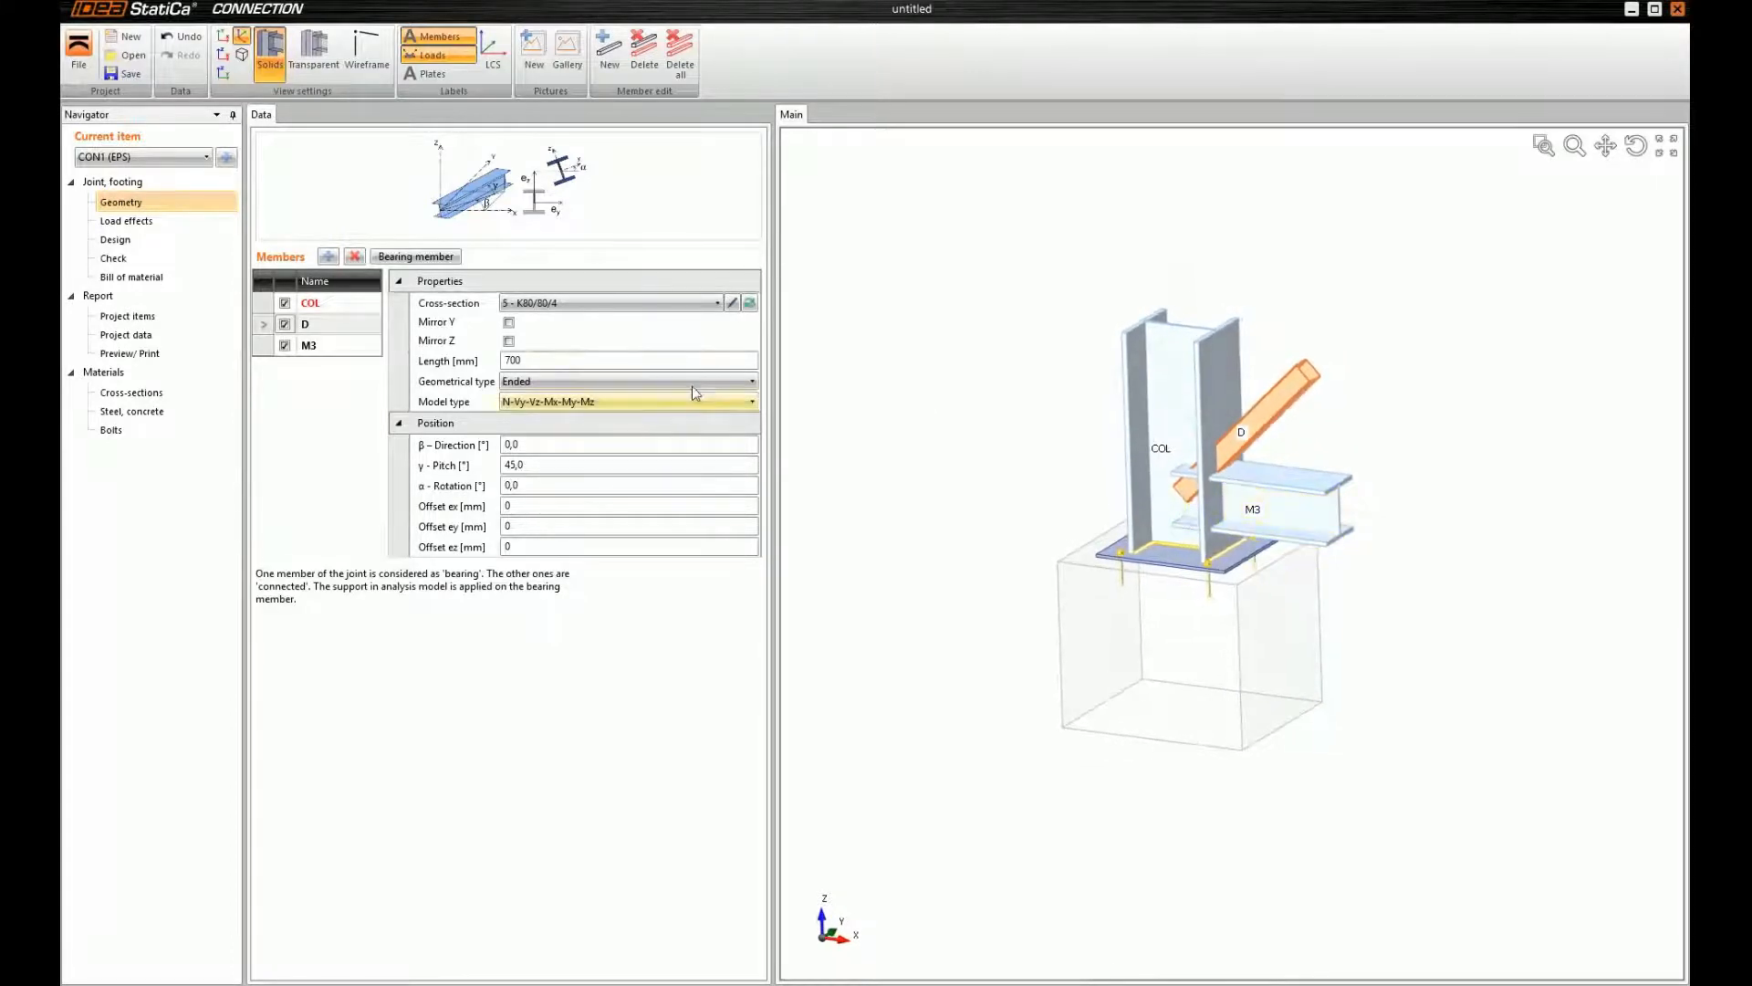
pyautogui.moveTo(1077, 459); pyautogui.dragTo(1116, 498, button='right')
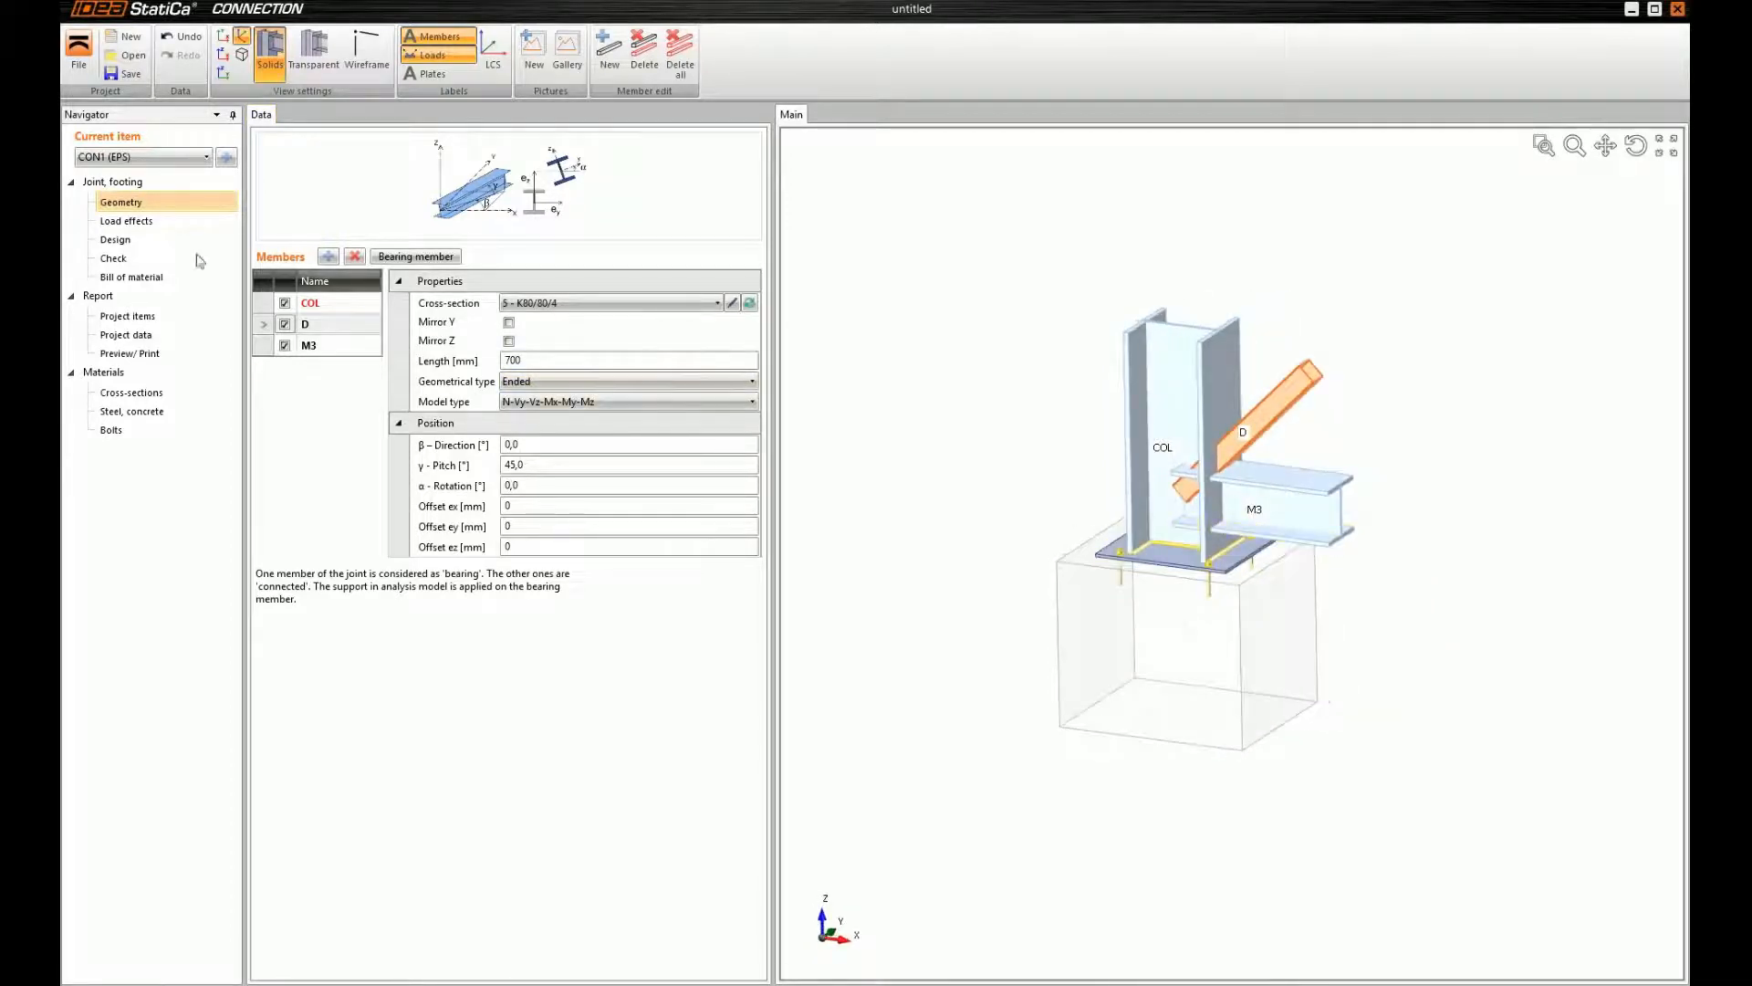
# In load effect LE1, enter axial forces N of -400 kN for column COL and -50 kN for diagonal D
pyautogui.click(153, 224)
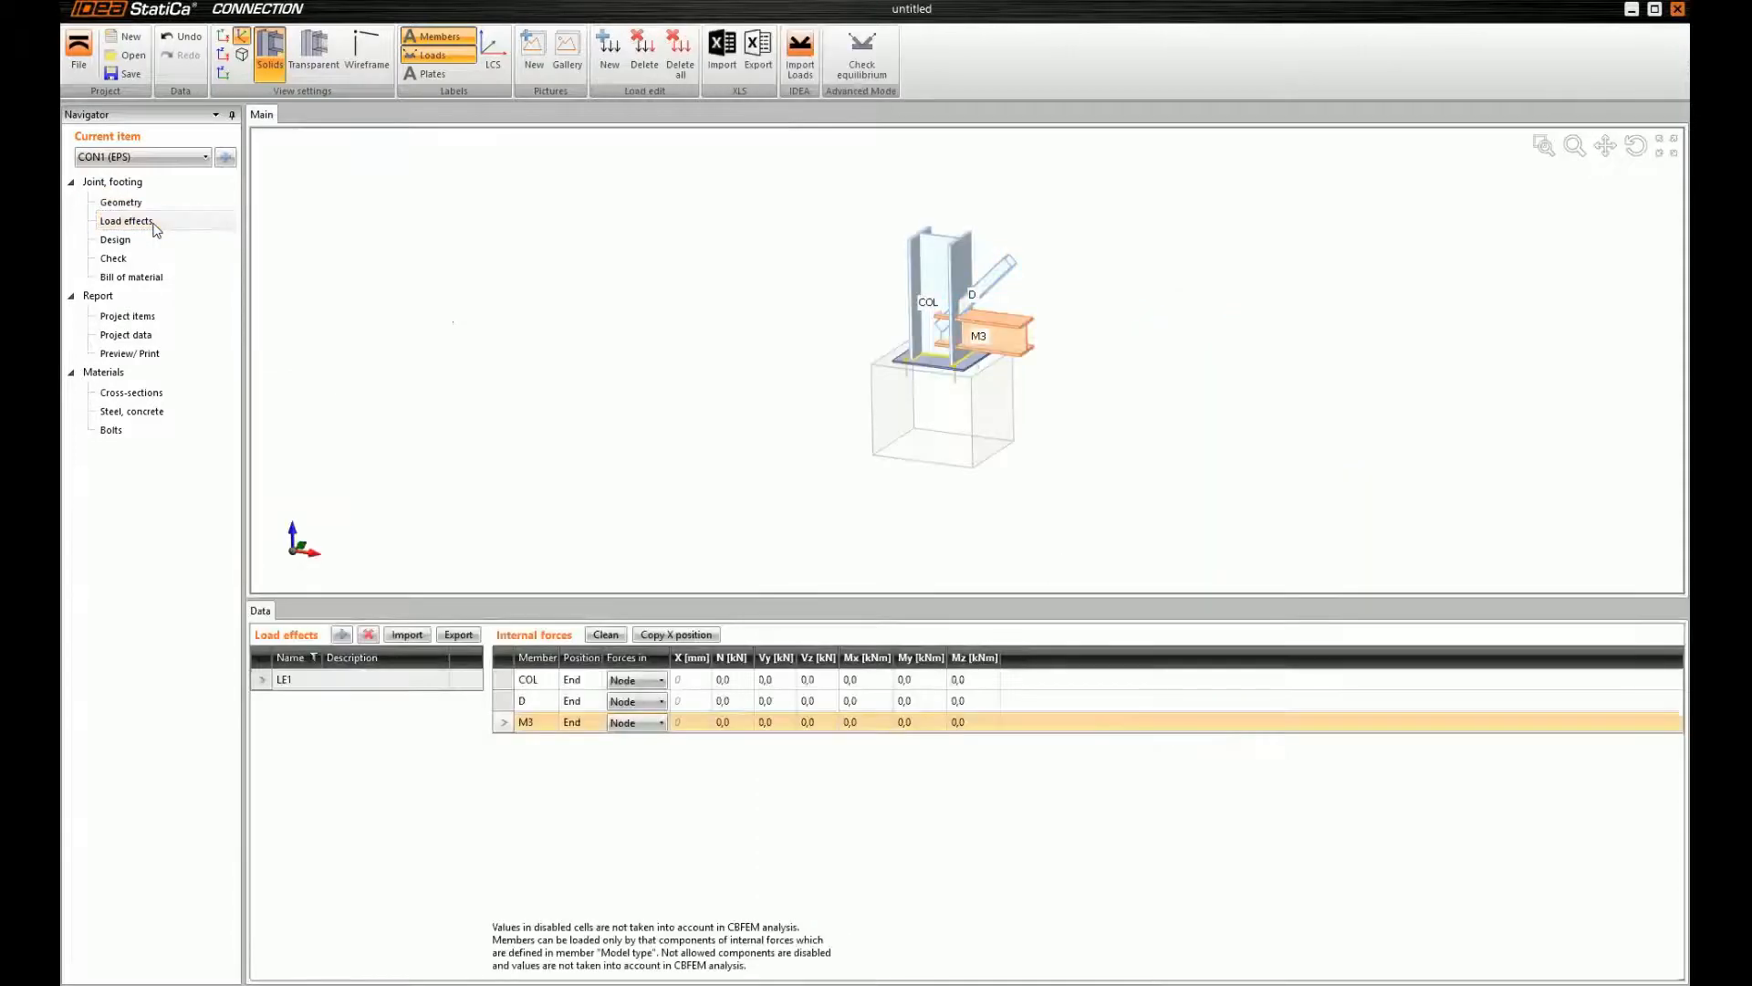
pyautogui.scroll(5, 981, 379)
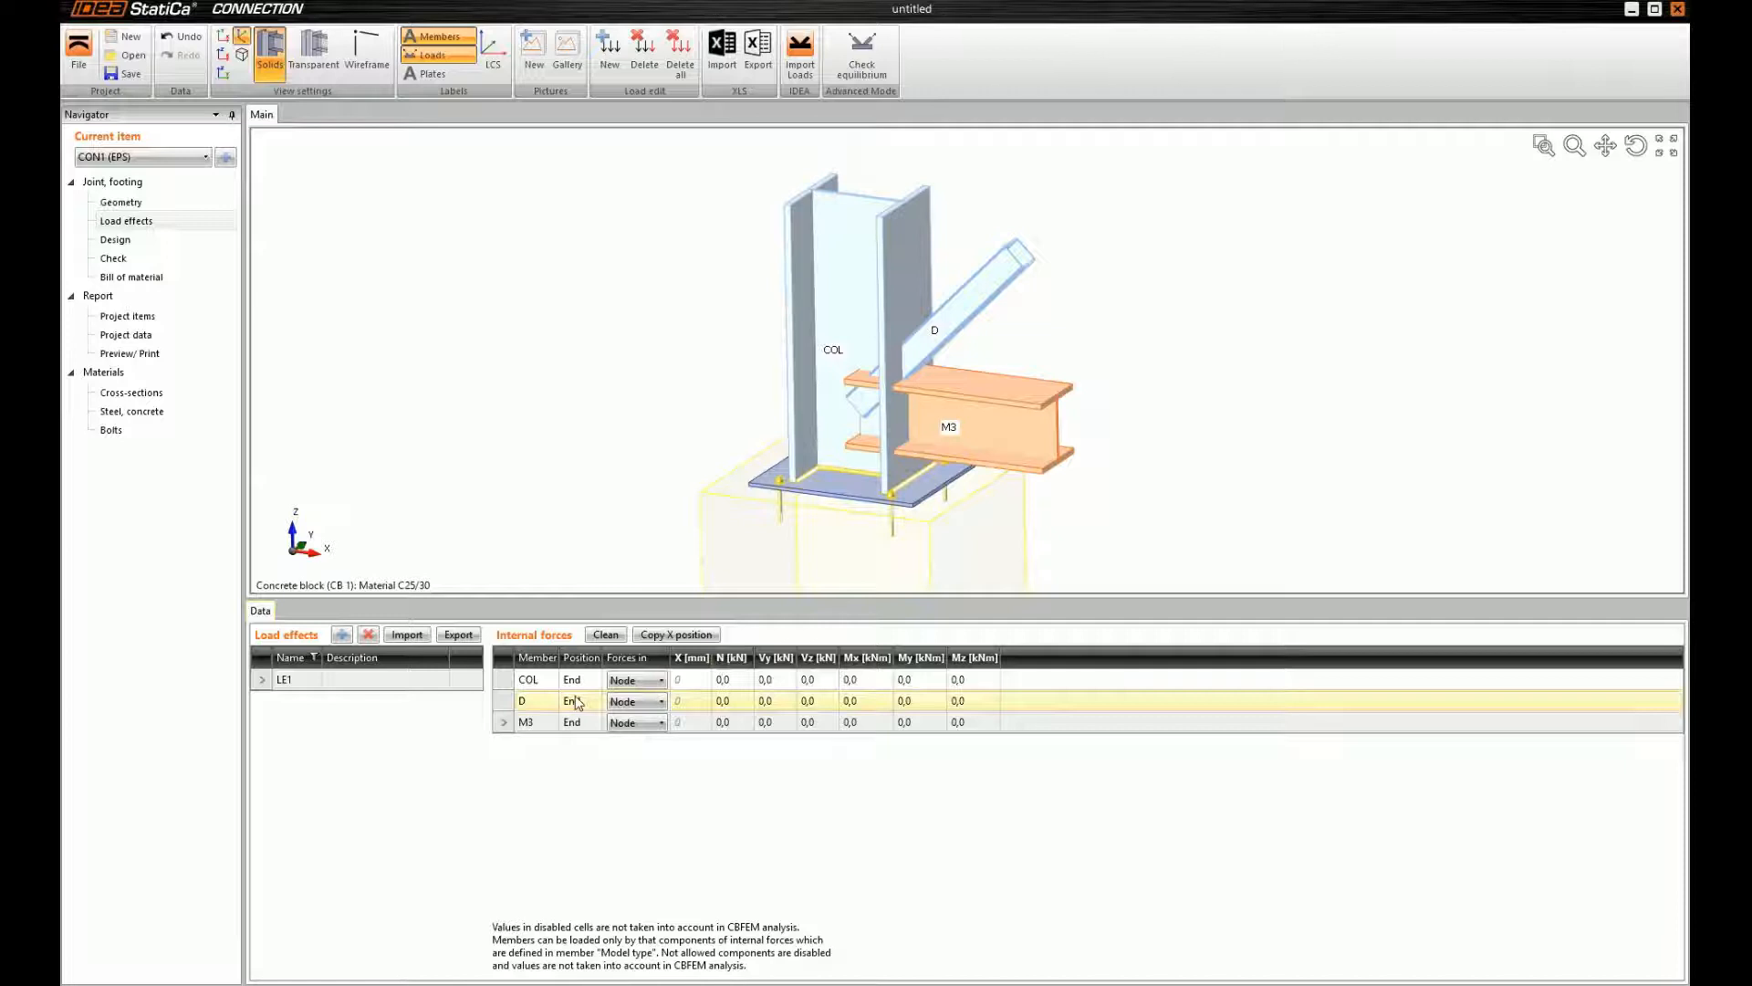
pyautogui.click(744, 680)
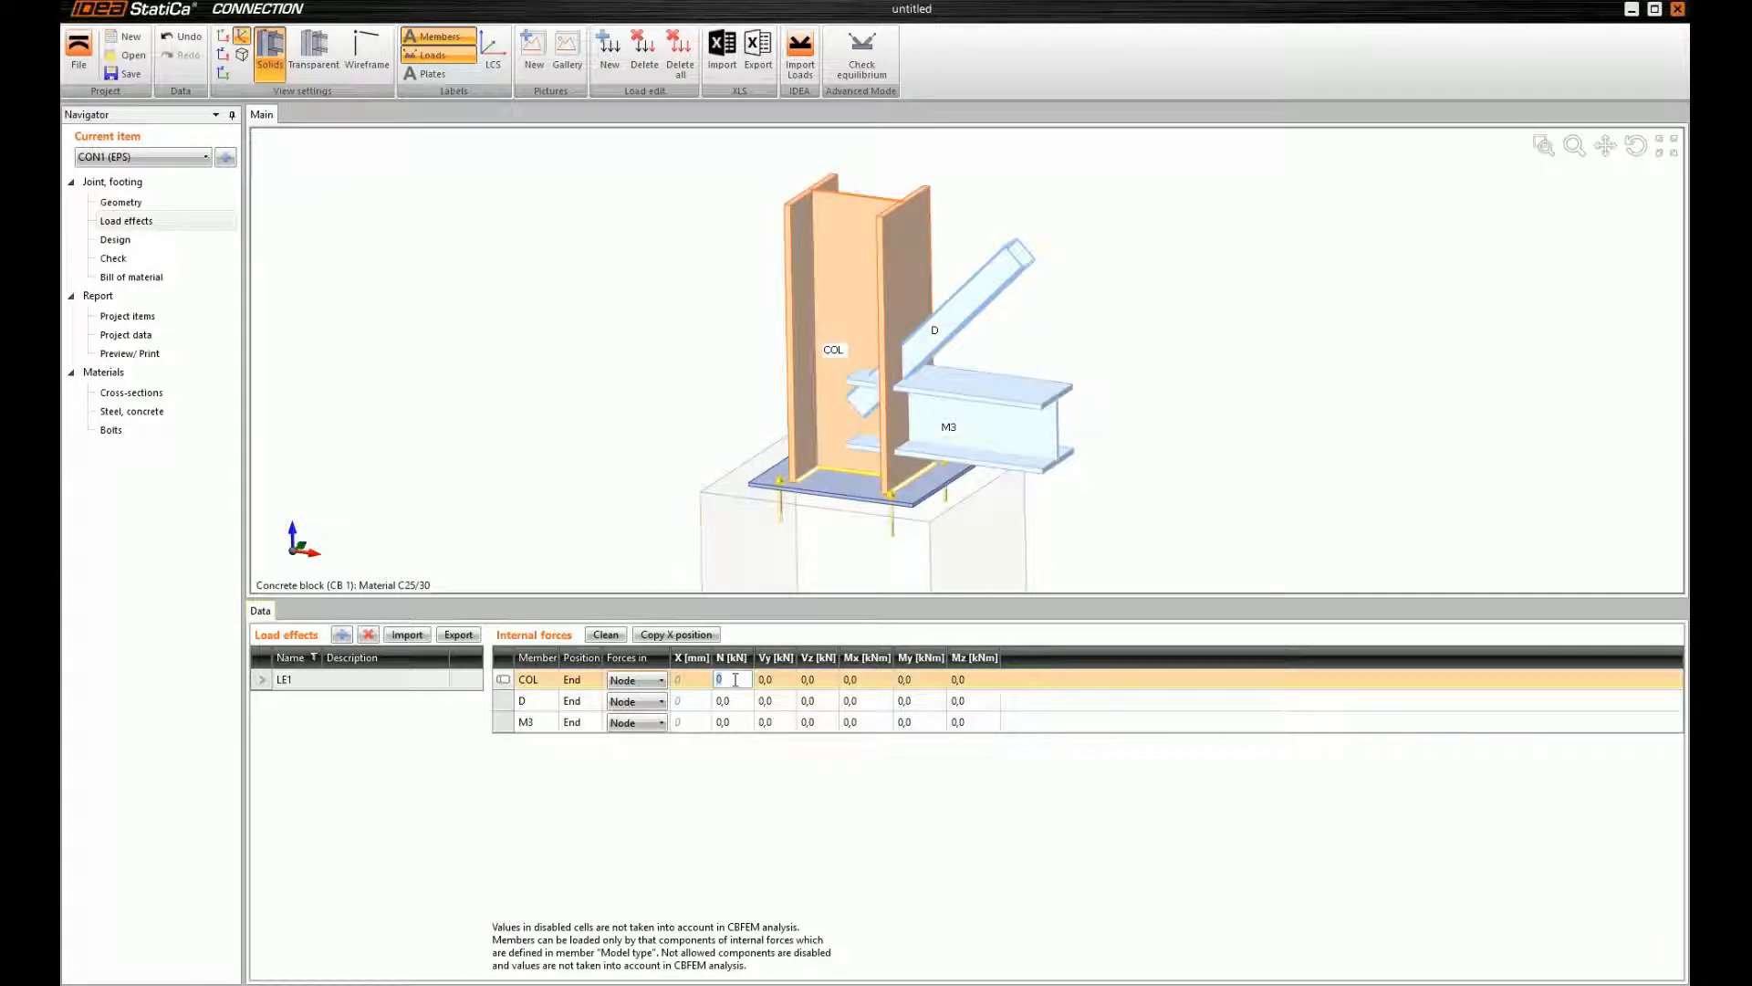
pyautogui.write('-400')
pyautogui.click(745, 704)
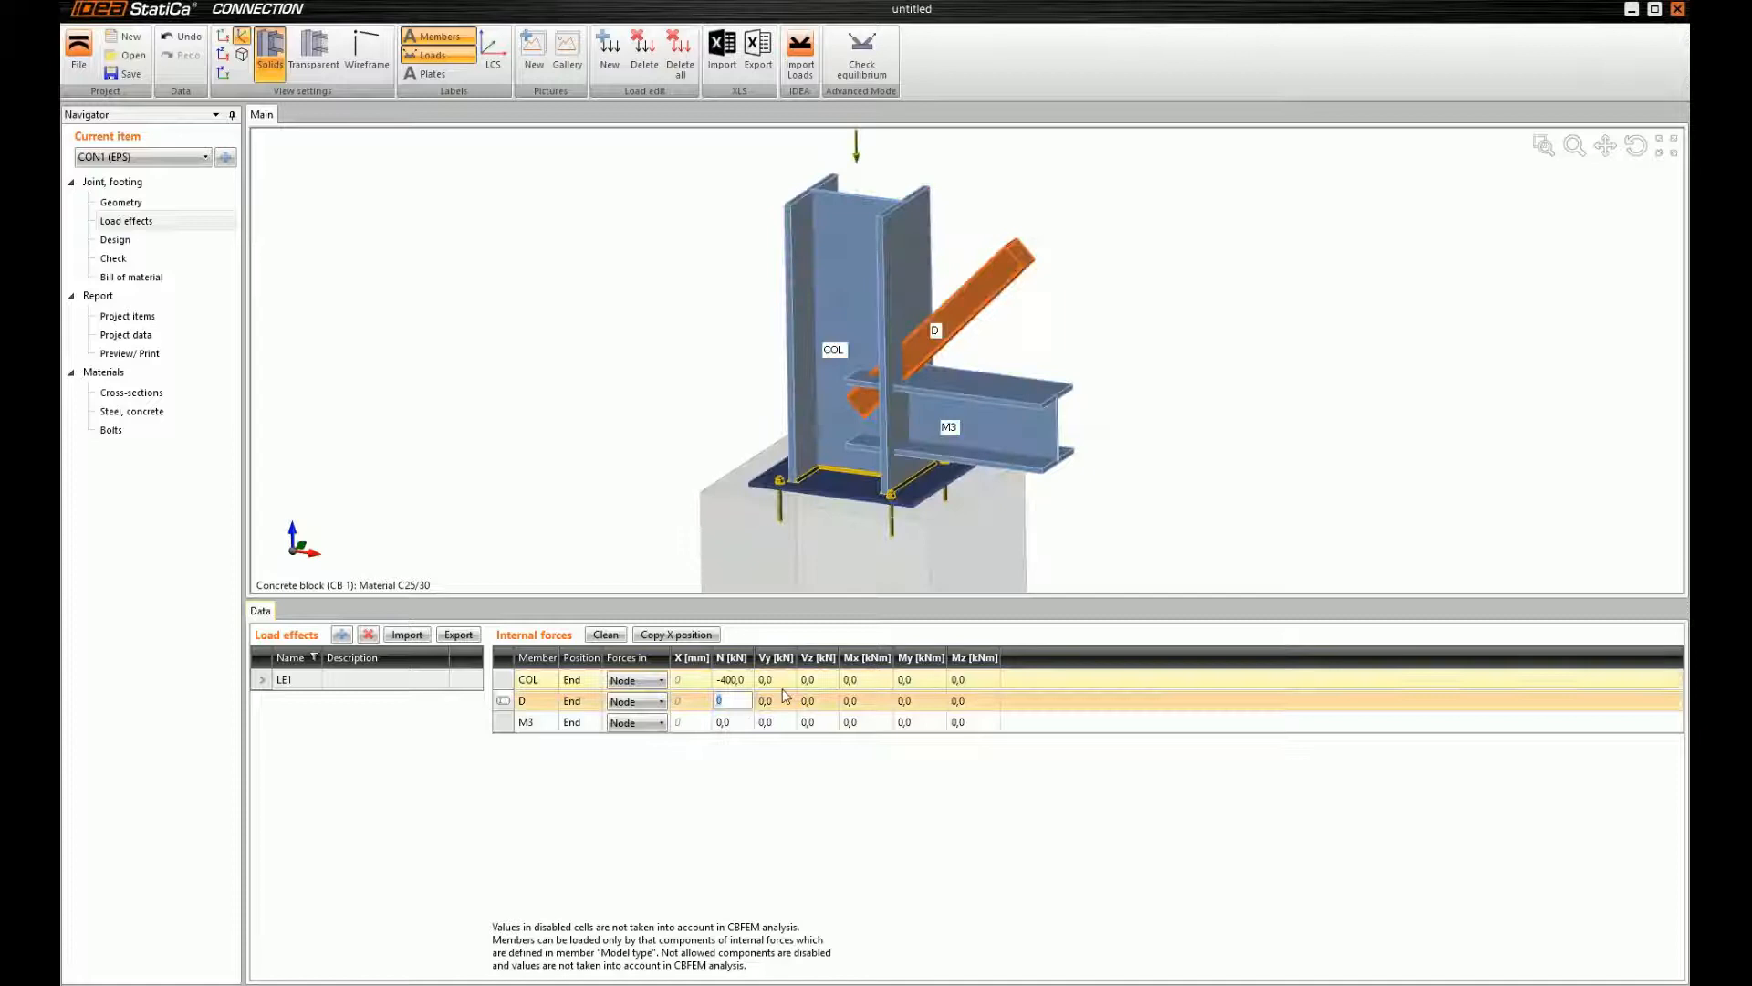
pyautogui.press('Return')
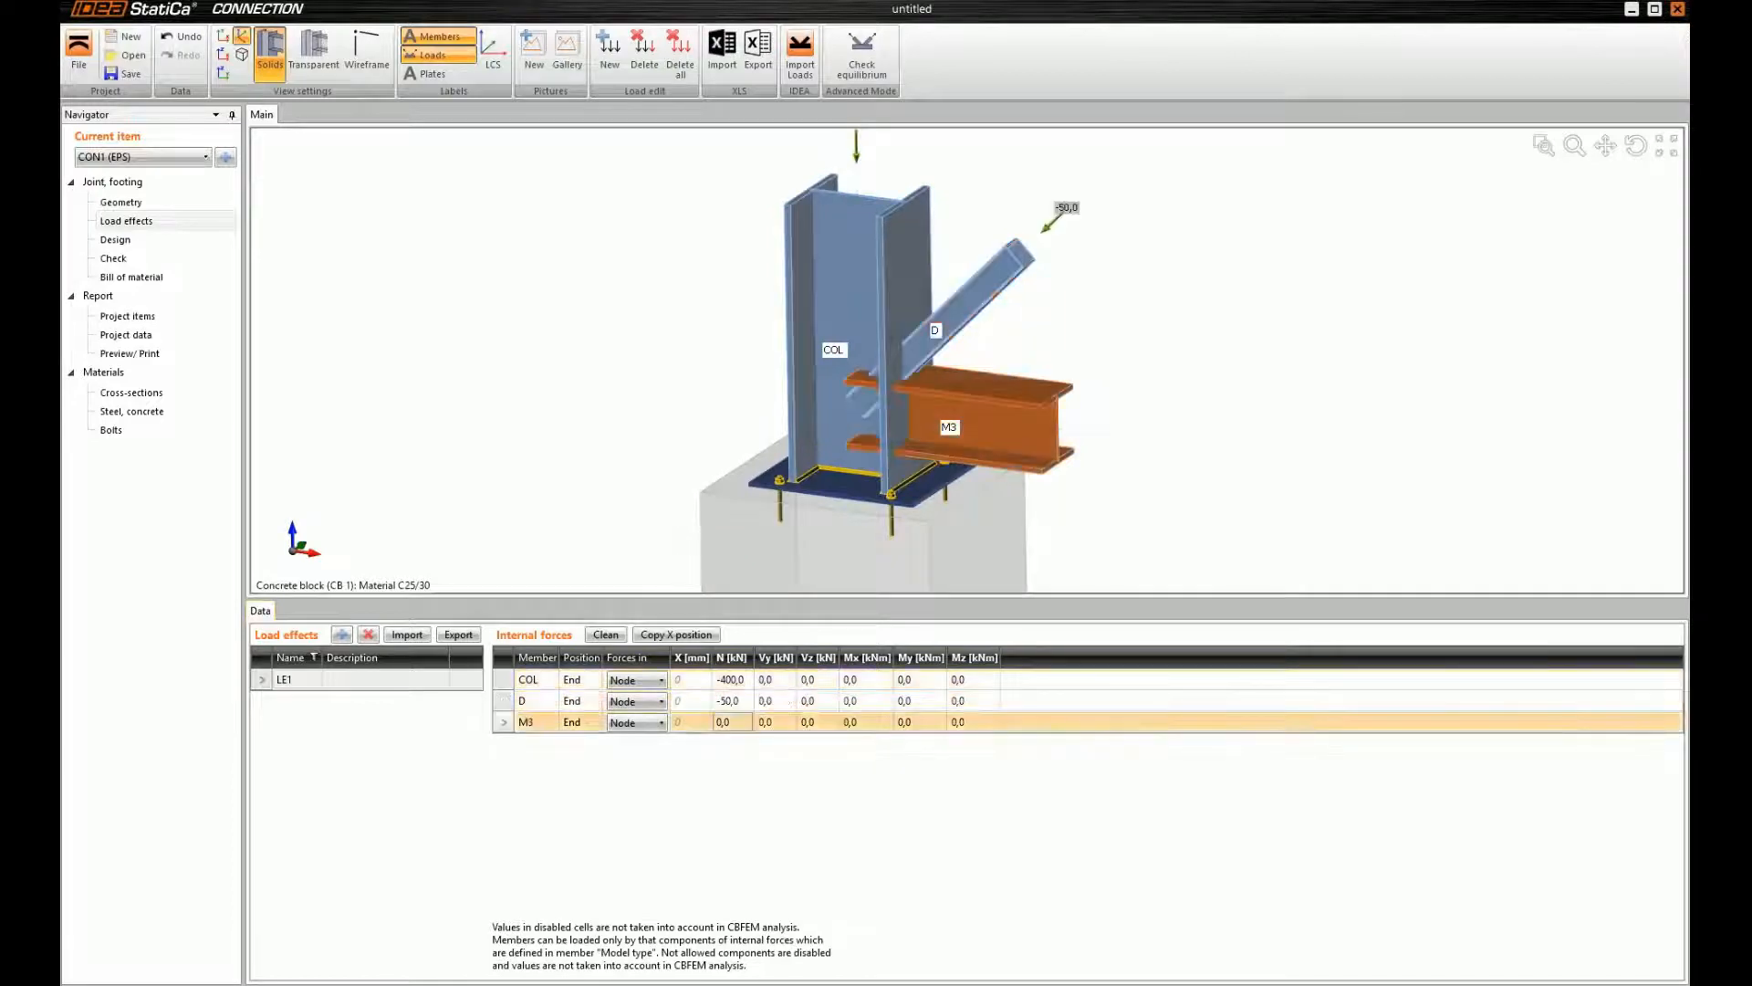
# Load beam M3 with N = 10 kN, Vz = -80 kN and My = 160 kNm
pyautogui.write('10')
pyautogui.press('Tab')
pyautogui.click(822, 720)
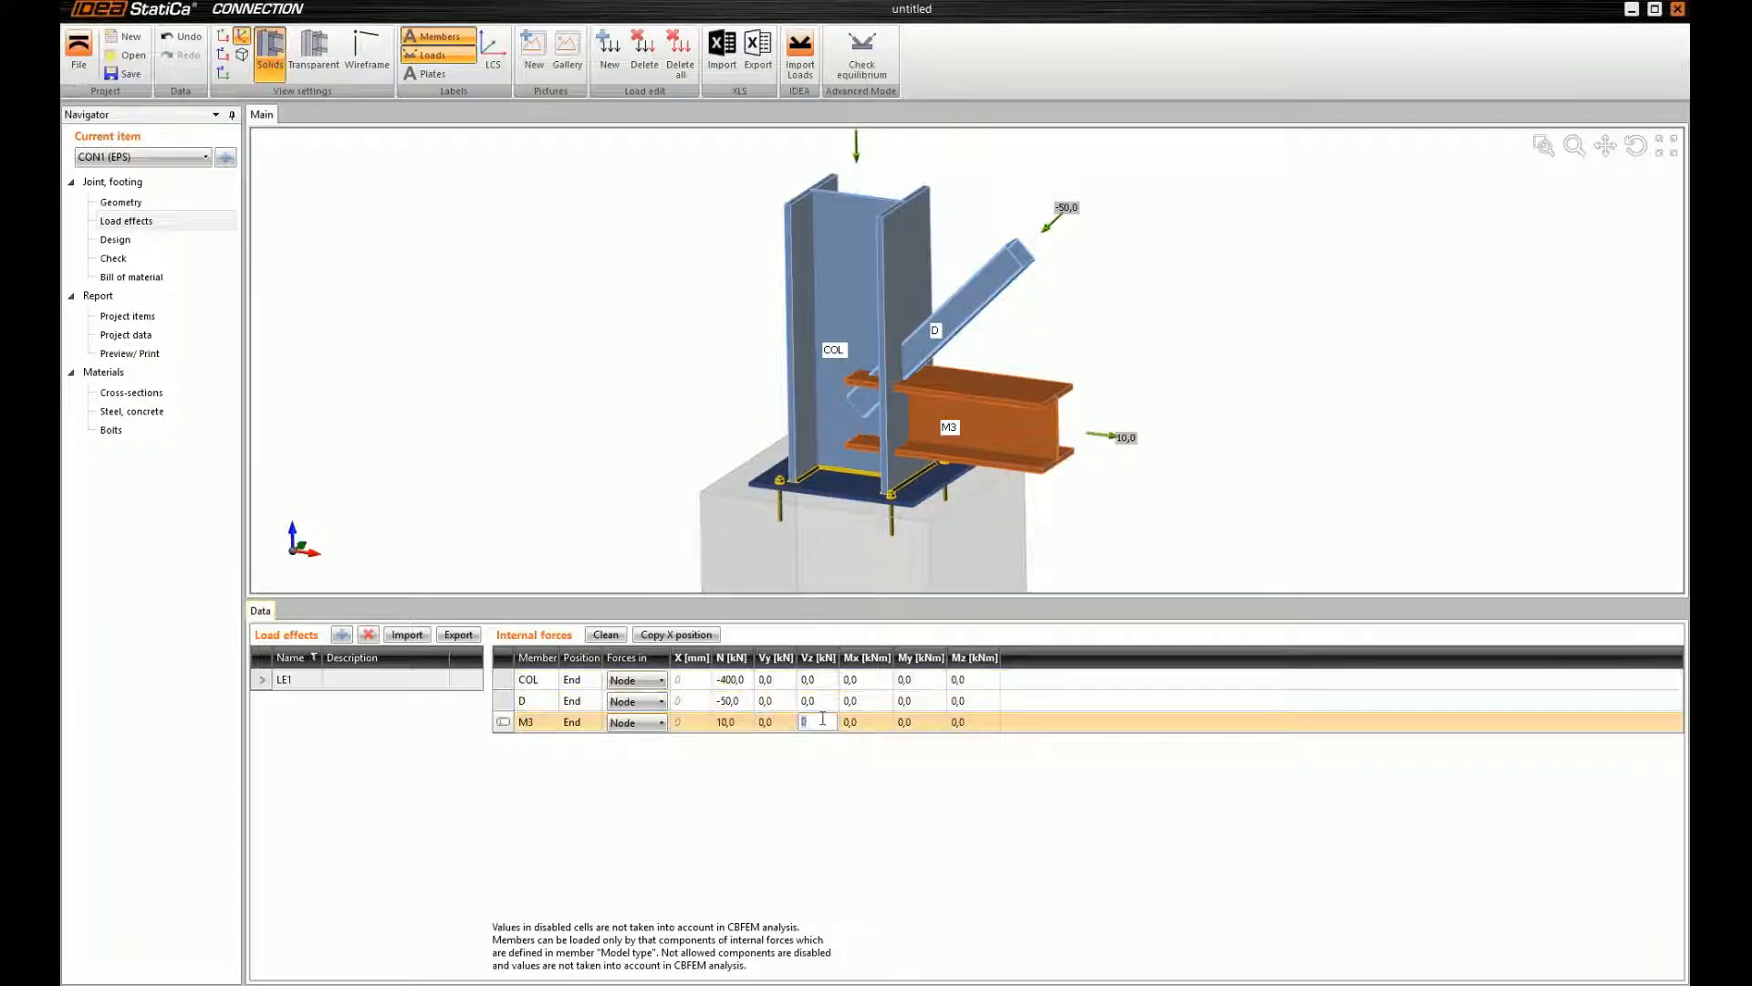
pyautogui.press('Tab')
pyautogui.press('Tab')
pyautogui.write('160')
pyautogui.press('Tab')
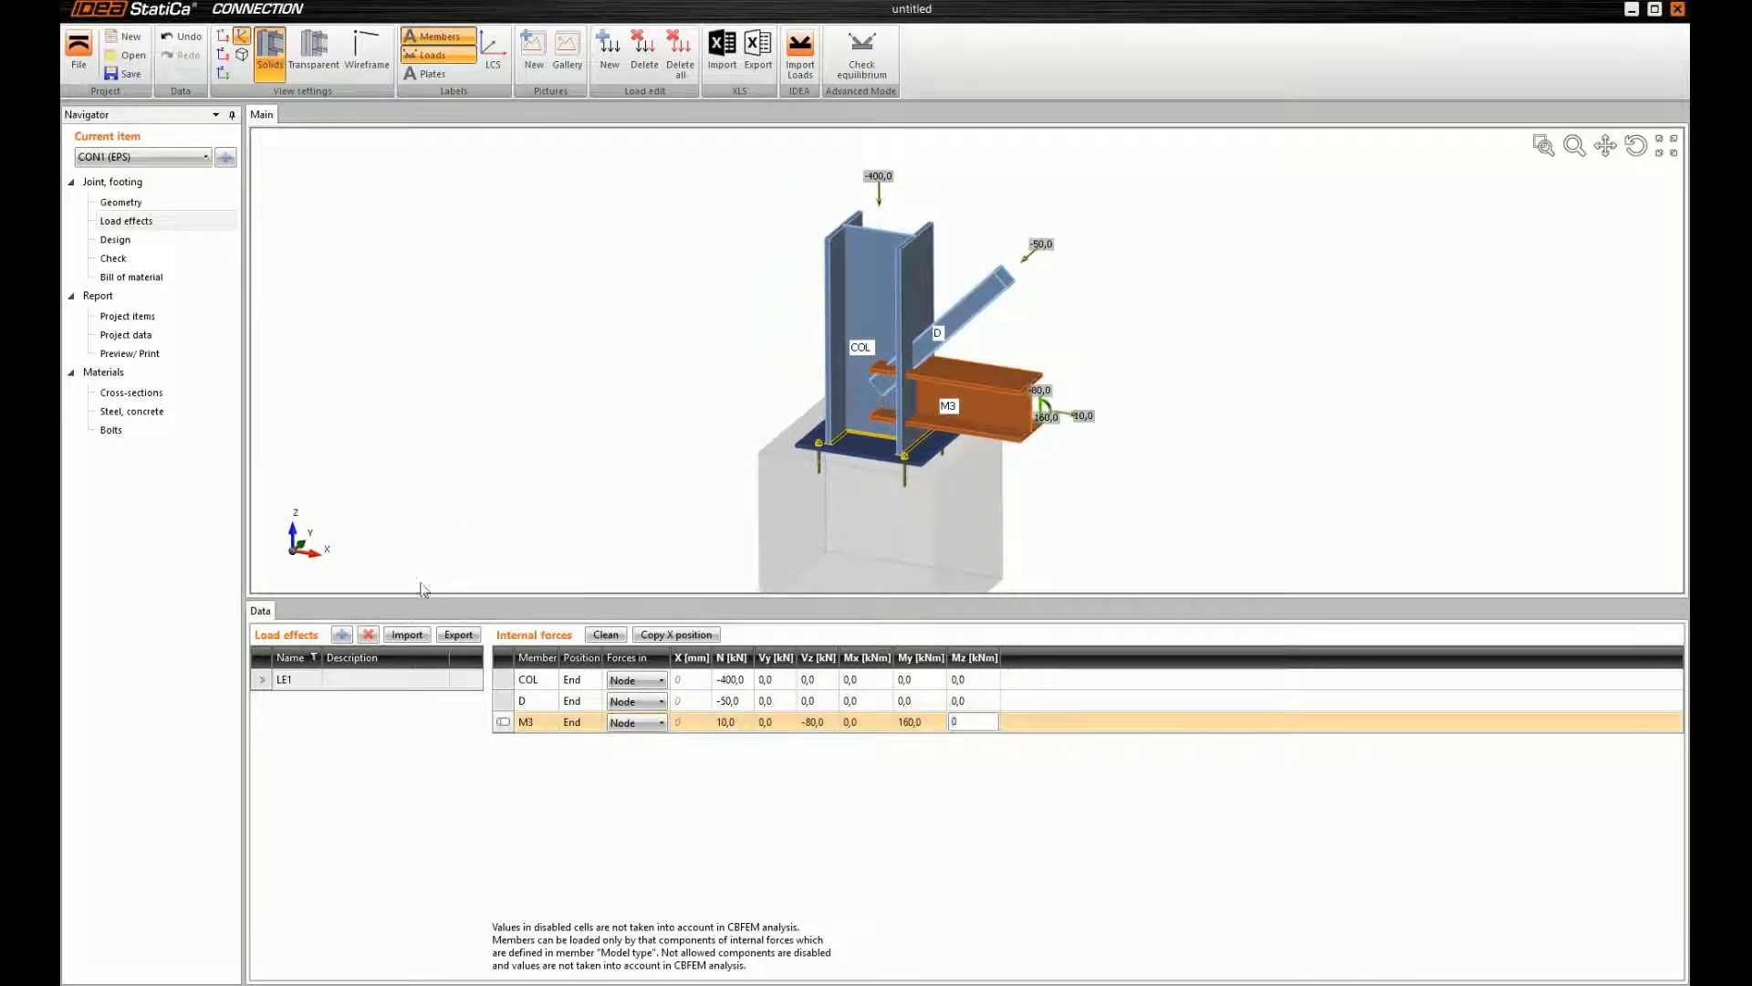
pyautogui.click(408, 636)
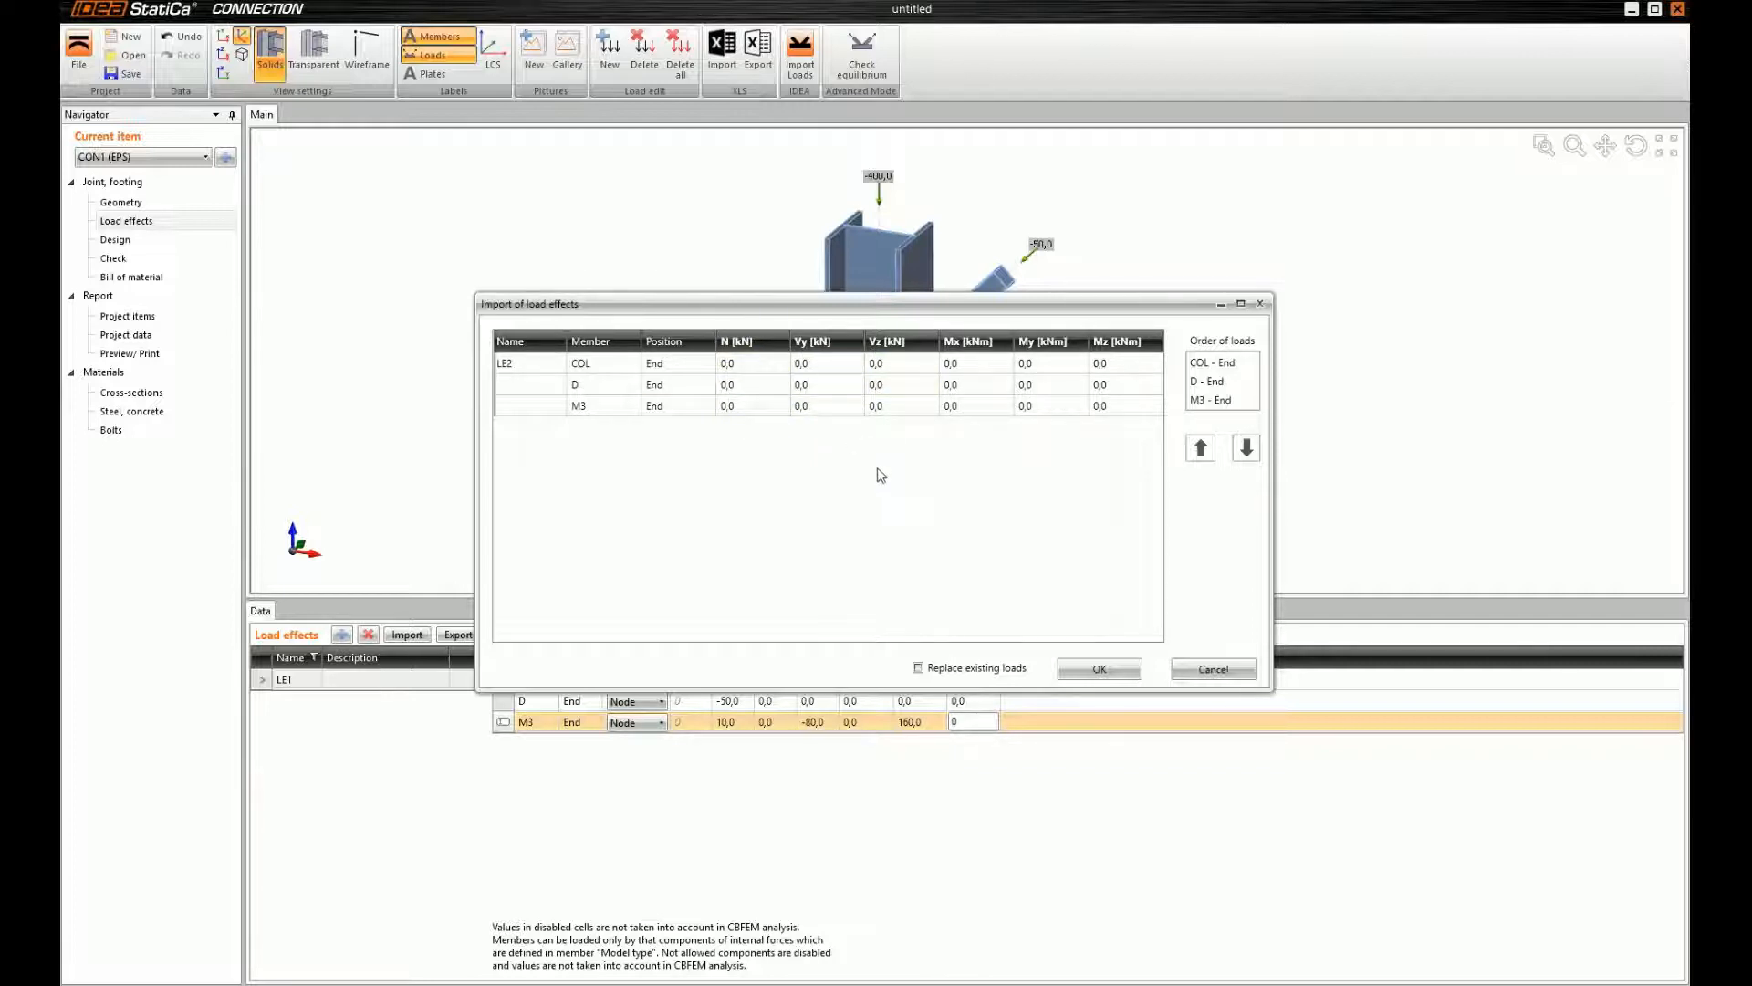
pyautogui.click(1260, 304)
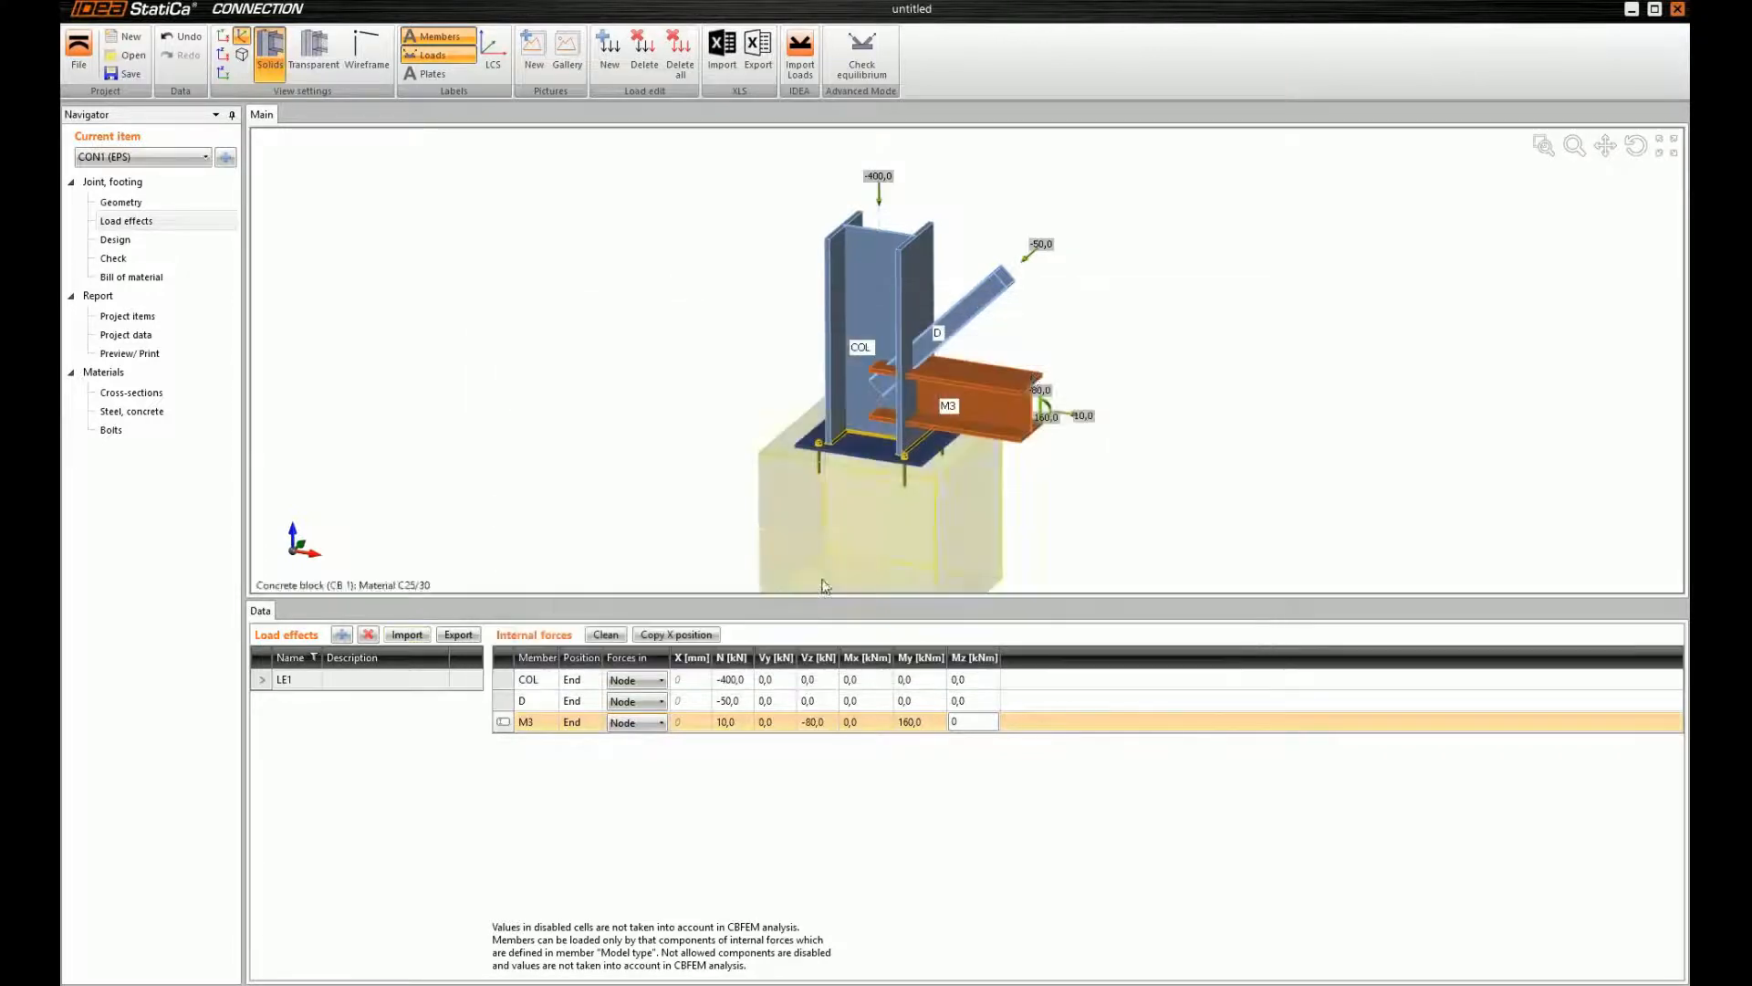
# Go to the connection design and set the thickness of base plate BP1 to 25 mm
pyautogui.click(127, 241)
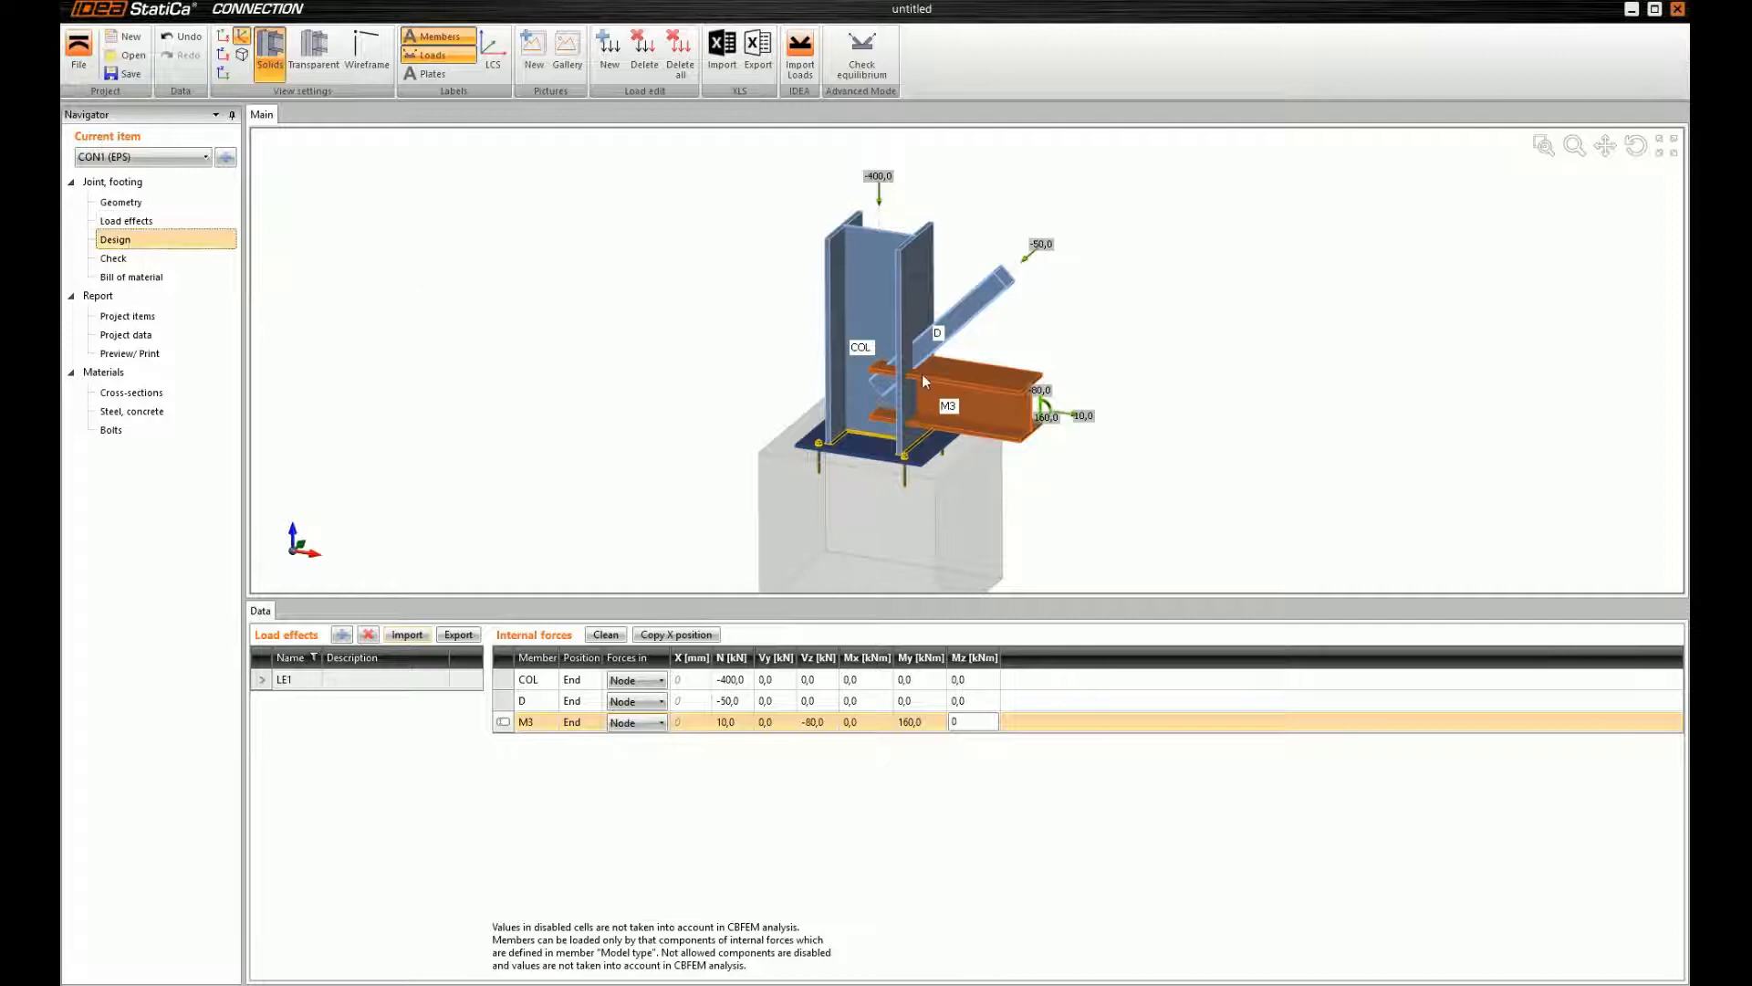
pyautogui.moveTo(1093, 512); pyautogui.dragTo(1228, 544, button='right')
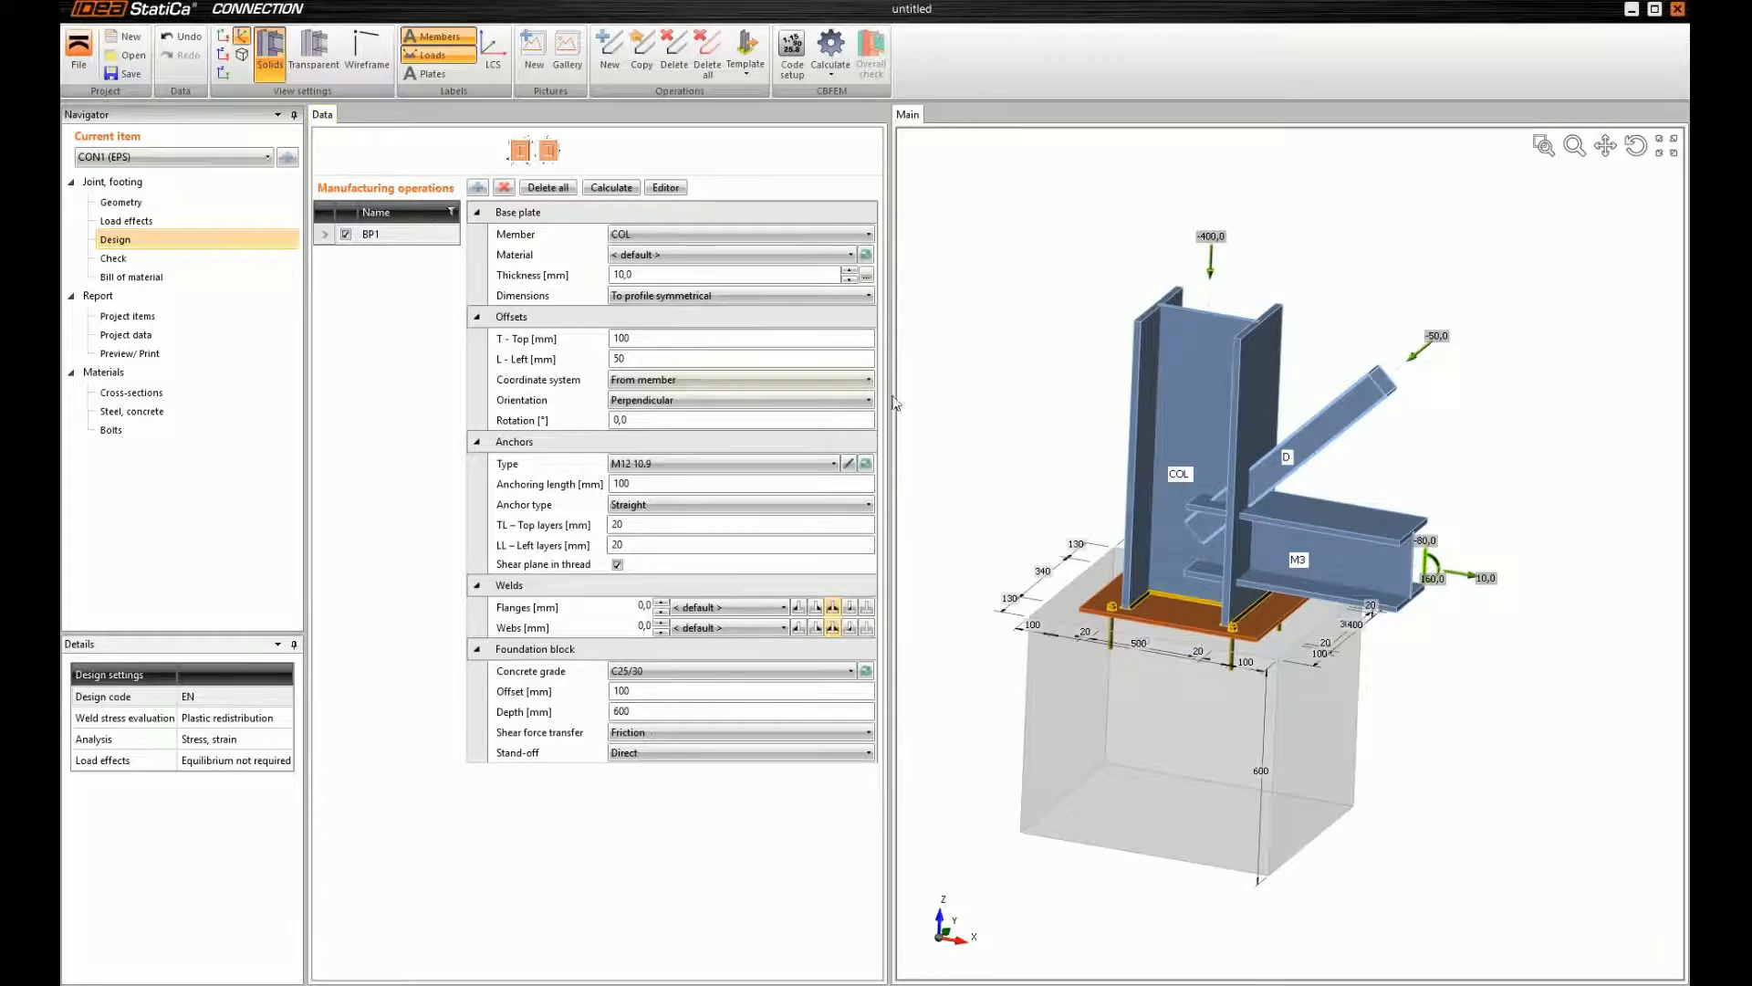
pyautogui.keyDown('ctrl'); pyautogui.moveTo(1184, 481); pyautogui.dragTo(1224, 601, button='middle'); pyautogui.keyUp('ctrl')
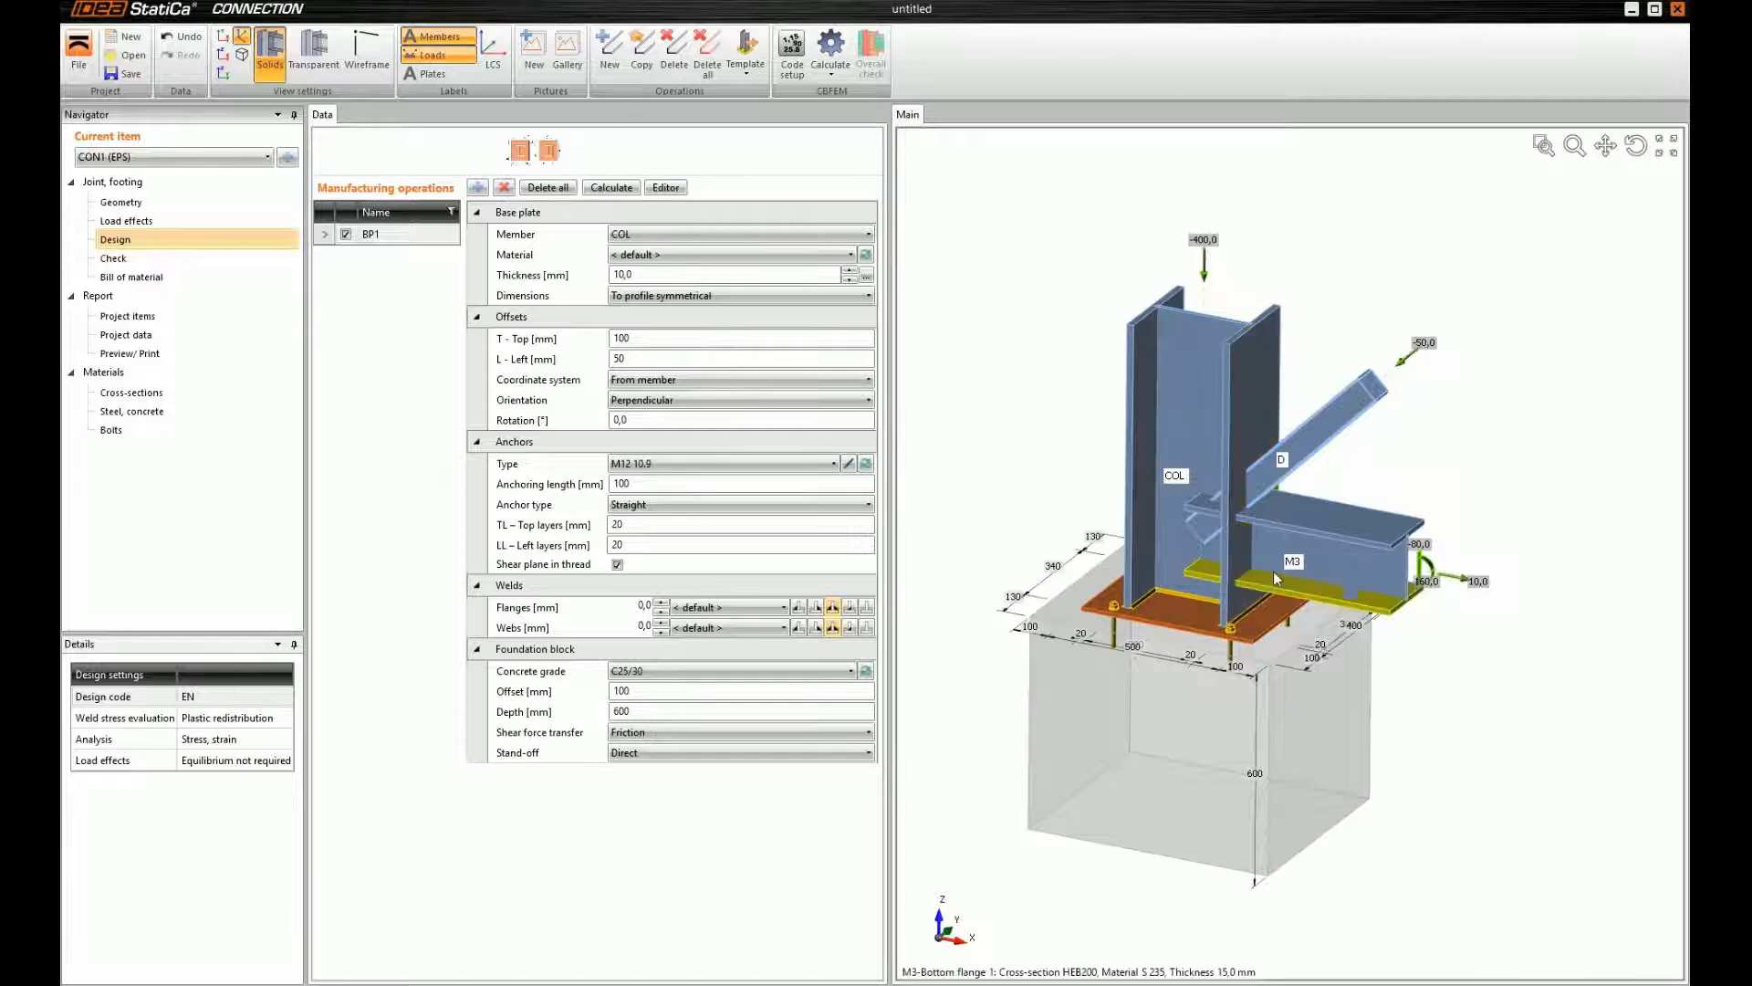
pyautogui.scroll(2, 1180, 610)
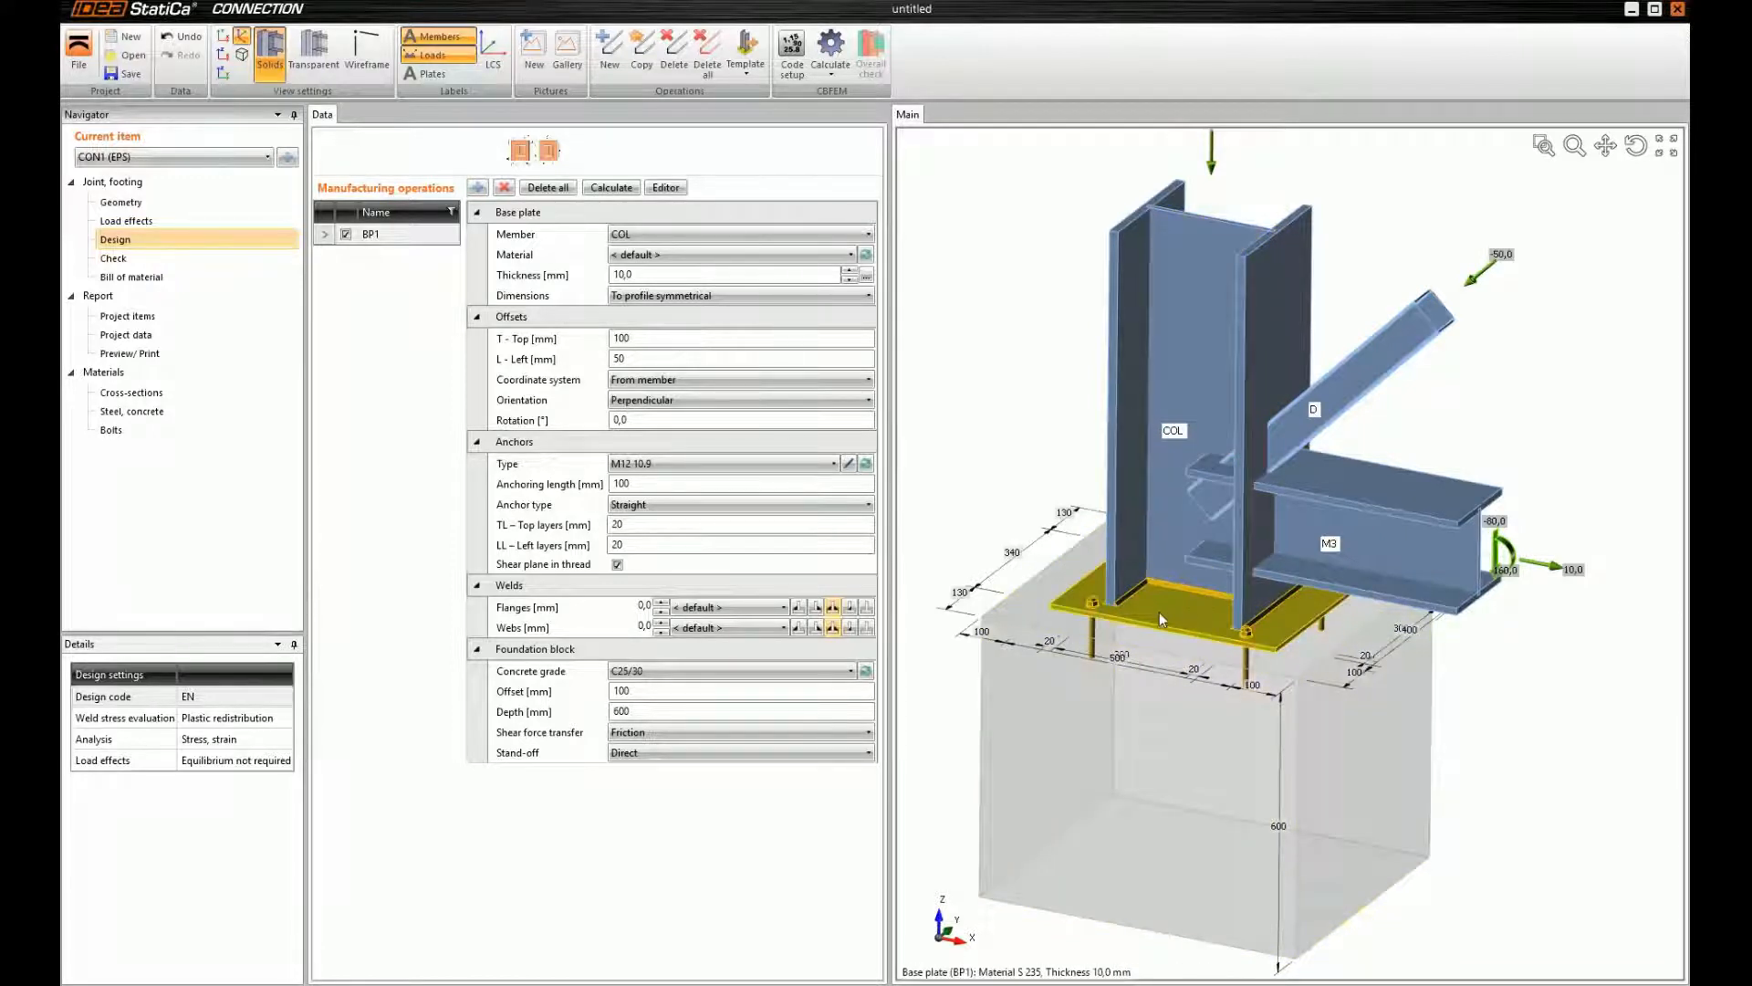
pyautogui.moveTo(1168, 616); pyautogui.dragTo(1165, 628, button='middle')
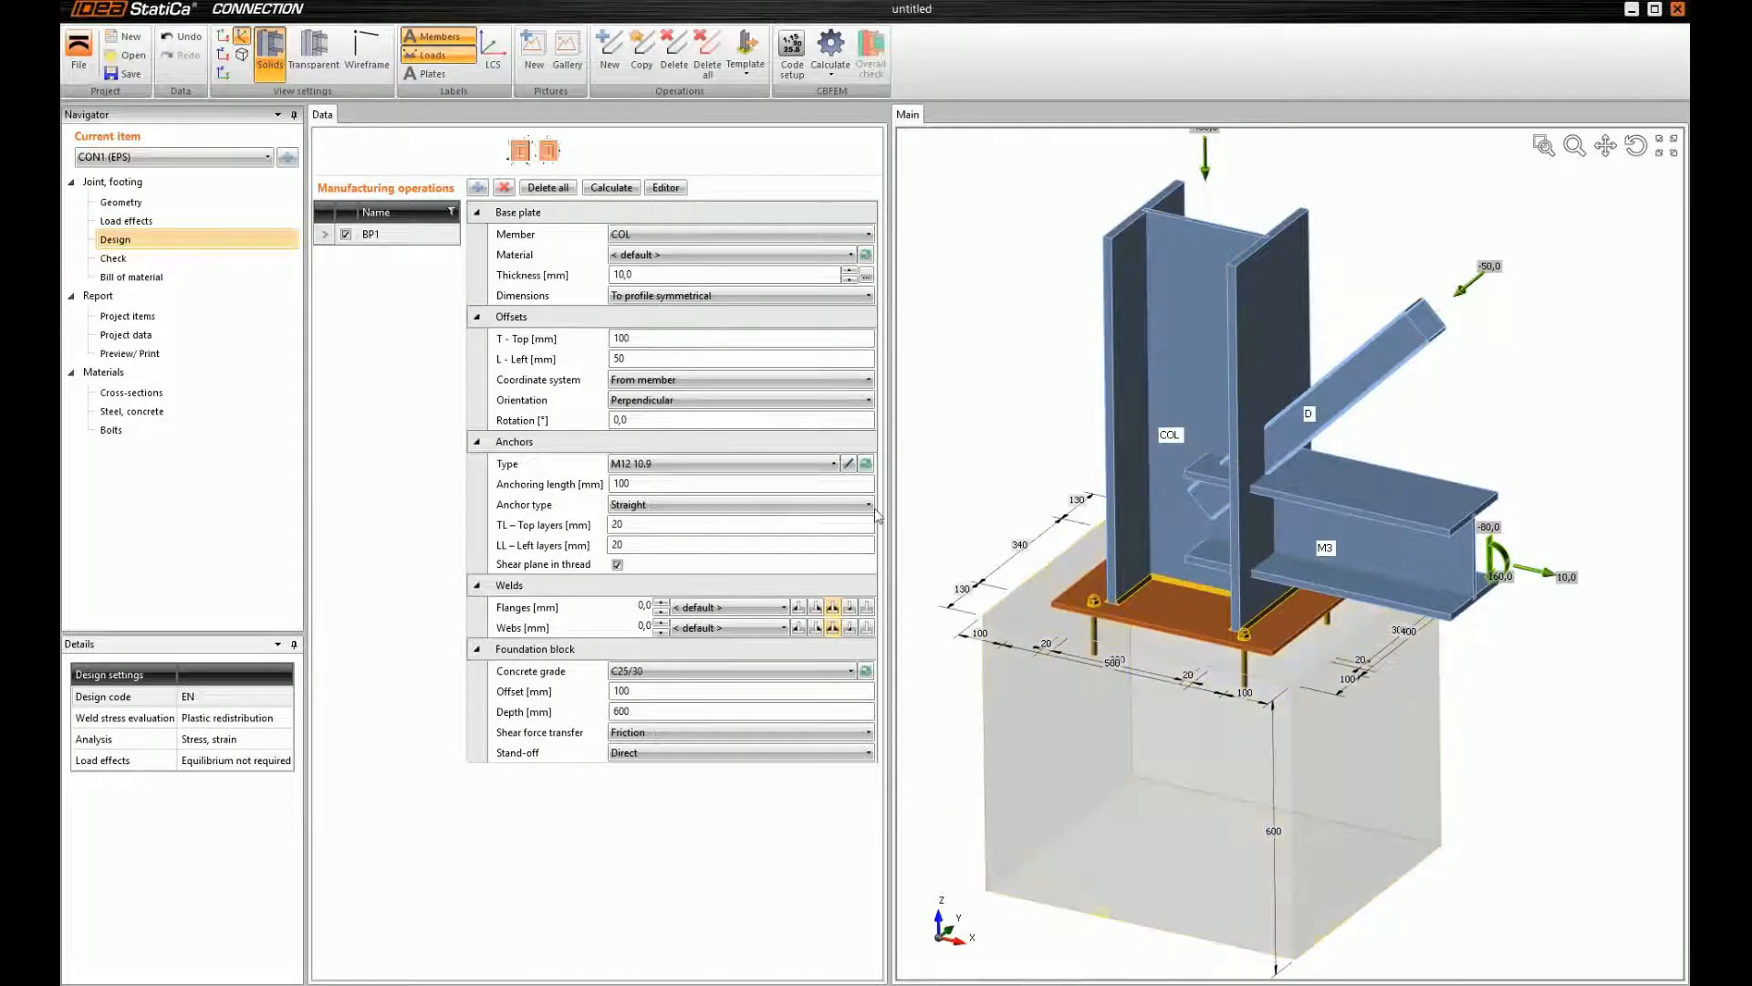
pyautogui.click(648, 274)
pyautogui.click(529, 278)
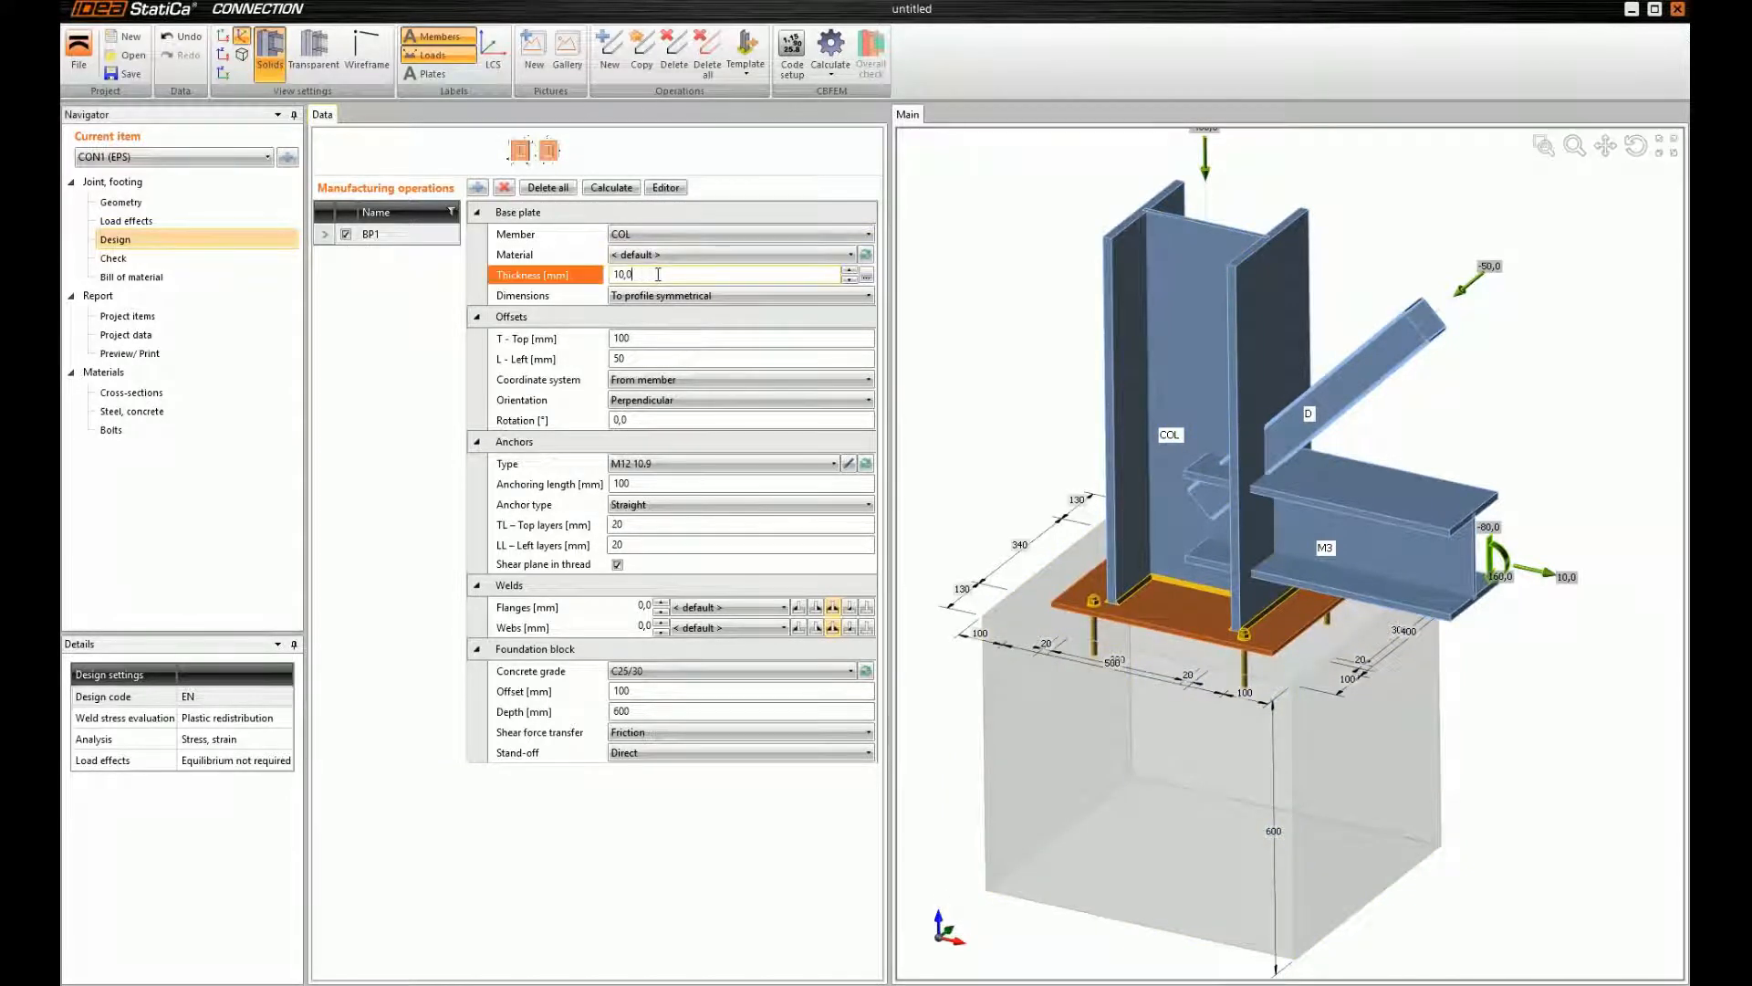
pyautogui.press('Tab')
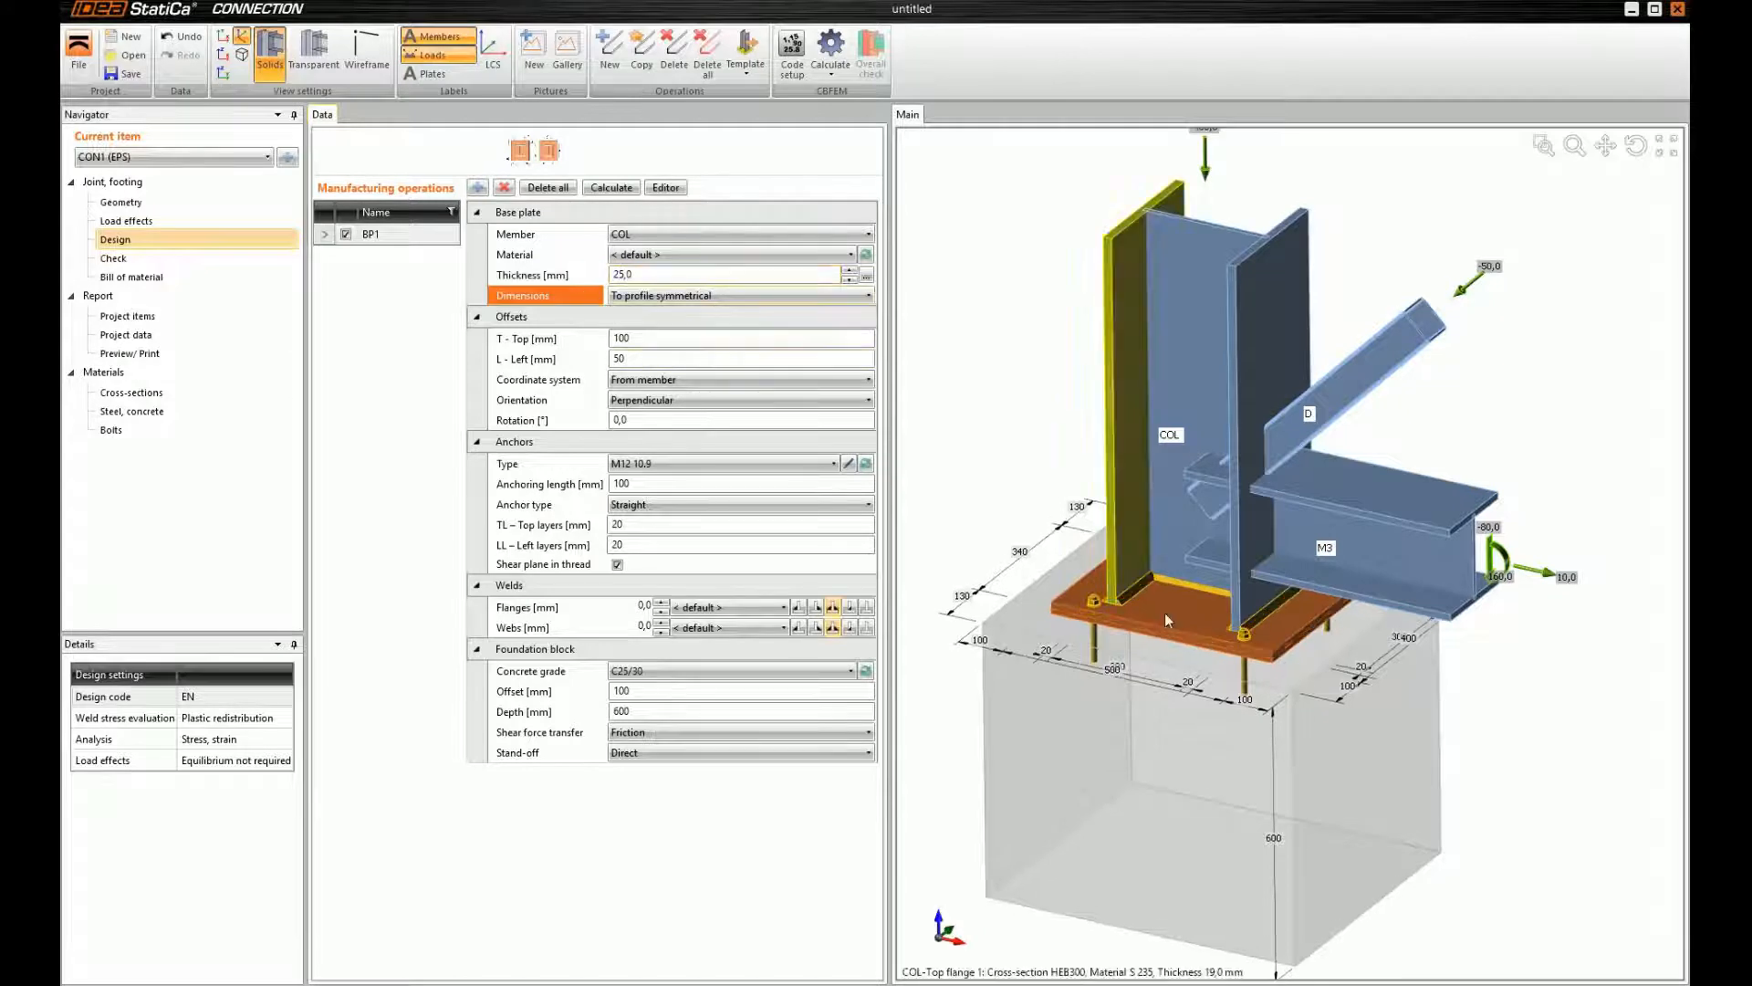
# Set both the top and left offsets of the base plate to 120 mm
pyautogui.click(661, 339)
pyautogui.write('120')
pyautogui.press('Tab')
pyautogui.write('120')
pyautogui.press('Tab')
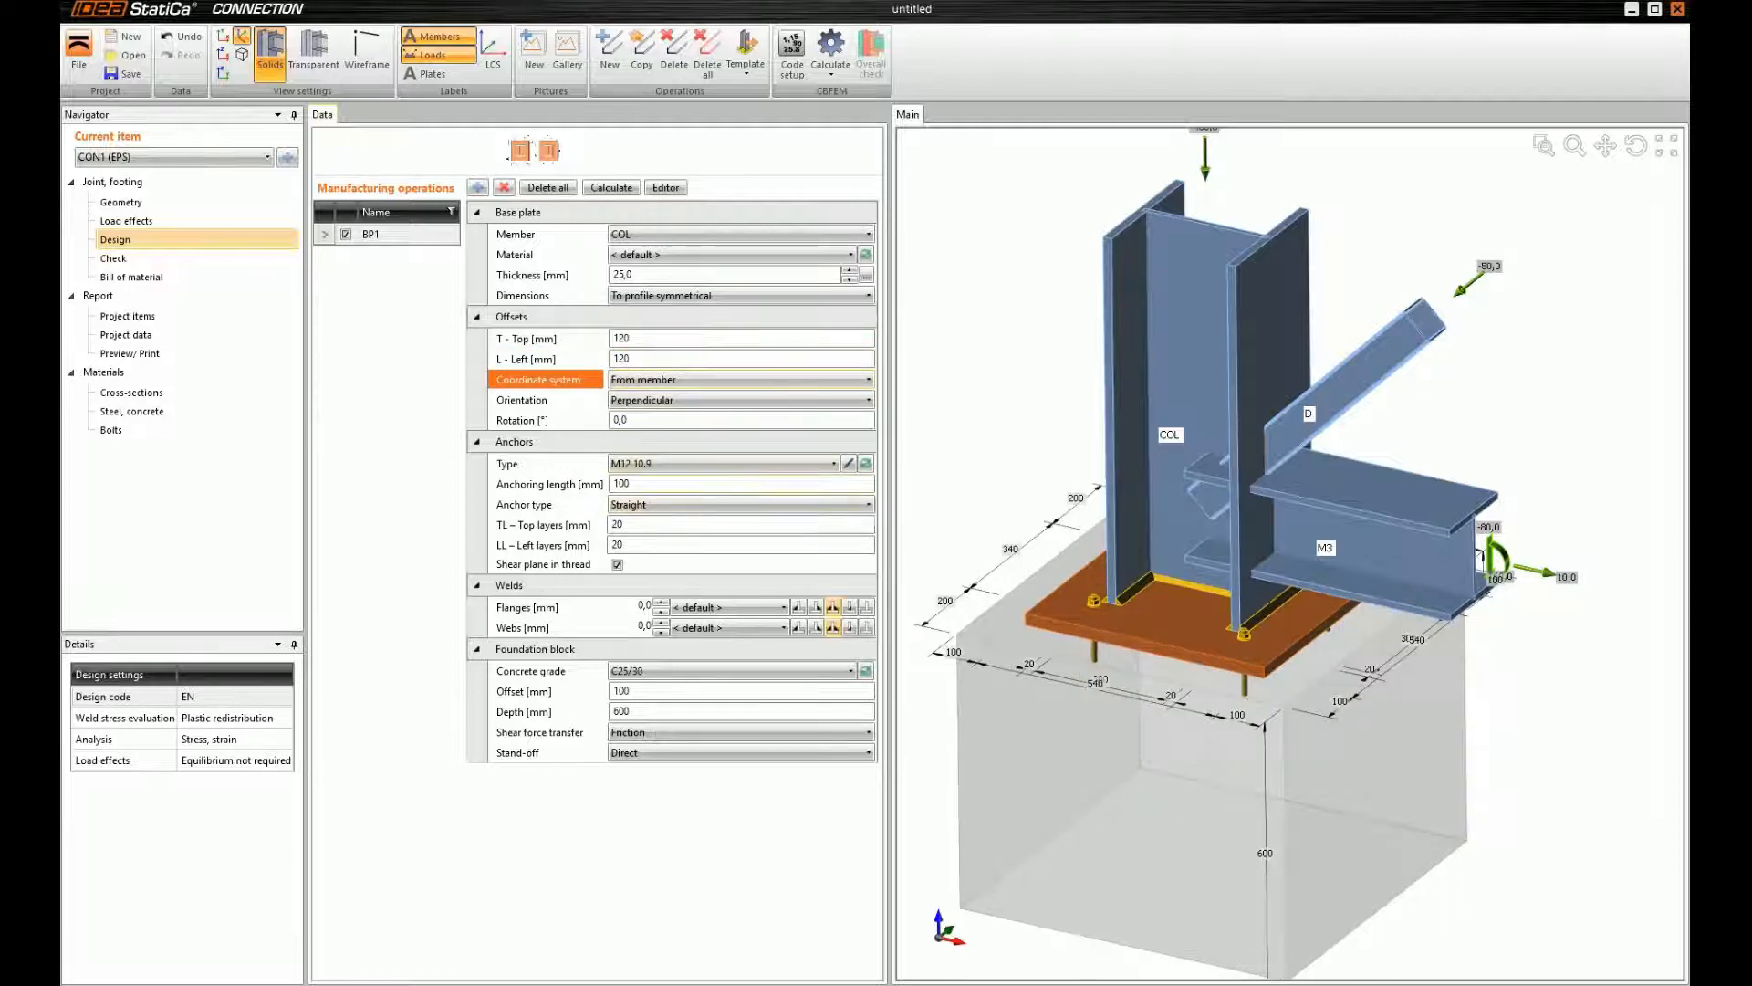
# Assign M24 10.9 anchors to the base plate with an anchoring length of 400 mm
pyautogui.click(867, 465)
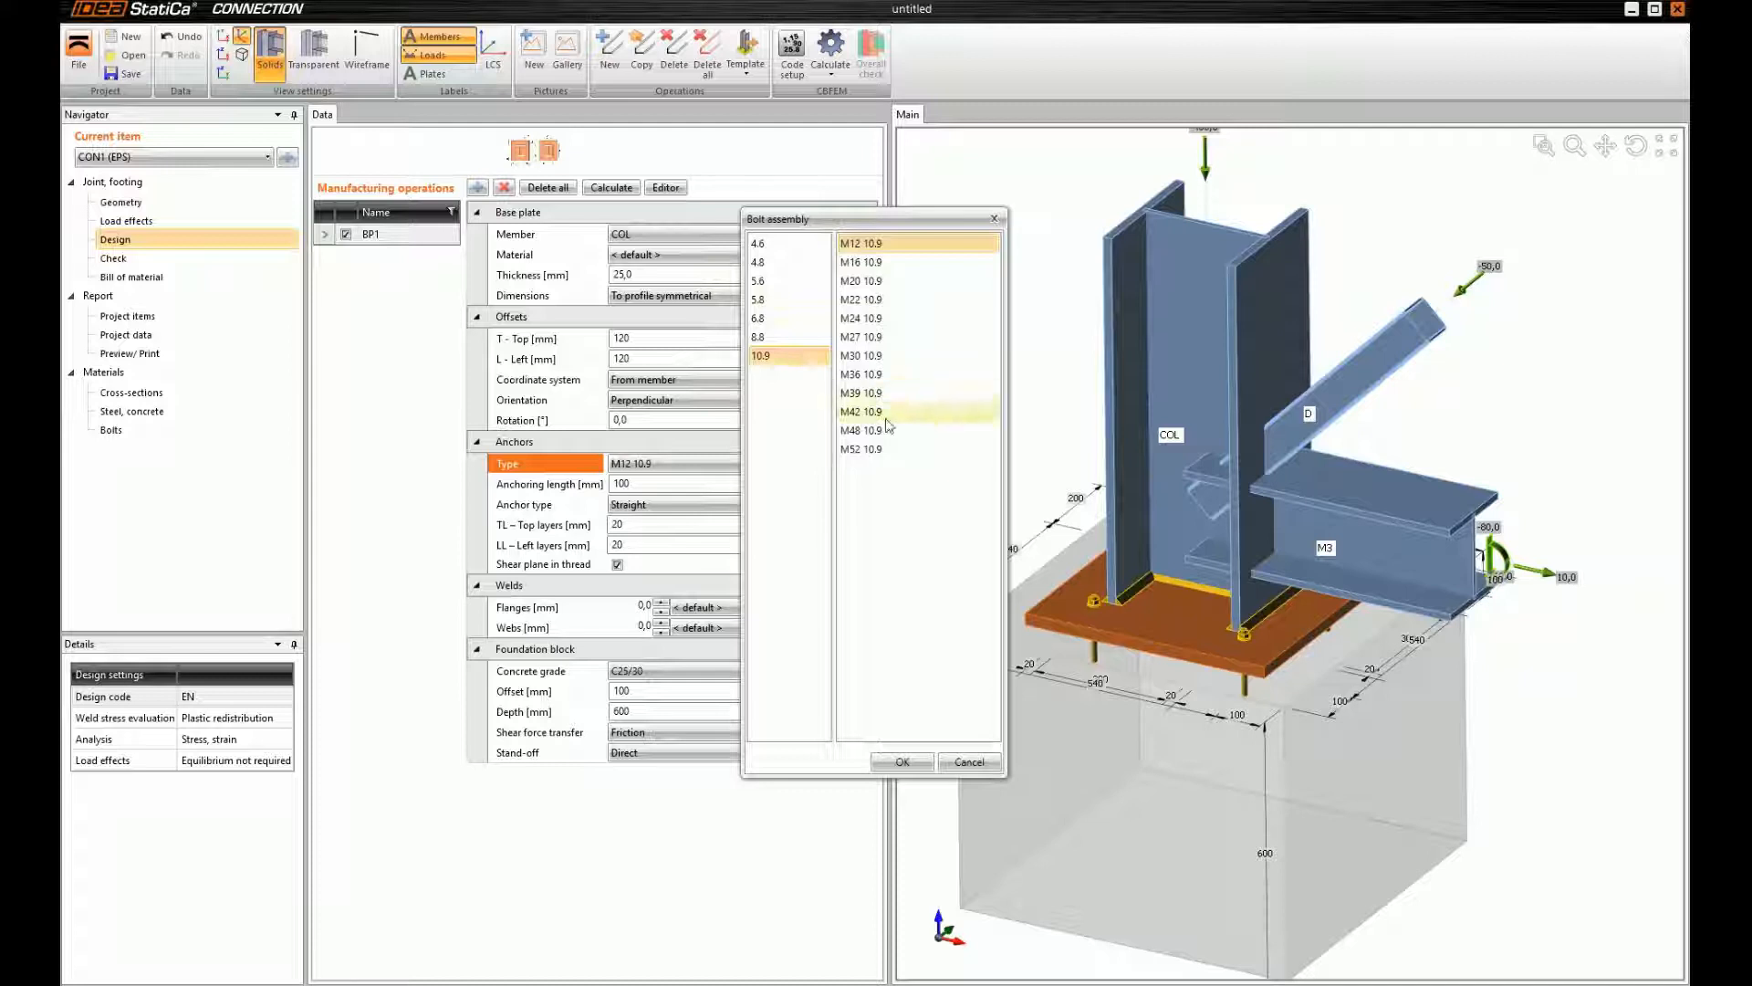
pyautogui.click(881, 319)
pyautogui.click(902, 761)
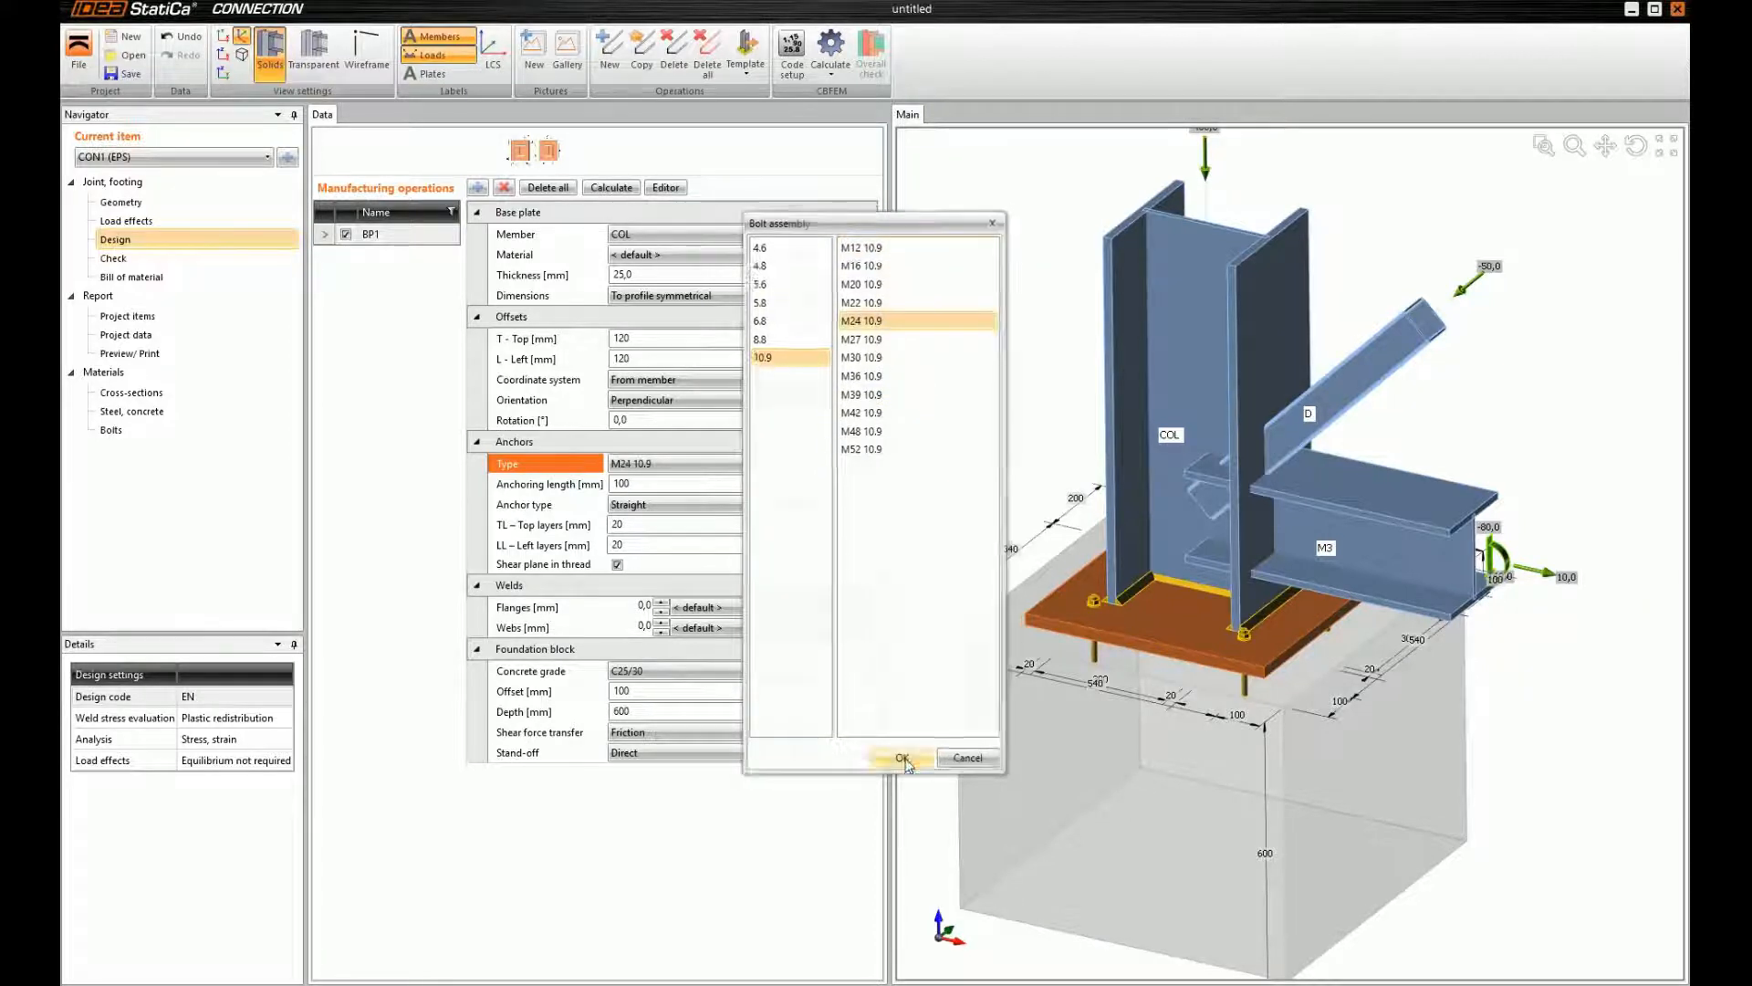
pyautogui.click(660, 483)
pyautogui.write('400')
# Change the anchor type to a rectangular washer plate
pyautogui.click(678, 509)
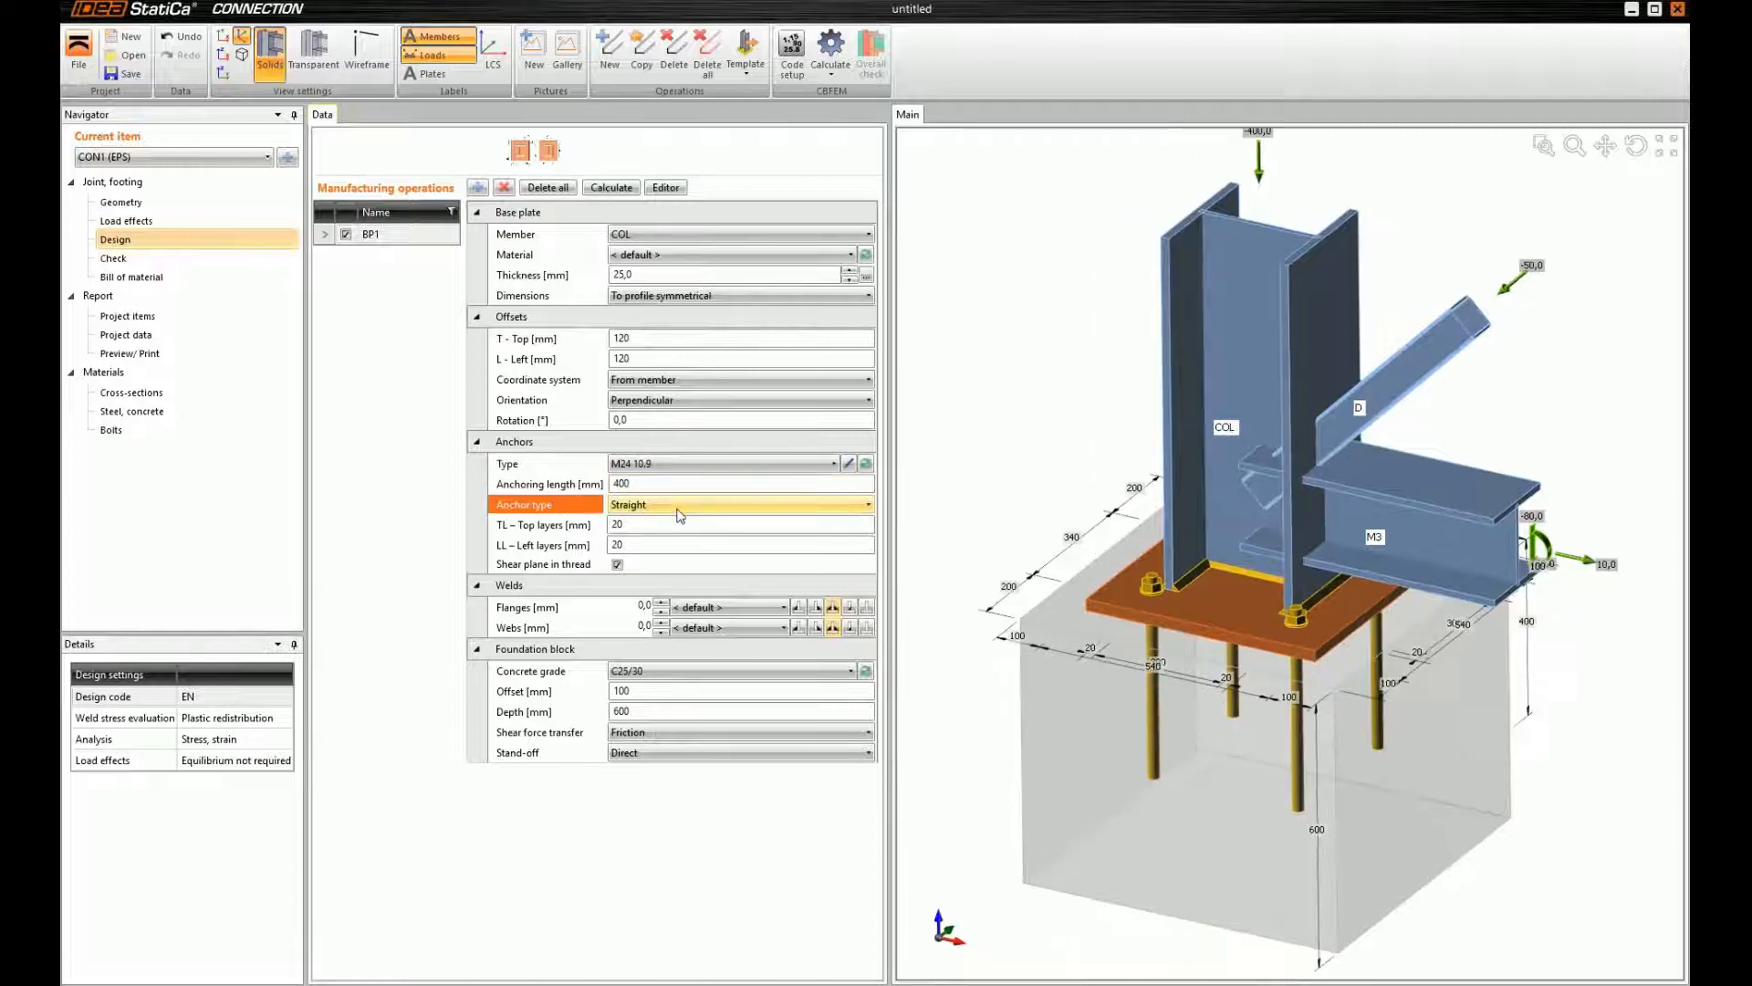
pyautogui.click(643, 505)
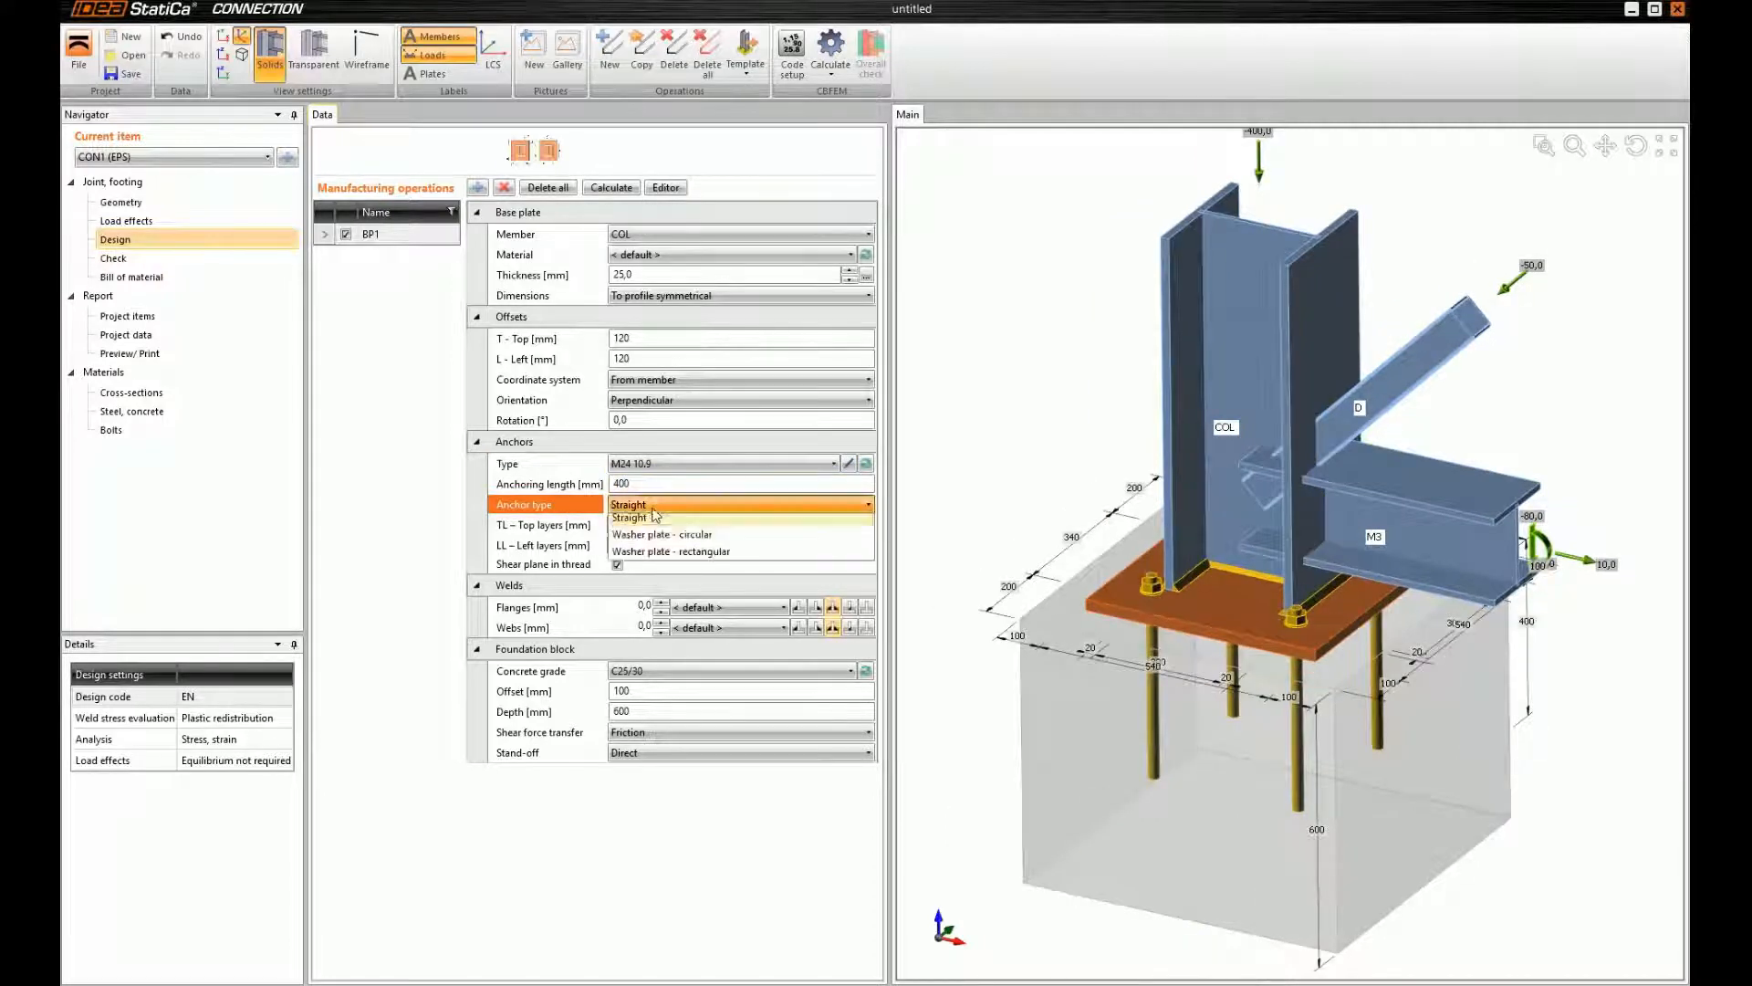
pyautogui.click(721, 557)
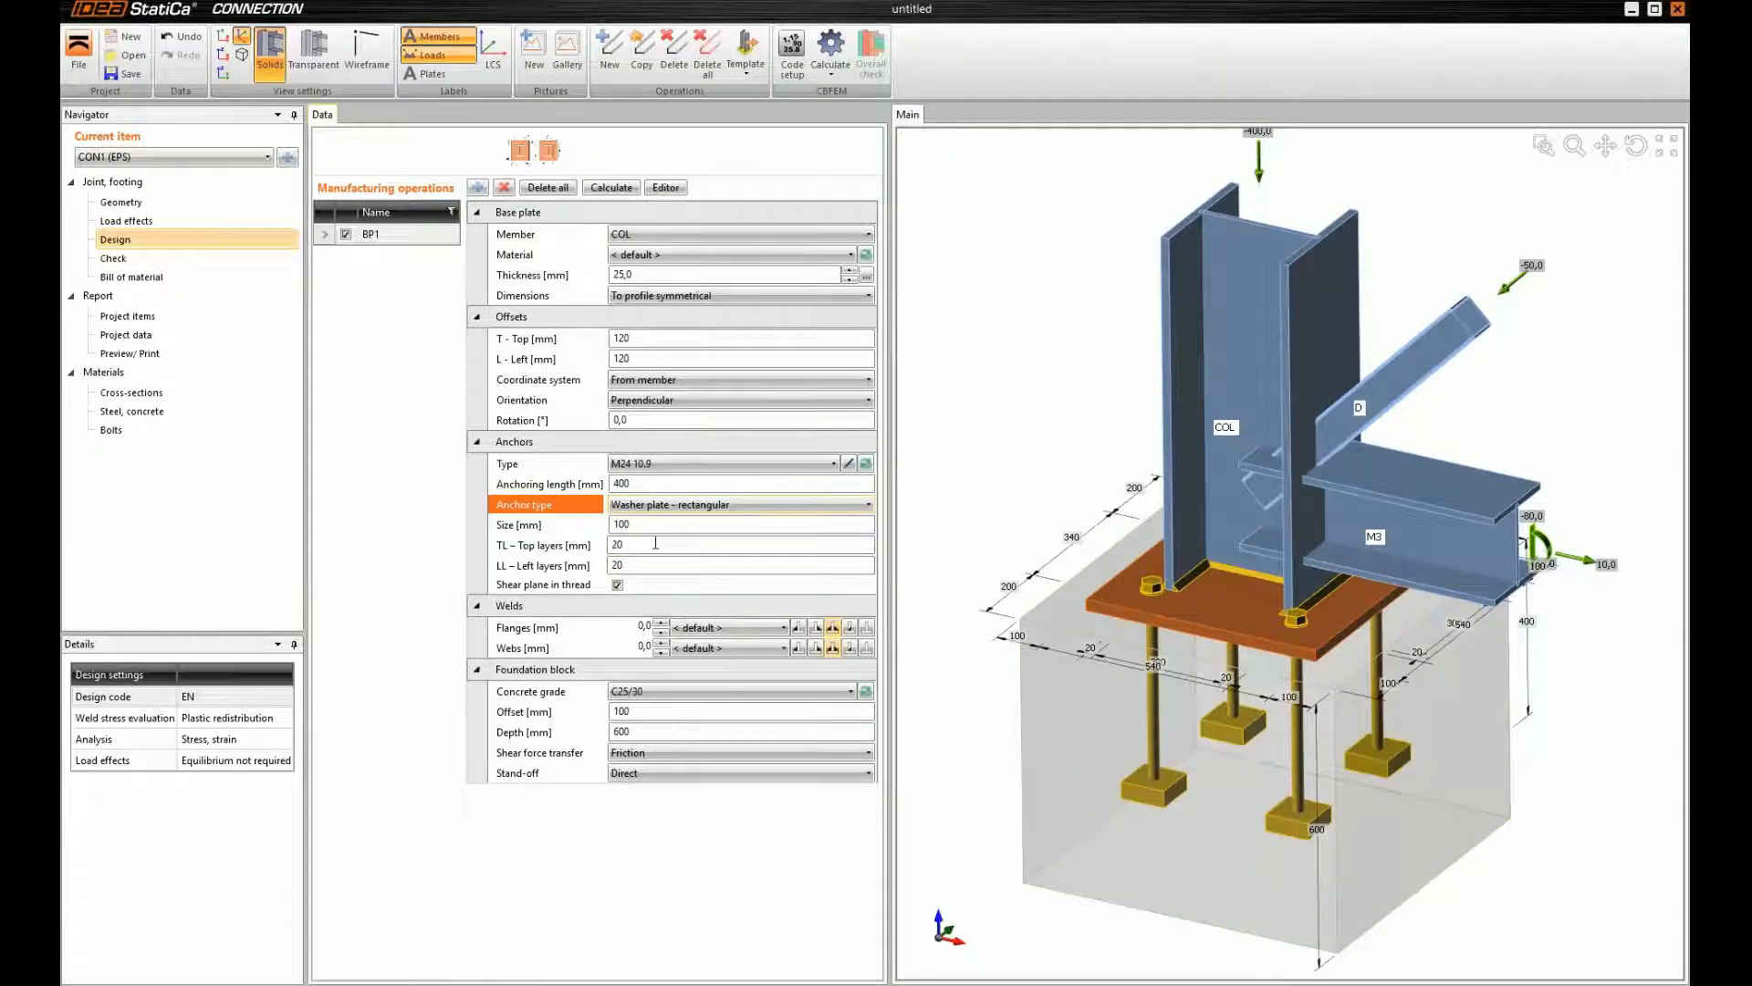
# Set both the top and left layers of the base plate anchors to 50 mm
pyautogui.click(644, 546)
pyautogui.write('50')
pyautogui.press('Tab')
pyautogui.write('50')
pyautogui.press('Tab')
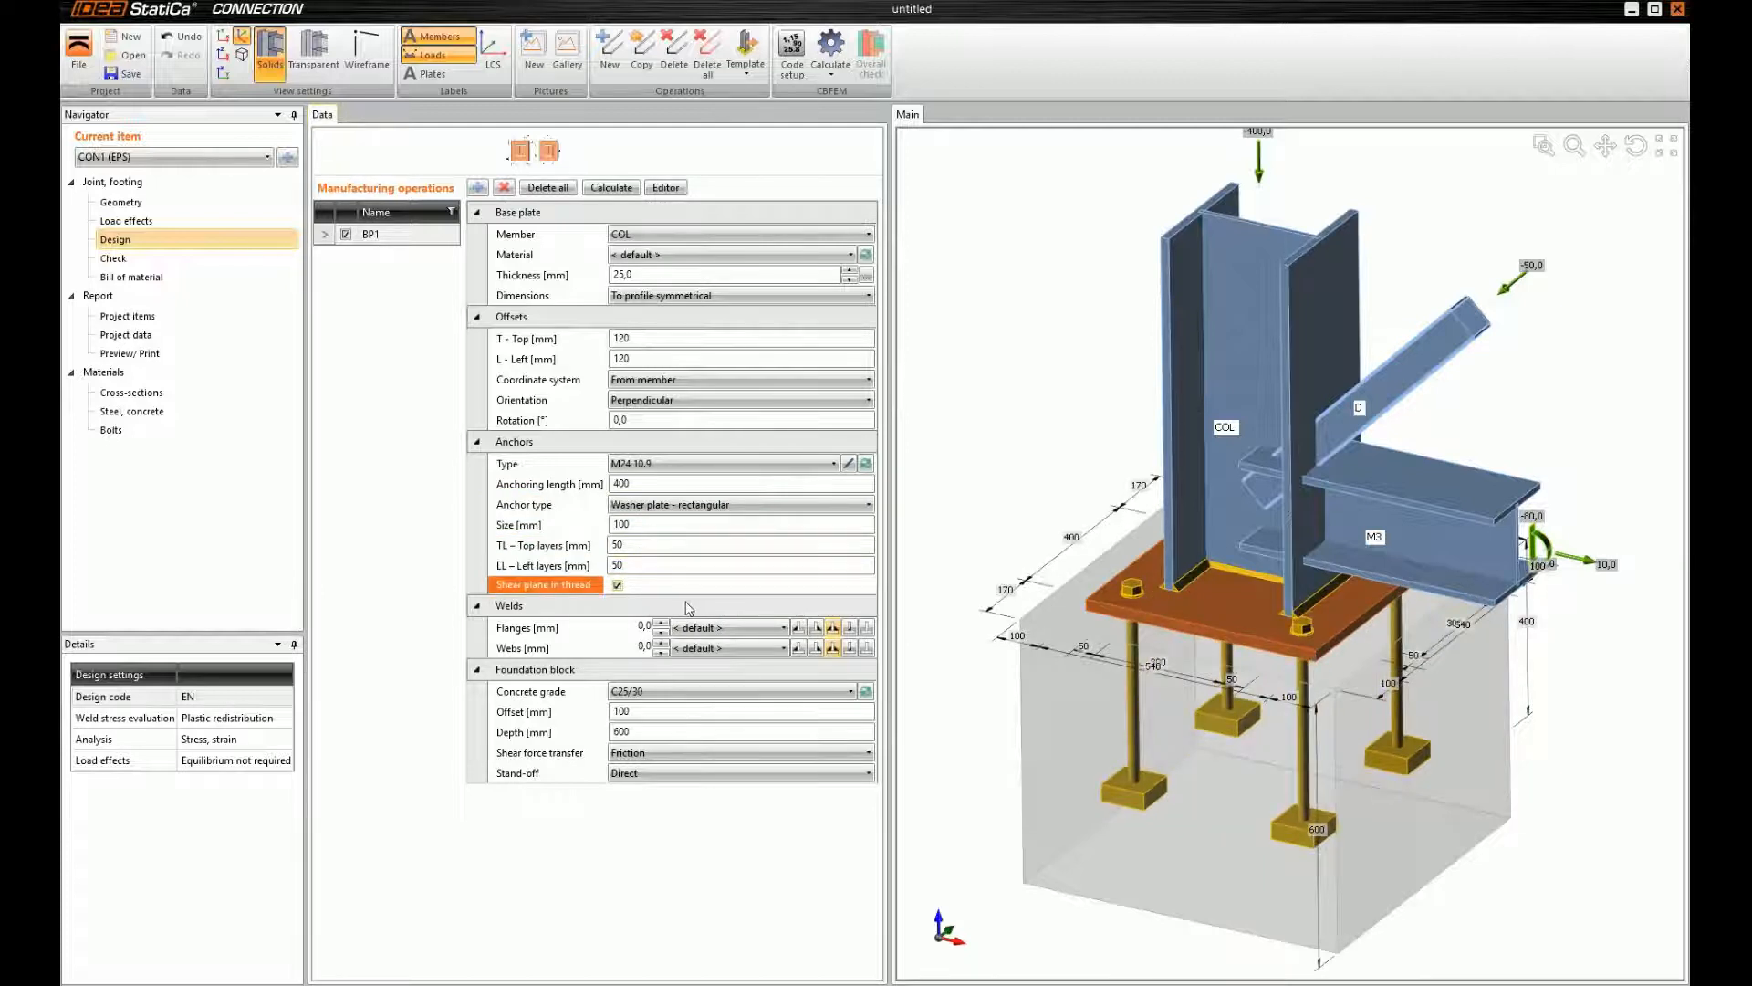
# Set the base plate's flange and web welds to 6 mm
pyautogui.click(644, 626)
pyautogui.write('6')
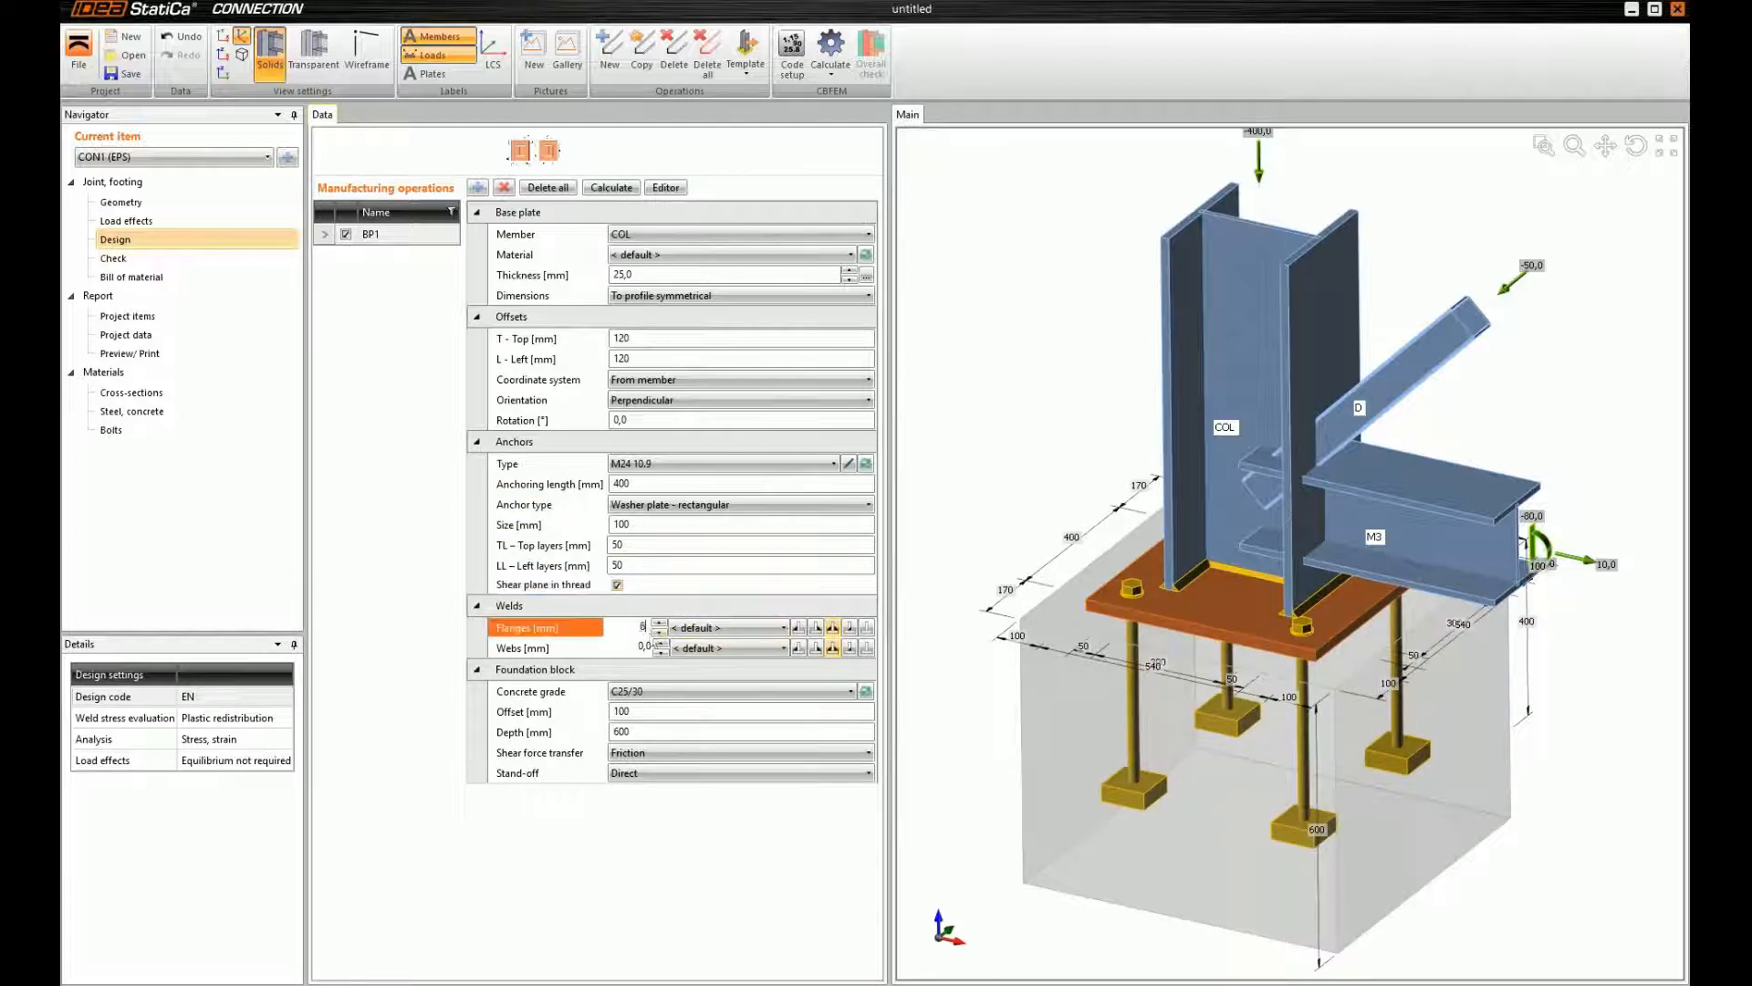
pyautogui.press('Tab')
pyautogui.write('6')
pyautogui.press('Tab')
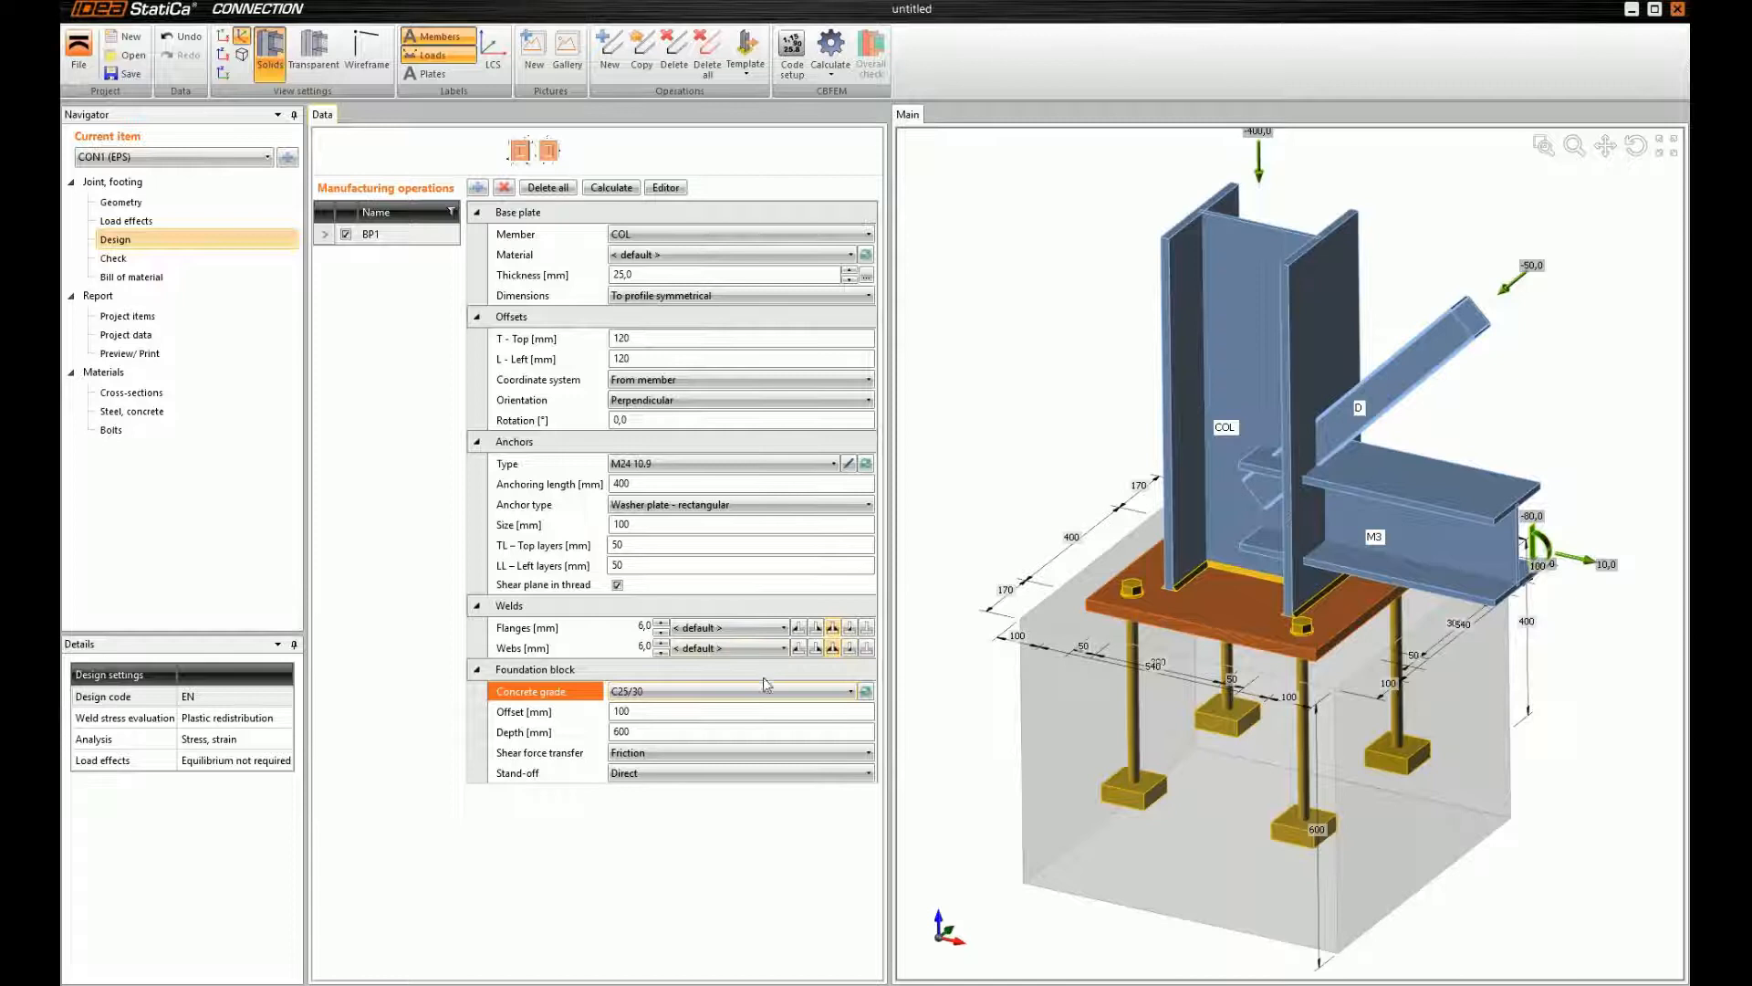
# Give the foundation block an offset of 600 mm and a depth of 800 mm
pyautogui.click(649, 718)
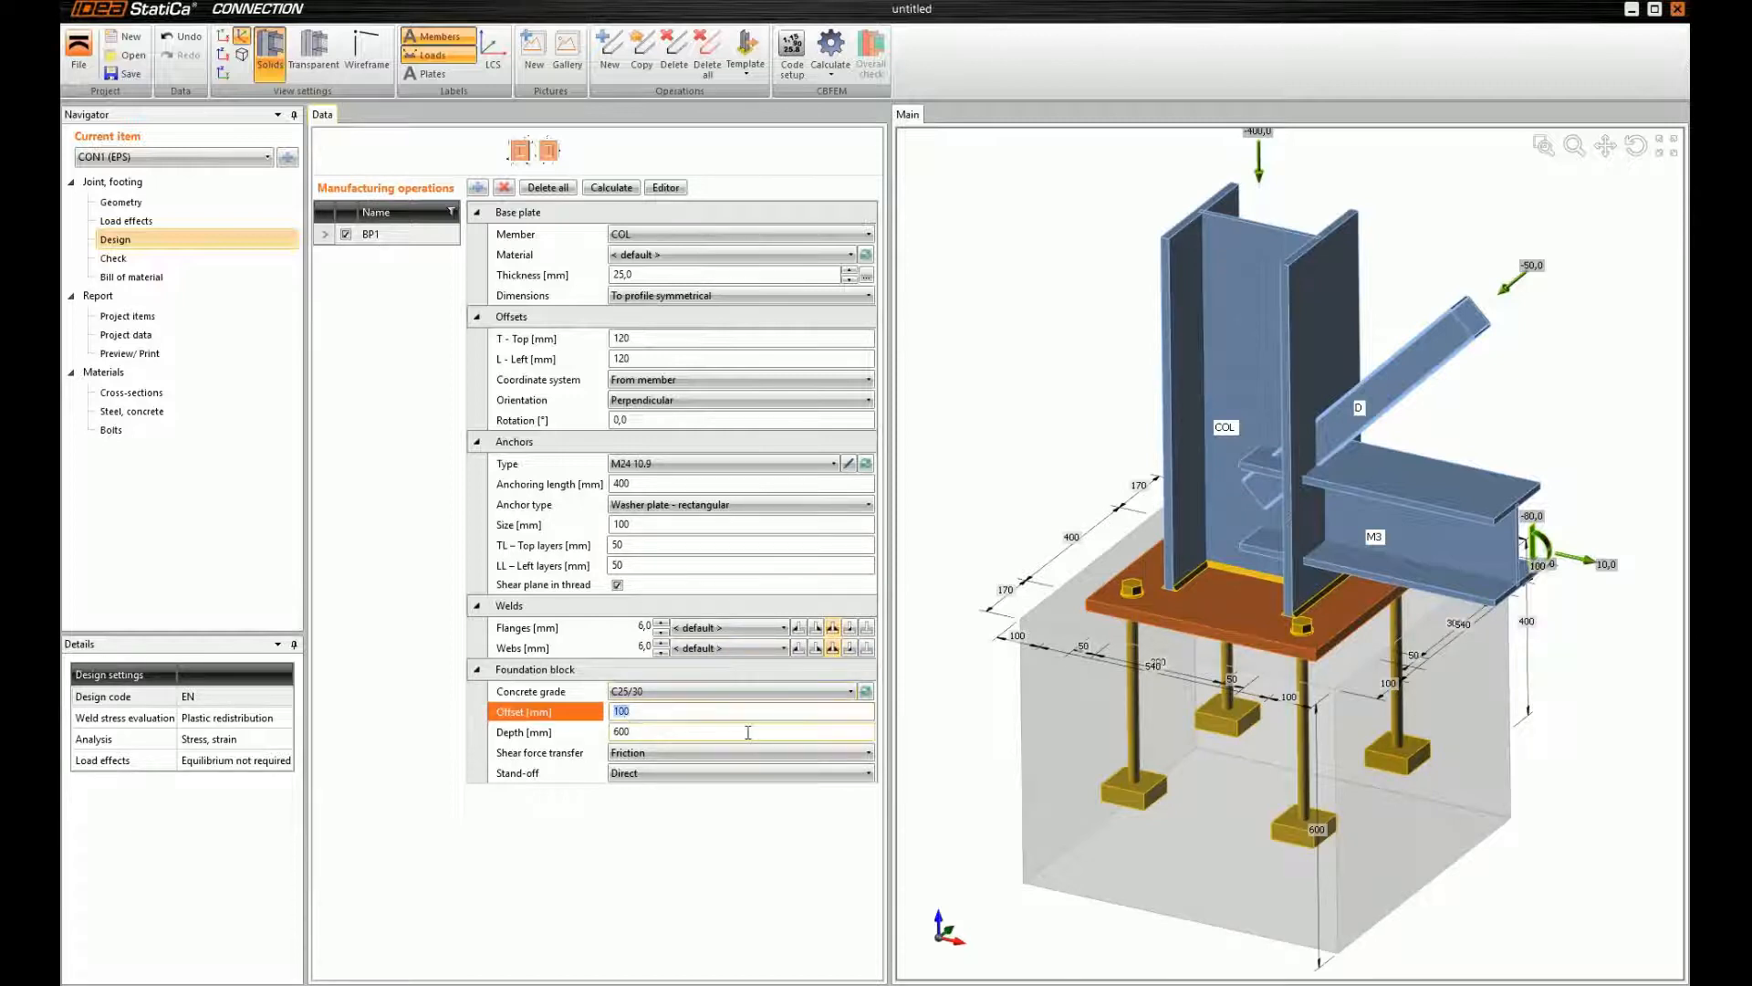
pyautogui.click(717, 734)
pyautogui.write('8')
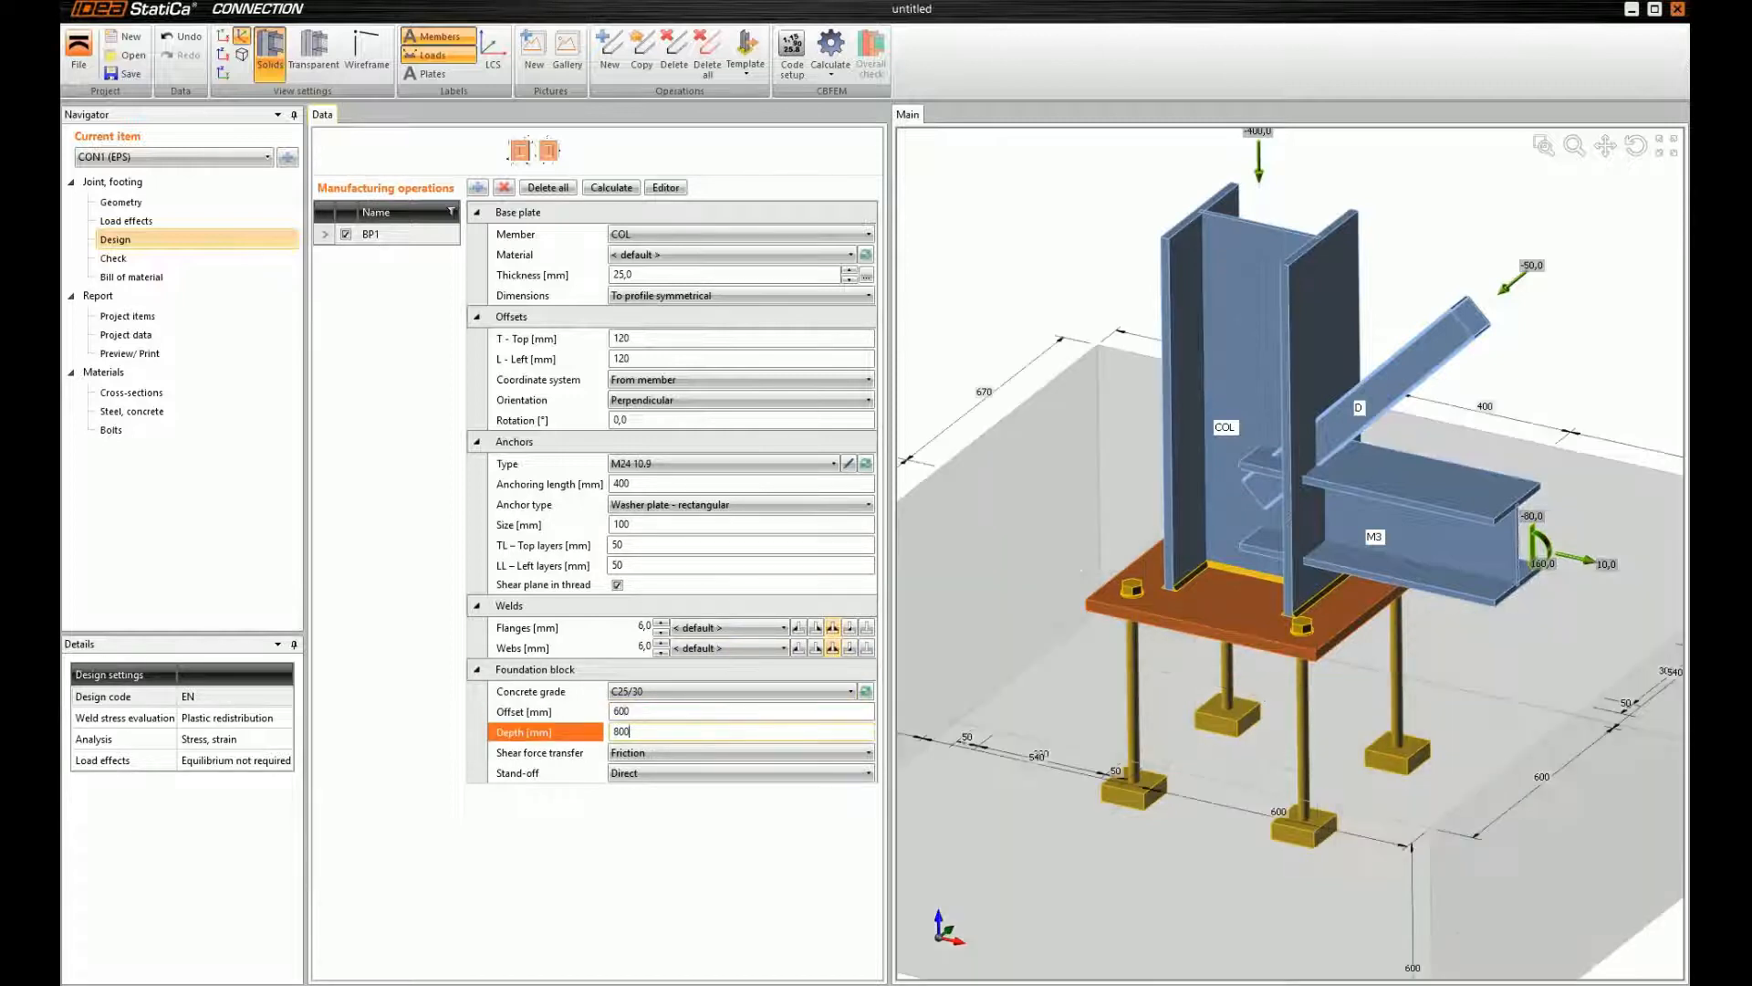
pyautogui.press('Tab')
pyautogui.scroll(-3, 1096, 647)
pyautogui.moveTo(1151, 688); pyautogui.dragTo(1147, 533, button='middle')
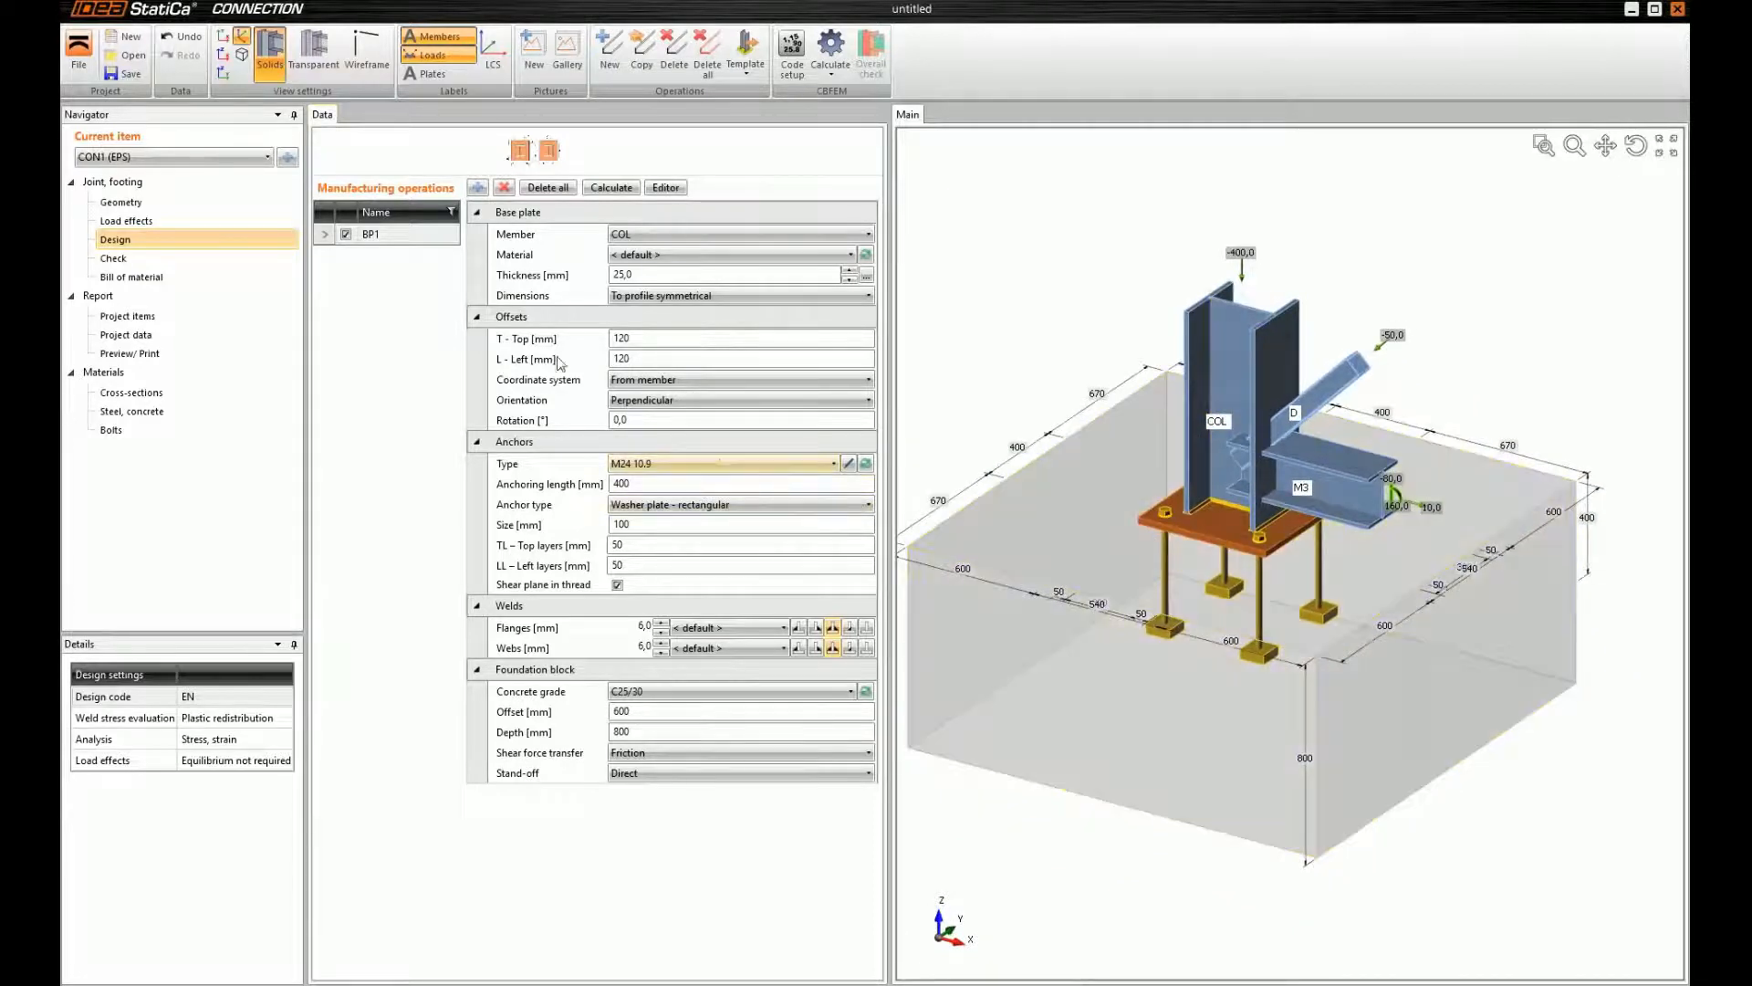
# Add an end plate operation and assign beam M3 as its Member 1, connected to the column
pyautogui.click(479, 189)
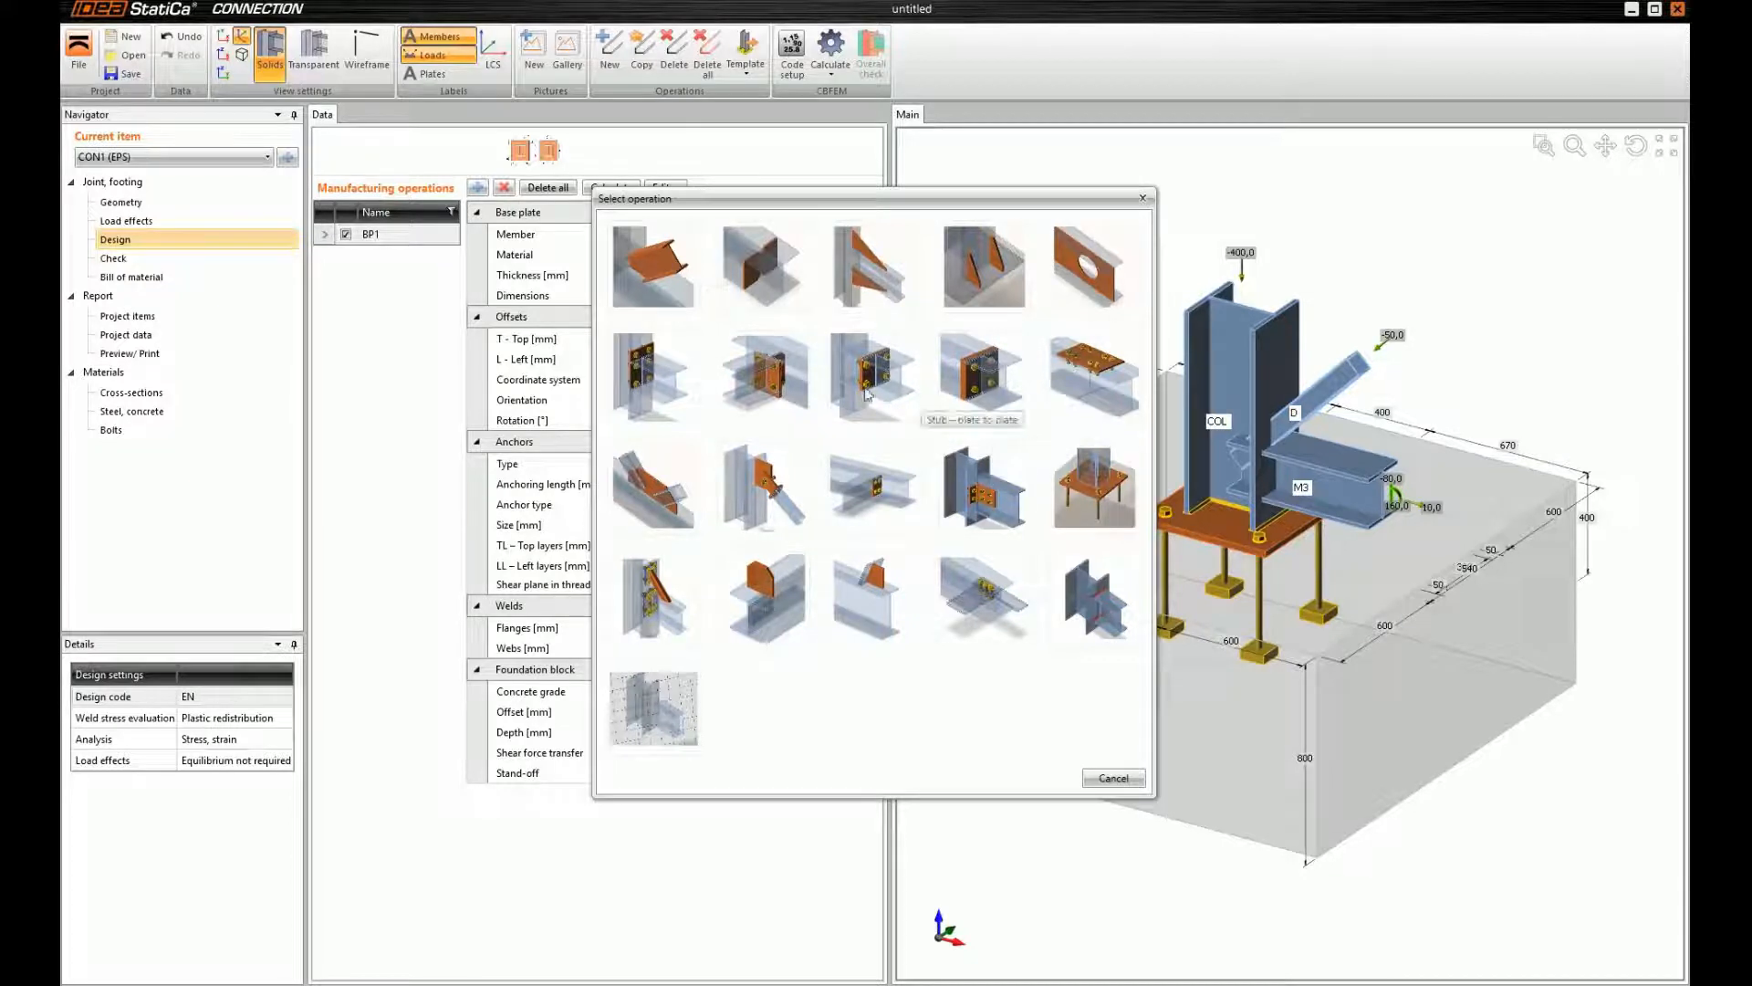
pyautogui.click(653, 375)
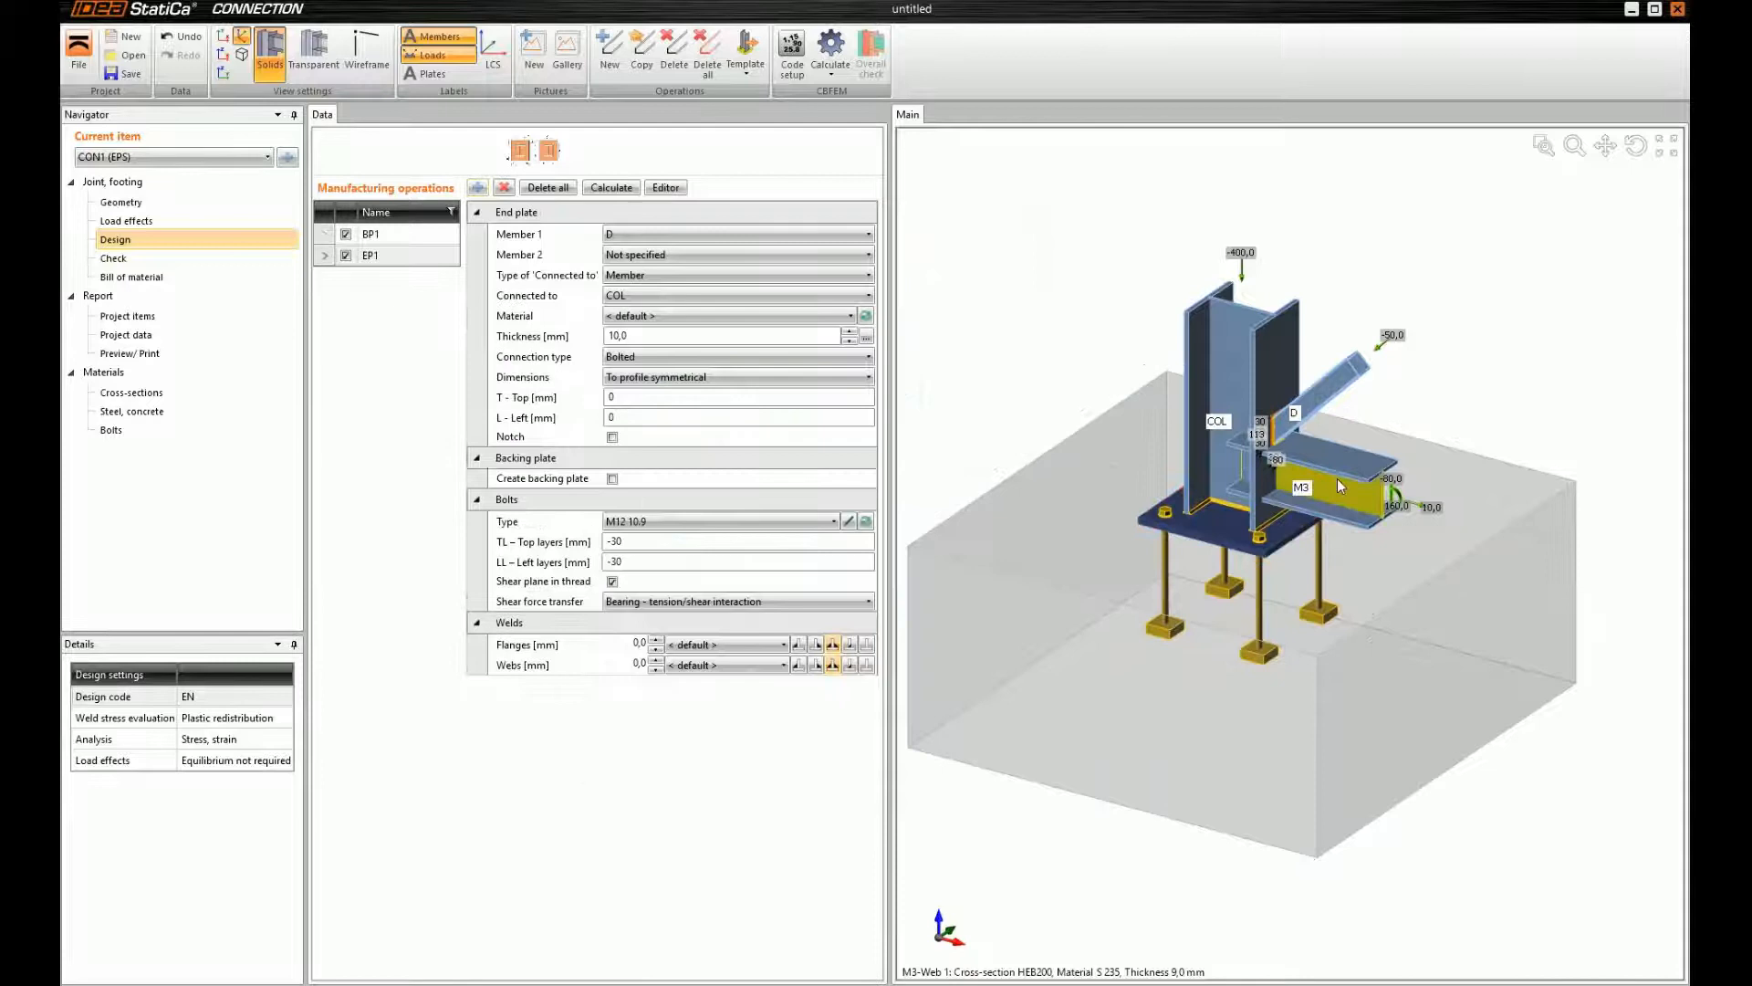
pyautogui.scroll(5, 1295, 469)
pyautogui.moveTo(1294, 483); pyautogui.dragTo(1285, 479, button='right')
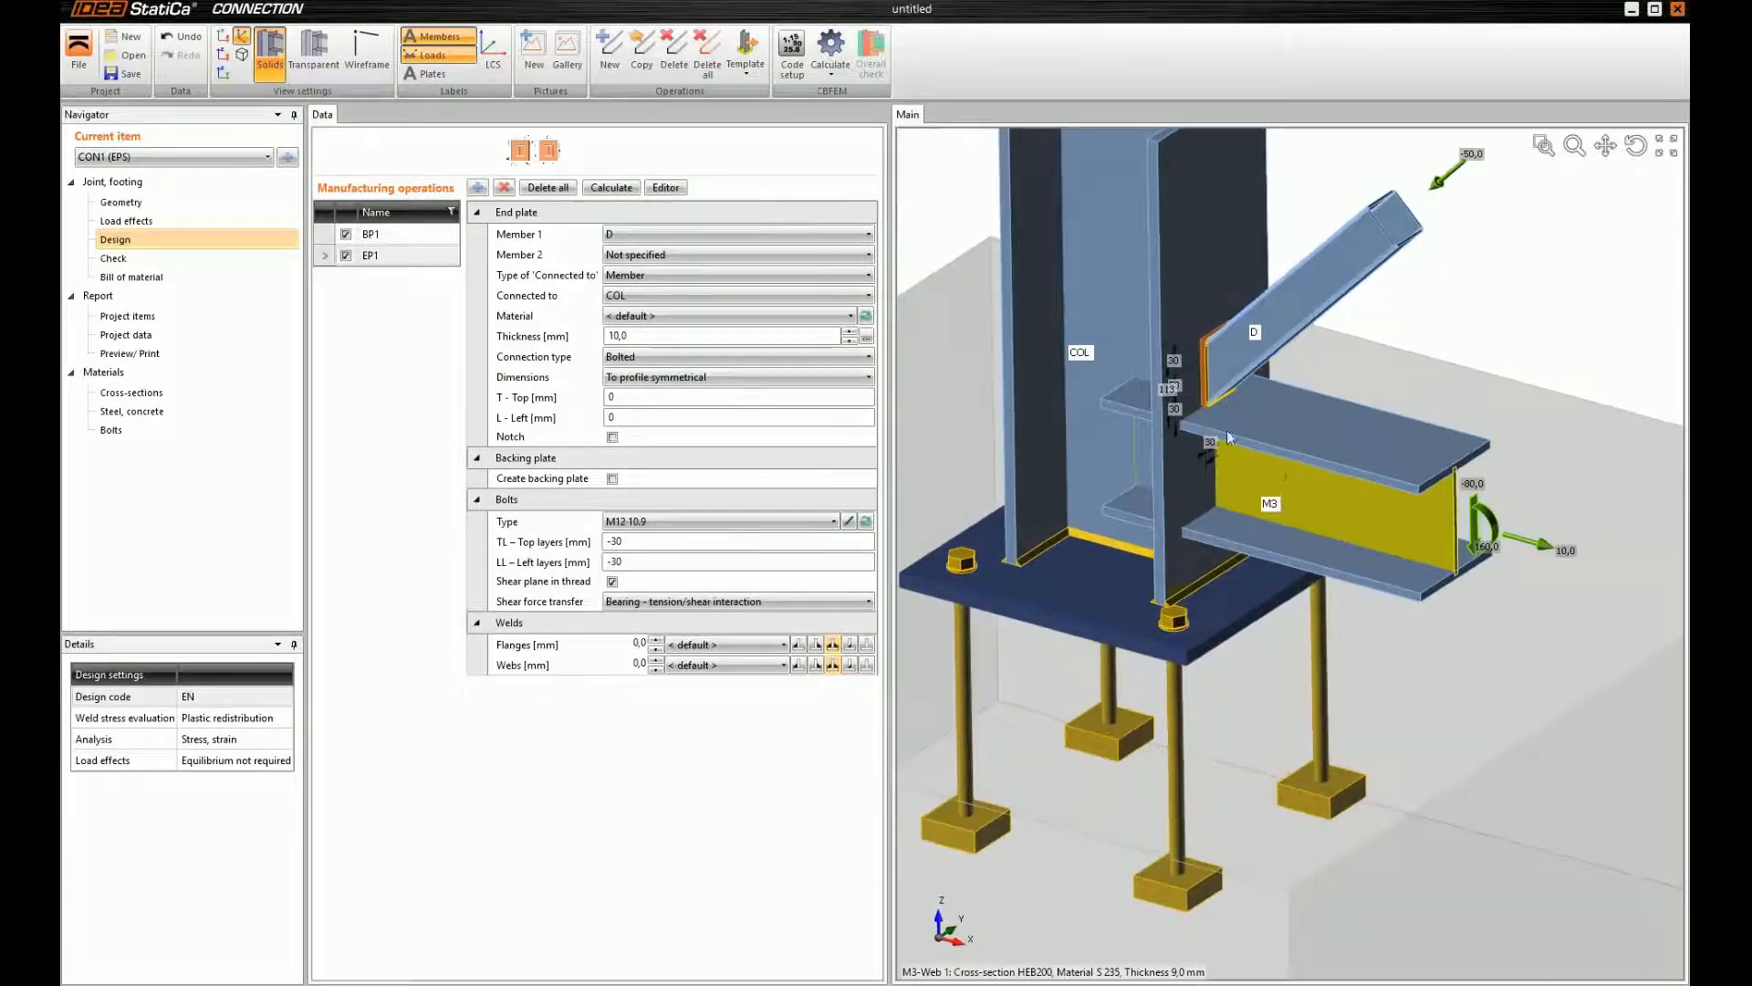
pyautogui.scroll(-4, 1192, 294)
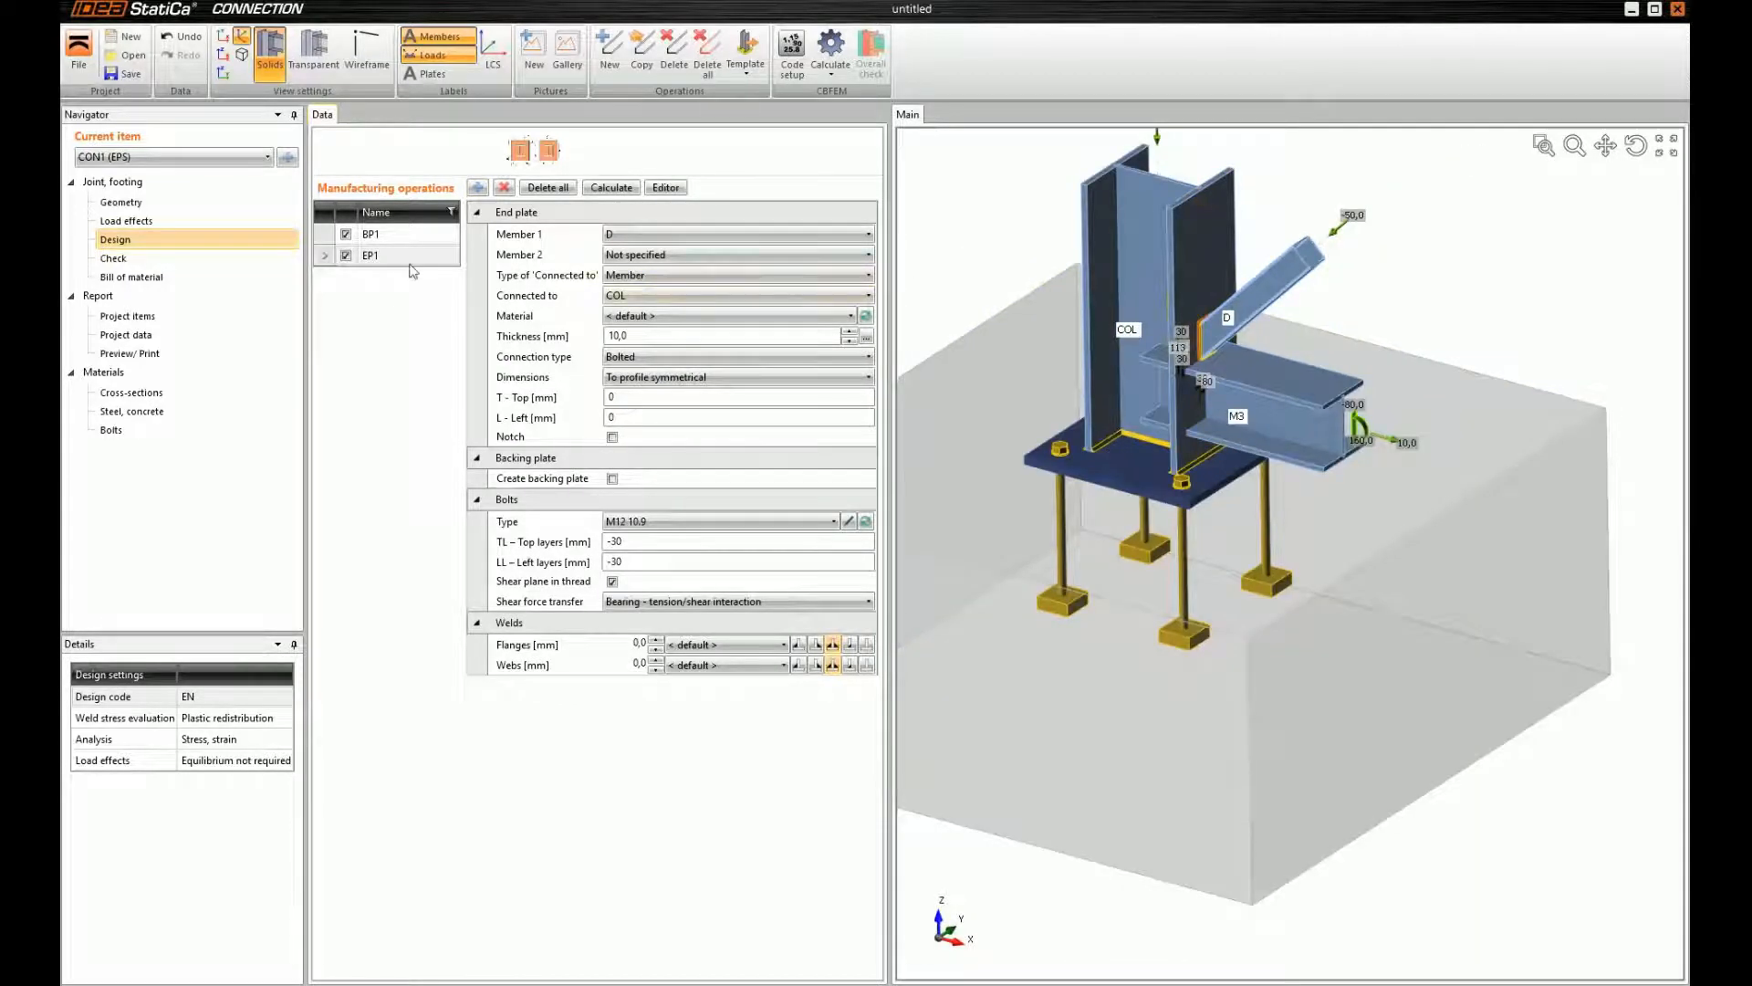
pyautogui.click(663, 235)
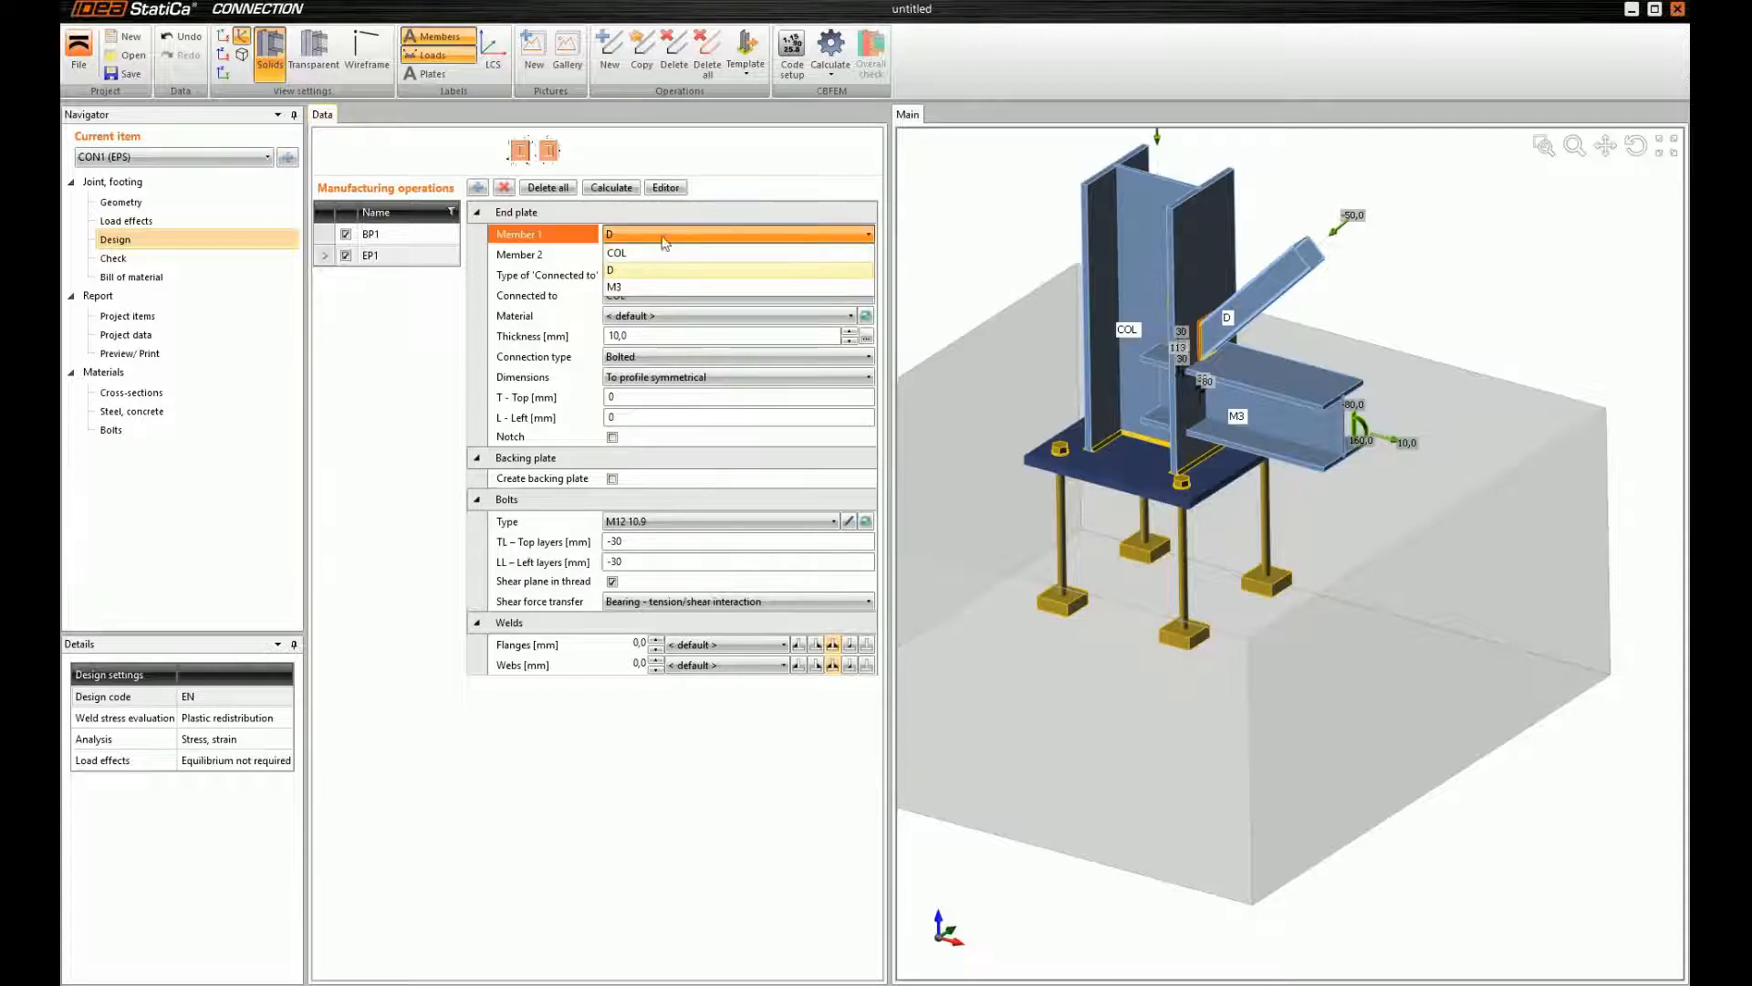
pyautogui.click(639, 286)
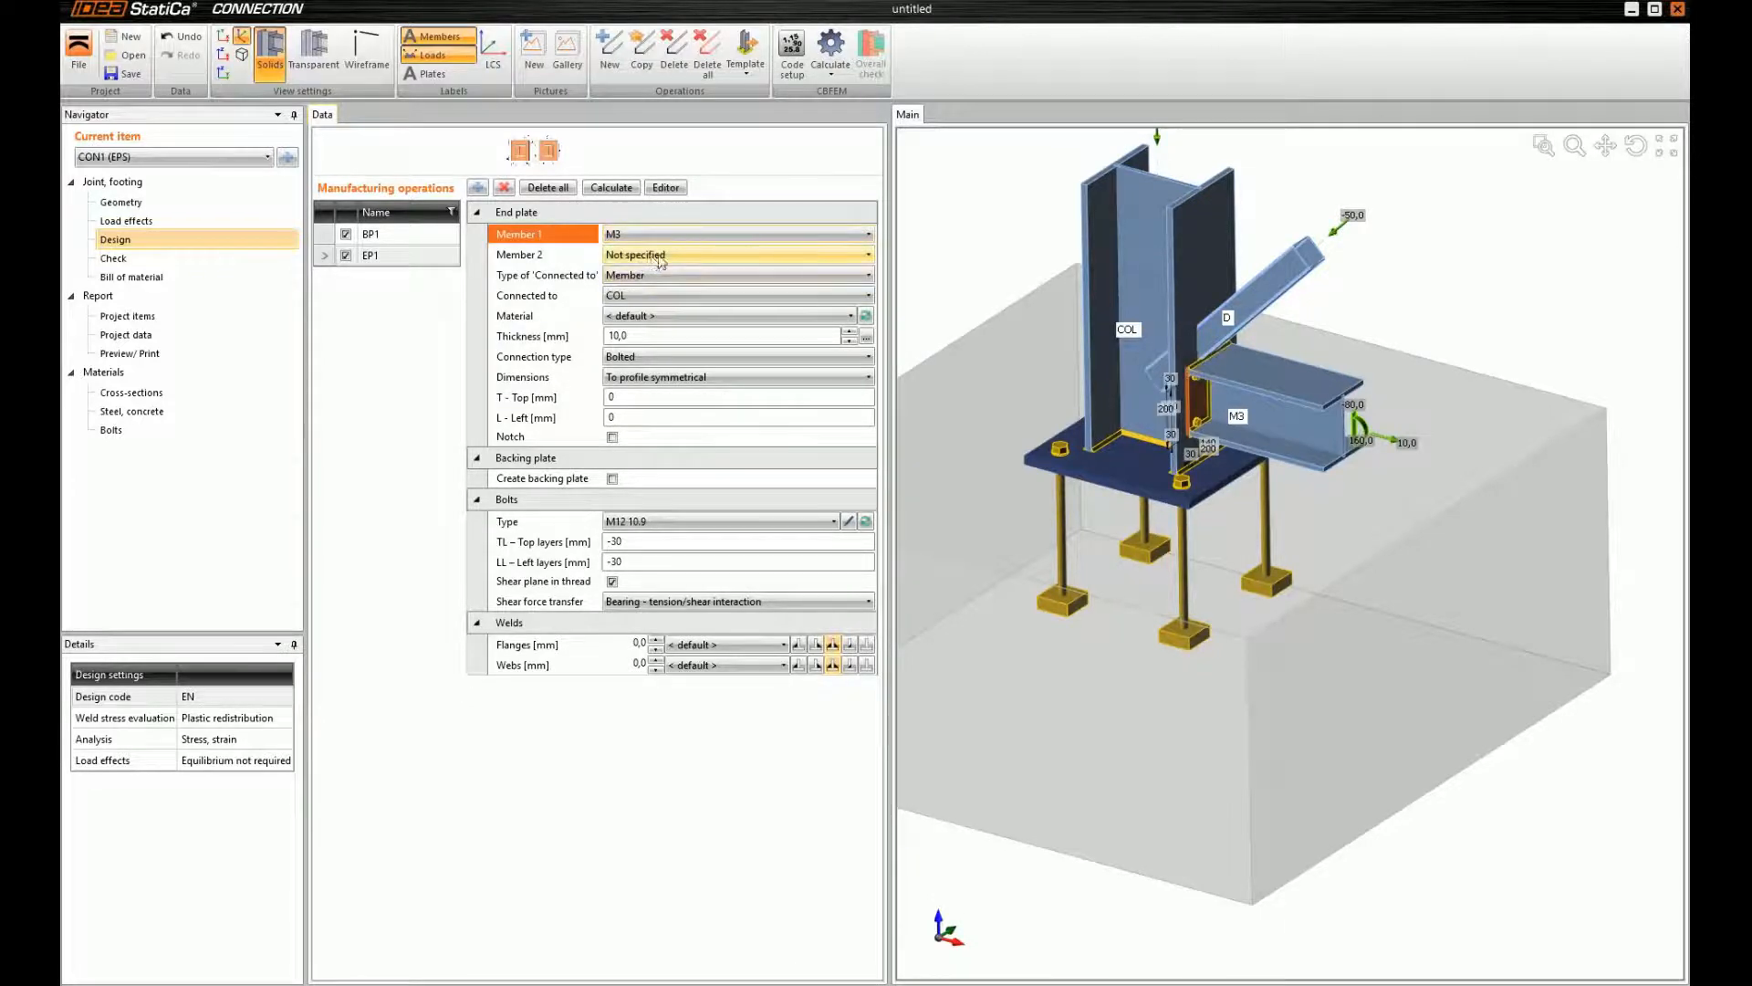
# Set the thickness of end plate EP1 to 16 mm
pyautogui.scroll(2, 1202, 411)
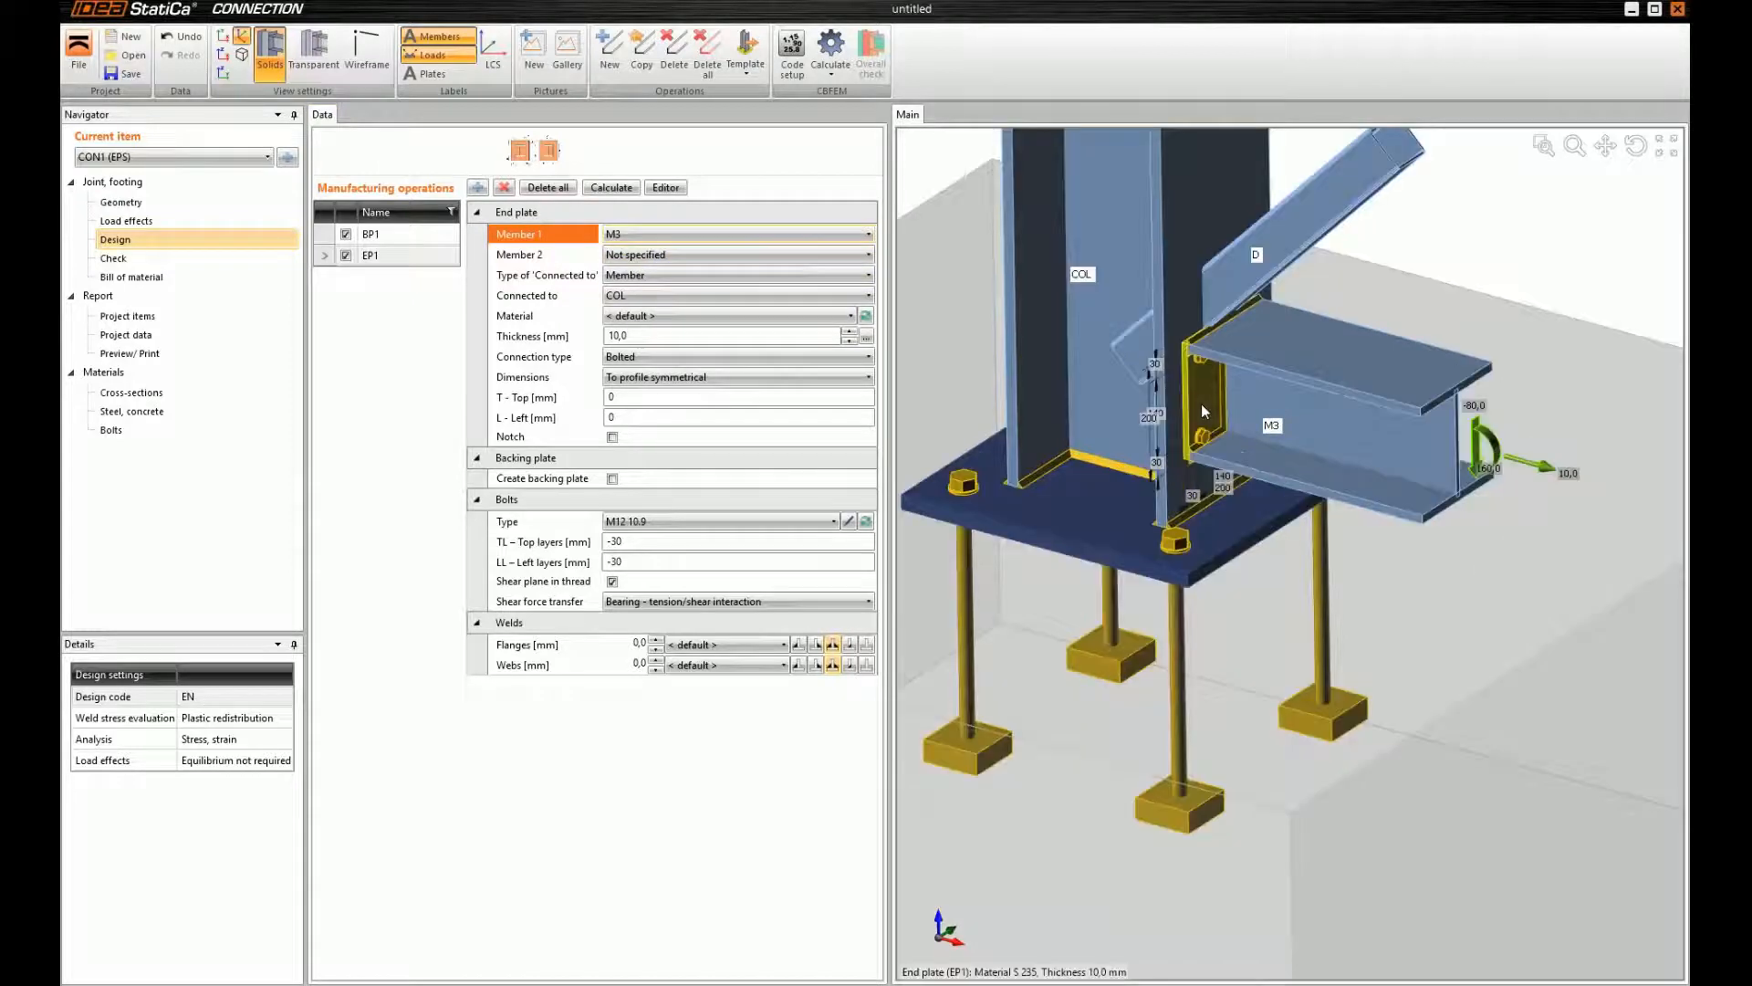
pyautogui.moveTo(1198, 396)
pyautogui.mouseDown(button='middle')
pyautogui.moveTo(1214, 371)
pyautogui.moveTo(1232, 395)
pyautogui.moveTo(1212, 382)
pyautogui.mouseUp(button='middle')
pyautogui.scroll(3, 1218, 369)
pyautogui.scroll(-3, 1212, 382)
pyautogui.moveTo(1230, 381); pyautogui.dragTo(1243, 383, button='middle')
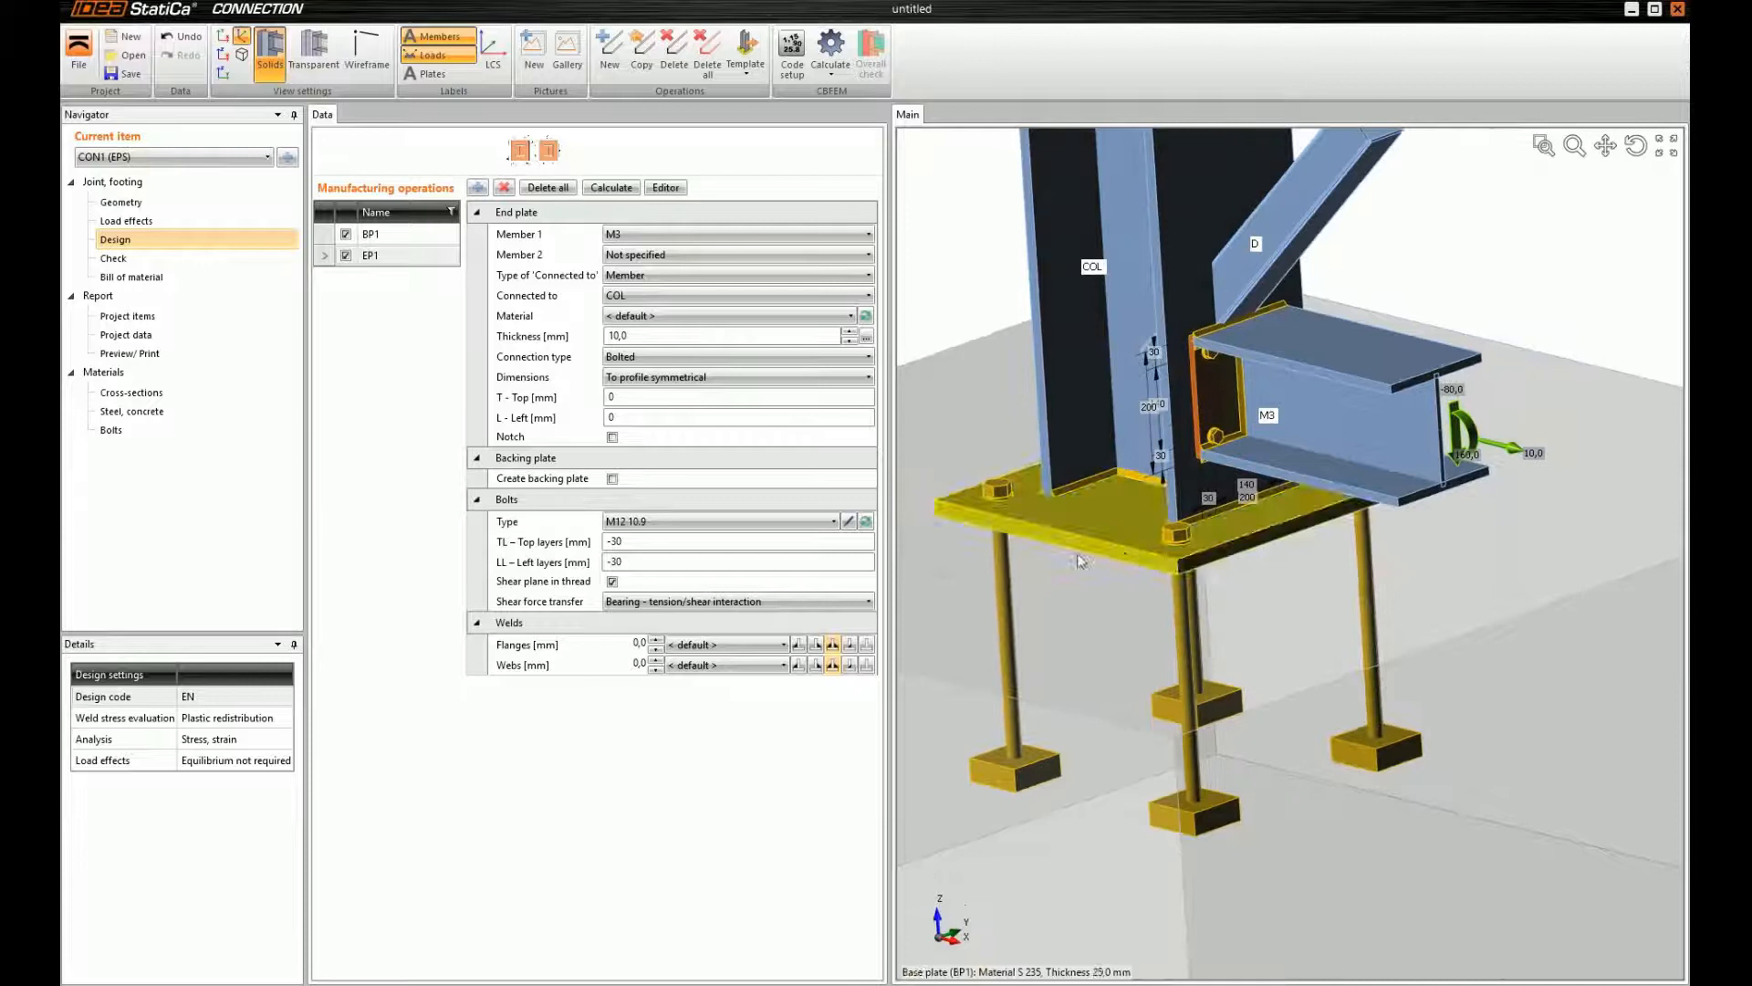
pyautogui.moveTo(1095, 513); pyautogui.dragTo(1130, 498, button='middle')
pyautogui.scroll(-2, 1109, 497)
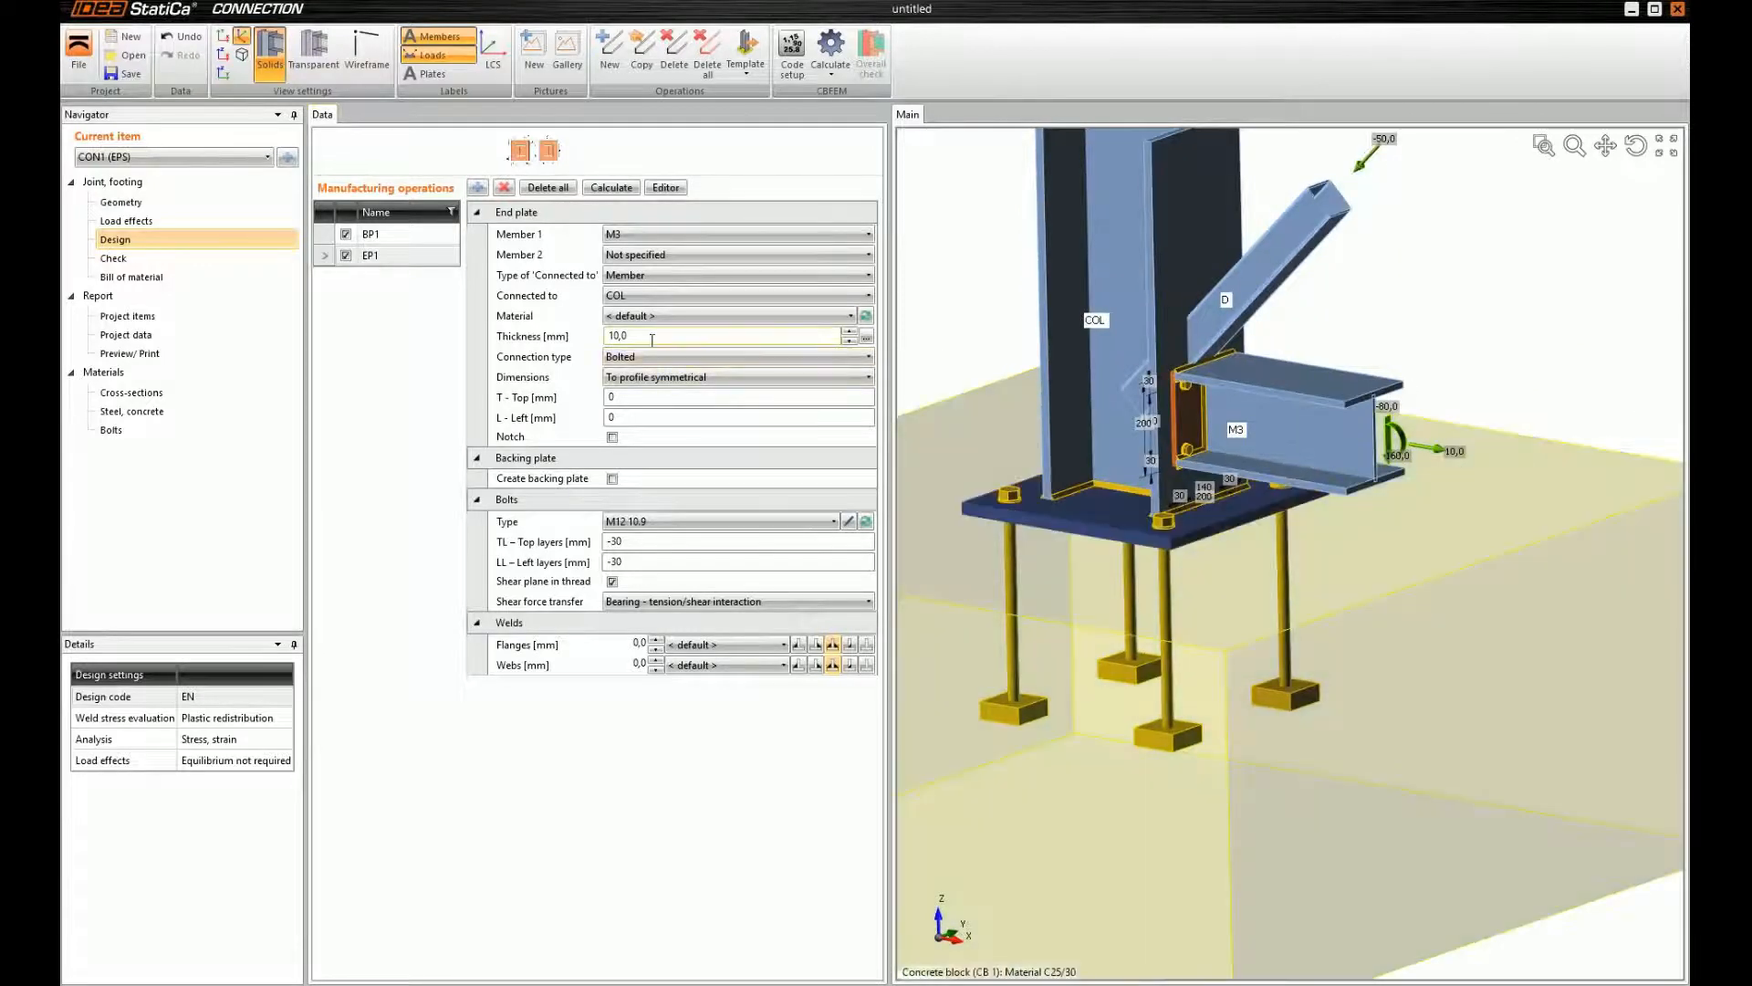
pyautogui.click(500, 338)
pyautogui.write('16')
pyautogui.press('Tab')
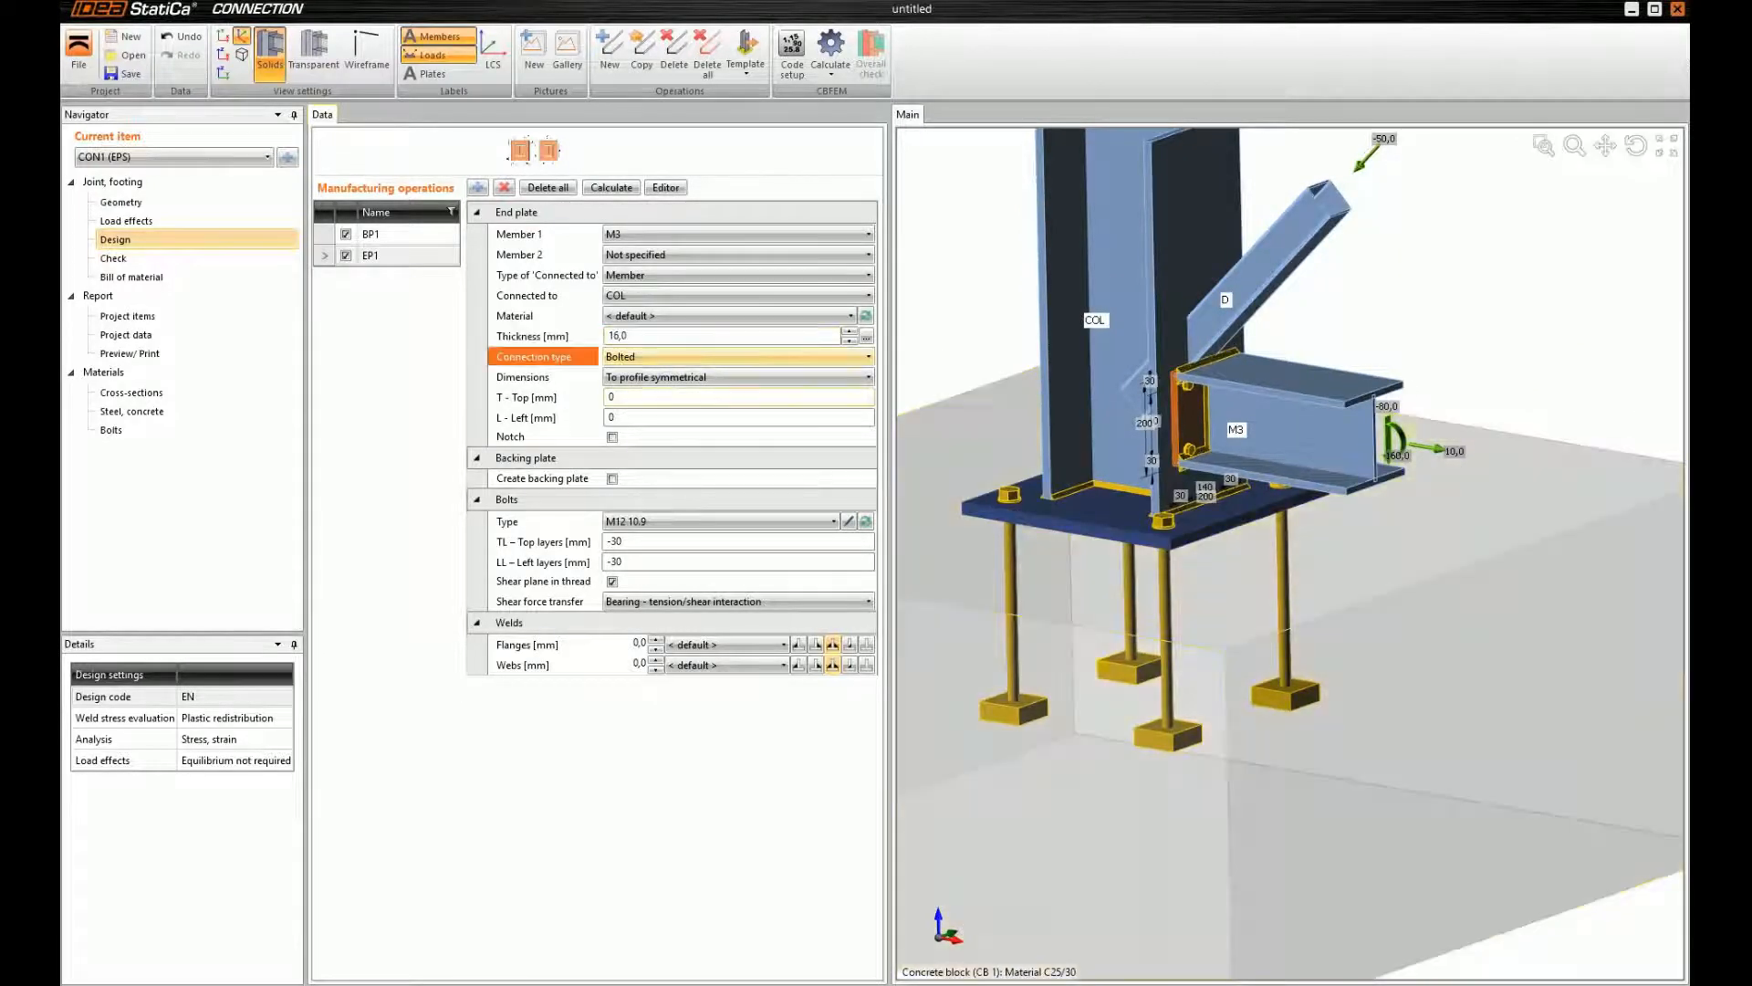
# Extend the end plate 250 mm at the top and switch its dimensions to To profile
pyautogui.click(613, 397)
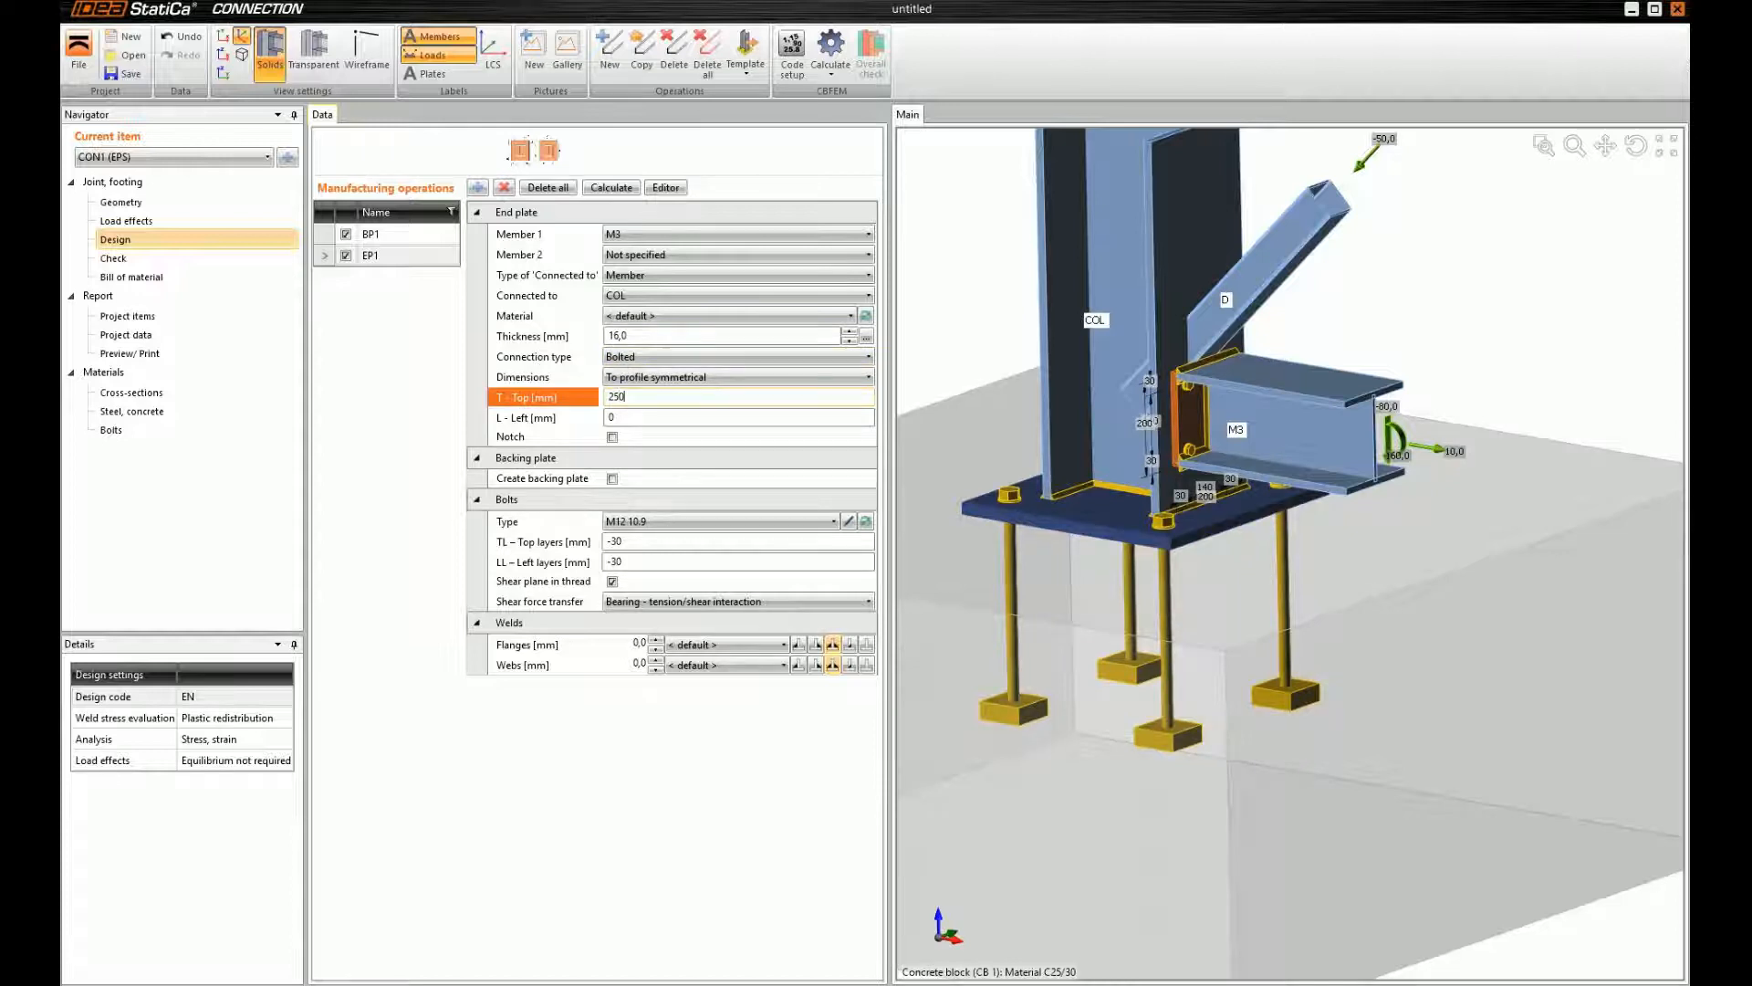
pyautogui.write('250')
pyautogui.press('Tab')
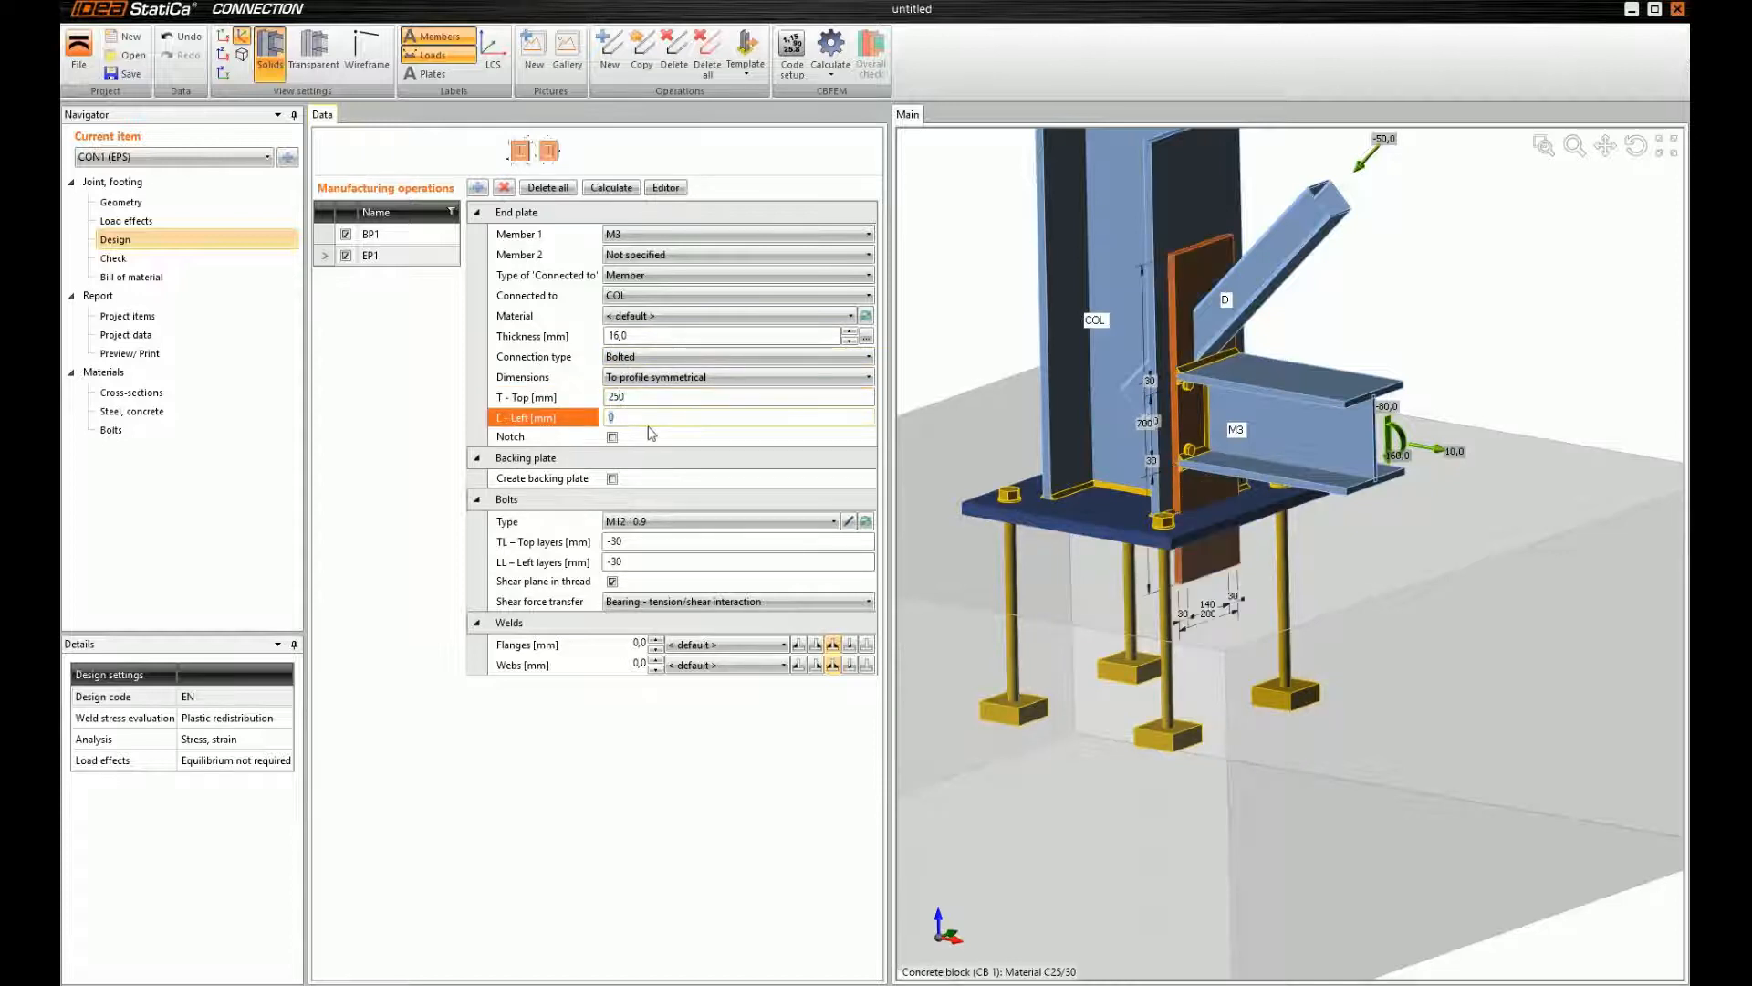
pyautogui.click(680, 377)
pyautogui.click(665, 400)
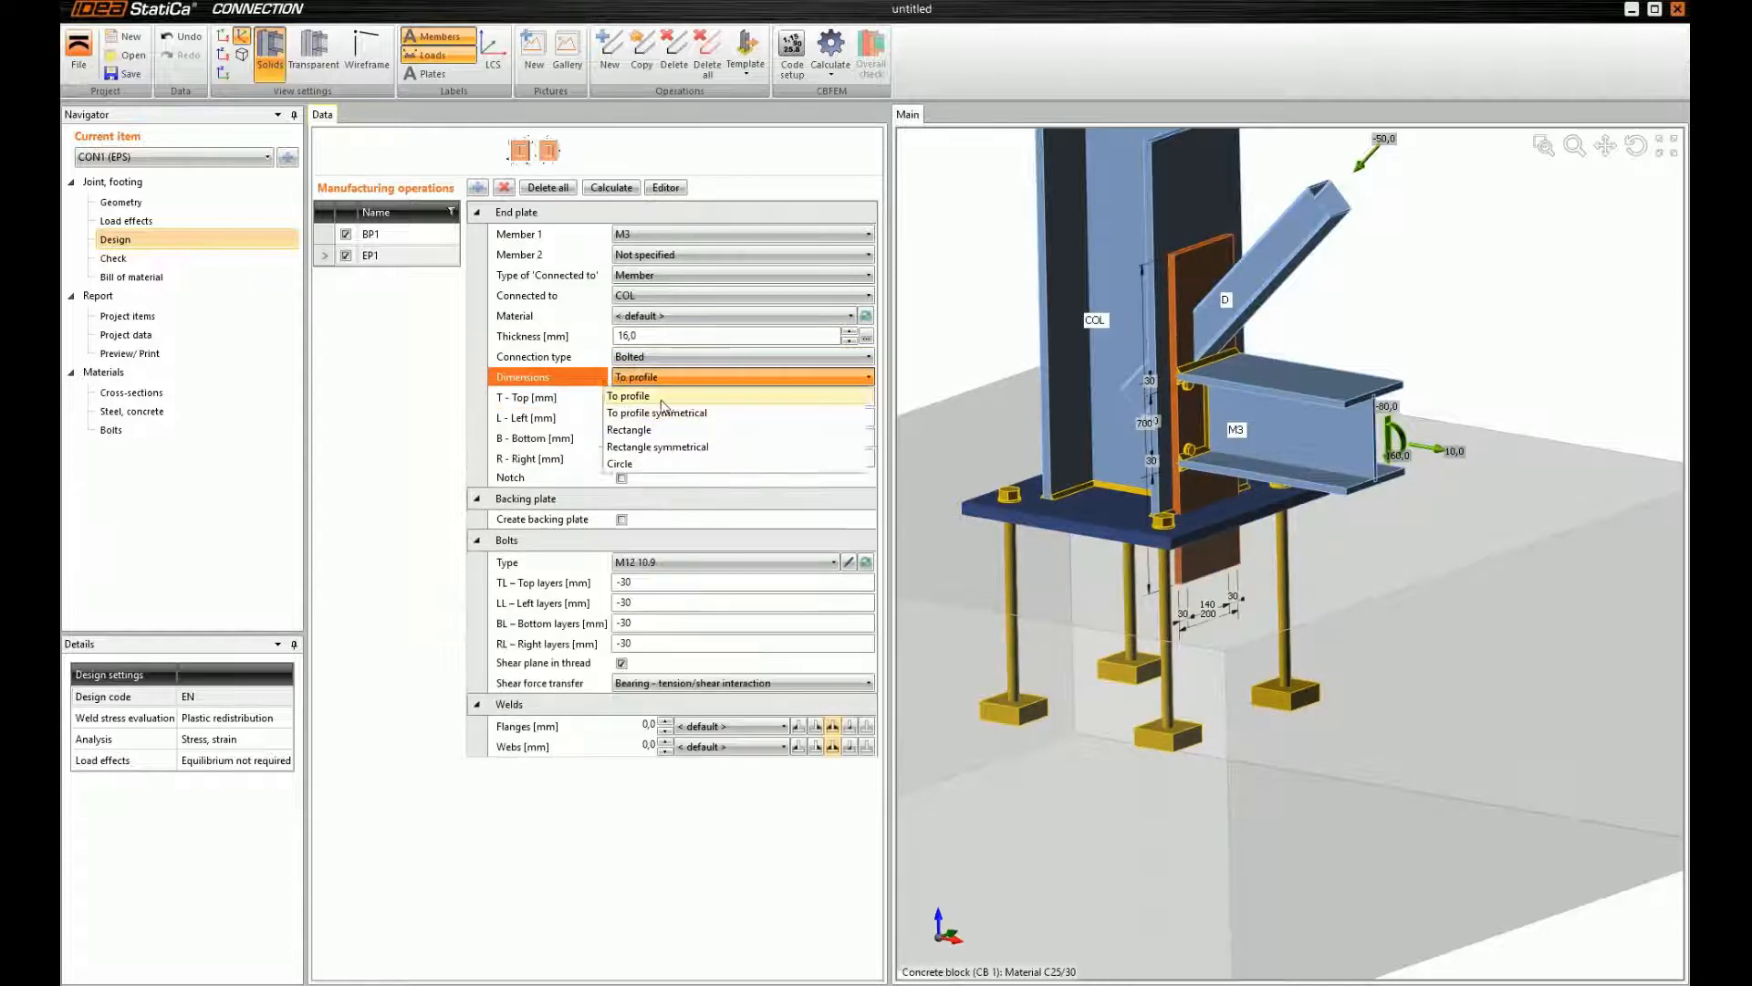
# Set the left, bottom and right offsets of the end plate to 10 mm each
pyautogui.click(643, 418)
pyautogui.write('1')
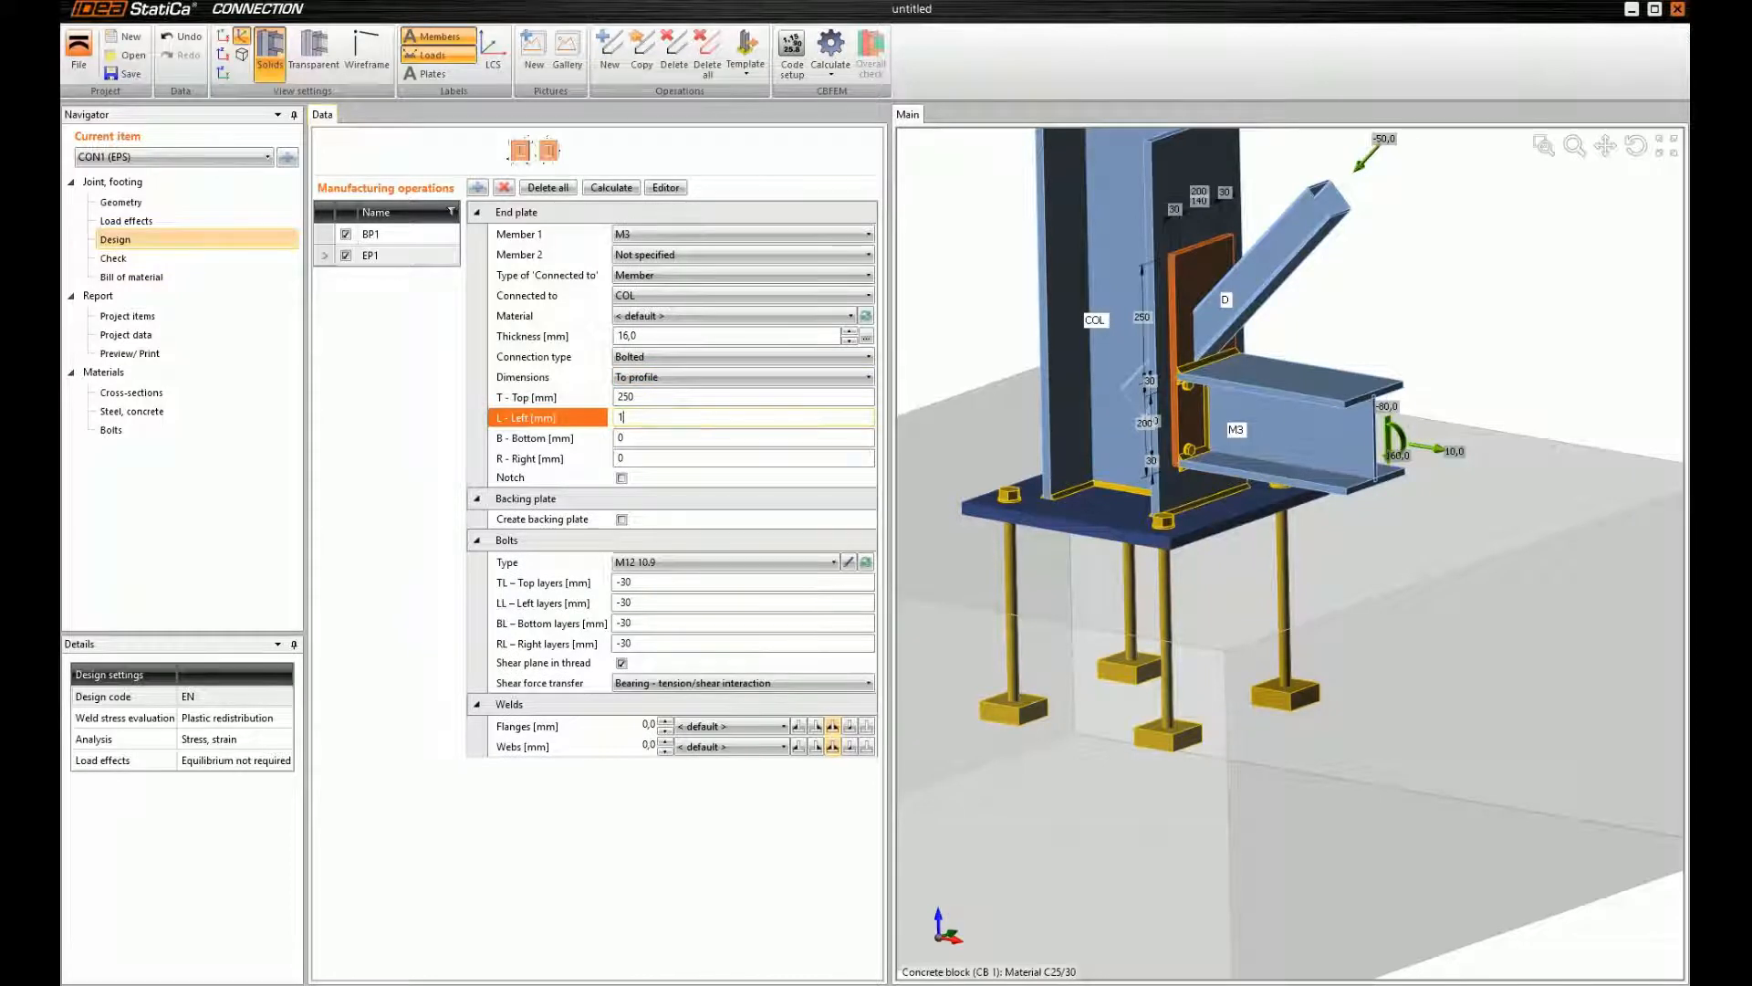
pyautogui.write('0')
pyautogui.press('Tab')
pyautogui.write('10')
pyautogui.press('Tab')
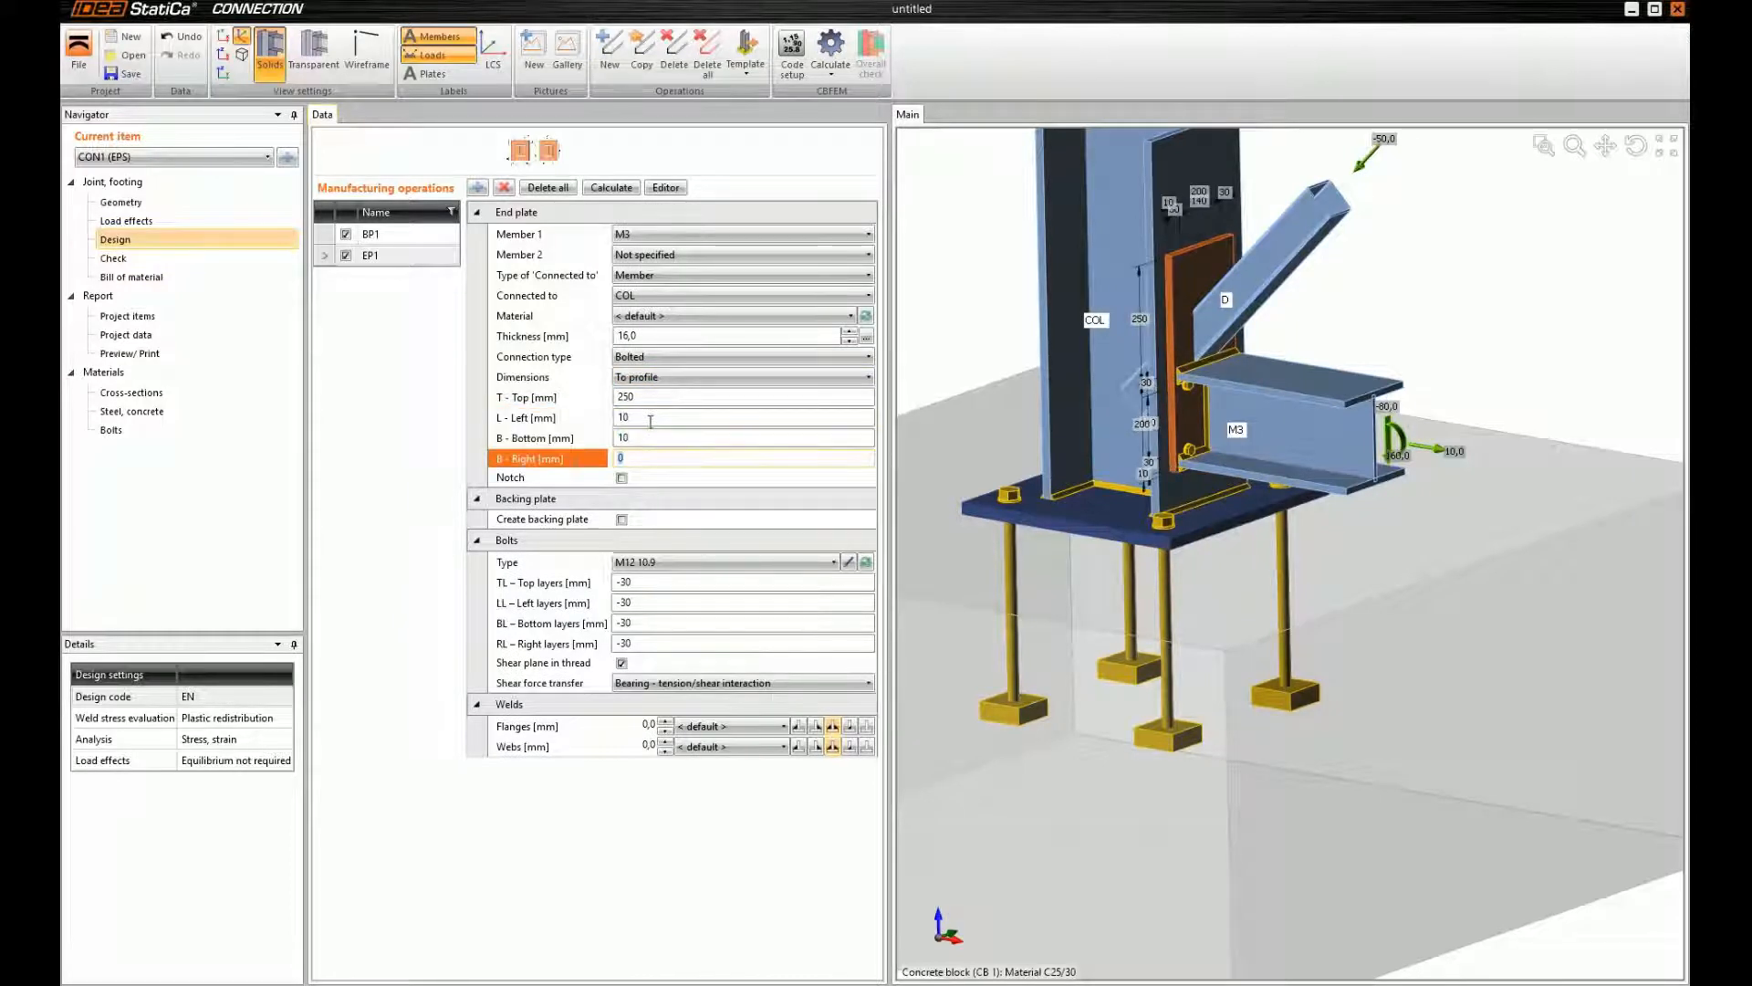
pyautogui.write('10')
pyautogui.press('Tab')
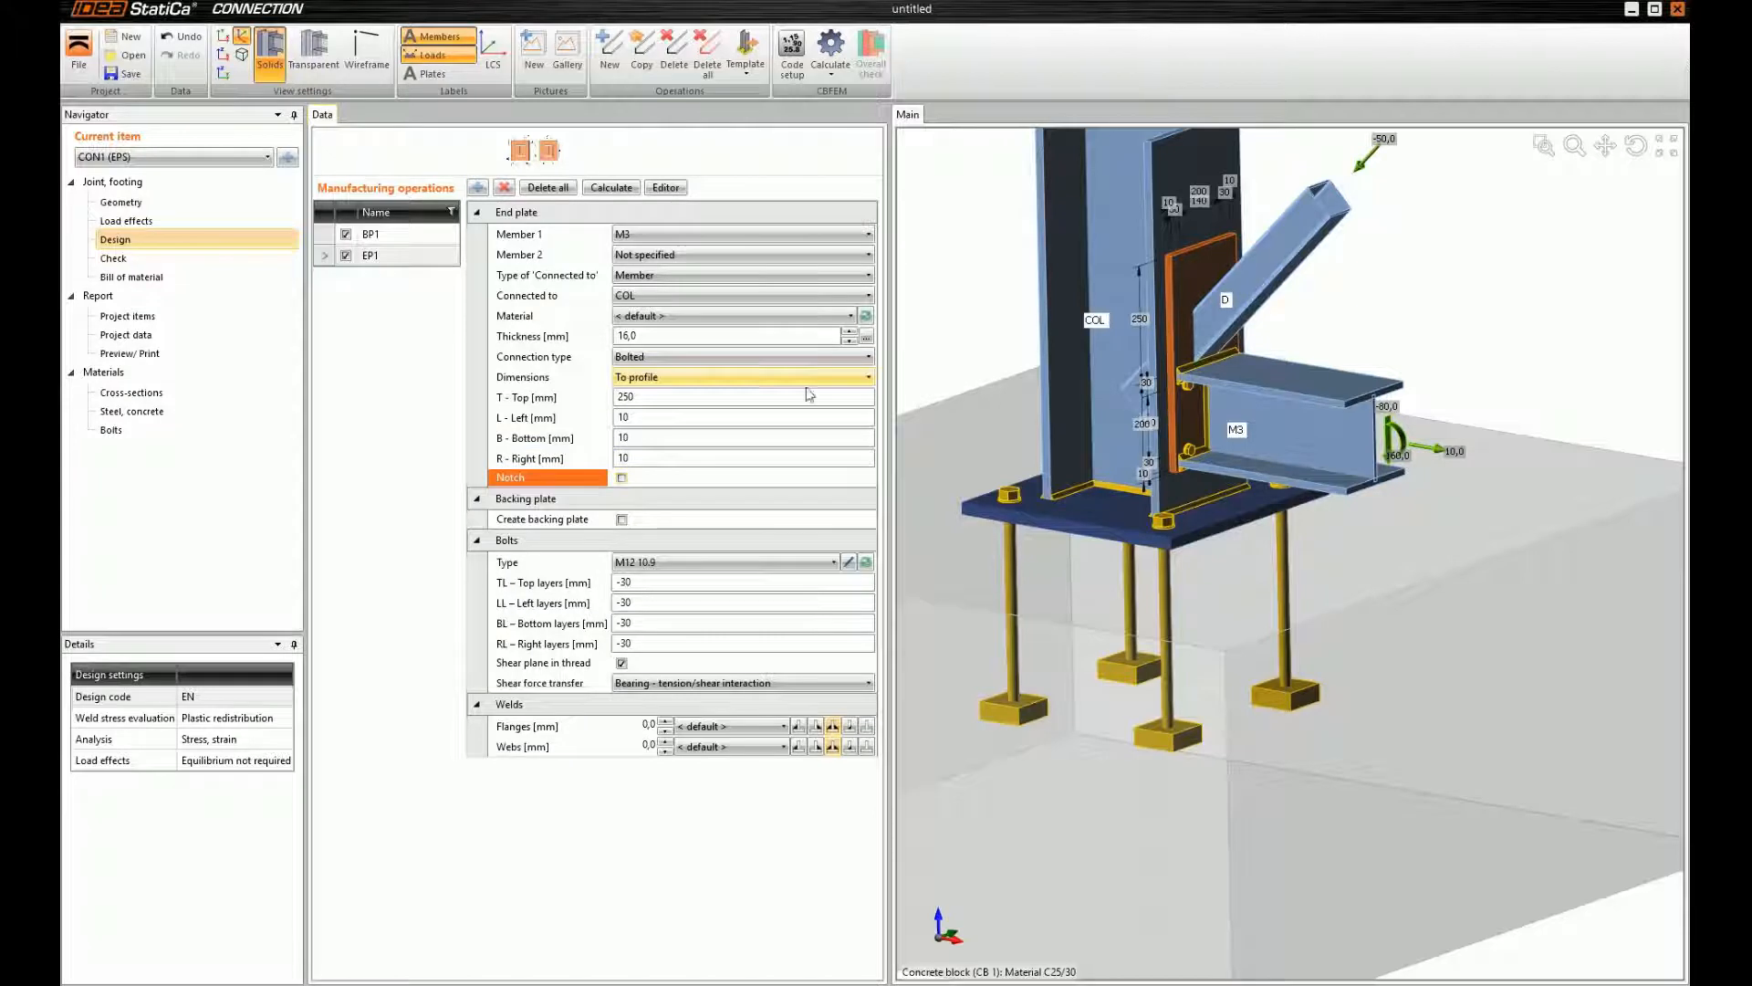
# Assign the M20 10.9 bolt assembly to the end plate
pyautogui.click(848, 563)
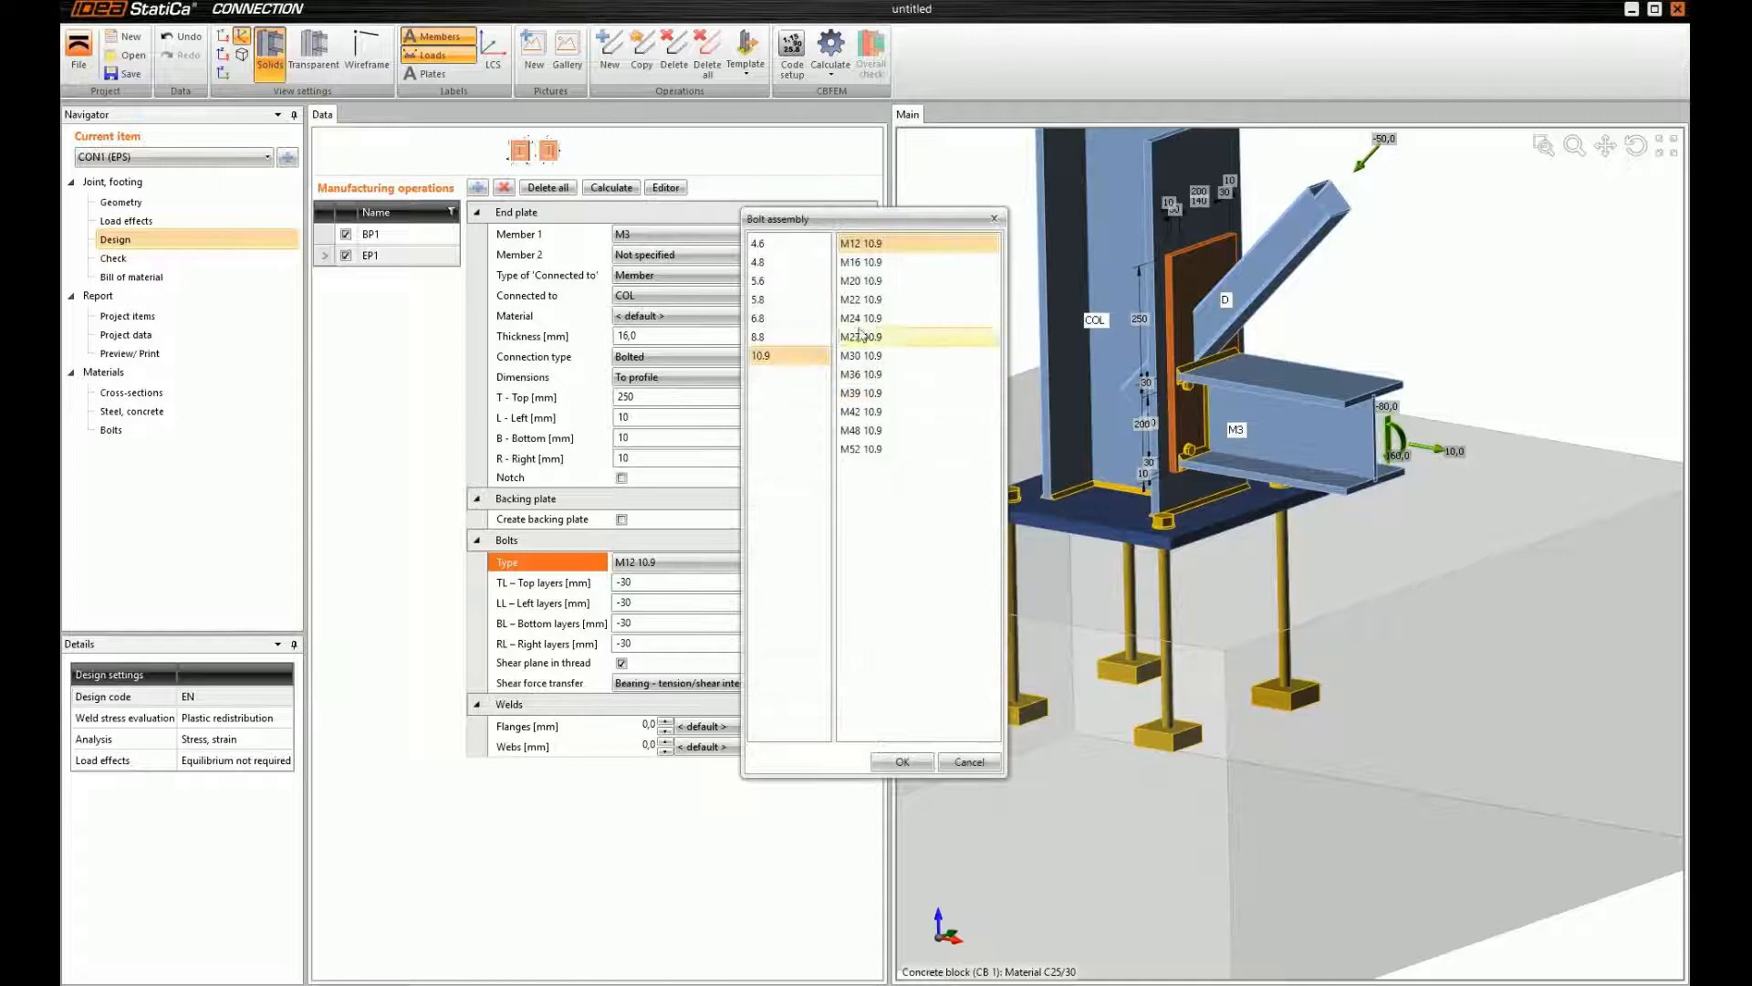
pyautogui.click(876, 280)
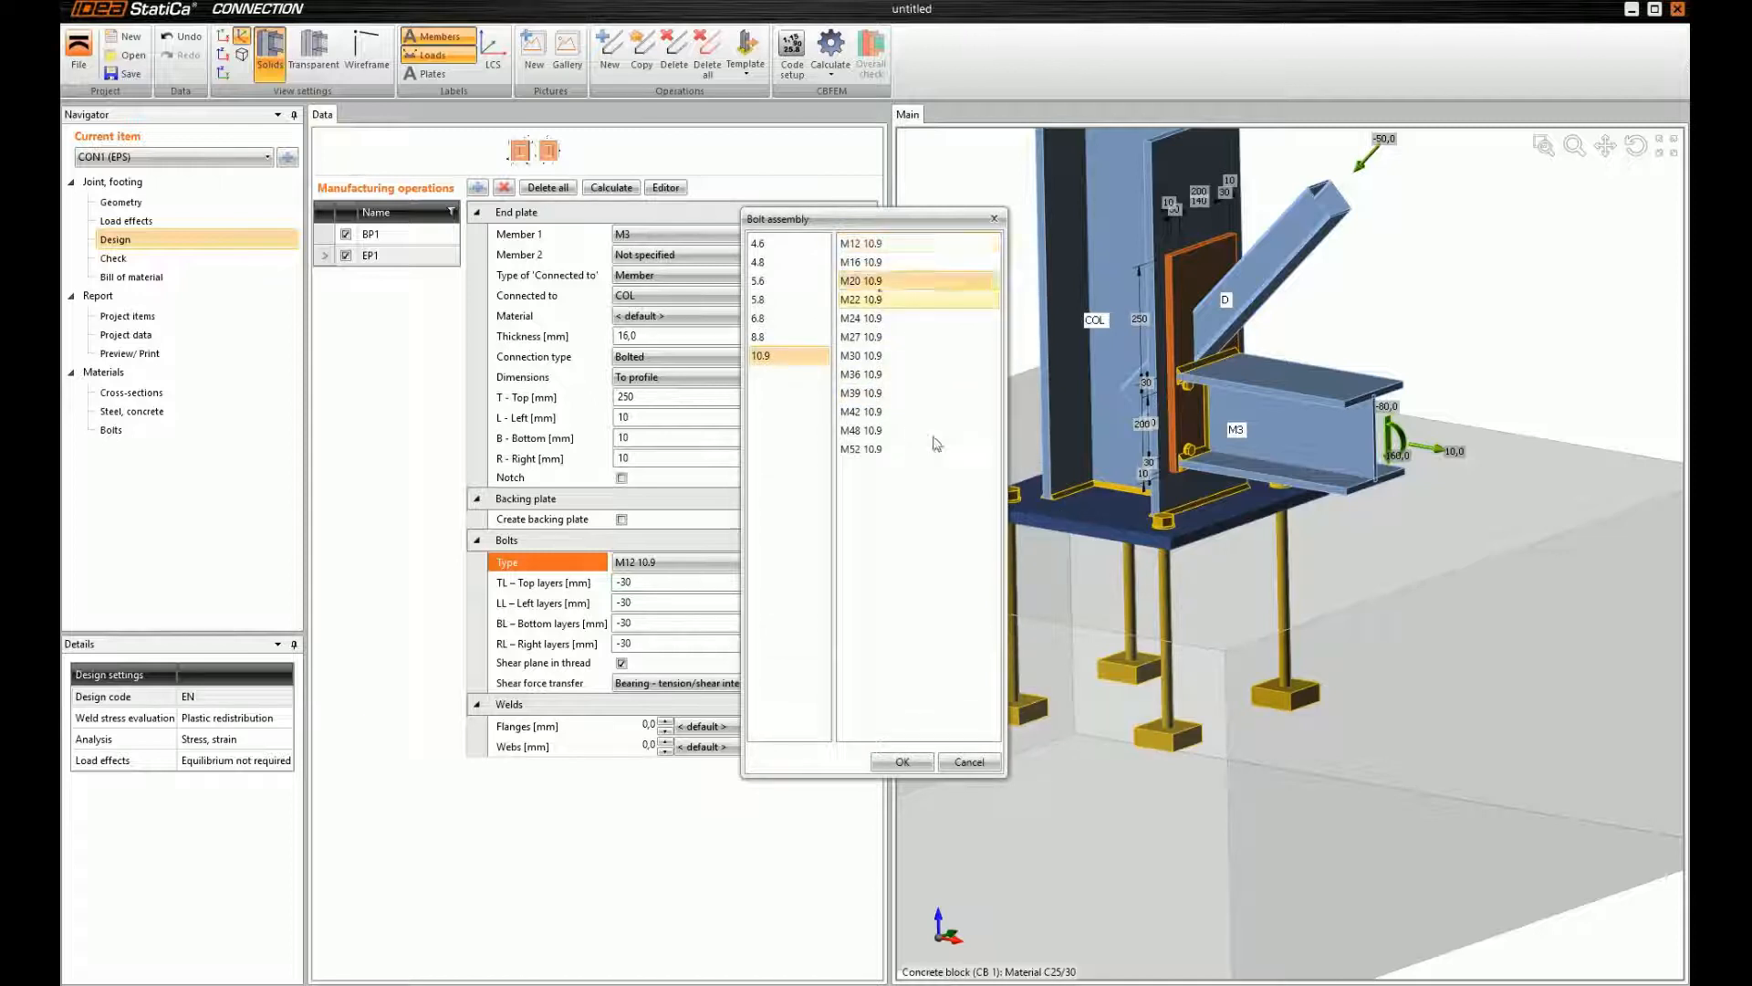
pyautogui.click(904, 763)
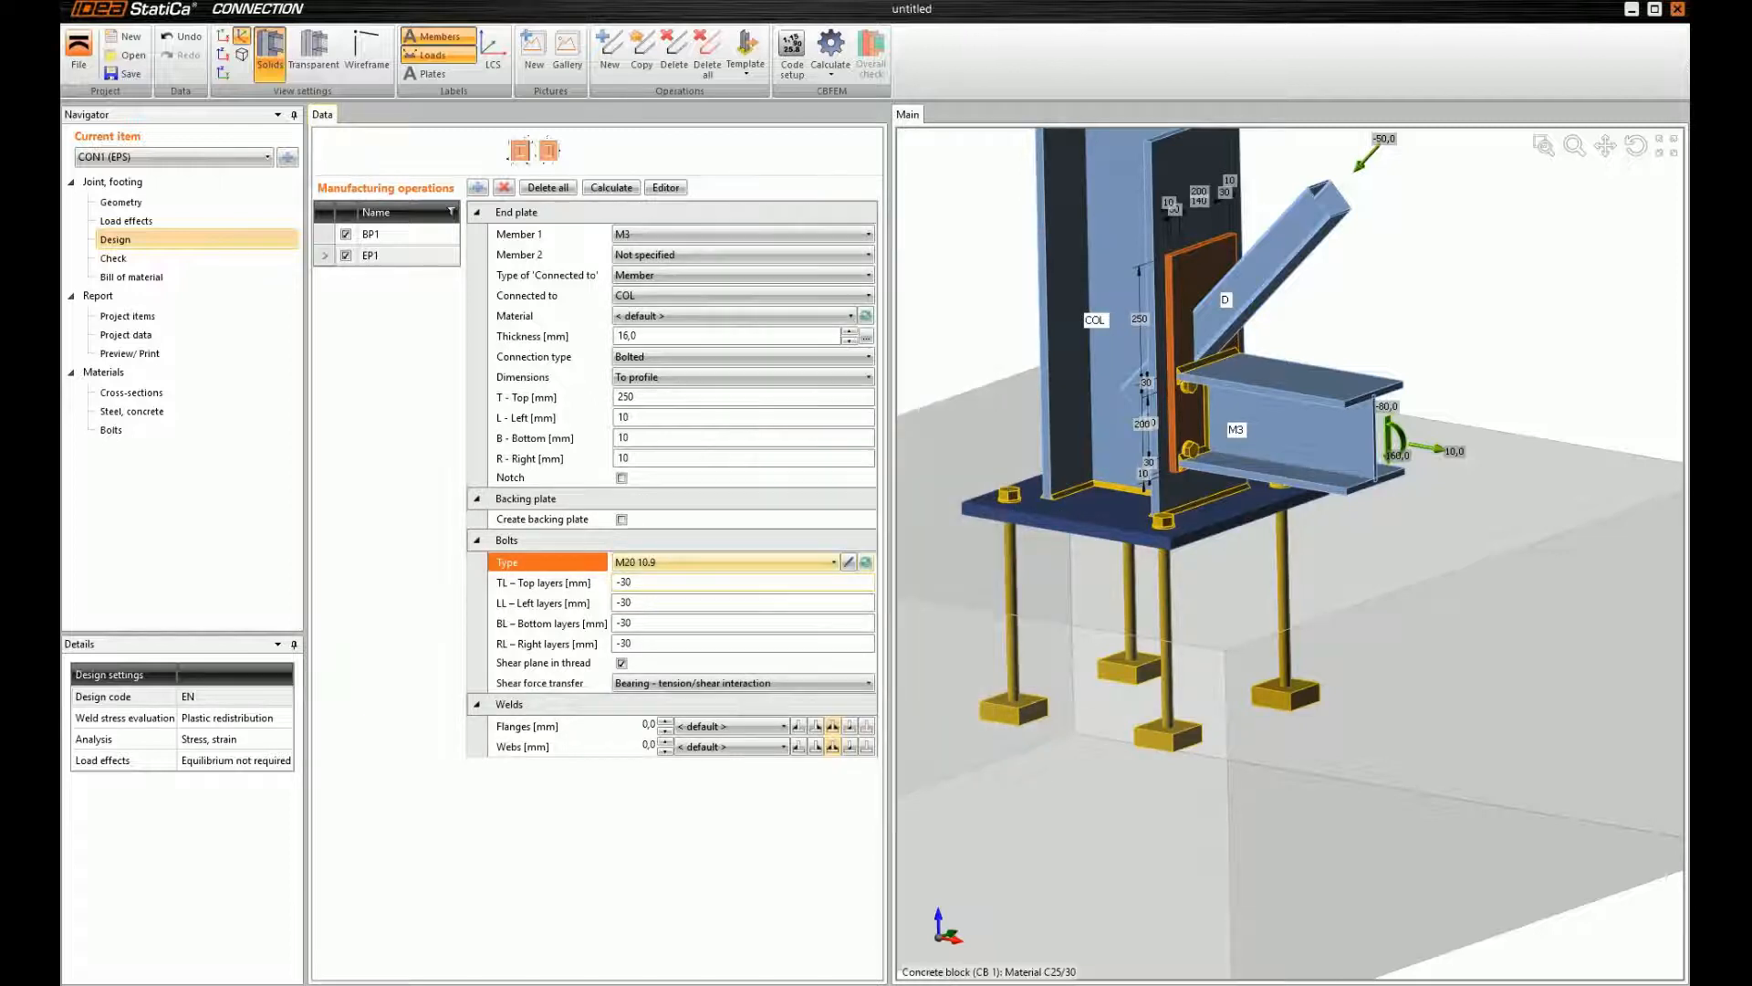
# Define the end plate's top bolt layers as -50; 40 160
pyautogui.click(558, 585)
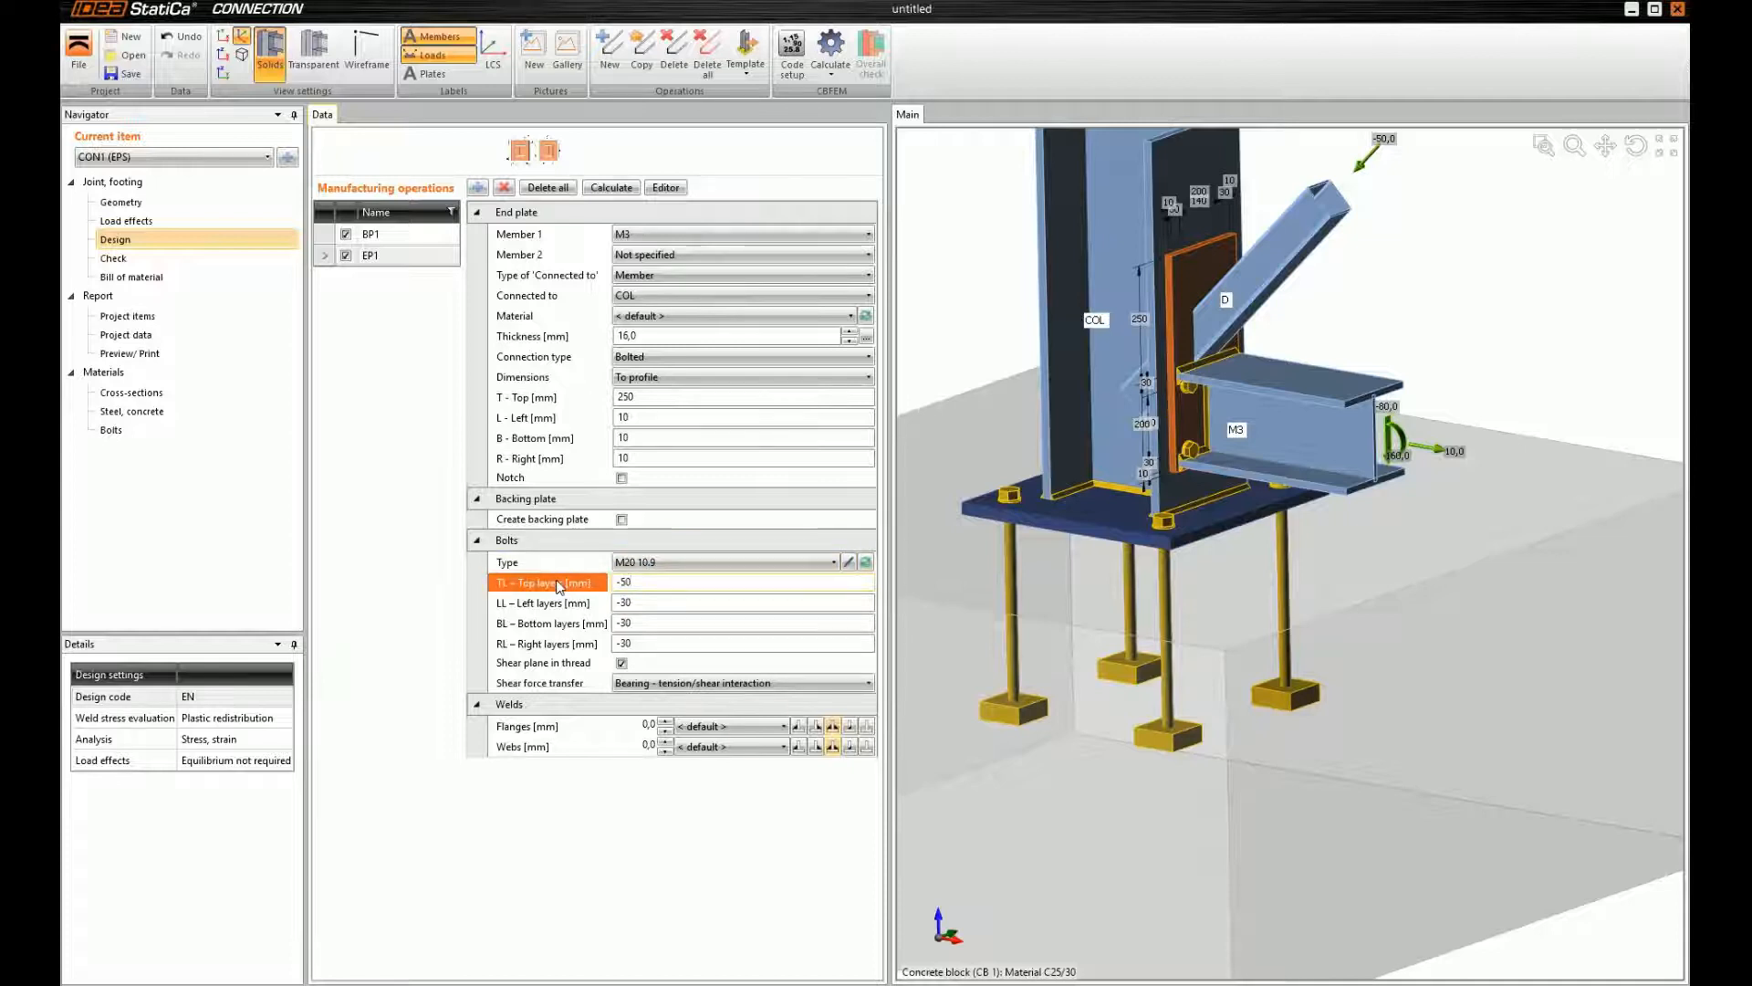
pyautogui.press('Return')
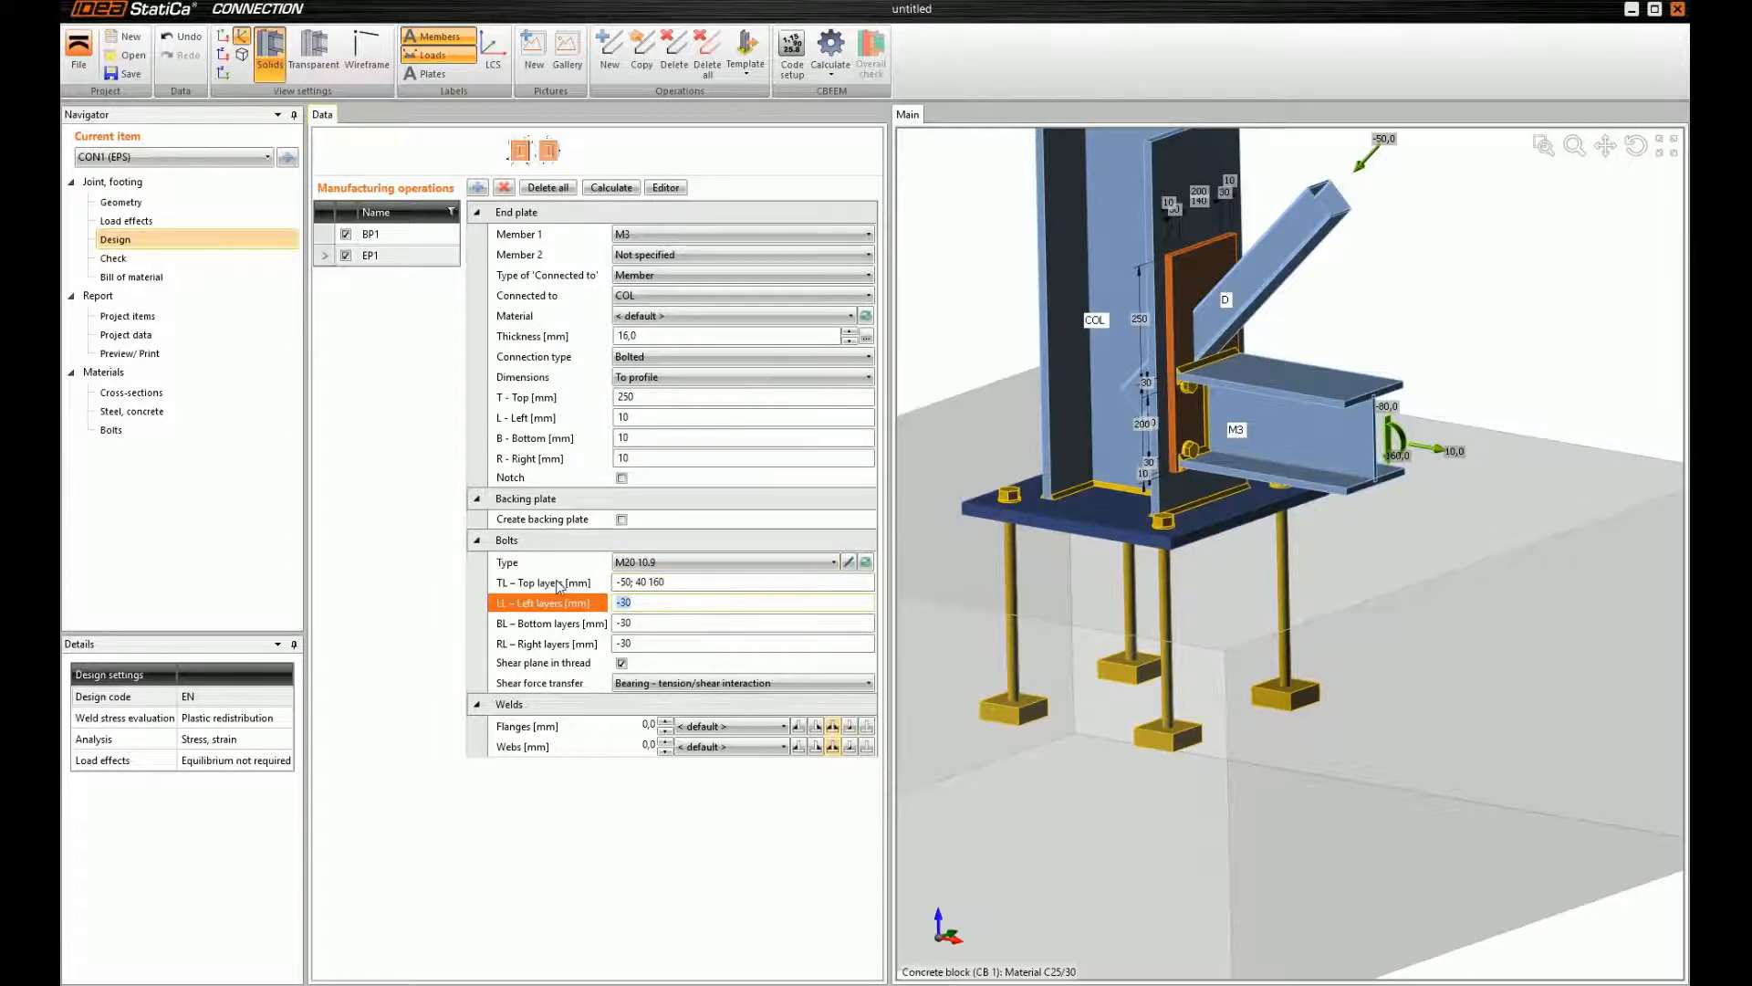
pyautogui.moveTo(1361, 491); pyautogui.dragTo(1349, 447, button='middle')
pyautogui.scroll(6, 1350, 454)
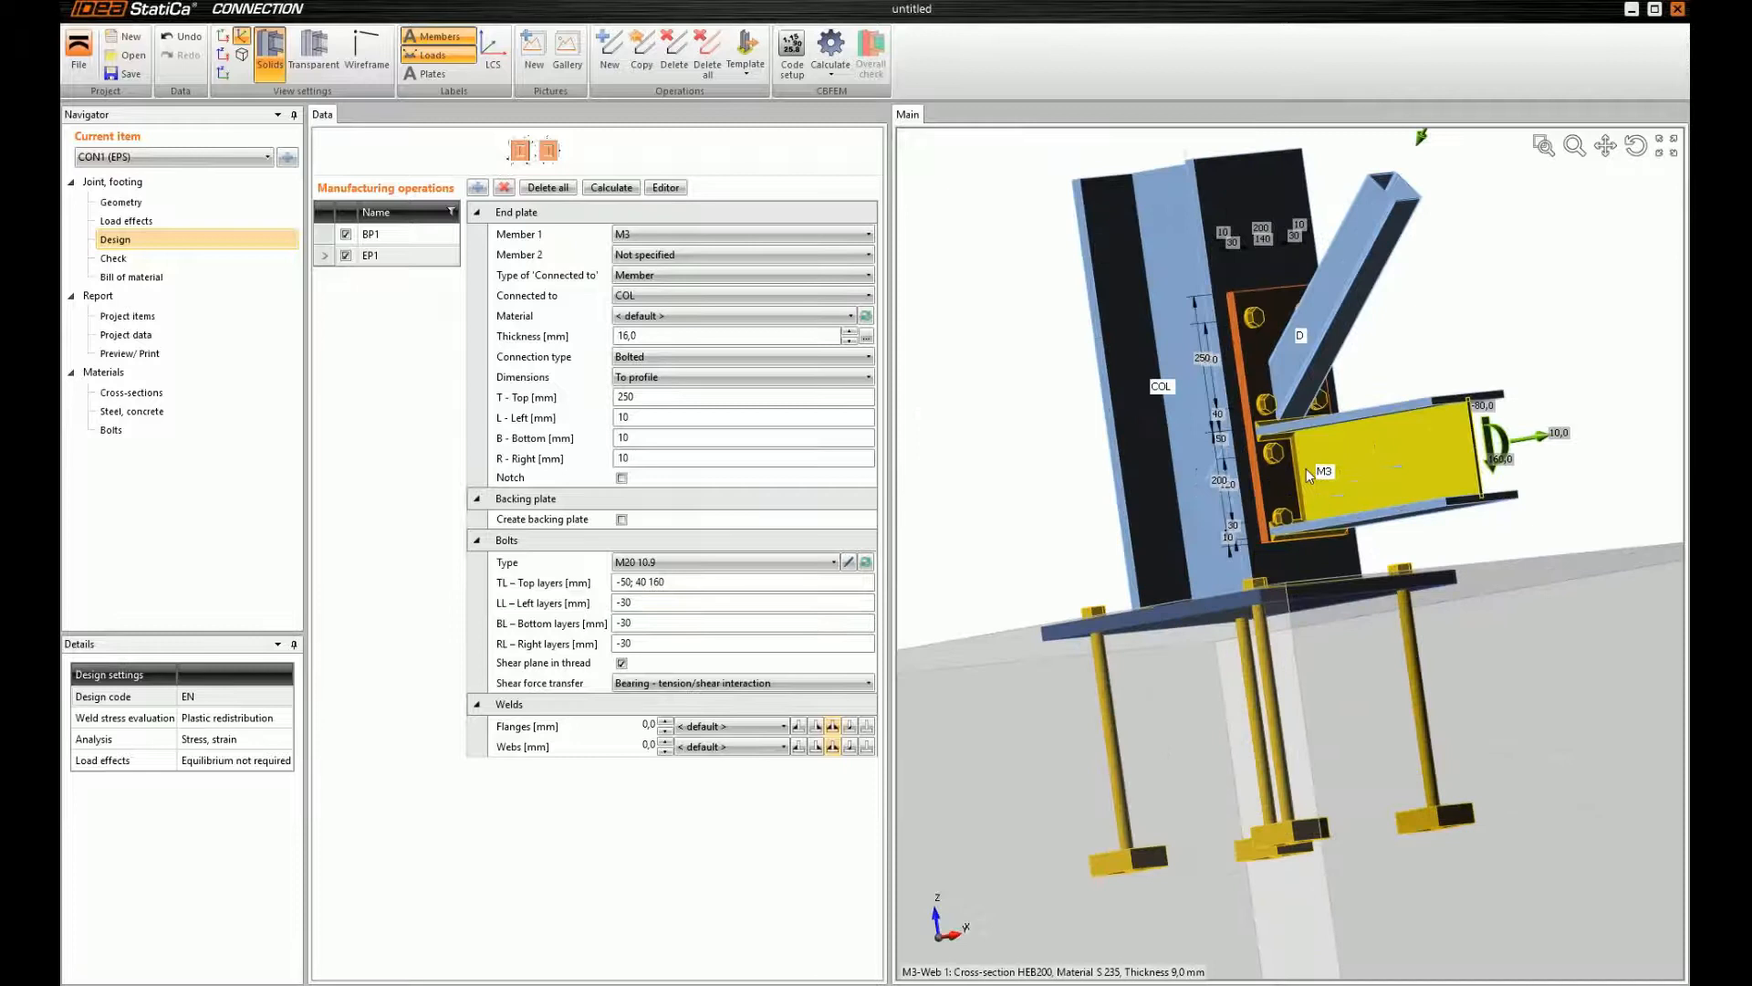
pyautogui.moveTo(1276, 472); pyautogui.dragTo(1232, 470, button='middle')
# Try -40 mm for the first top bolt layer of the end plate and restore it to -50 mm
pyautogui.click(636, 582)
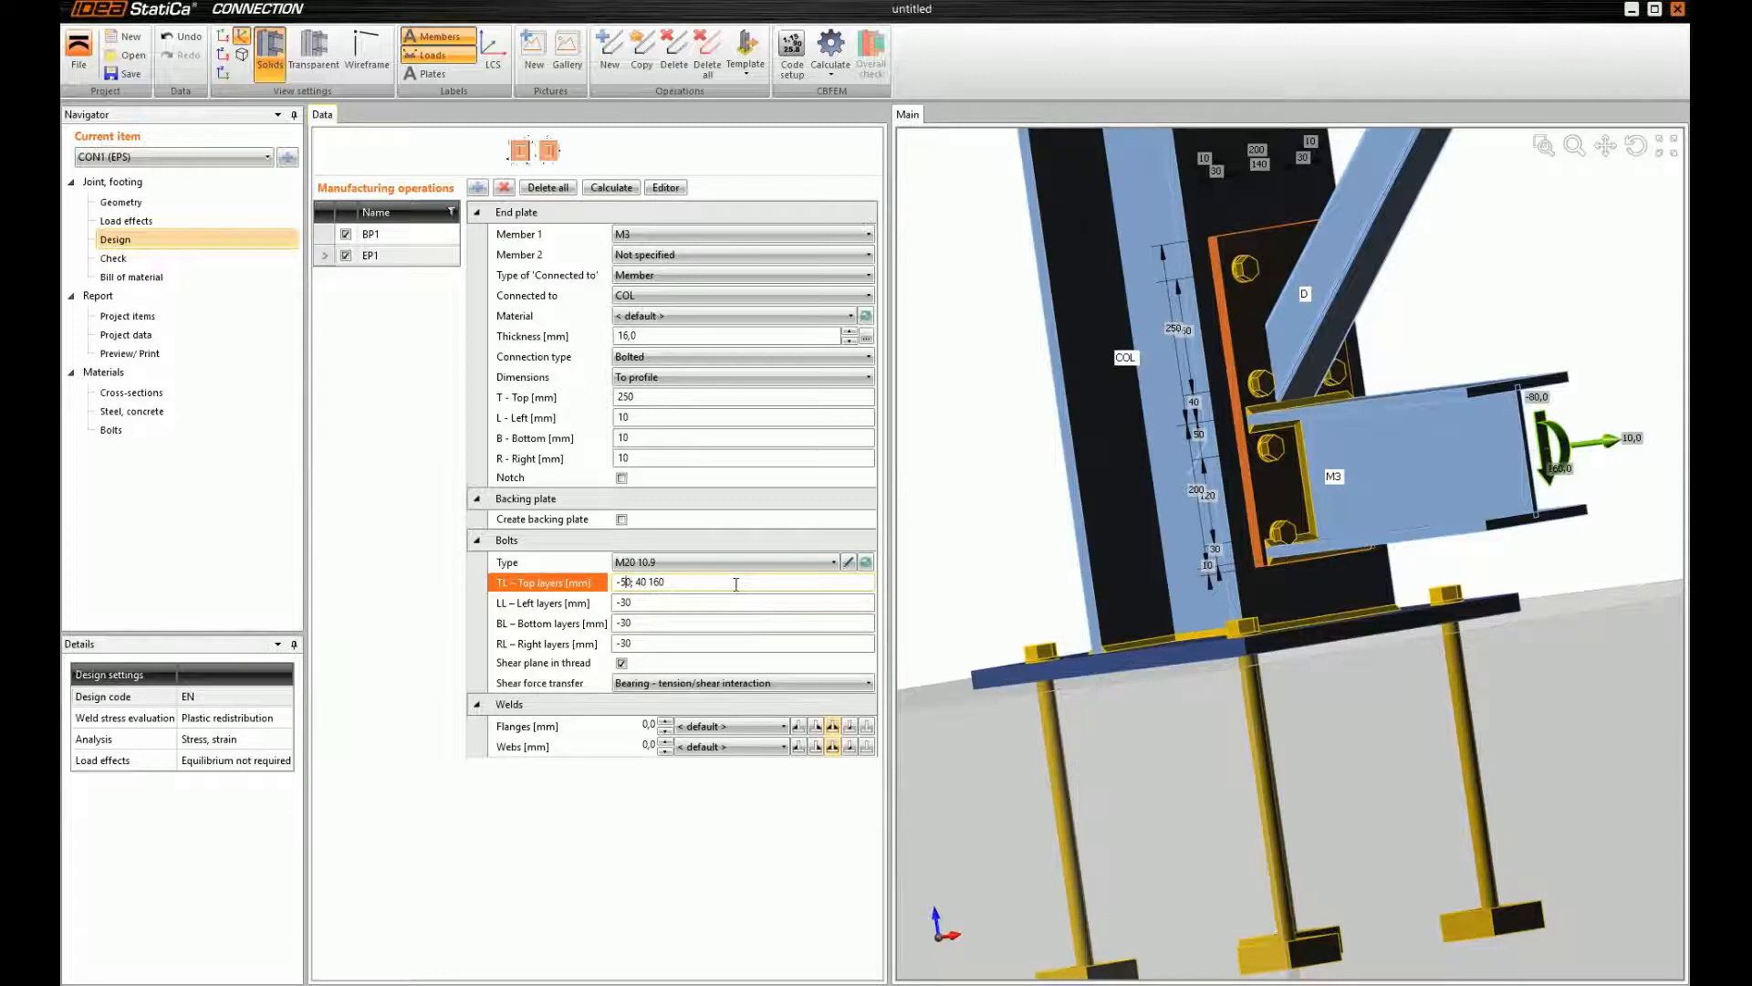
pyautogui.write('40')
pyautogui.press('Return')
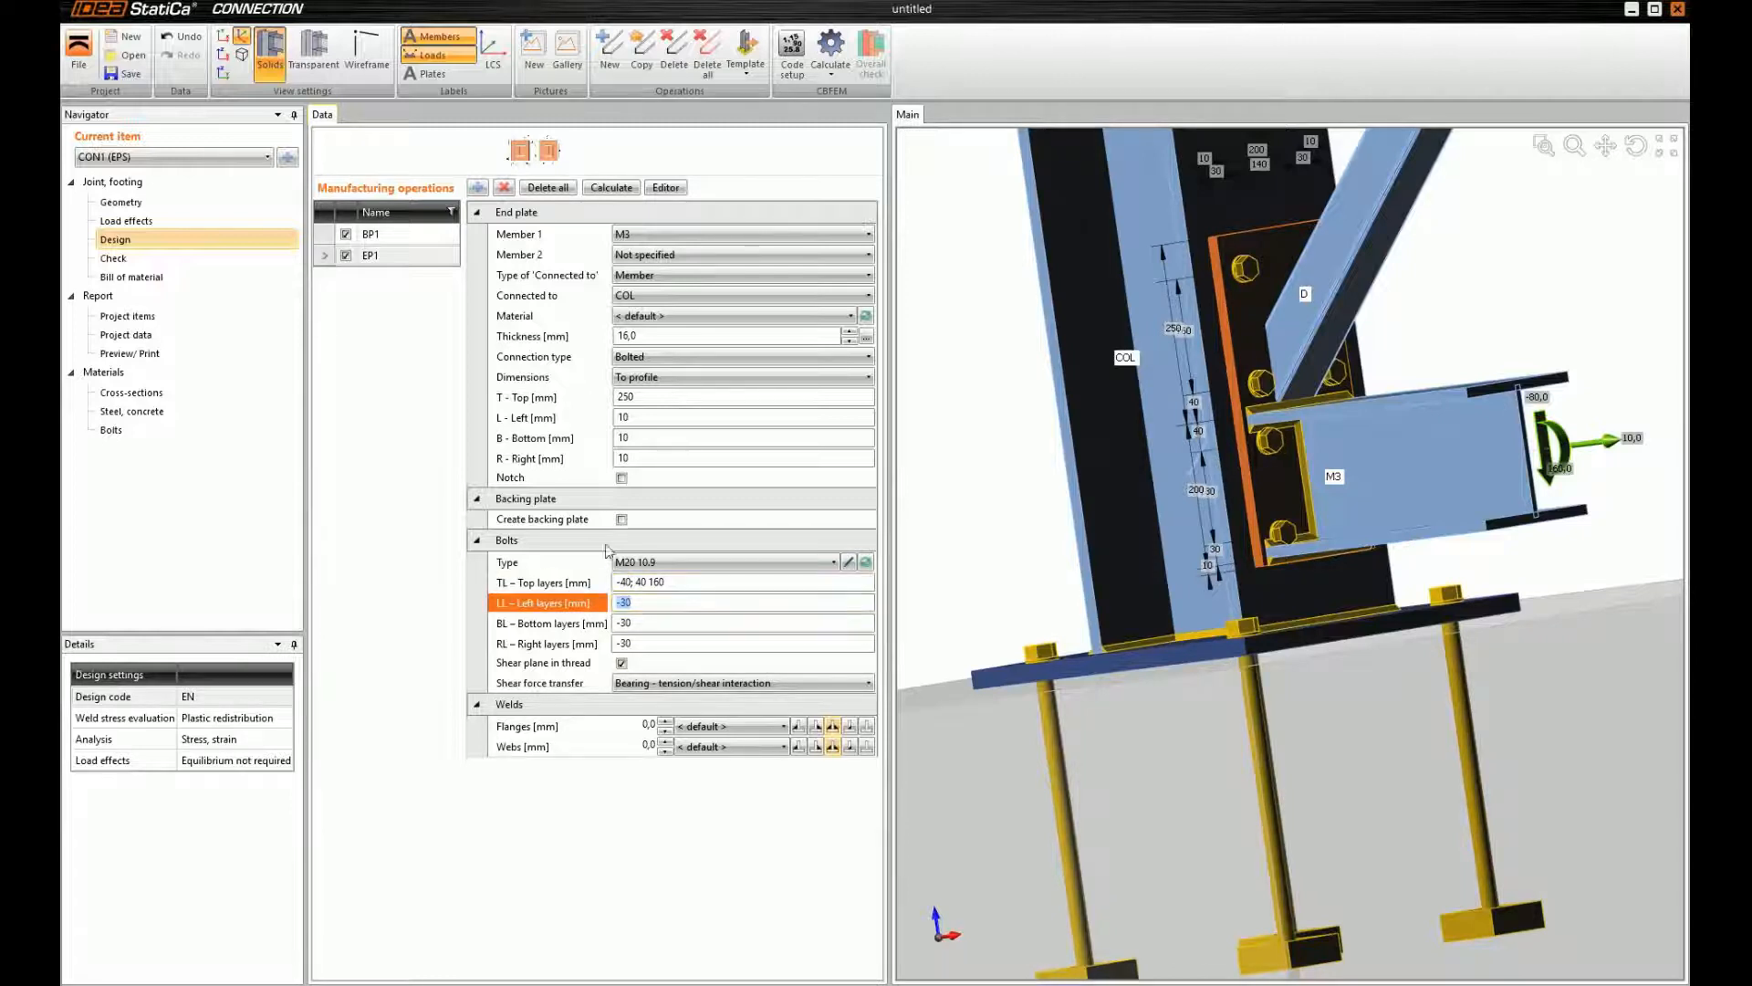
pyautogui.click(627, 581)
pyautogui.click(627, 581)
pyautogui.press('BackSpace')
pyautogui.write('5')
pyautogui.press('Return')
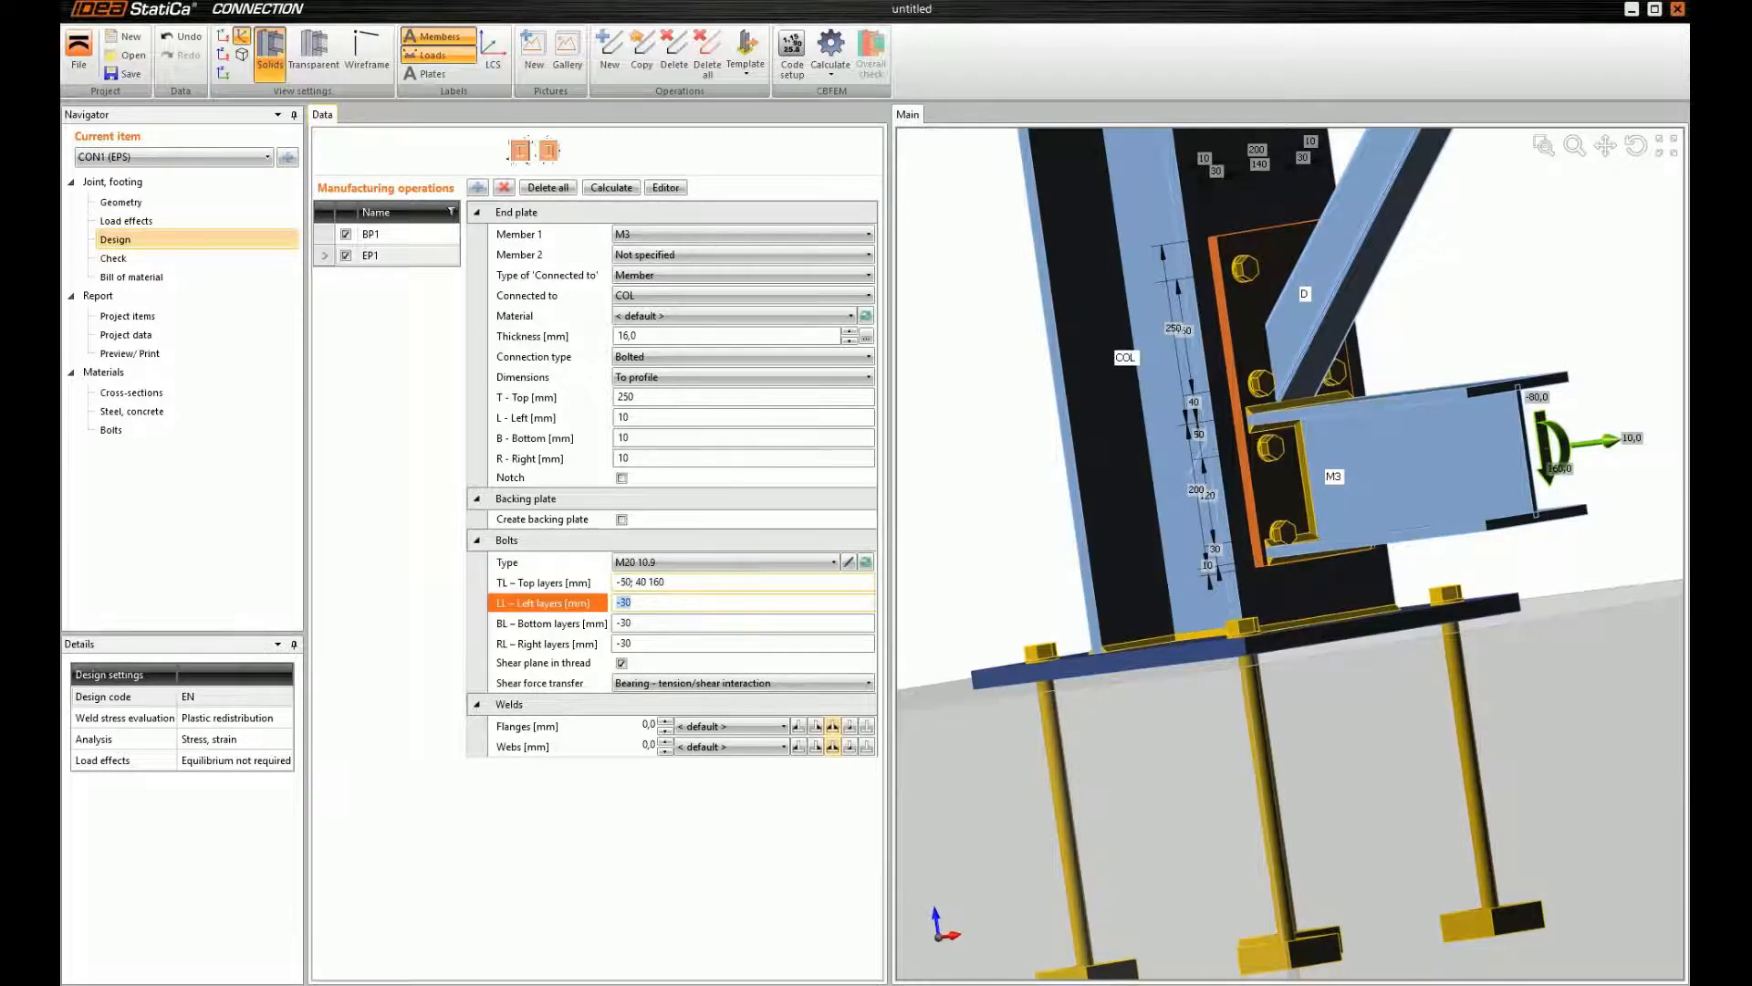
# Change the second and third values of the end plate's top bolt layers to 50 and 150
pyautogui.click(640, 584)
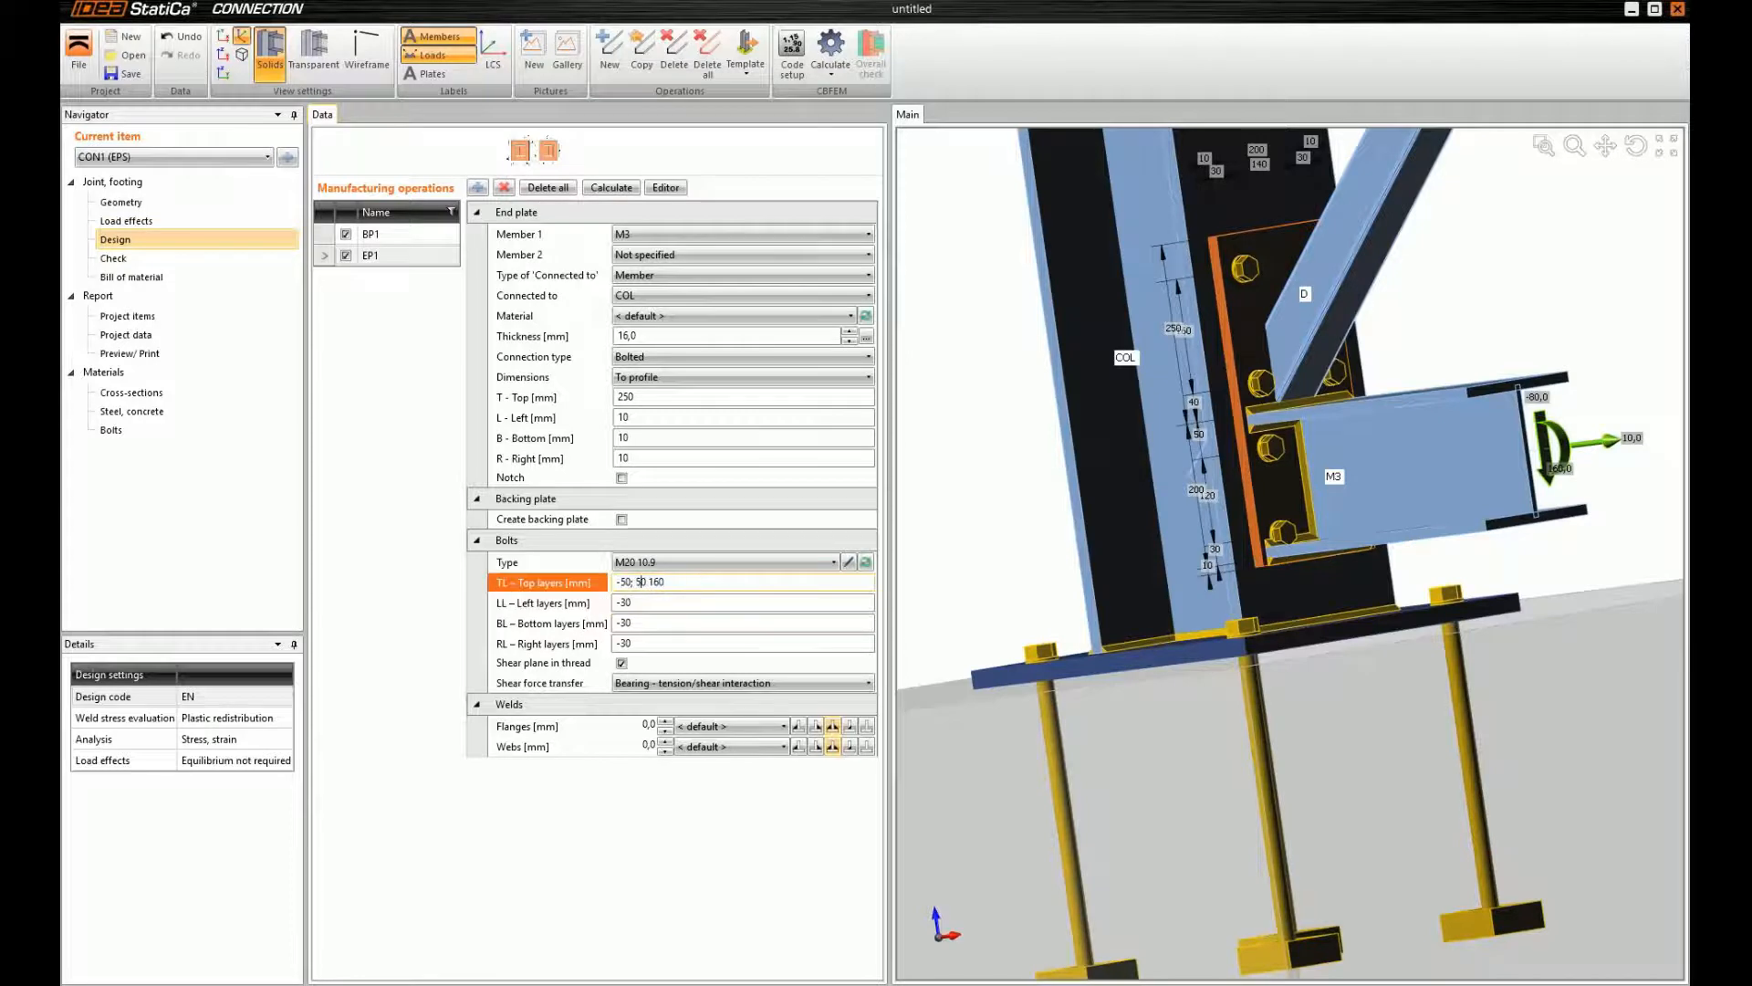
pyautogui.write('5')
pyautogui.press('Return')
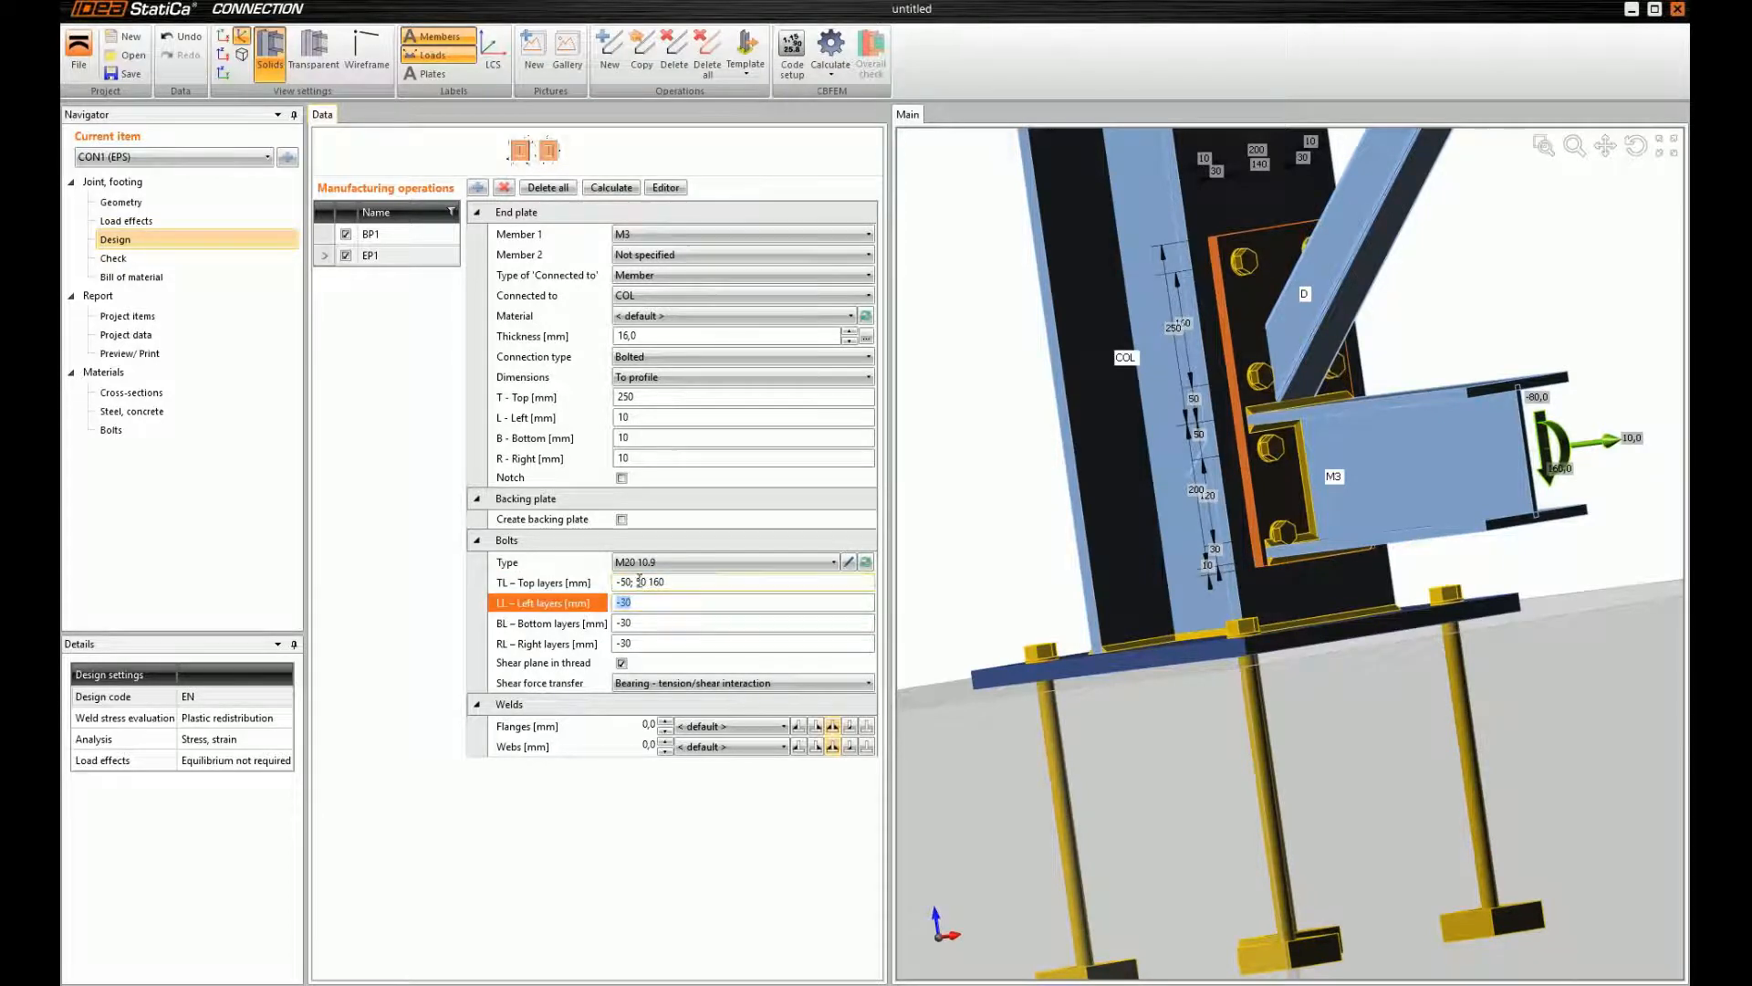
pyautogui.click(674, 581)
pyautogui.press('Return')
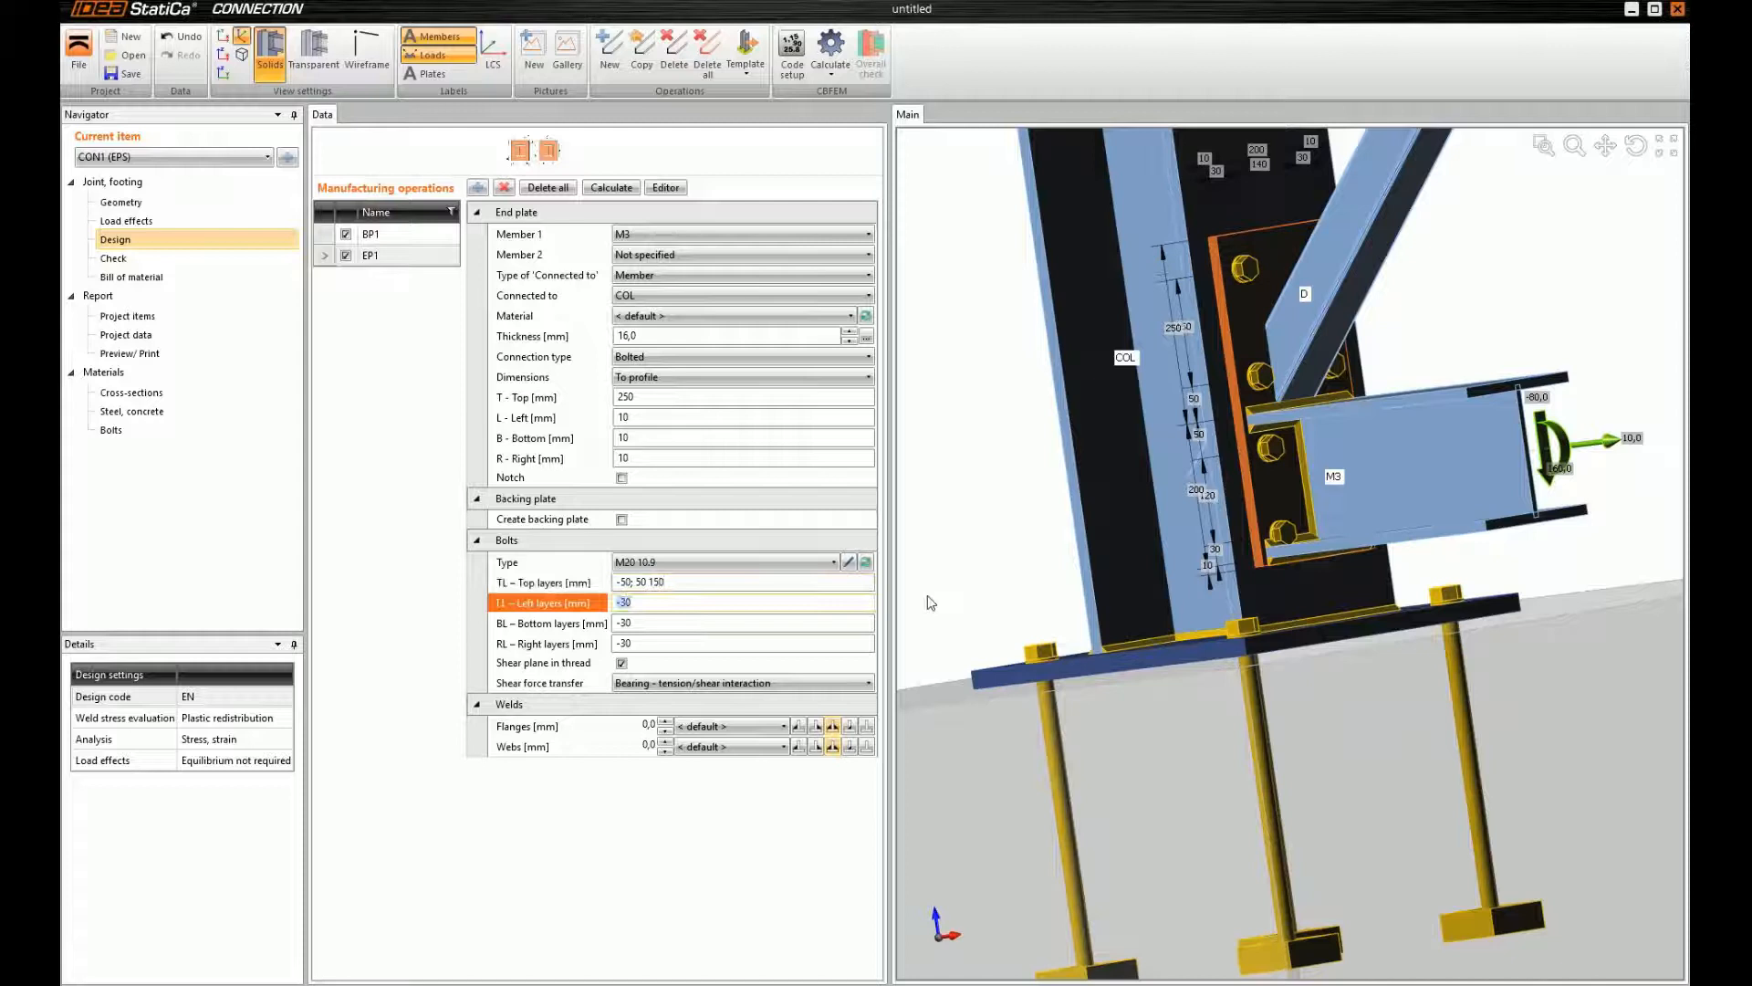
# Try -40 mm for the end plate's first top bolt layer again and return it to -50 mm
pyautogui.click(630, 581)
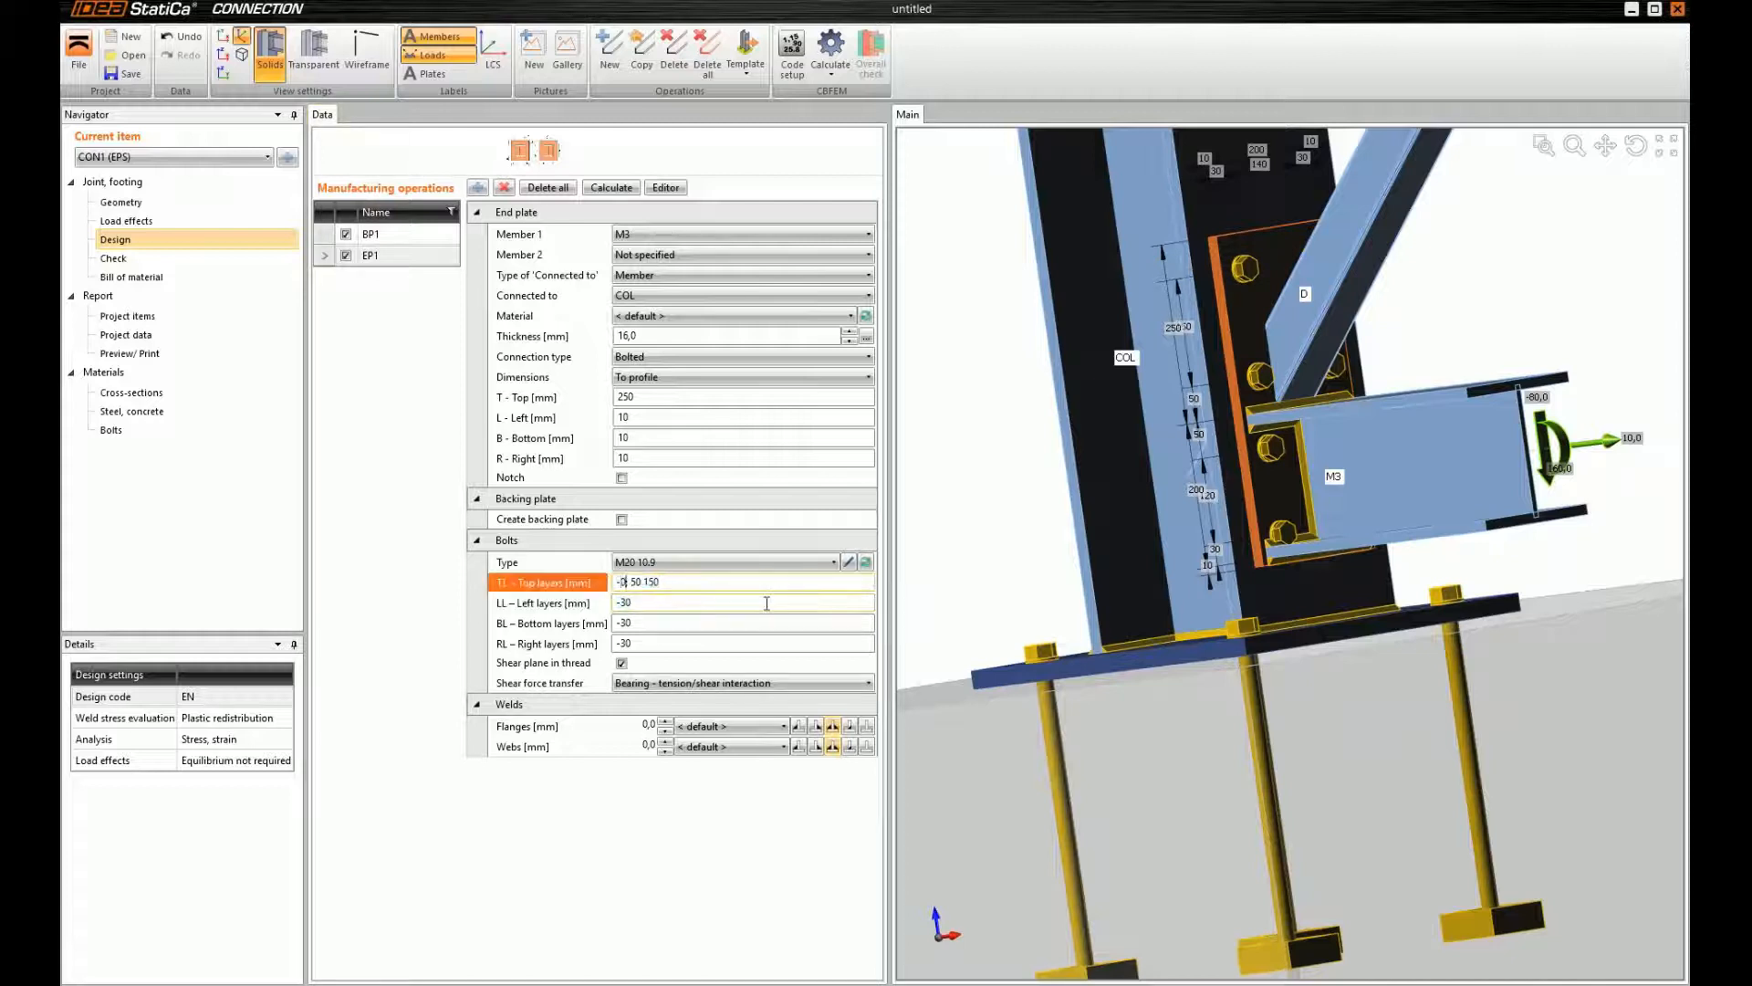
pyautogui.press('Return')
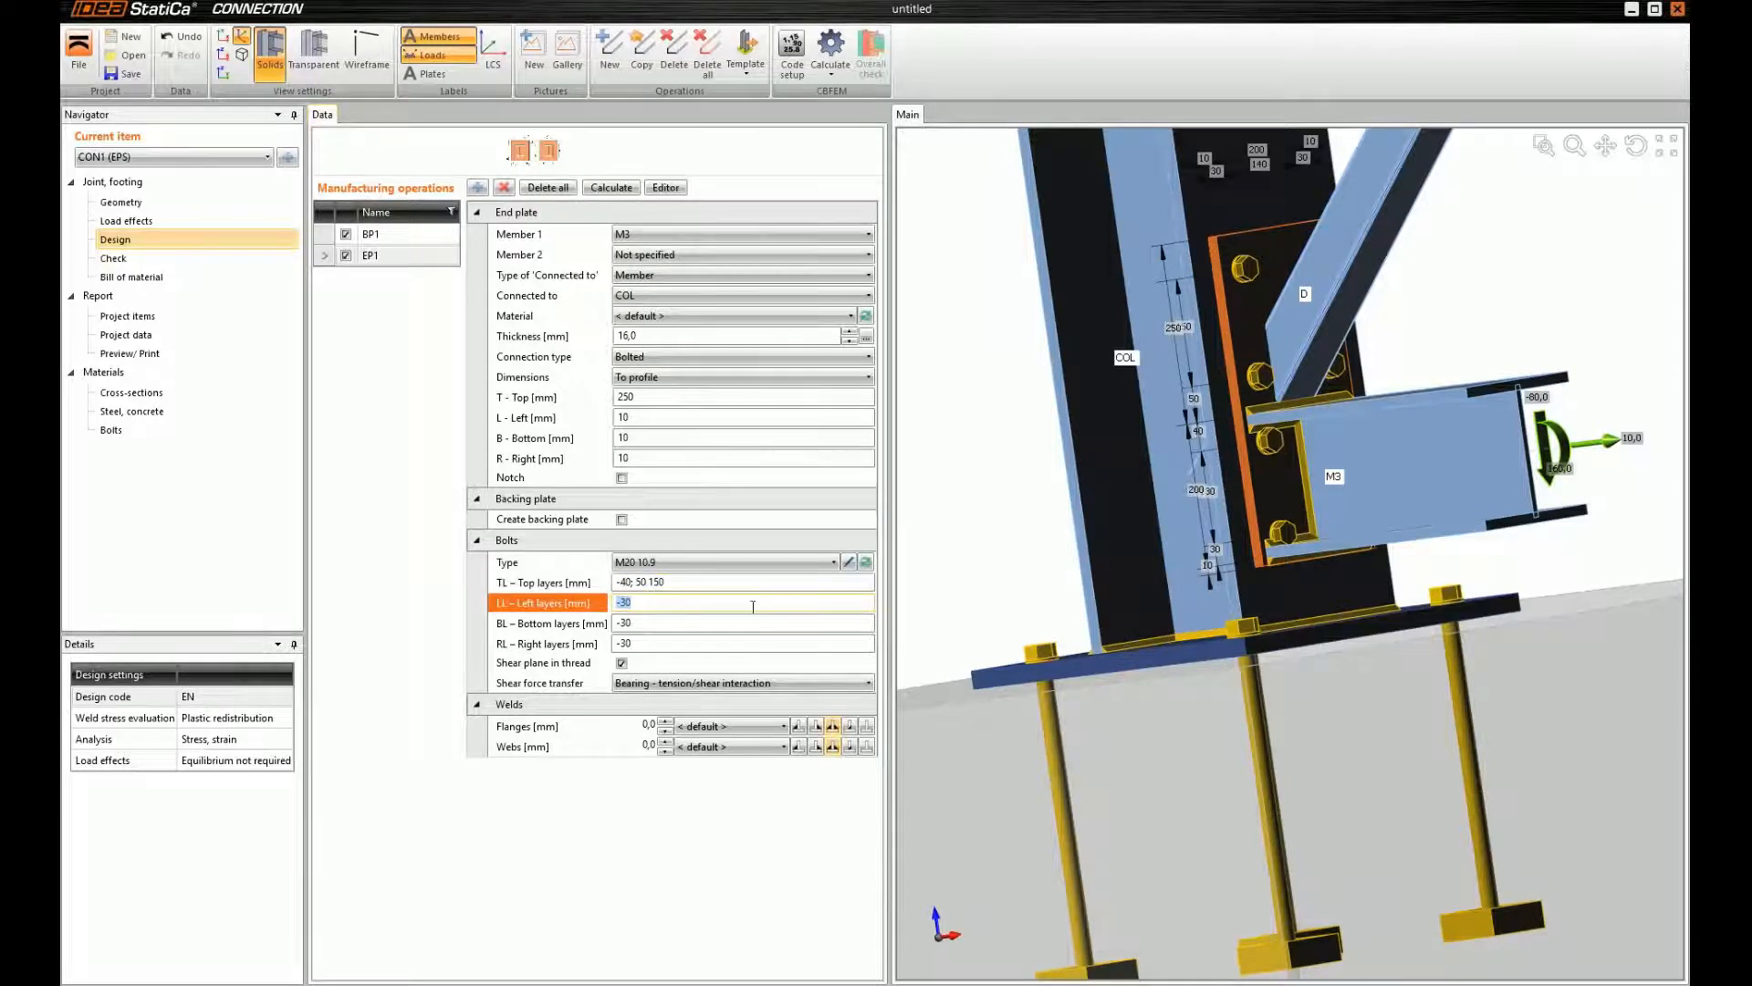
pyautogui.click(631, 582)
pyautogui.press('Return')
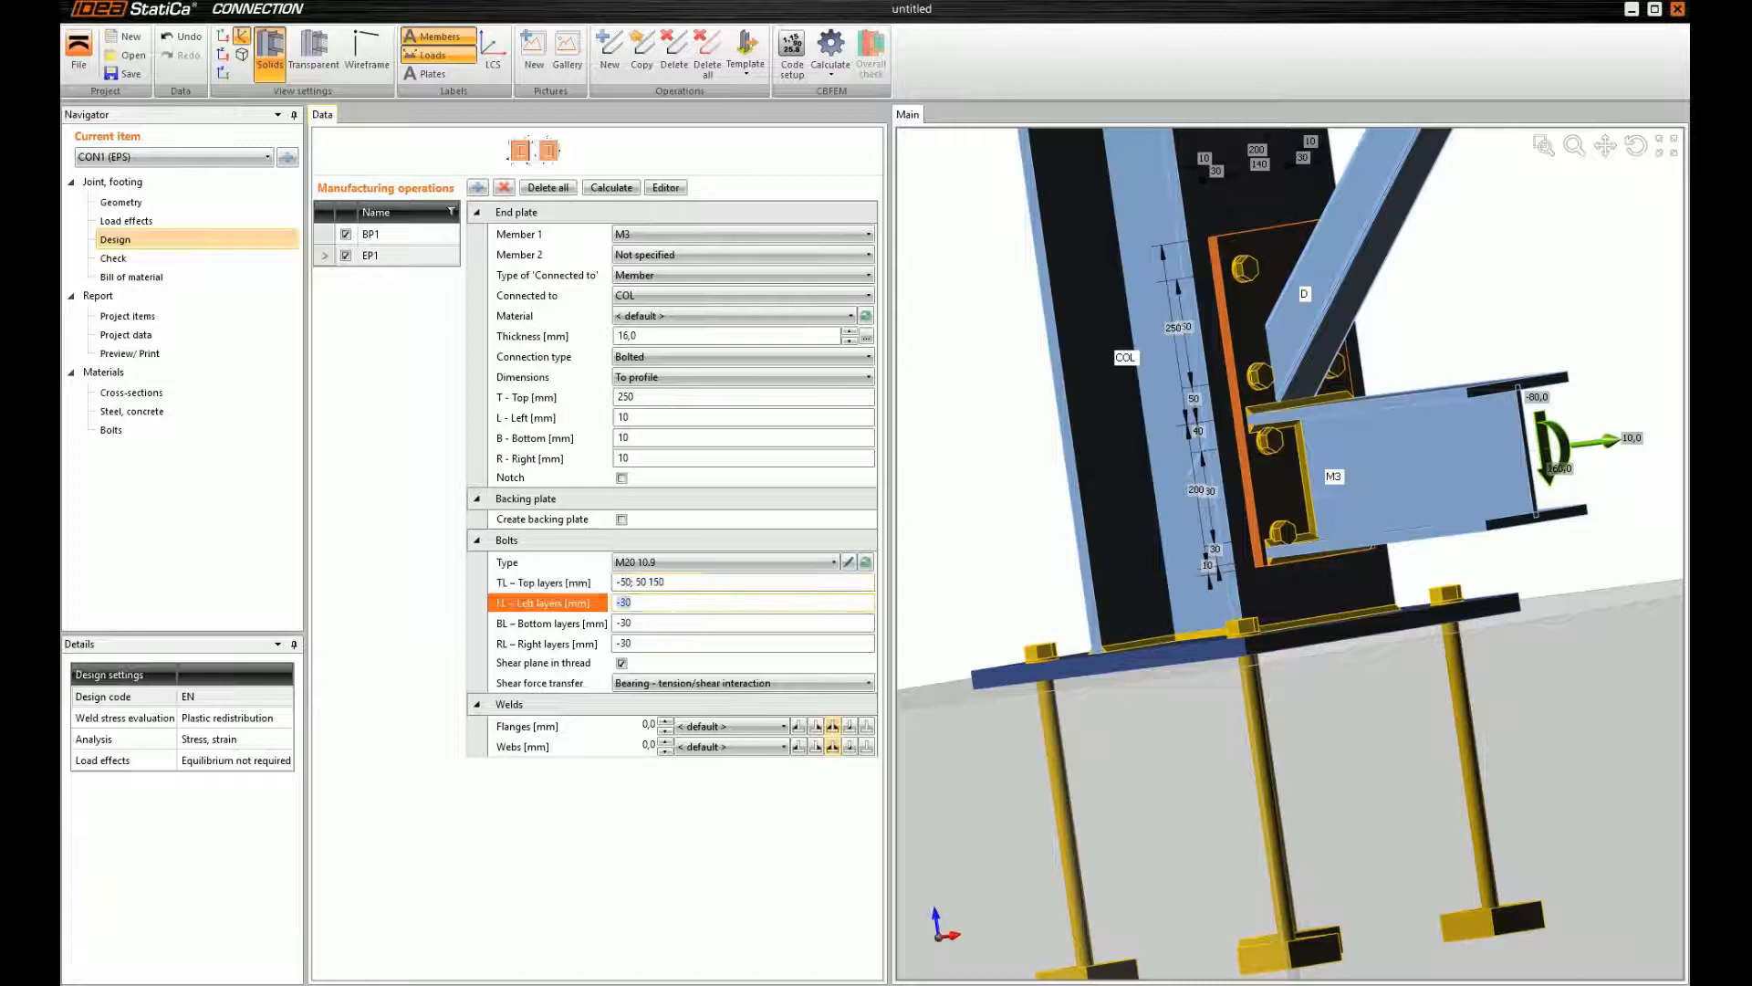
# Try 30 mm for the second value of the end plate's top bolt layers
pyautogui.write('30')
pyautogui.press('Return')
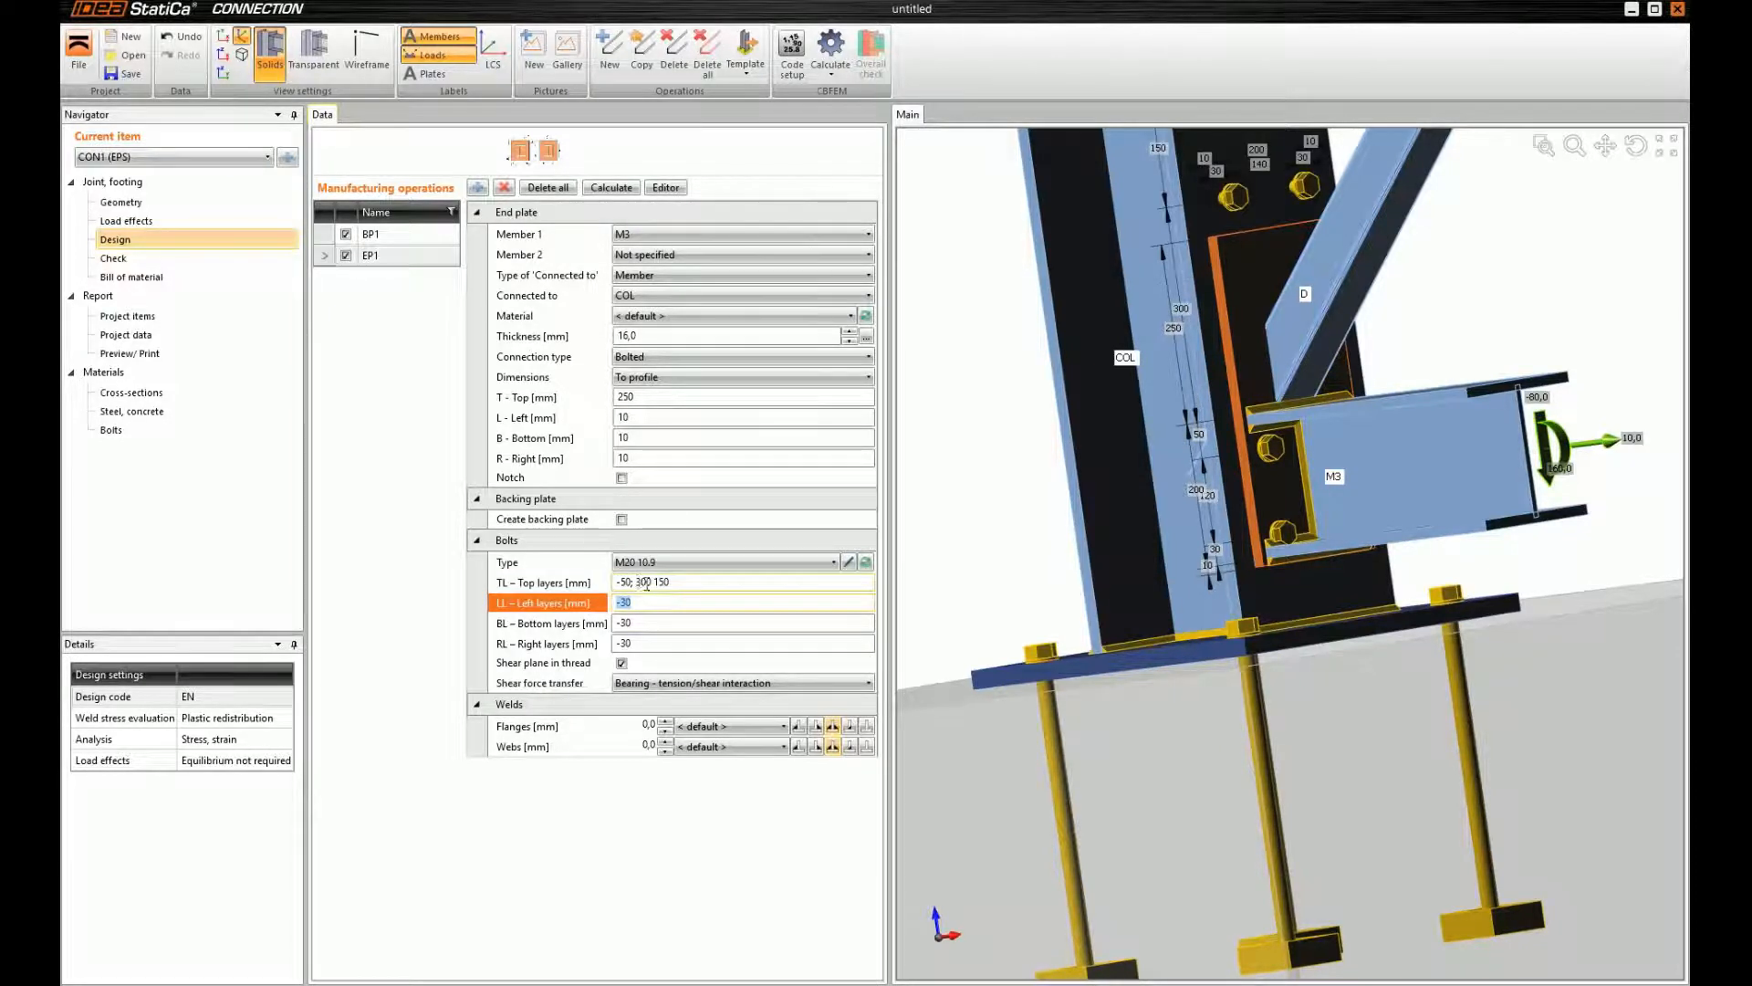
pyautogui.click(646, 584)
pyautogui.press('BackSpace')
pyautogui.press('Return')
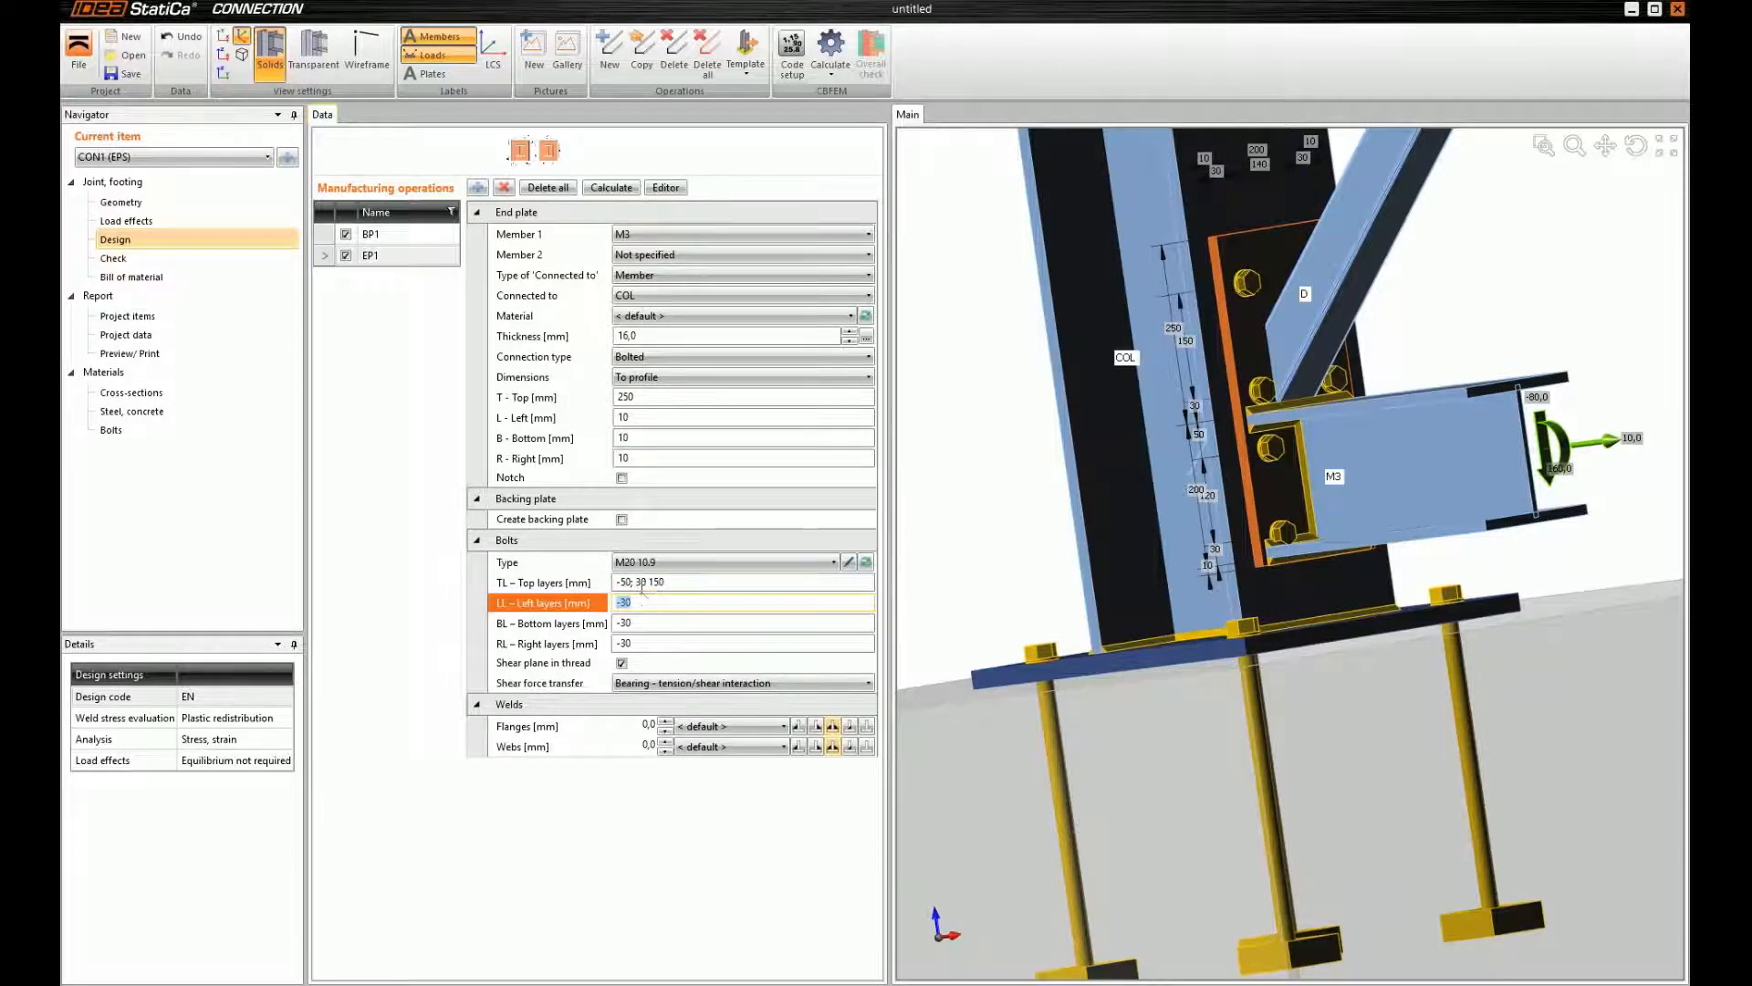
# Set the second value of the end plate's top bolt layers to 40 mm and its bottom layers to -50 mm
pyautogui.click(642, 584)
pyautogui.write('40')
pyautogui.press('Return')
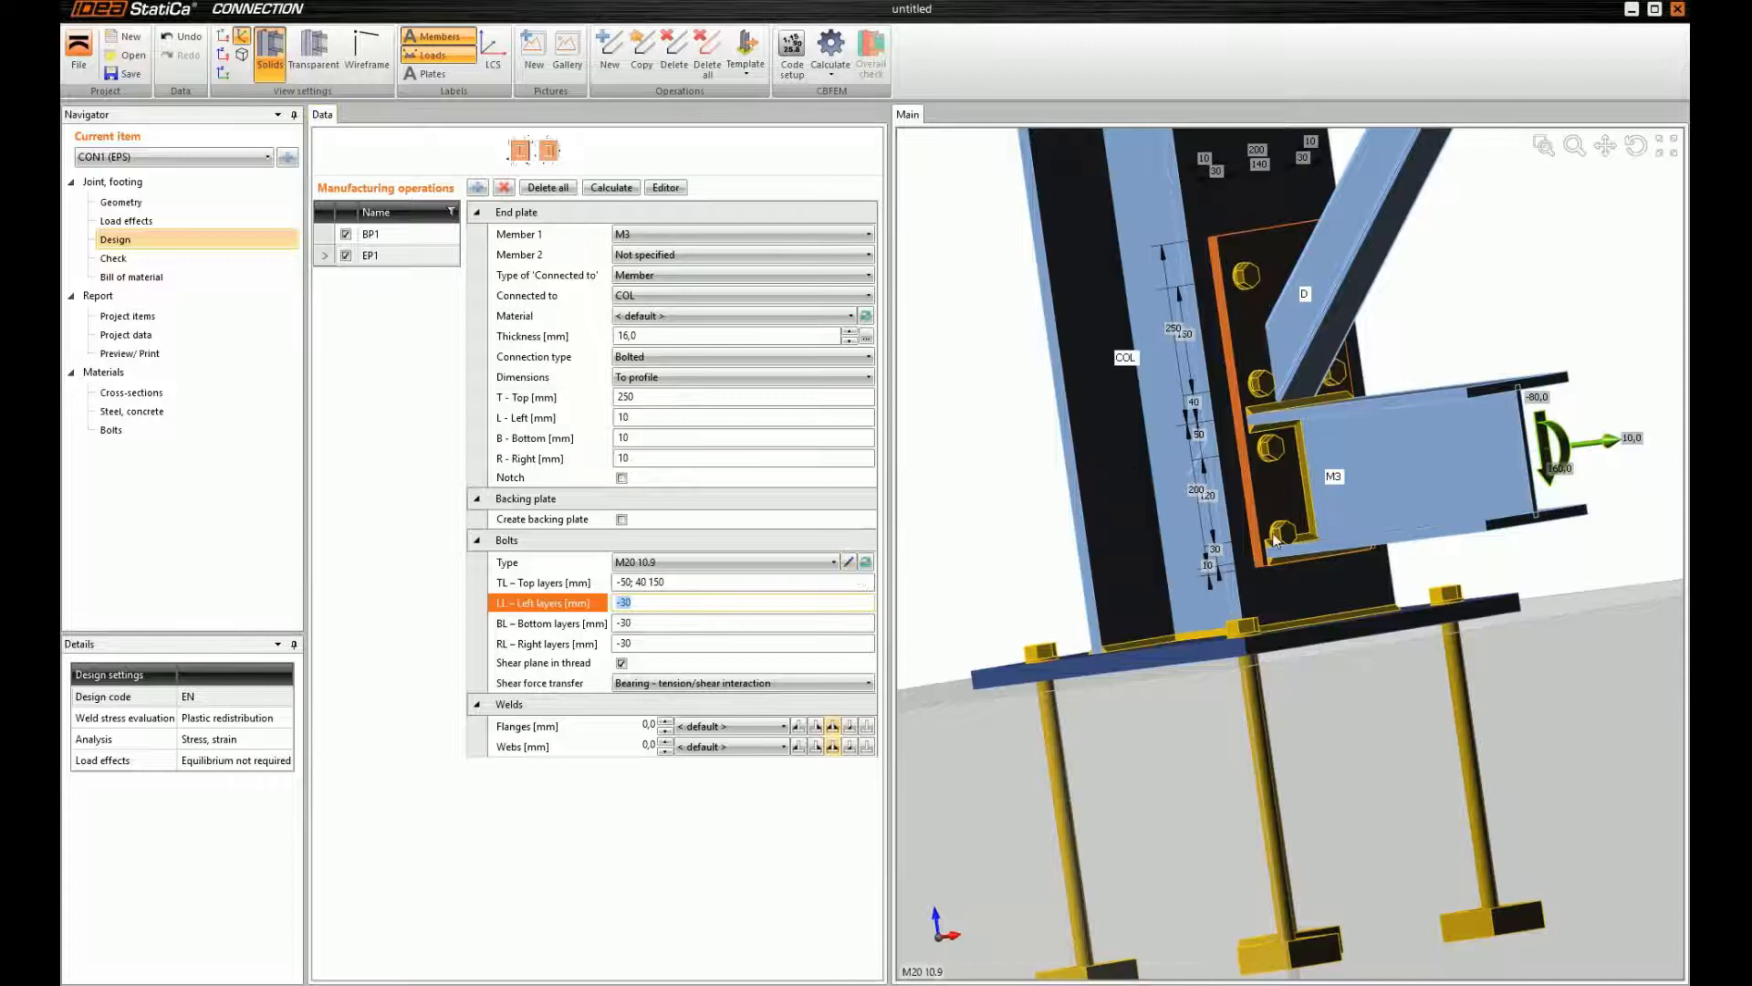
pyautogui.moveTo(1278, 487)
pyautogui.mouseDown(button='right')
pyautogui.moveTo(1311, 477)
pyautogui.moveTo(1186, 548)
pyautogui.moveTo(1301, 508)
pyautogui.mouseUp(button='right')
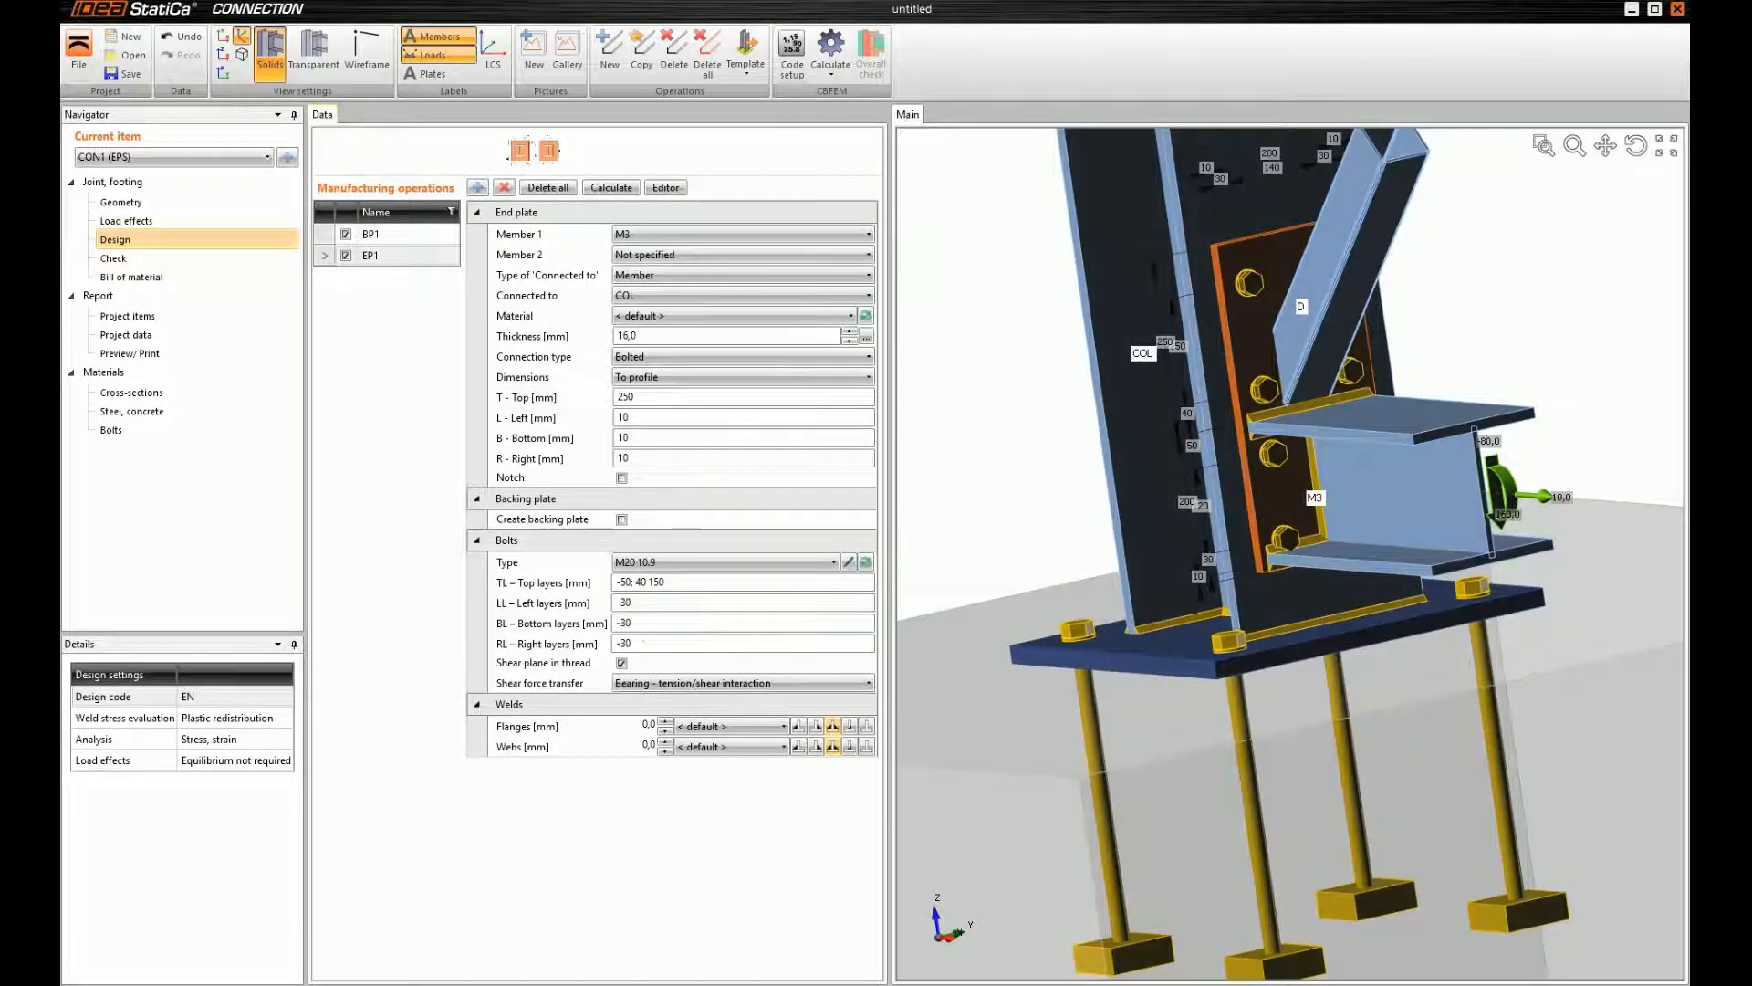
pyautogui.click(658, 622)
pyautogui.press('Tab')
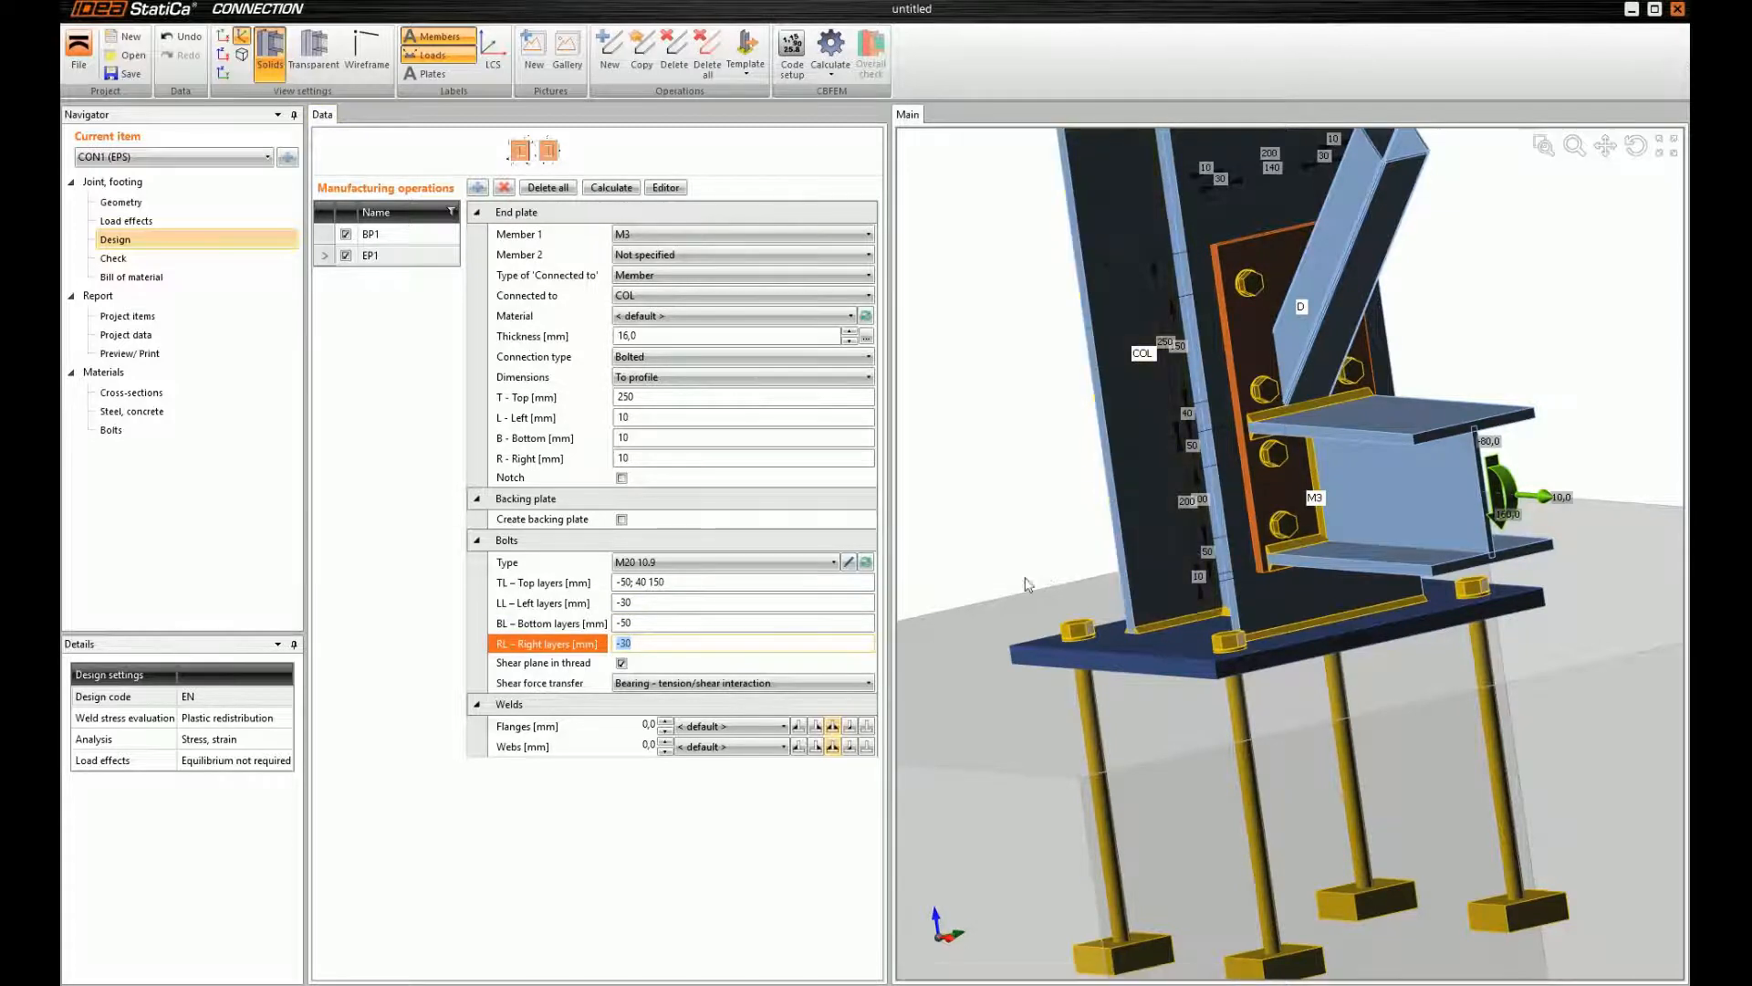
# Set the end plate's flange and web welds to 6 mm
pyautogui.click(647, 725)
pyautogui.write('6')
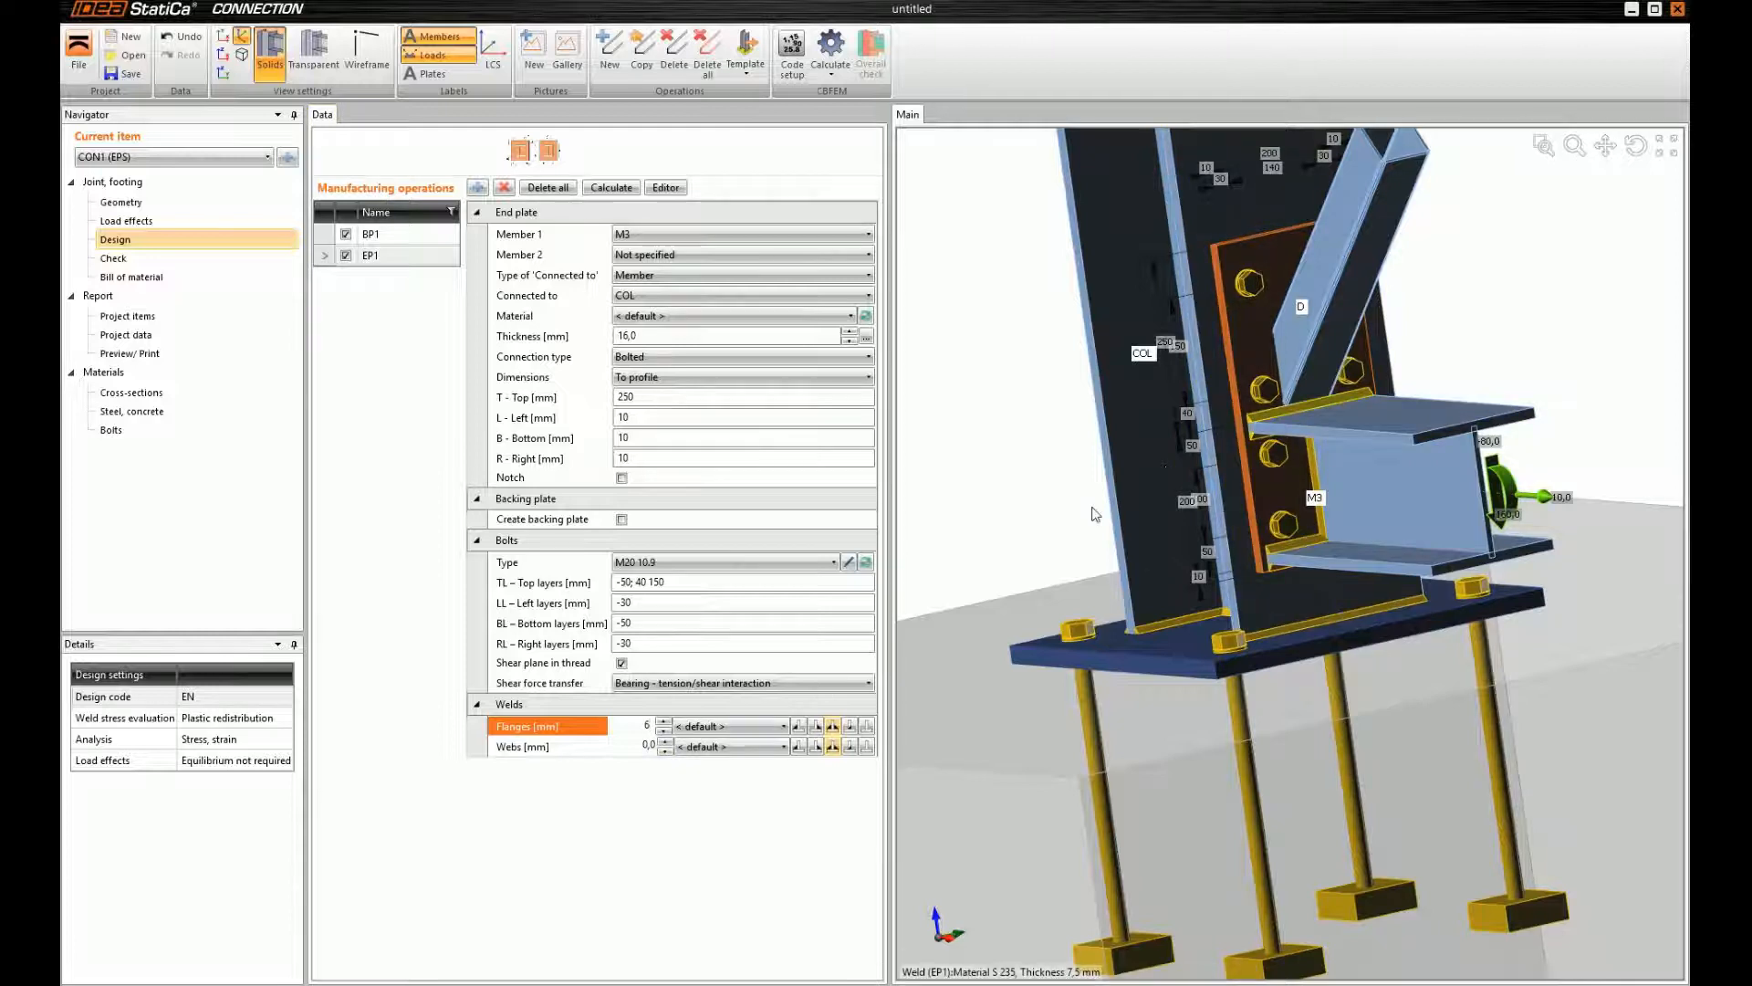
pyautogui.click(650, 745)
pyautogui.write('6')
pyautogui.press('Return')
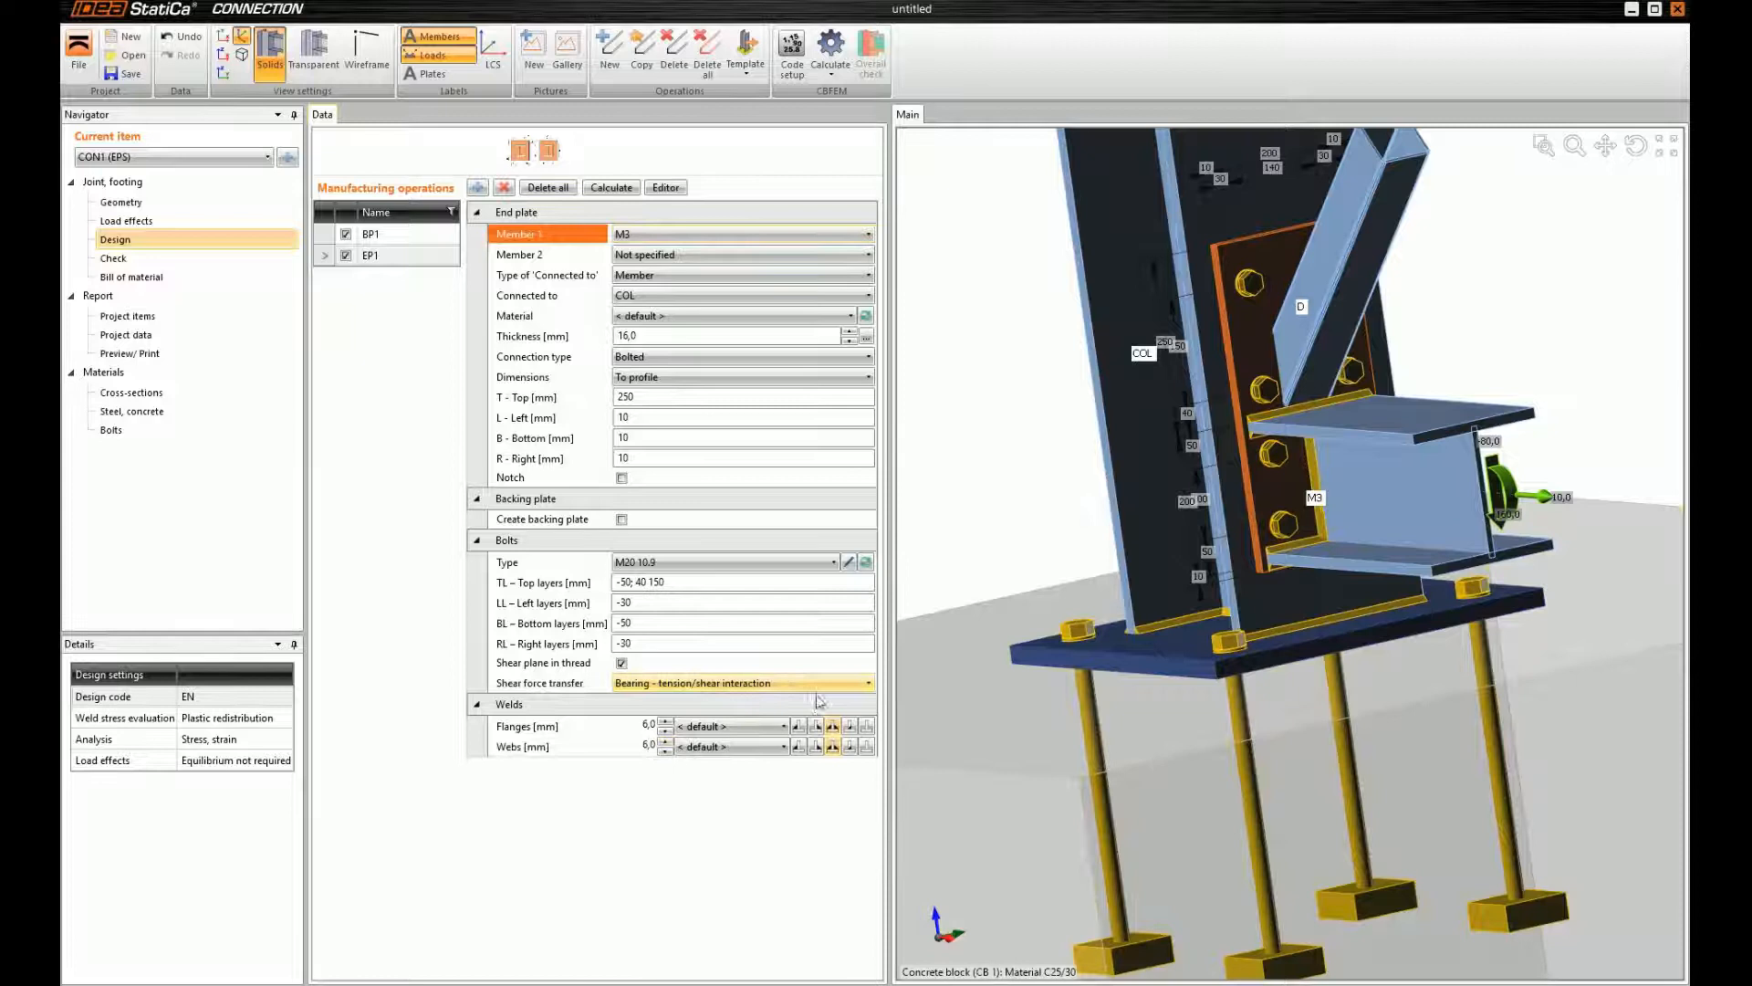
# Try other weld types for the end plate's flanges and return them to a double fillet weld
pyautogui.moveTo(1181, 556)
pyautogui.mouseDown(button='right')
pyautogui.moveTo(1110, 559)
pyautogui.moveTo(1194, 554)
pyautogui.mouseUp(button='right')
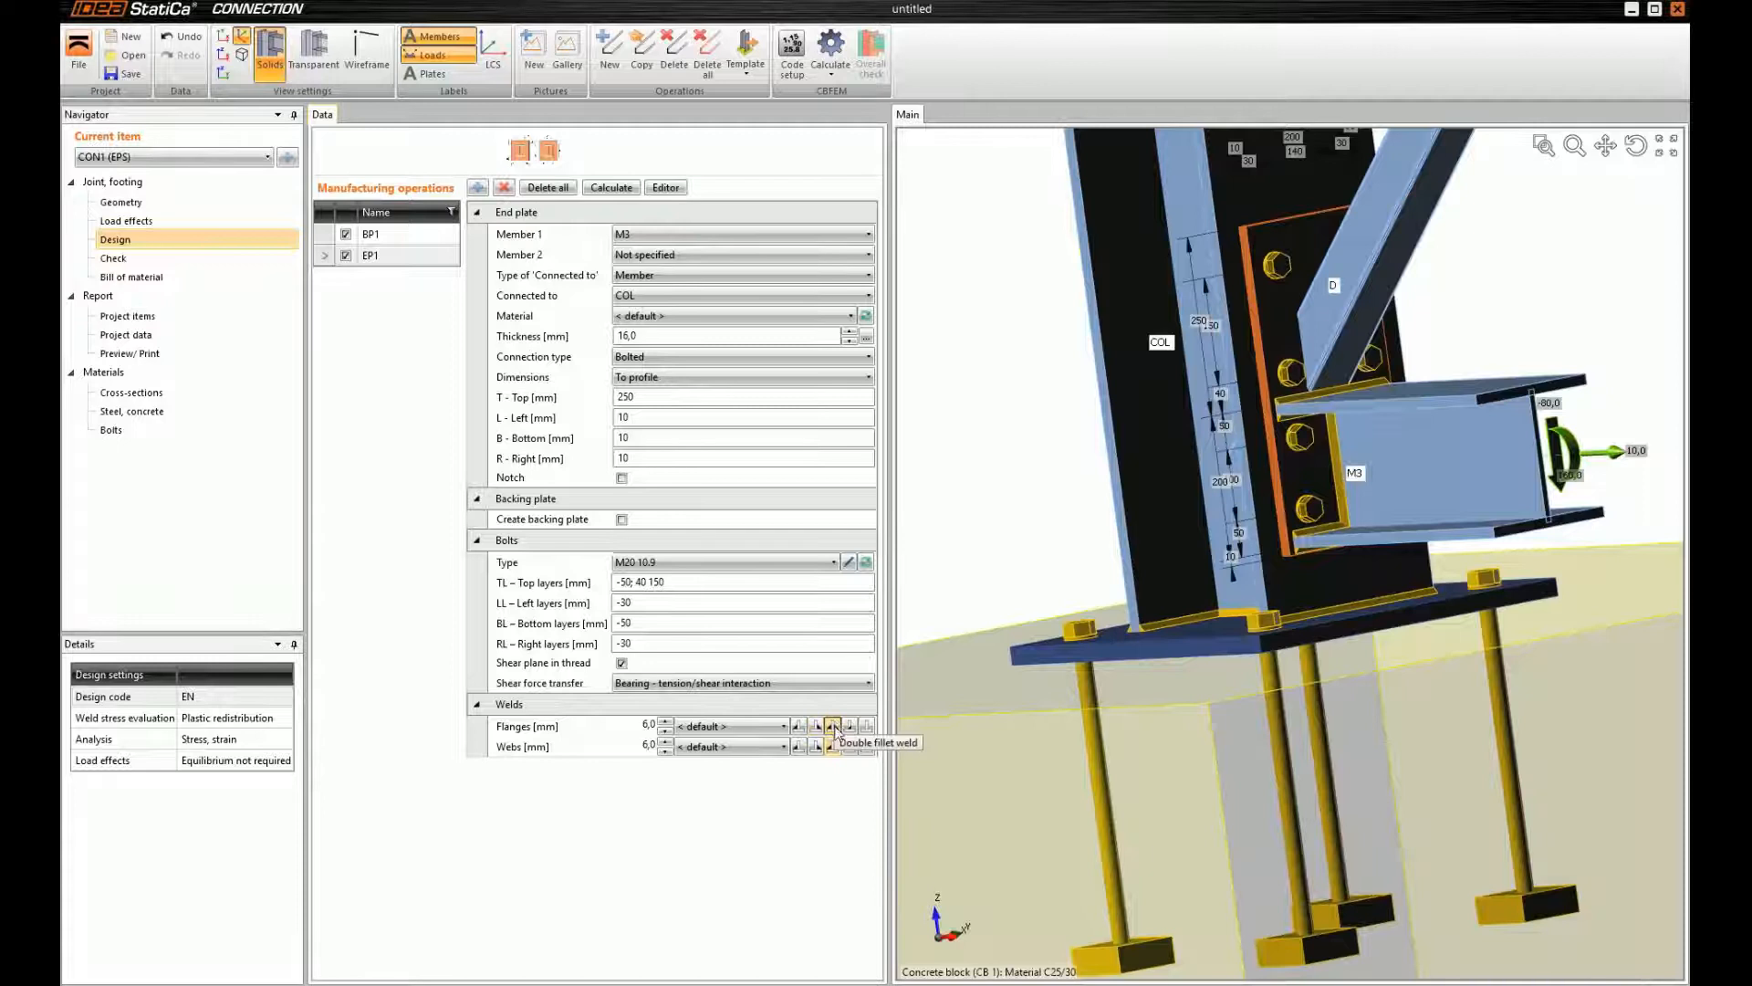
pyautogui.click(833, 727)
pyautogui.click(800, 726)
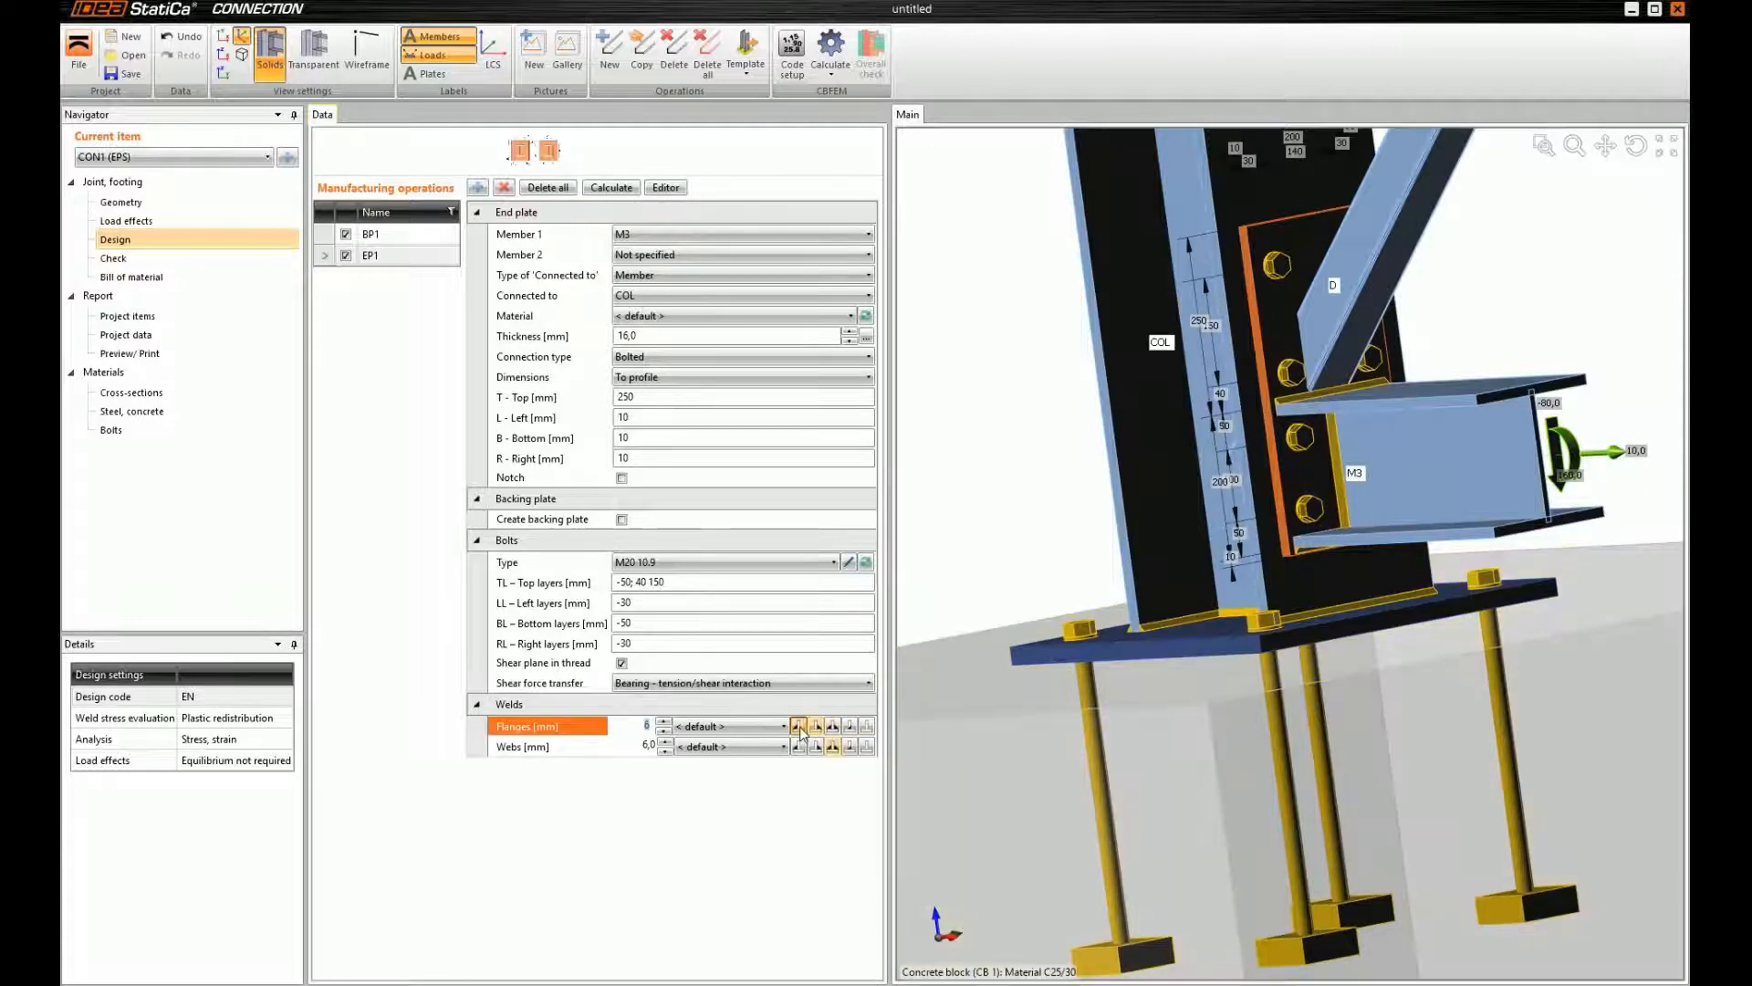
pyautogui.click(851, 727)
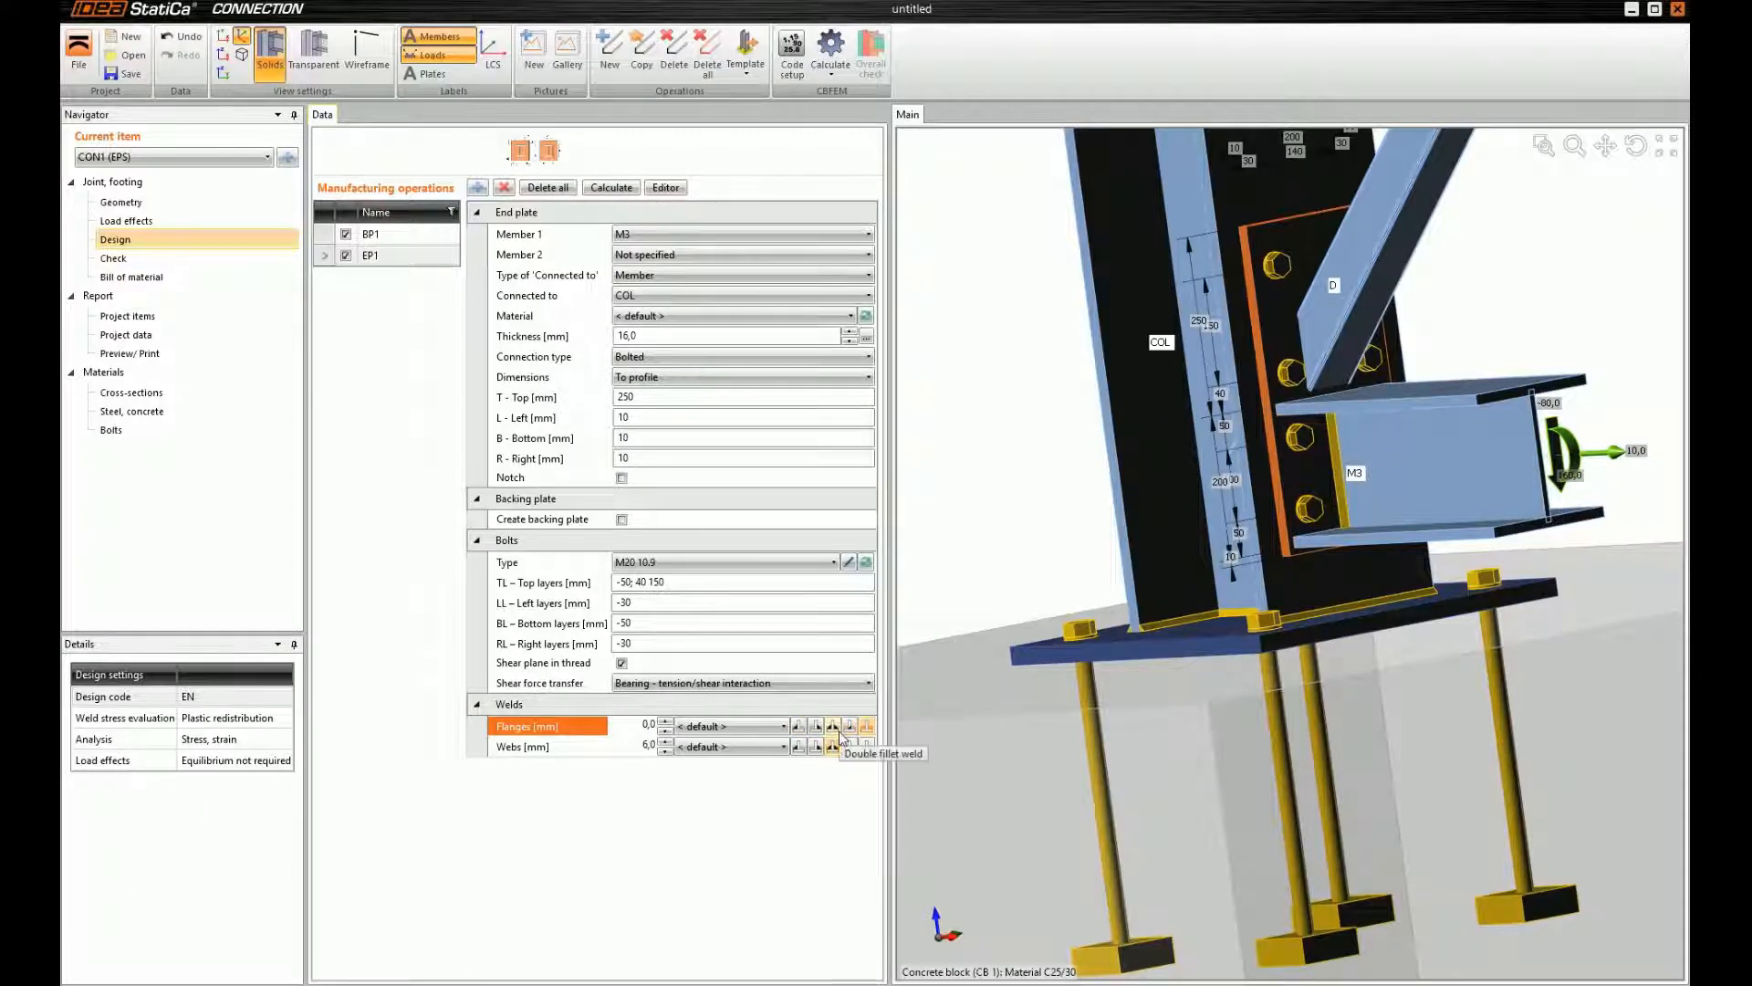
pyautogui.click(837, 731)
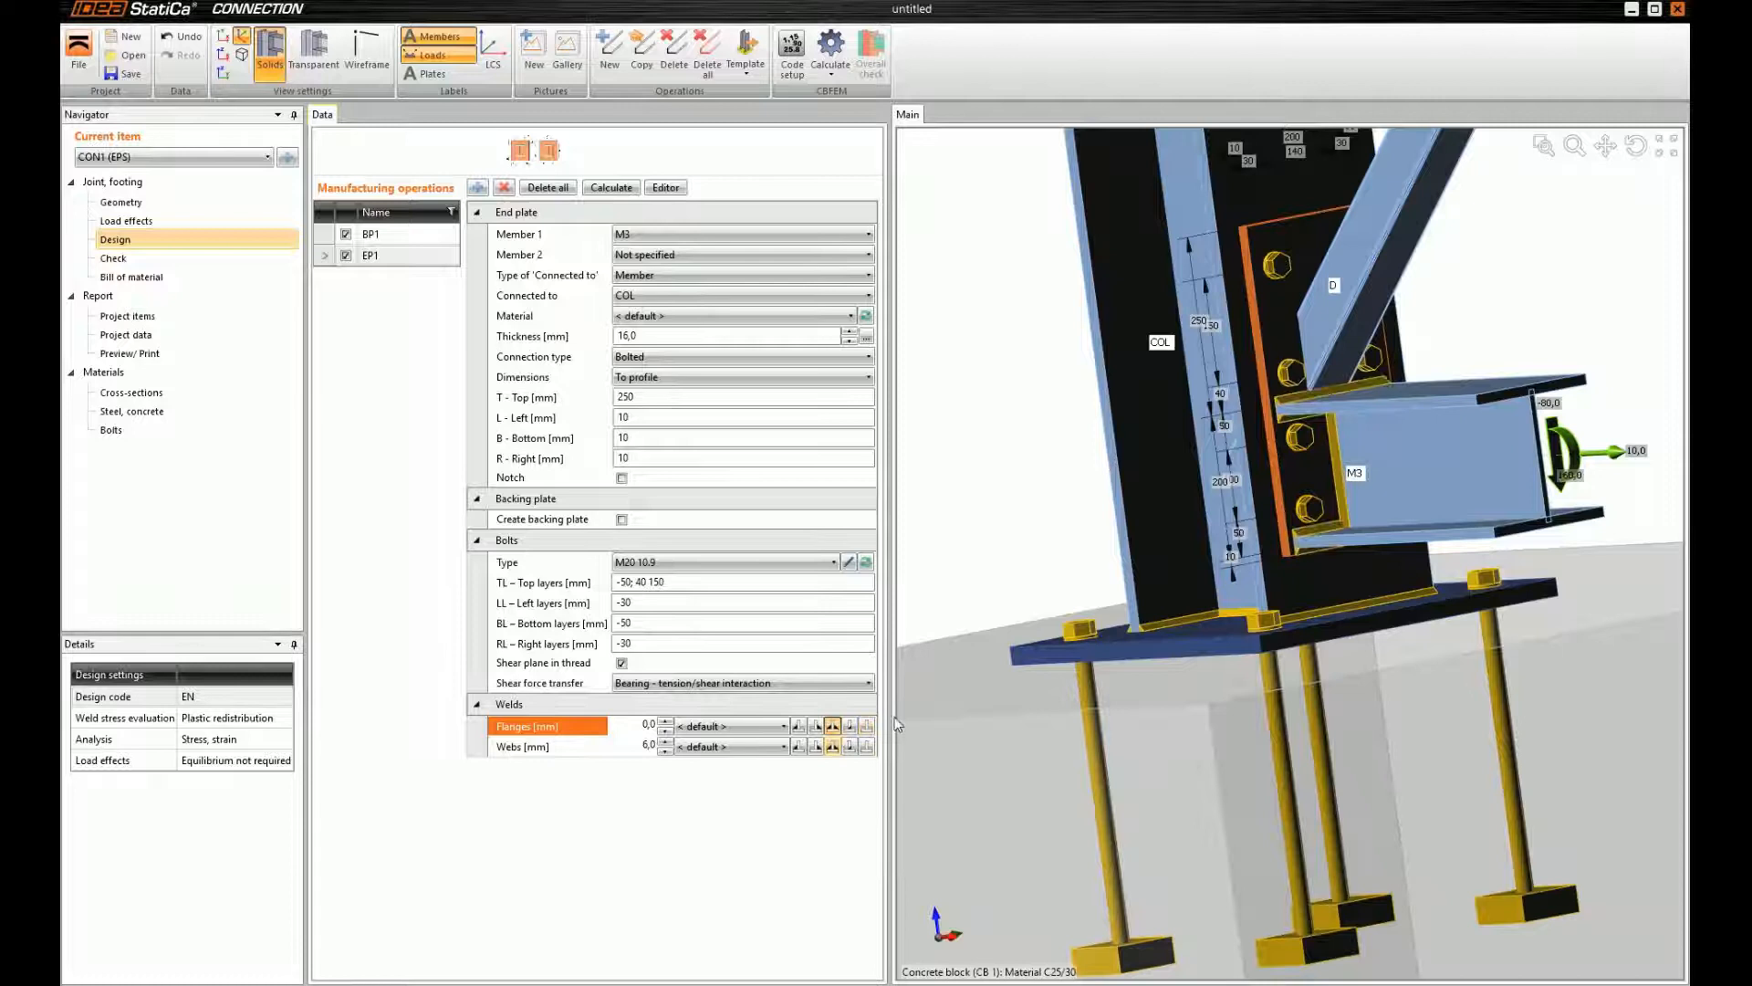
# Add a connecting plate operation and assign diagonal D as its member
pyautogui.scroll(-3, 1201, 517)
pyautogui.keyDown('ctrl'); pyautogui.moveTo(1252, 422); pyautogui.dragTo(1279, 467, button='middle'); pyautogui.keyUp('ctrl')
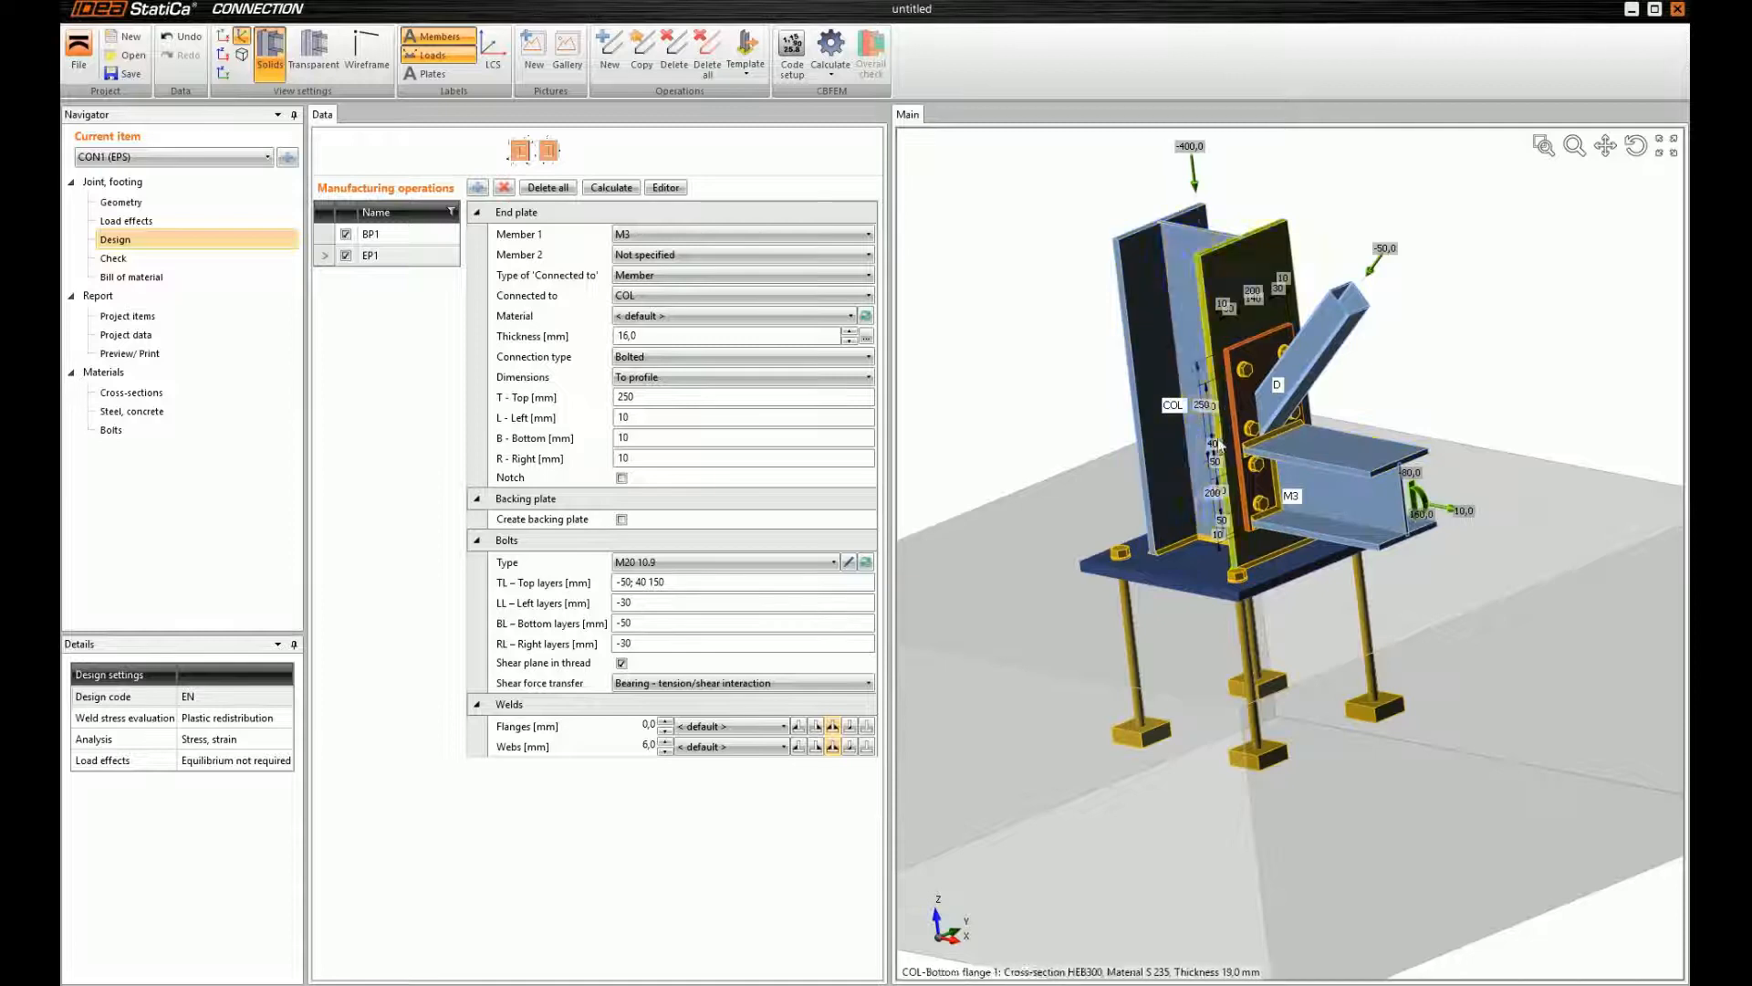
pyautogui.scroll(5, 1213, 377)
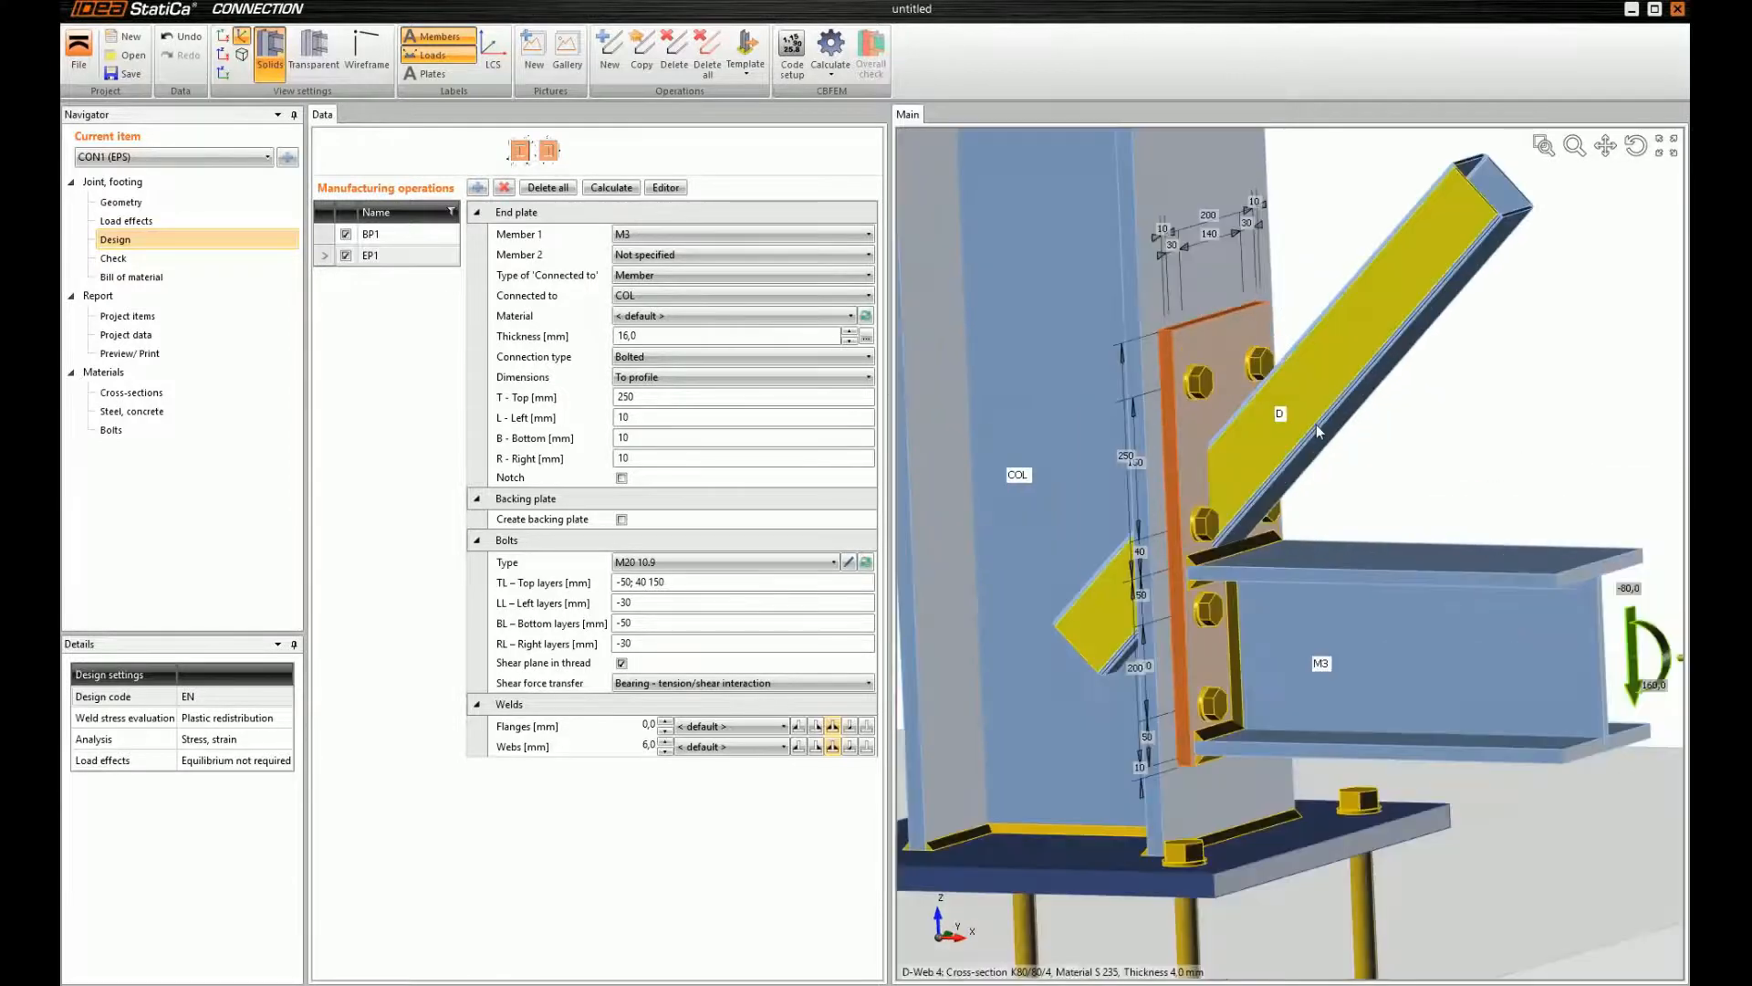
pyautogui.scroll(-3, 1292, 414)
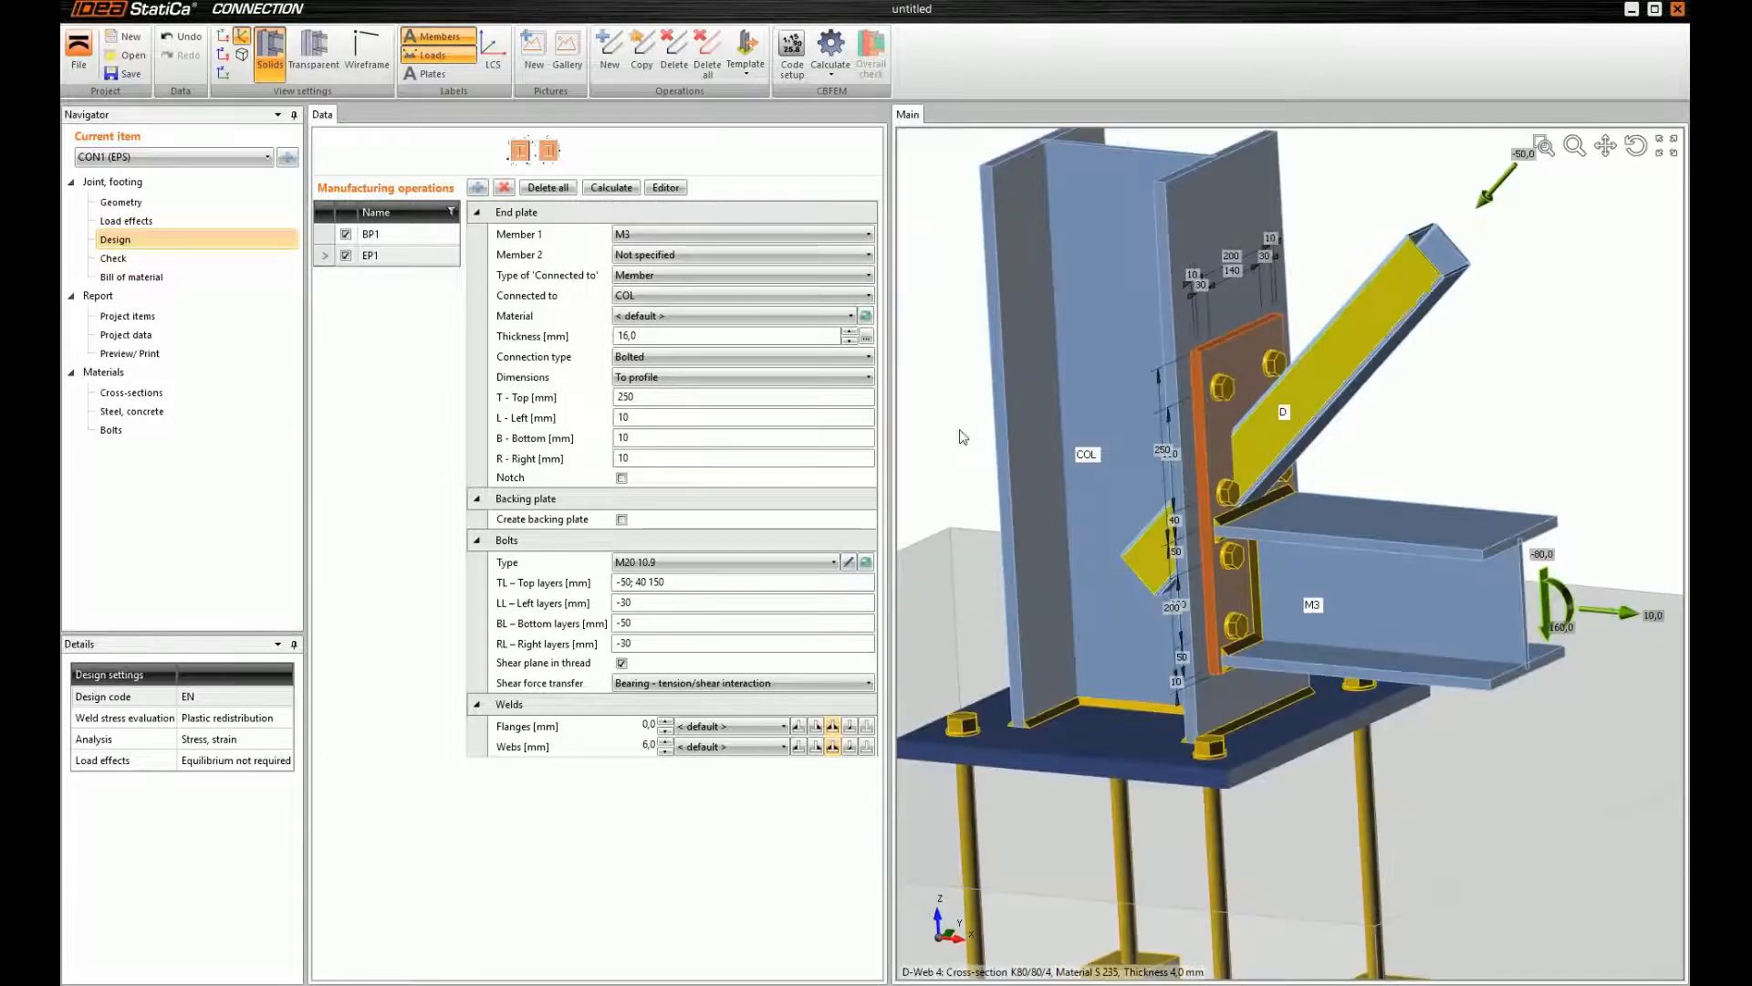
pyautogui.click(478, 188)
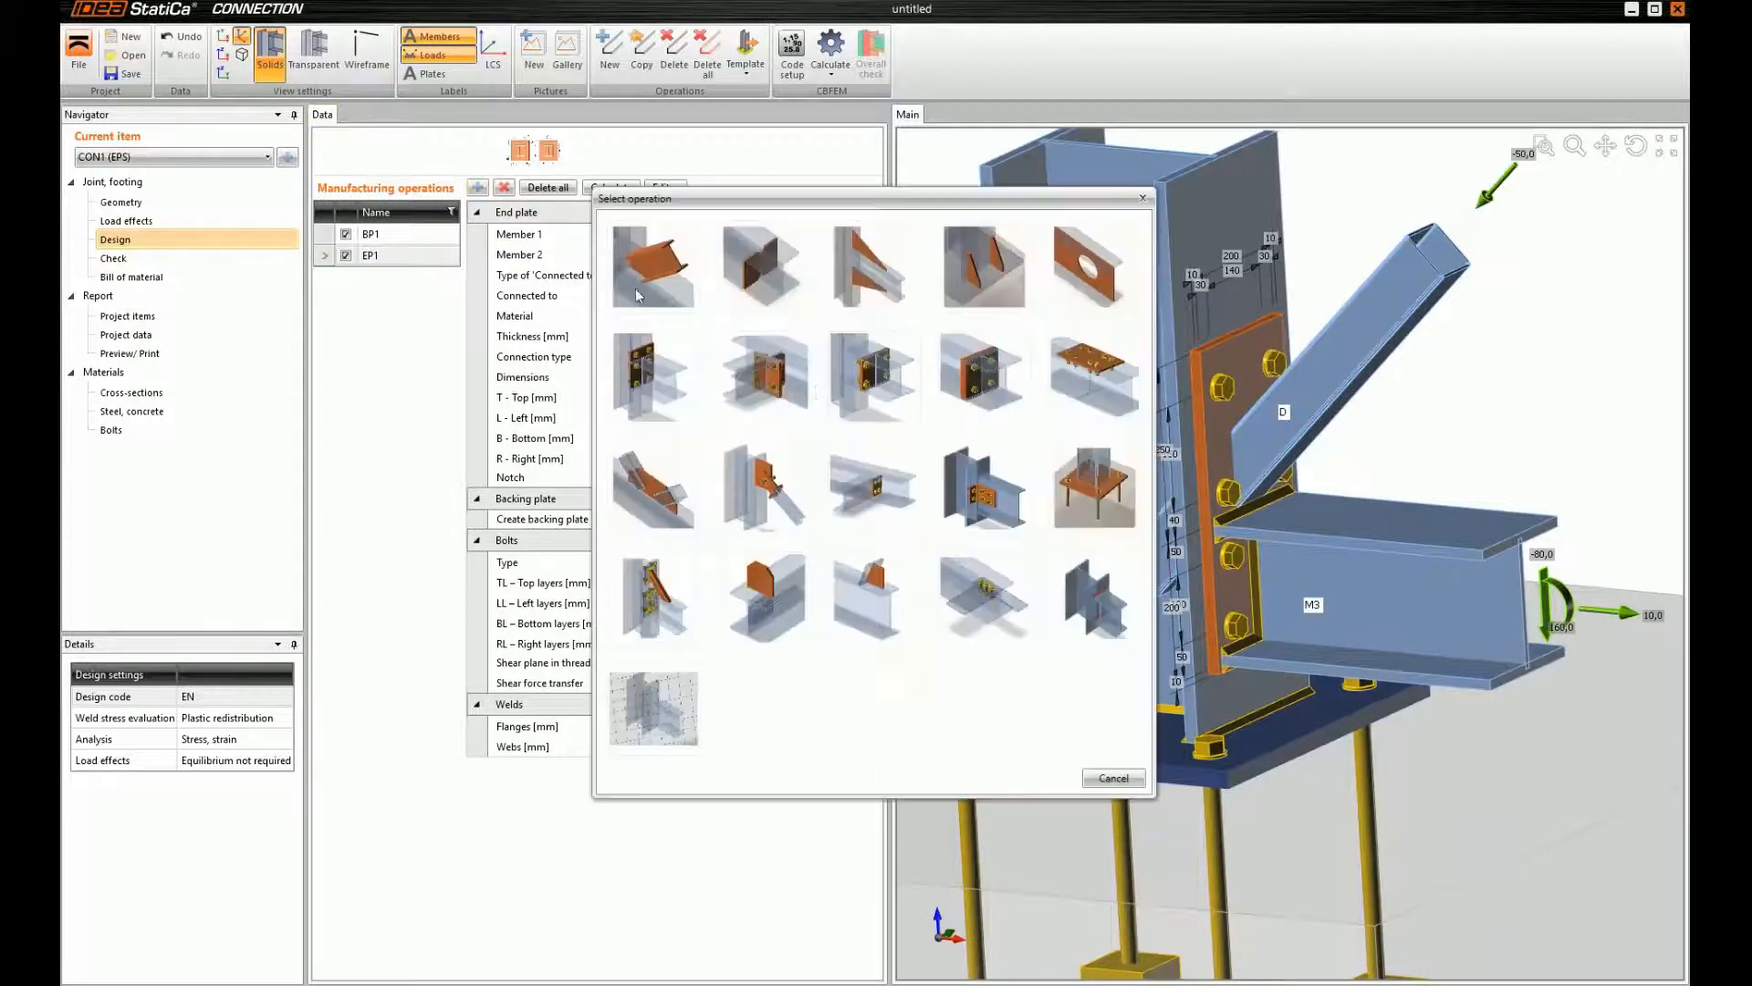
pyautogui.click(771, 485)
pyautogui.click(699, 234)
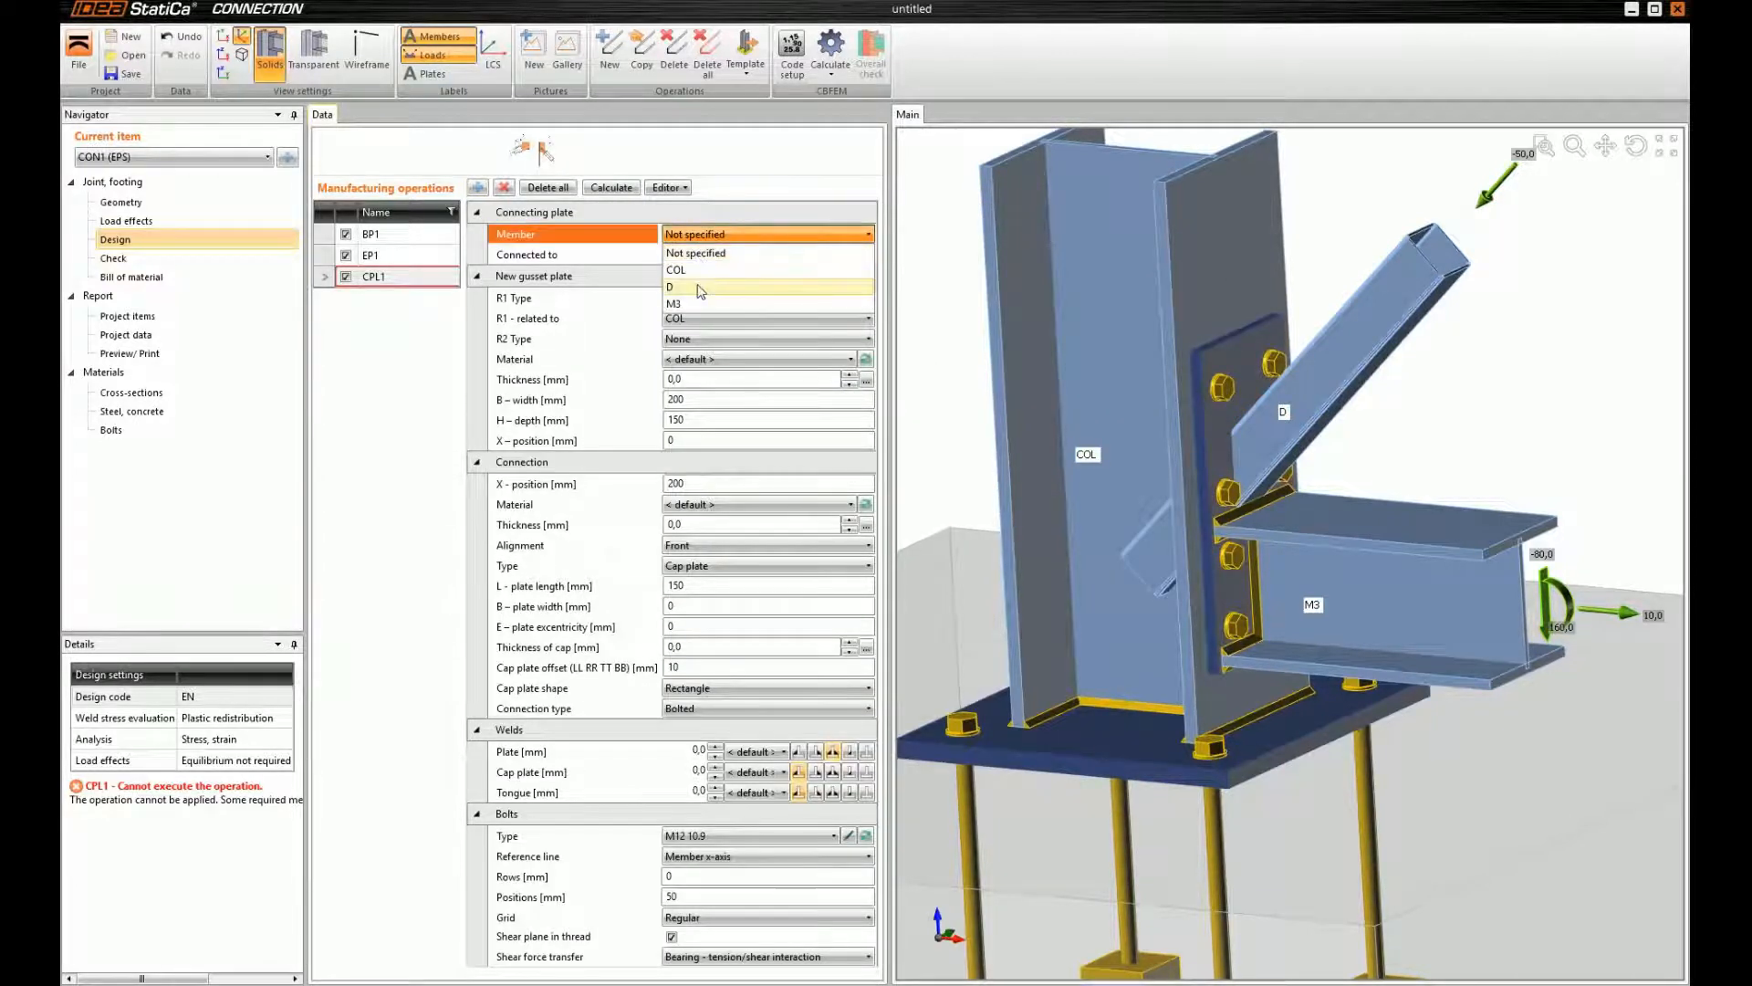
pyautogui.click(699, 288)
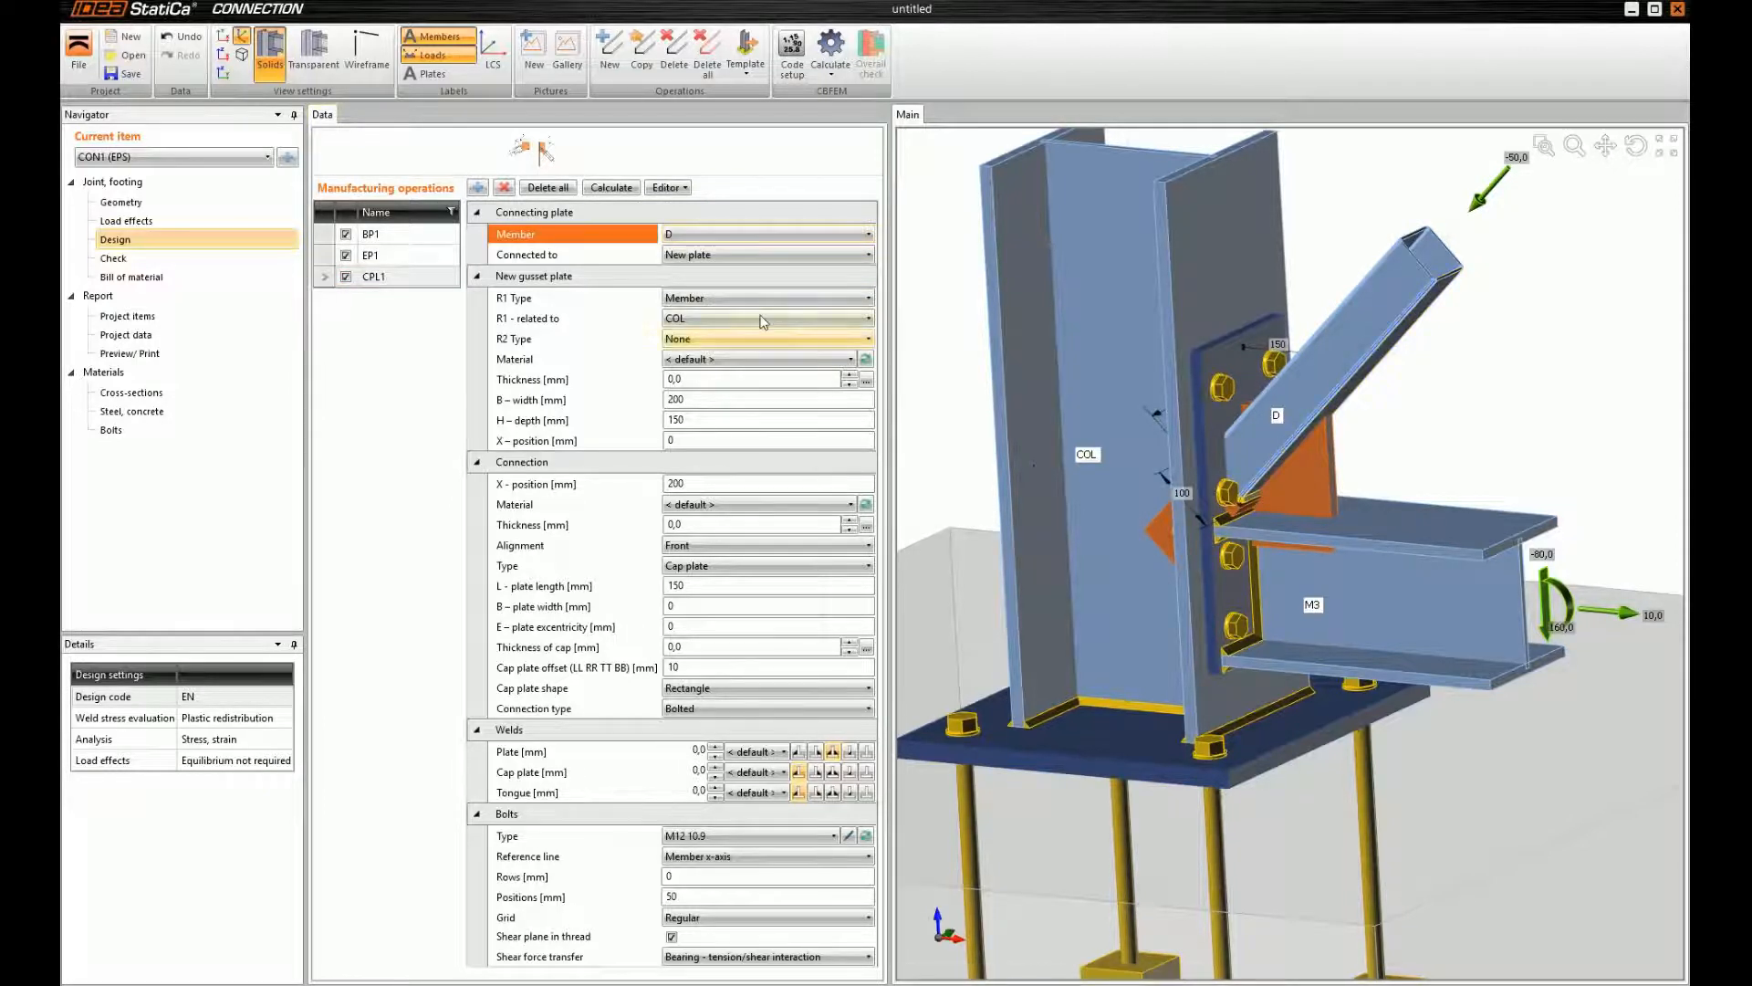
# Relate the new gusset plate to member M3 and, as its second reference, to the end plate EP1
pyautogui.click(703, 320)
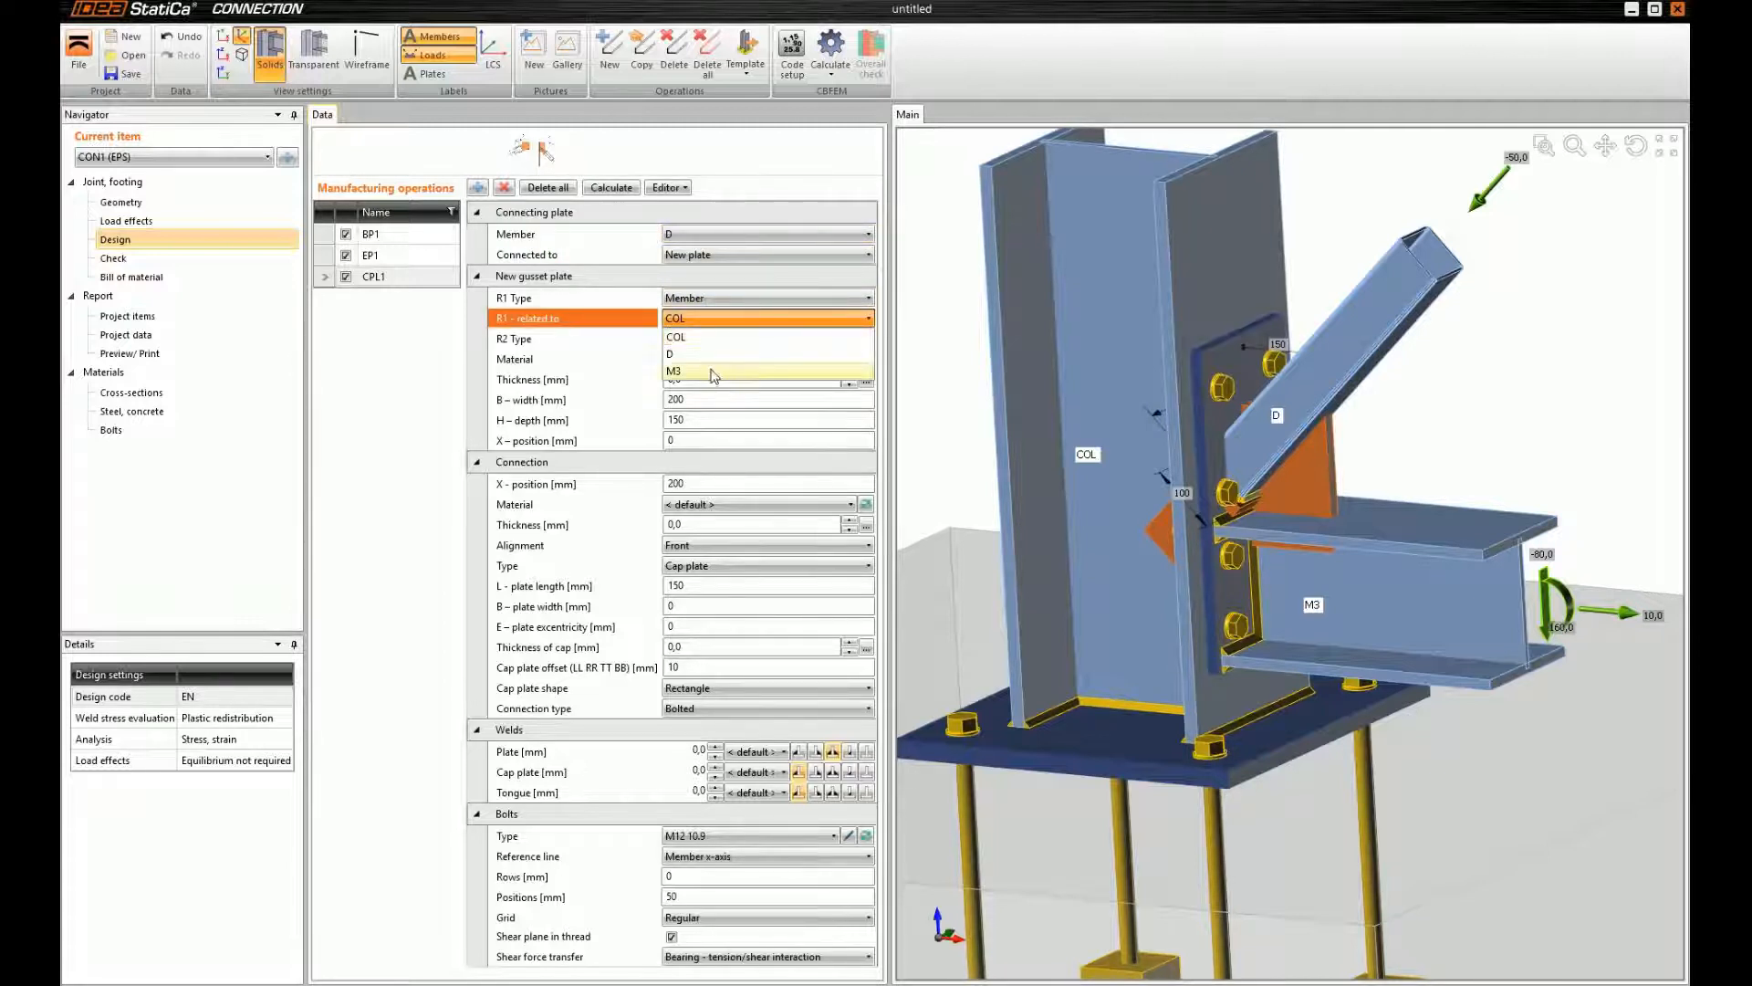
pyautogui.click(714, 371)
pyautogui.click(721, 338)
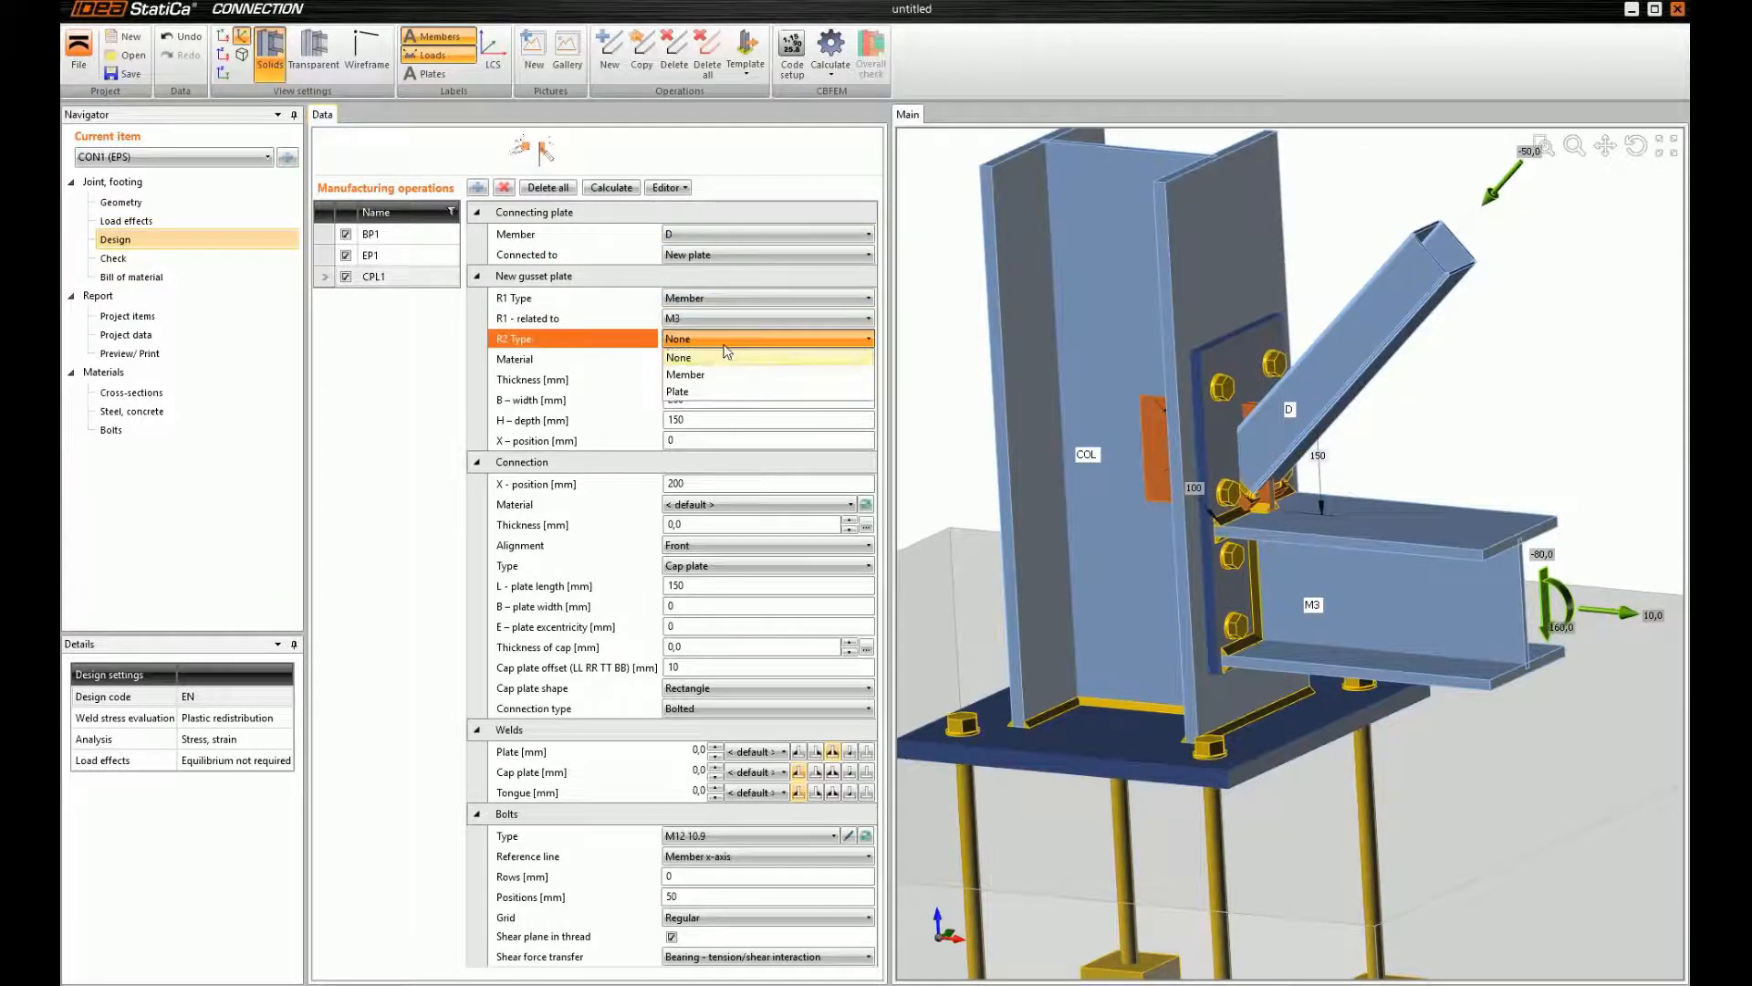
pyautogui.click(714, 392)
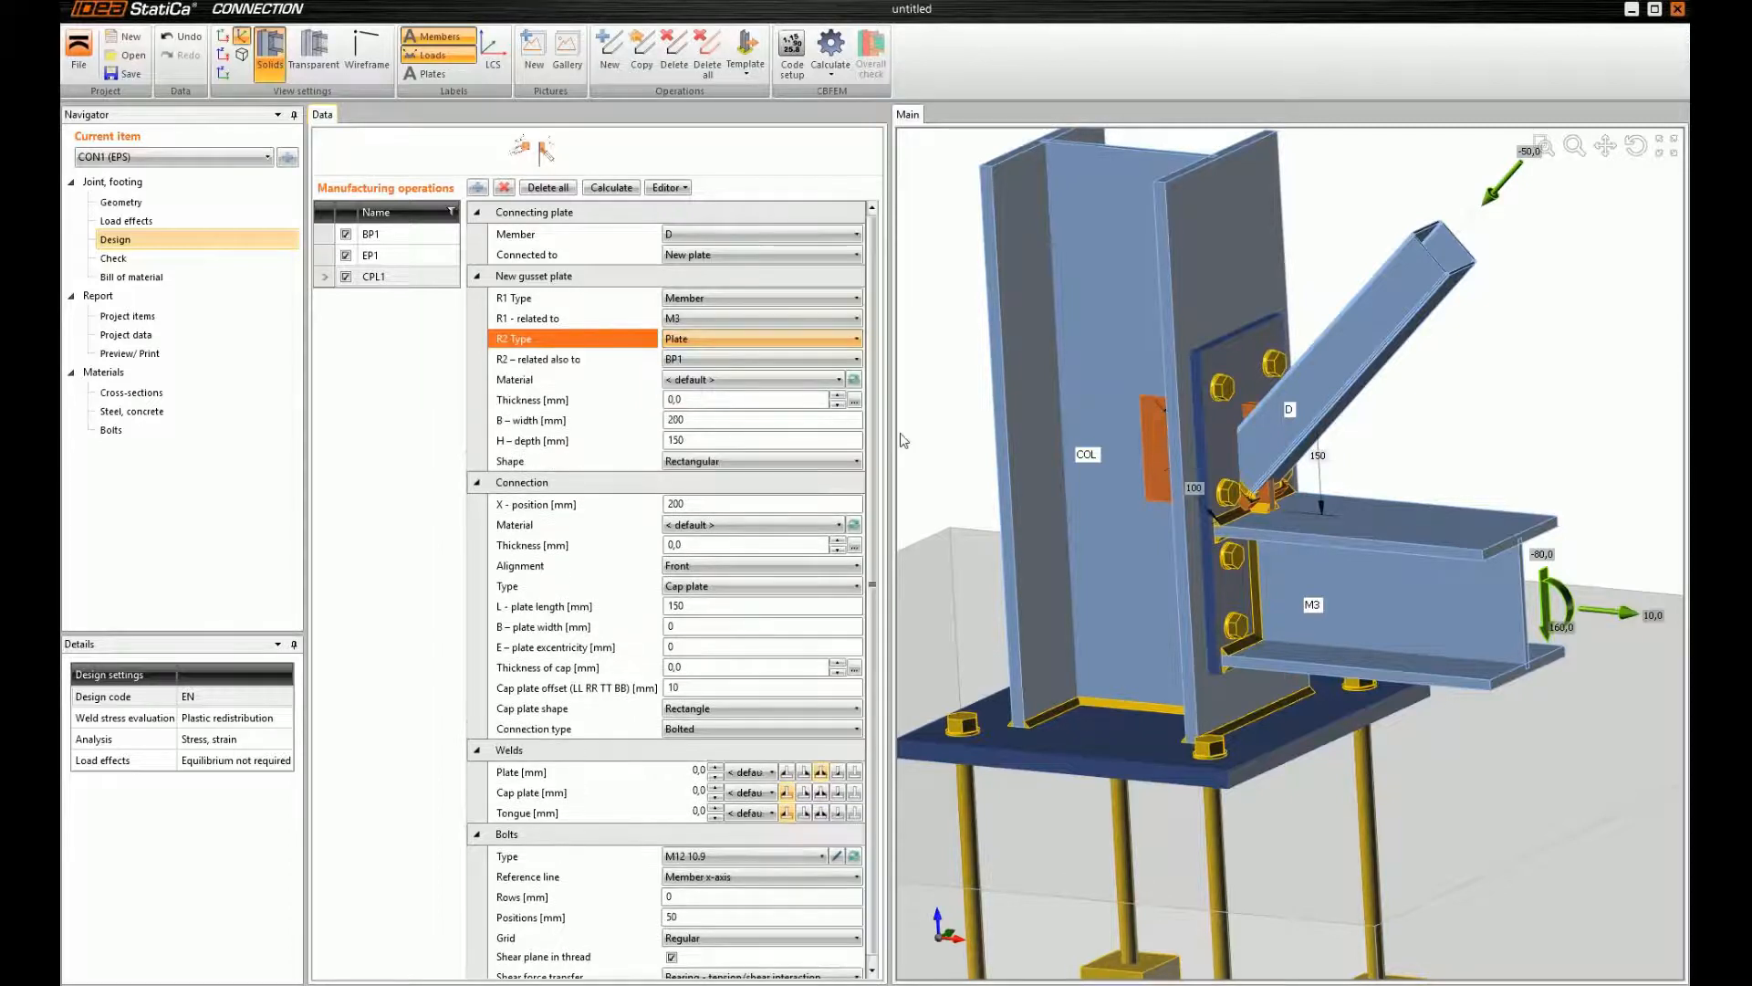
pyautogui.click(703, 359)
pyautogui.click(700, 395)
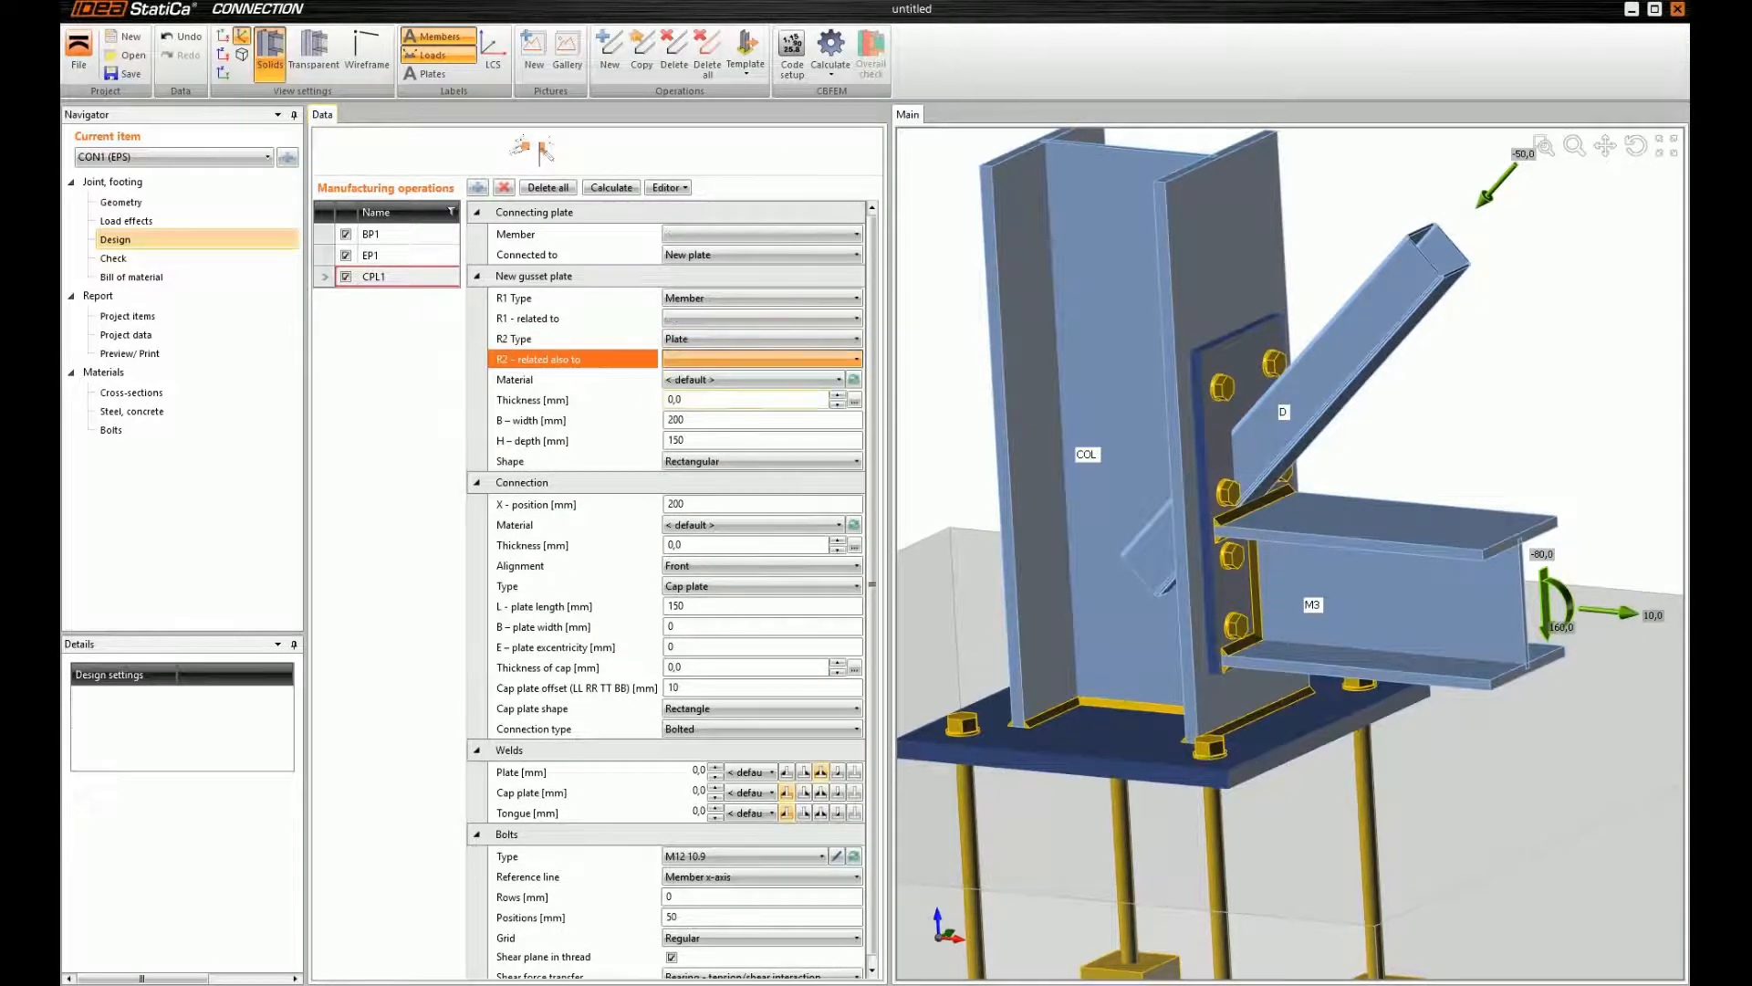
# Set the new gusset plate's thickness to 12 mm, width to 180 mm and depth to 250 mm
pyautogui.keyDown('ctrl'); pyautogui.moveTo(1387, 406); pyautogui.dragTo(1305, 444, button='middle'); pyautogui.keyUp('ctrl')
pyautogui.scroll(2, 1357, 447)
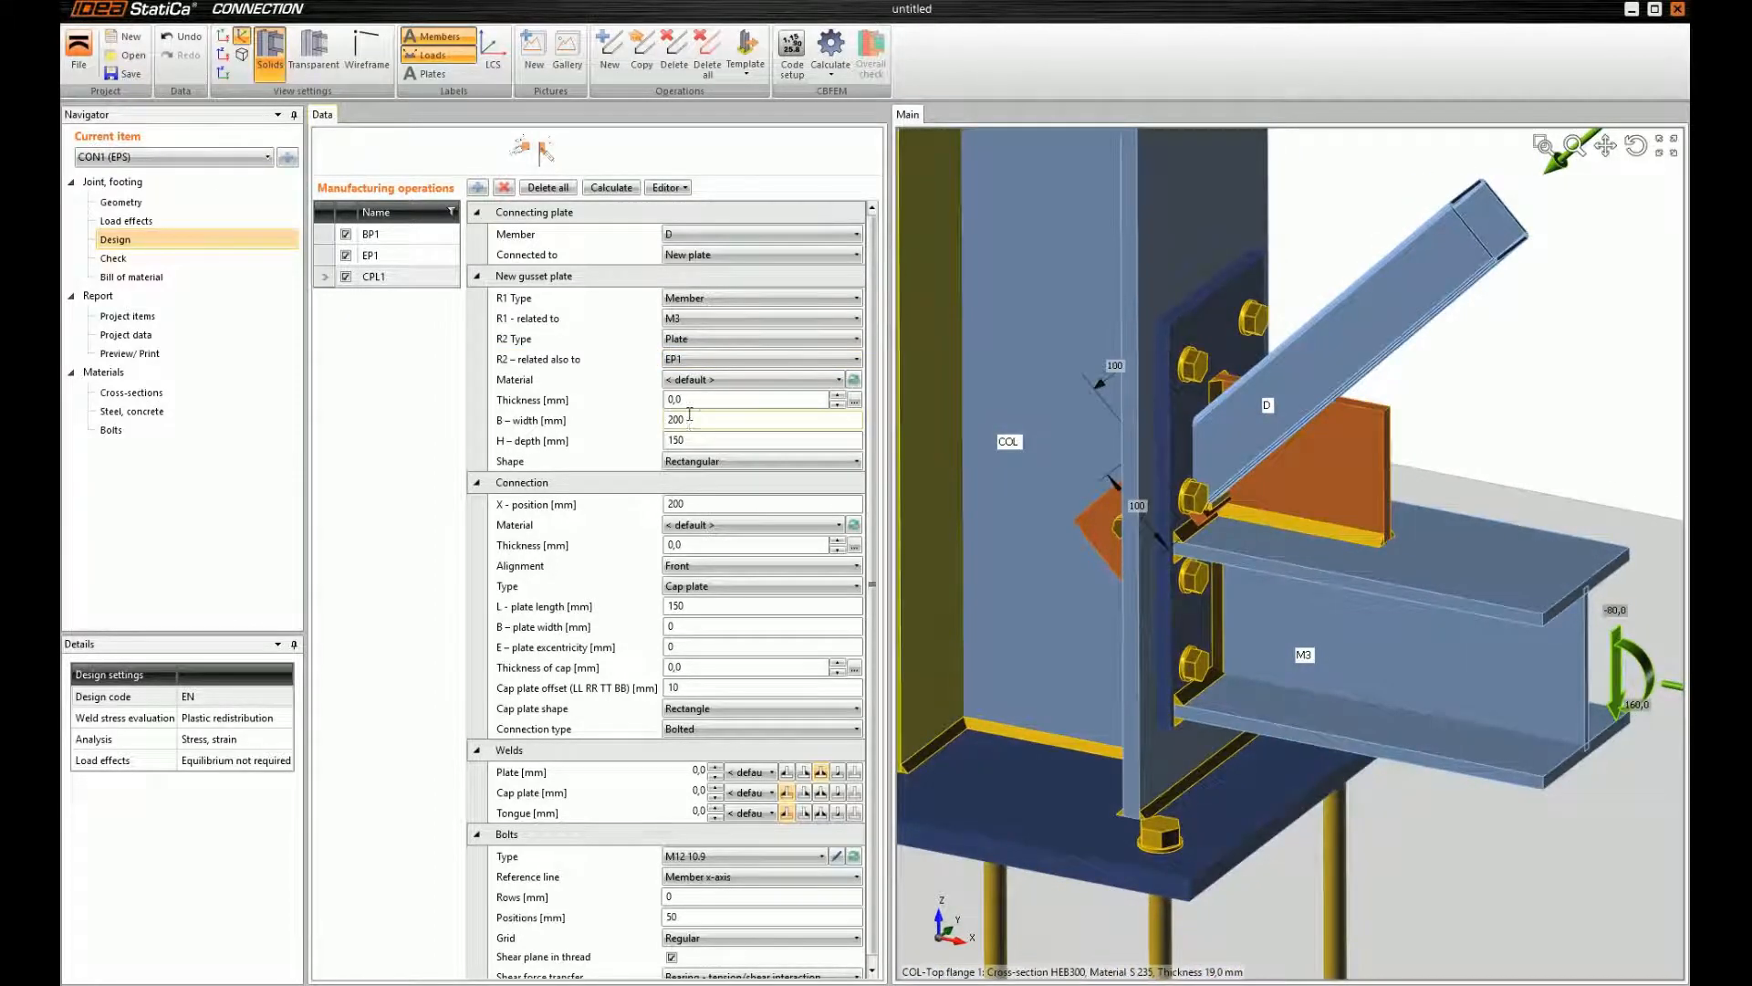
pyautogui.click(585, 401)
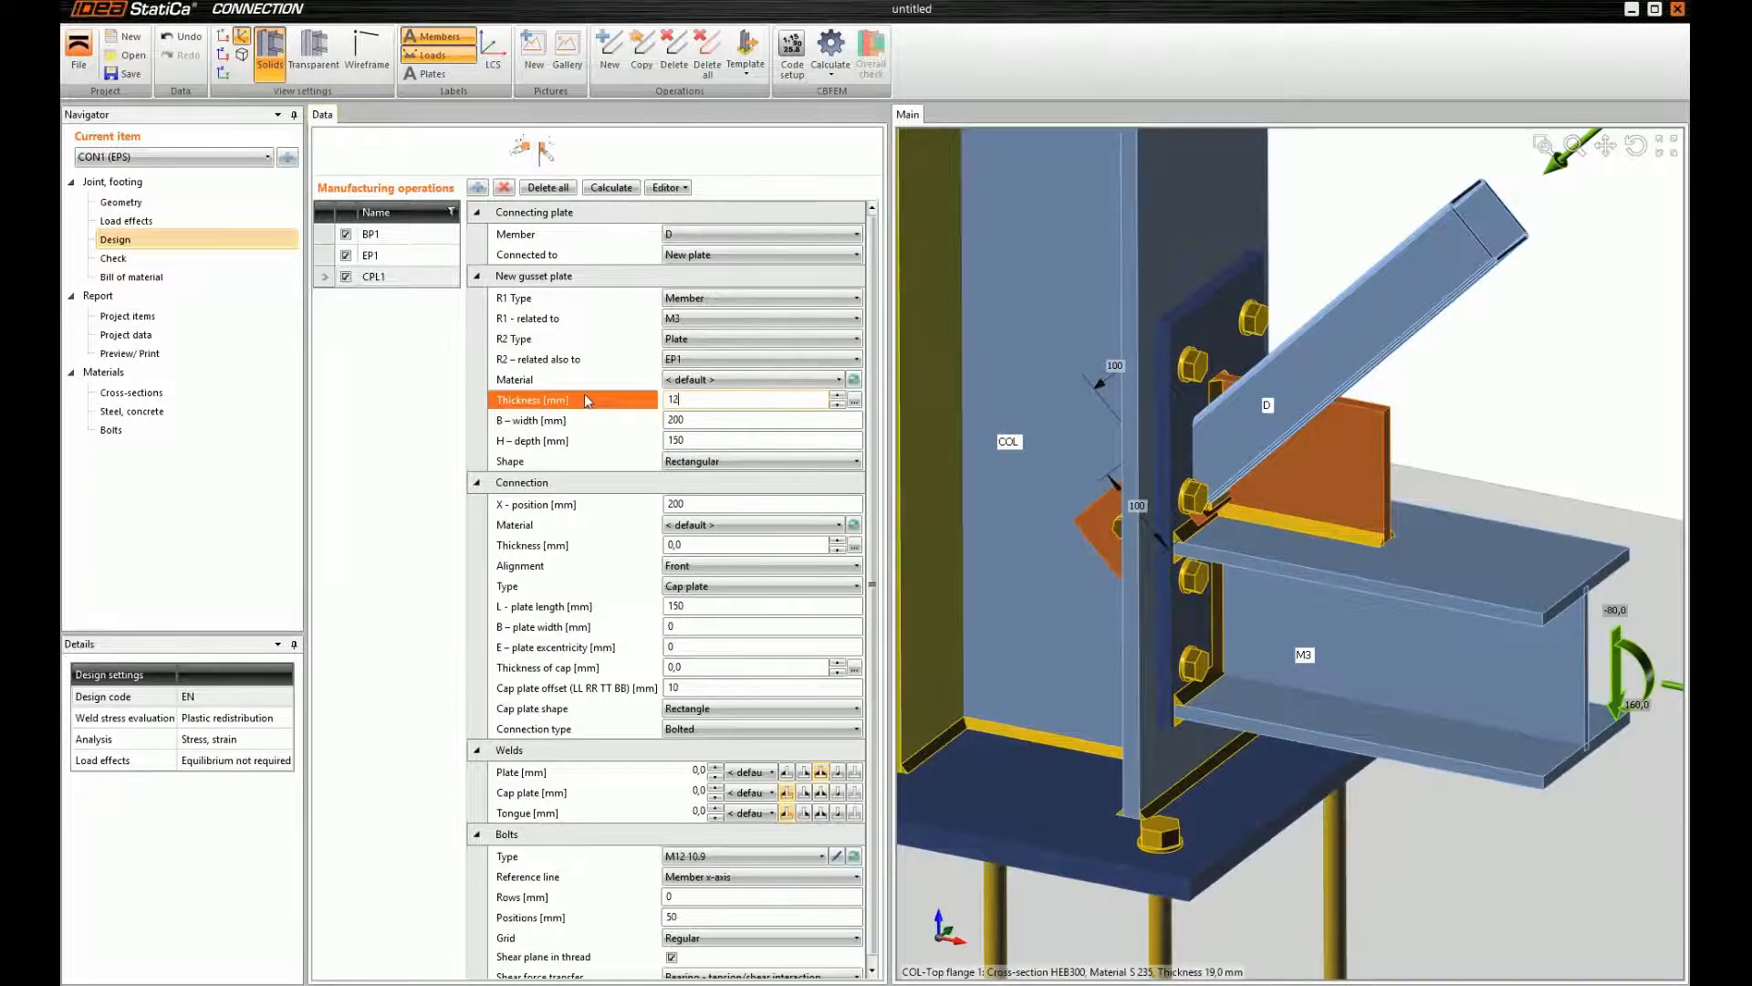
pyautogui.write('12')
pyautogui.press('Tab')
pyautogui.write('180')
pyautogui.press('Tab')
pyautogui.write('250')
pyautogui.press('Tab')
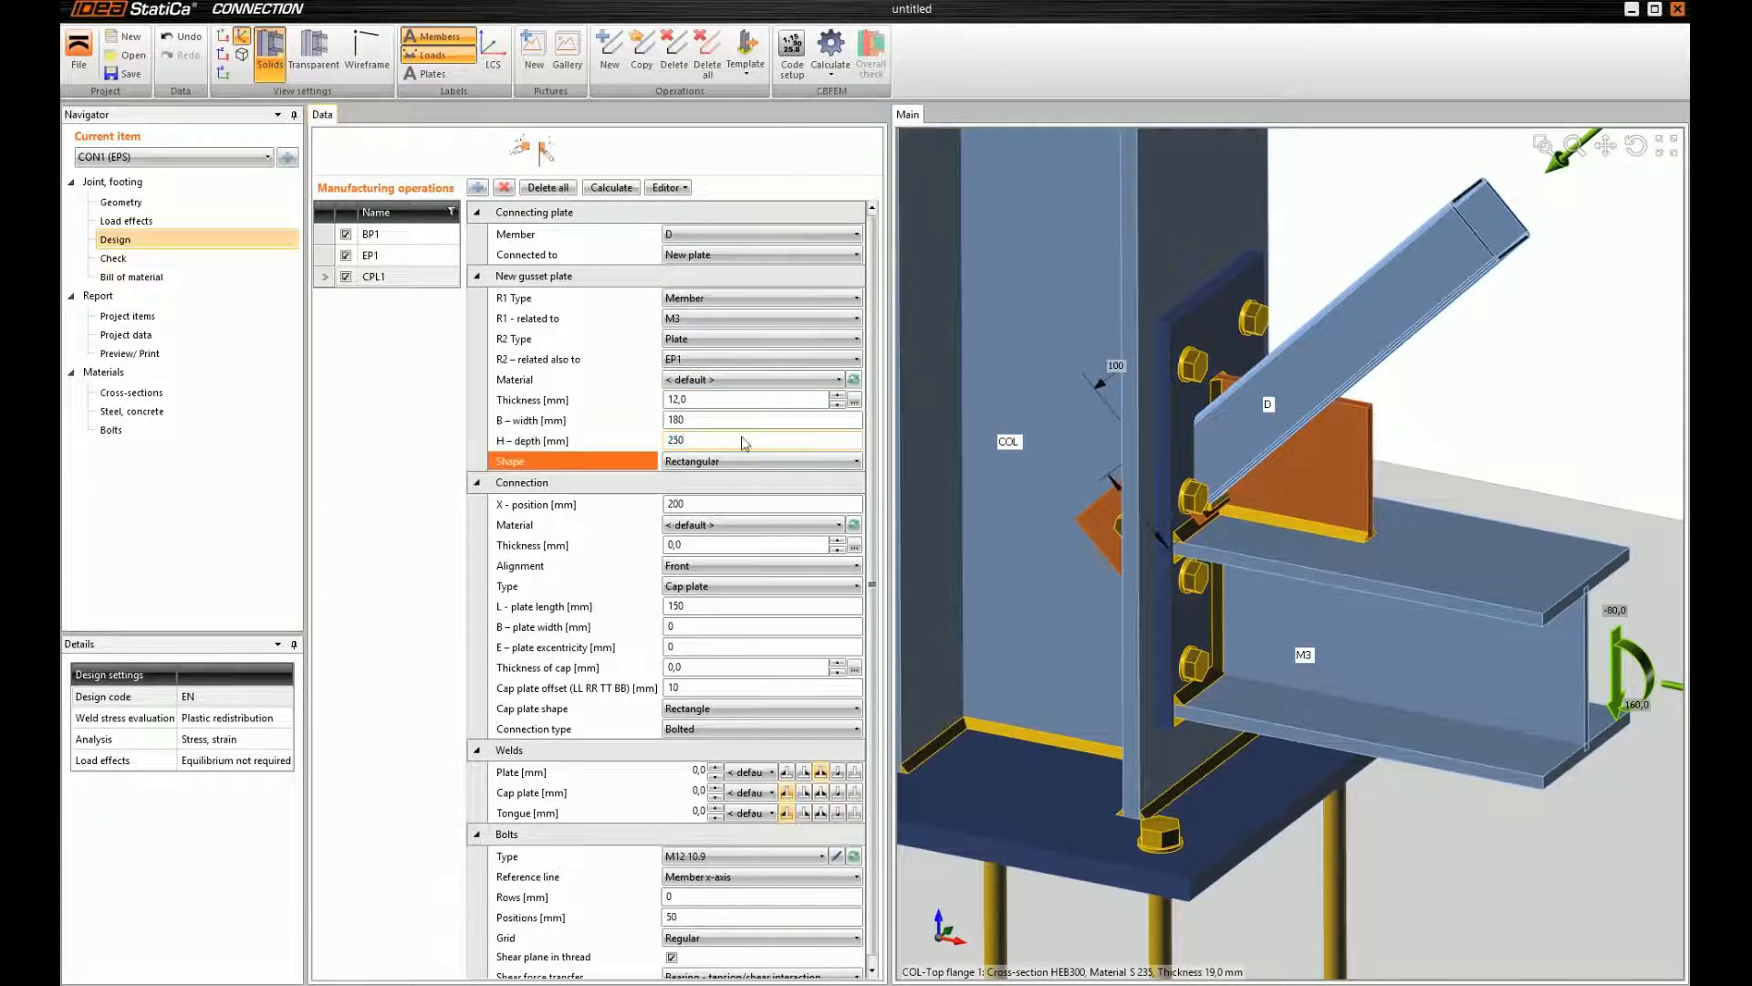
# Set the X-position of the diagonal's connection to the gusset plate to 460 mm
pyautogui.scroll(-2, 1208, 425)
pyautogui.keyDown('ctrl'); pyautogui.moveTo(1216, 453); pyautogui.dragTo(1178, 415, button='middle'); pyautogui.keyUp('ctrl')
pyautogui.click(721, 504)
pyautogui.write('460')
pyautogui.press('Return')
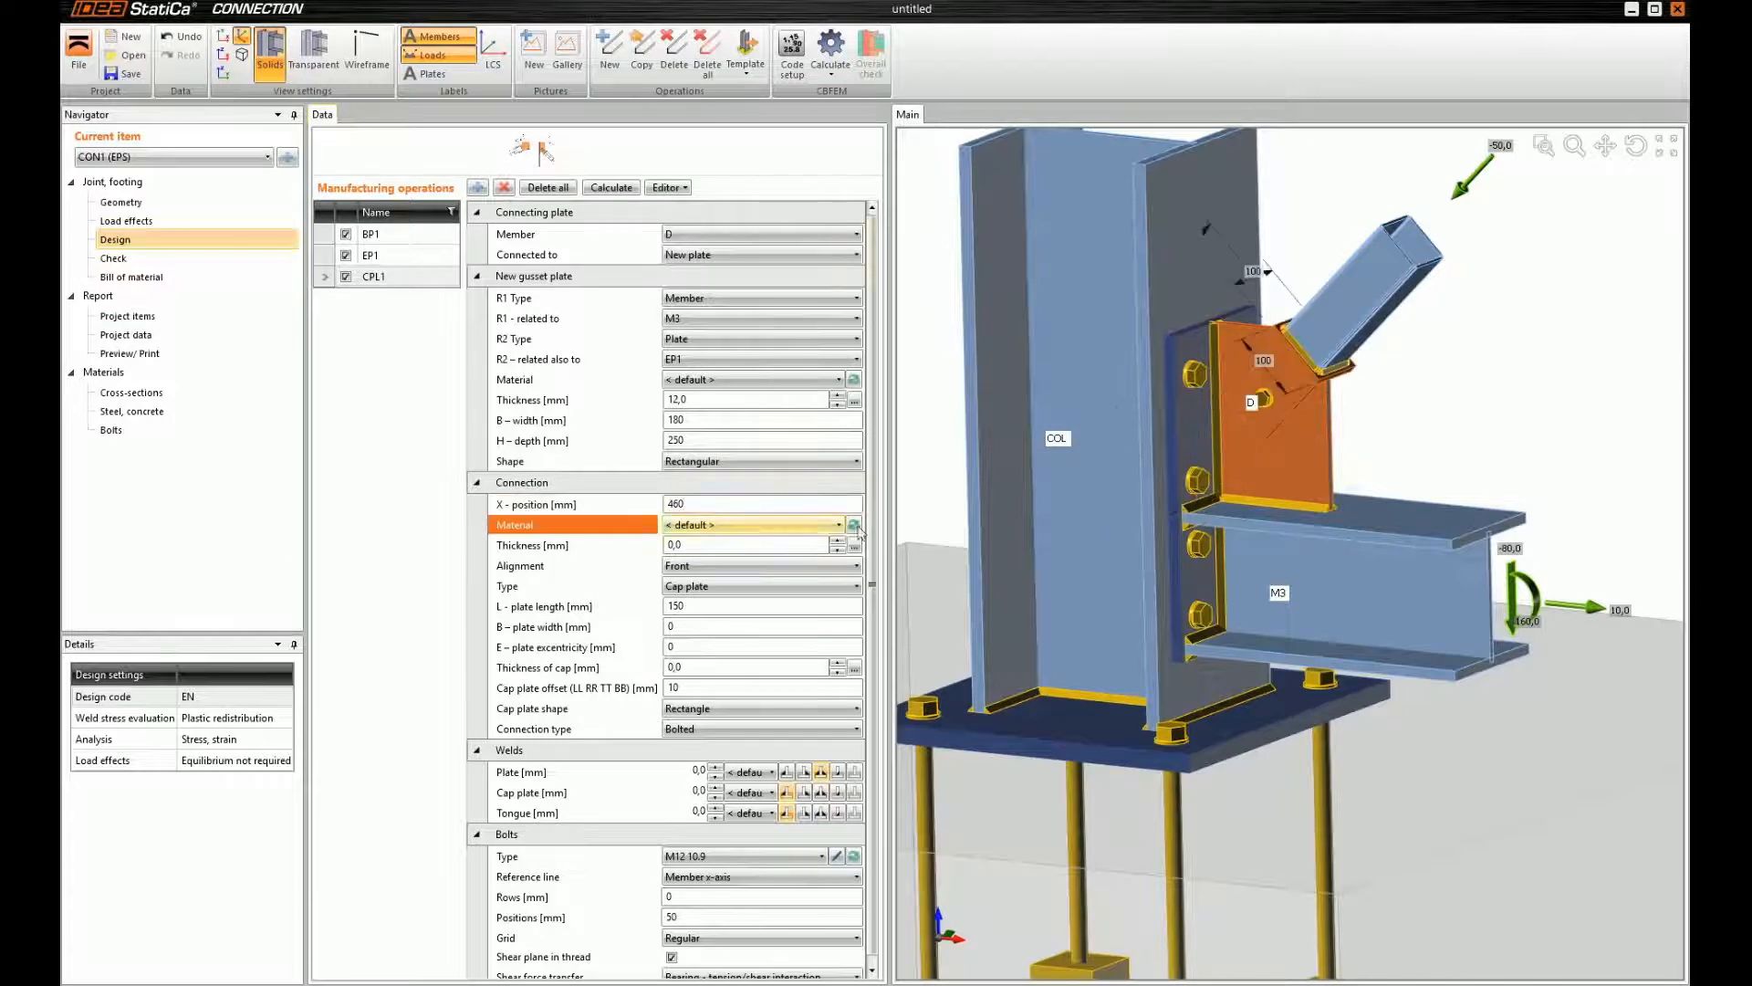
# Change the alignment of the diagonal's connection to Rear
pyautogui.keyDown('ctrl'); pyautogui.moveTo(1179, 429); pyautogui.dragTo(1323, 415, button='middle'); pyautogui.keyUp('ctrl')
pyautogui.scroll(5, 1282, 415)
pyautogui.scroll(-3, 1280, 417)
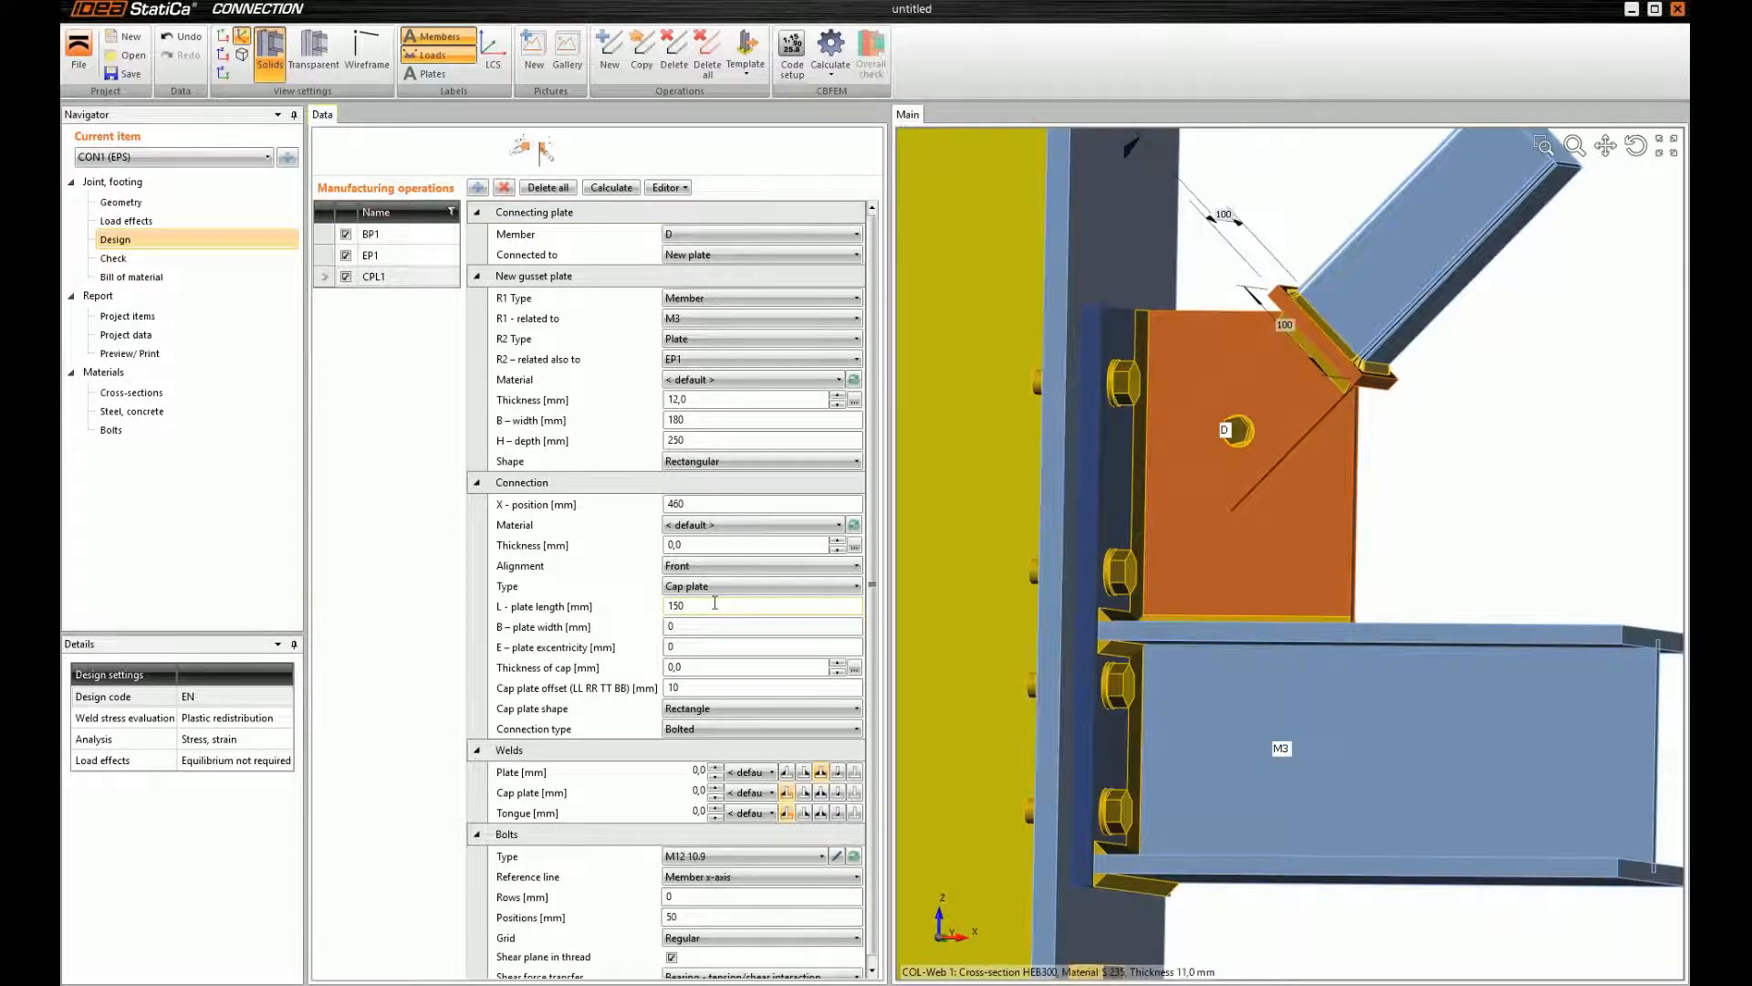
pyautogui.click(757, 566)
pyautogui.click(712, 600)
pyautogui.keyDown('ctrl'); pyautogui.moveTo(1394, 431); pyautogui.dragTo(1354, 444, button='middle'); pyautogui.keyUp('ctrl')
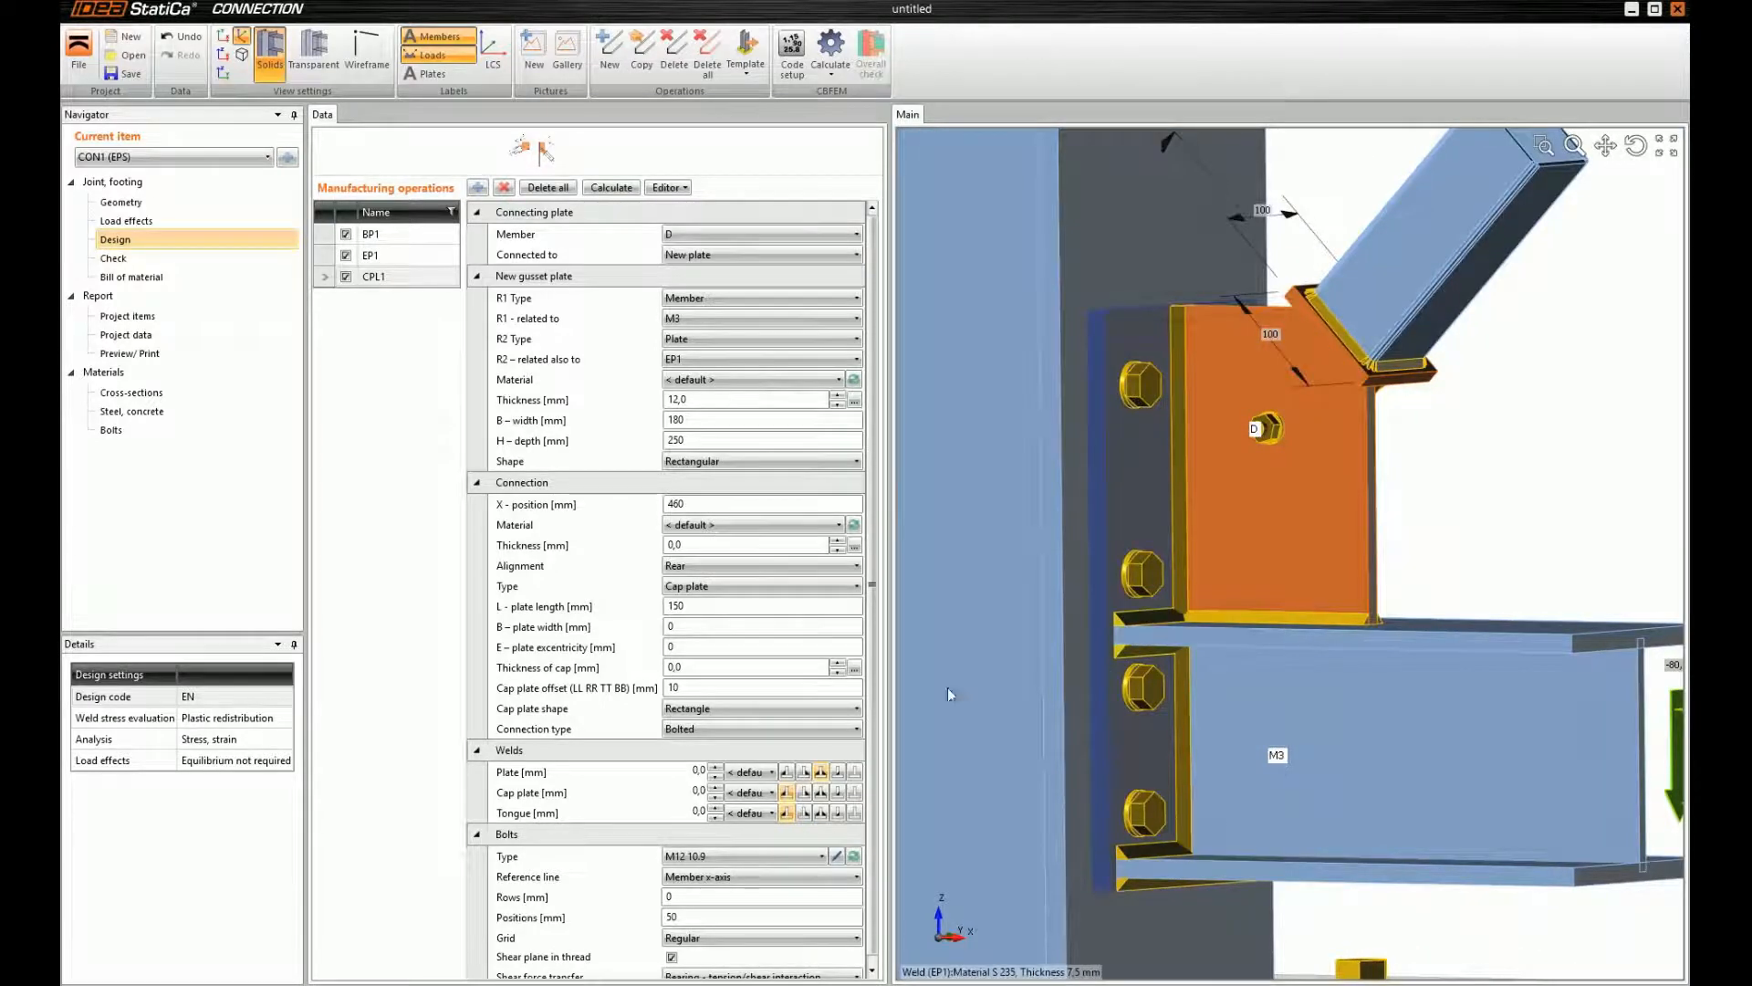
pyautogui.keyDown('ctrl'); pyautogui.moveTo(1344, 512); pyautogui.dragTo(1389, 484, button='middle'); pyautogui.keyUp('ctrl')
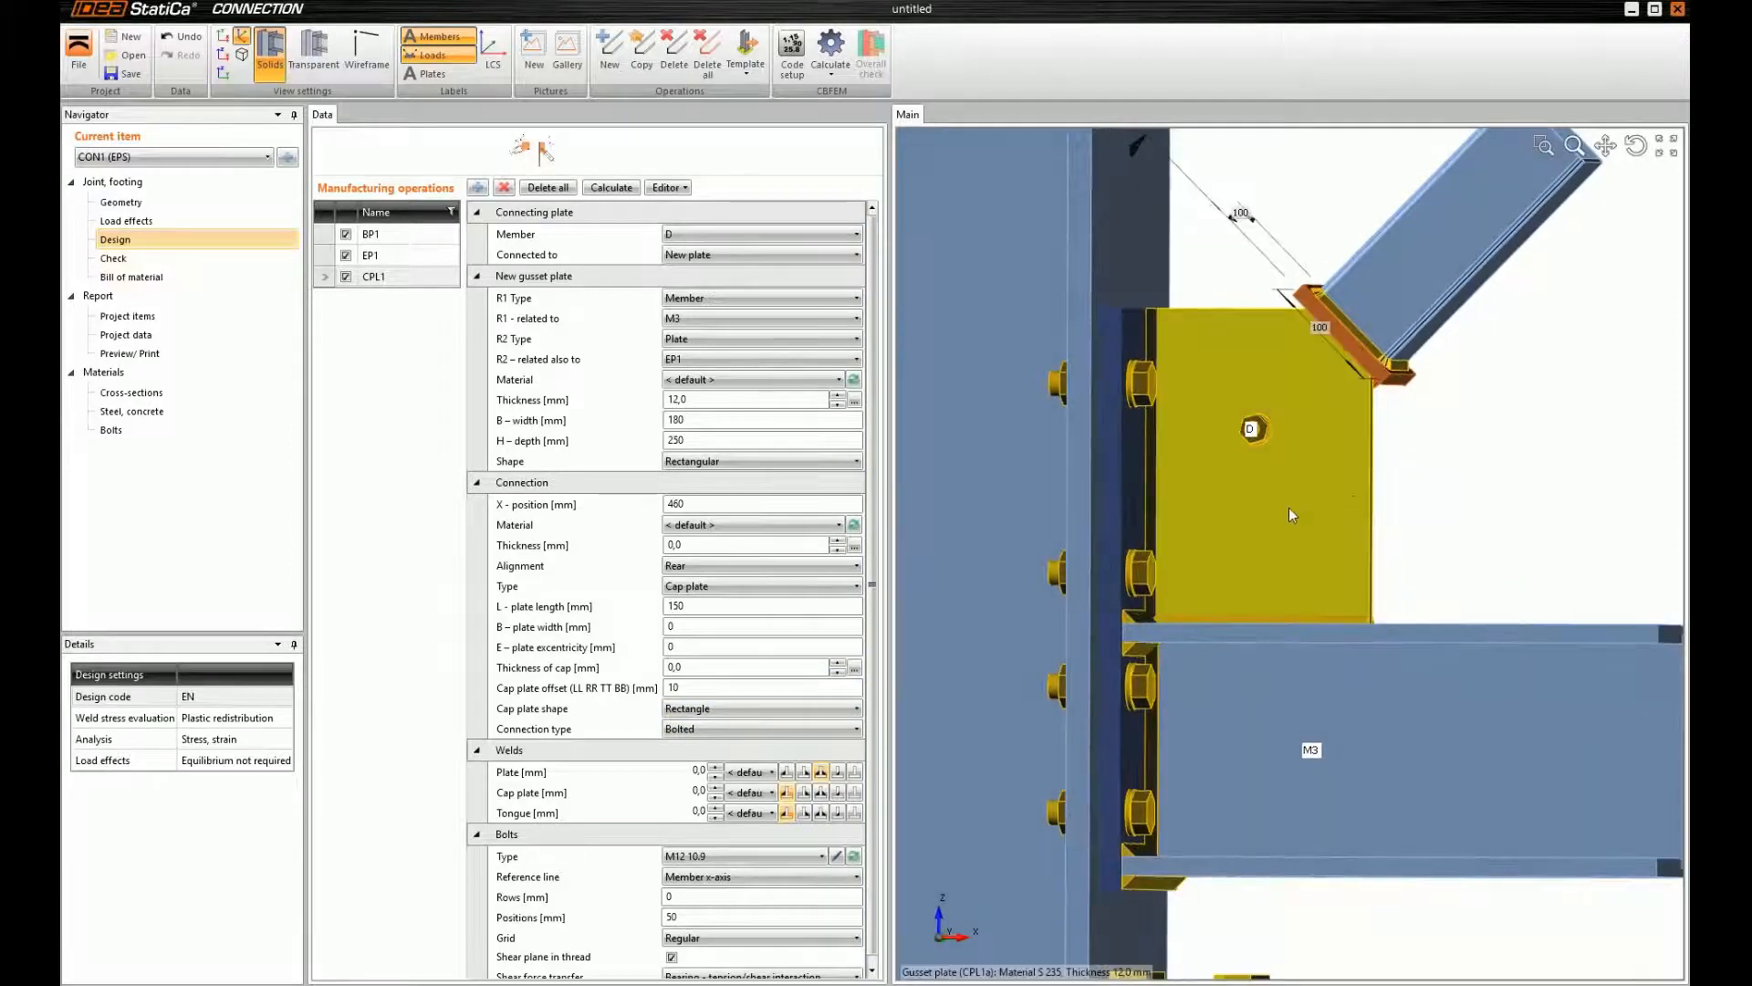
# Set the connecting plate's plate weld to 6 mm and its cap plate and tongue welds to 4 mm, changing the cap plate's weld type
pyautogui.click(705, 774)
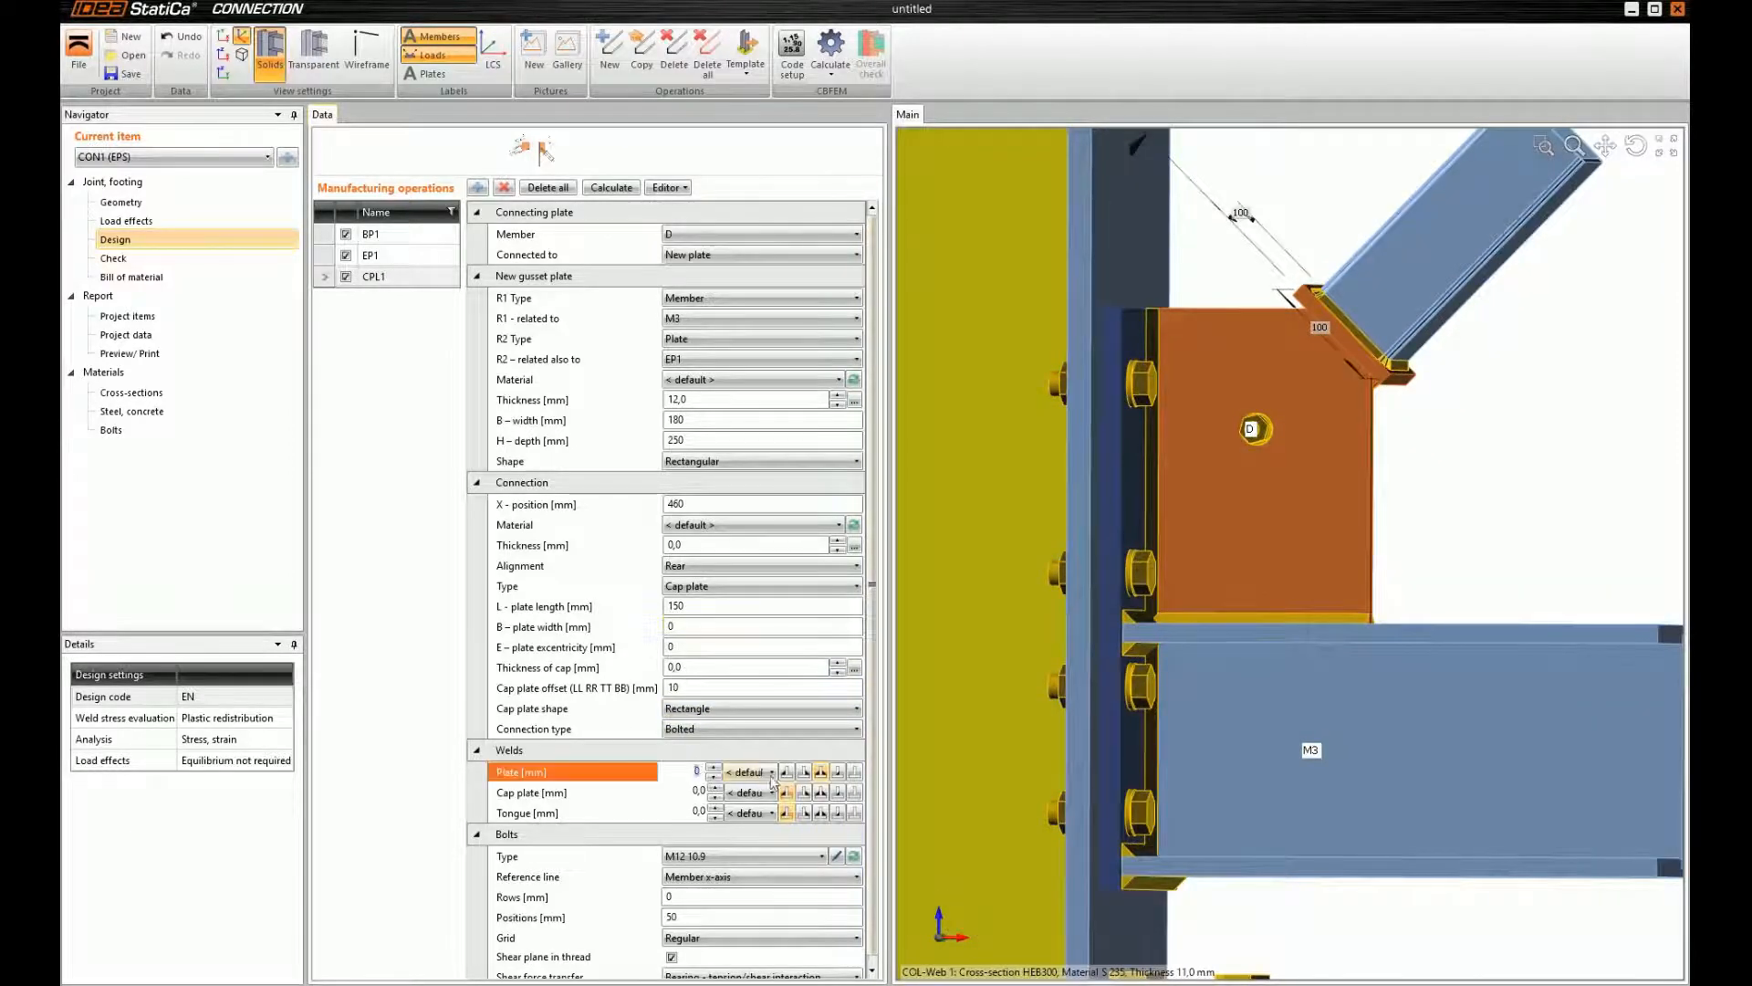
pyautogui.write('6')
pyautogui.click(711, 793)
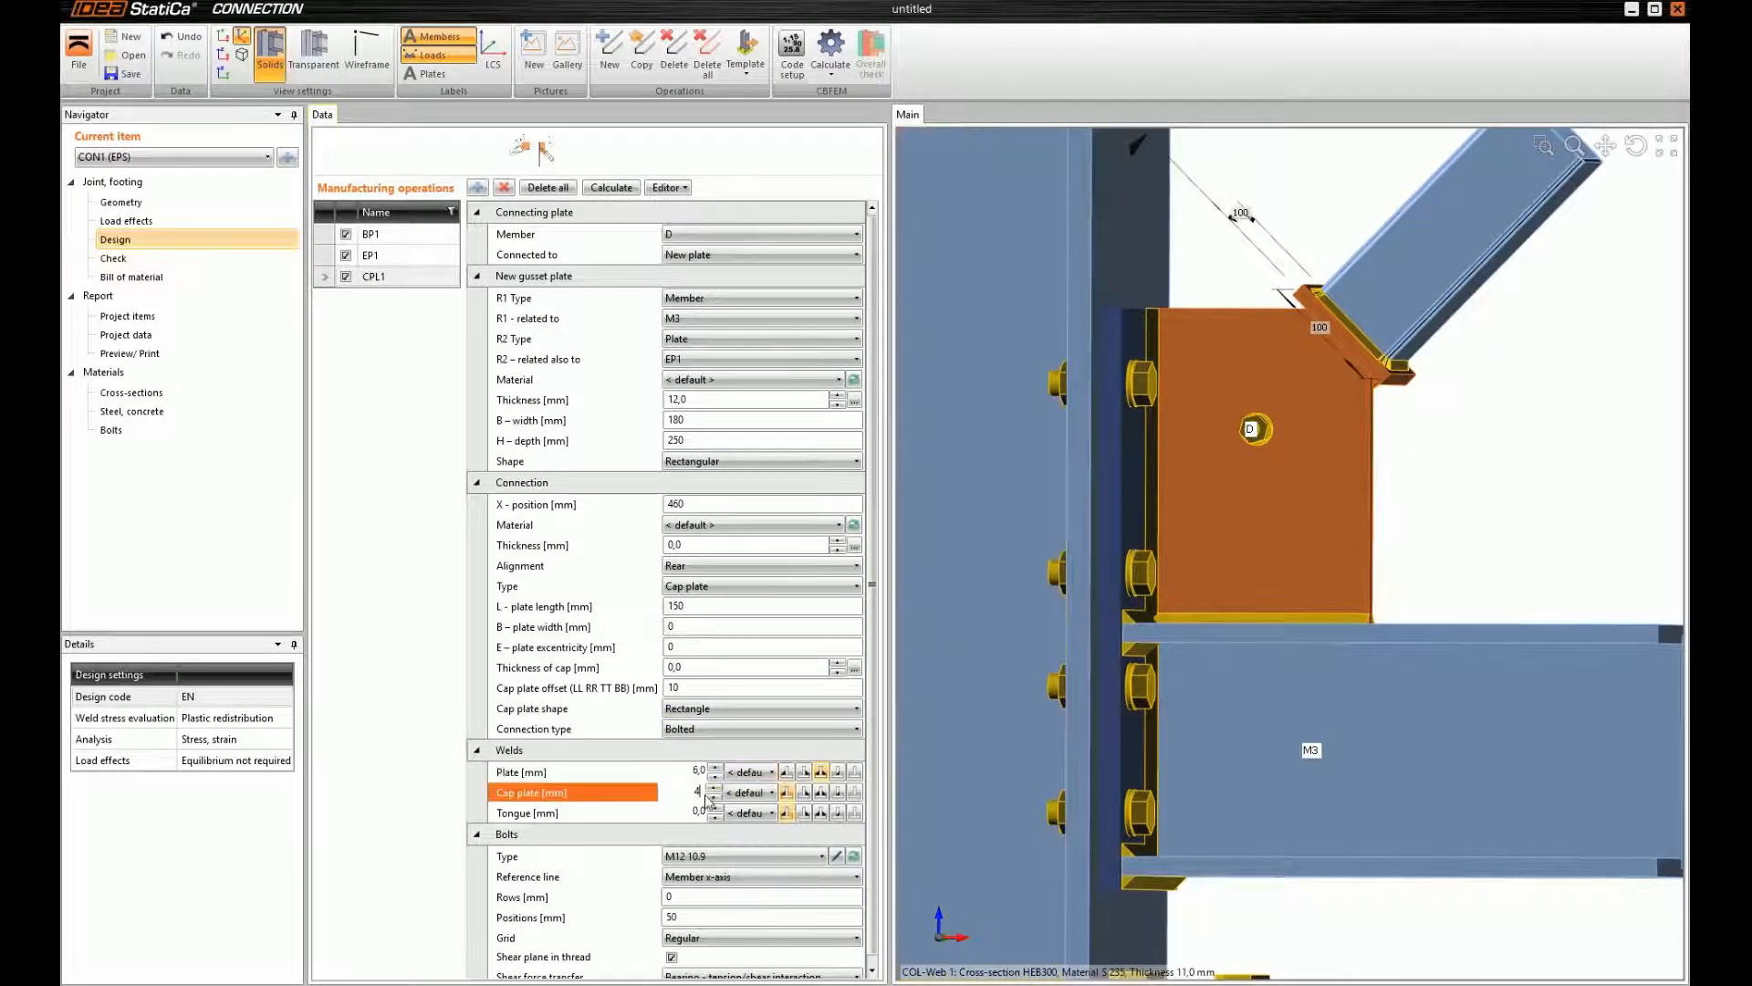
pyautogui.click(711, 807)
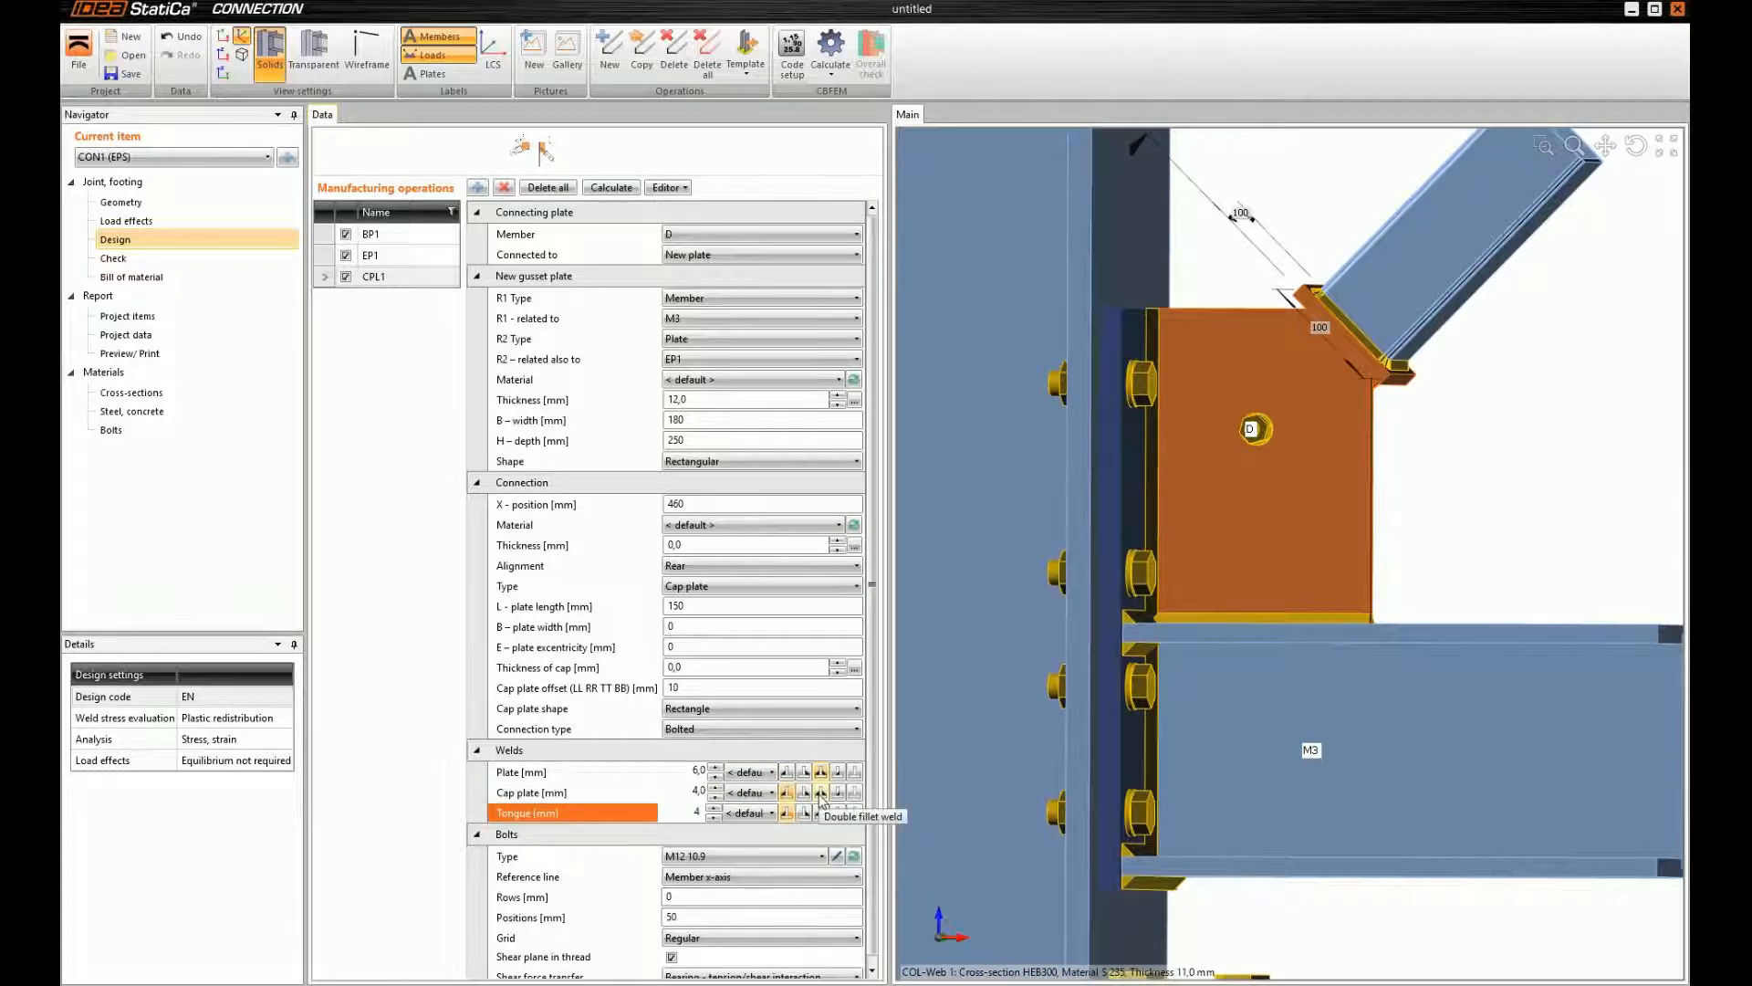
pyautogui.press('Return')
pyautogui.click(802, 797)
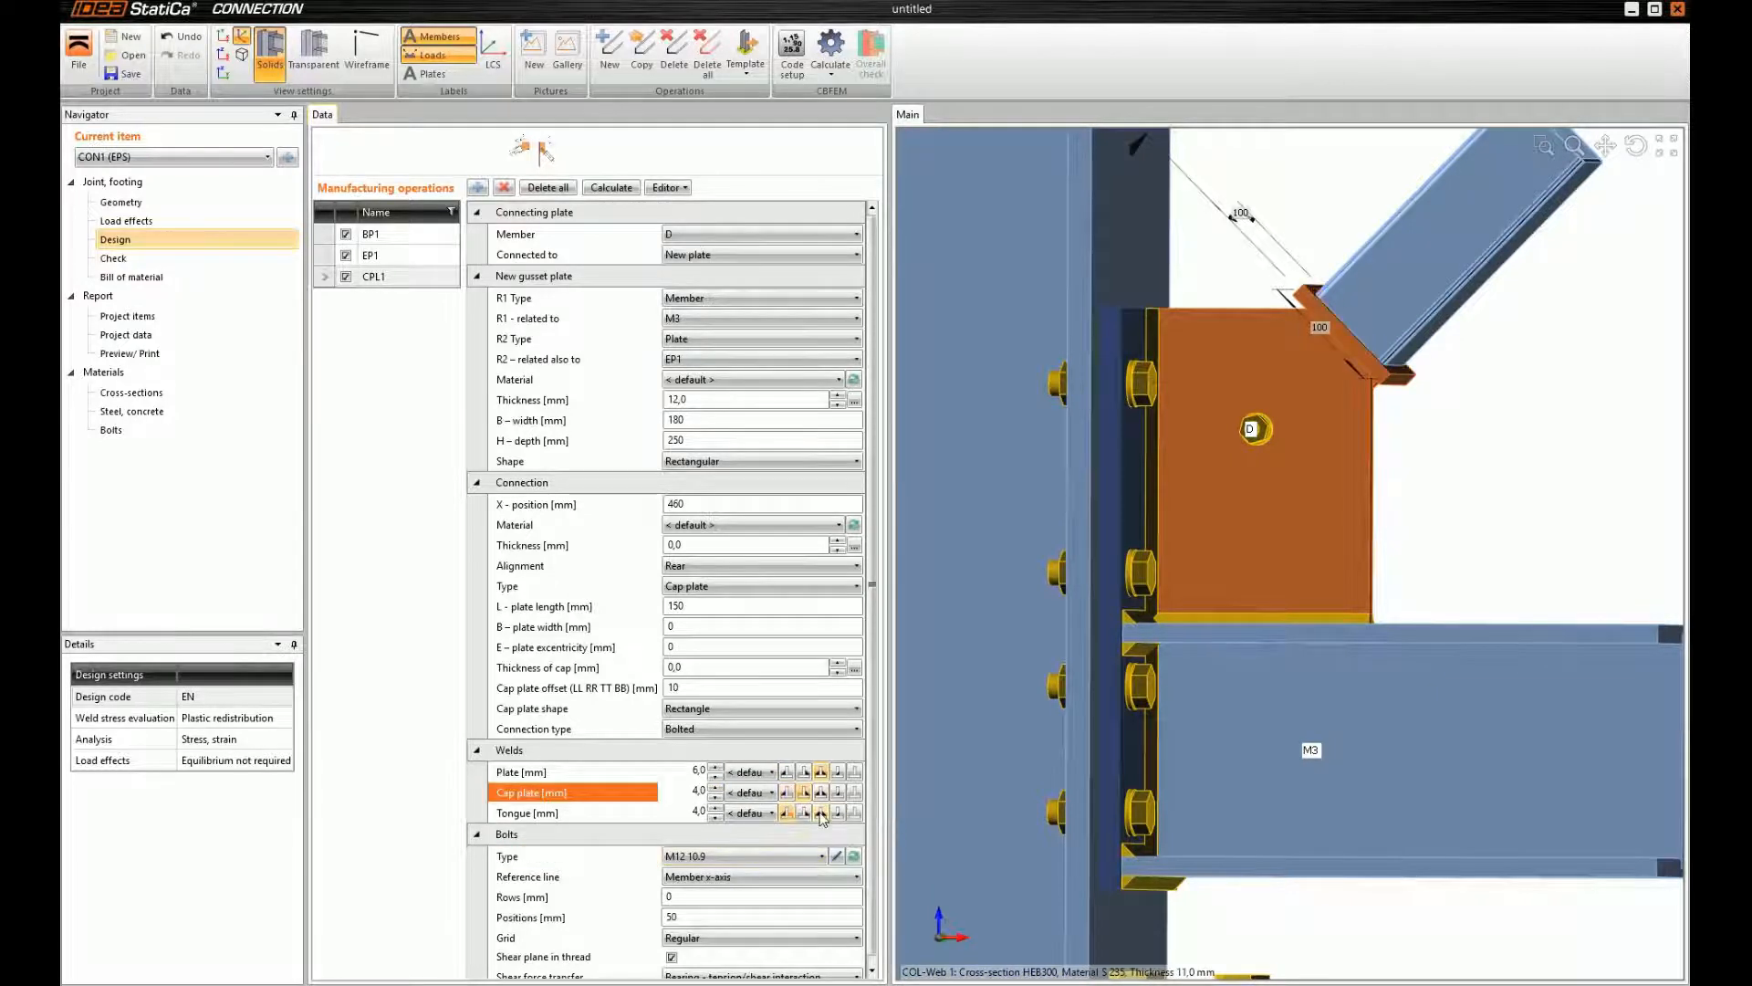
# Set the connecting plate's tongue weld to a double-sided fillet and its cap plate weld to a single-sided fillet
pyautogui.click(821, 812)
pyautogui.moveTo(1472, 468); pyautogui.dragTo(1159, 511, button='middle')
pyautogui.keyDown('ctrl'); pyautogui.moveTo(1268, 392); pyautogui.dragTo(1221, 383, button='middle'); pyautogui.keyUp('ctrl')
pyautogui.scroll(4, 1168, 418)
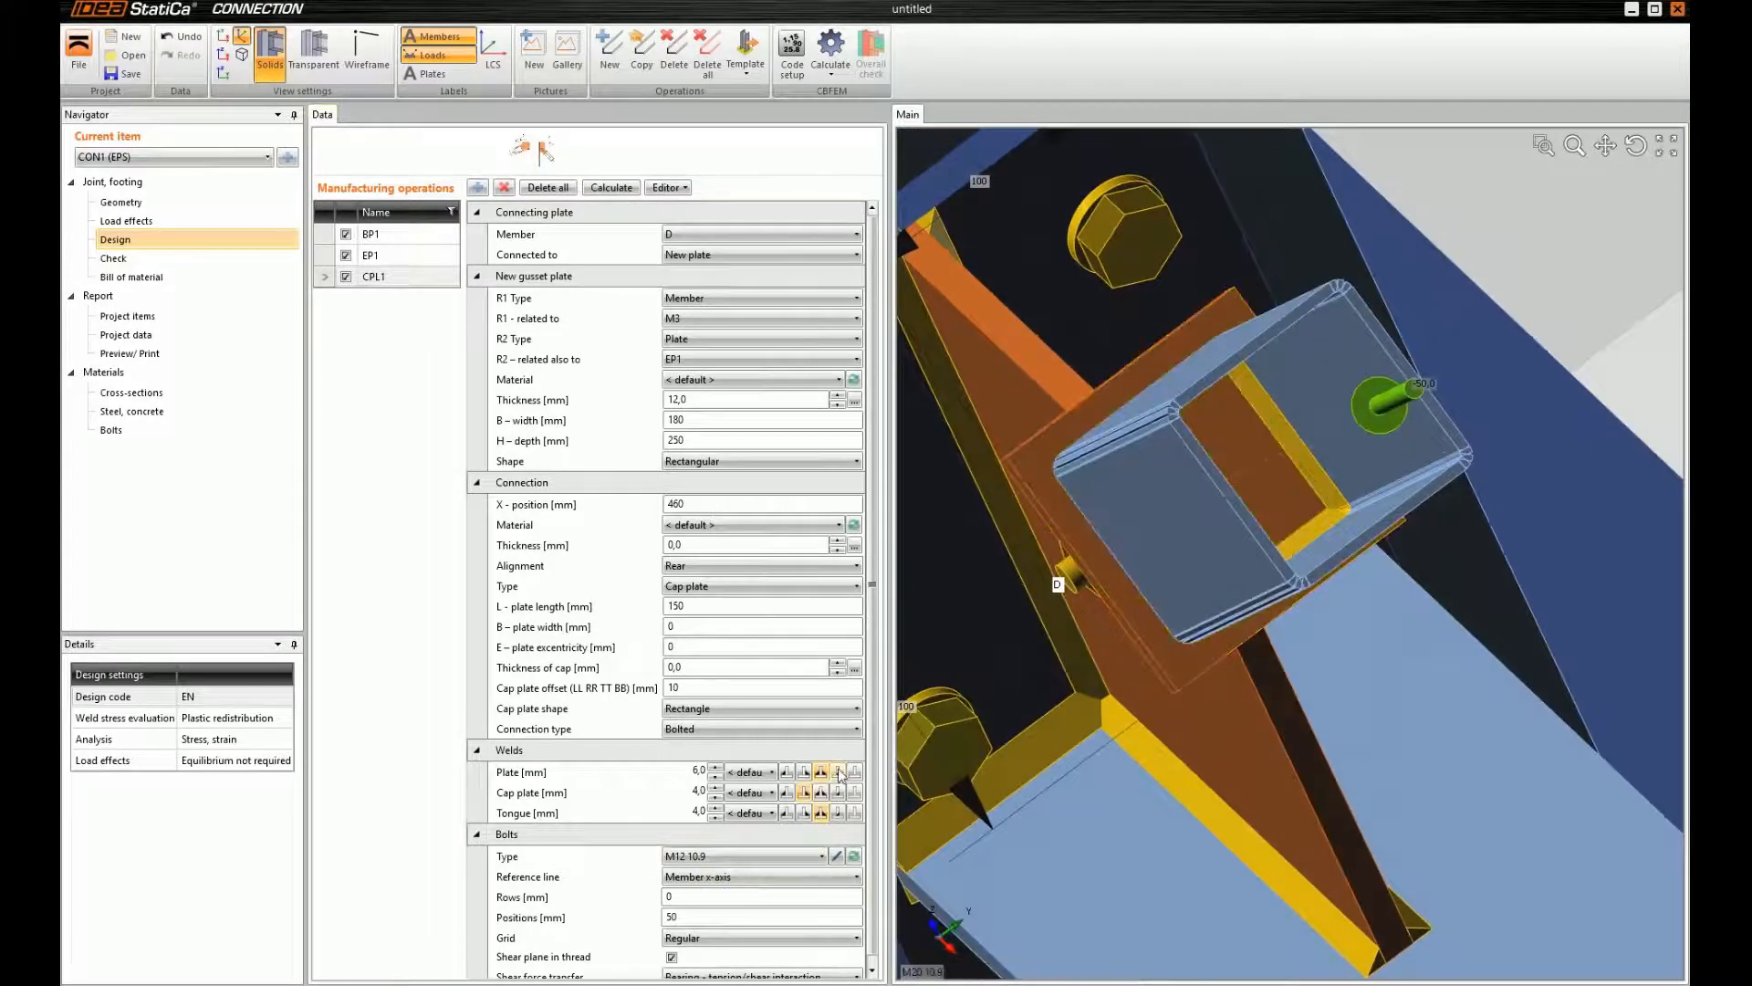
pyautogui.click(786, 792)
pyautogui.moveTo(1093, 561)
pyautogui.keyDown('ctrl'); pyautogui.mouseDown(button='middle')
pyautogui.moveTo(1115, 524)
pyautogui.moveTo(1102, 552)
pyautogui.mouseUp(button='middle'); pyautogui.keyUp('ctrl')
pyautogui.scroll(-5, 1095, 529)
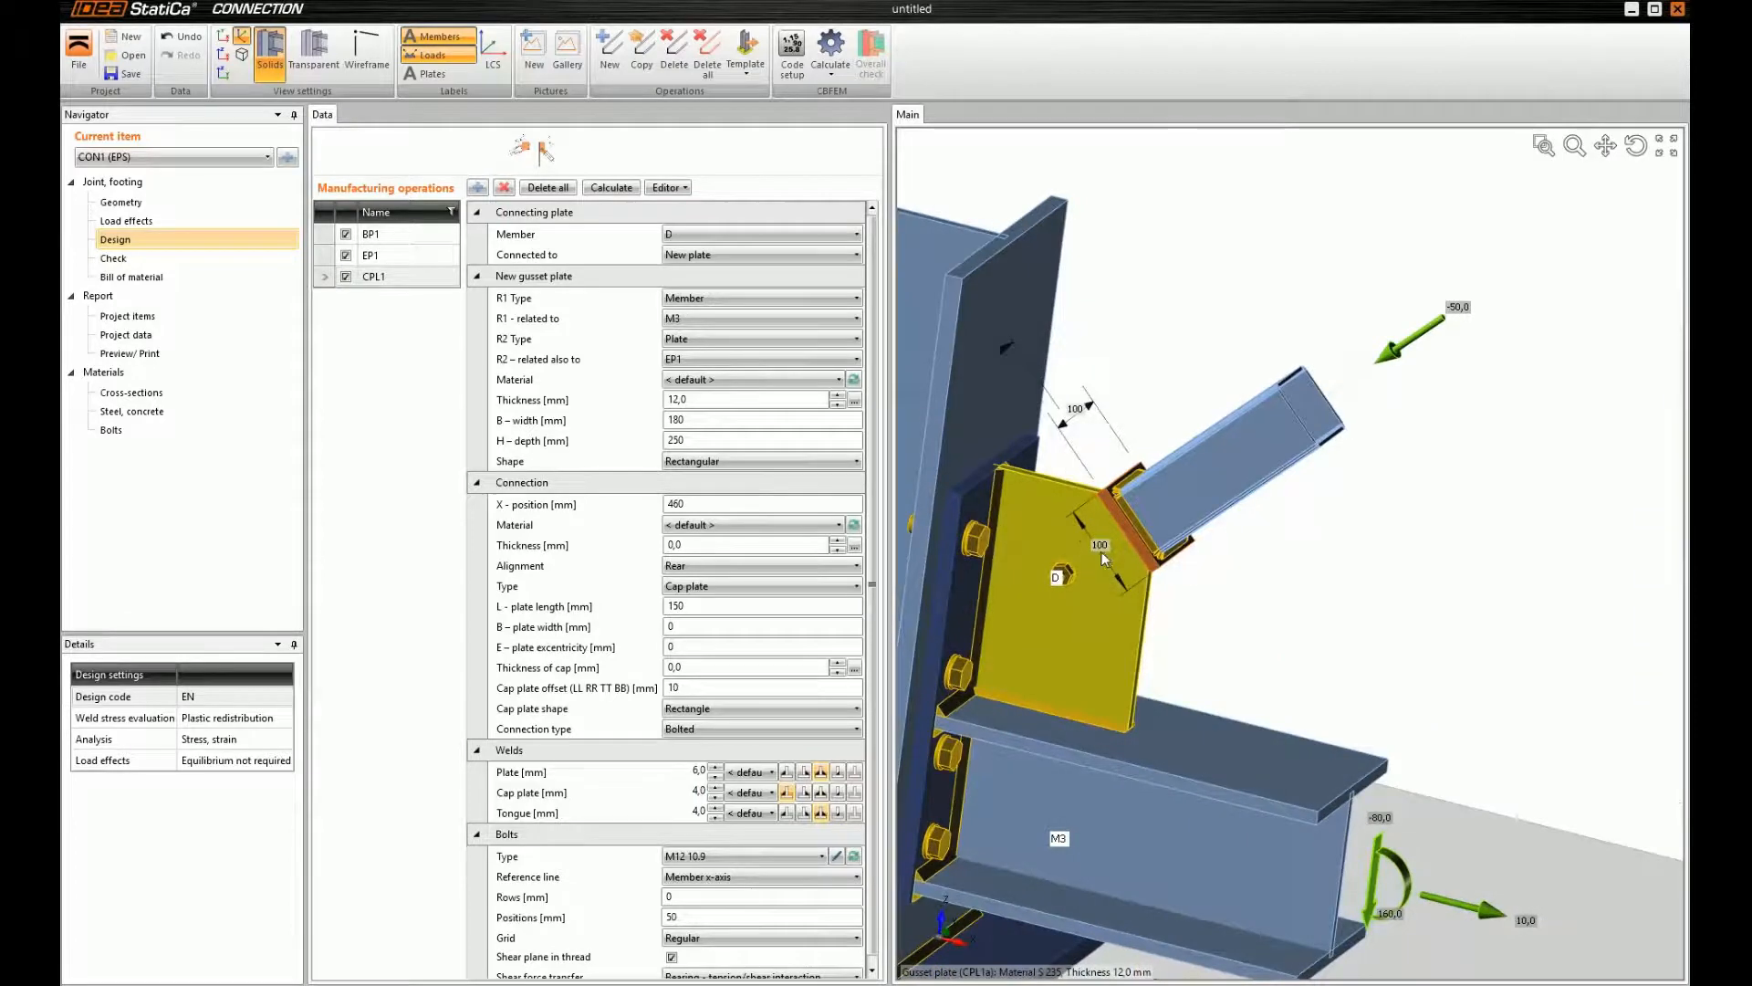
pyautogui.scroll(3, 1101, 553)
pyautogui.moveTo(1212, 550); pyautogui.dragTo(1286, 528, button='middle')
pyautogui.keyDown('ctrl'); pyautogui.moveTo(1286, 527); pyautogui.dragTo(1256, 489, button='middle'); pyautogui.keyUp('ctrl')
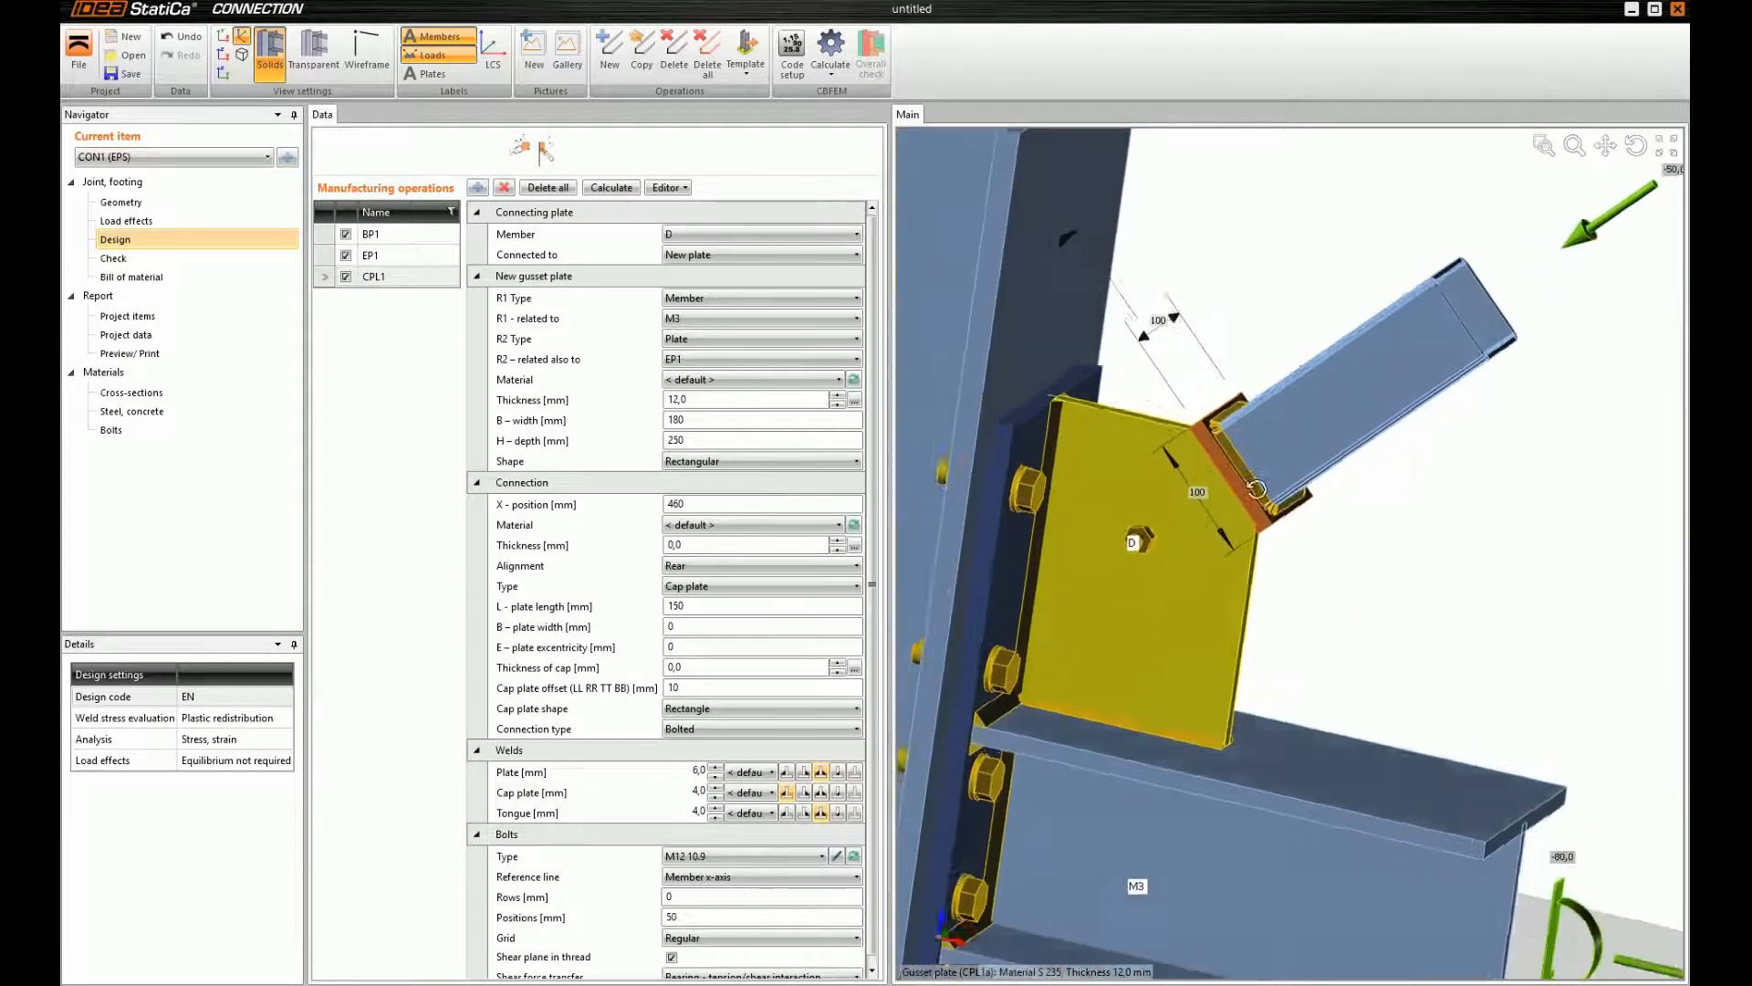
# Change the connecting plate's bolts to M20 10.9 and set their positions to 40 50 mm
pyautogui.click(1046, 666)
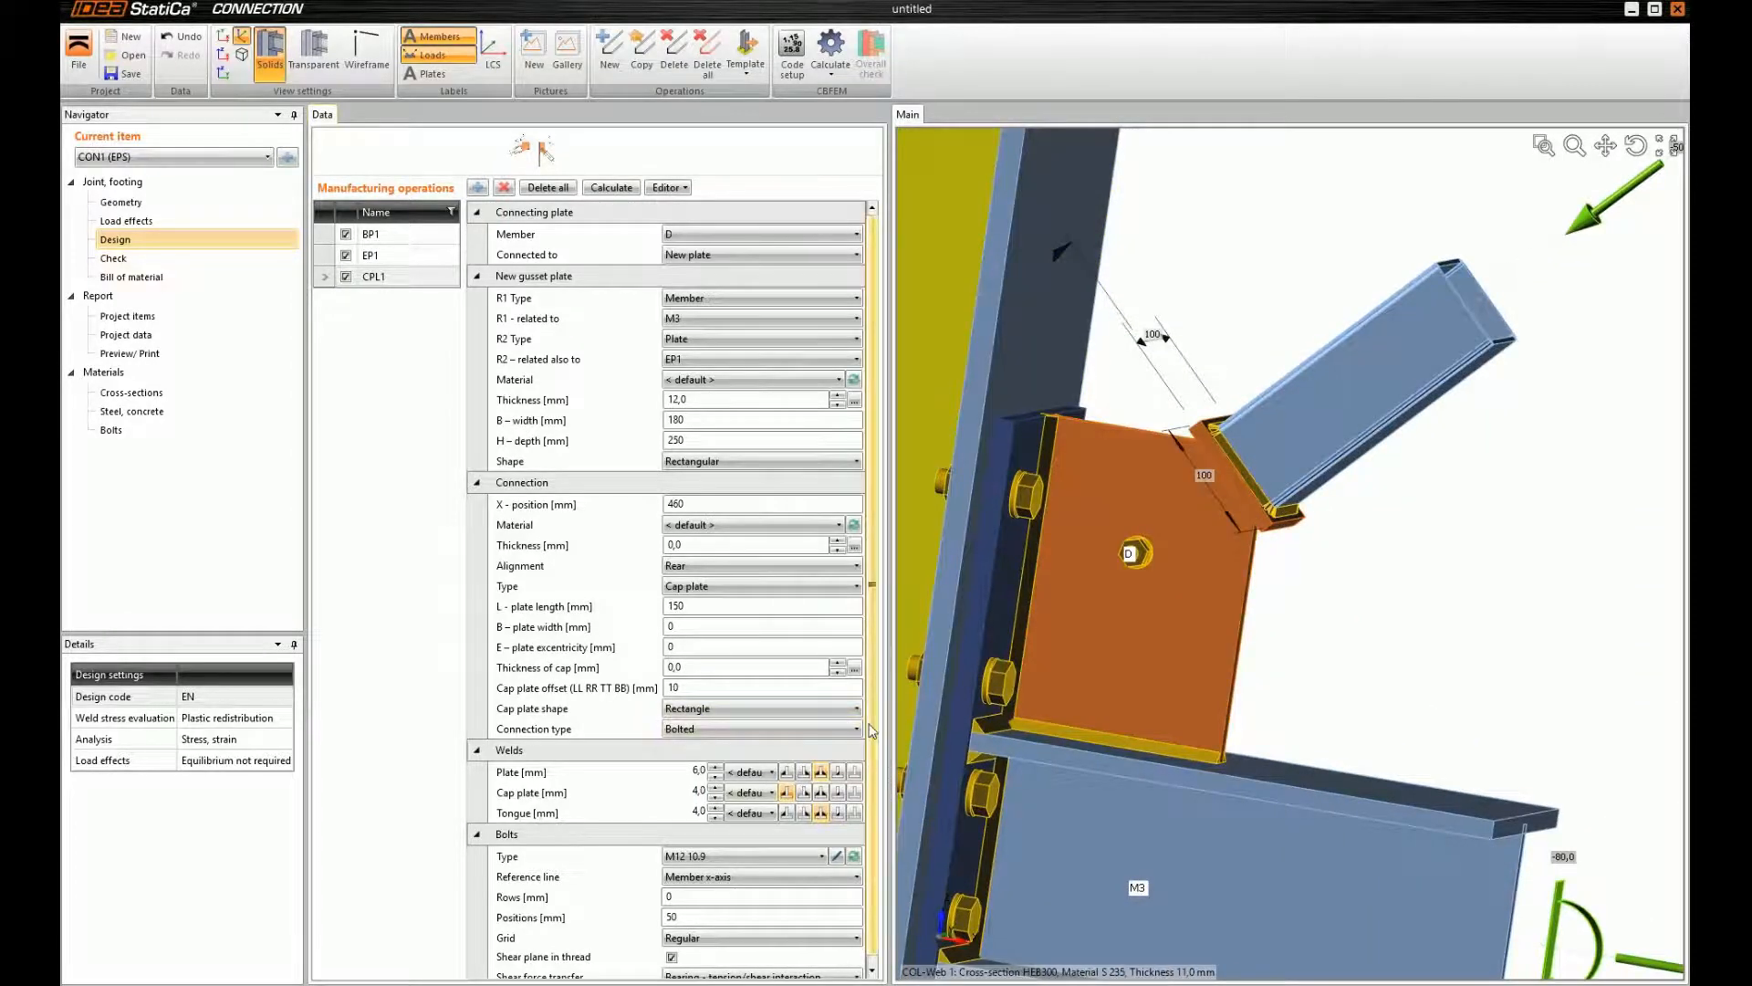
pyautogui.scroll(-1, 873, 735)
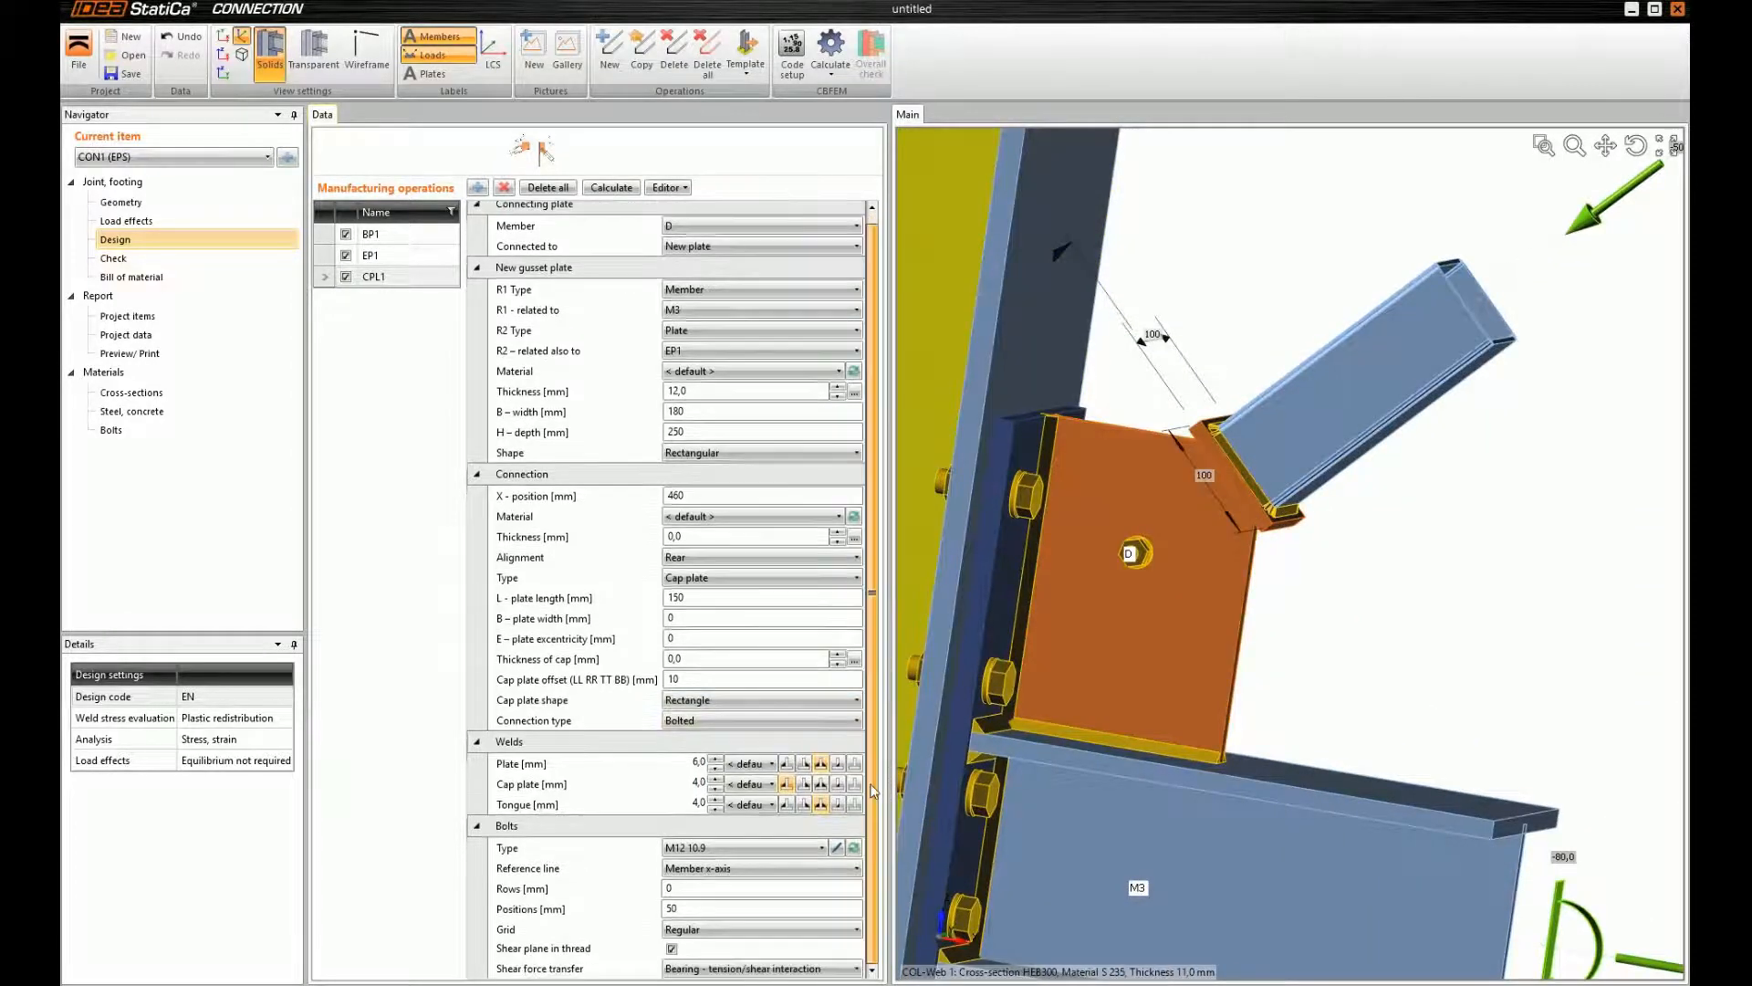
pyautogui.click(725, 849)
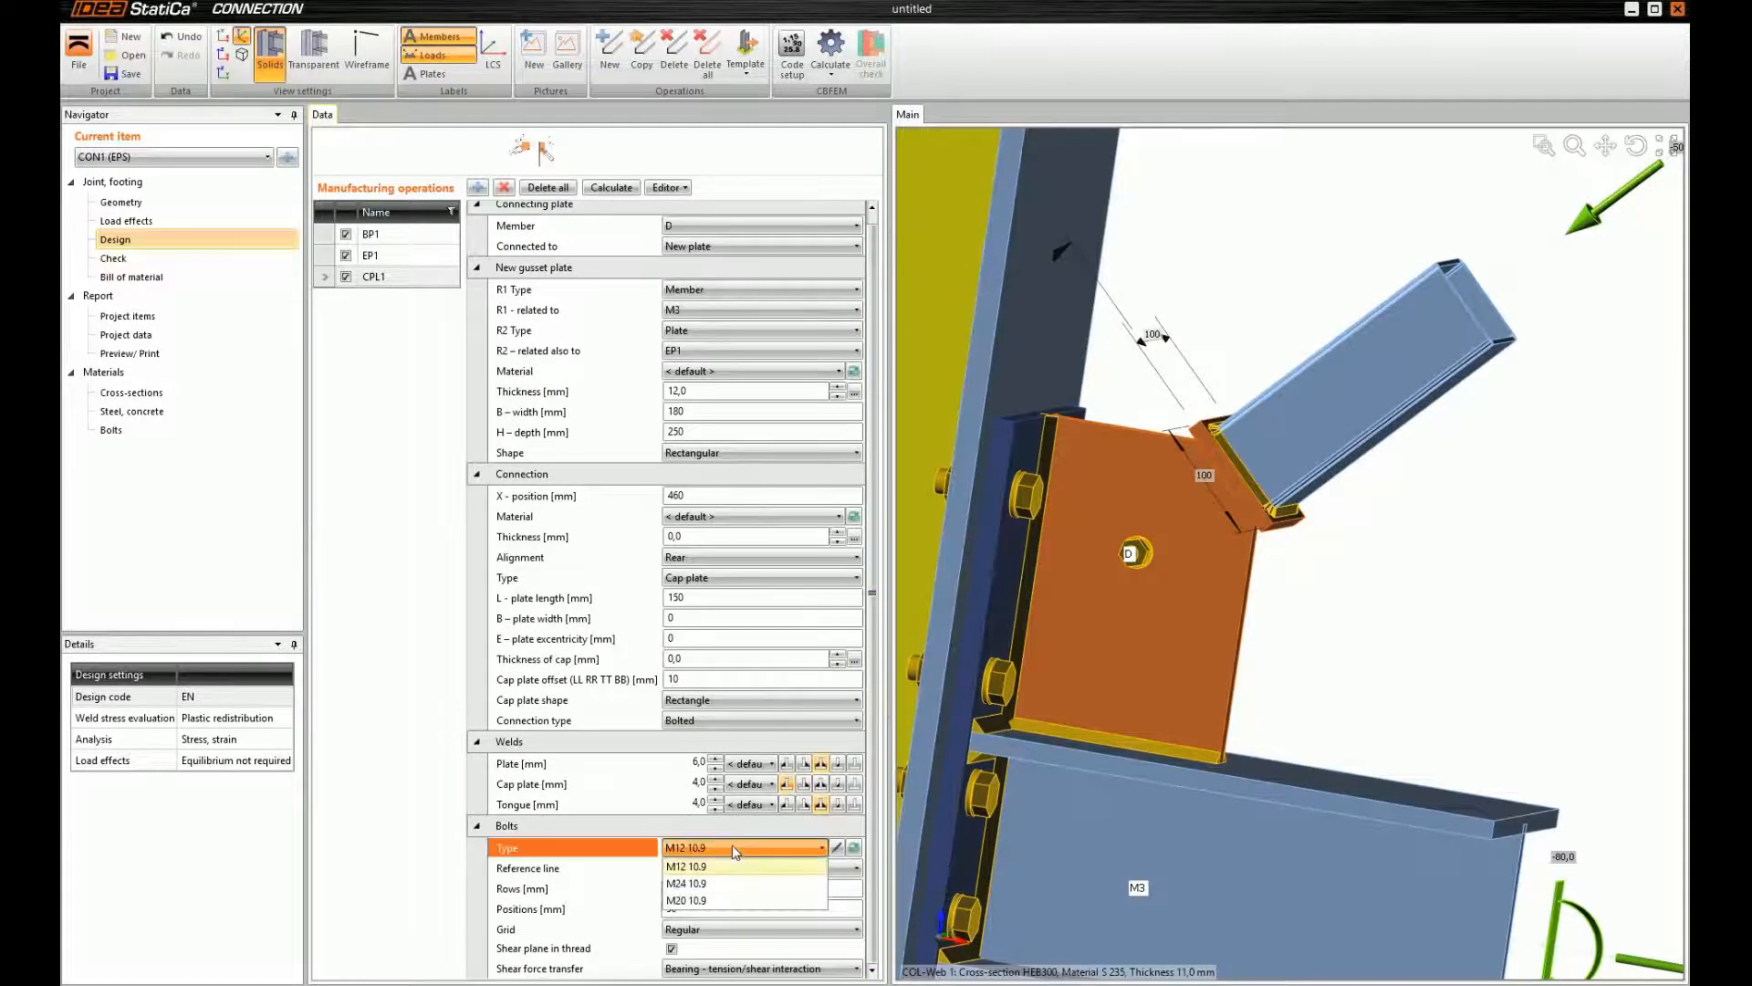
pyautogui.click(711, 883)
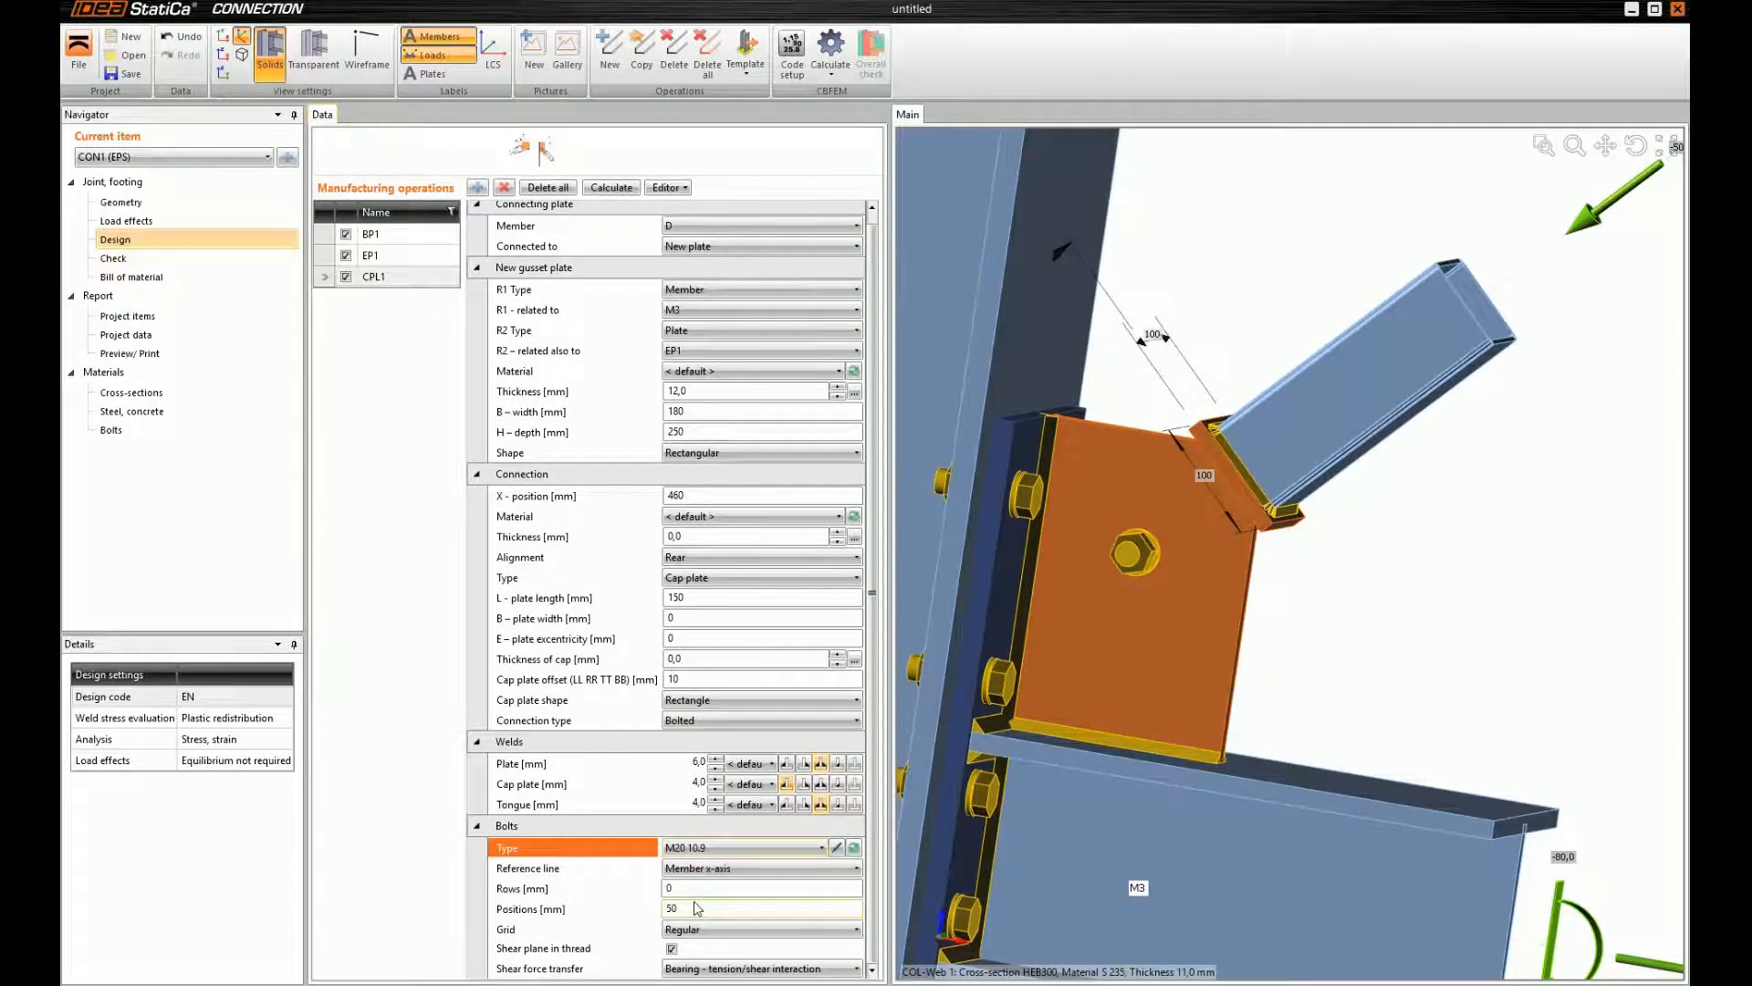
pyautogui.click(705, 906)
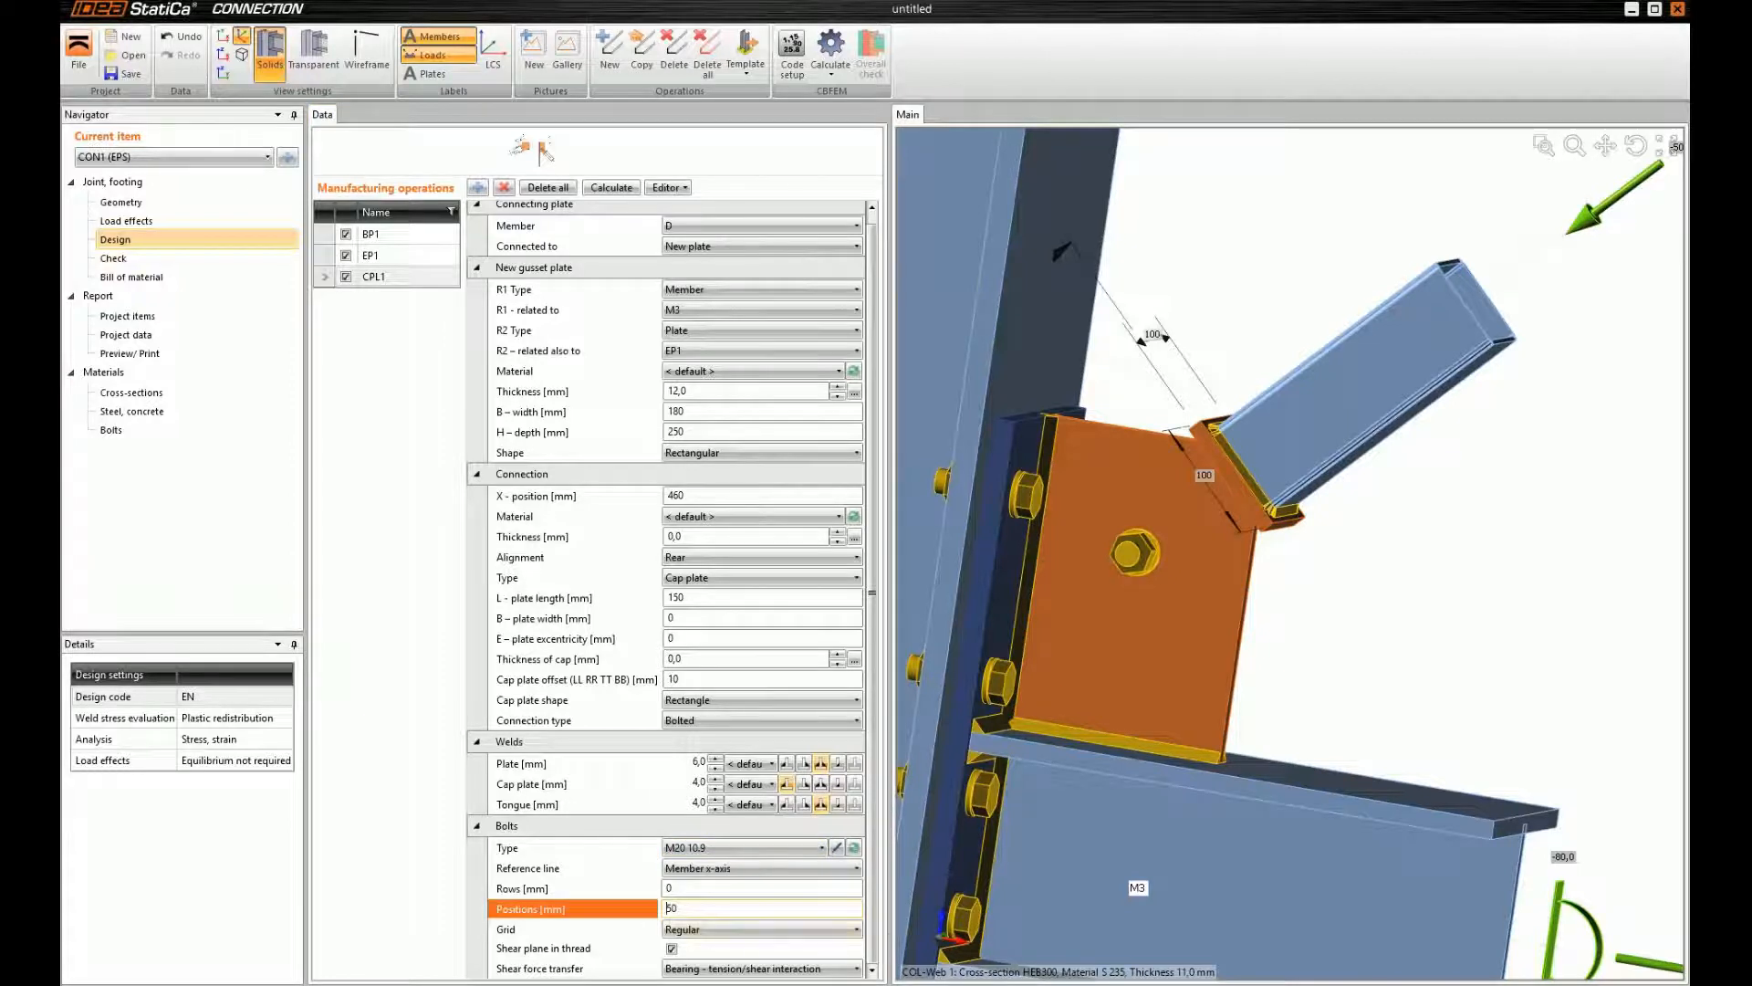
pyautogui.press('Tab')
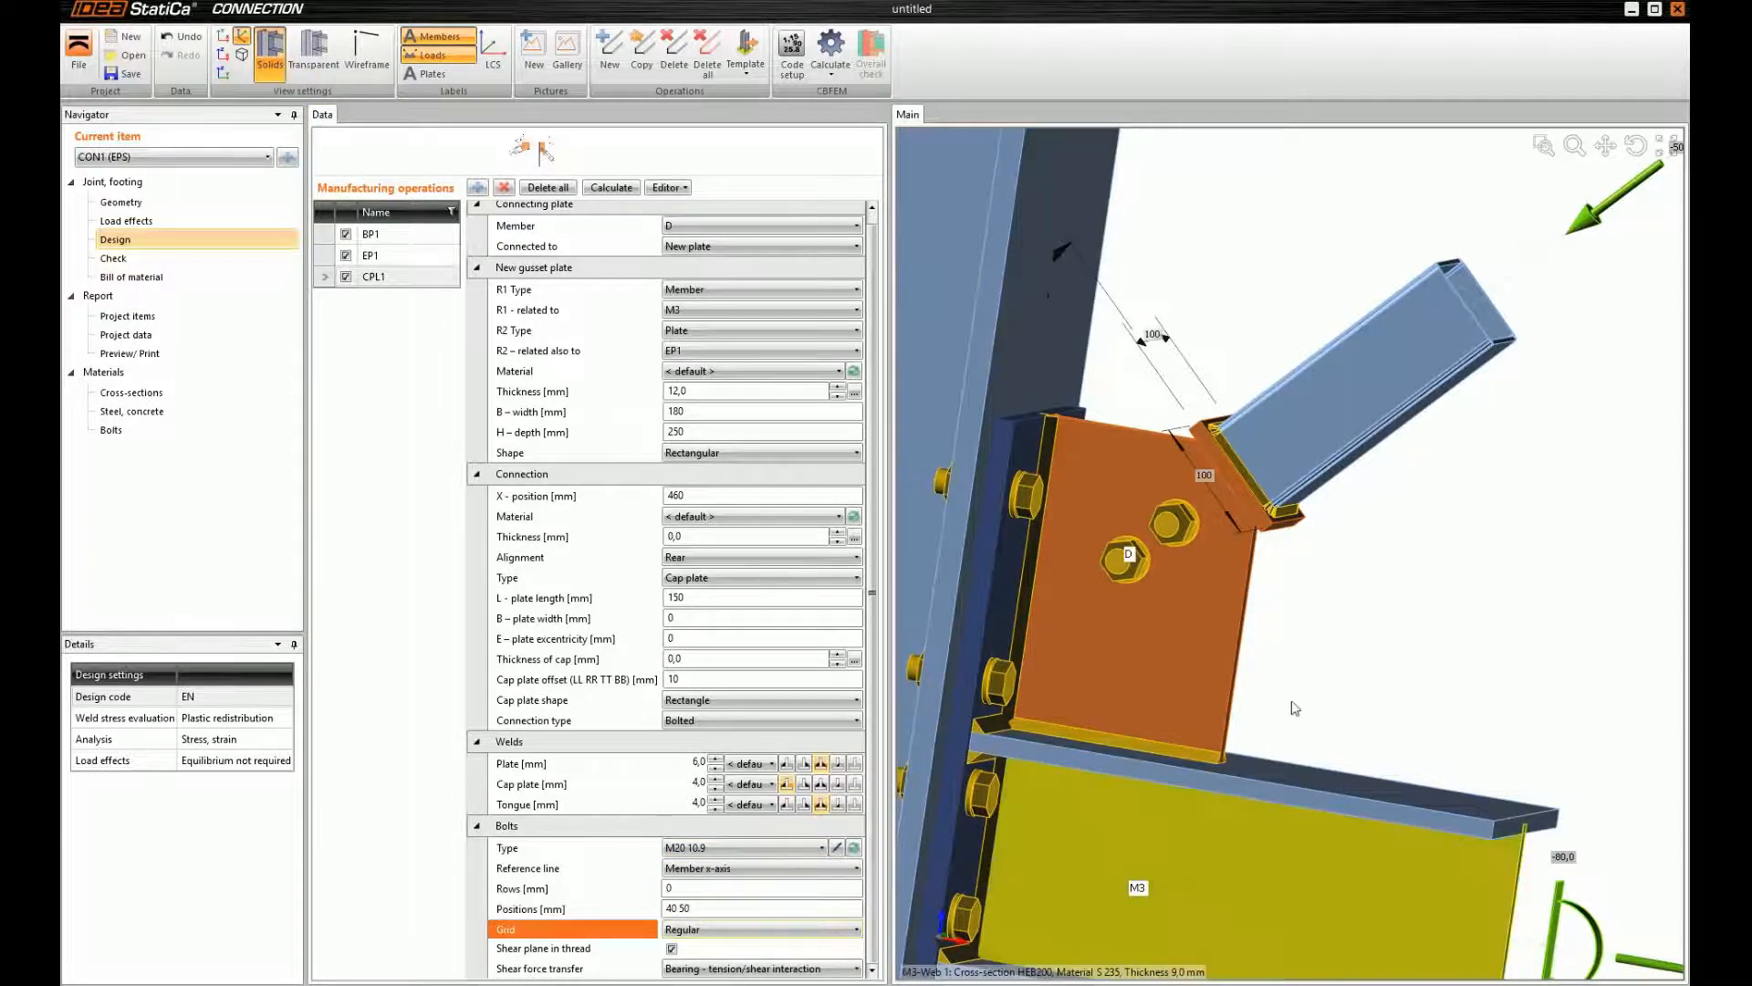
# Examine the gusset, tongue and cap plate of the diagonal's bolted connection in transparent display, ending back in solid display
pyautogui.scroll(-2, 1335, 607)
pyautogui.moveTo(1376, 585); pyautogui.dragTo(1121, 516, button='middle')
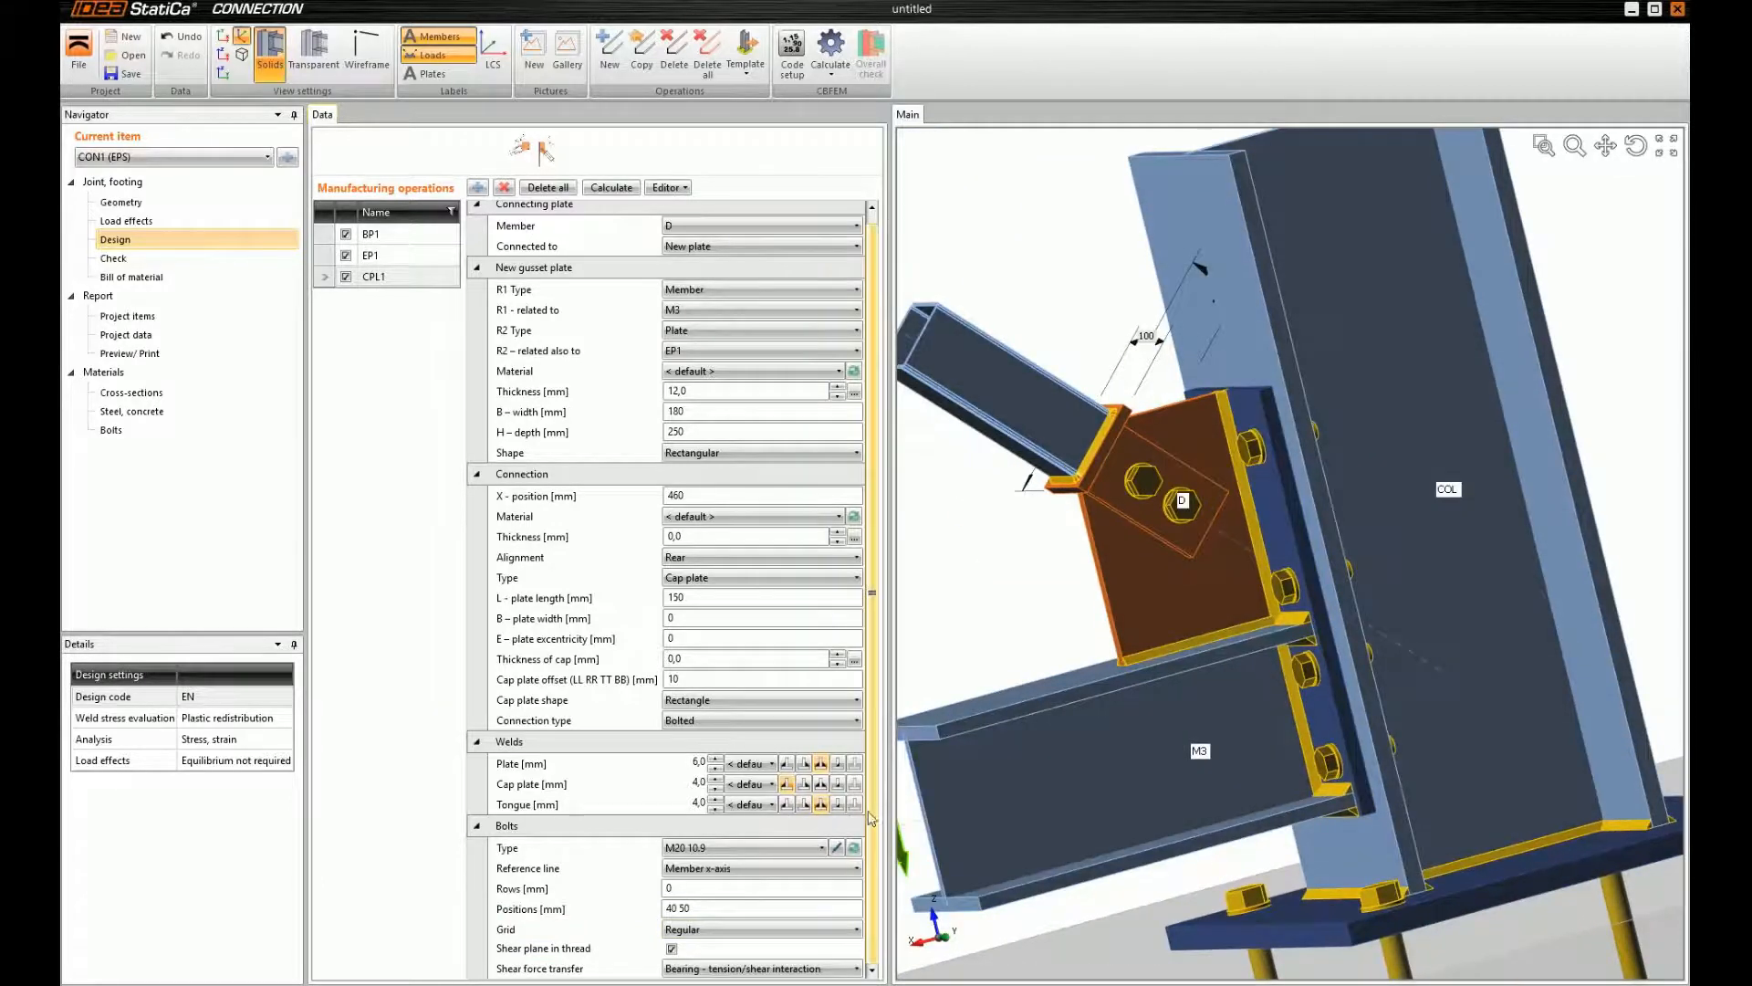
pyautogui.moveTo(1055, 434); pyautogui.dragTo(1128, 460, button='middle')
pyautogui.scroll(4, 1126, 457)
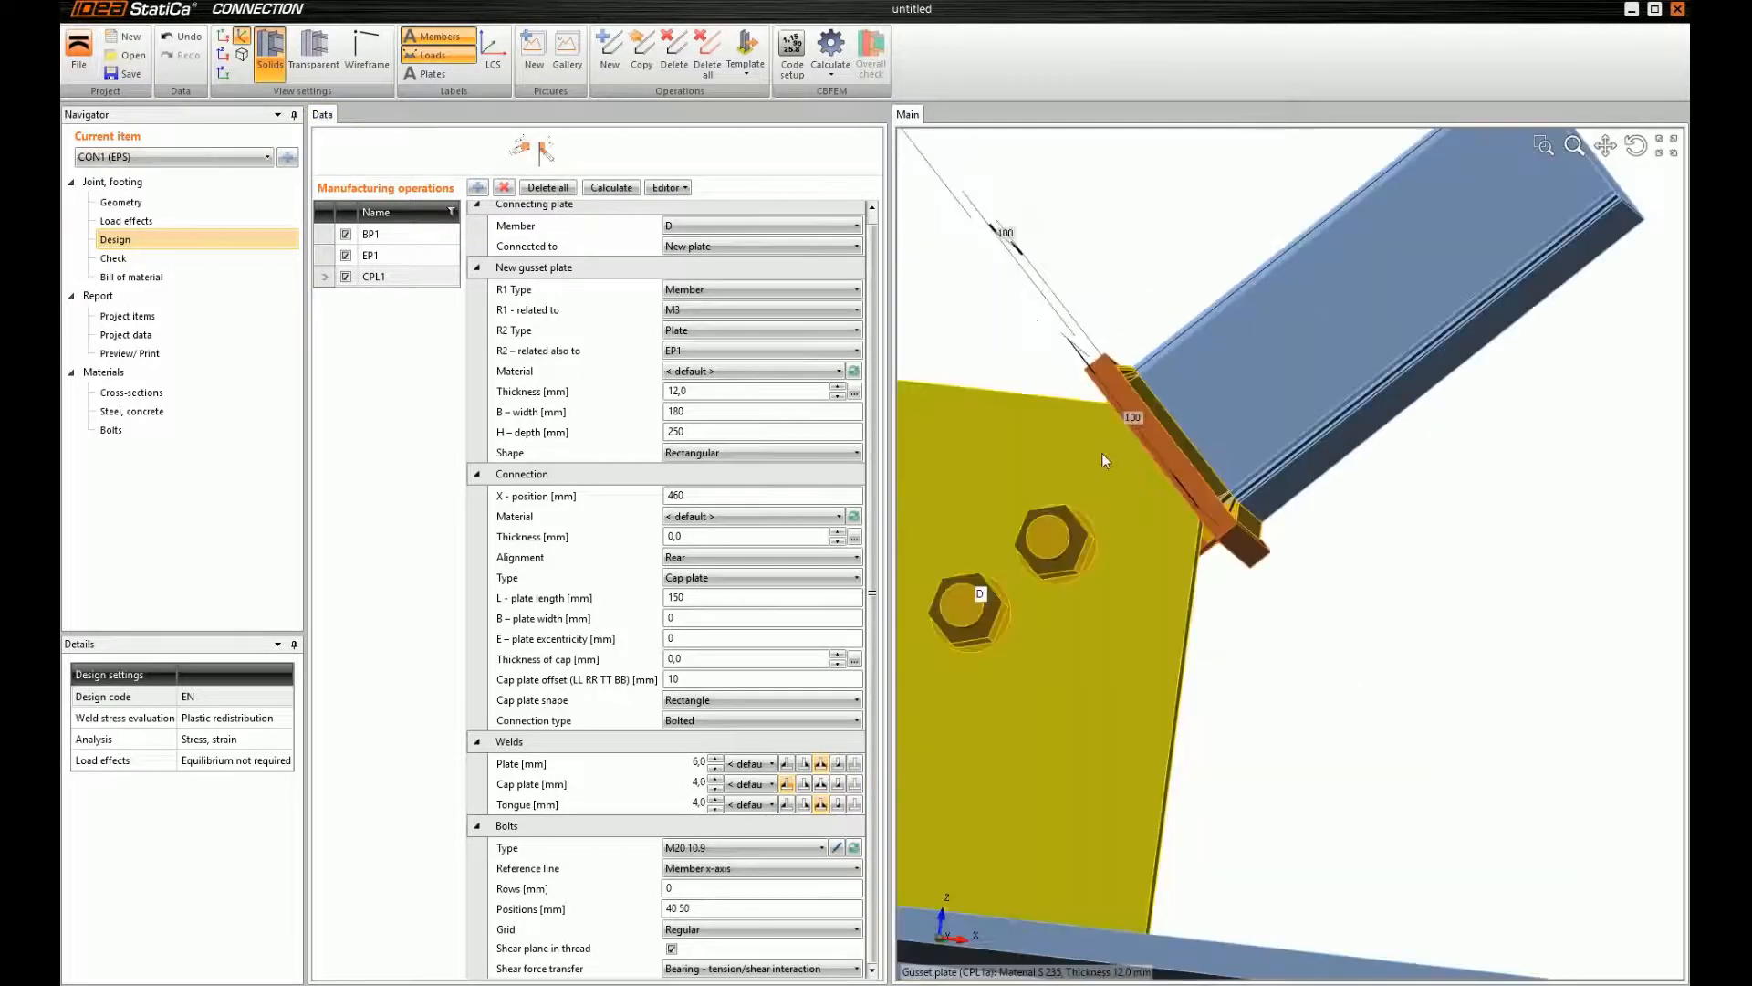
pyautogui.click(315, 52)
pyautogui.moveTo(1174, 411); pyautogui.dragTo(1214, 355, button='middle')
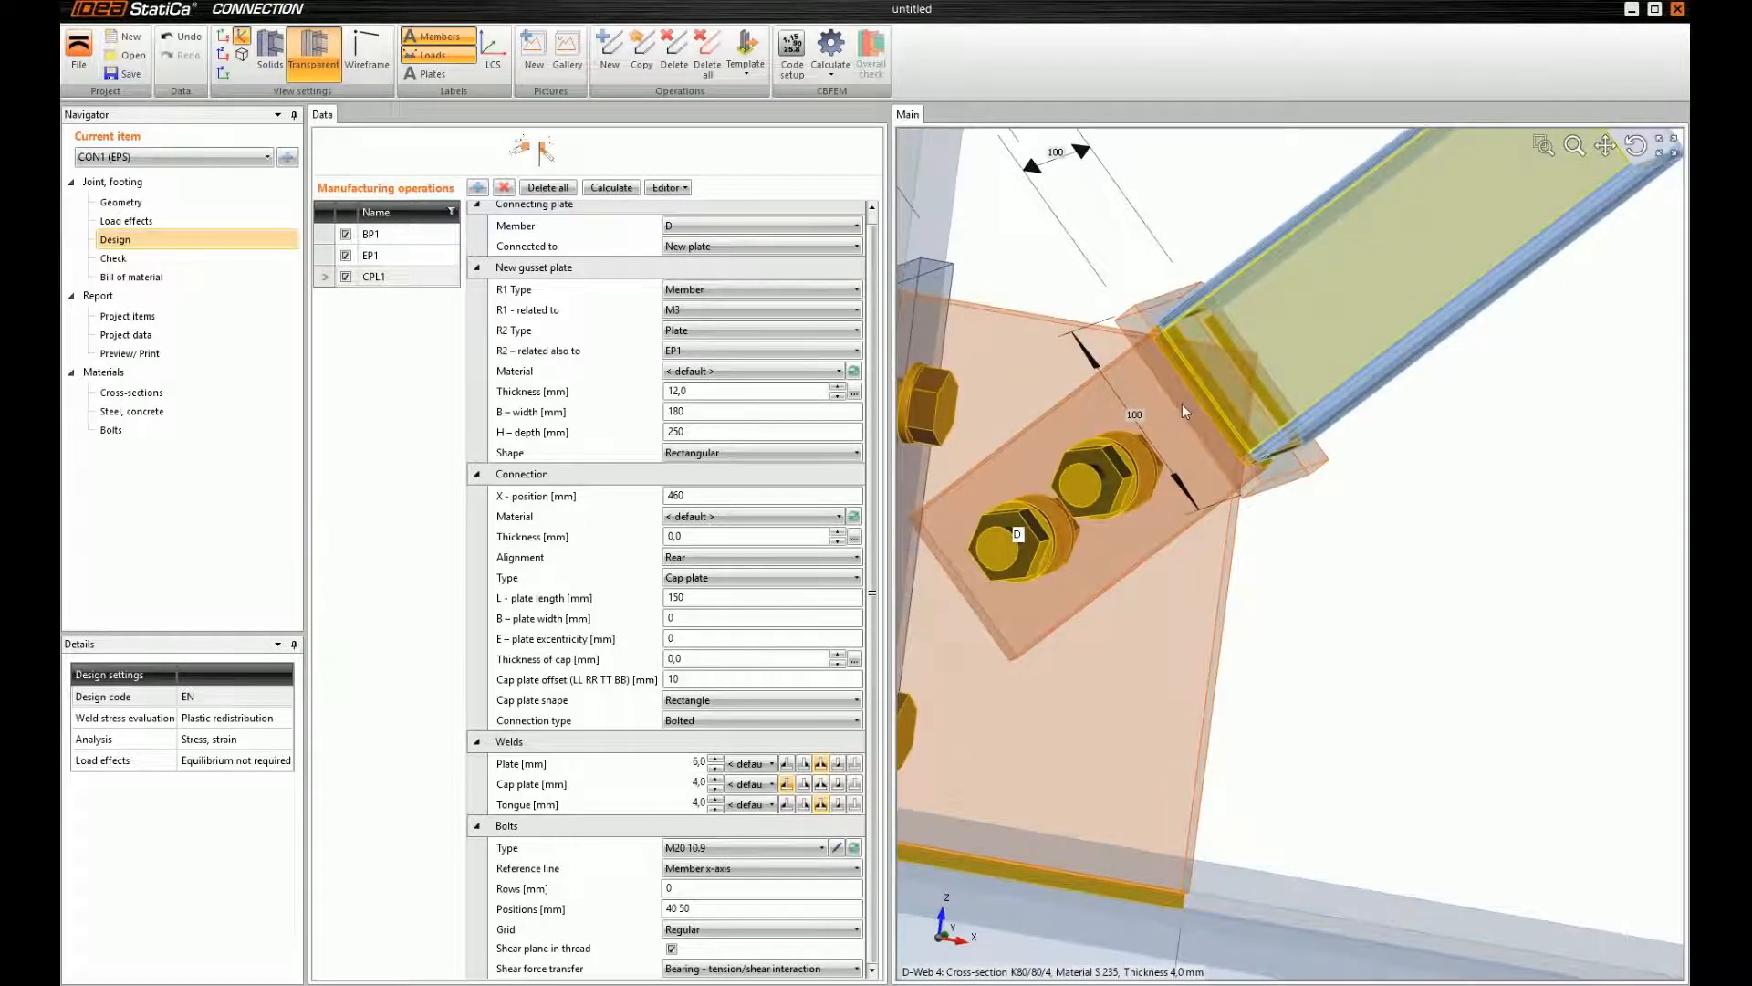
pyautogui.moveTo(1192, 336); pyautogui.dragTo(1206, 402, button='right')
pyautogui.click(266, 66)
pyautogui.scroll(-3, 1123, 386)
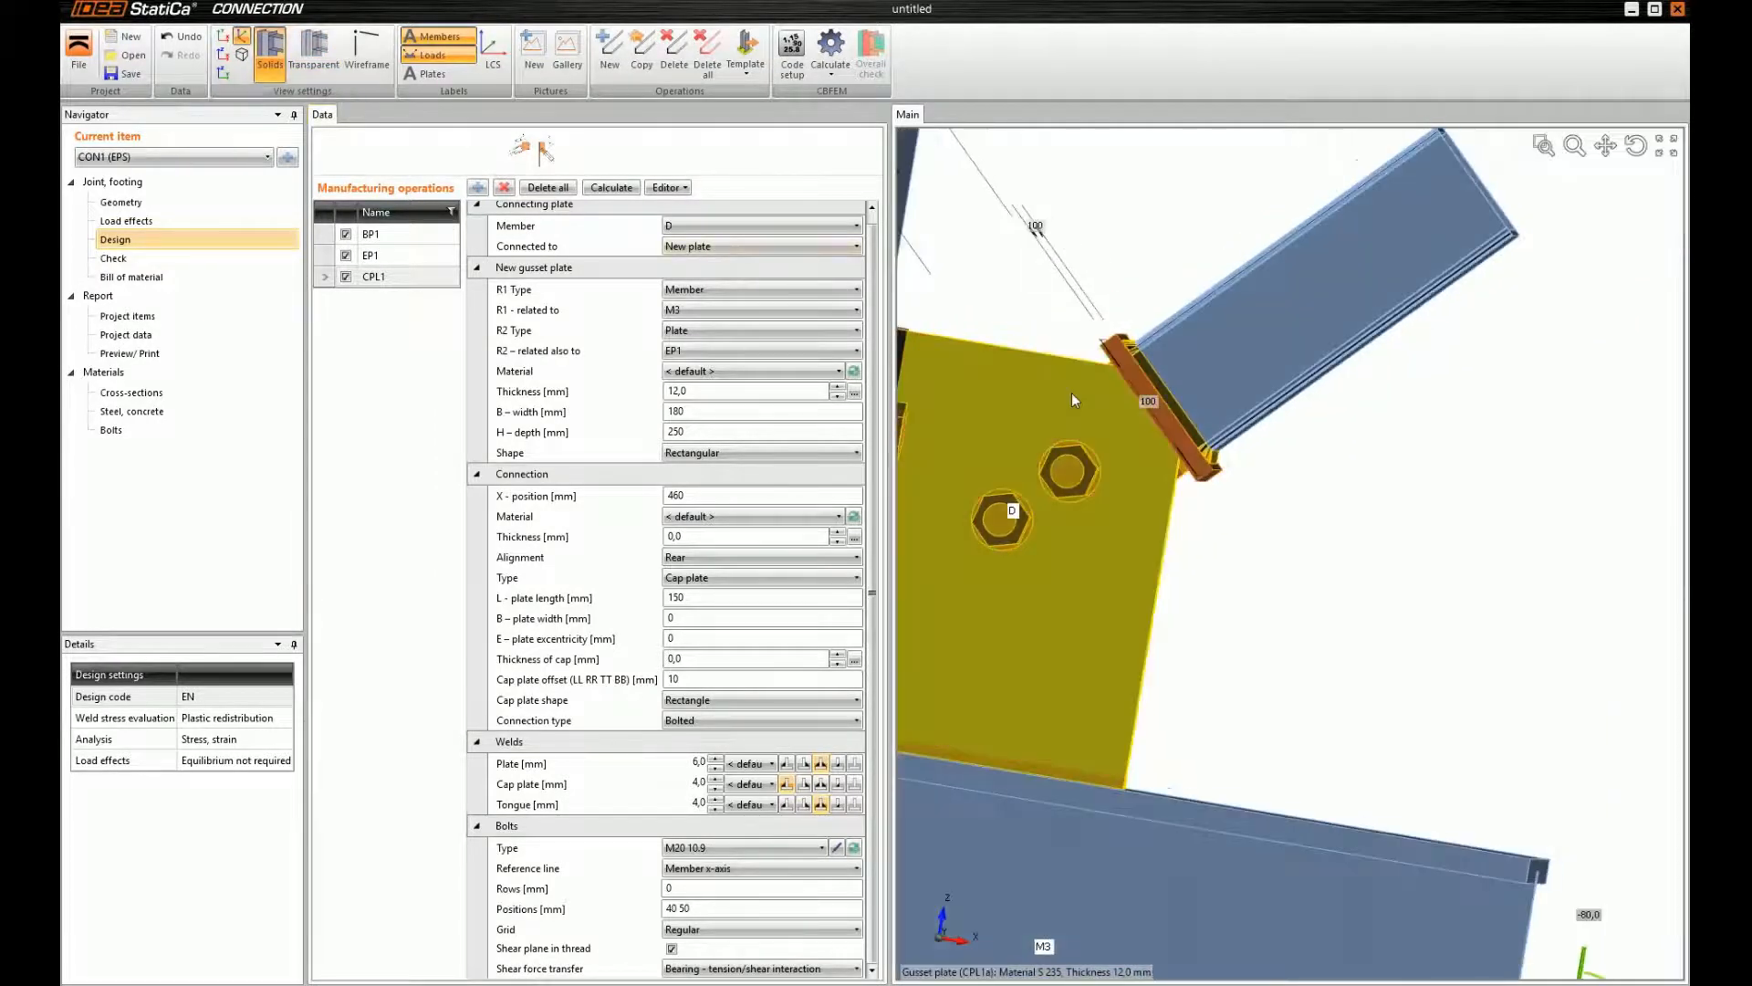
# Open the gusset's shape in the plate editor and add a chamfer at corner 2
pyautogui.click(685, 188)
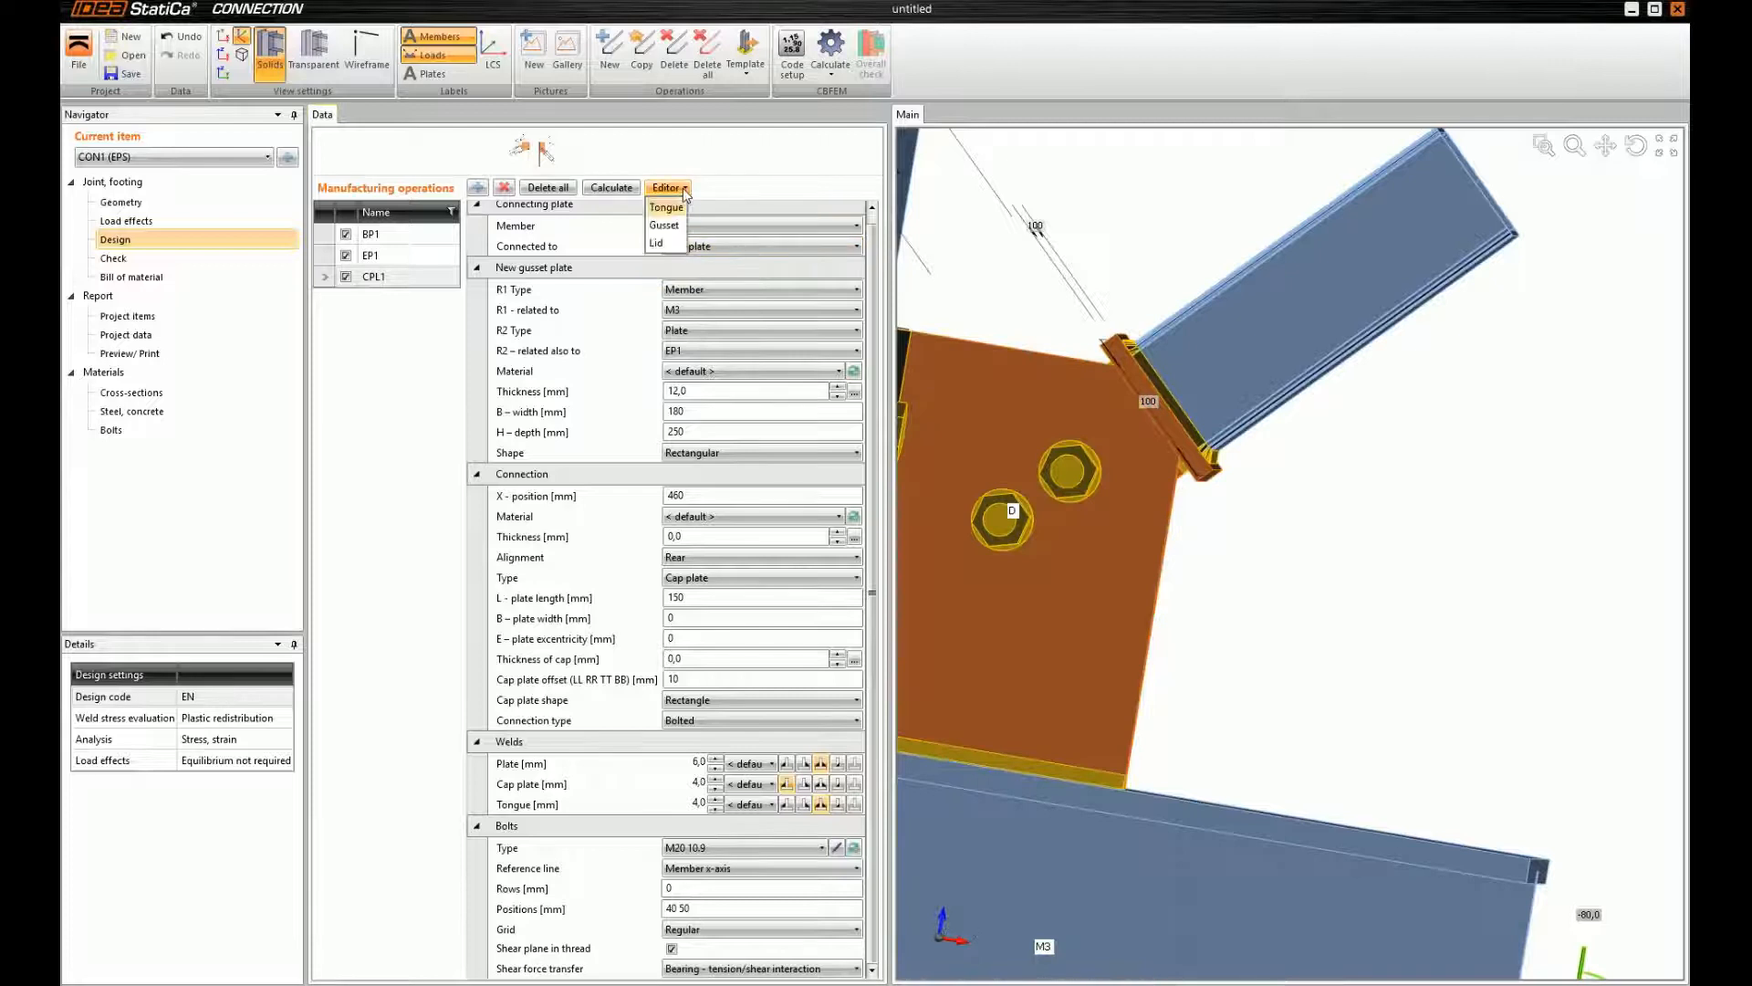
pyautogui.click(664, 225)
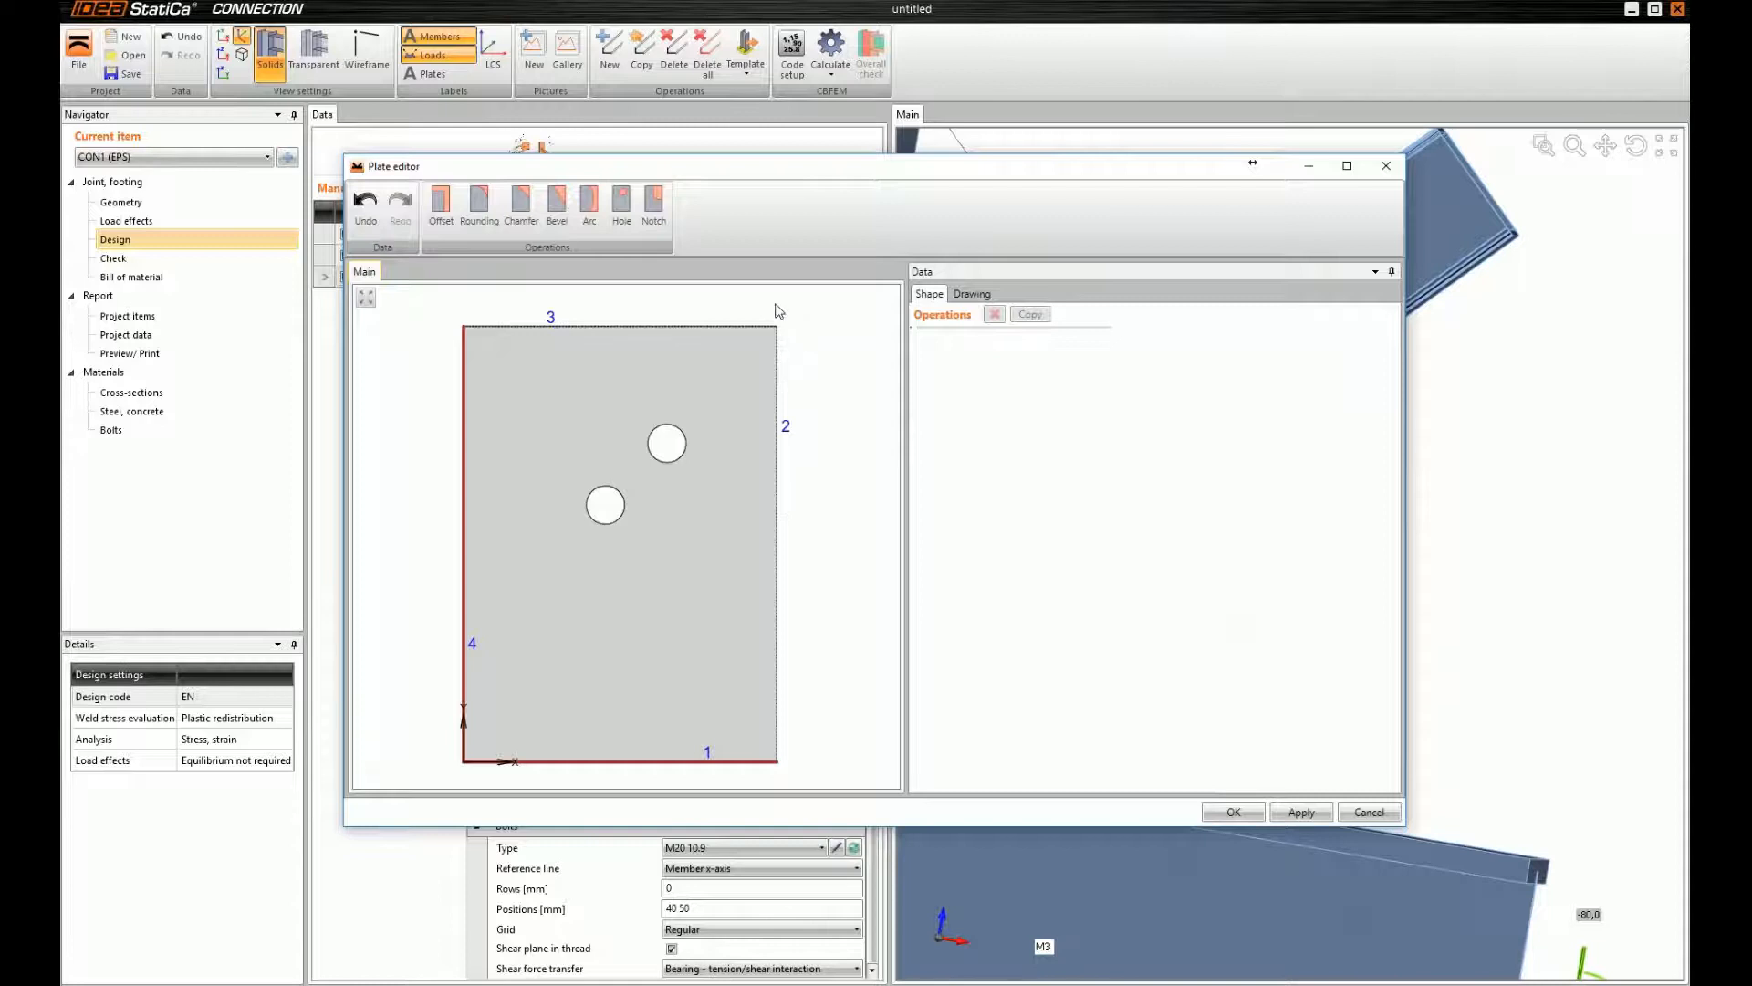
pyautogui.click(525, 209)
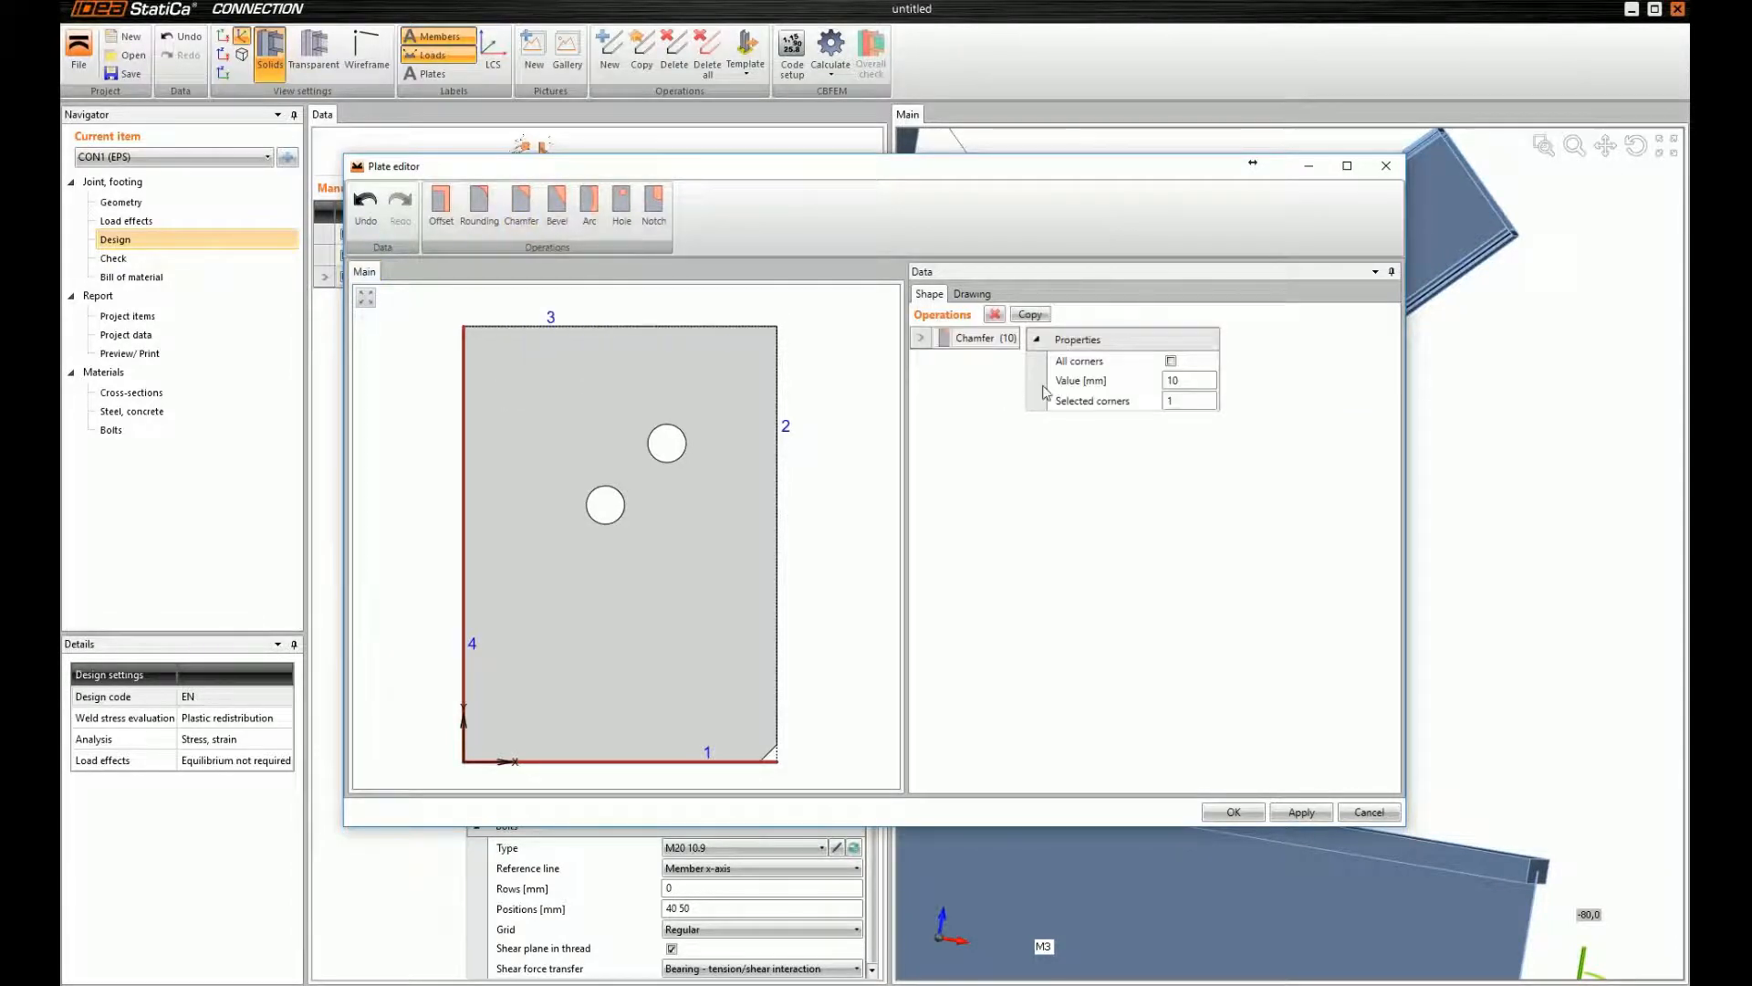
pyautogui.click(1182, 399)
pyautogui.write('2')
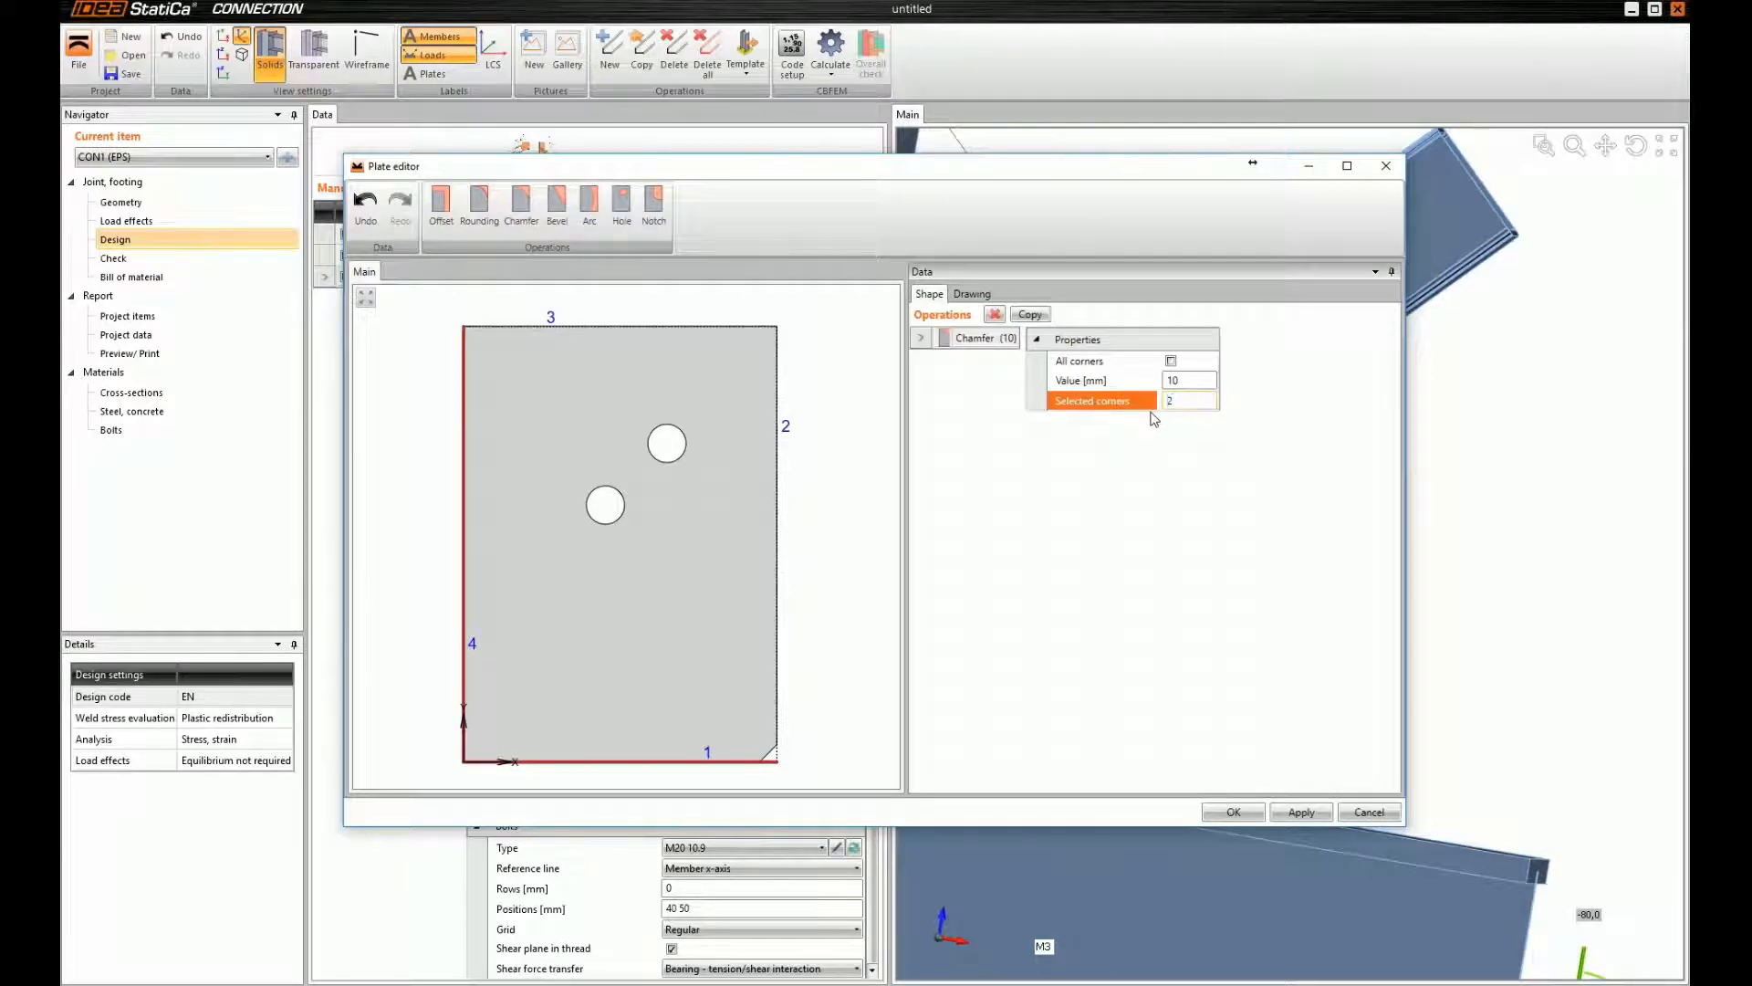
pyautogui.press('Return')
# Try a 50 mm value for the gusset's corner chamfer, settle on 70 mm and accept the plate shape
pyautogui.click(1185, 380)
pyautogui.write('50')
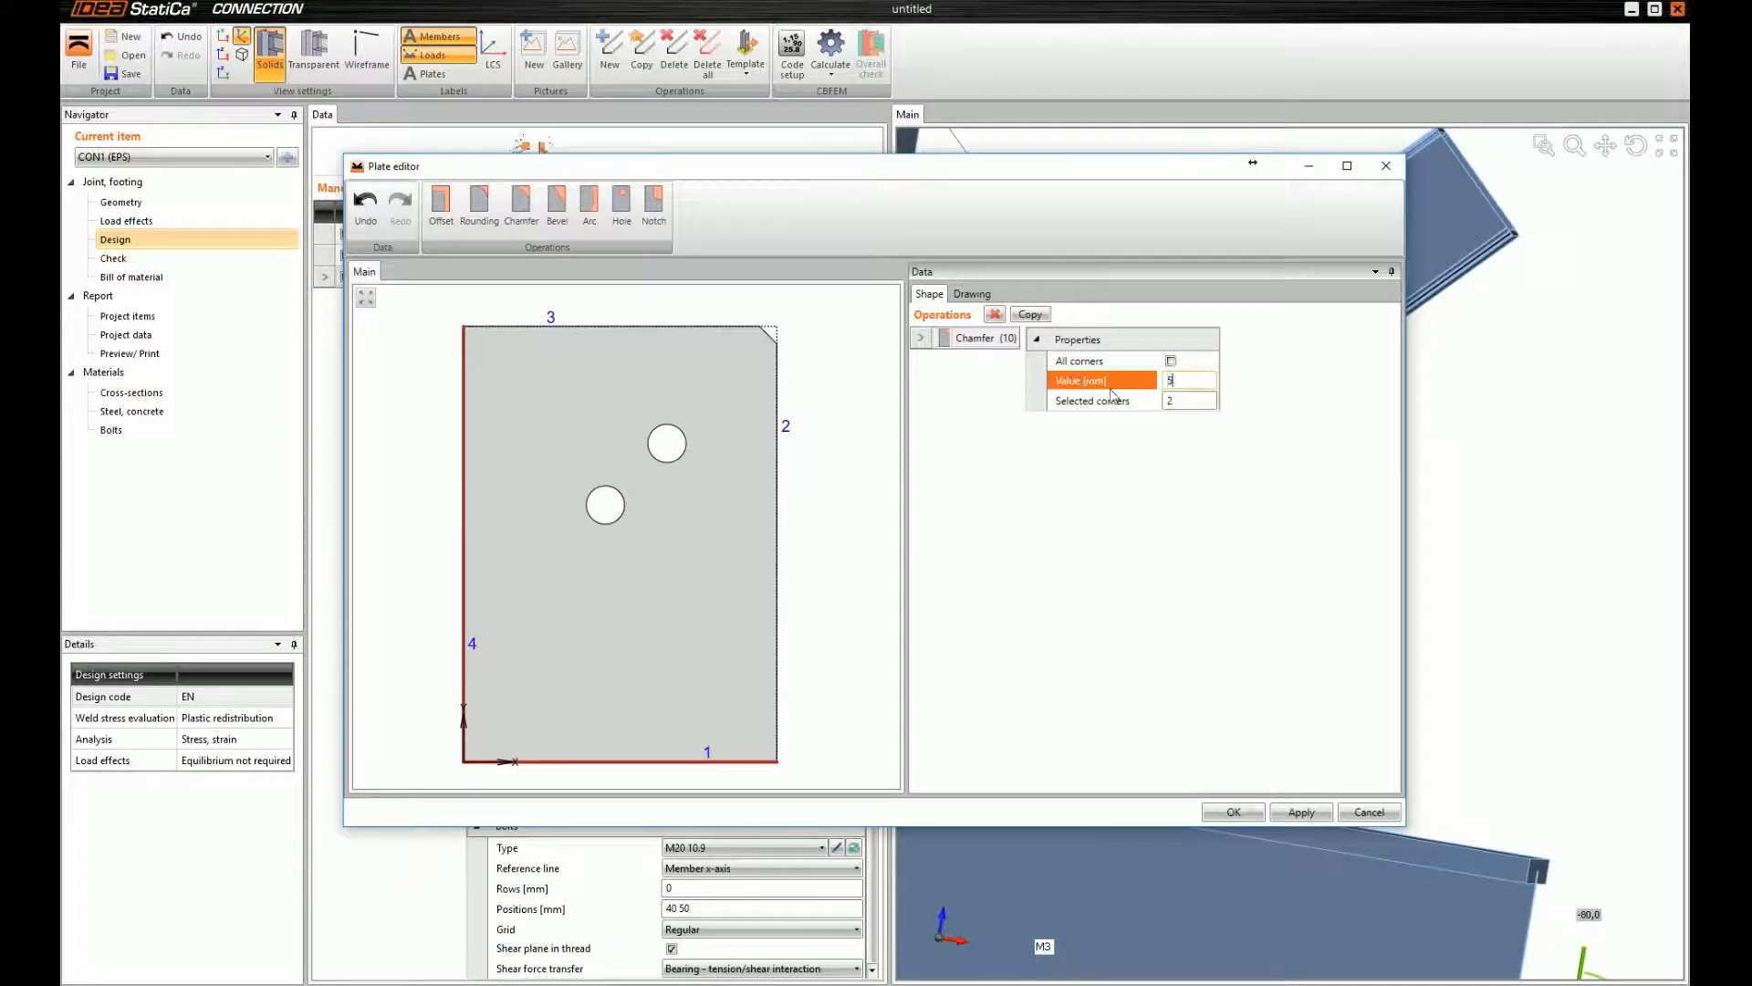
pyautogui.press('Return')
pyautogui.click(1191, 381)
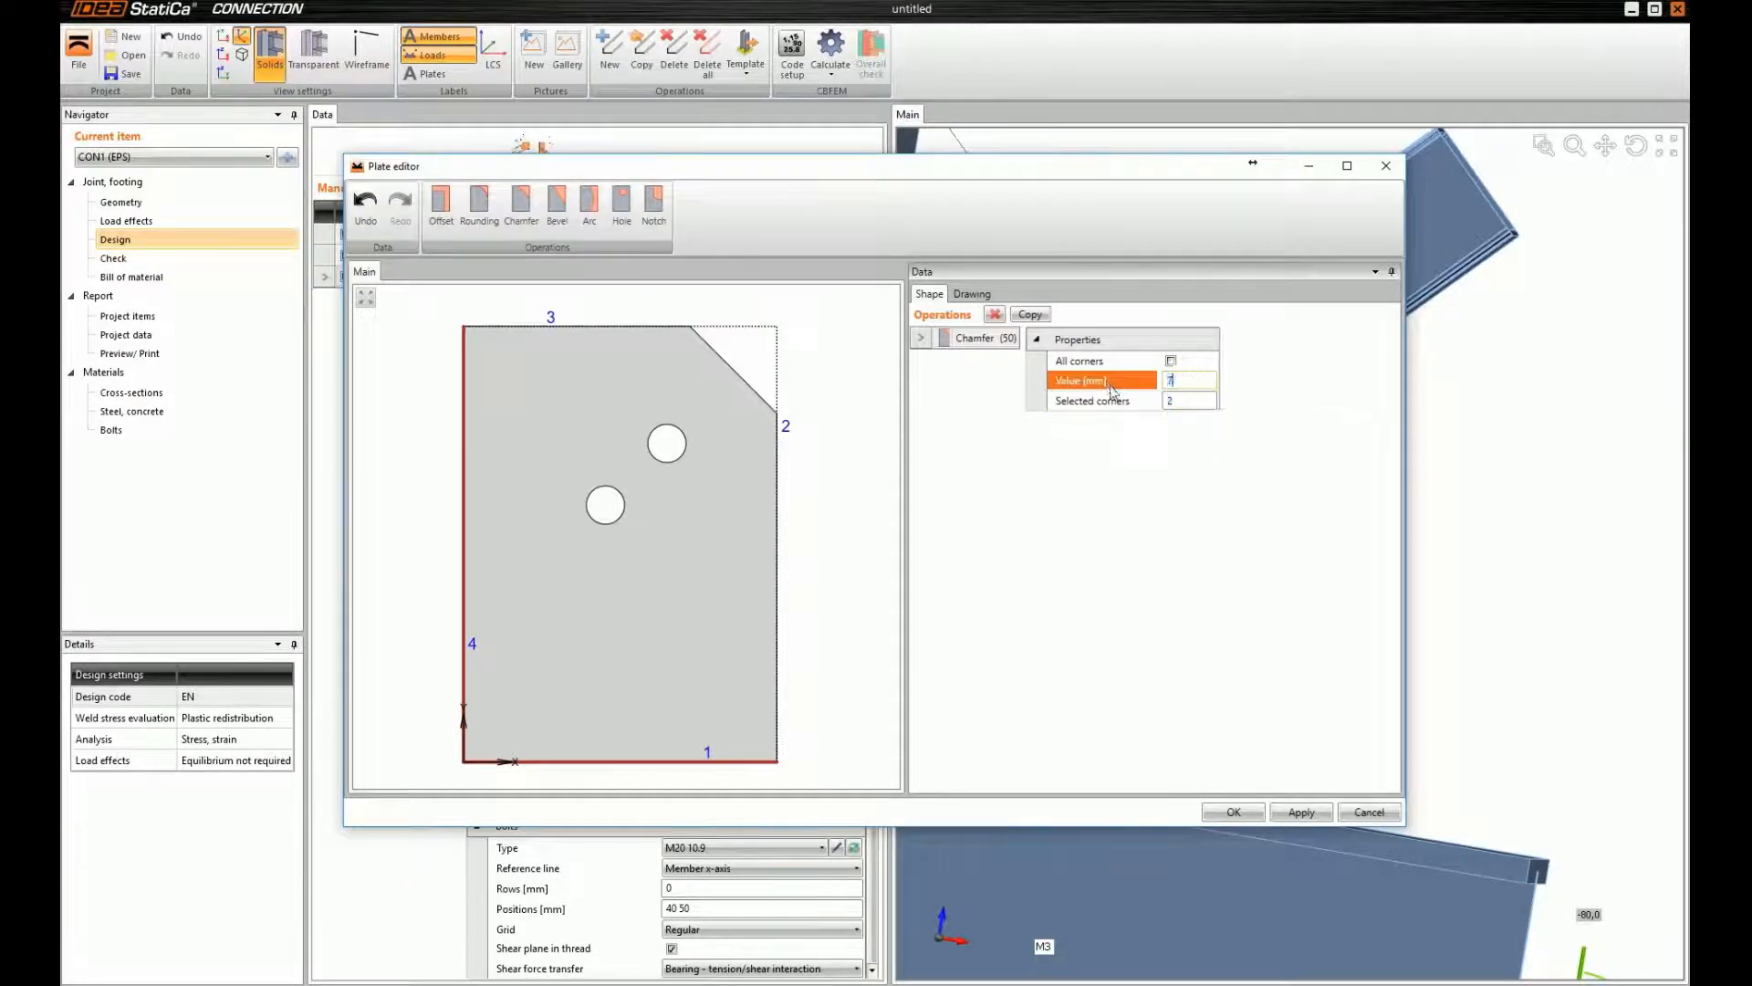
pyautogui.write('70')
pyautogui.press('Return')
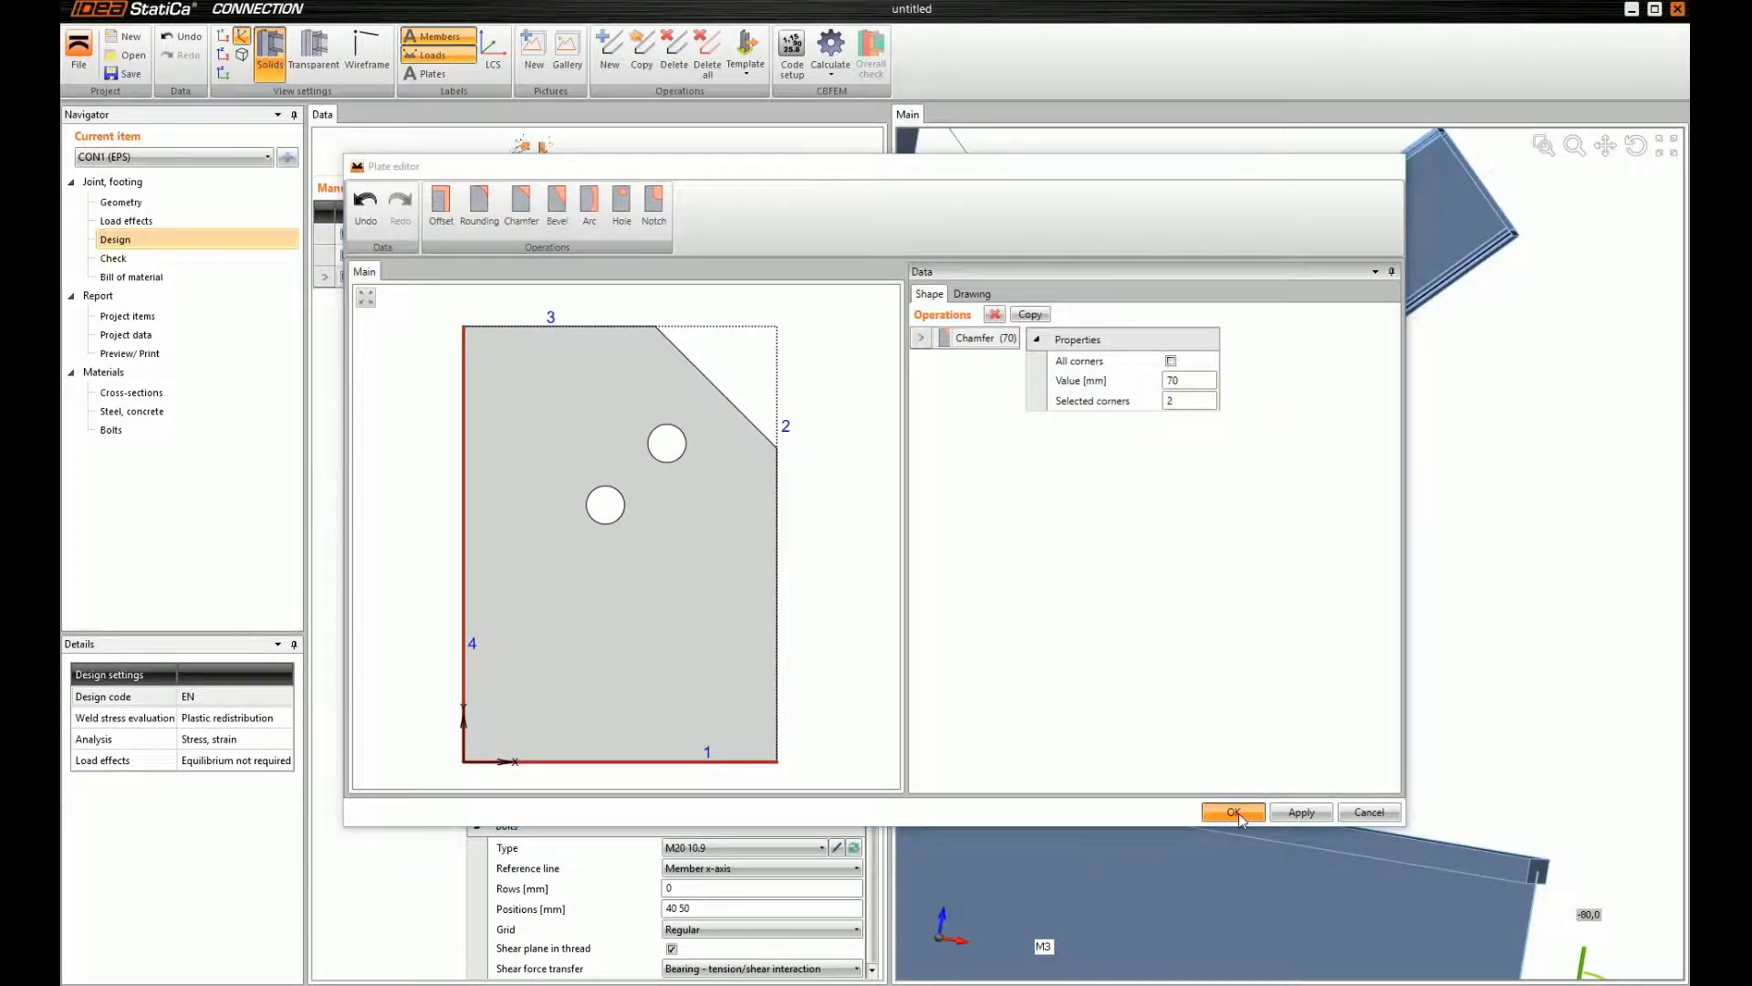
pyautogui.click(1234, 812)
# Add a stiffener operation on the column COL, related to beam M3
pyautogui.keyDown('ctrl'); pyautogui.moveTo(1199, 463); pyautogui.dragTo(1357, 487, button='middle'); pyautogui.keyUp('ctrl')
pyautogui.scroll(-2, 1356, 488)
pyautogui.keyDown('ctrl'); pyautogui.moveTo(1245, 438); pyautogui.dragTo(1263, 464, button='middle'); pyautogui.keyUp('ctrl')
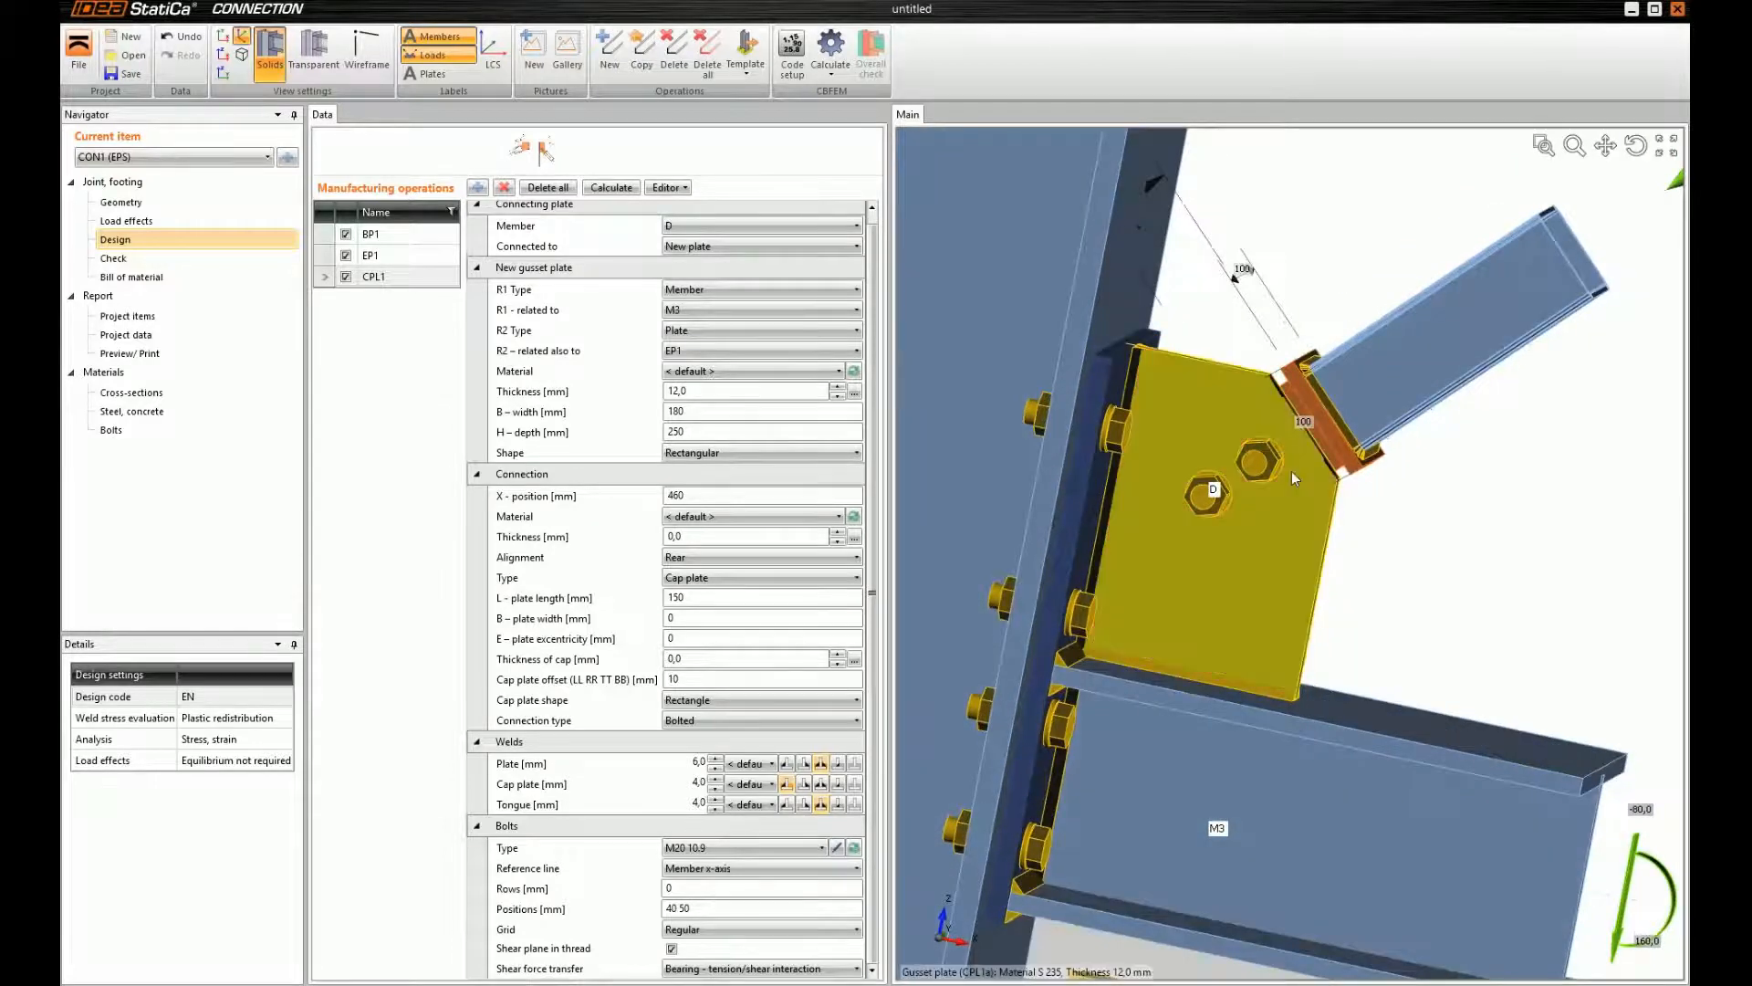
pyautogui.scroll(-5, 1290, 471)
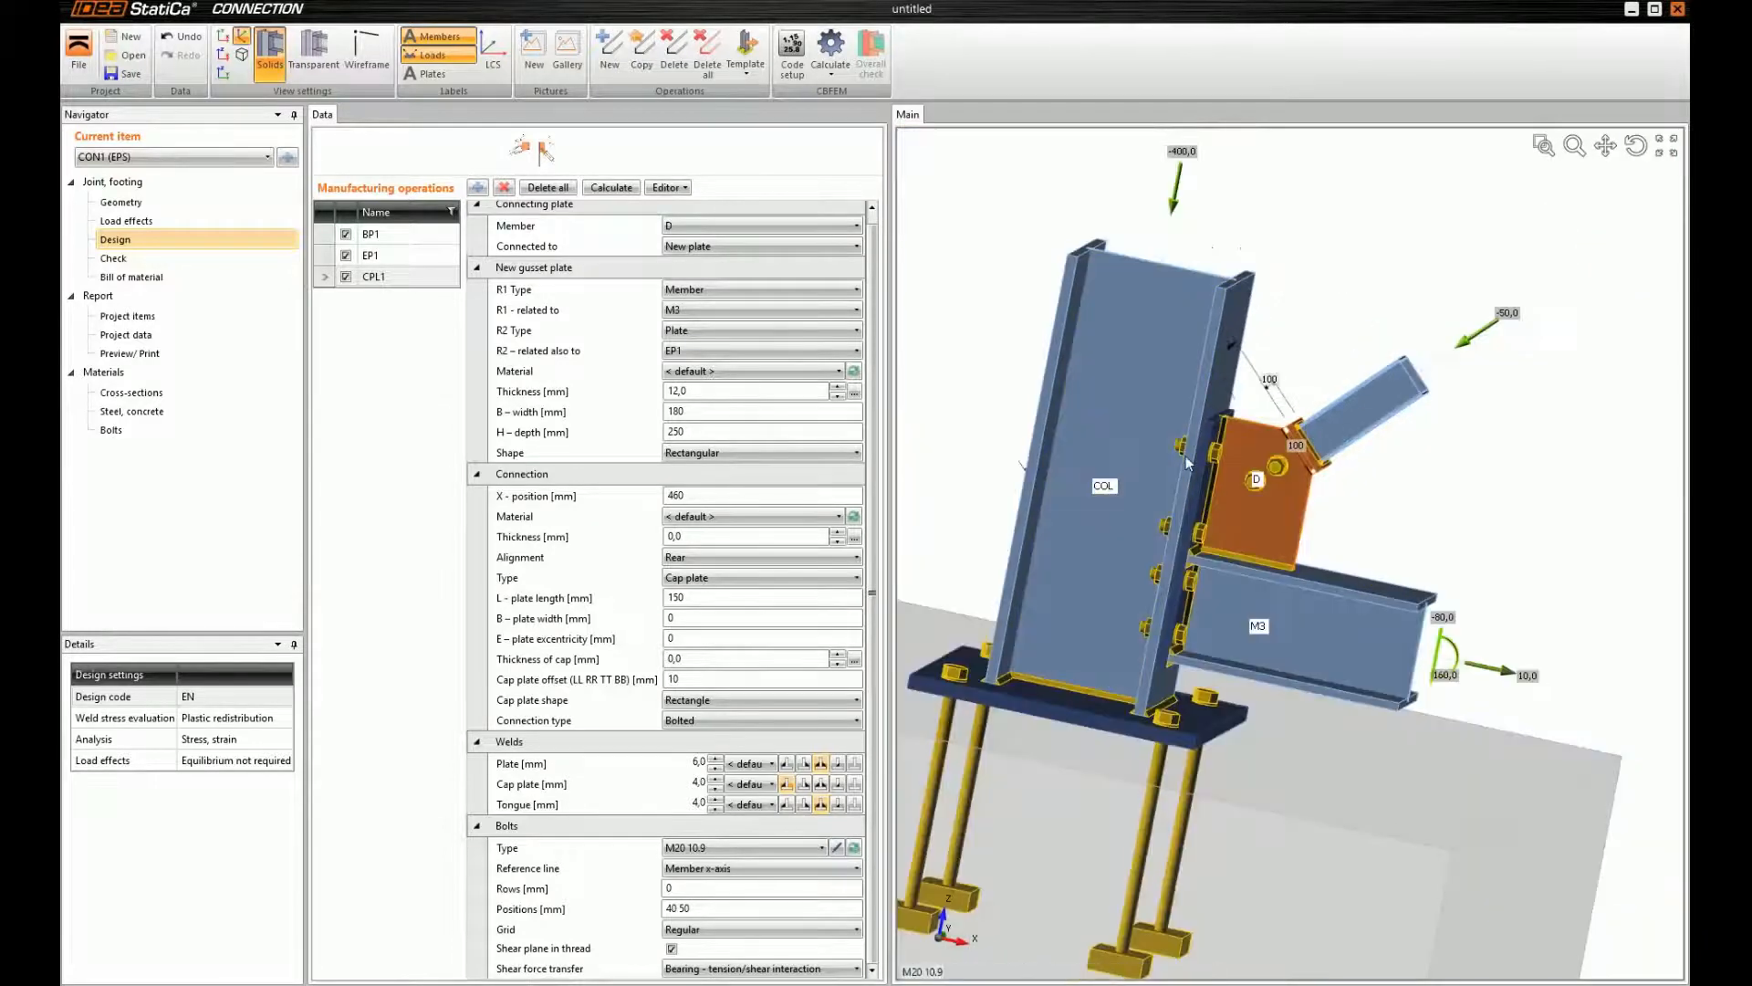
pyautogui.click(478, 187)
pyautogui.moveTo(995, 203); pyautogui.dragTo(778, 167)
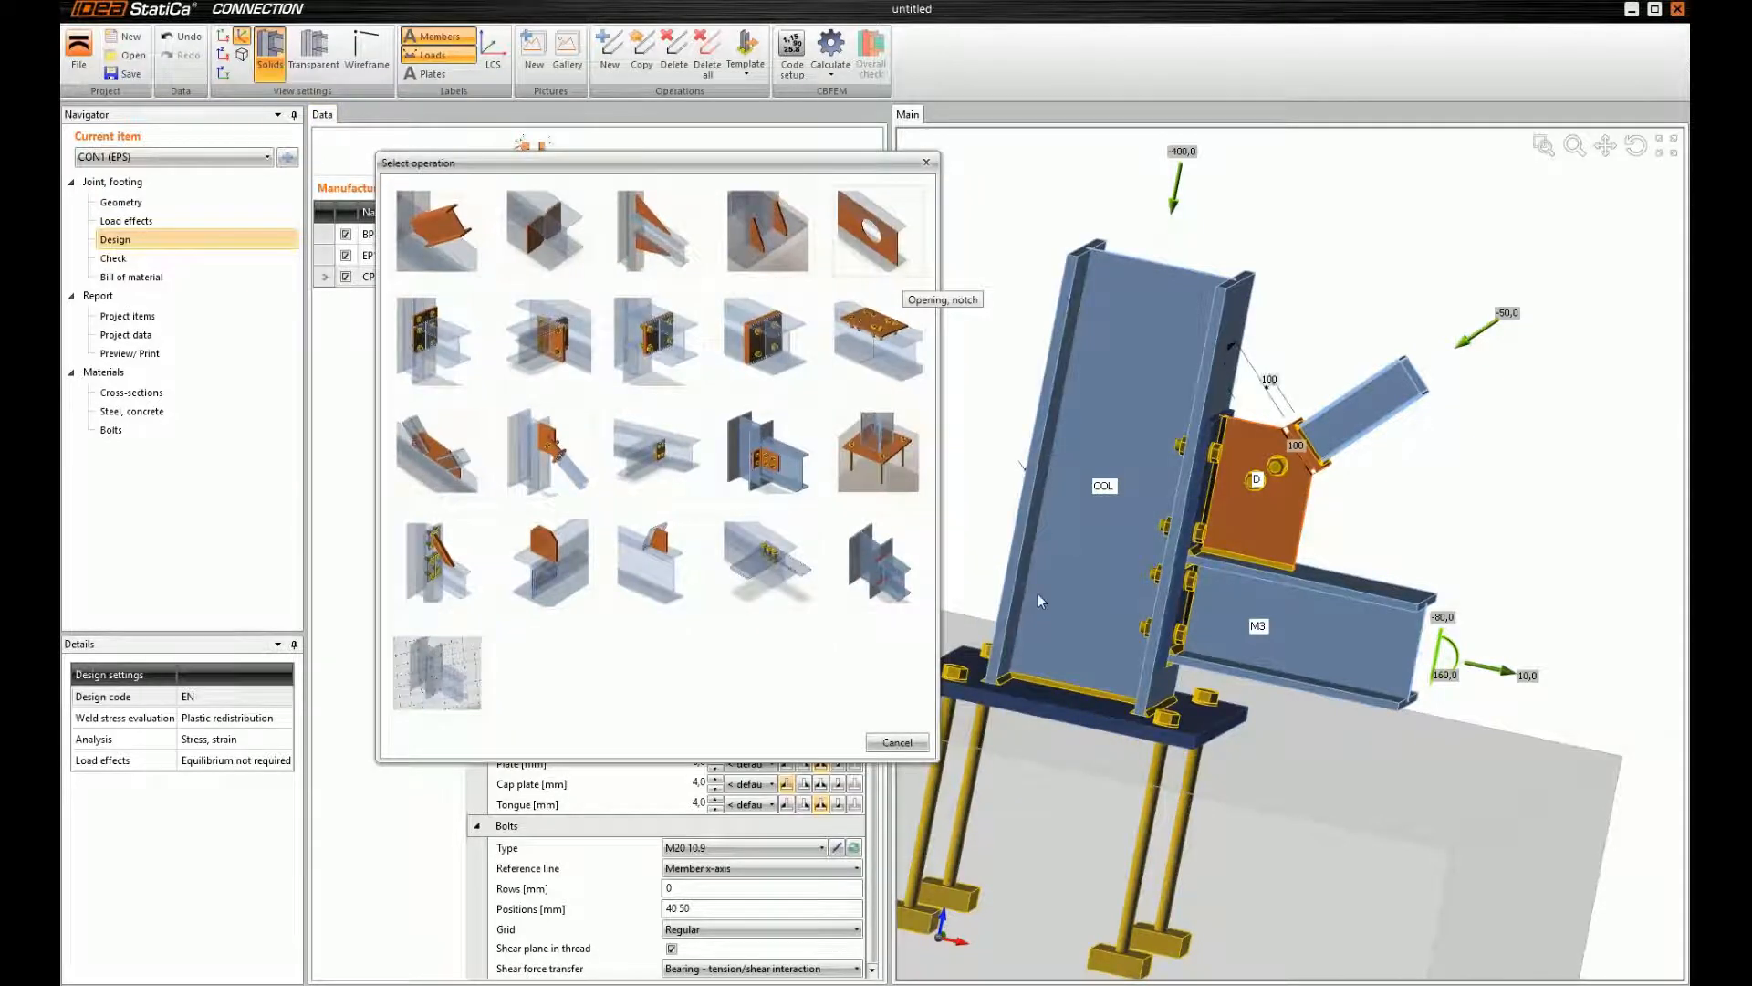
pyautogui.click(571, 239)
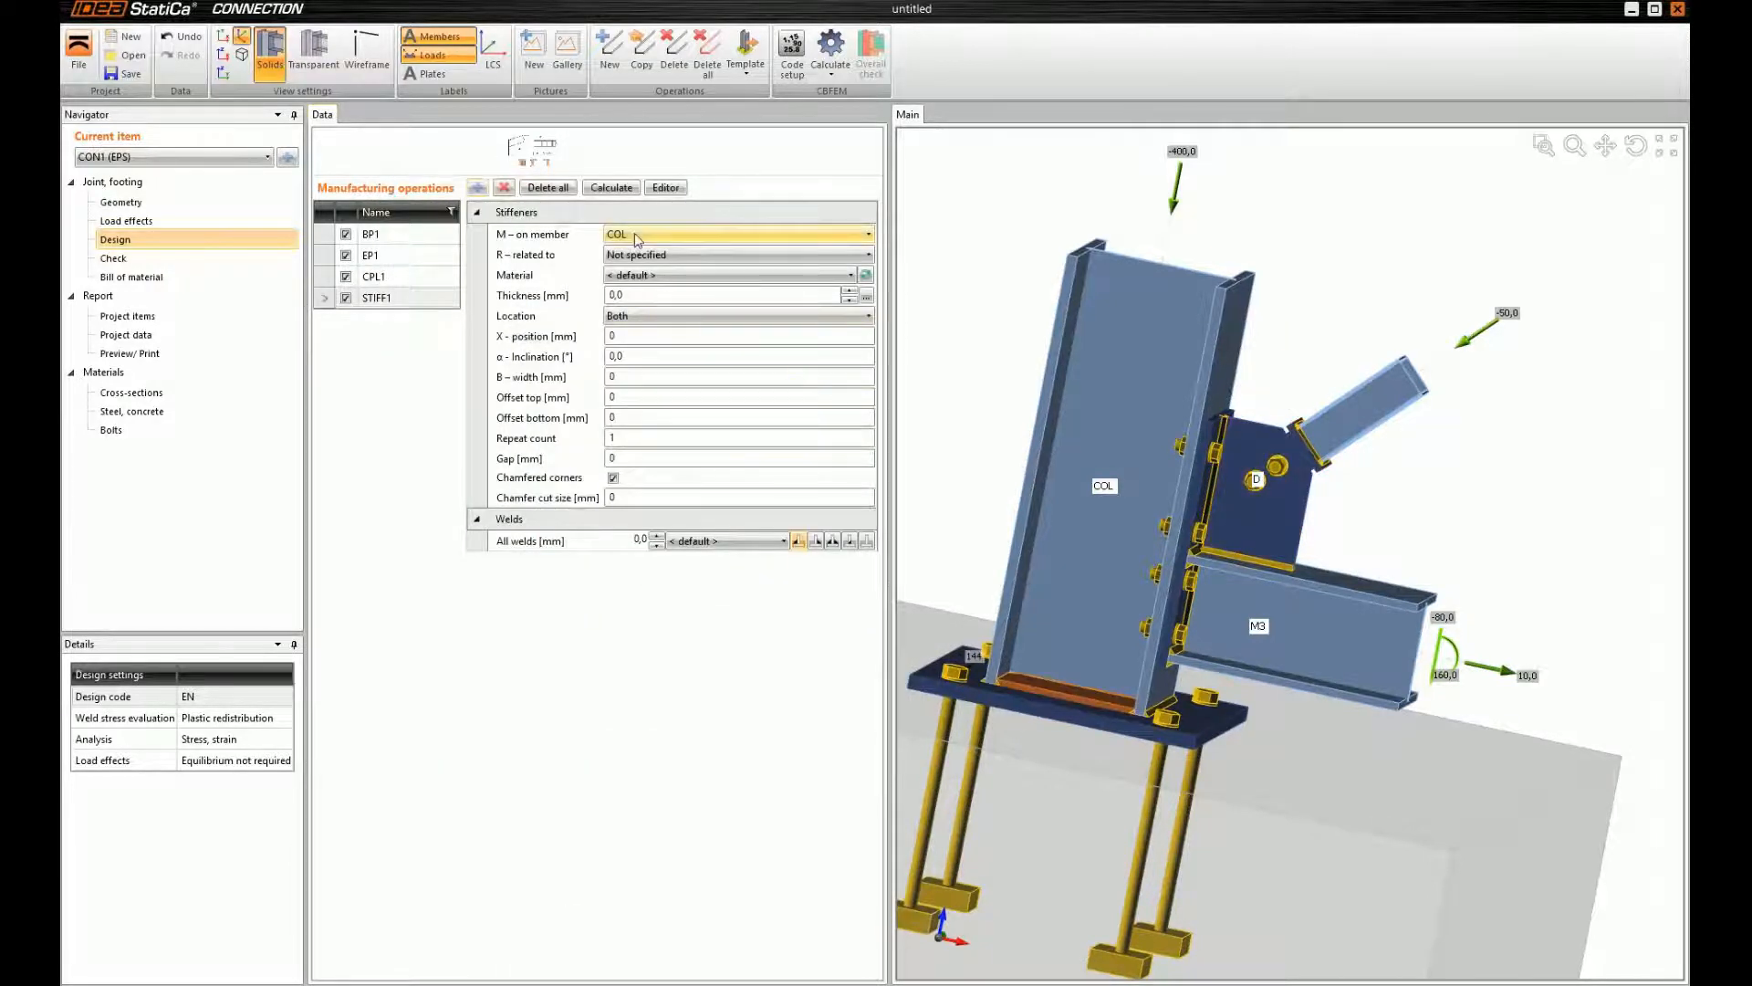
pyautogui.click(686, 256)
pyautogui.click(639, 325)
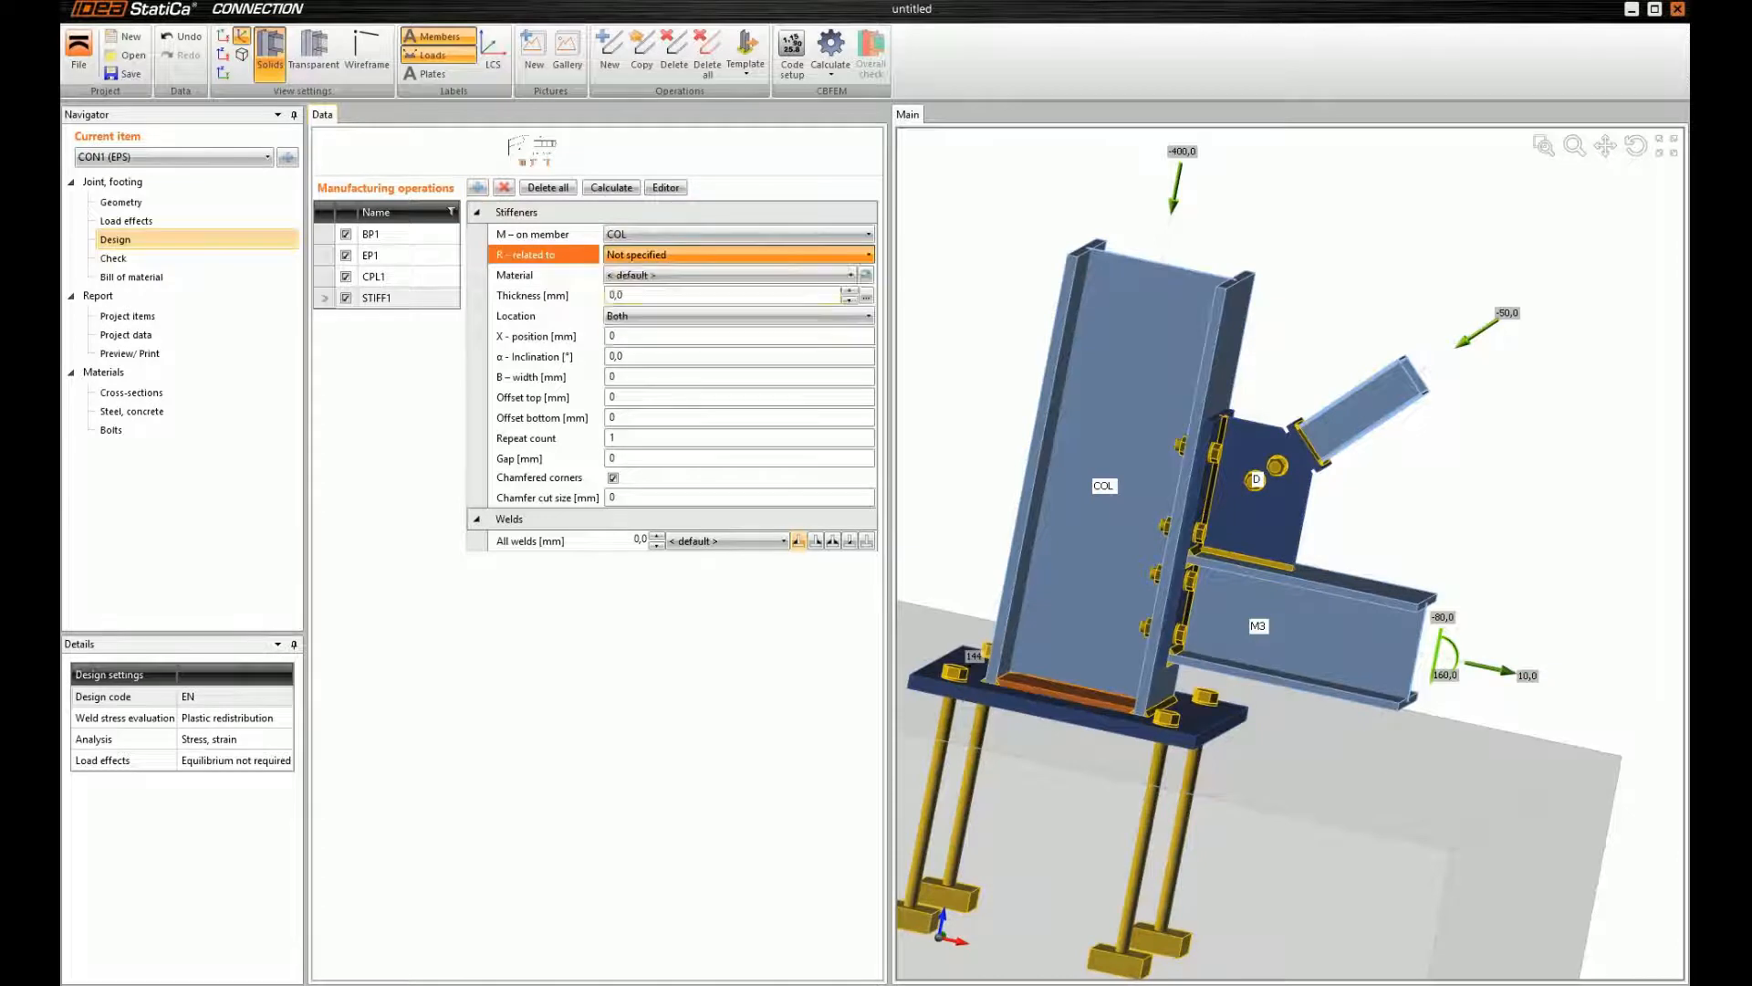
# Set the column stiffeners' thickness to 12 mm and all their welds to 6 mm double-sided fillets
pyautogui.keyDown('ctrl'); pyautogui.moveTo(1110, 558); pyautogui.dragTo(1095, 544, button='middle'); pyautogui.keyUp('ctrl')
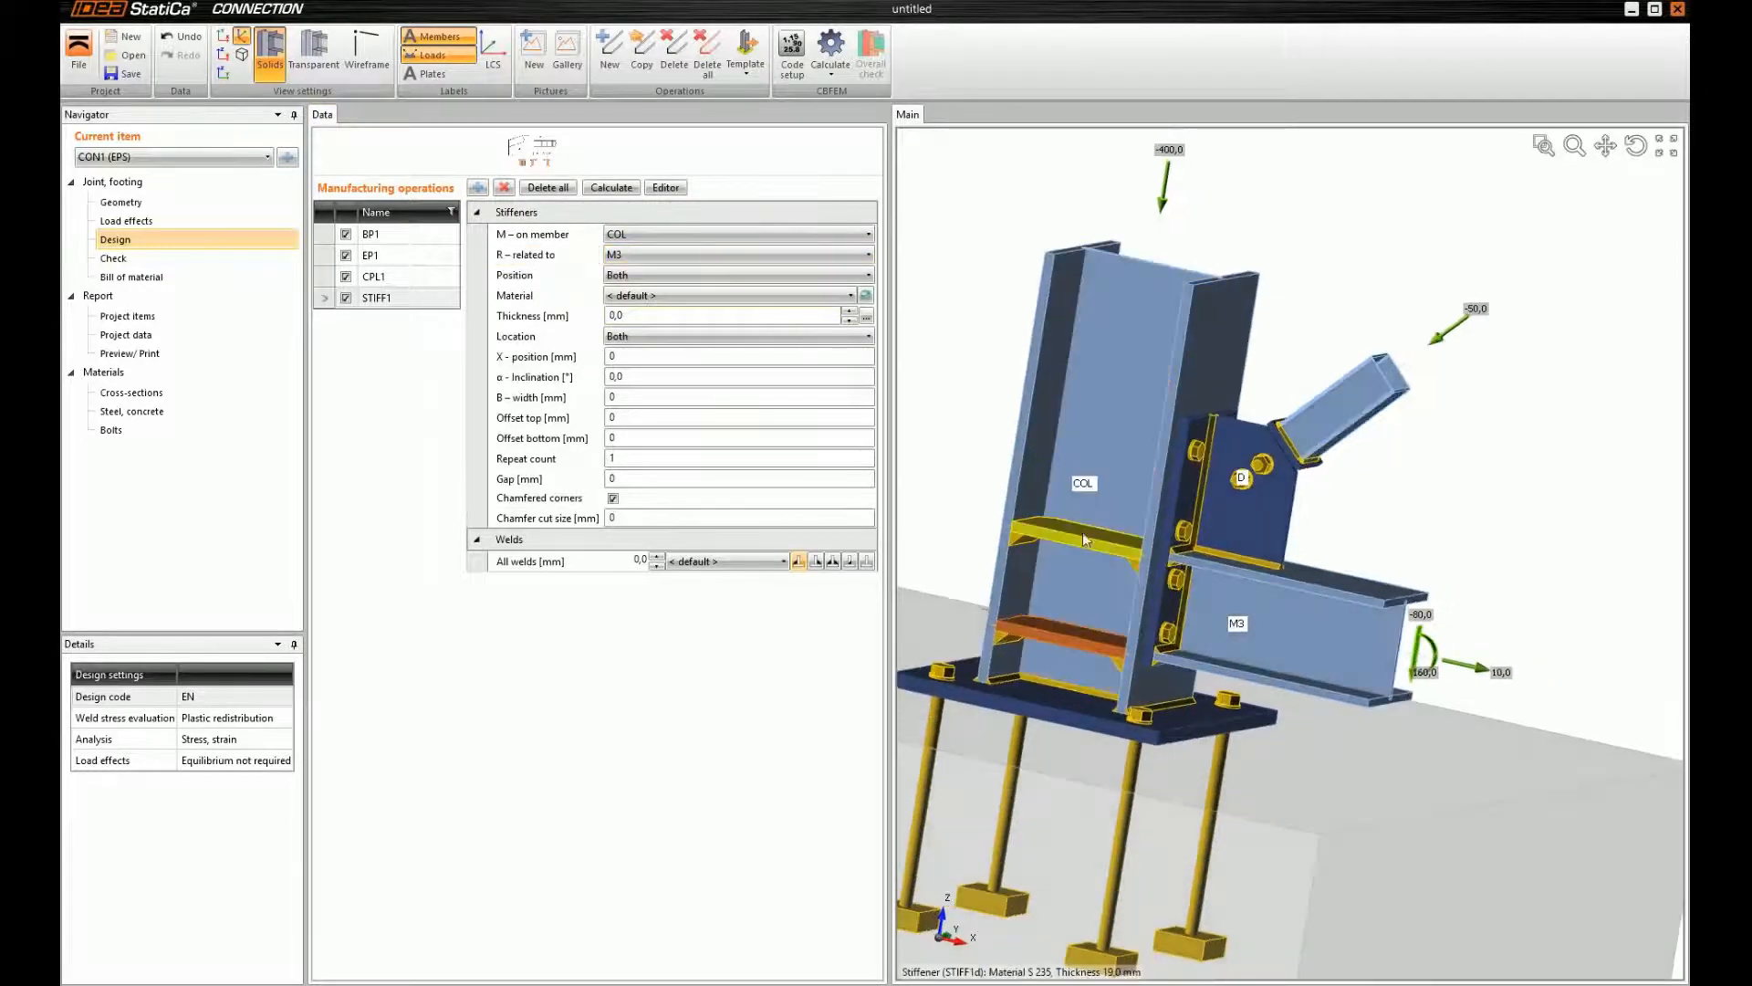
pyautogui.click(694, 315)
pyautogui.write('12')
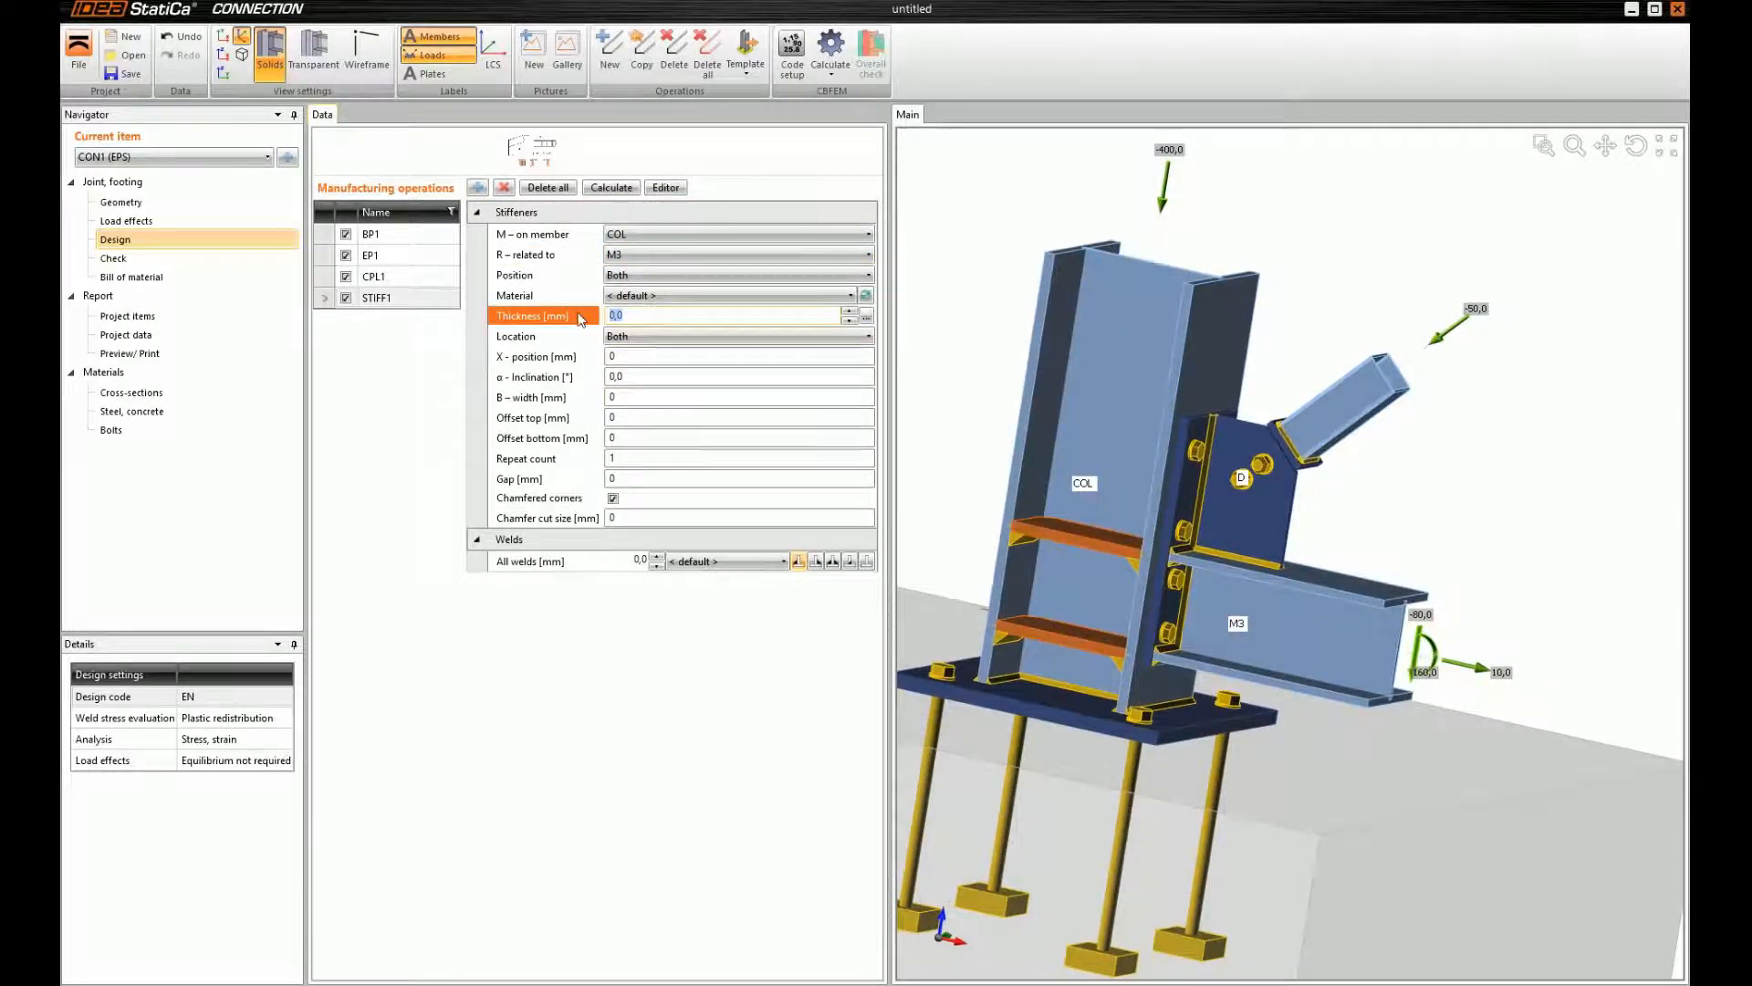
pyautogui.press('Tab')
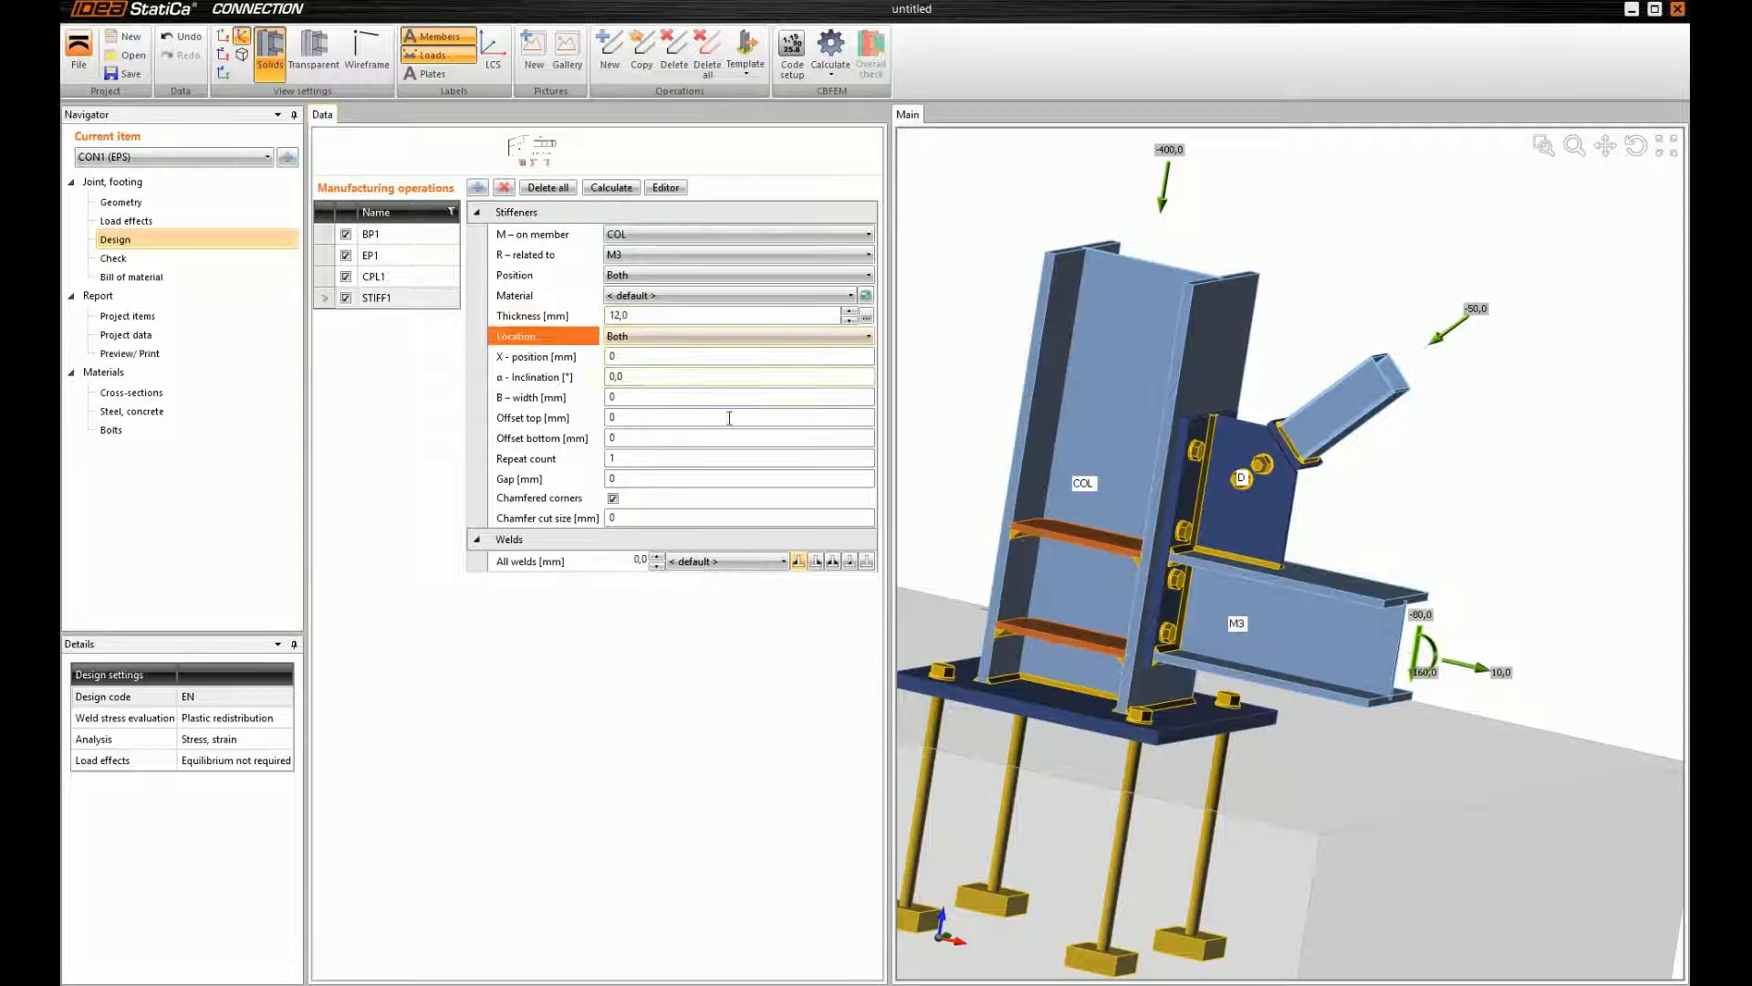
pyautogui.click(833, 561)
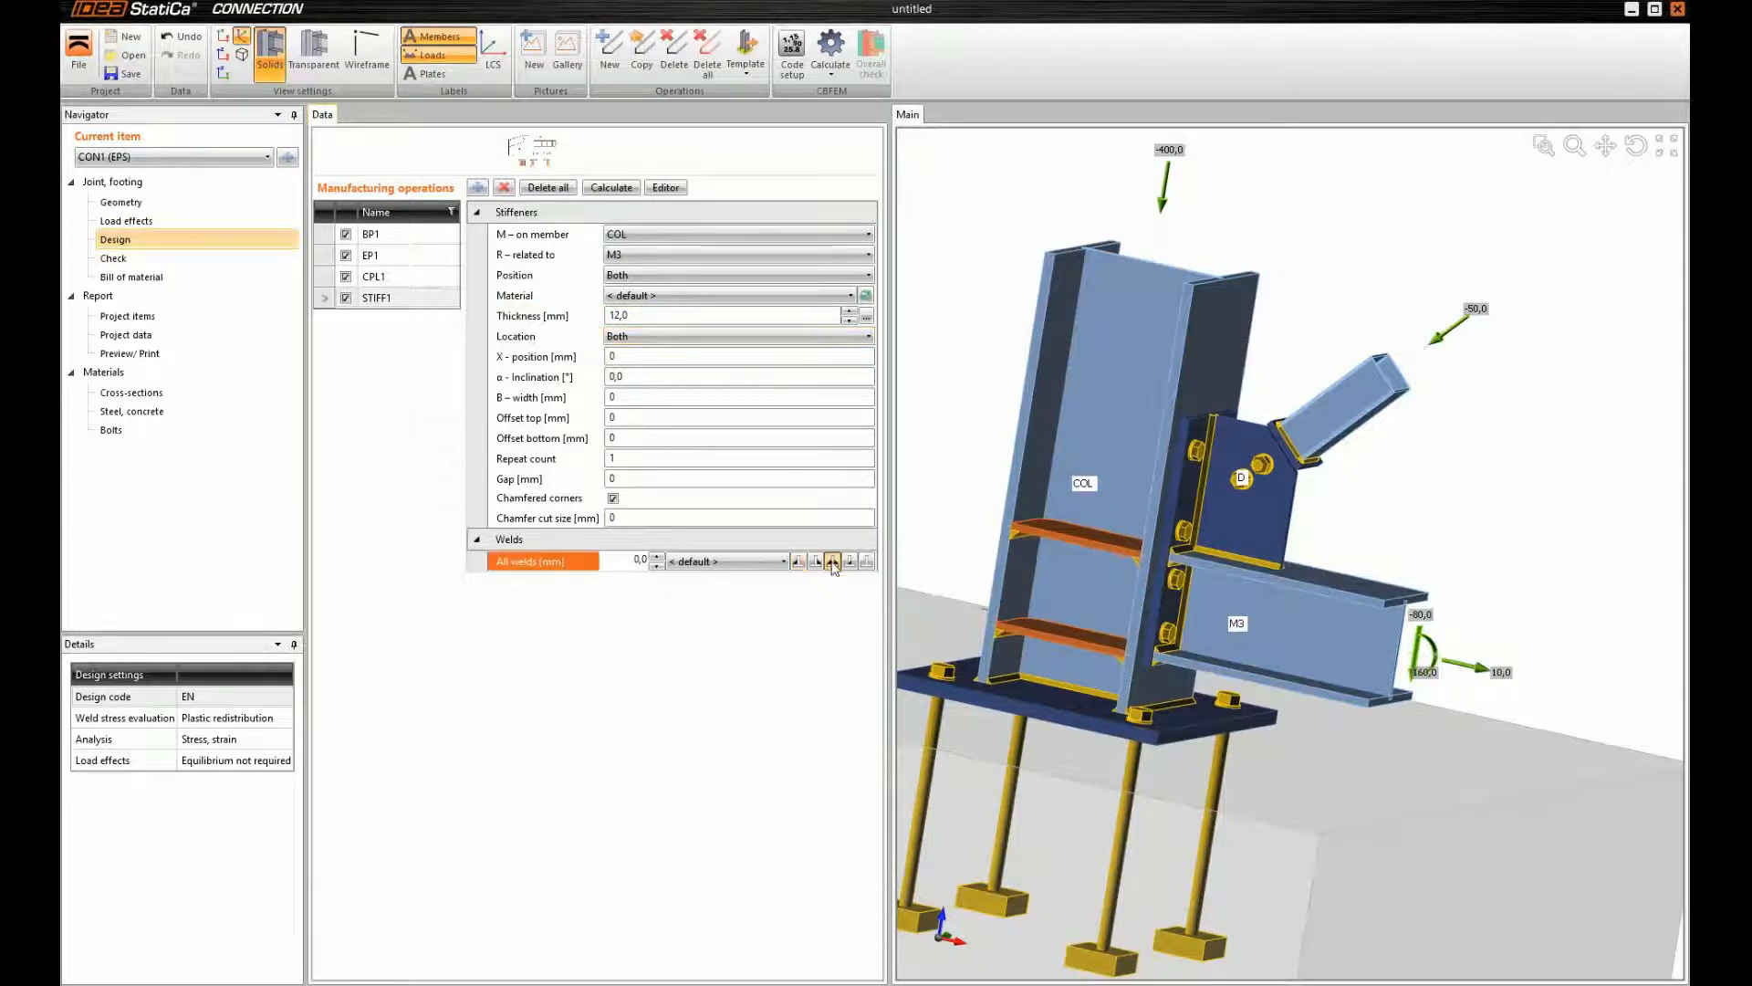
pyautogui.click(641, 562)
pyautogui.write('6')
pyautogui.press('Tab')
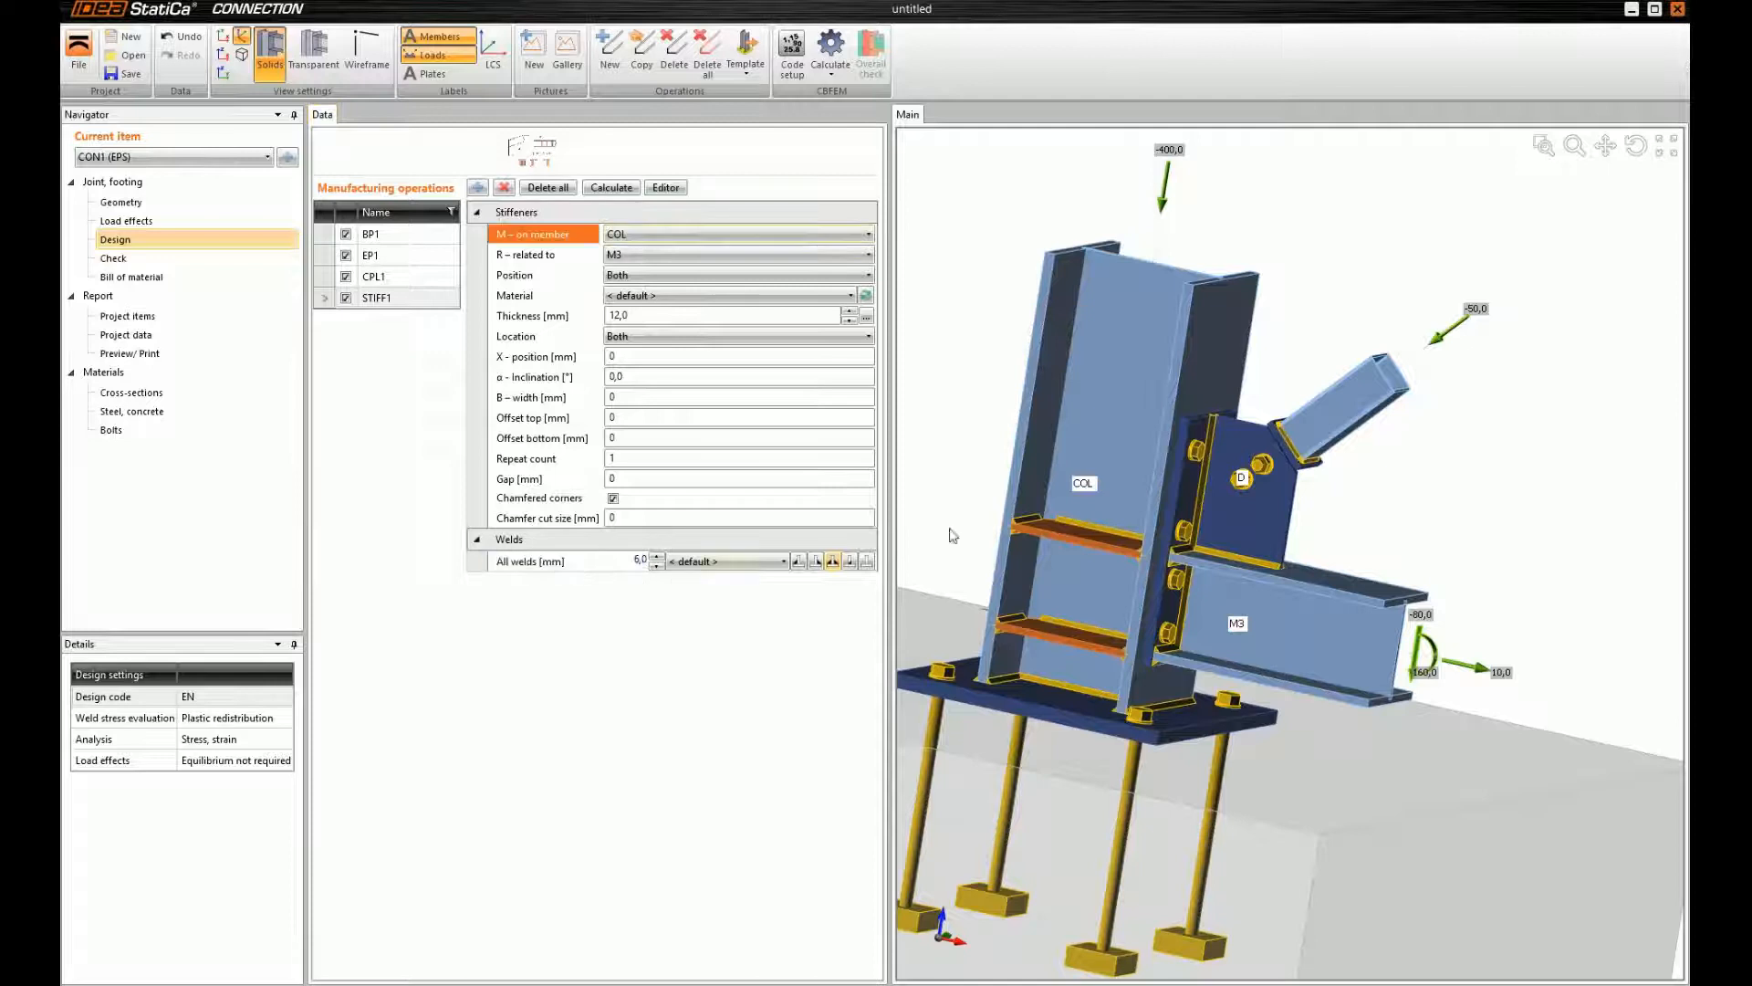
# Switch to the joint's check and run the stress and strain calculation of the finished column base connection
pyautogui.moveTo(1343, 382); pyautogui.dragTo(1250, 523, button='right')
pyautogui.scroll(-5, 1241, 511)
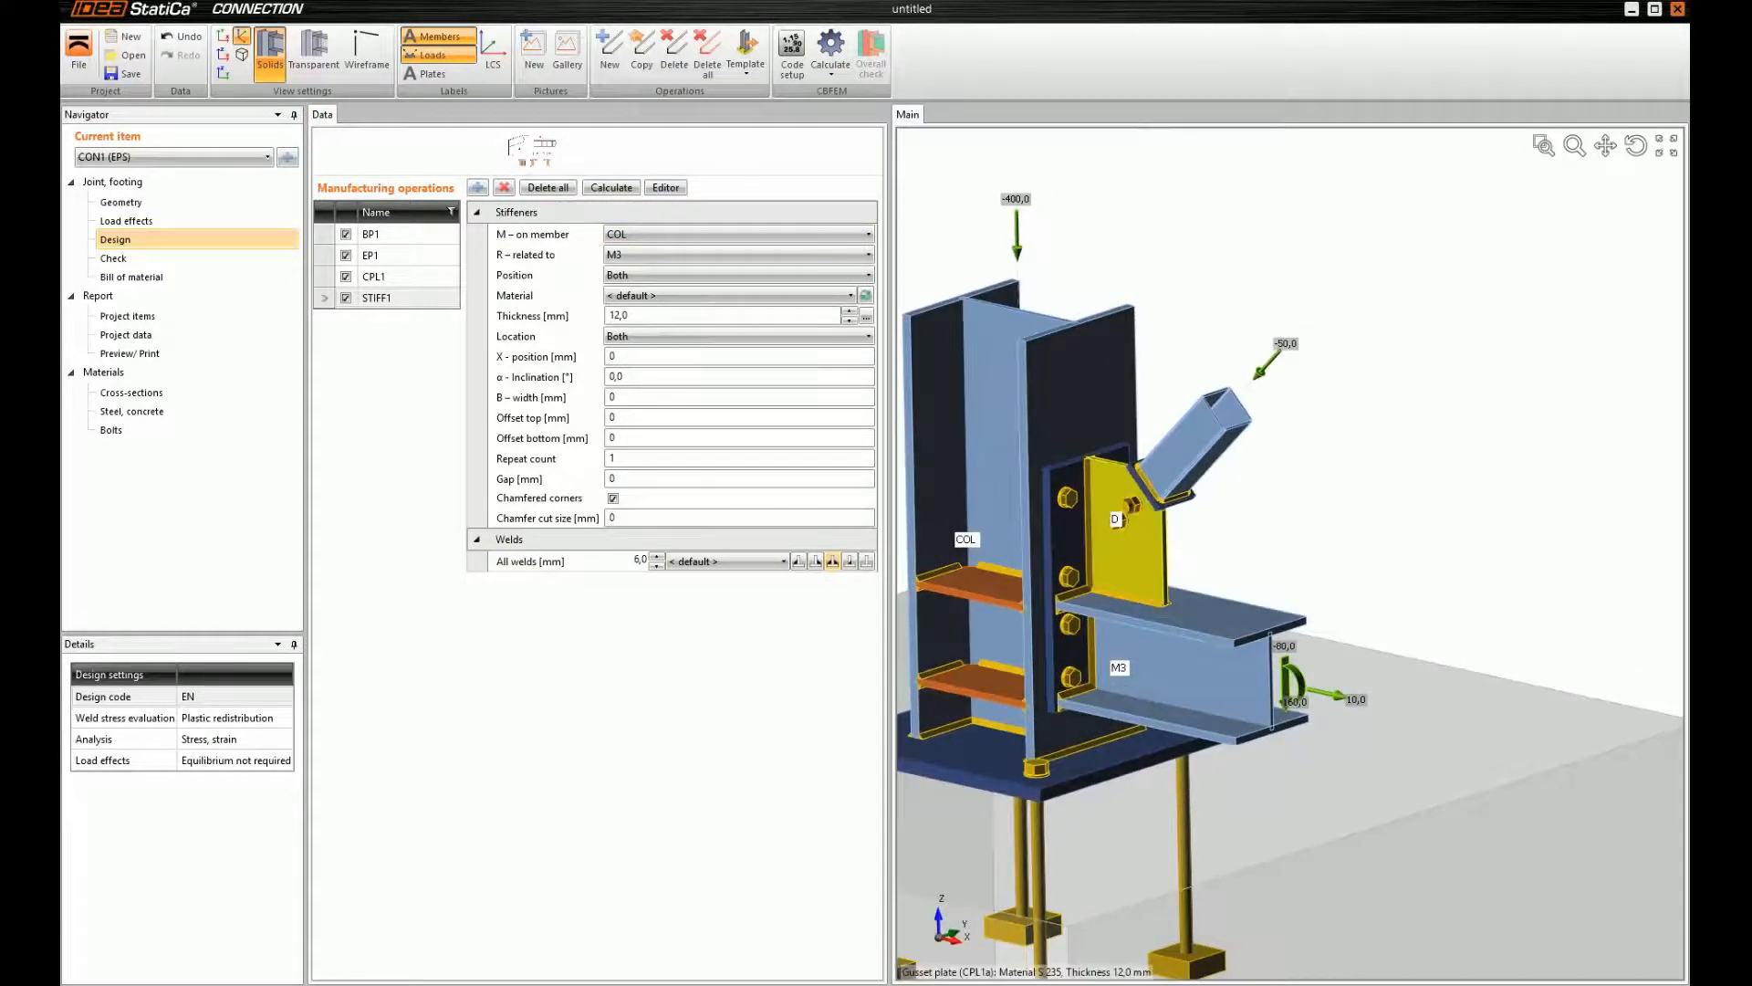
pyautogui.moveTo(1361, 497); pyautogui.dragTo(1392, 511, button='right')
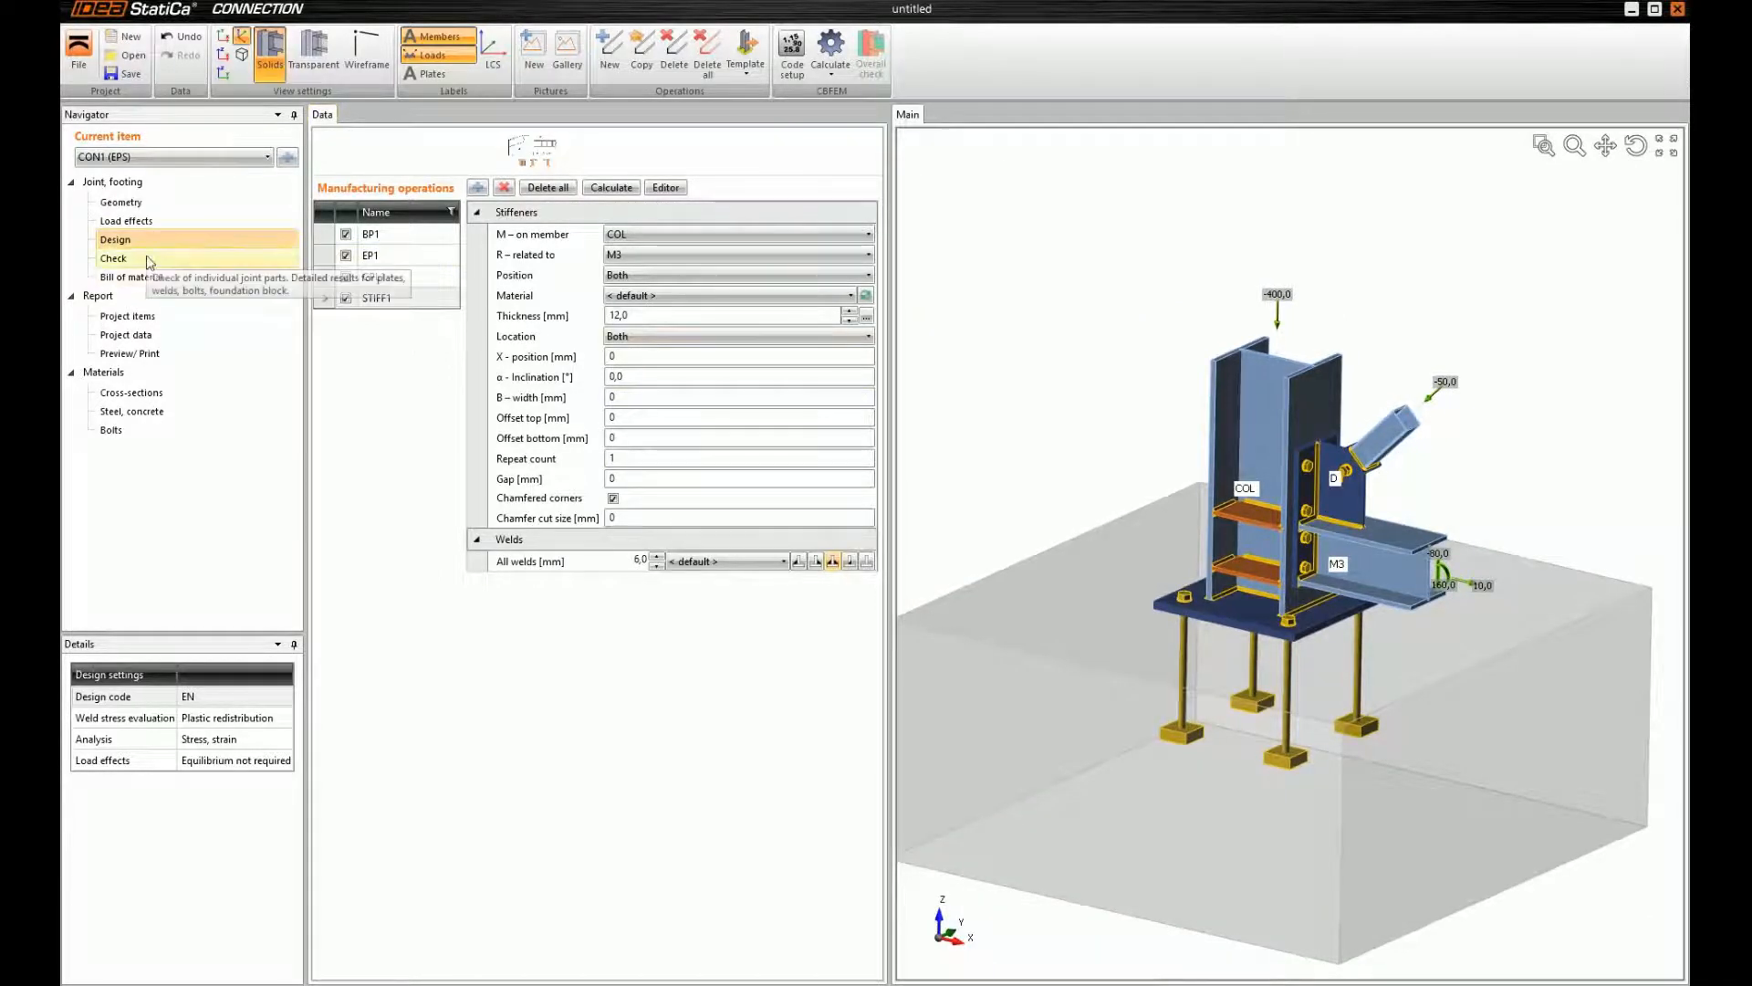
pyautogui.click(119, 264)
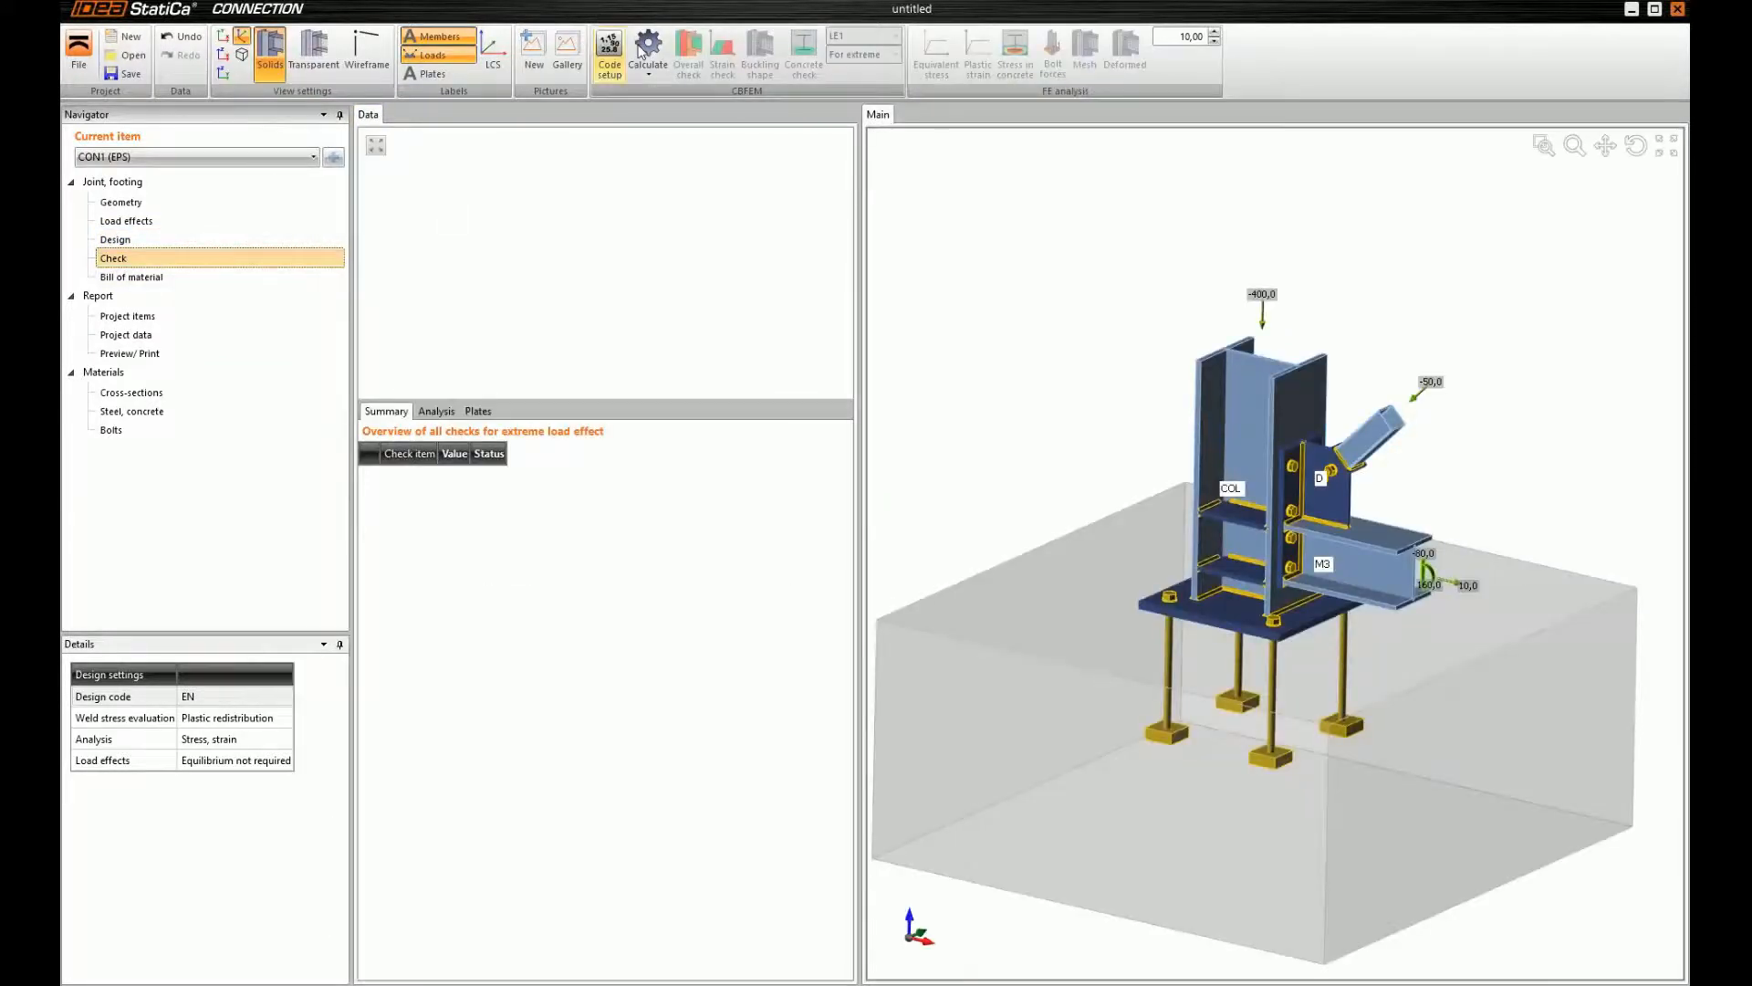
pyautogui.click(654, 51)
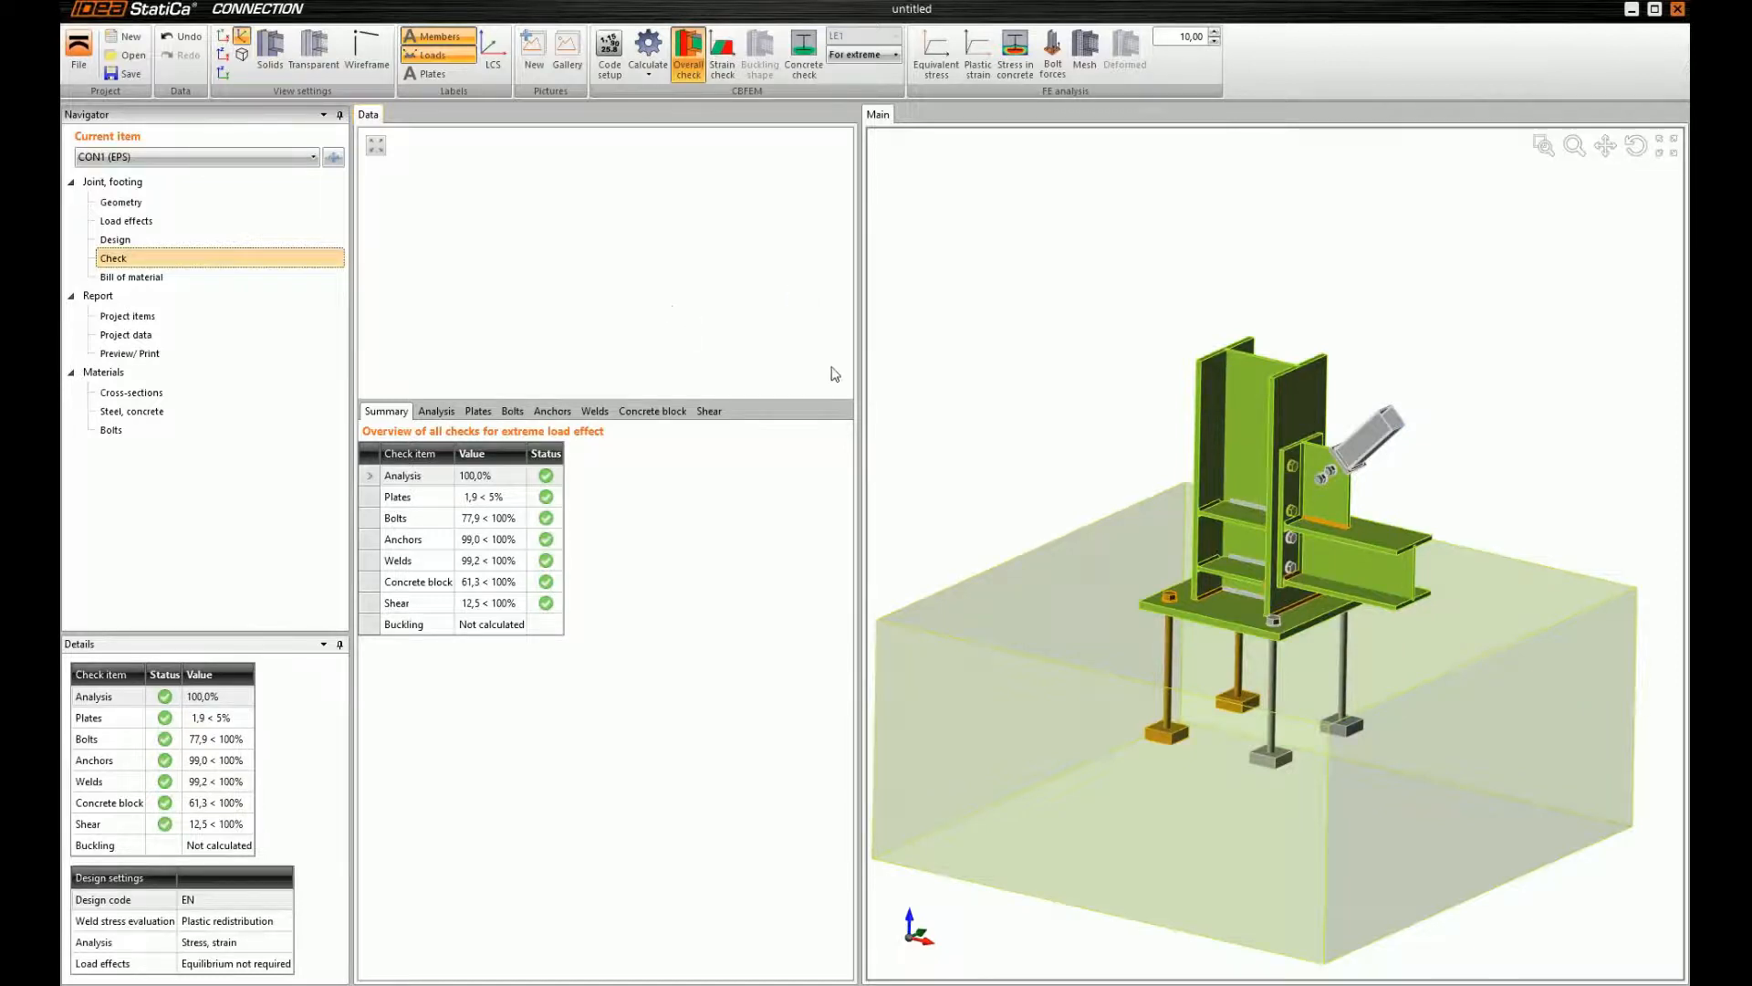
pyautogui.click(187, 920)
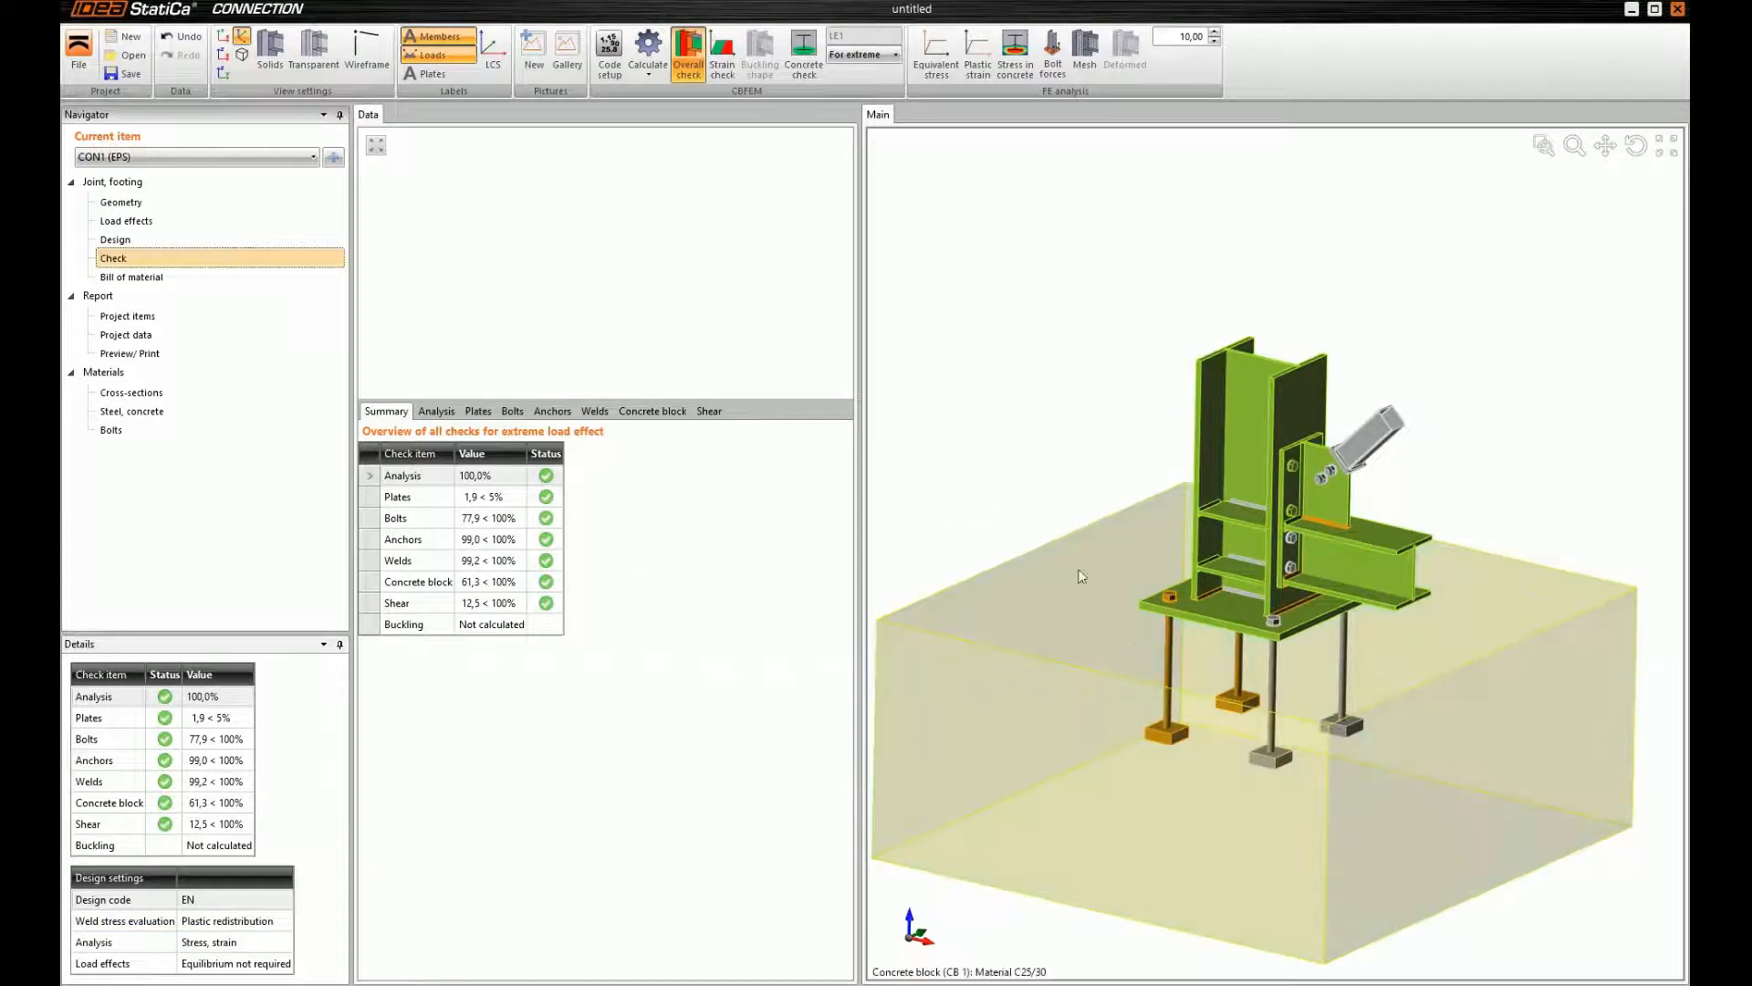
# Examine the overall check display of the column base, beam, gusset, anchors and concrete block from several angles
pyautogui.moveTo(1150, 522); pyautogui.dragTo(1072, 391, button='right')
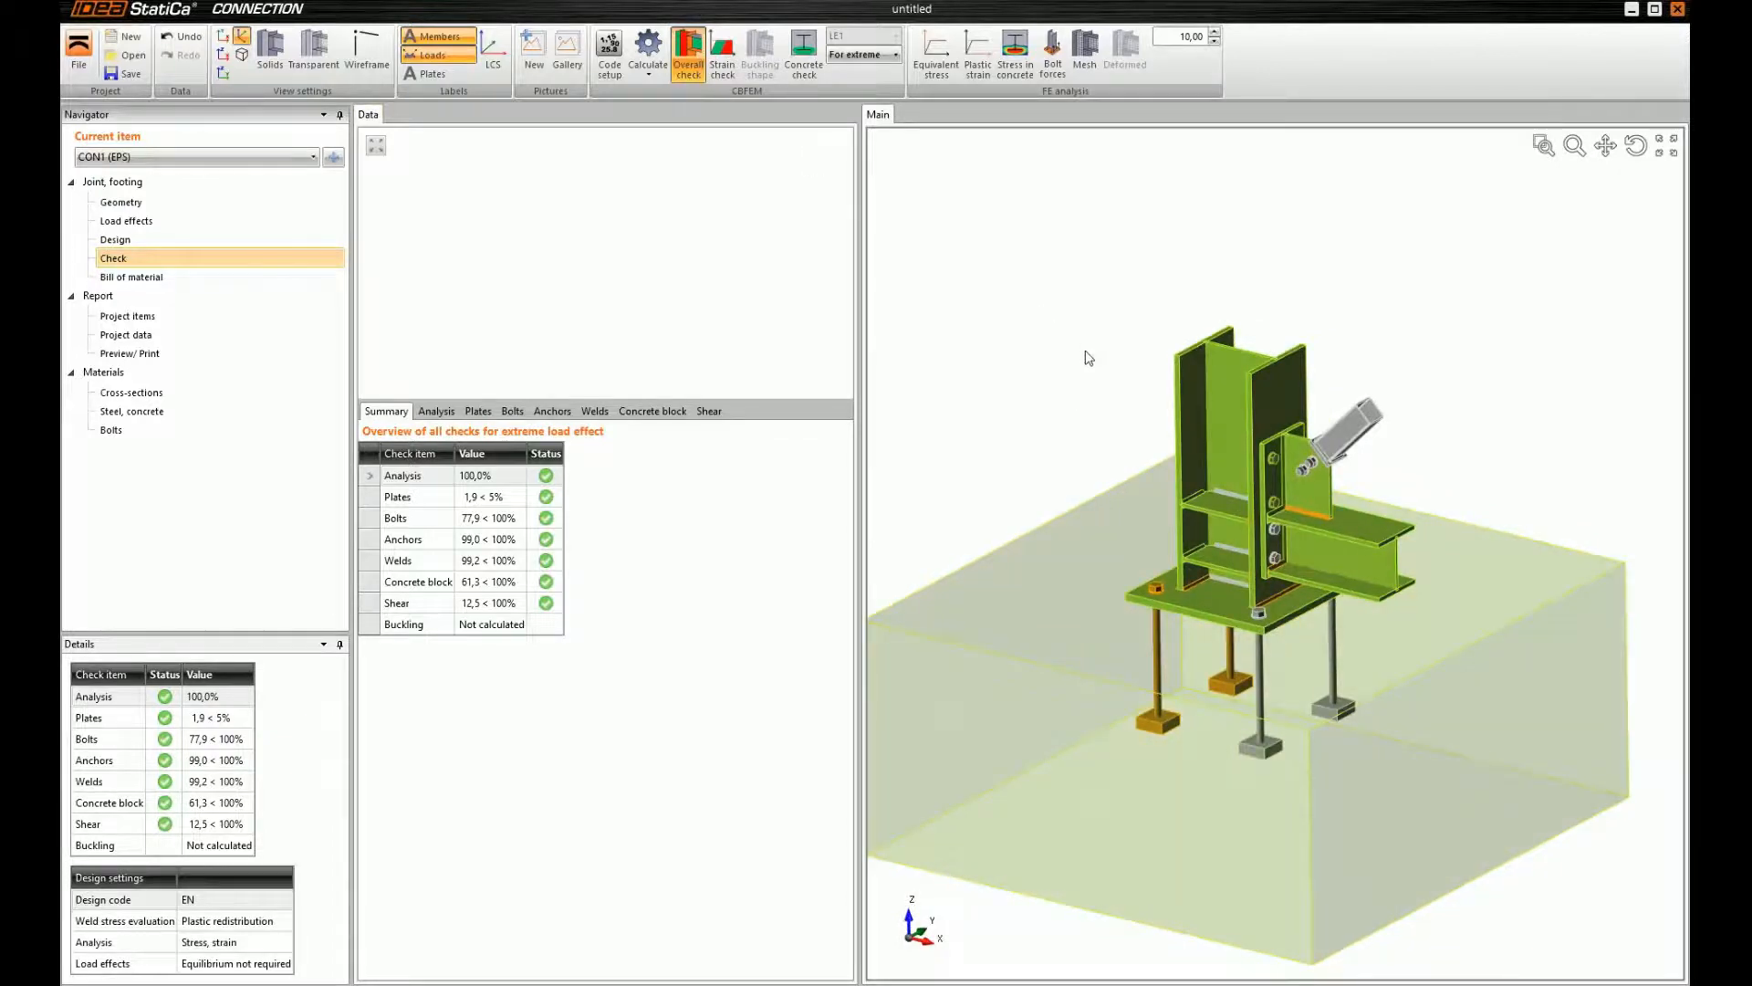
pyautogui.moveTo(1182, 539); pyautogui.dragTo(1281, 546, button='right')
pyautogui.scroll(2, 1296, 538)
pyautogui.moveTo(1419, 427); pyautogui.dragTo(1372, 418, button='right')
pyautogui.moveTo(974, 464); pyautogui.dragTo(1115, 373, button='right')
pyautogui.scroll(-2, 1020, 458)
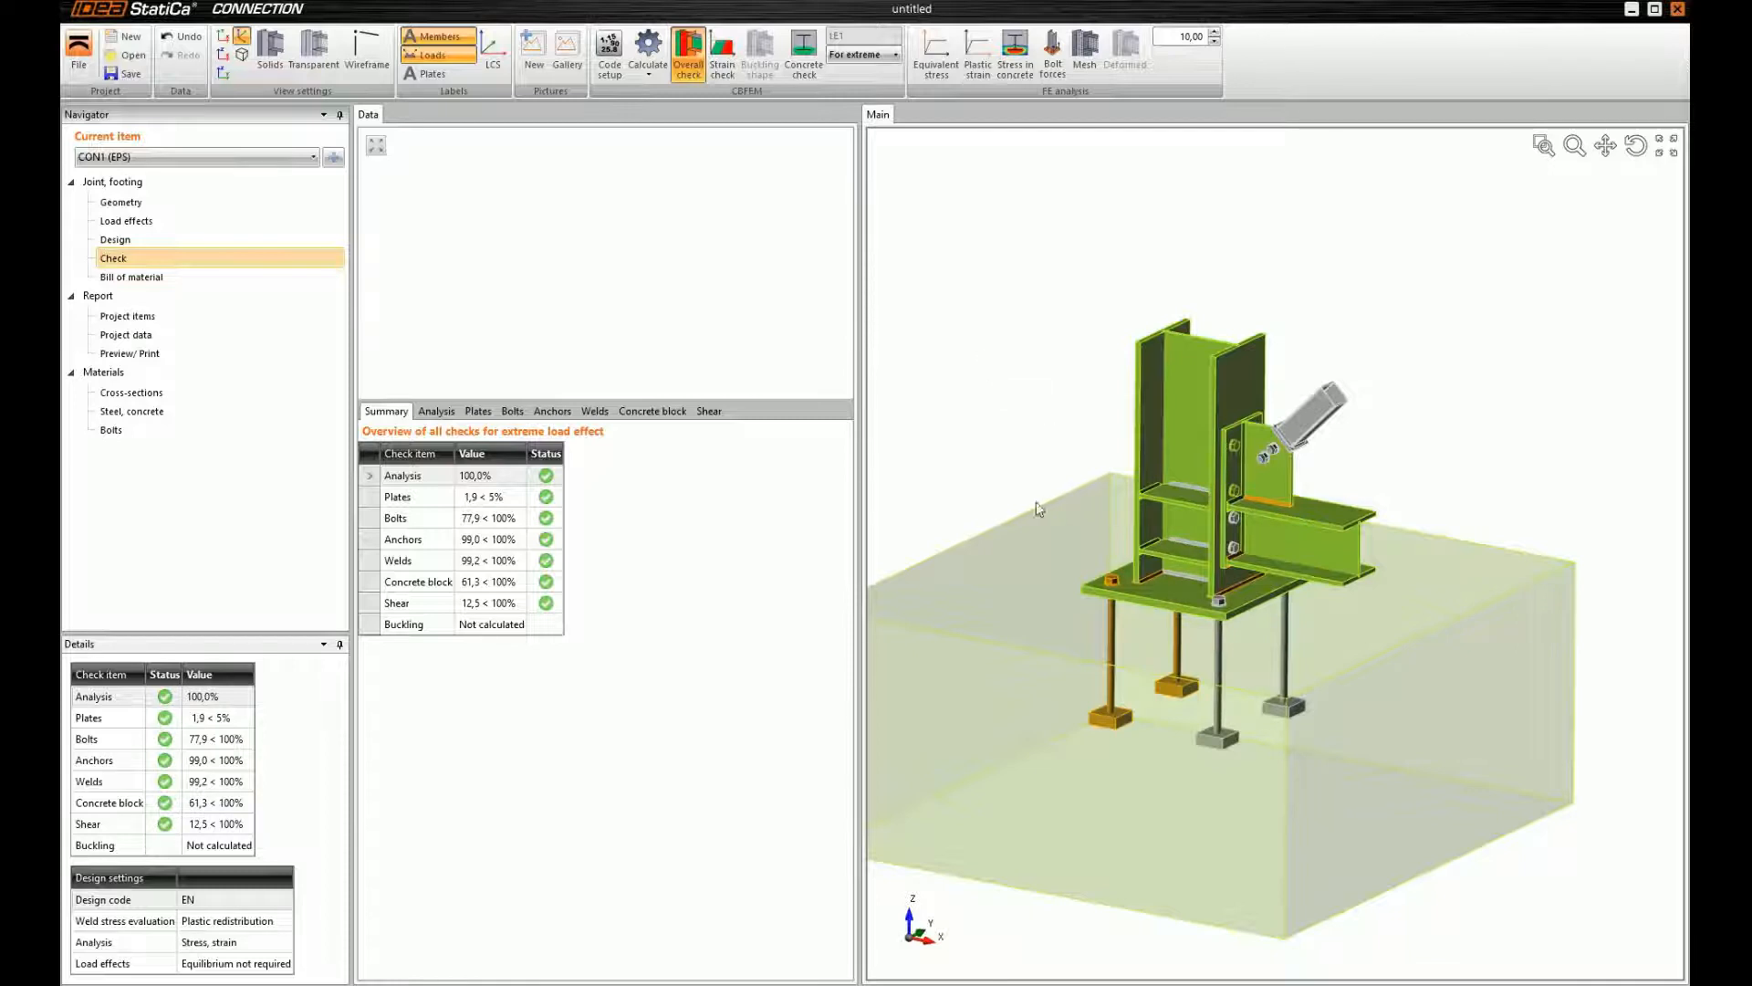
pyautogui.moveTo(1239, 687)
pyautogui.mouseDown(button='right')
pyautogui.moveTo(1150, 657)
pyautogui.moveTo(1276, 716)
pyautogui.moveTo(1247, 703)
pyautogui.mouseUp(button='right')
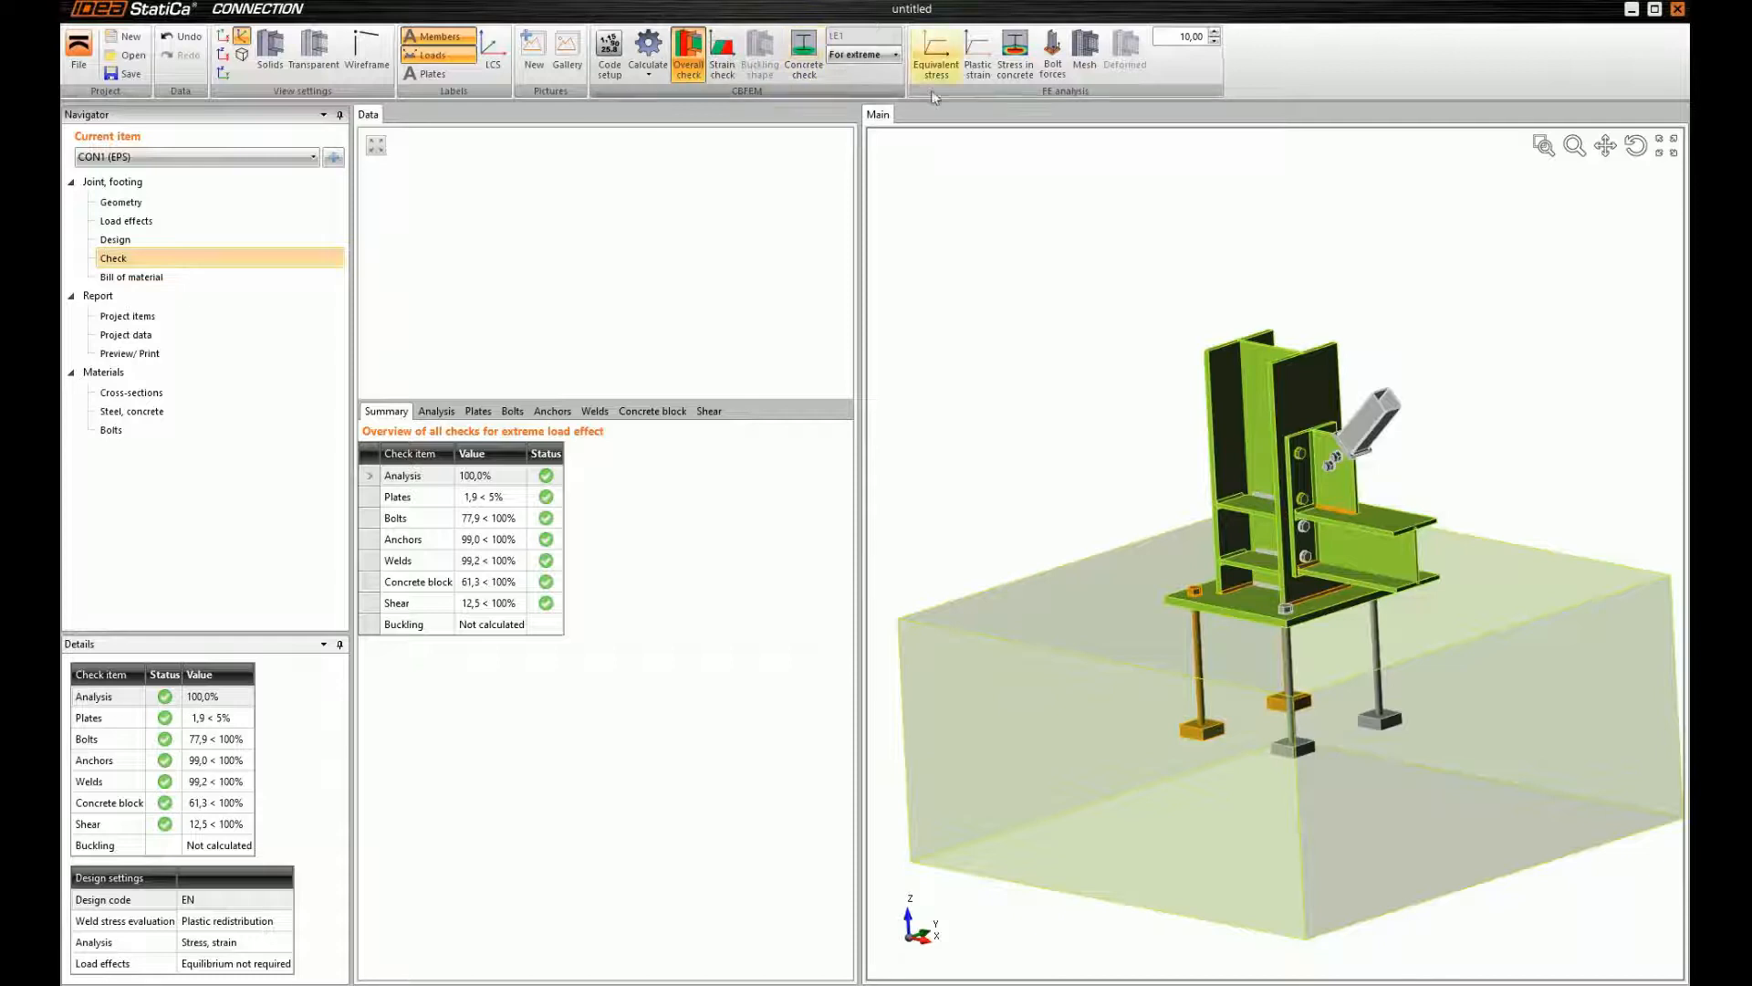
# Display the equivalent stress on the connection together with the finite element mesh and inspect it up close
pyautogui.click(936, 52)
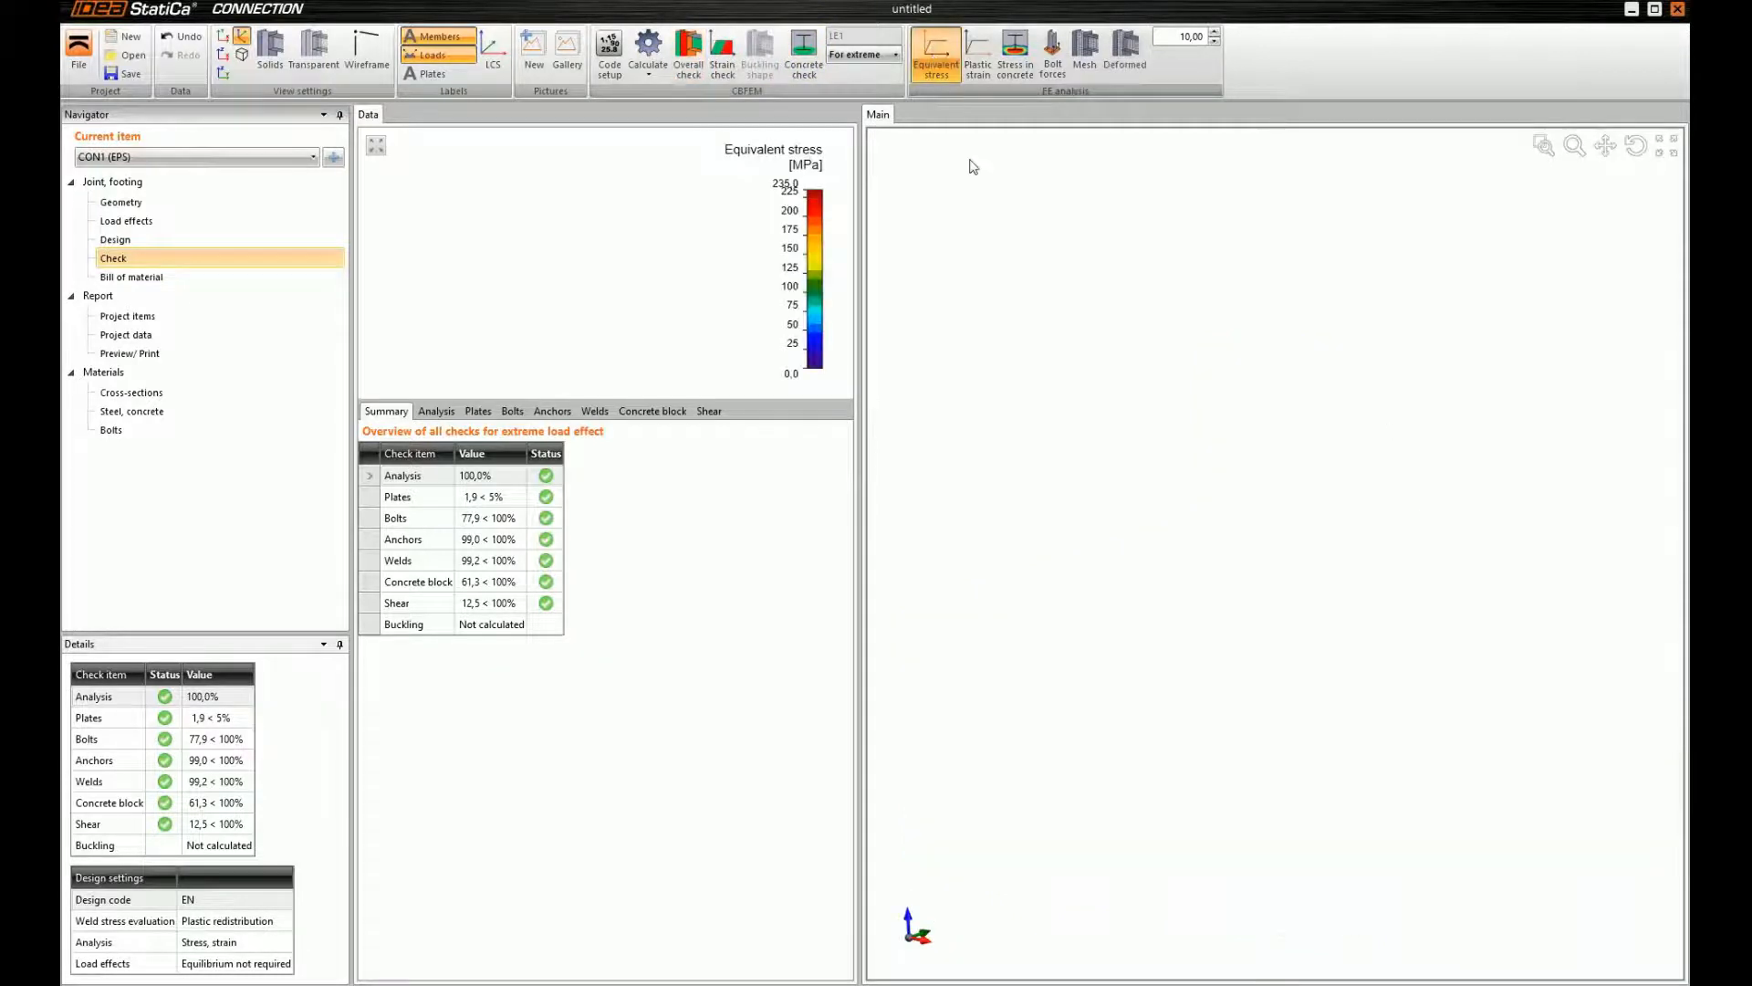
pyautogui.moveTo(1129, 372); pyautogui.dragTo(1168, 371, button='middle')
pyautogui.click(1100, 53)
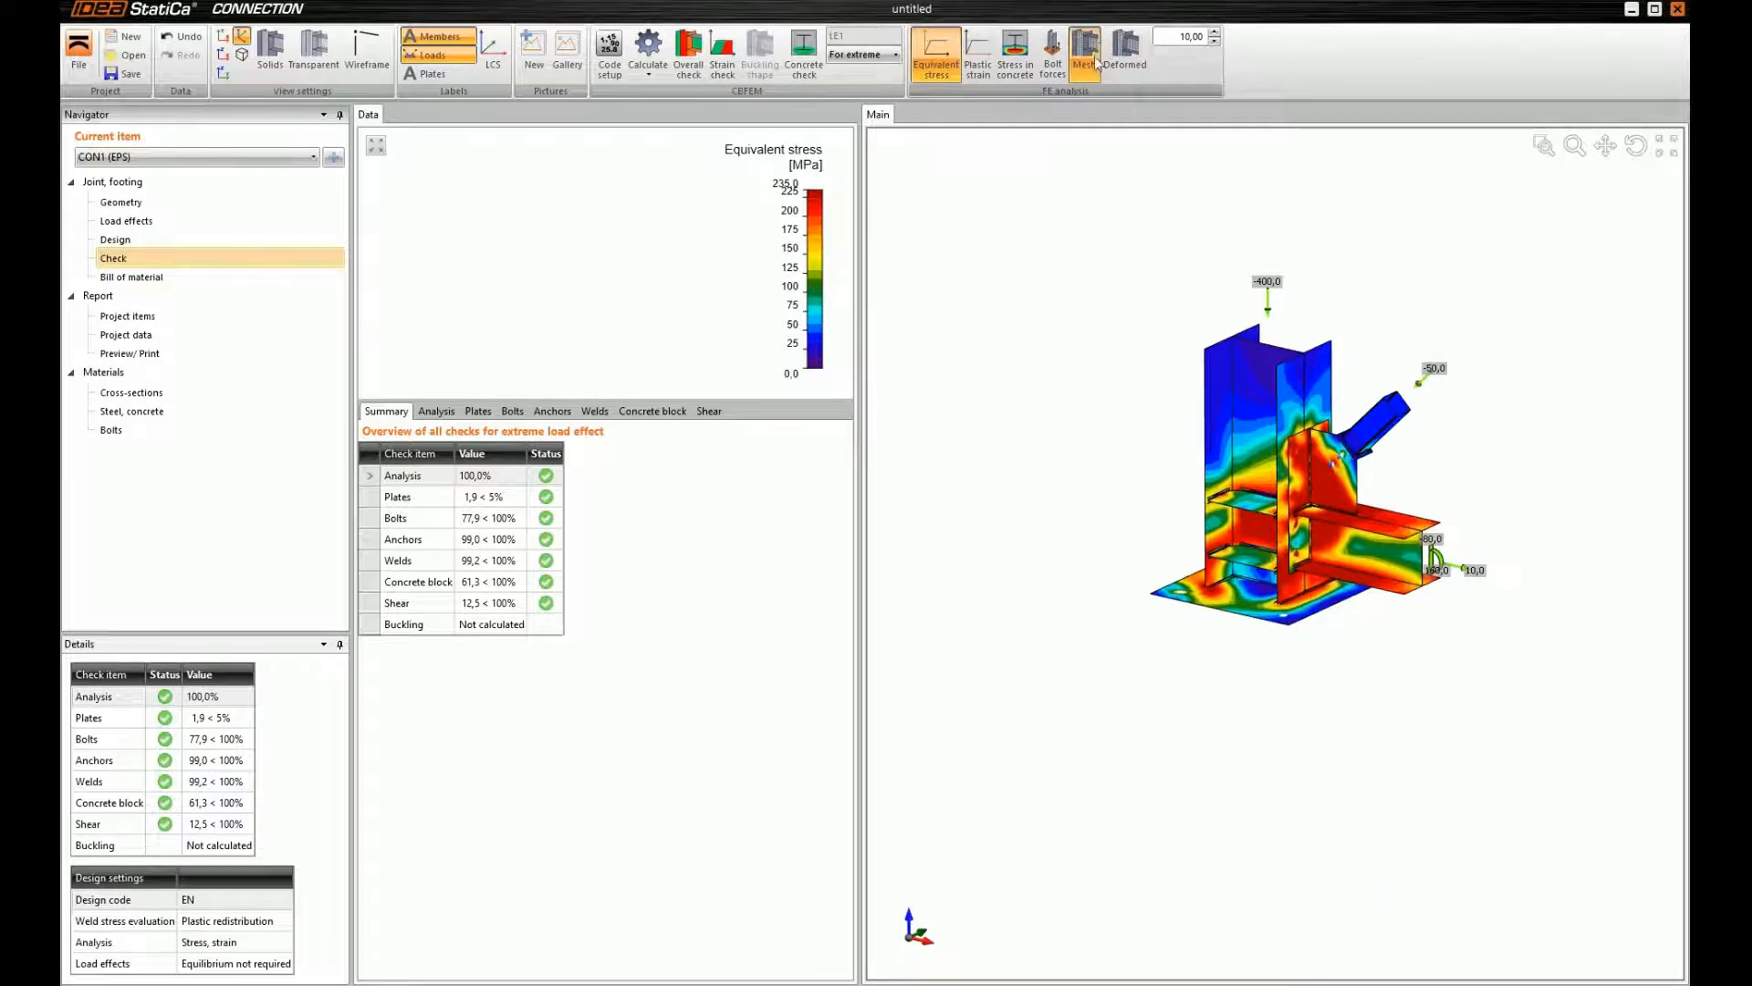
pyautogui.scroll(2, 1285, 545)
pyautogui.moveTo(1225, 589); pyautogui.dragTo(1277, 447, button='middle')
pyautogui.scroll(3, 1289, 474)
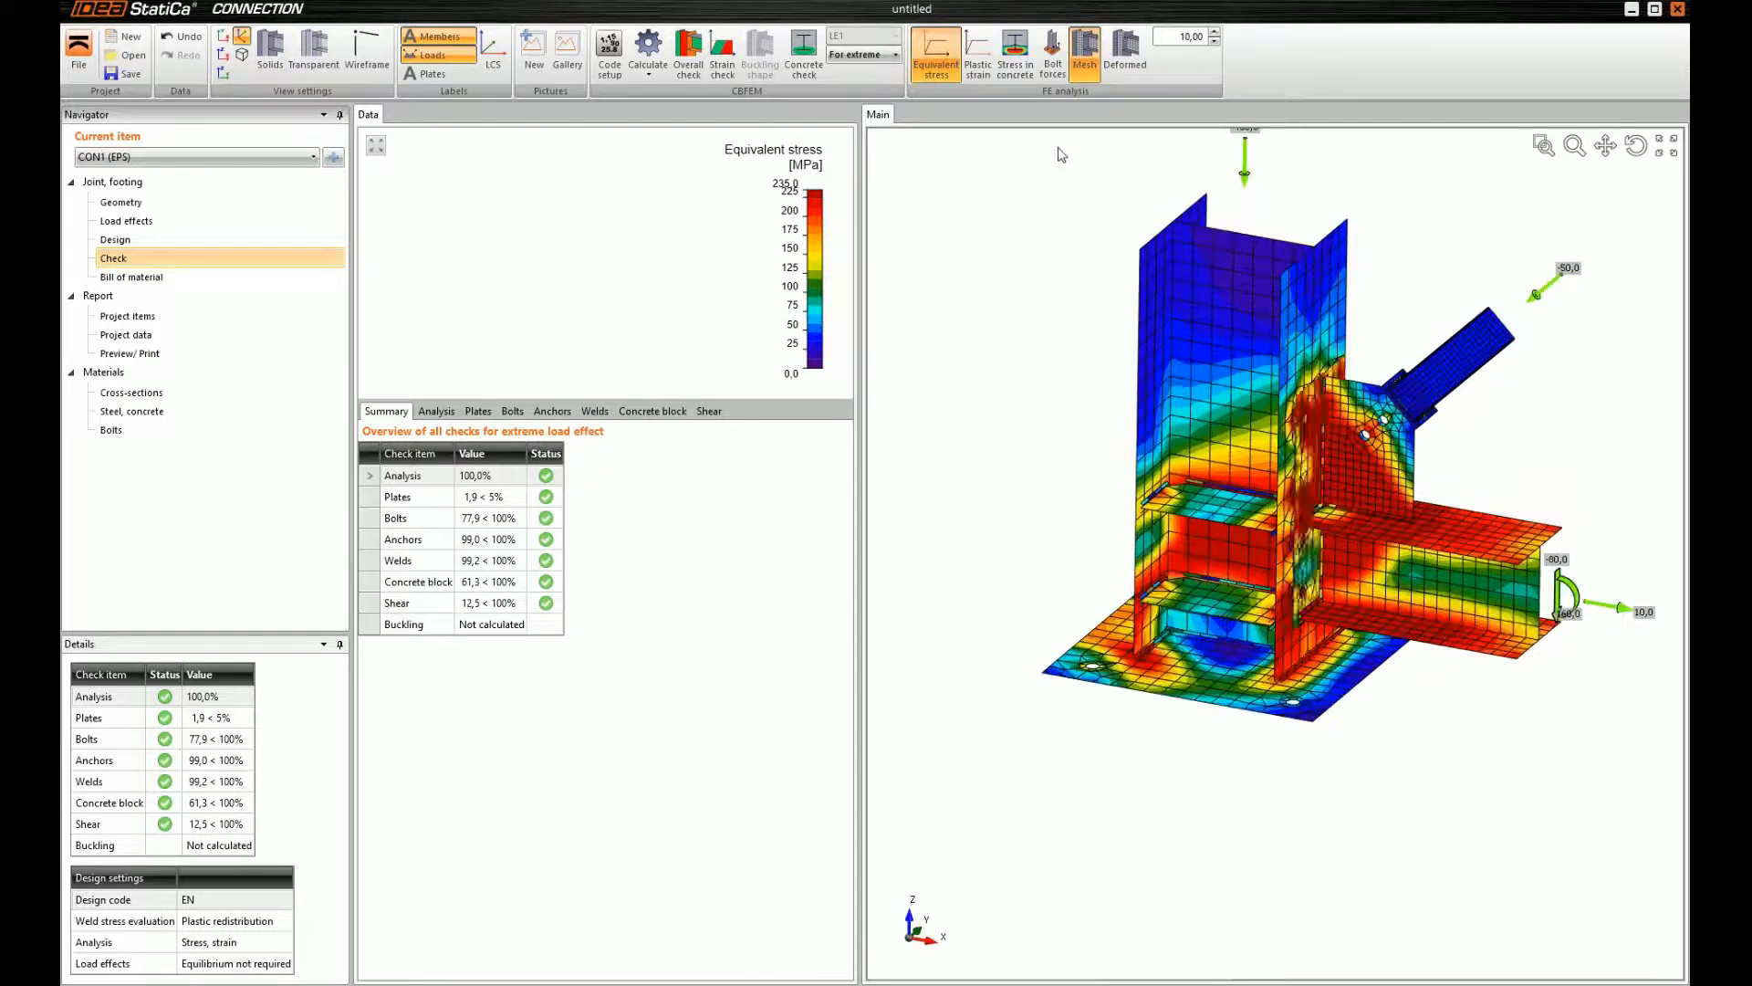
# Switch the results to plastic strain and inspect the gusset plate, its weld and the column web panel
pyautogui.click(980, 53)
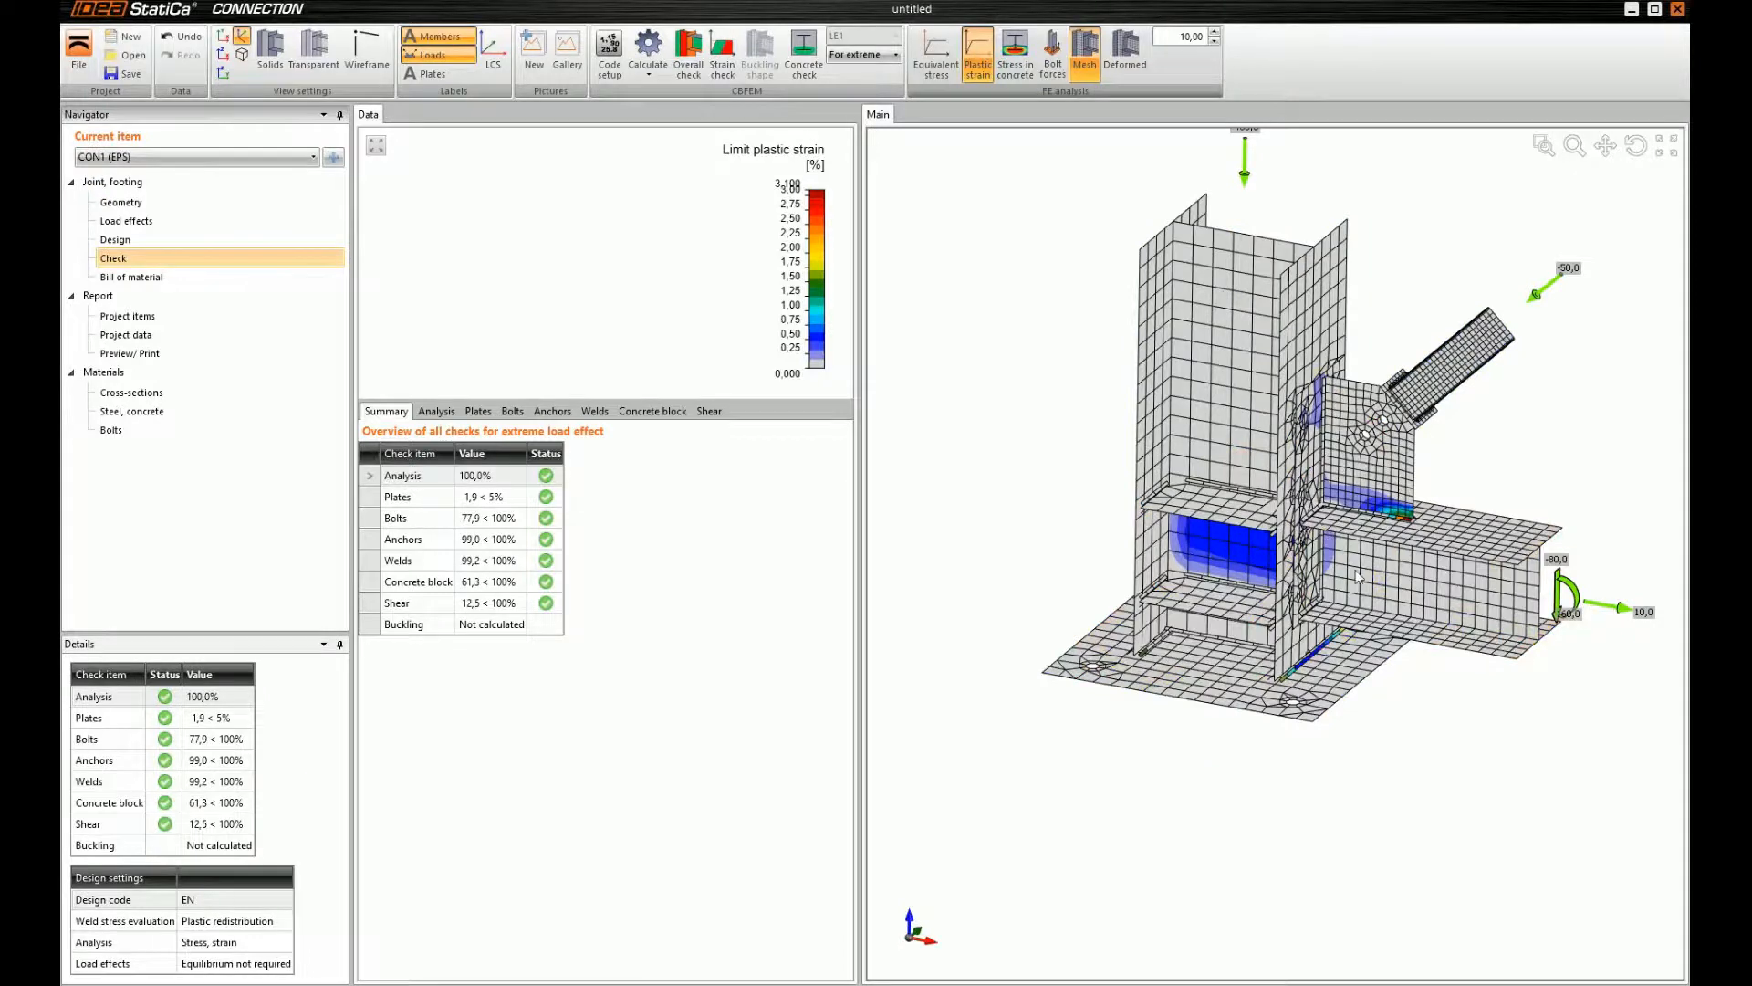
pyautogui.scroll(2, 1356, 581)
pyautogui.moveTo(1356, 582); pyautogui.dragTo(1396, 544, button='middle')
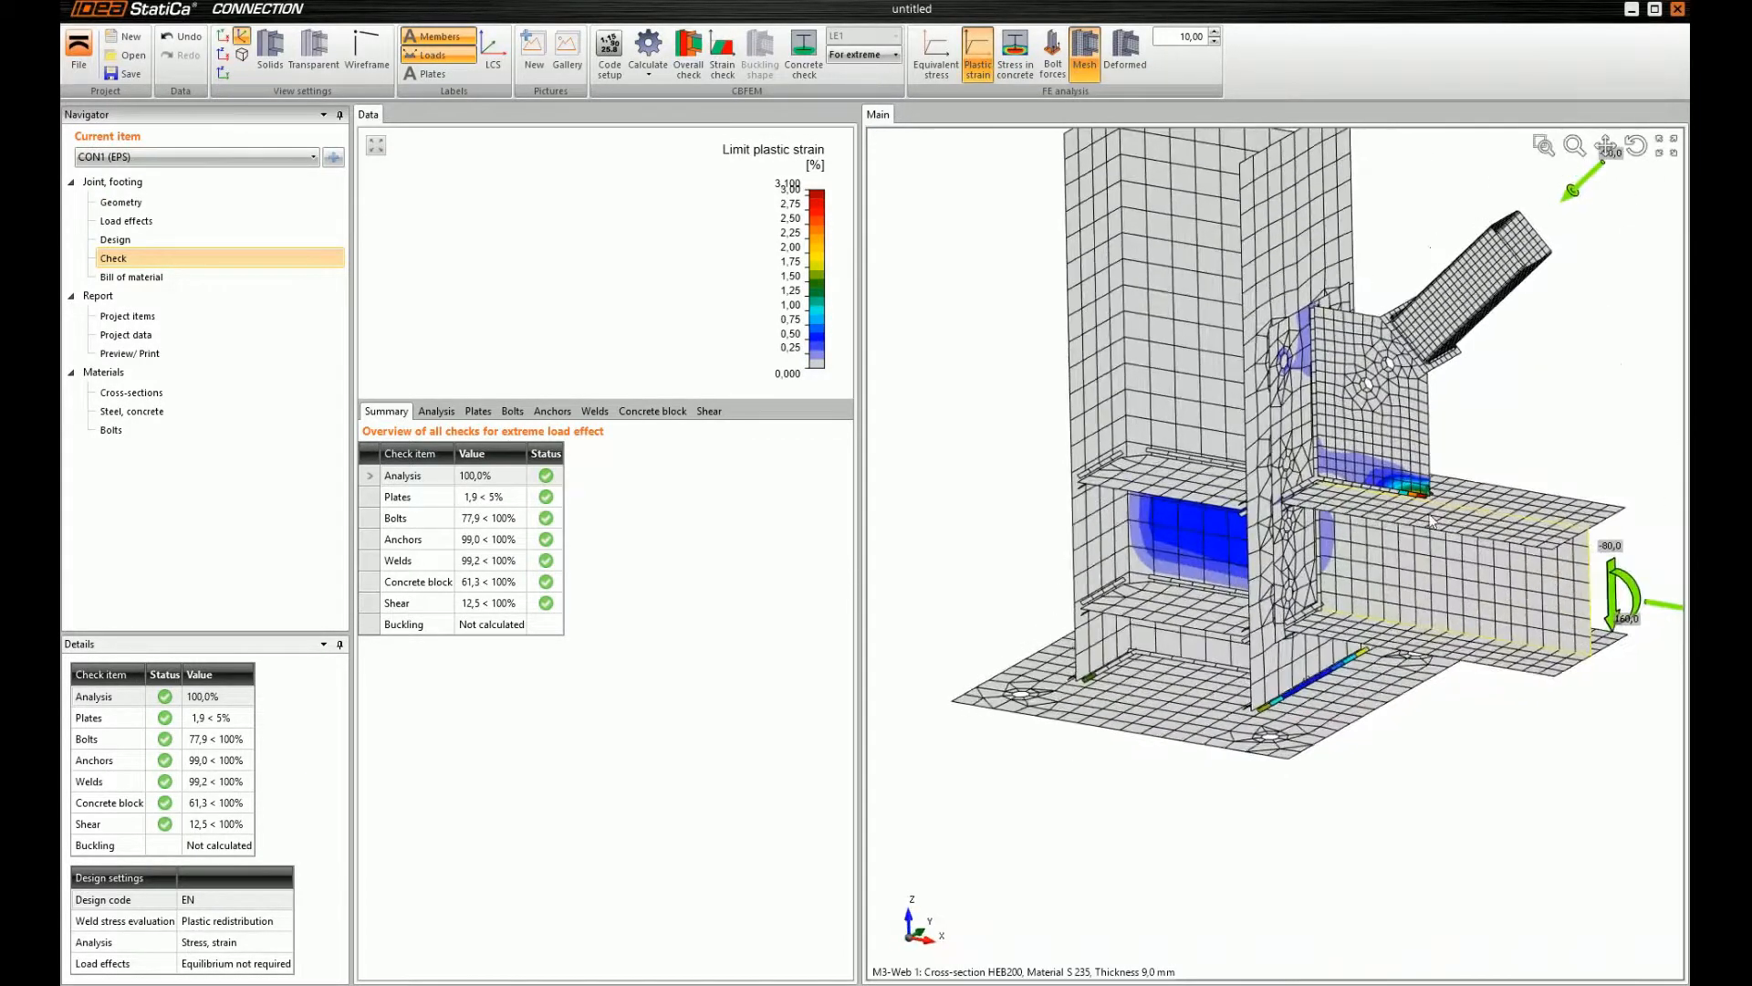
pyautogui.scroll(2, 1431, 521)
pyautogui.scroll(-2, 1417, 478)
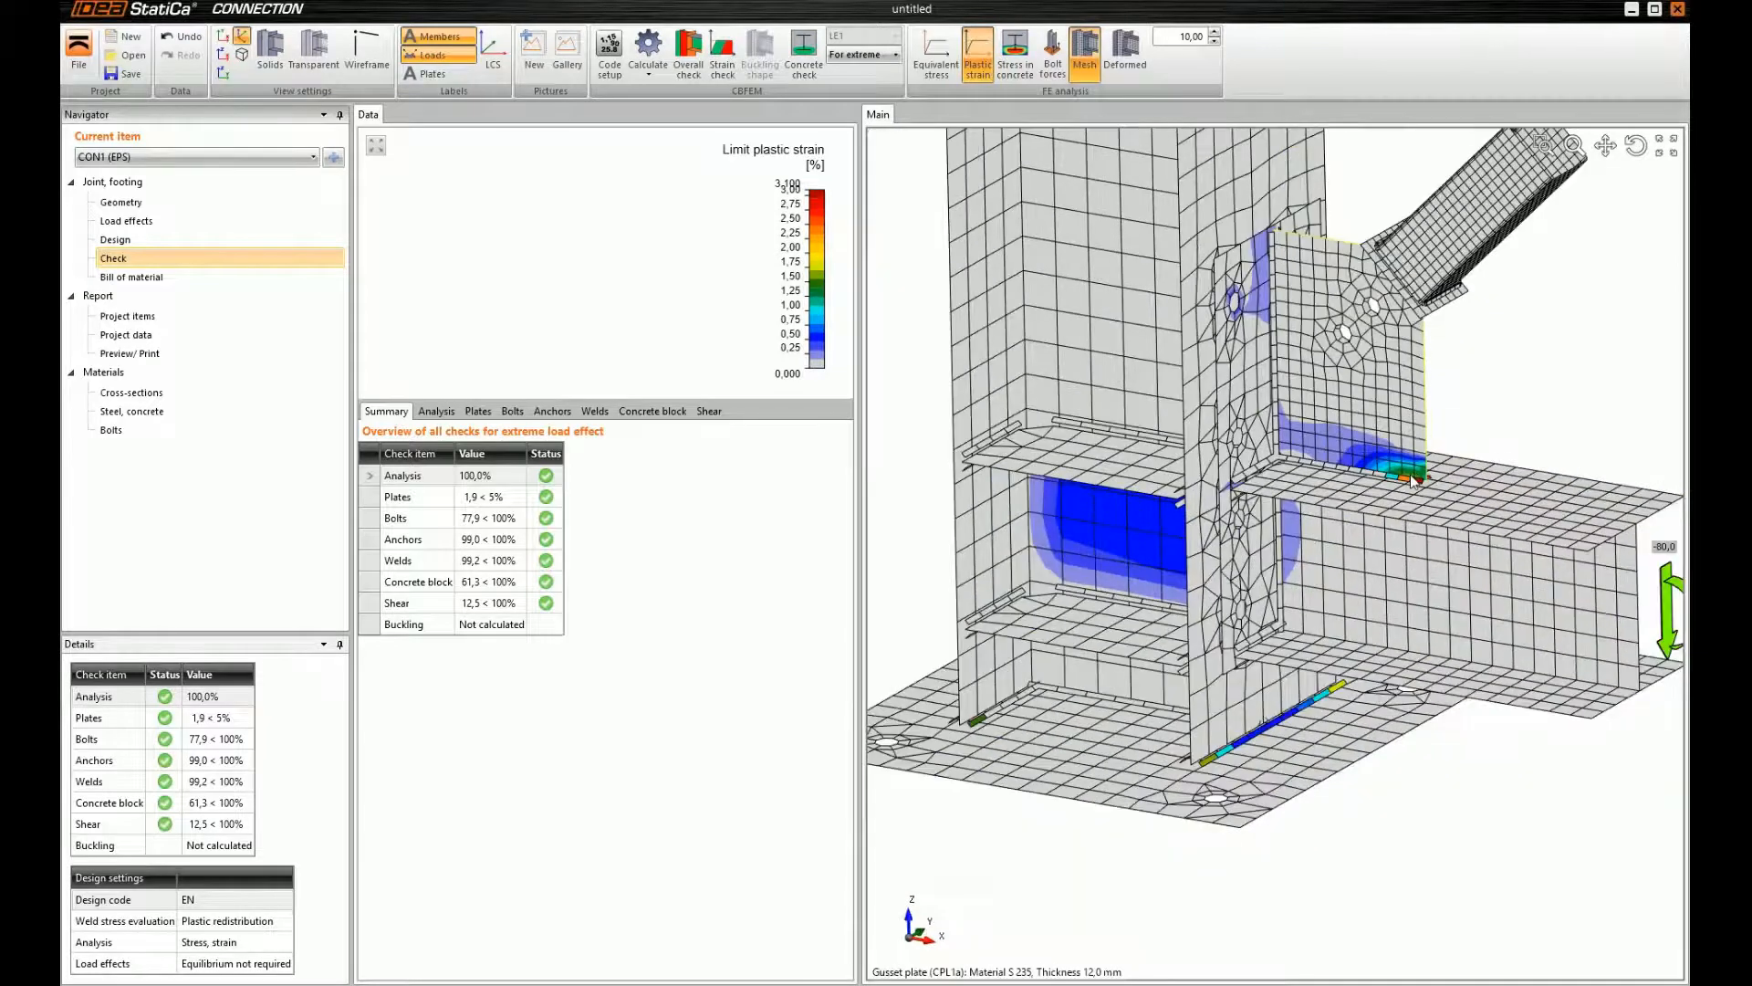
pyautogui.scroll(-2, 1403, 481)
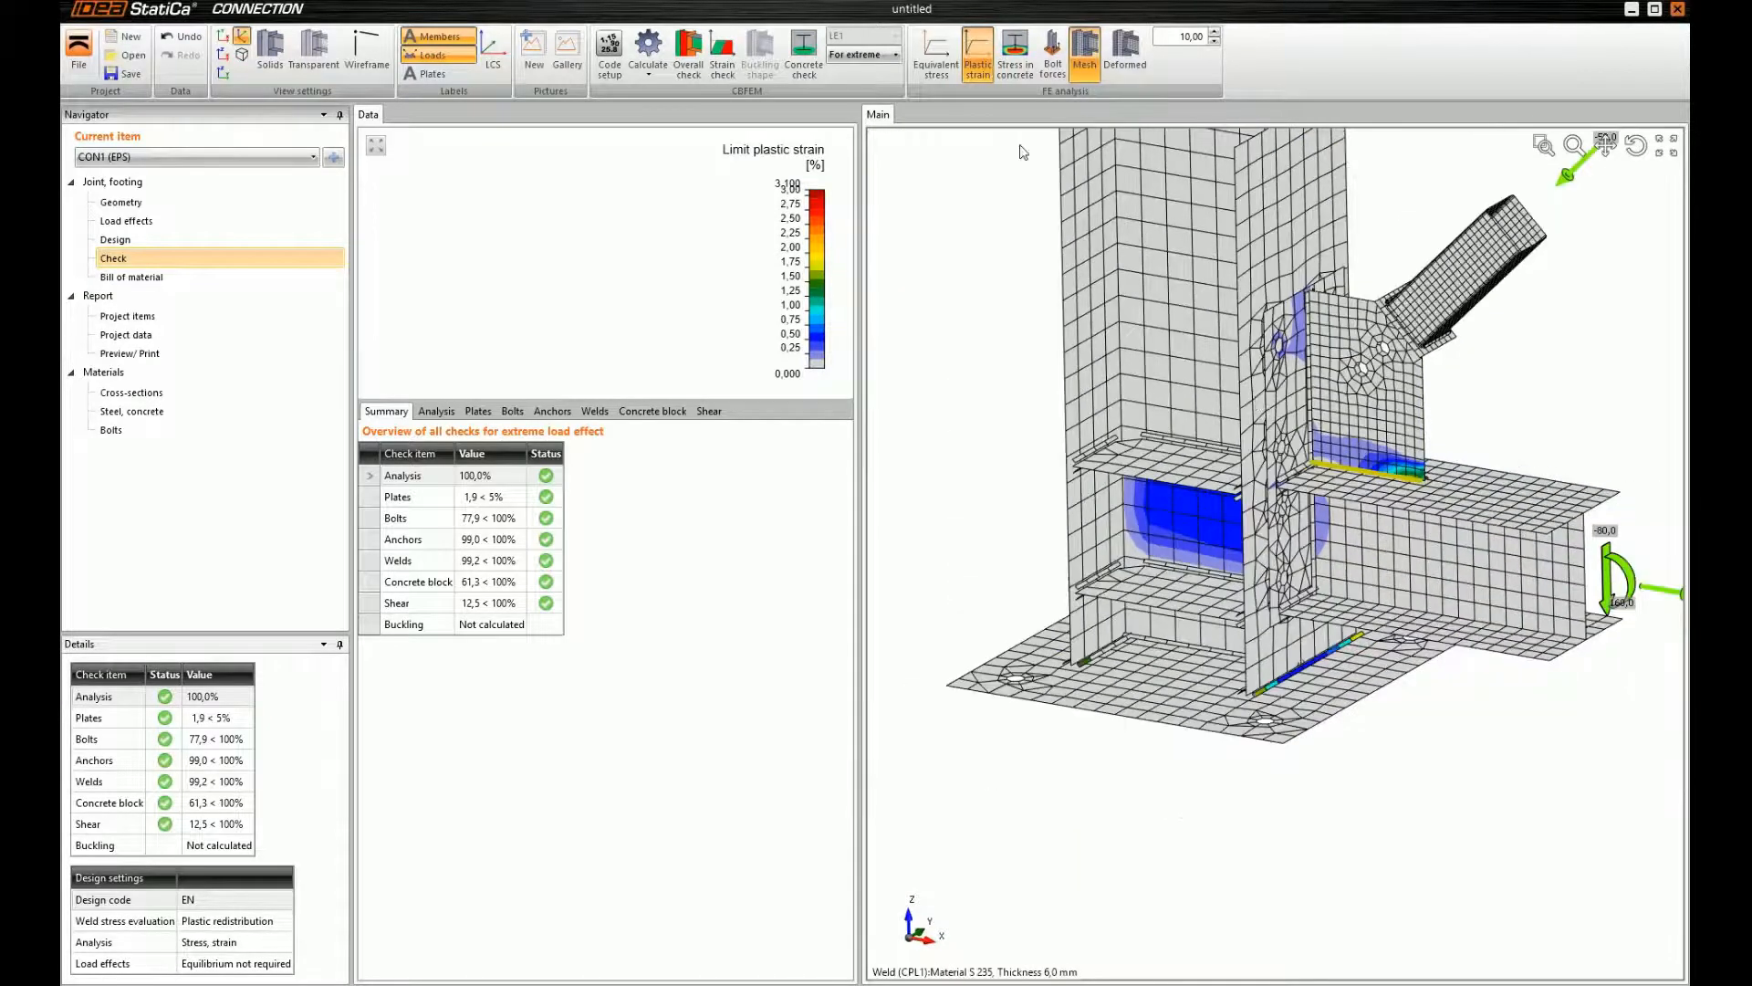
# Show the bolt forces on the model and open the check results of anchor A2 from its force arrow
pyautogui.click(1056, 52)
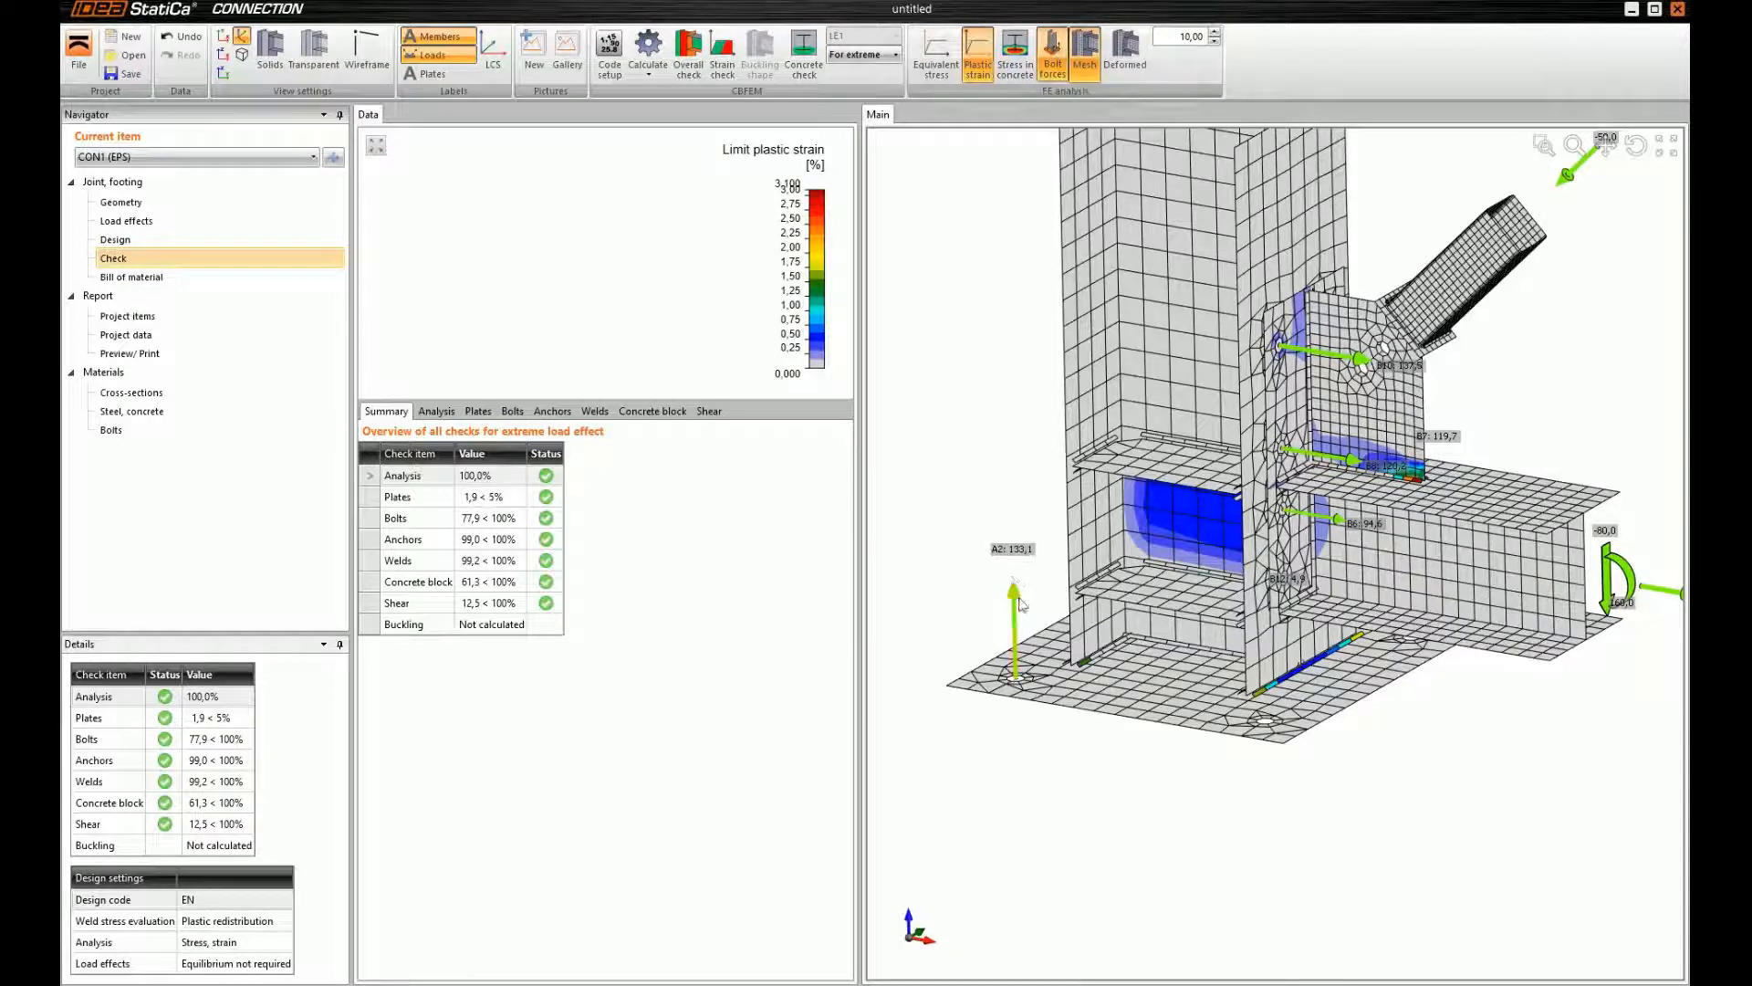
pyautogui.scroll(2, 1045, 515)
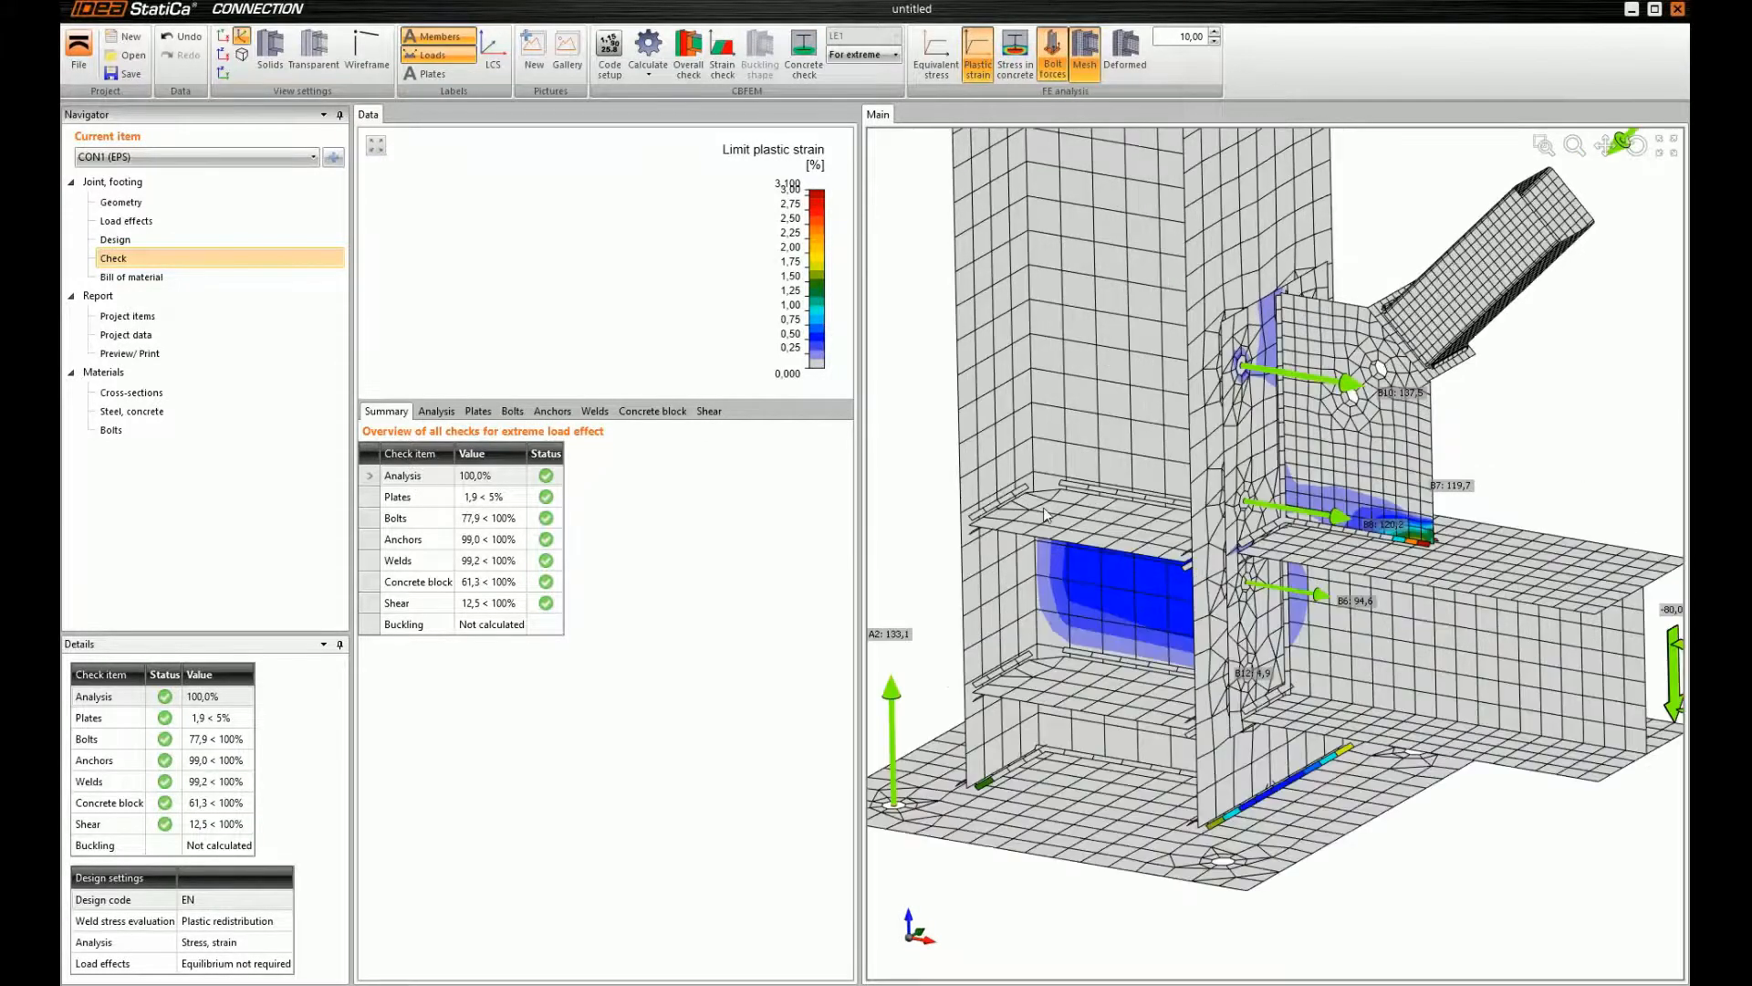
pyautogui.scroll(2, 1072, 559)
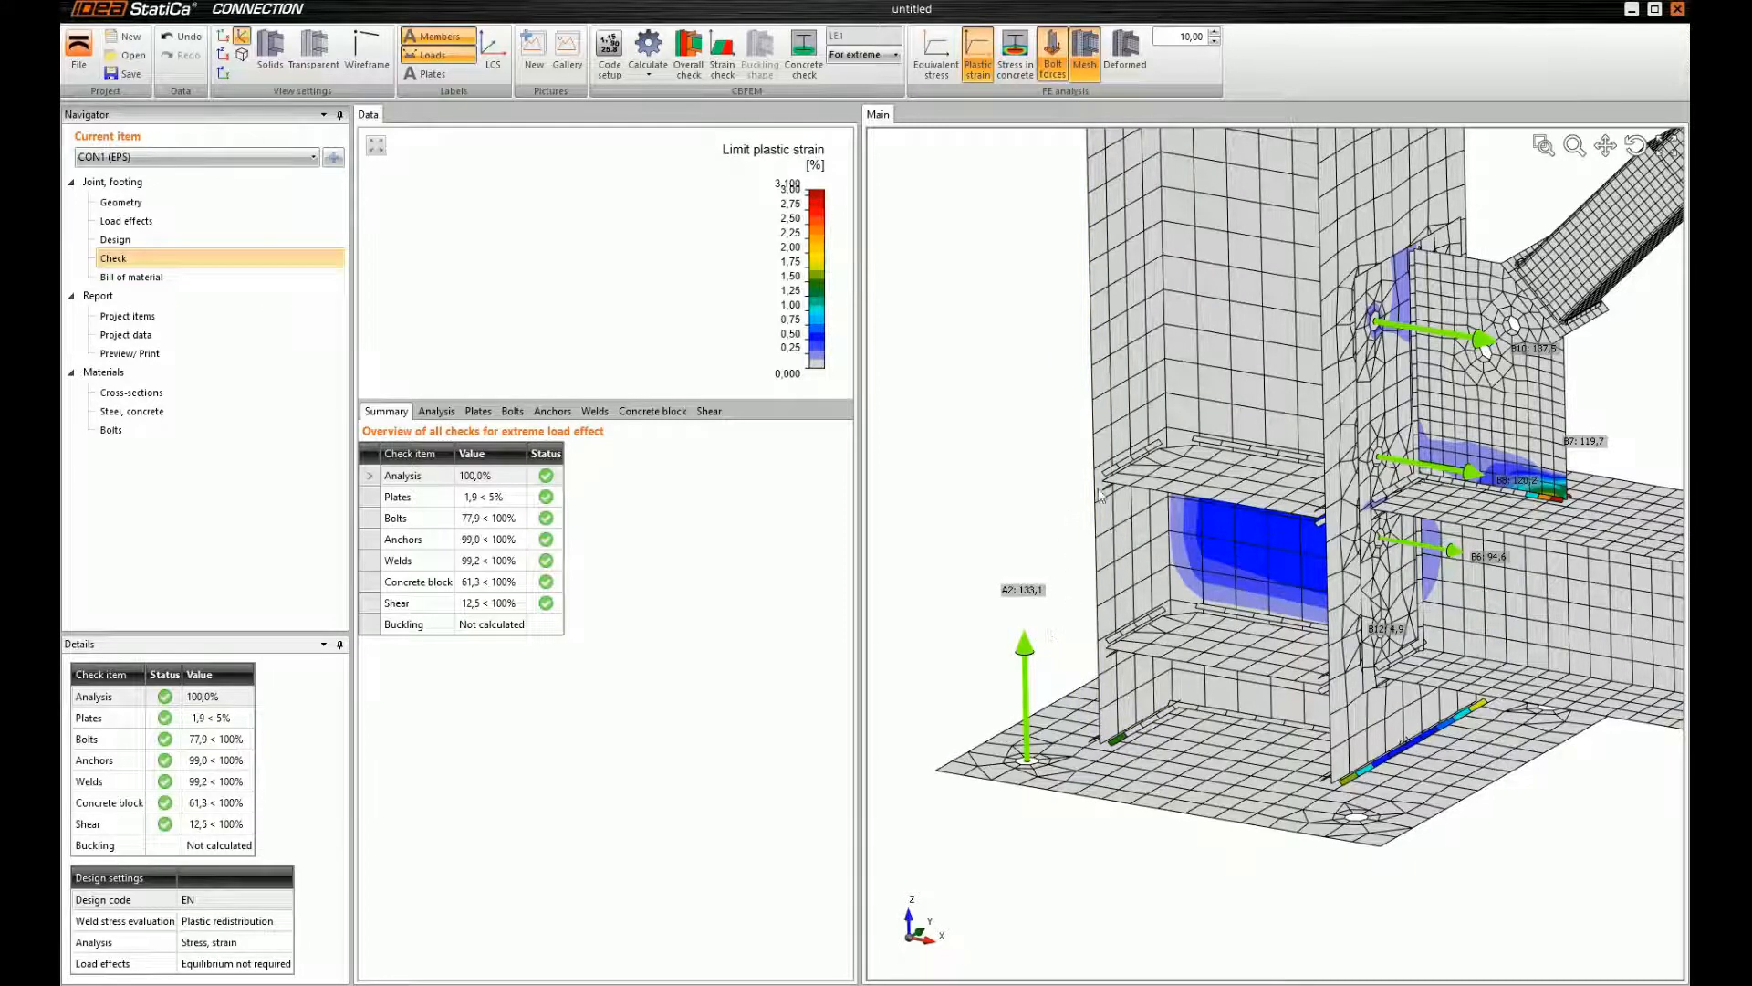
pyautogui.scroll(-2, 1099, 493)
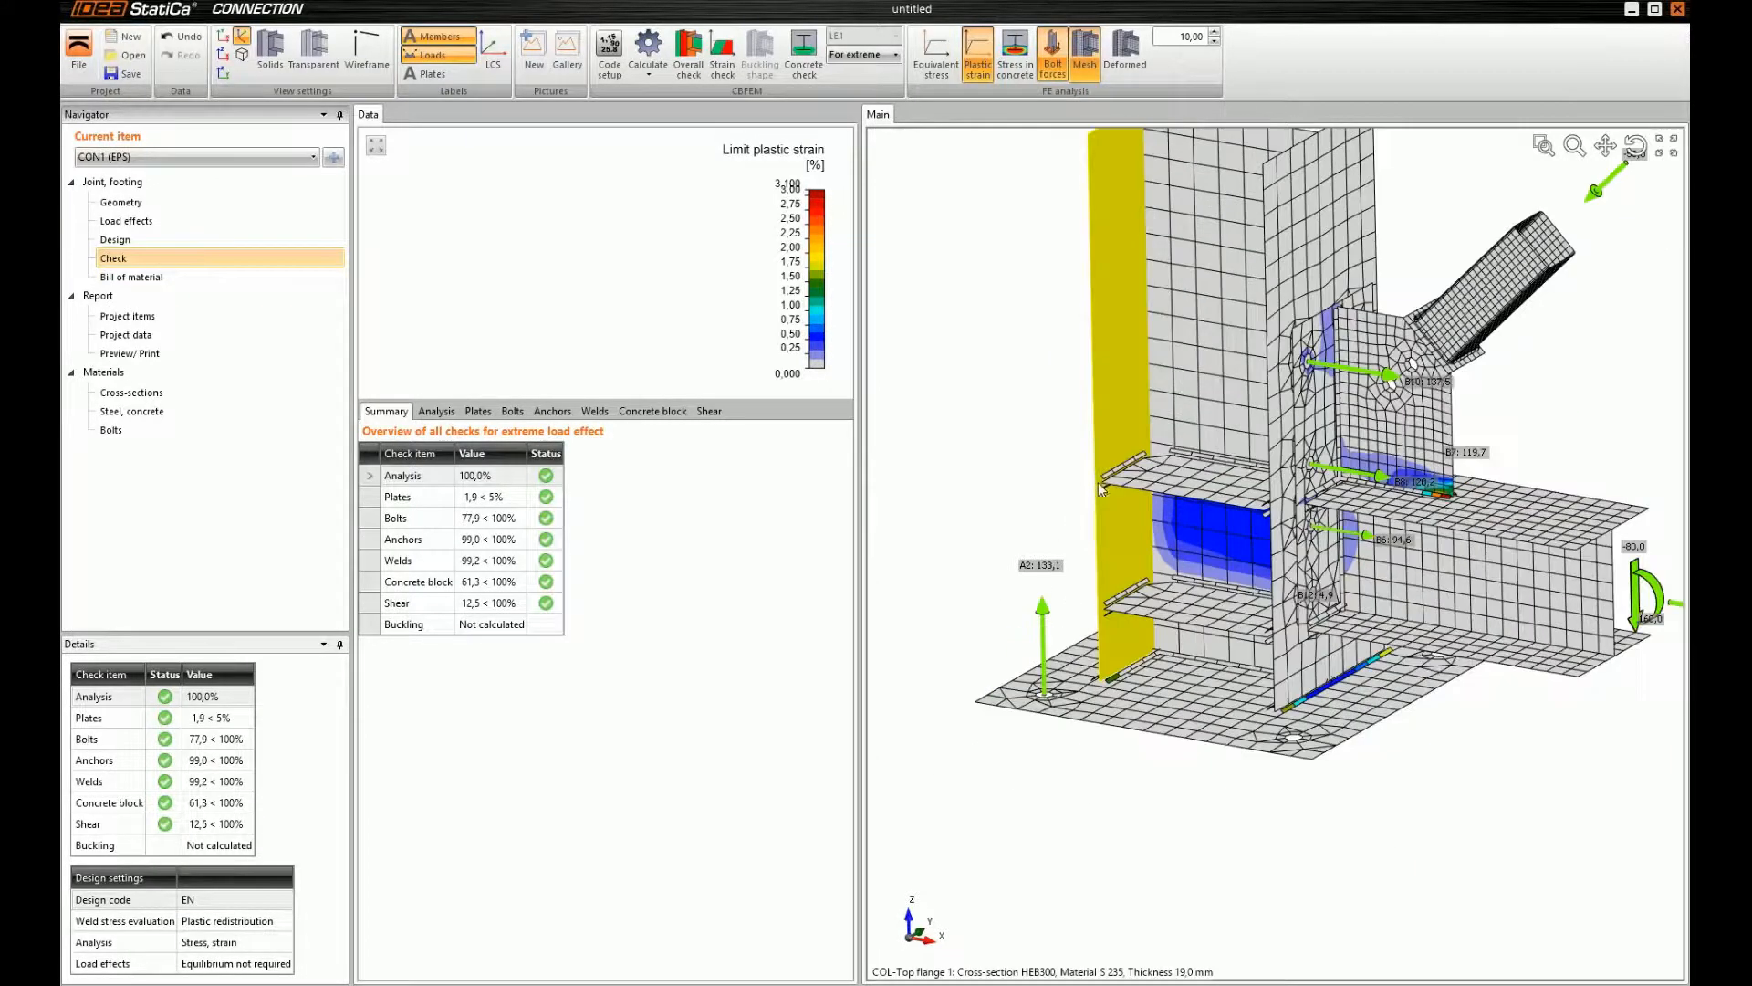
pyautogui.click(1044, 613)
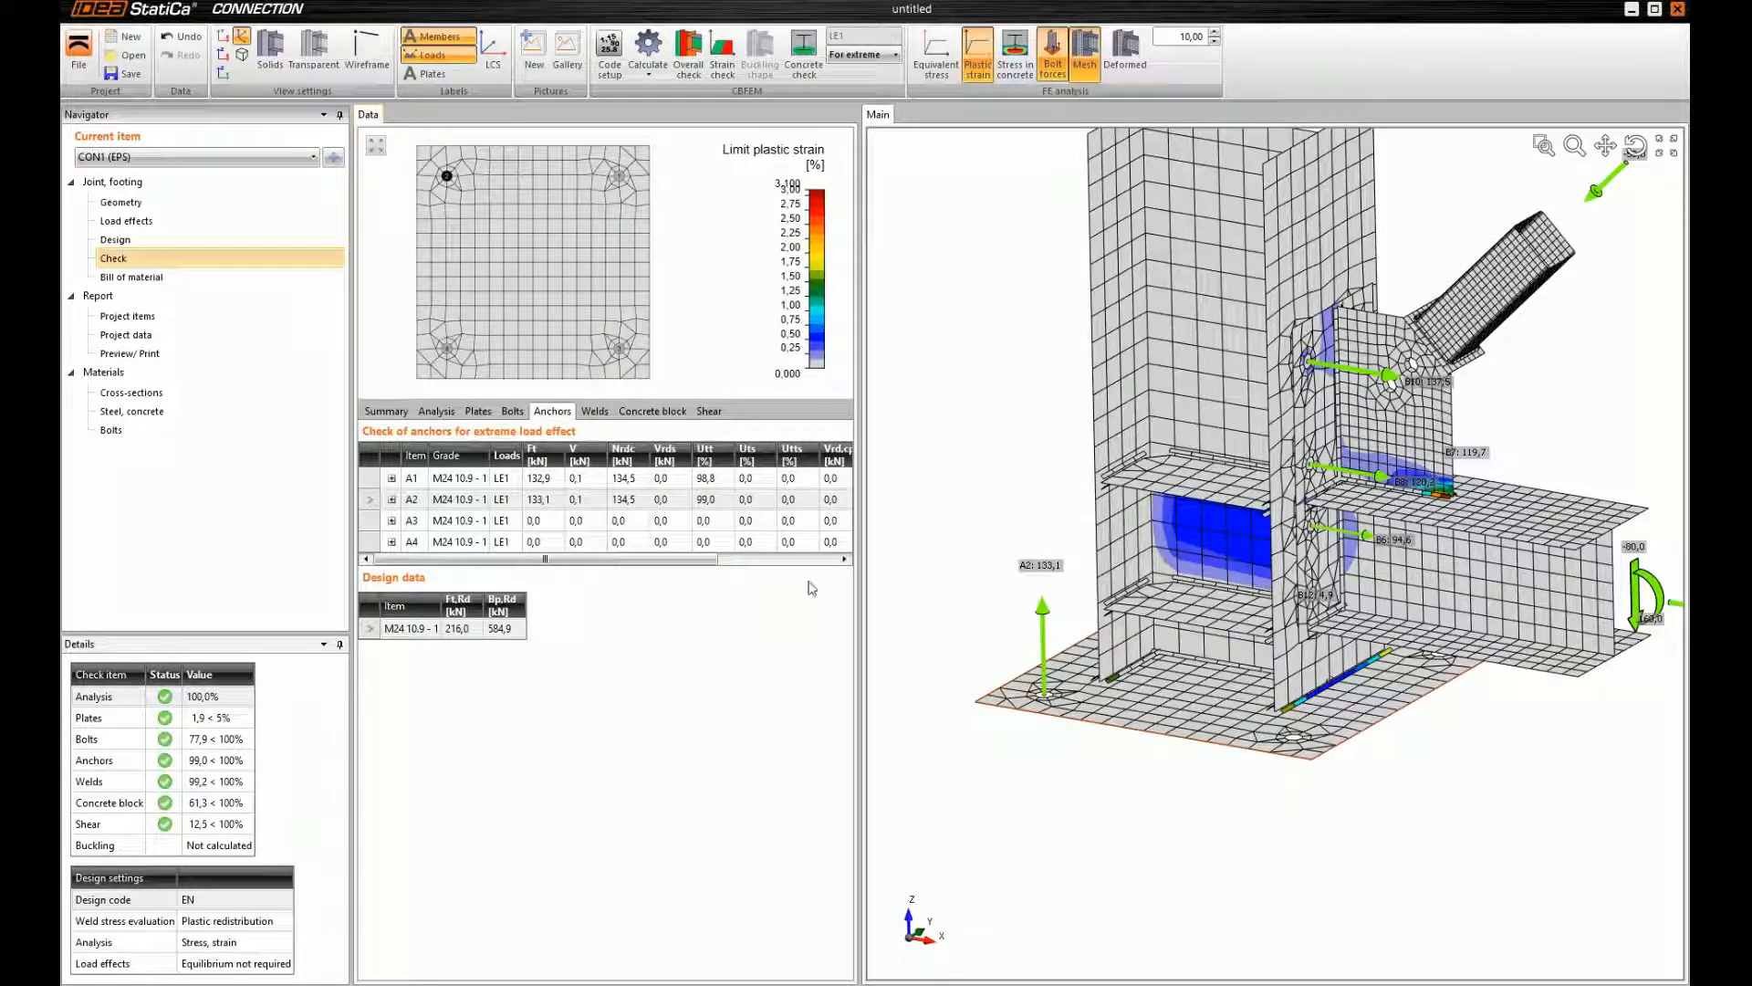
# Select anchor A2 in the anchor check table and widen the results area to show every column
pyautogui.click(450, 411)
pyautogui.click(478, 411)
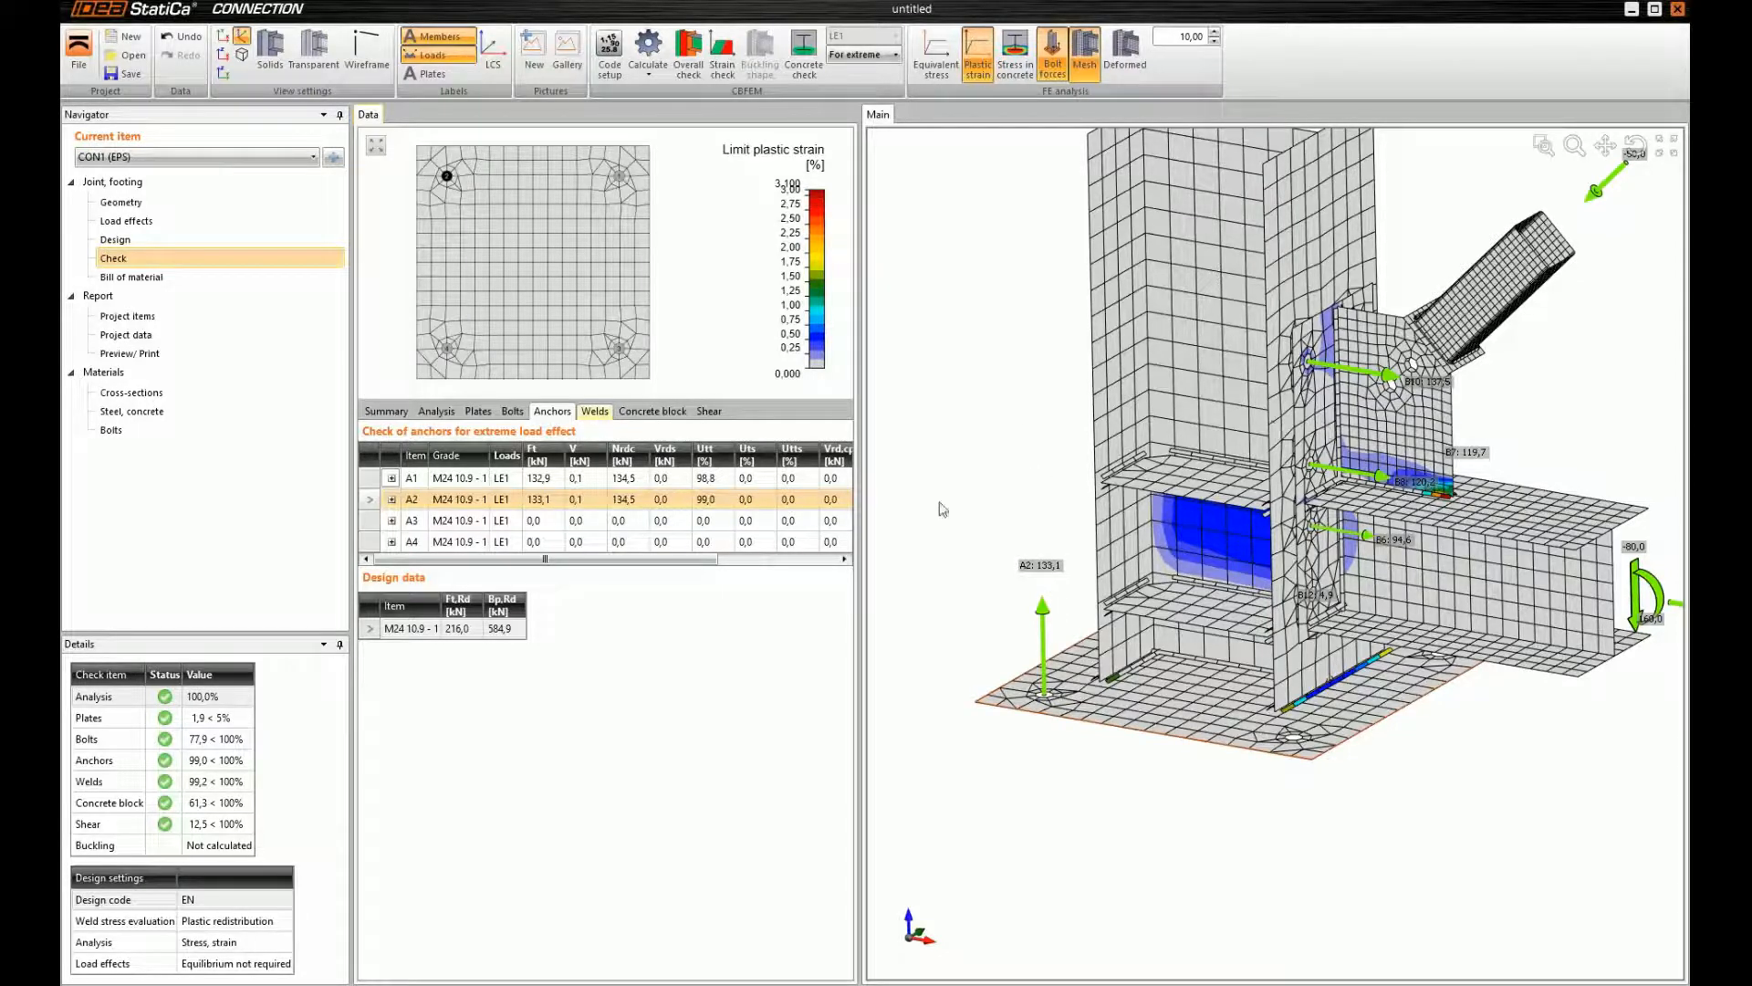
pyautogui.click(1045, 611)
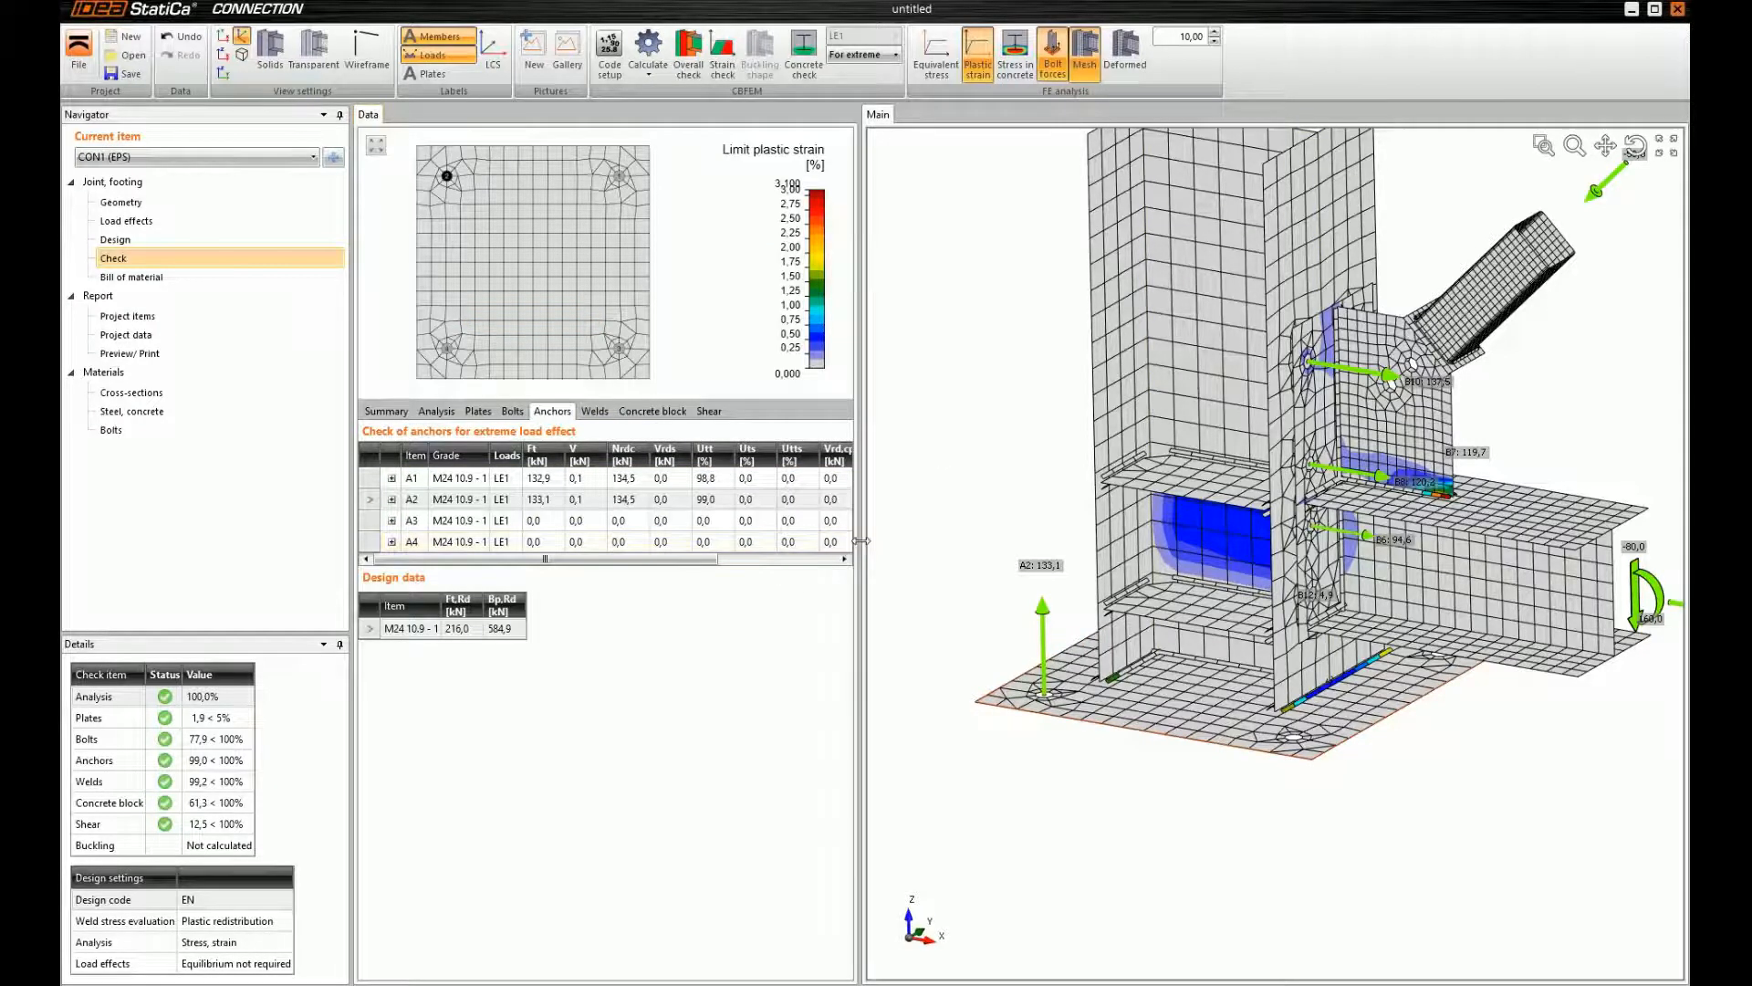
pyautogui.moveTo(859, 542); pyautogui.dragTo(936, 540)
pyautogui.click(376, 501)
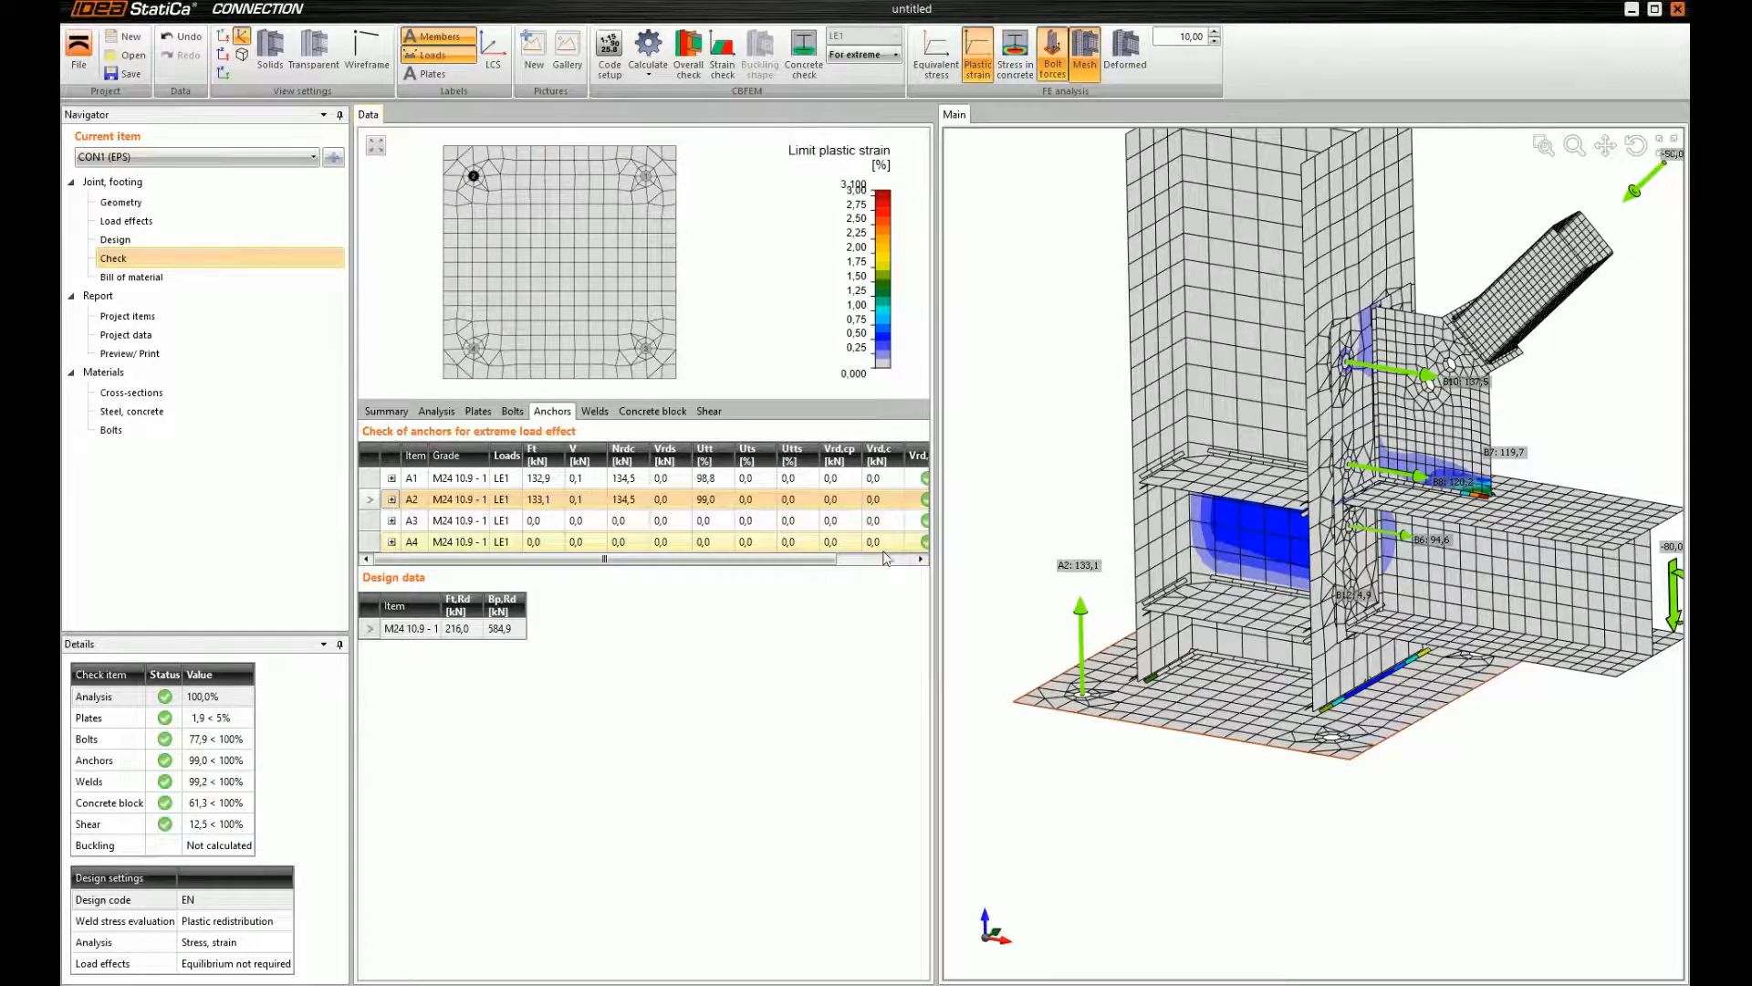
pyautogui.moveTo(937, 518); pyautogui.dragTo(1064, 519)
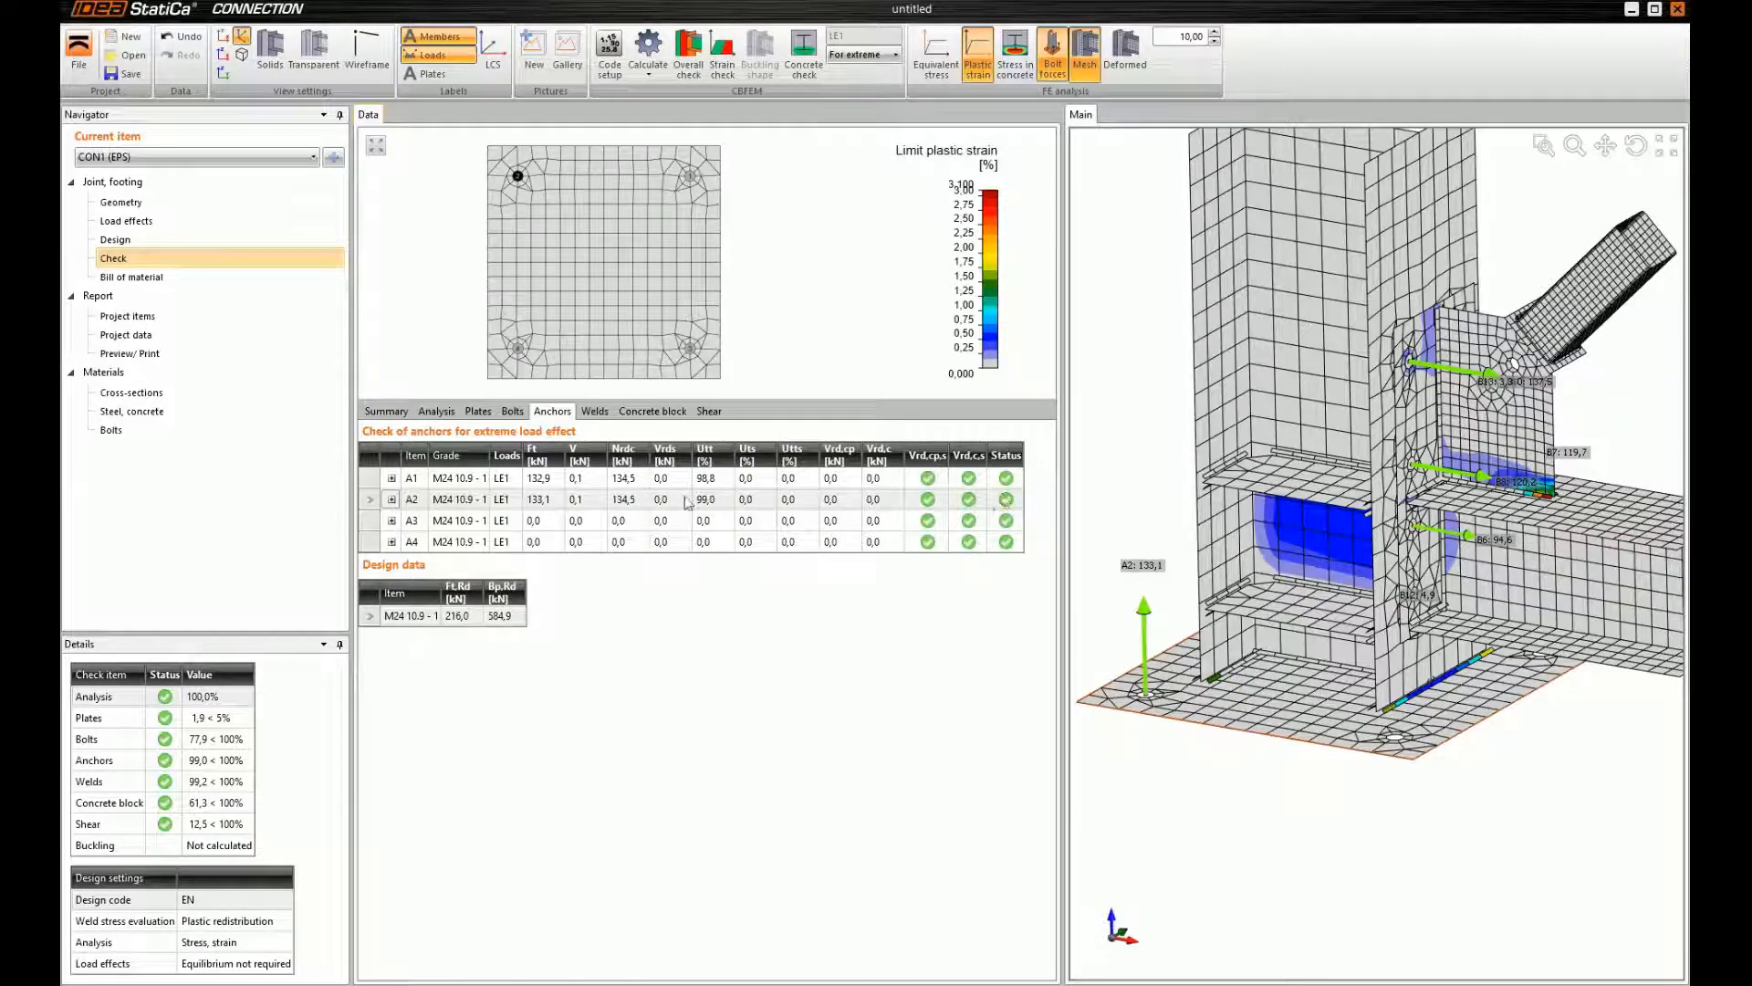
# Expand anchor A2's detailed check and read through its concrete cone, tension and punching resistance formulas
pyautogui.click(392, 501)
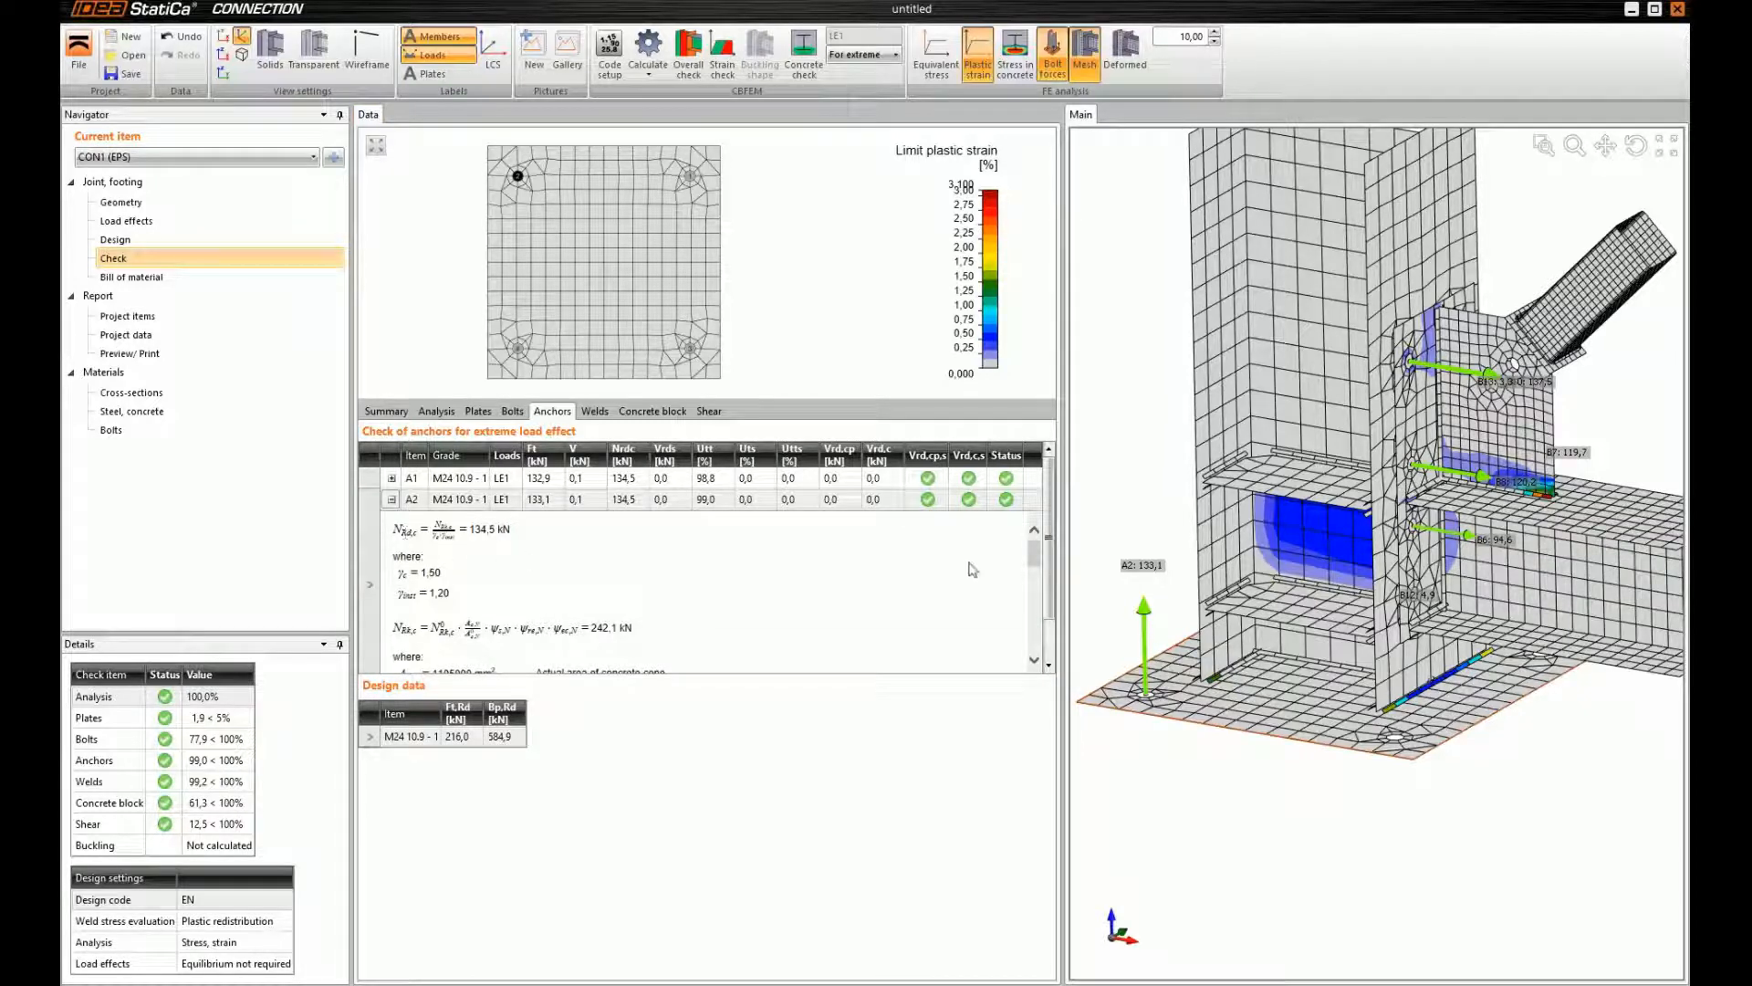
pyautogui.scroll(-5, 1037, 552)
pyautogui.moveTo(1036, 552)
pyautogui.mouseDown()
pyautogui.moveTo(1043, 525)
pyautogui.moveTo(1039, 546)
pyautogui.mouseUp()
pyautogui.scroll(-5, 491, 567)
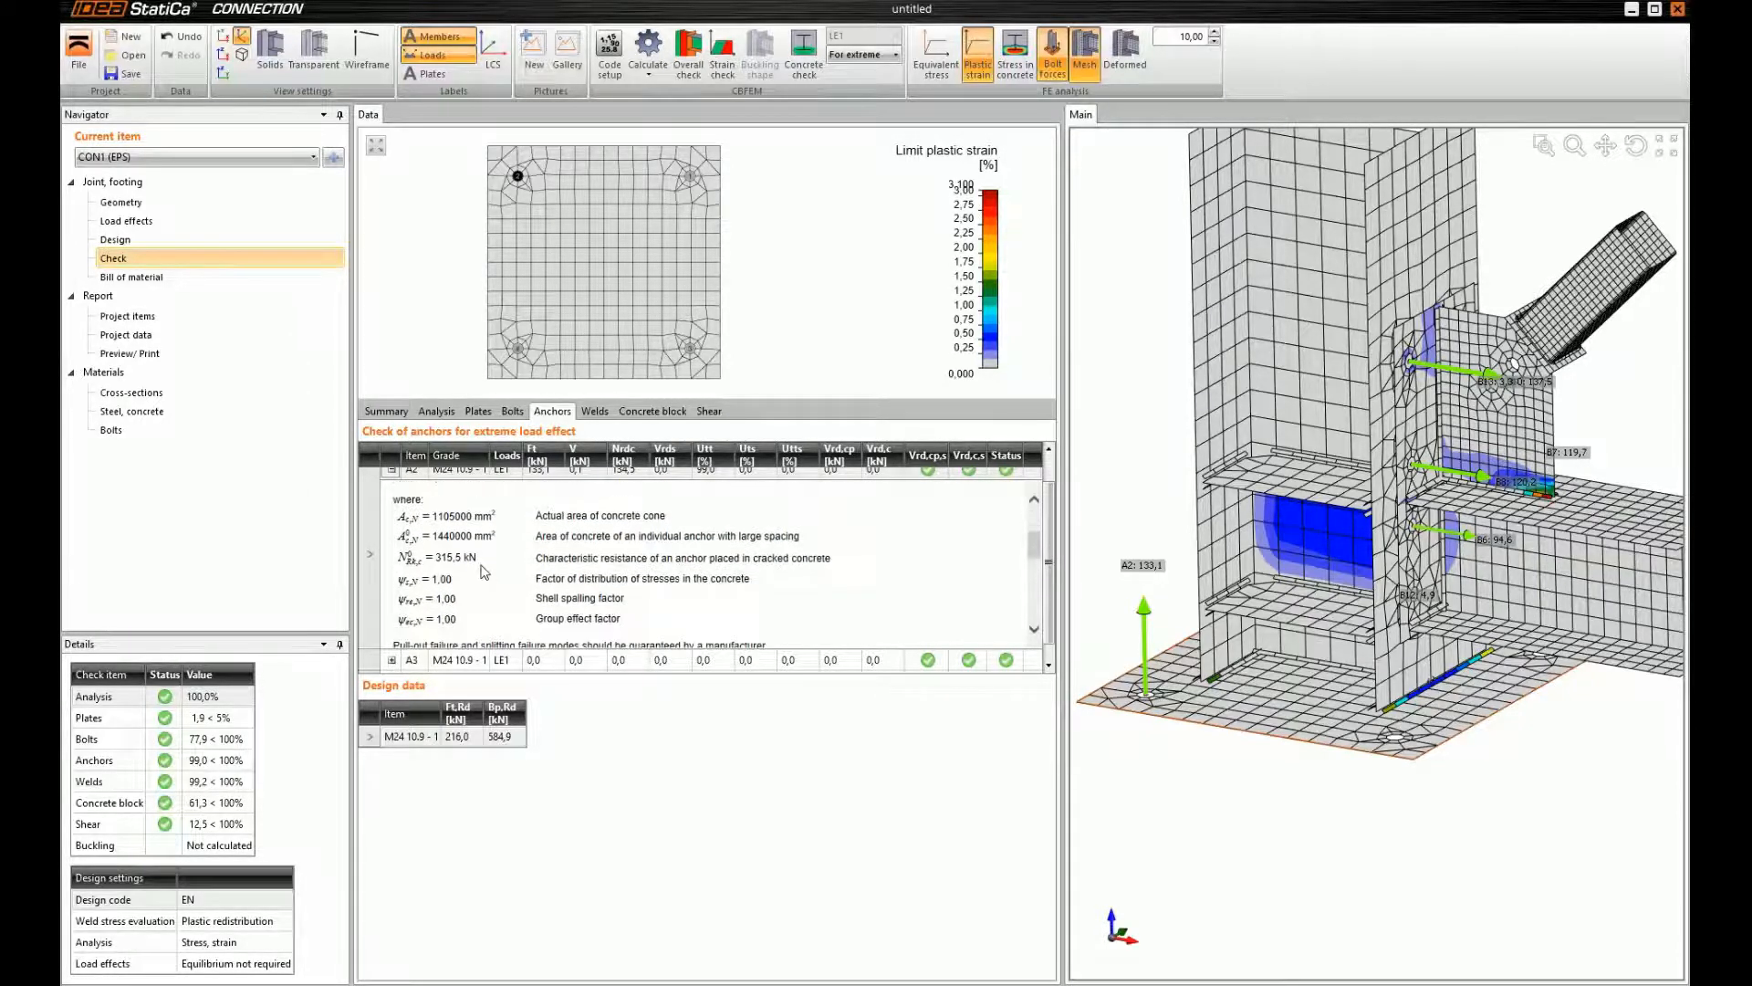
pyautogui.scroll(-3, 483, 560)
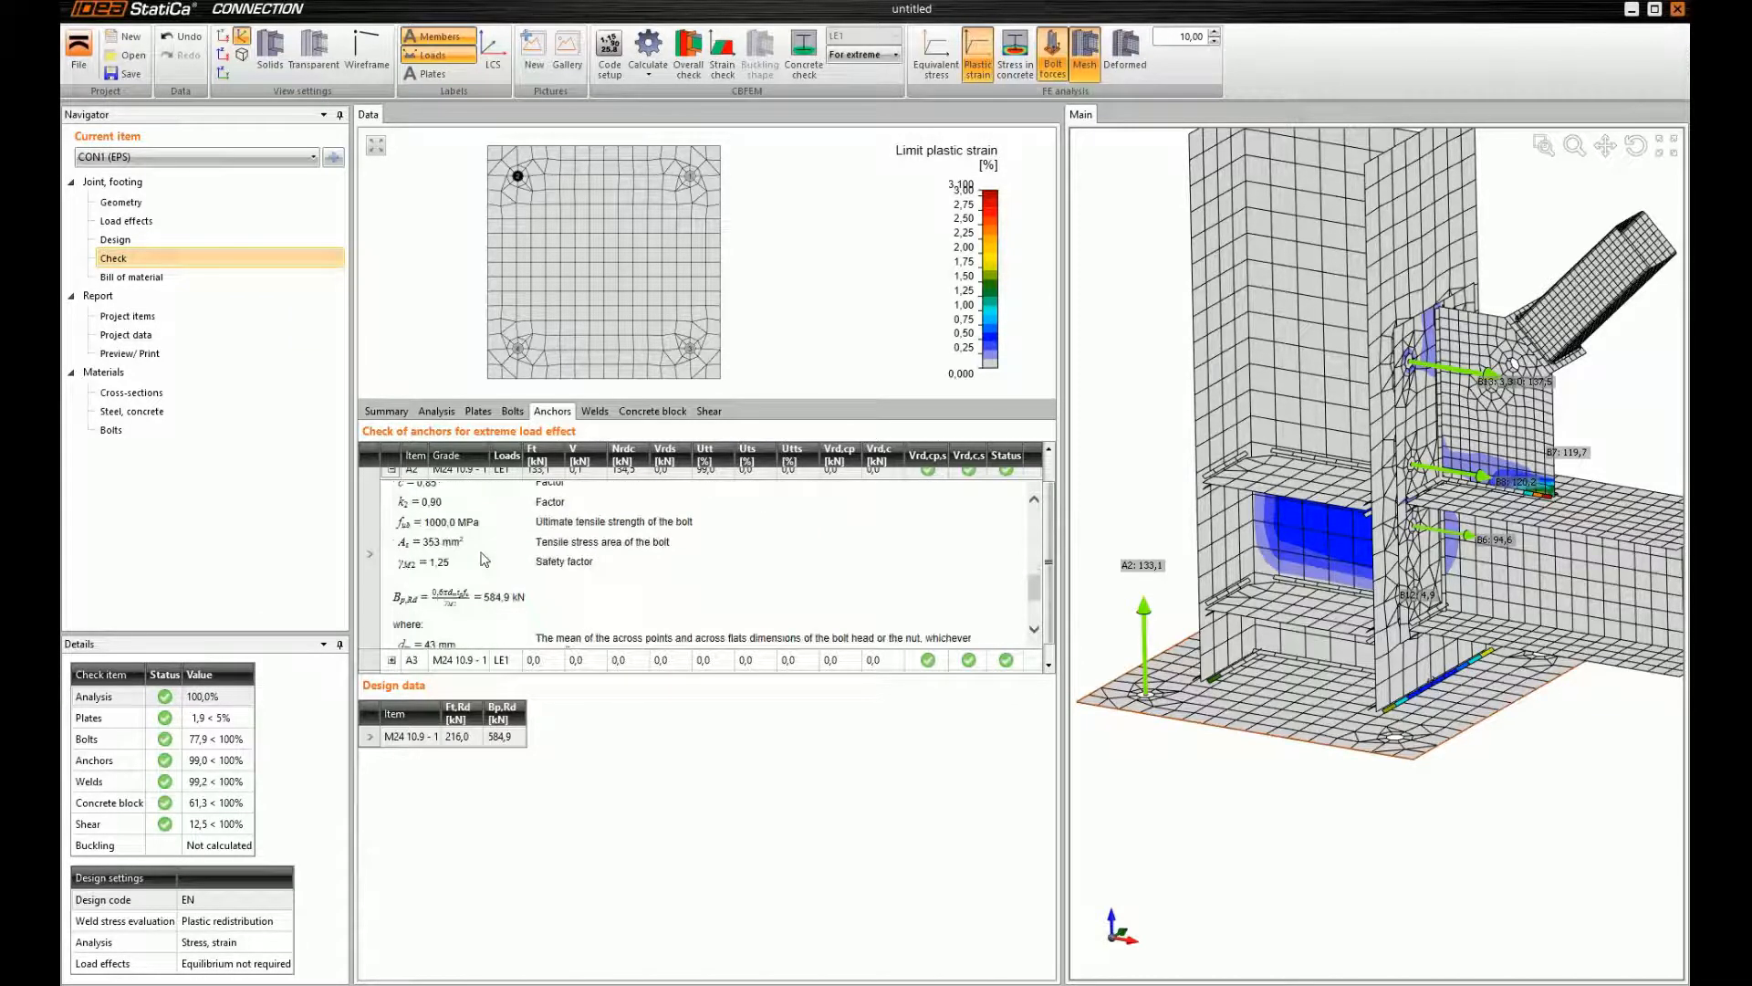
pyautogui.scroll(-4, 488, 558)
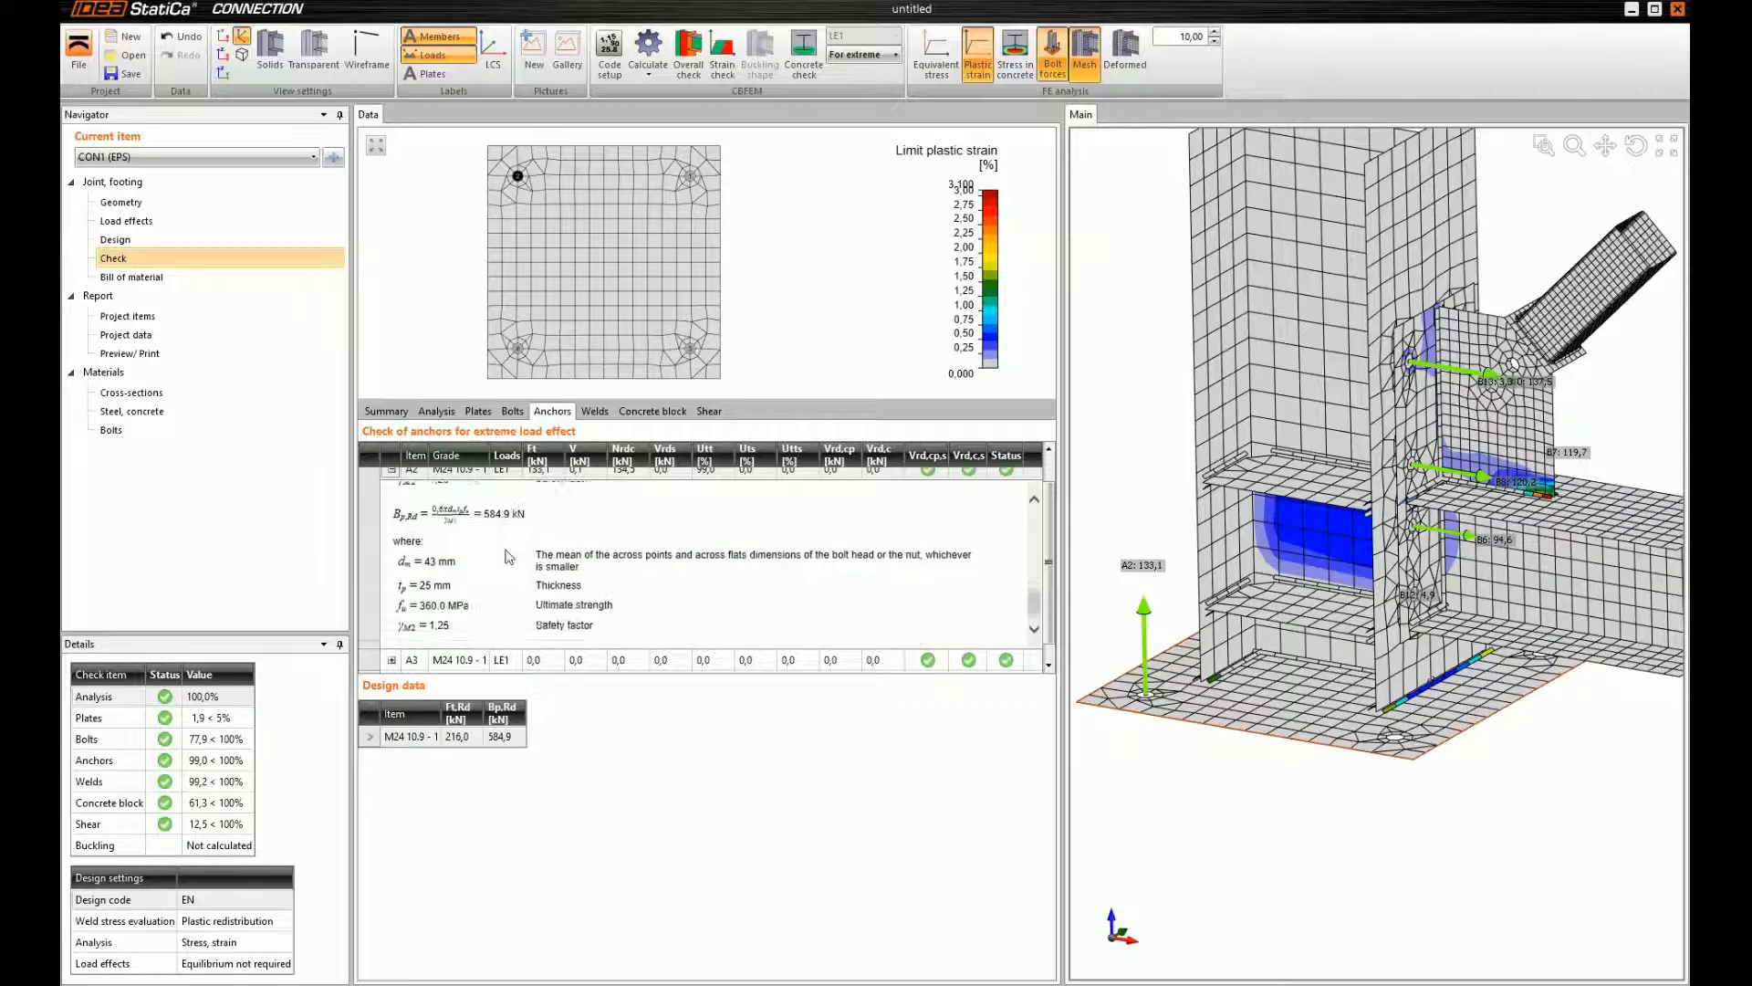
pyautogui.scroll(10, 502, 557)
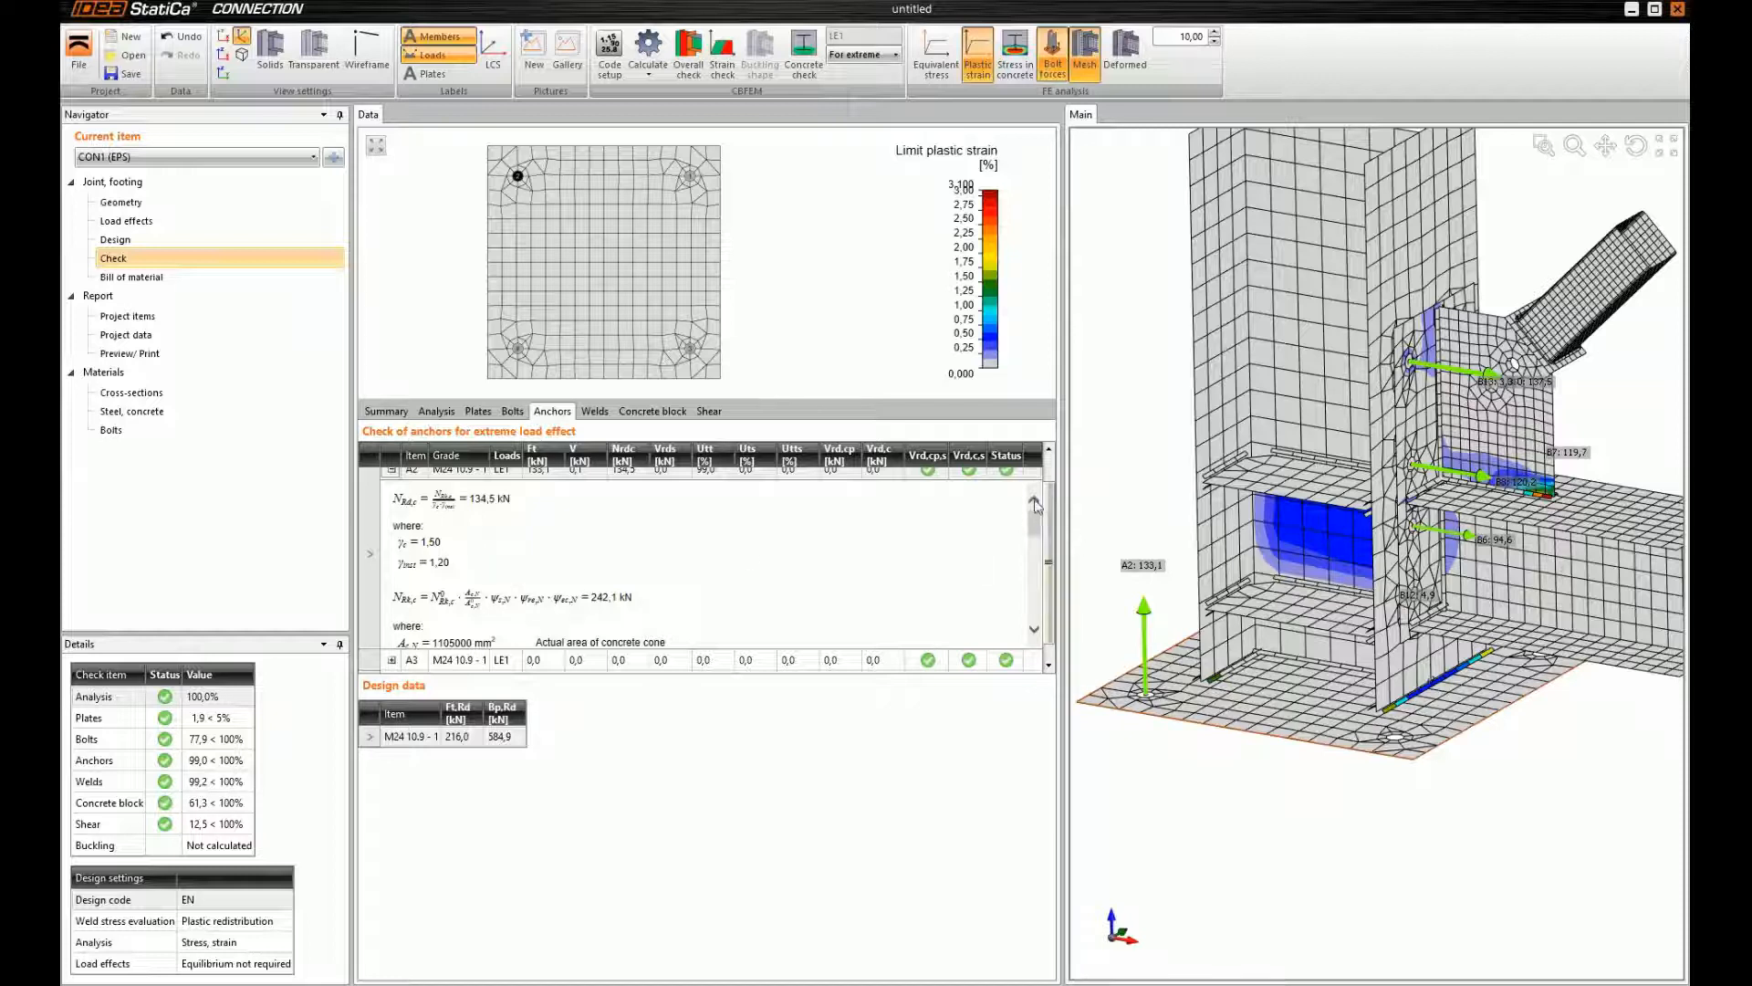
pyautogui.scroll(-1, 516, 558)
pyautogui.scroll(-1, 518, 555)
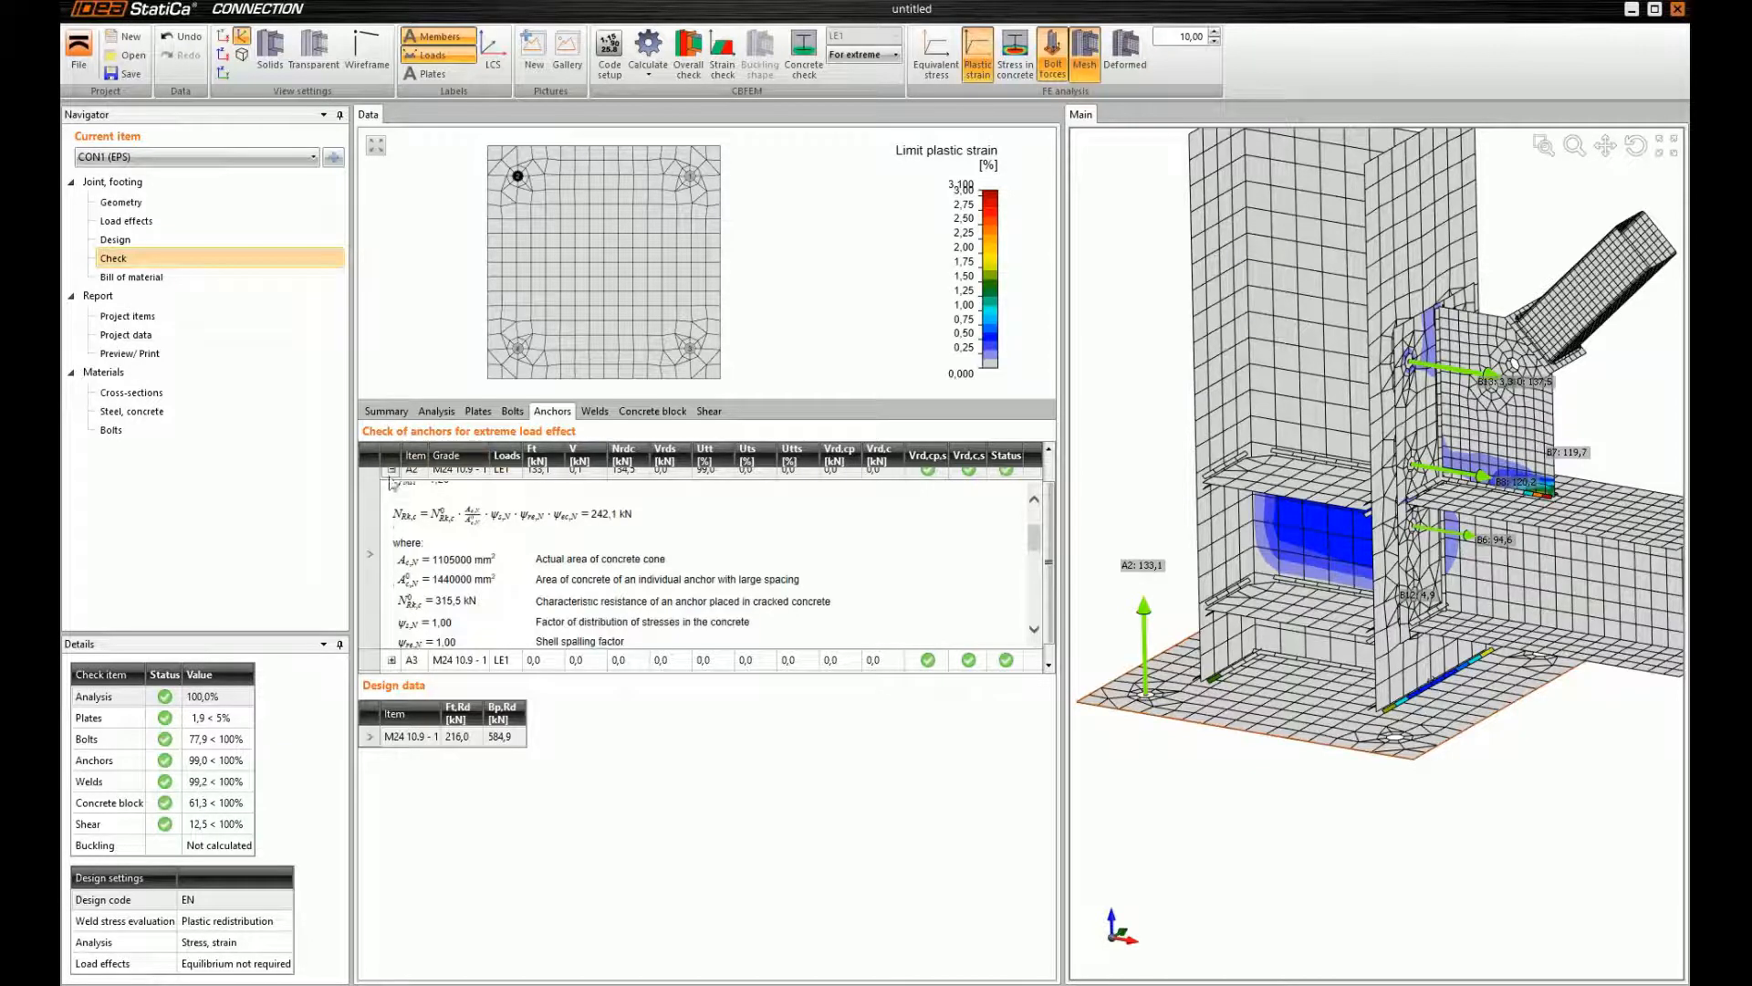
# Open the bolt checks, expand bolt B5 and read through its tension, punching and bearing resistance formulas
pyautogui.click(512, 410)
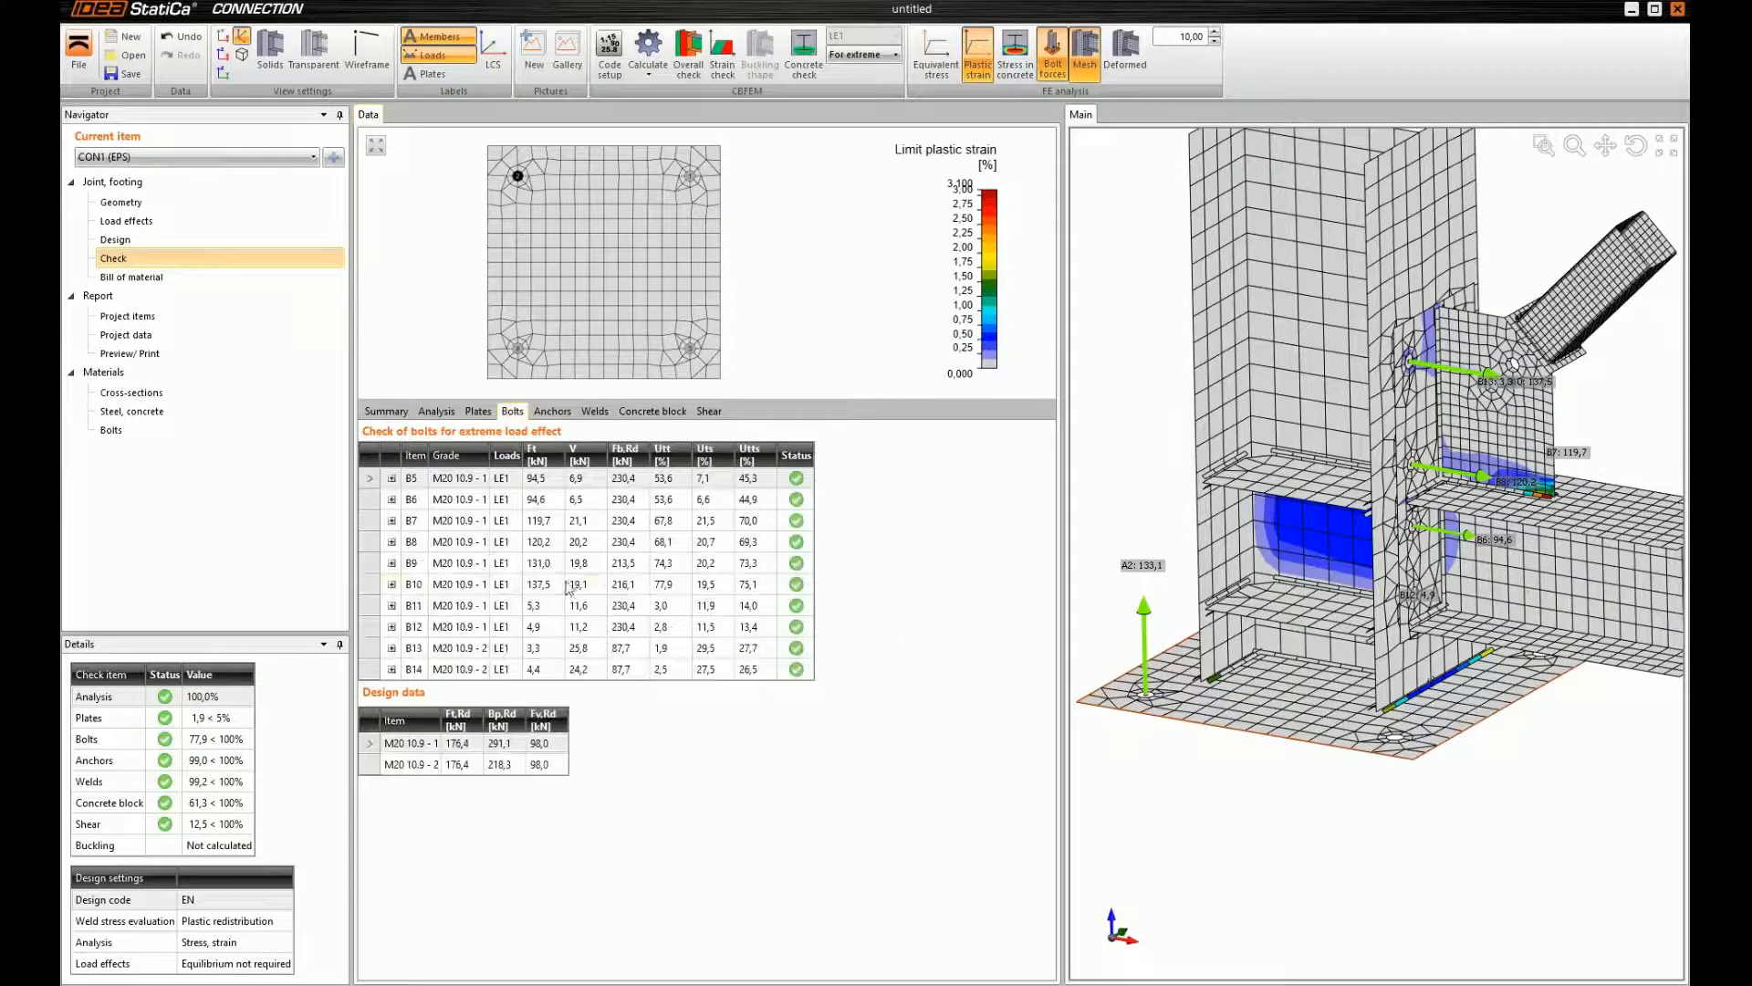
pyautogui.click(397, 479)
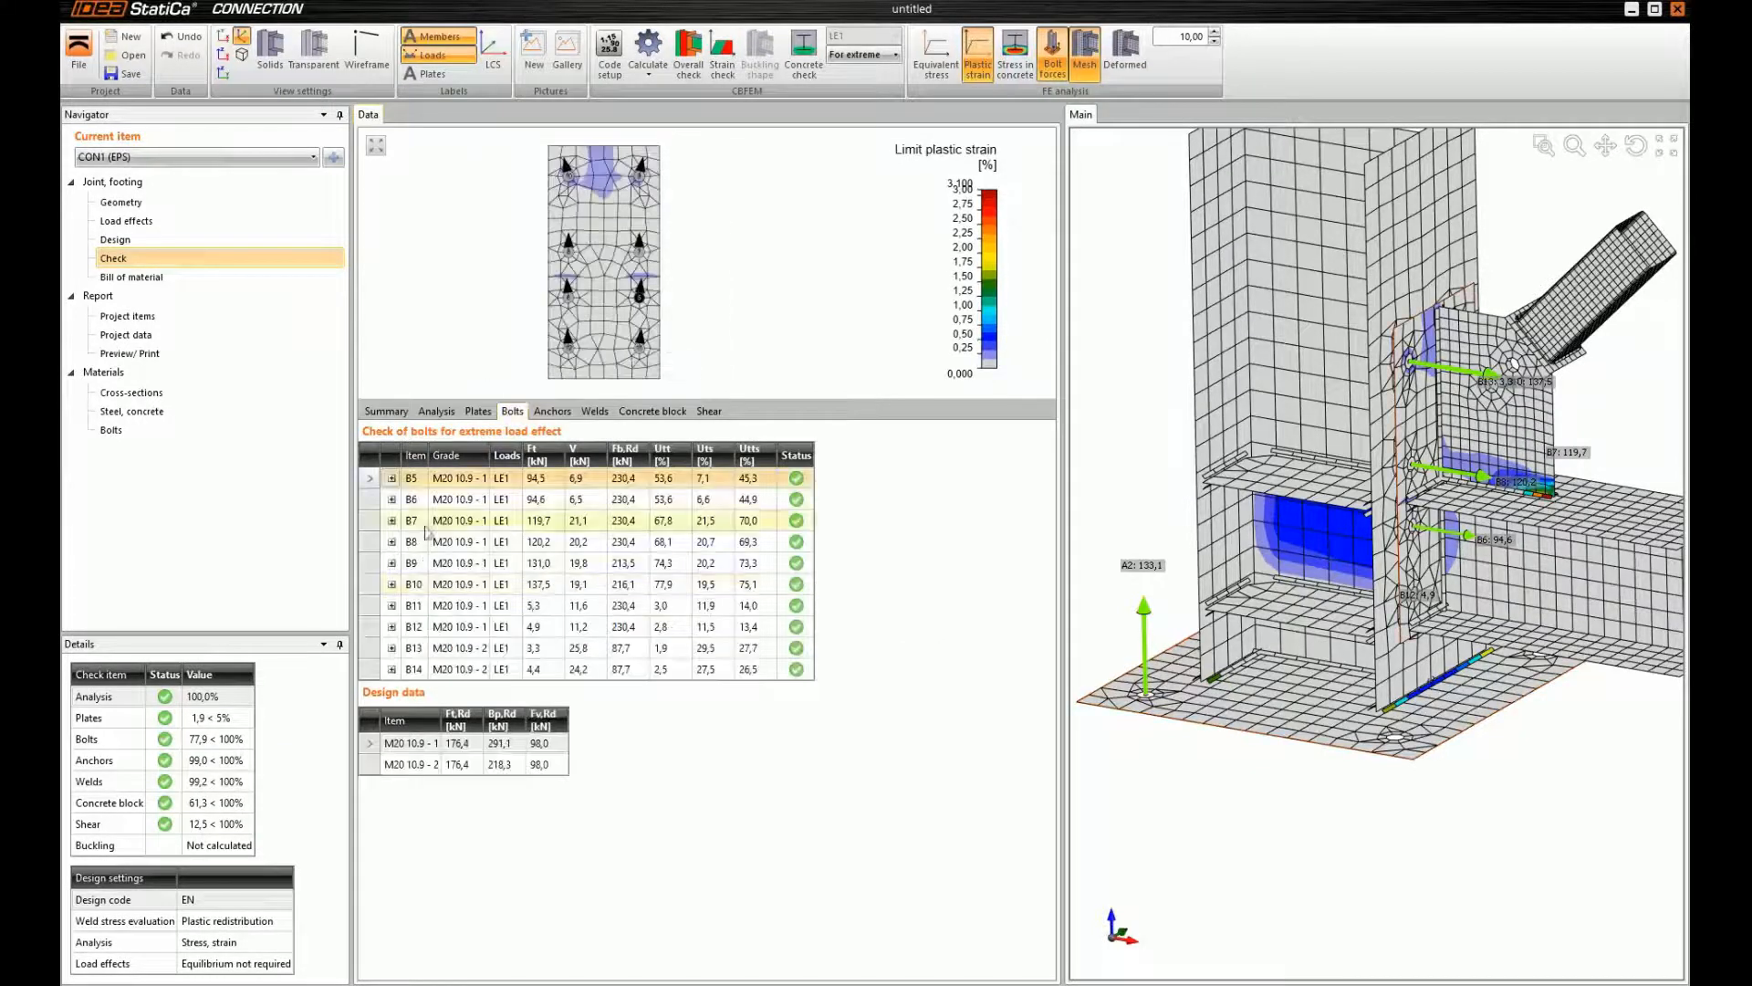
pyautogui.click(392, 478)
pyautogui.scroll(-5, 583, 534)
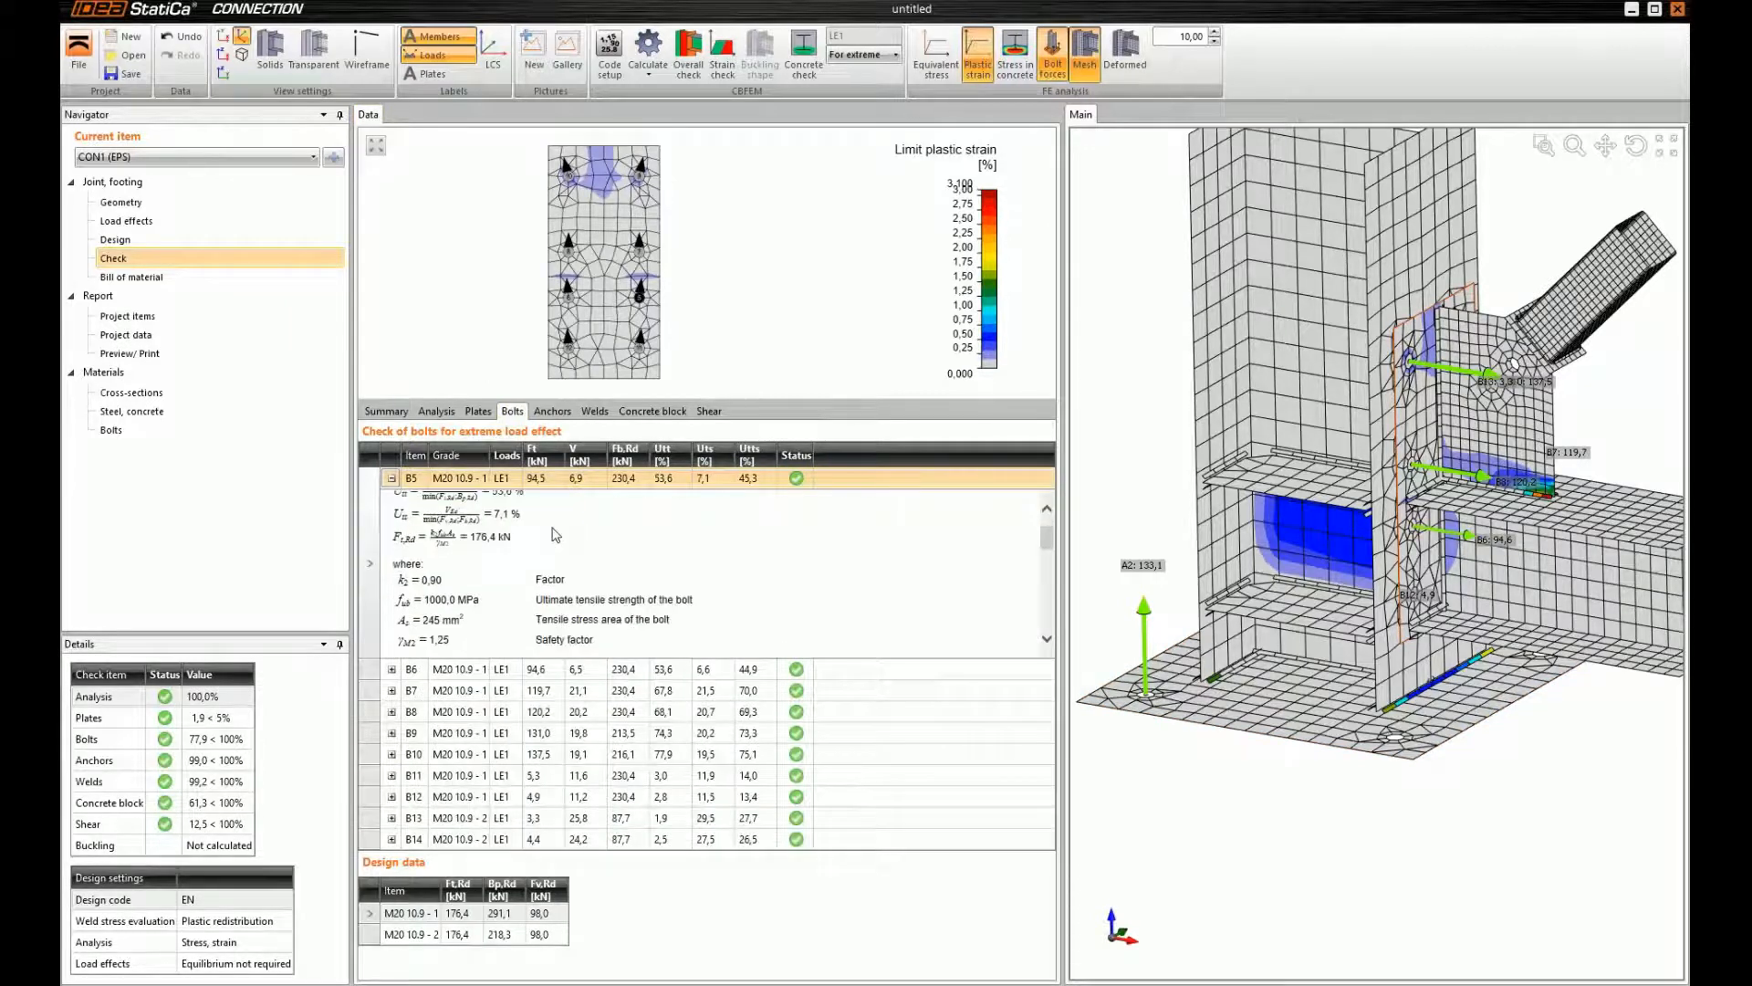
pyautogui.scroll(-6, 553, 534)
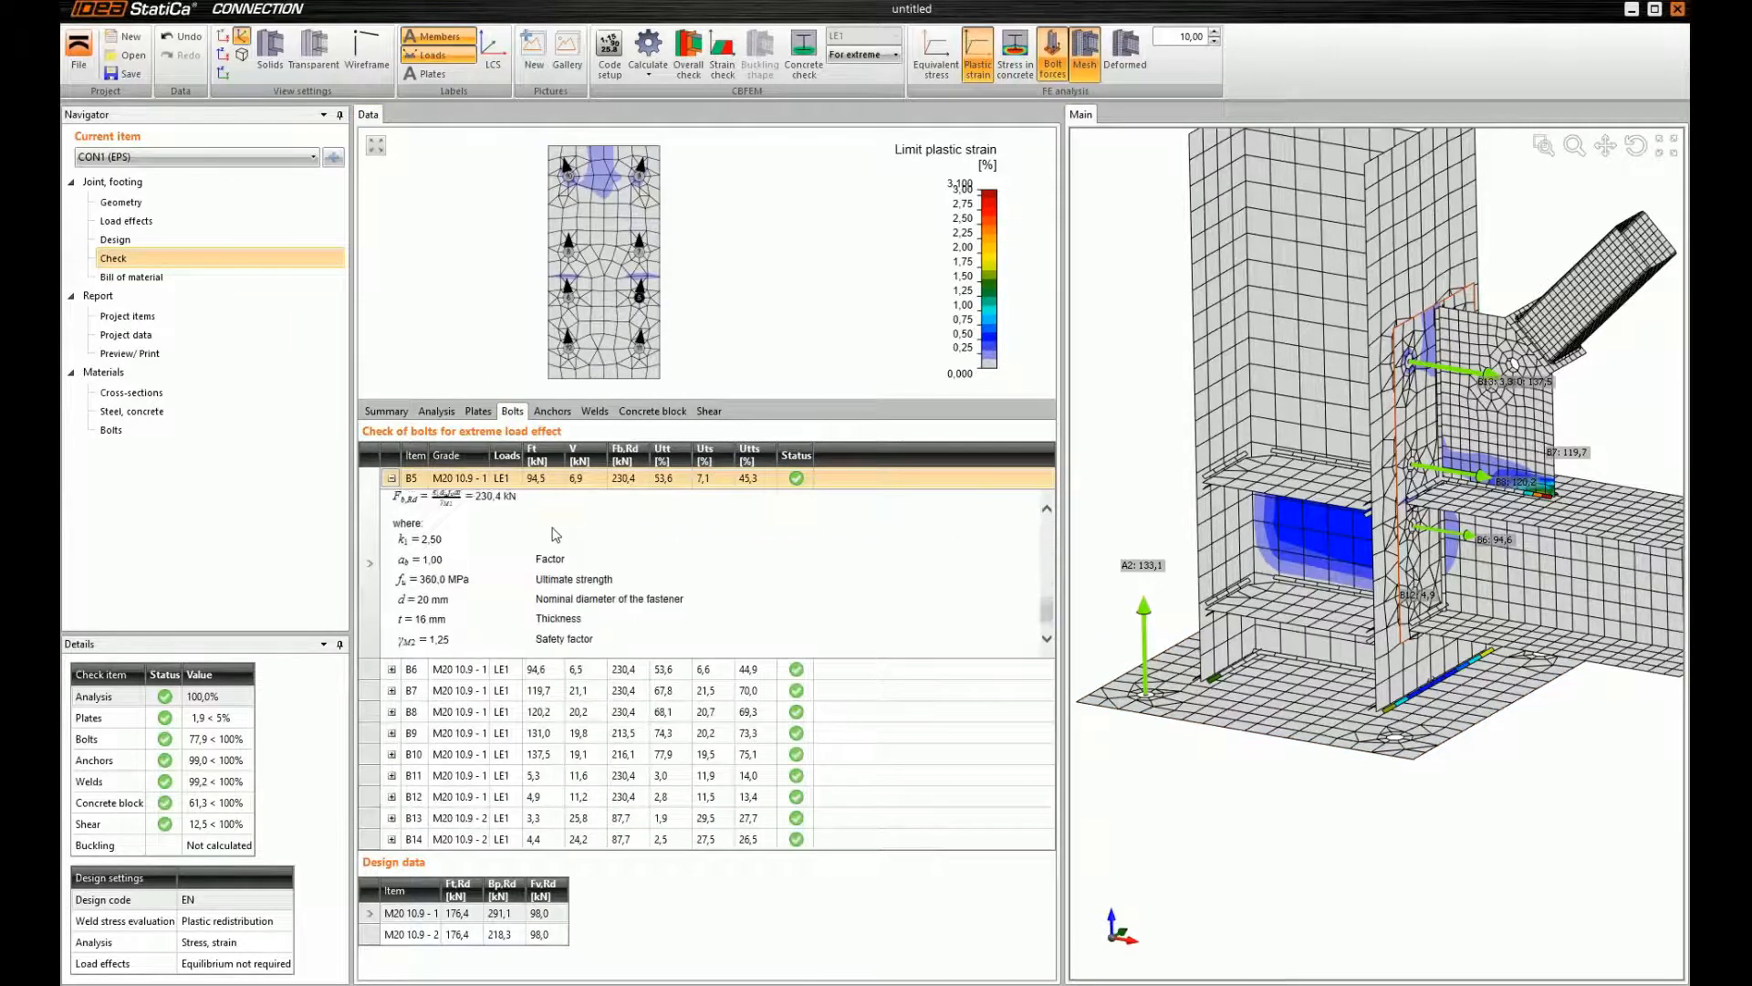
pyautogui.scroll(-3, 639, 575)
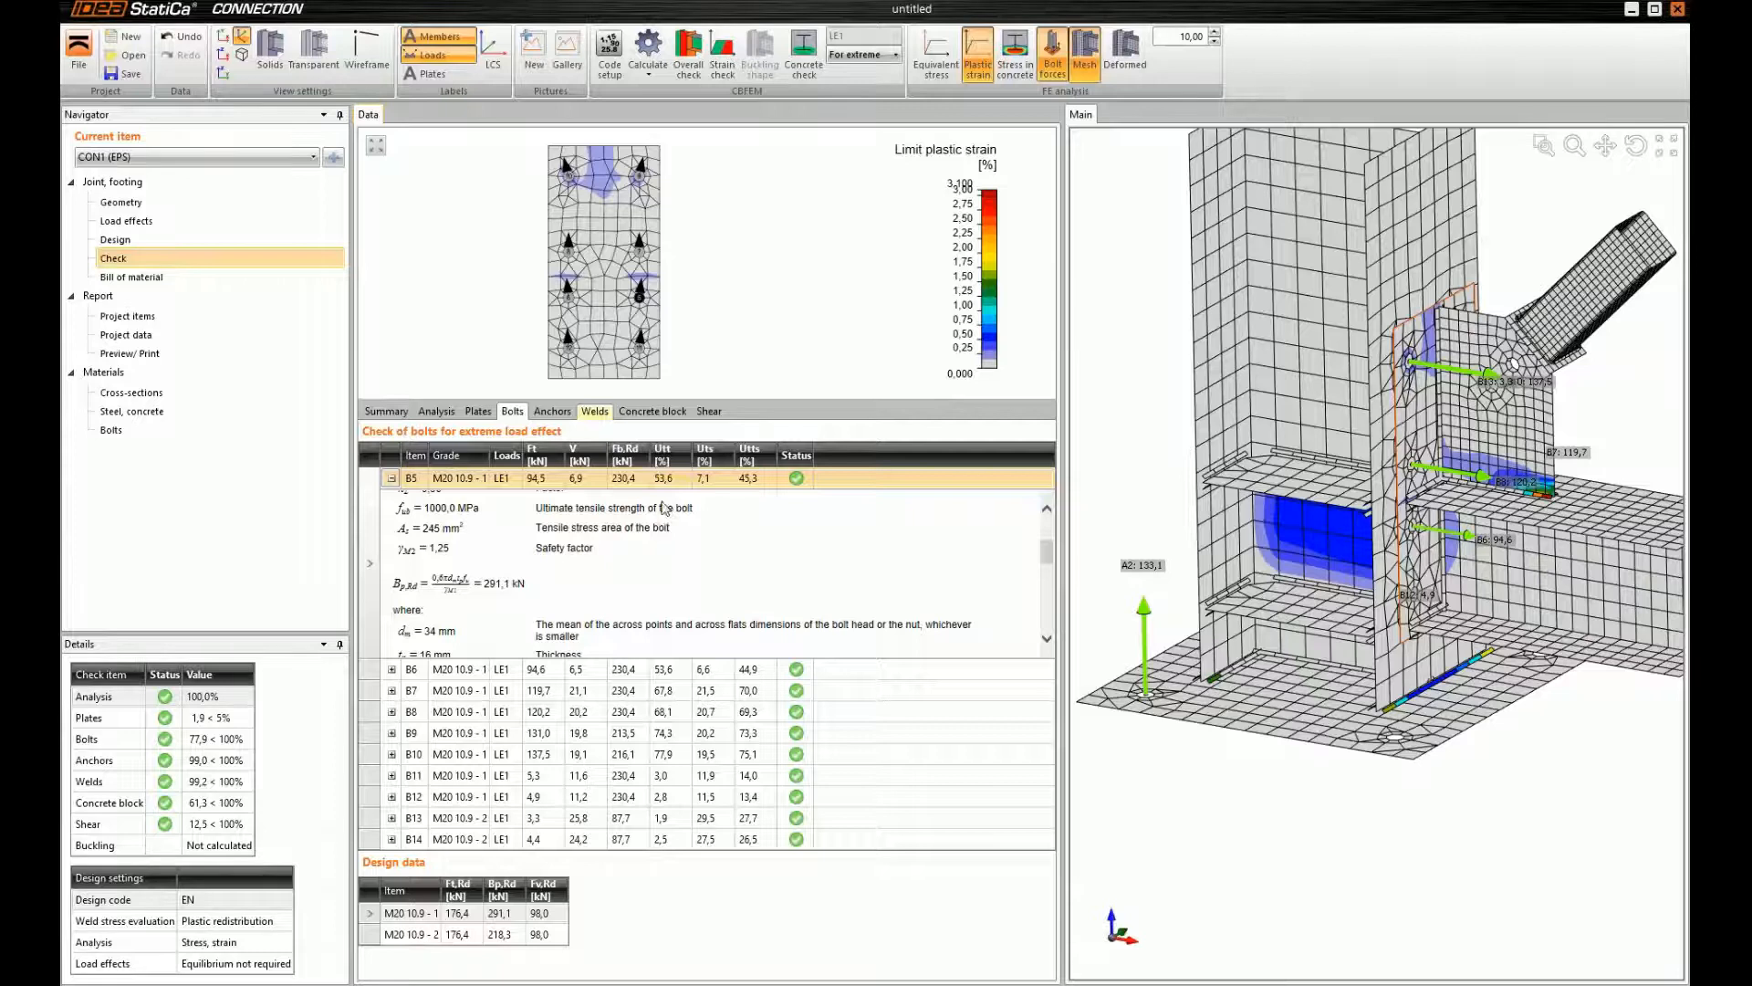
# Review the weld, concrete block and contact-plane shear checks, and display the concrete check on the model
pyautogui.click(523, 483)
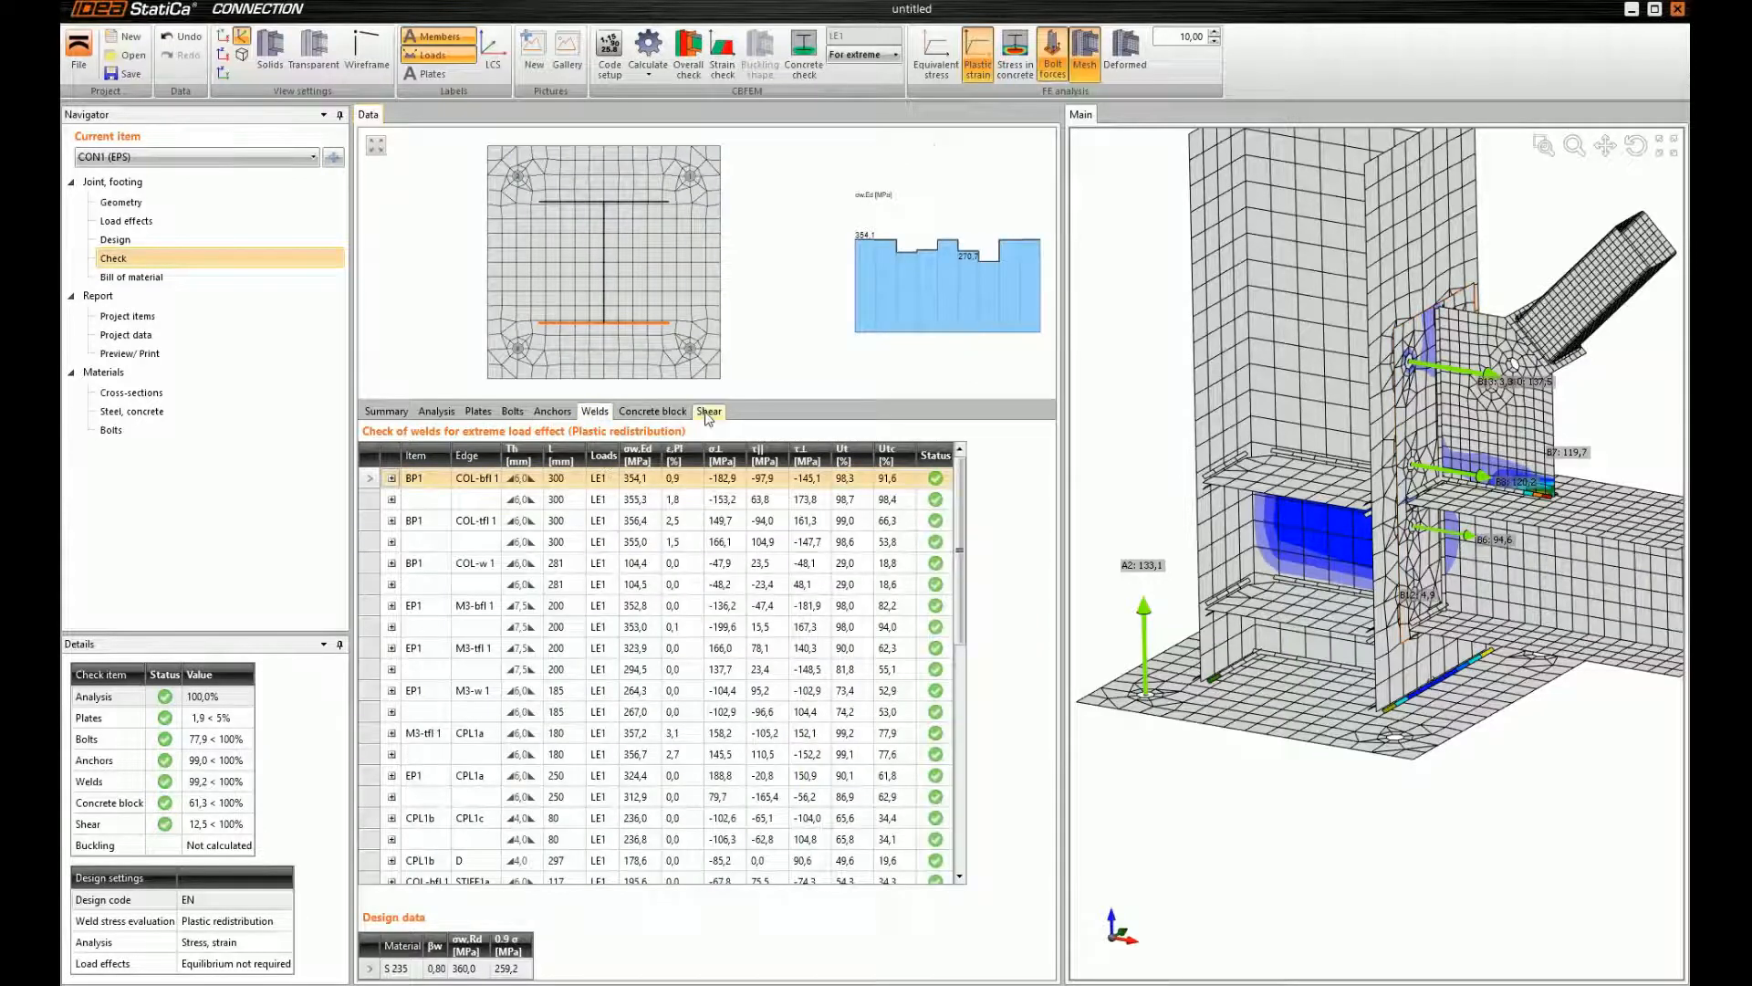
pyautogui.click(675, 416)
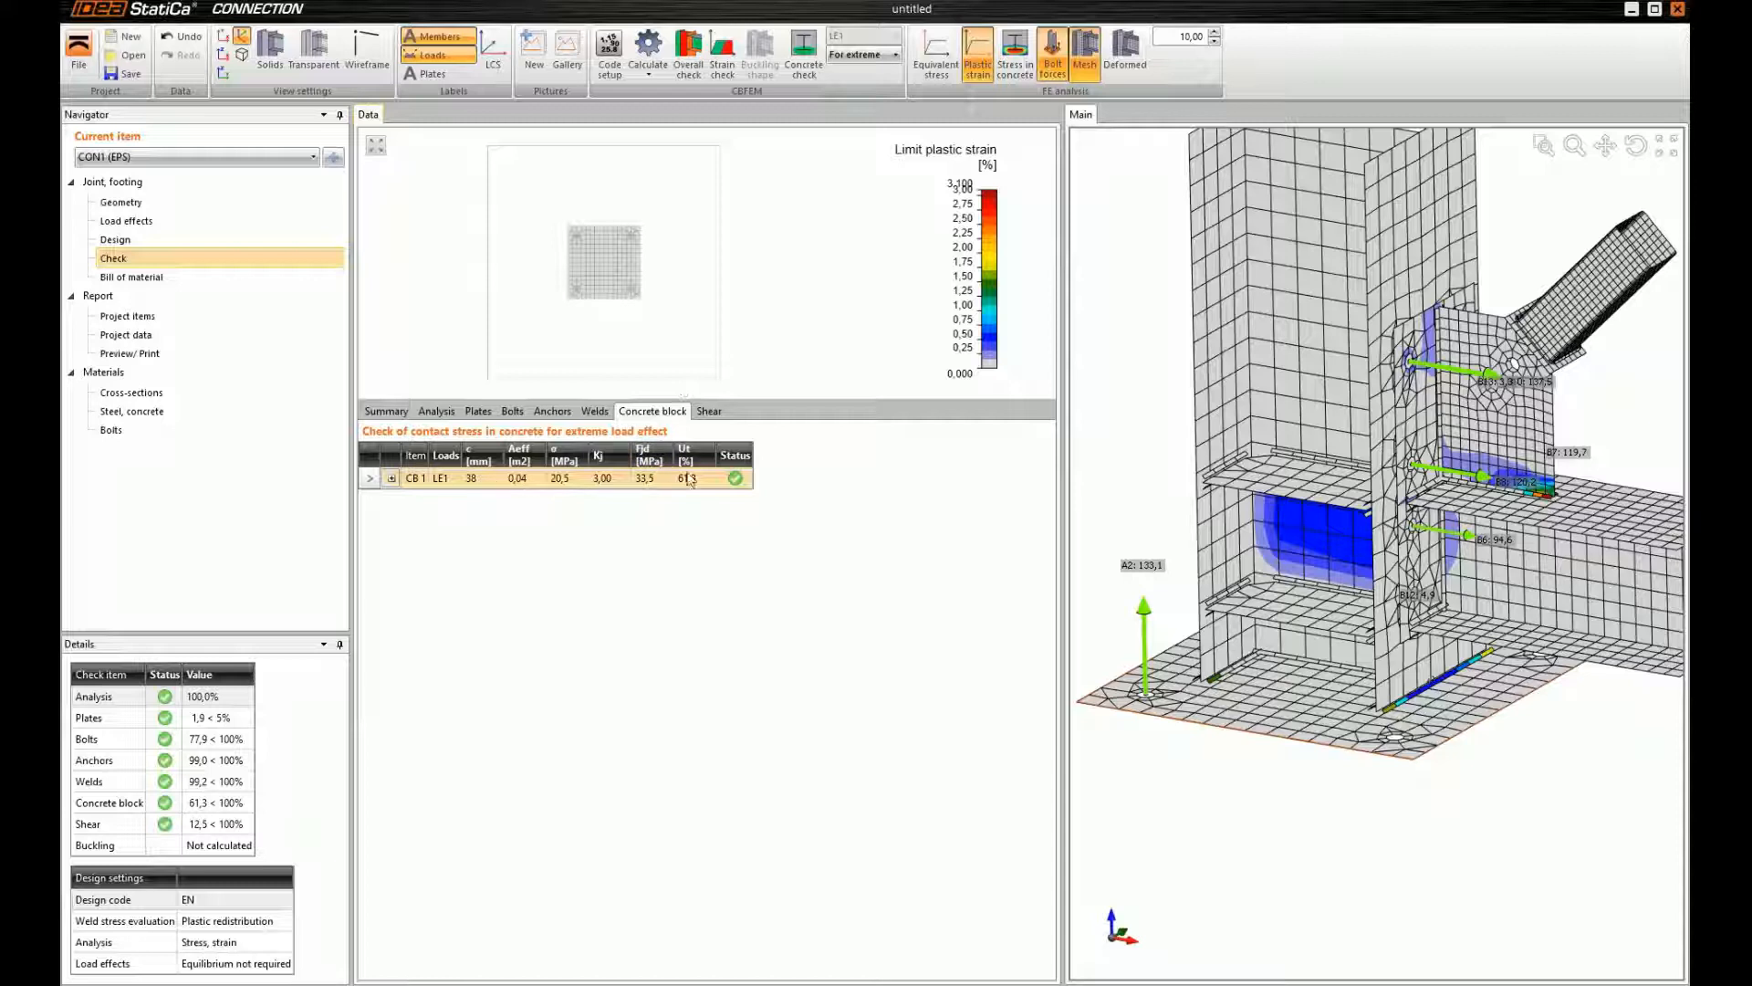
pyautogui.click(710, 411)
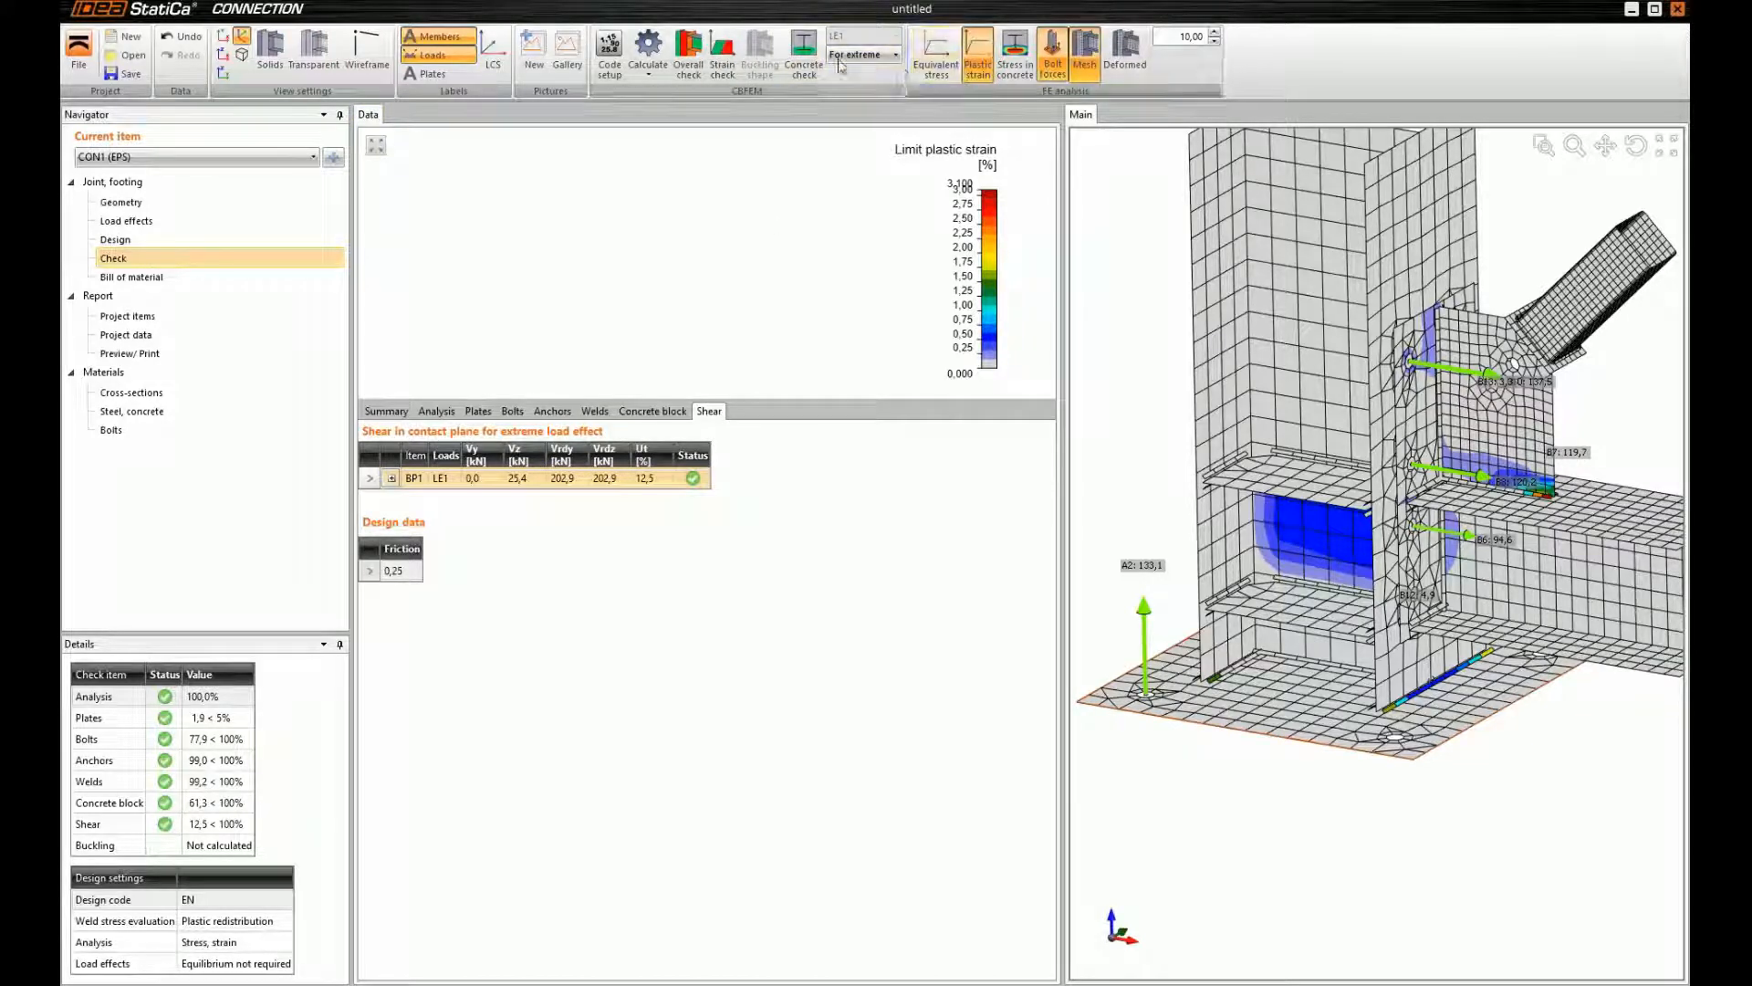
pyautogui.click(792, 53)
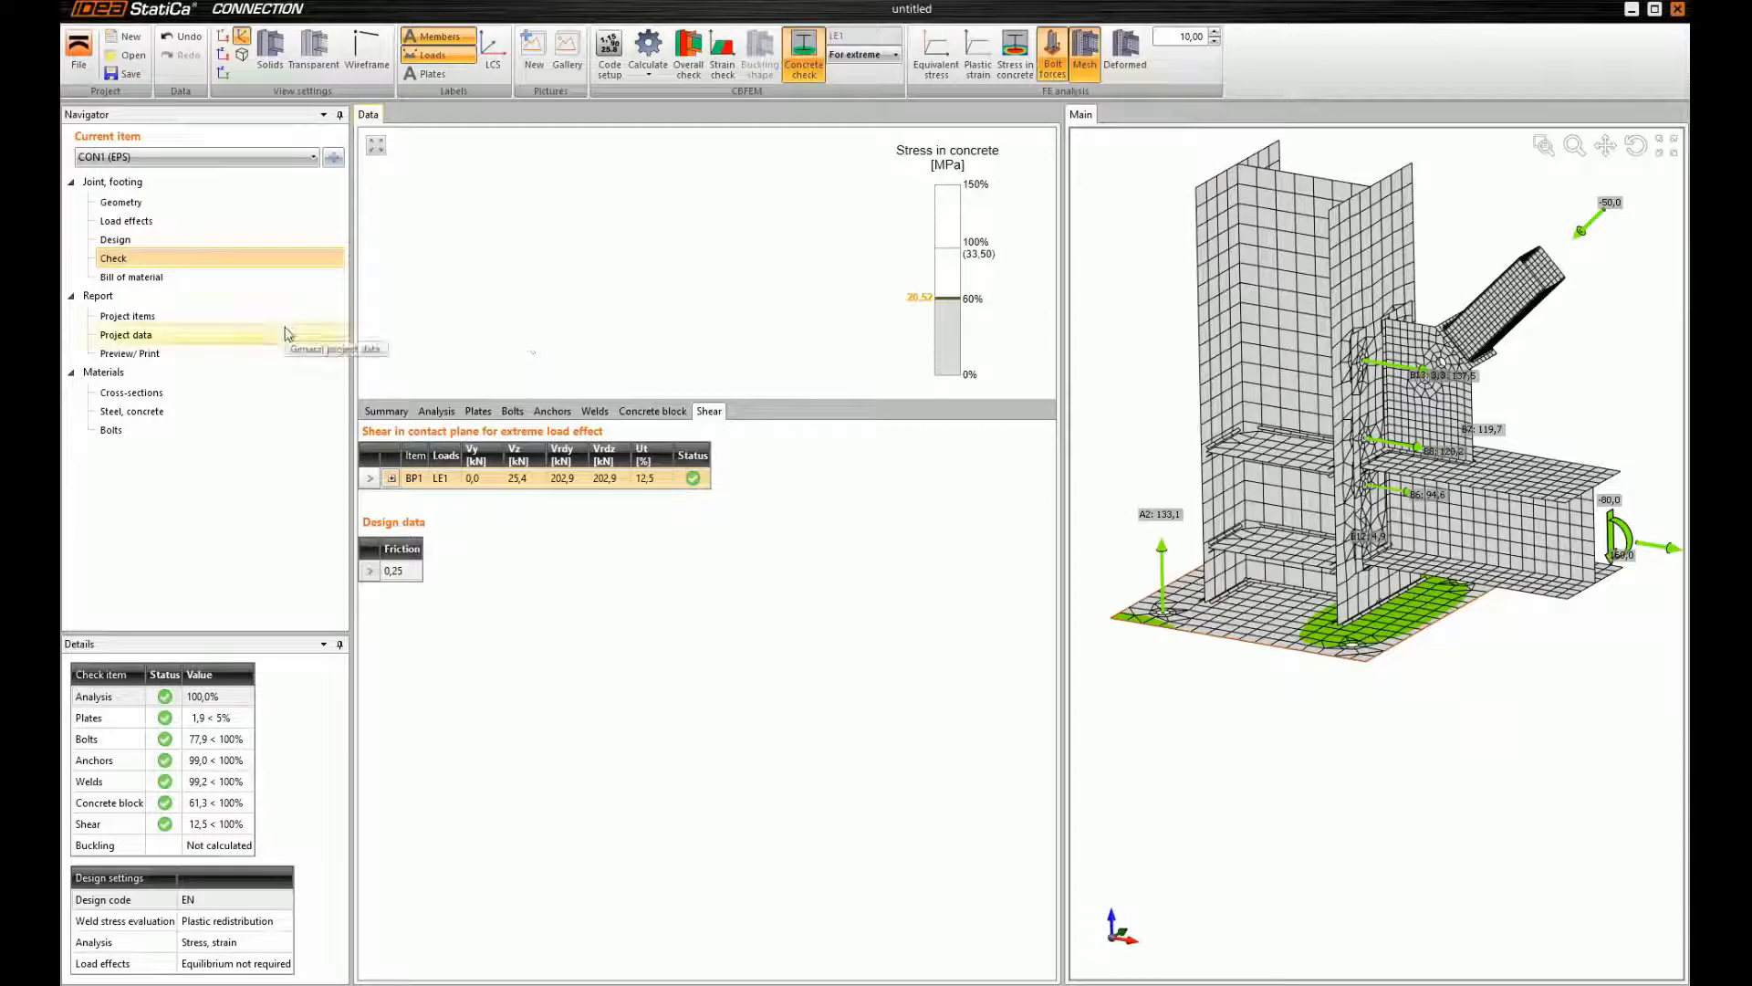
# Open the report preview for the connection CON1
pyautogui.click(146, 353)
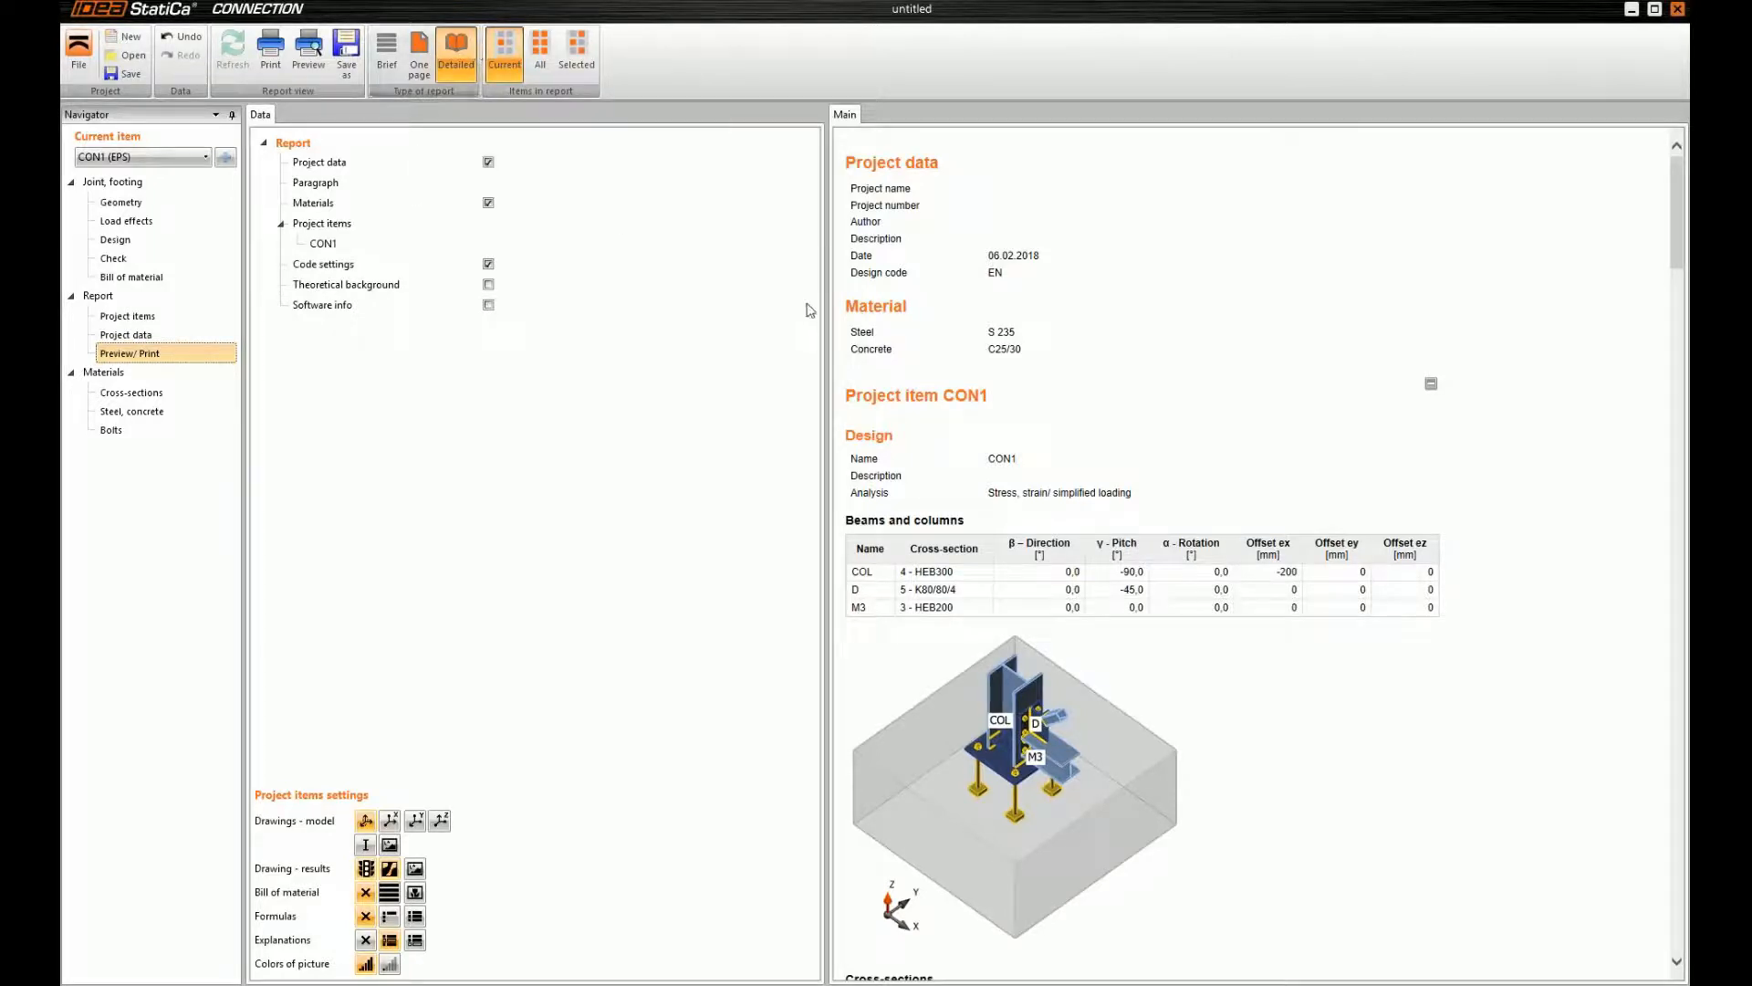
# Read through the detailed CON1 report, from project data through plates, anchors, bolts and welds to the concrete block, contact-plane shear and code settings
pyautogui.click(489, 202)
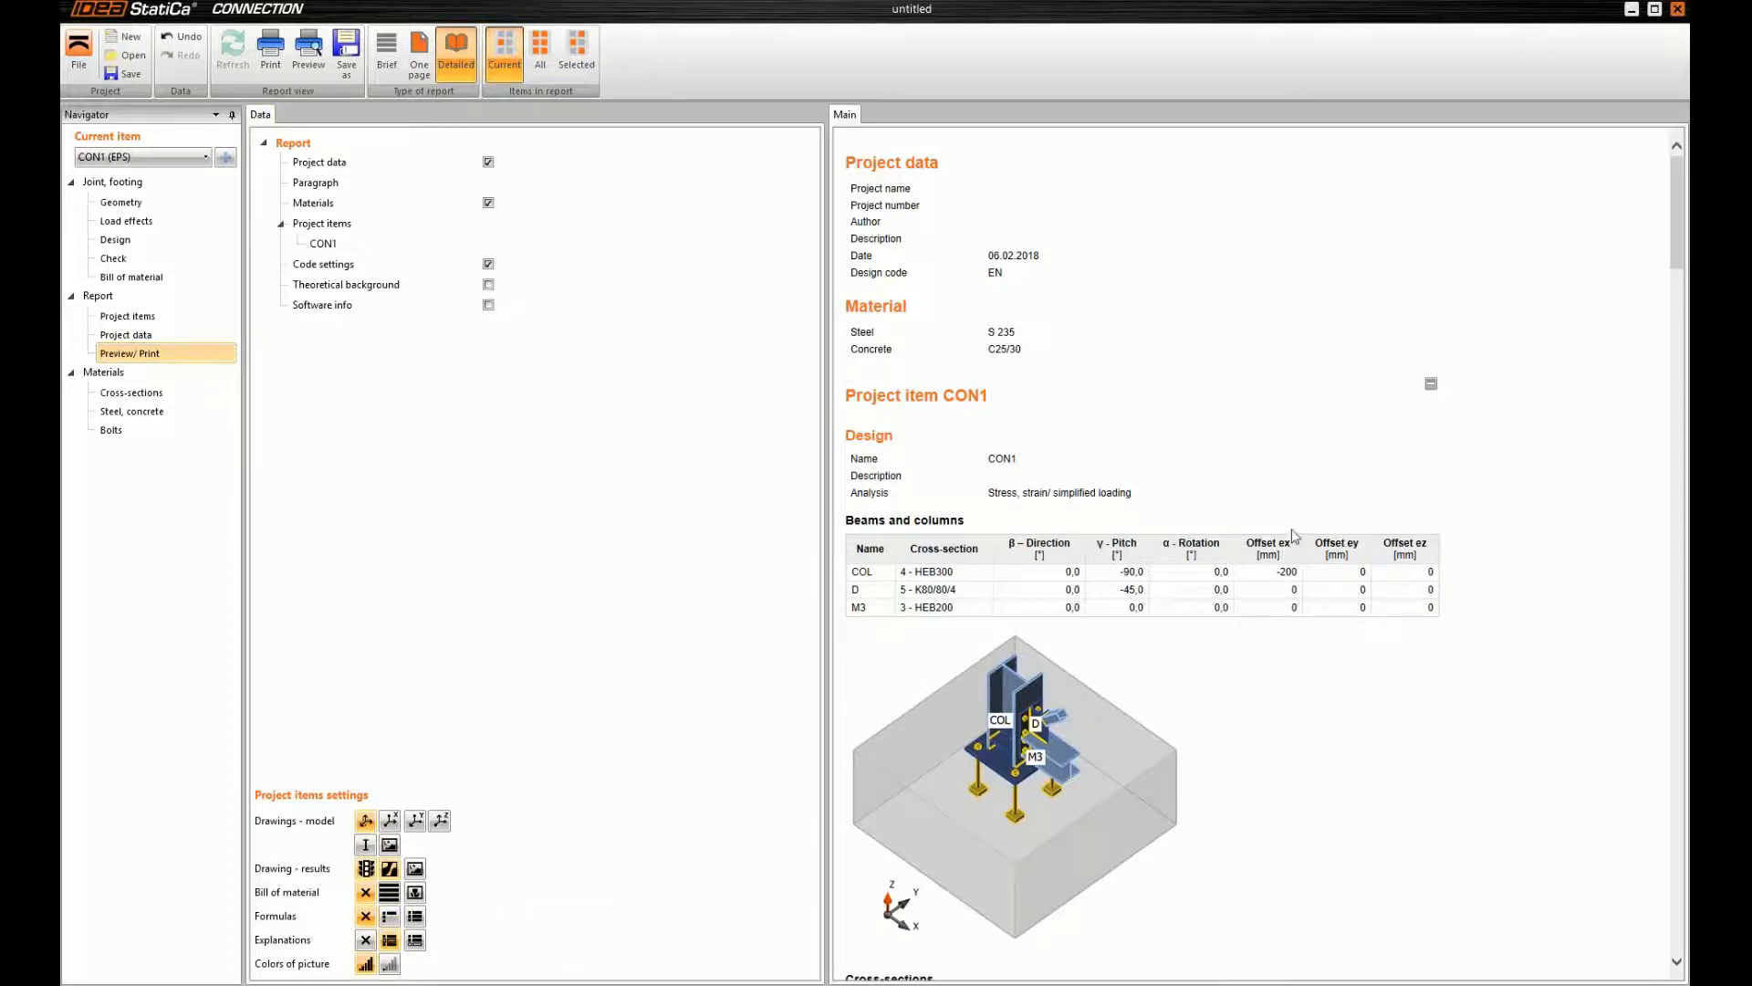
pyautogui.scroll(-10, 1291, 529)
pyautogui.scroll(-10, 1188, 443)
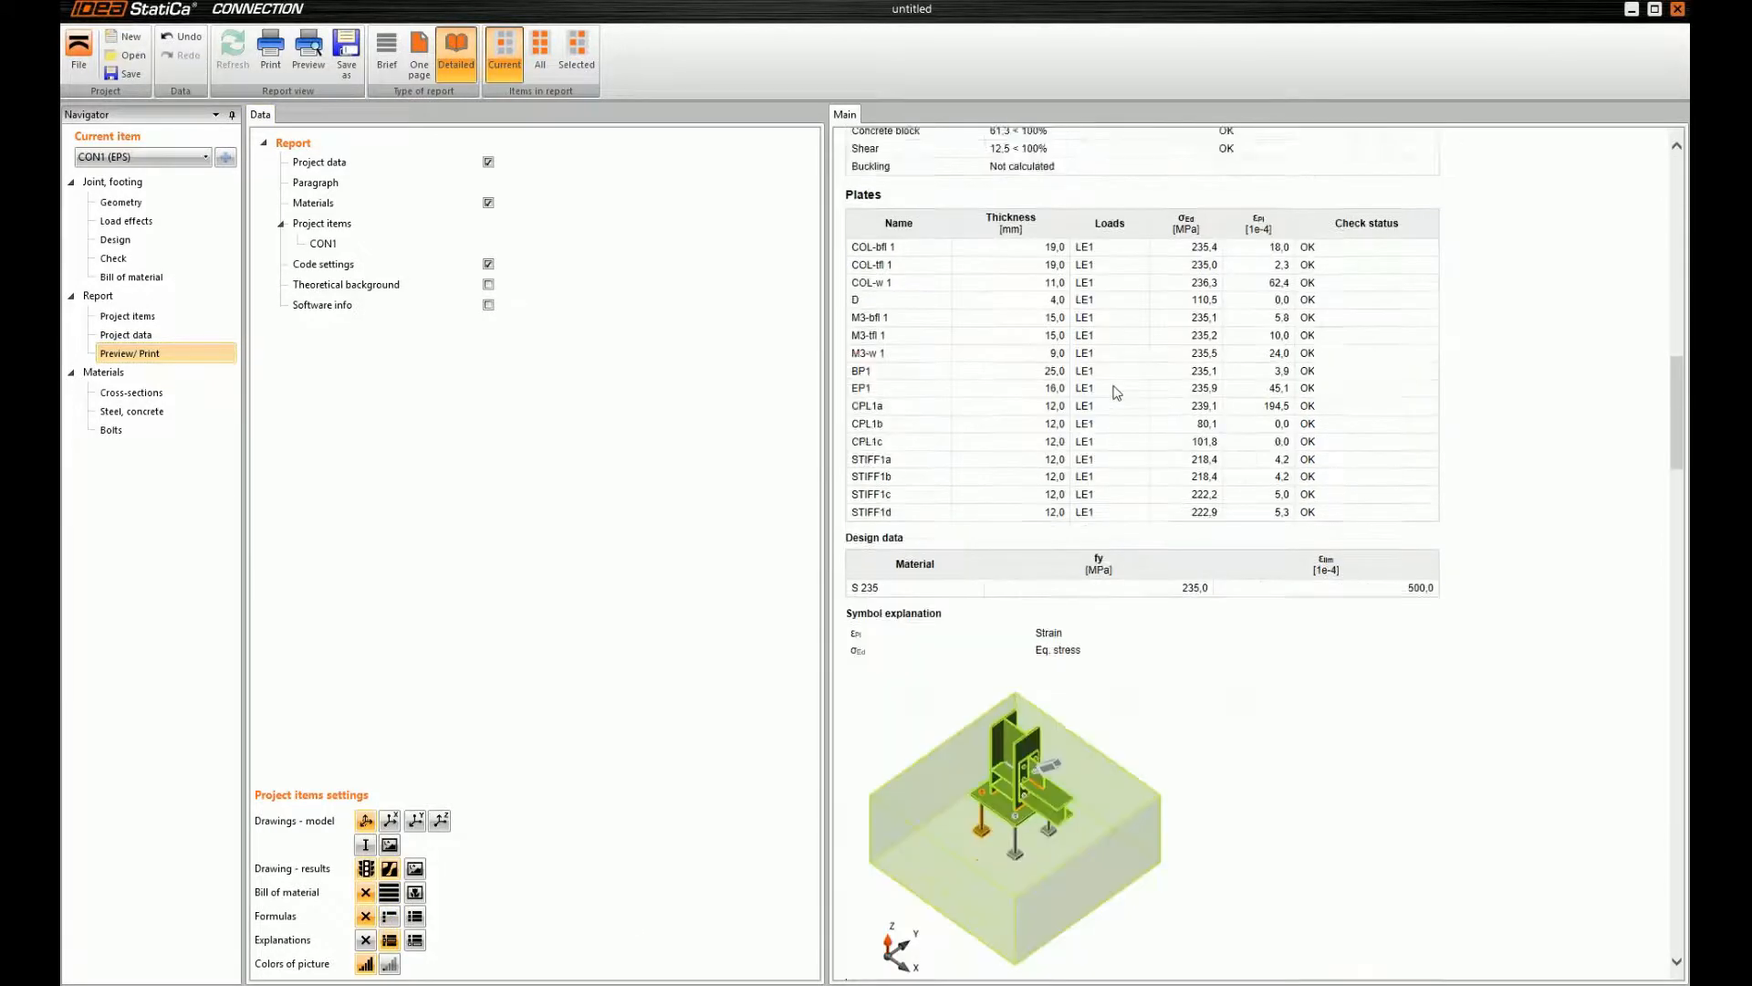
pyautogui.scroll(-10, 1115, 393)
pyautogui.scroll(-12, 1116, 392)
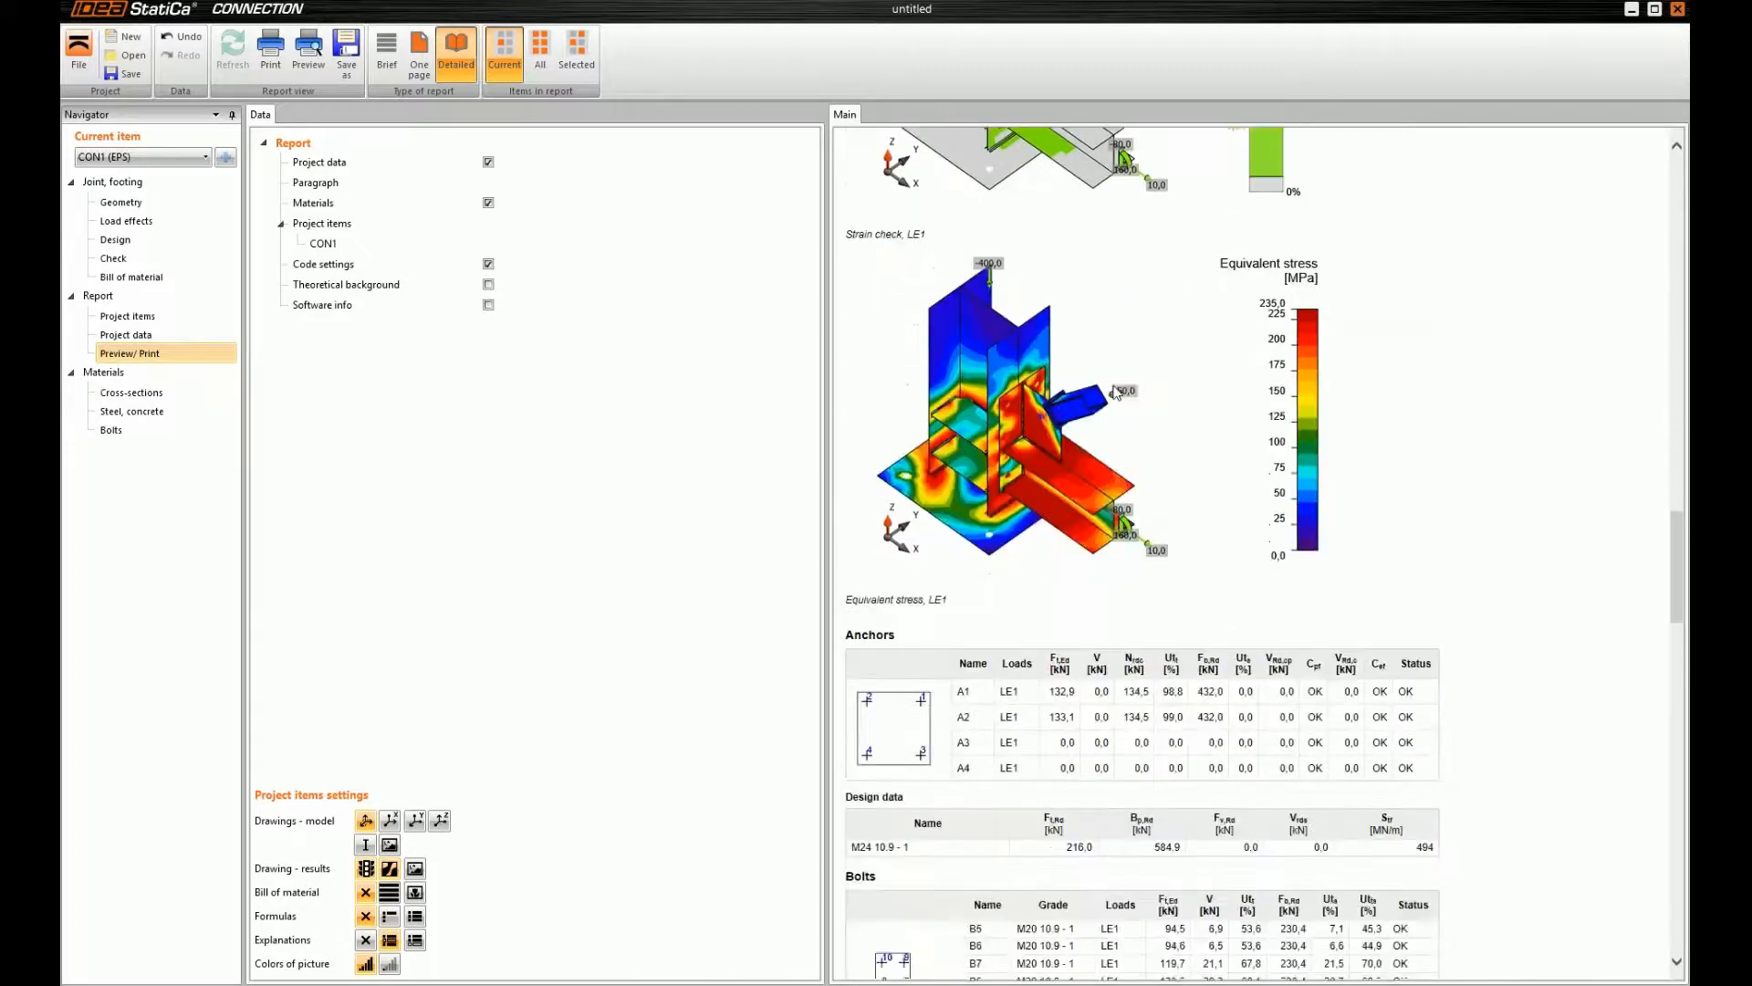
pyautogui.scroll(-12, 1115, 393)
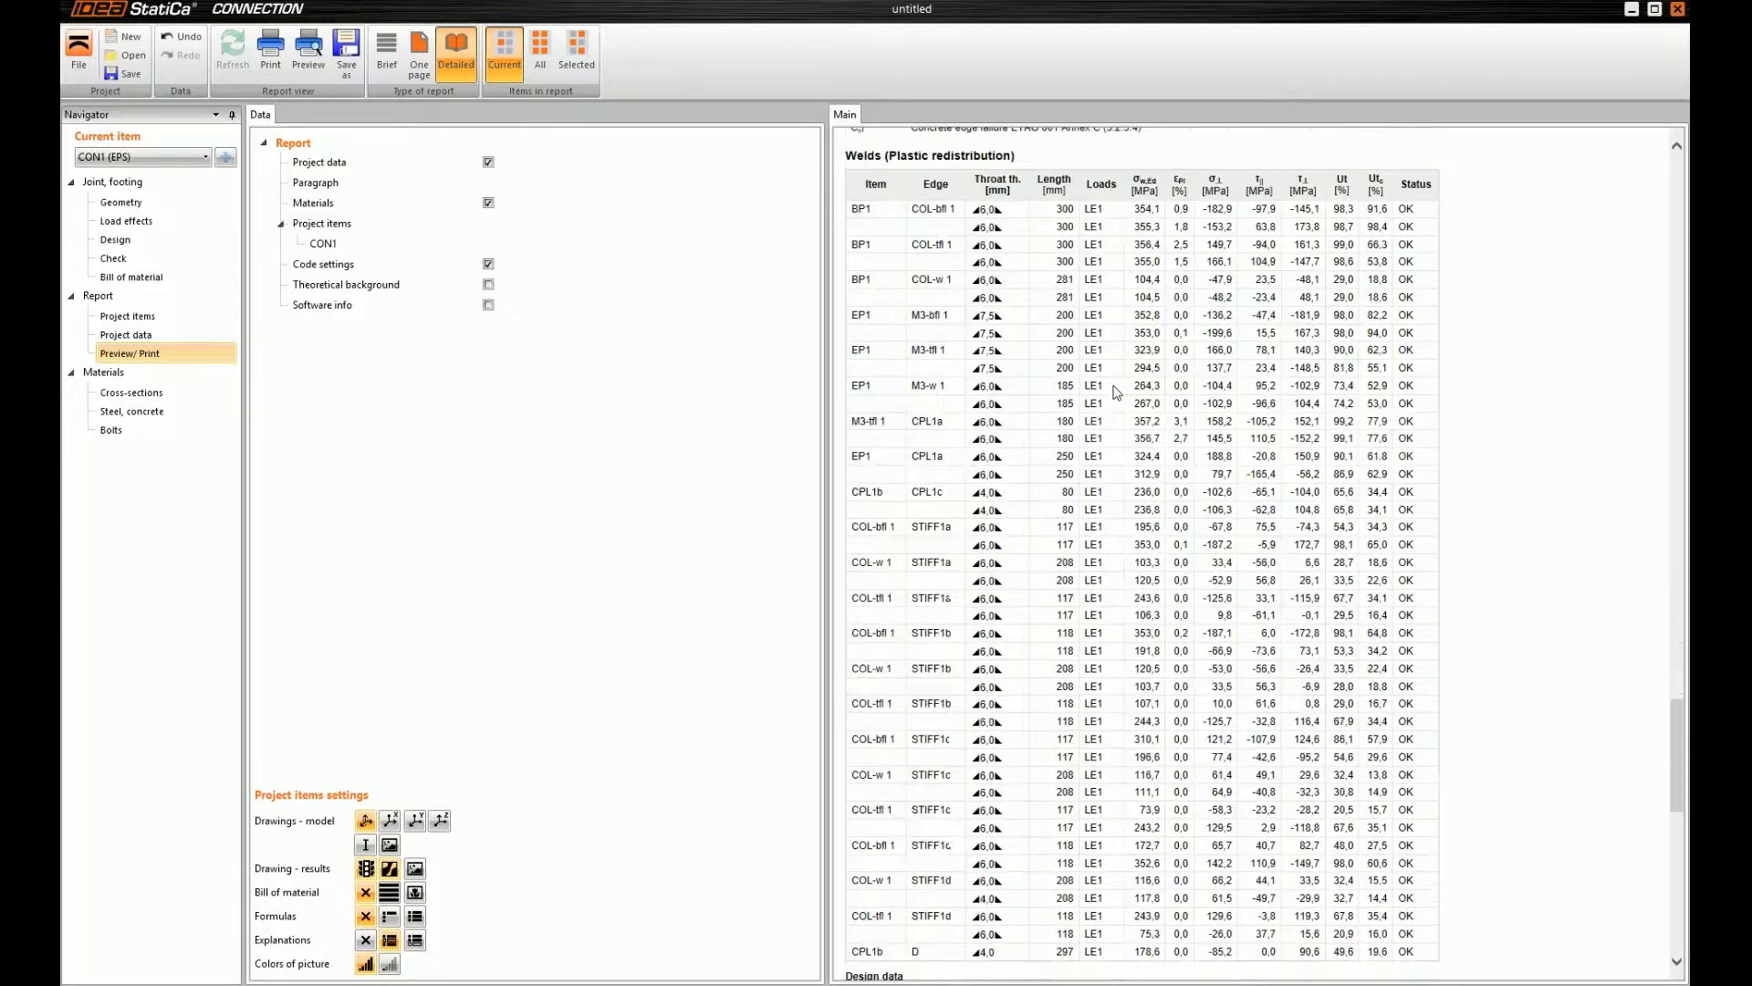
pyautogui.scroll(-12, 1115, 393)
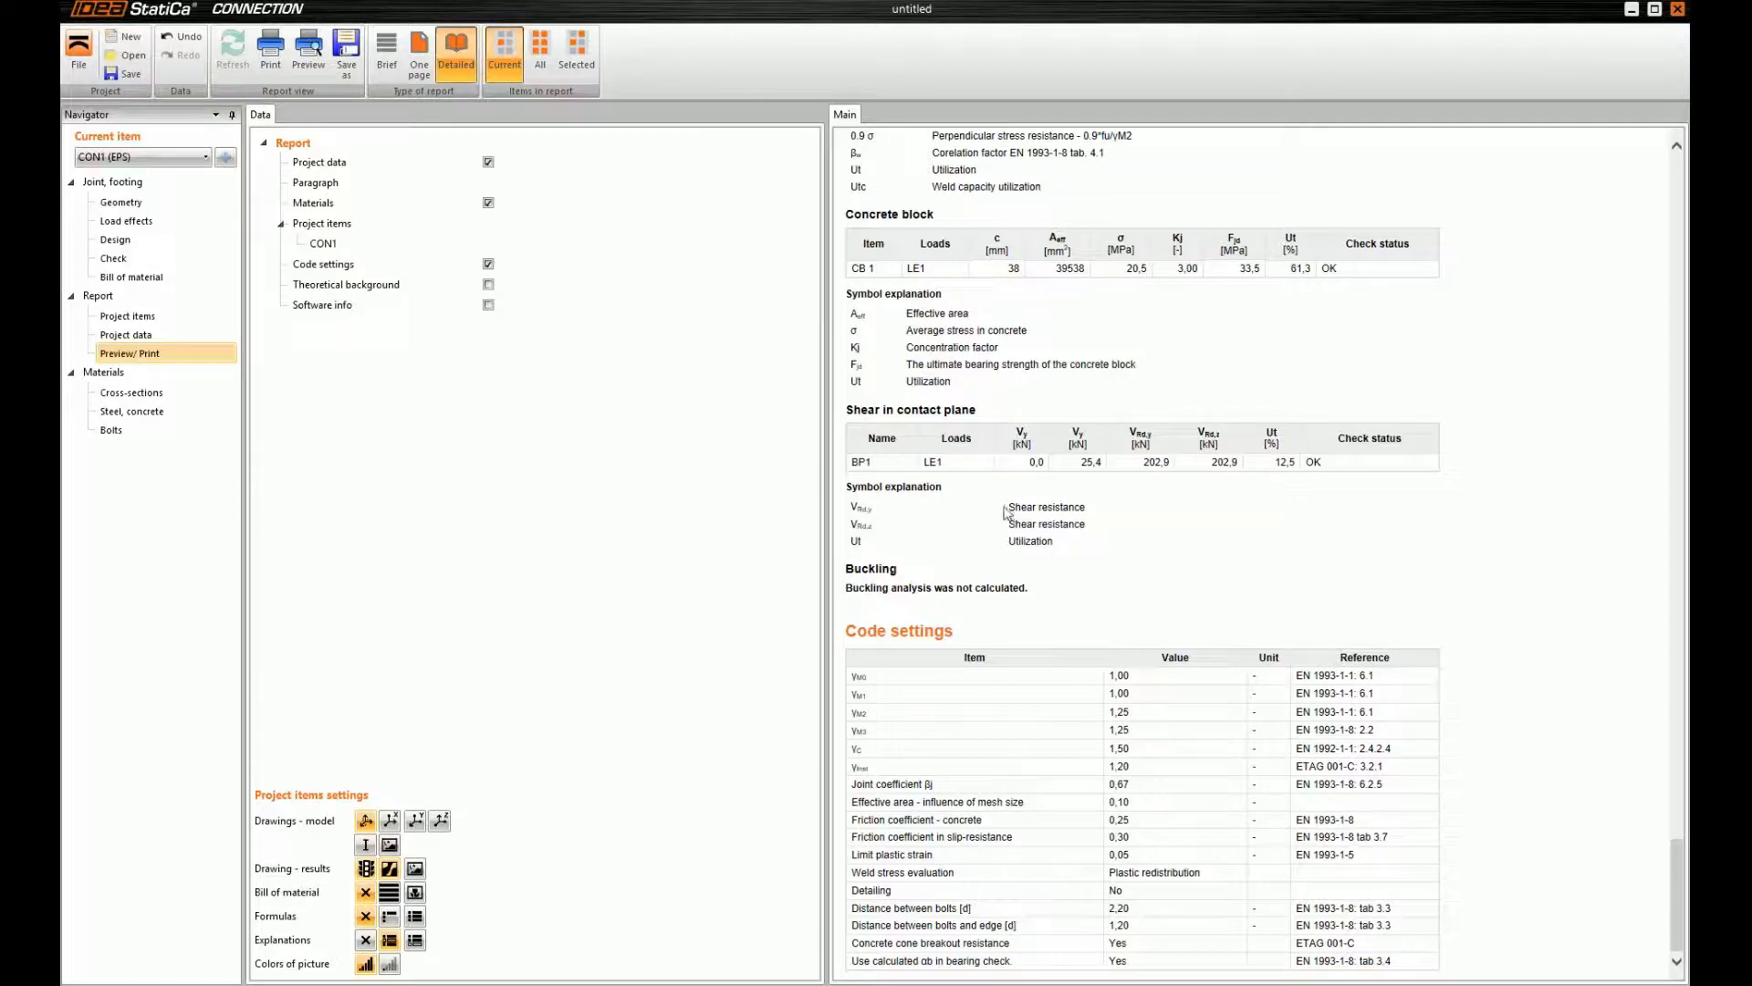
pyautogui.scroll(15, 1003, 448)
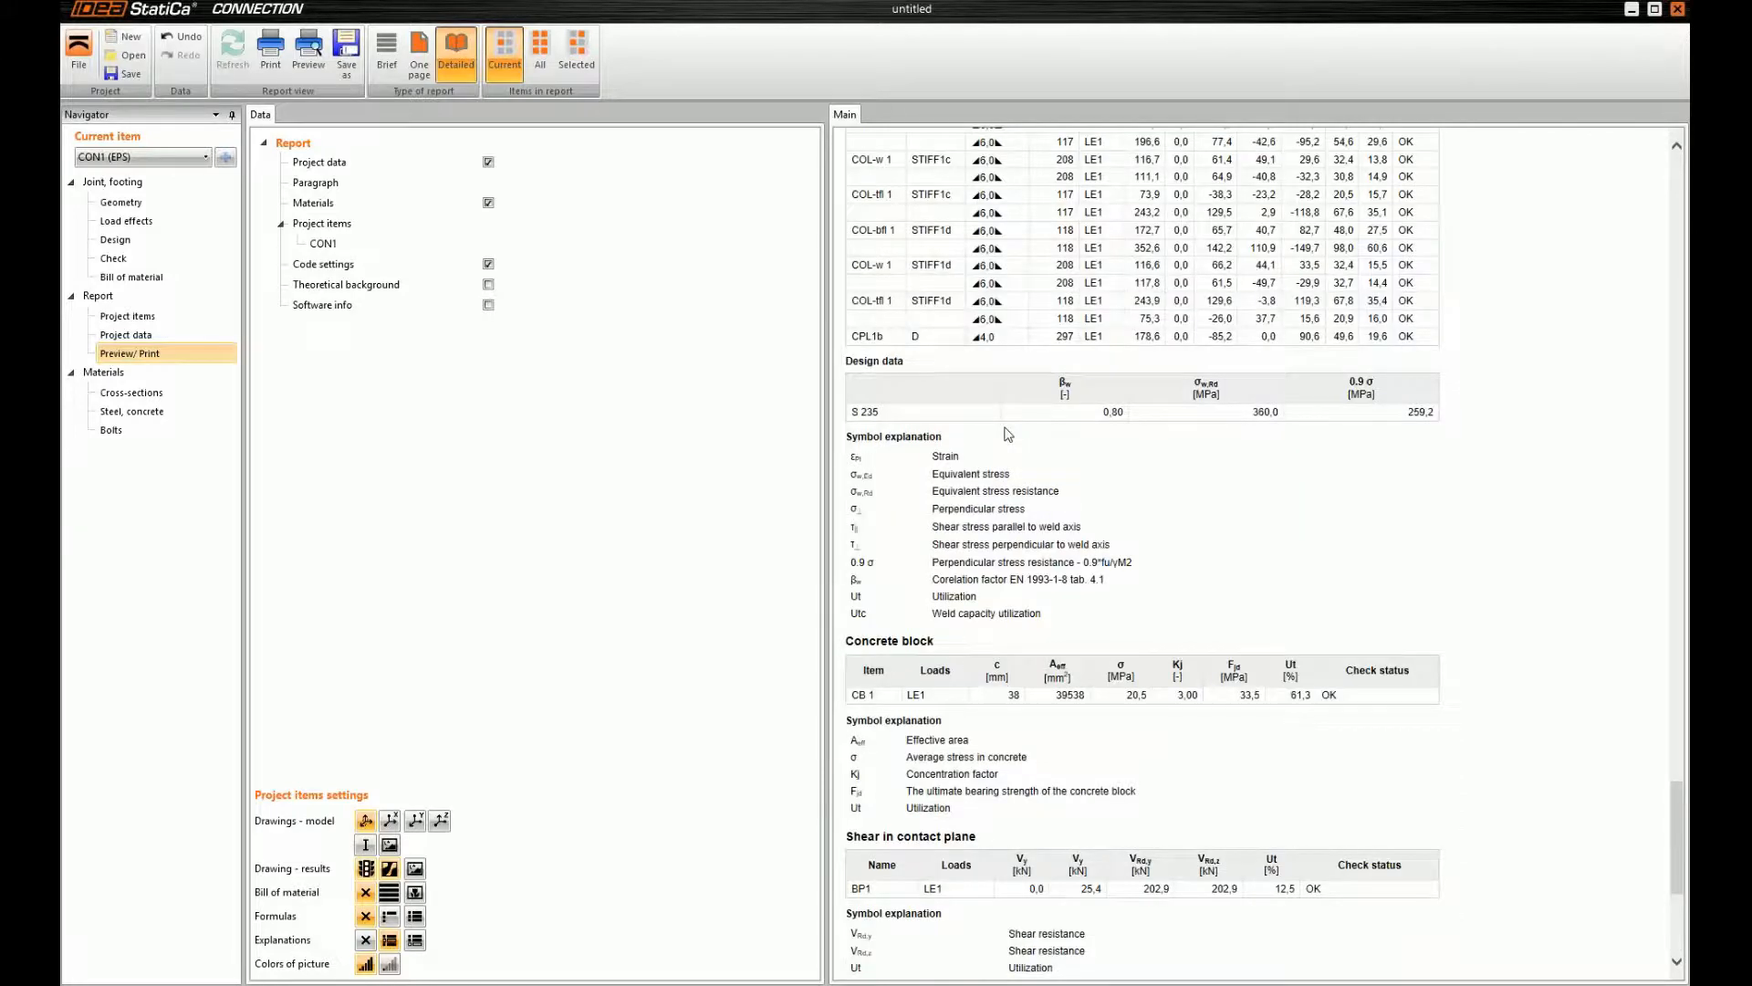
pyautogui.scroll(20, 1028, 420)
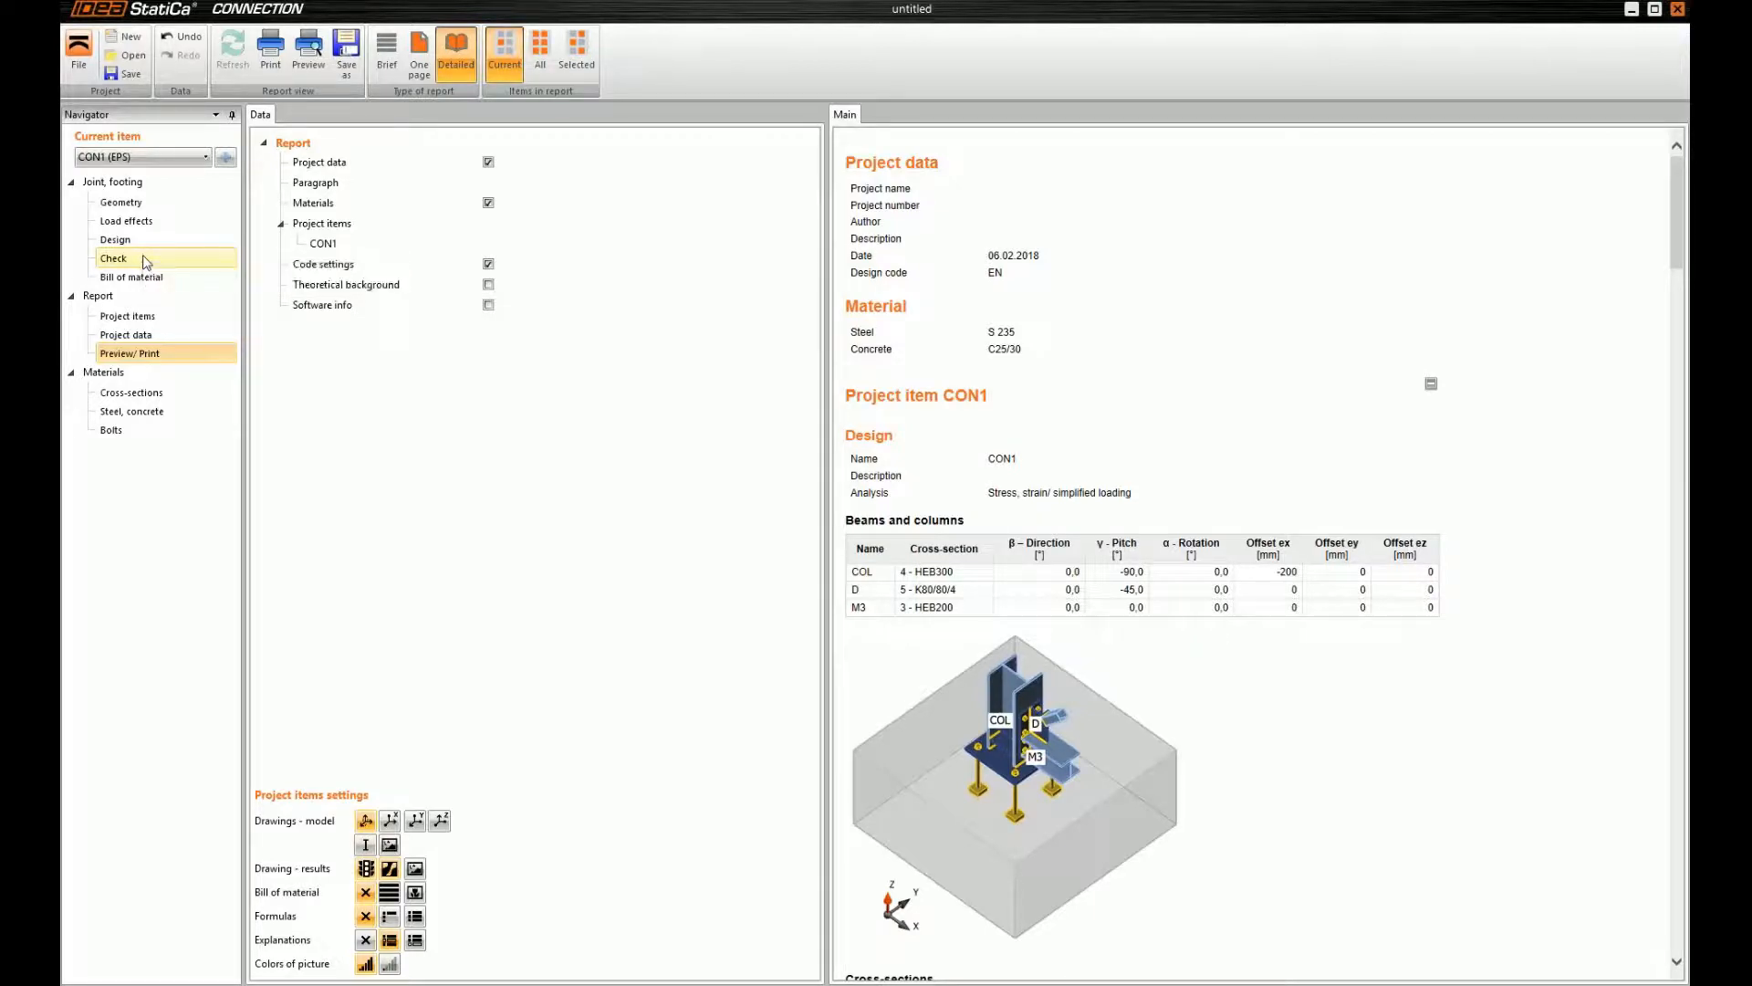
# Return to the connection's check results and display the model as solids instead of the concrete check
pyautogui.click(144, 261)
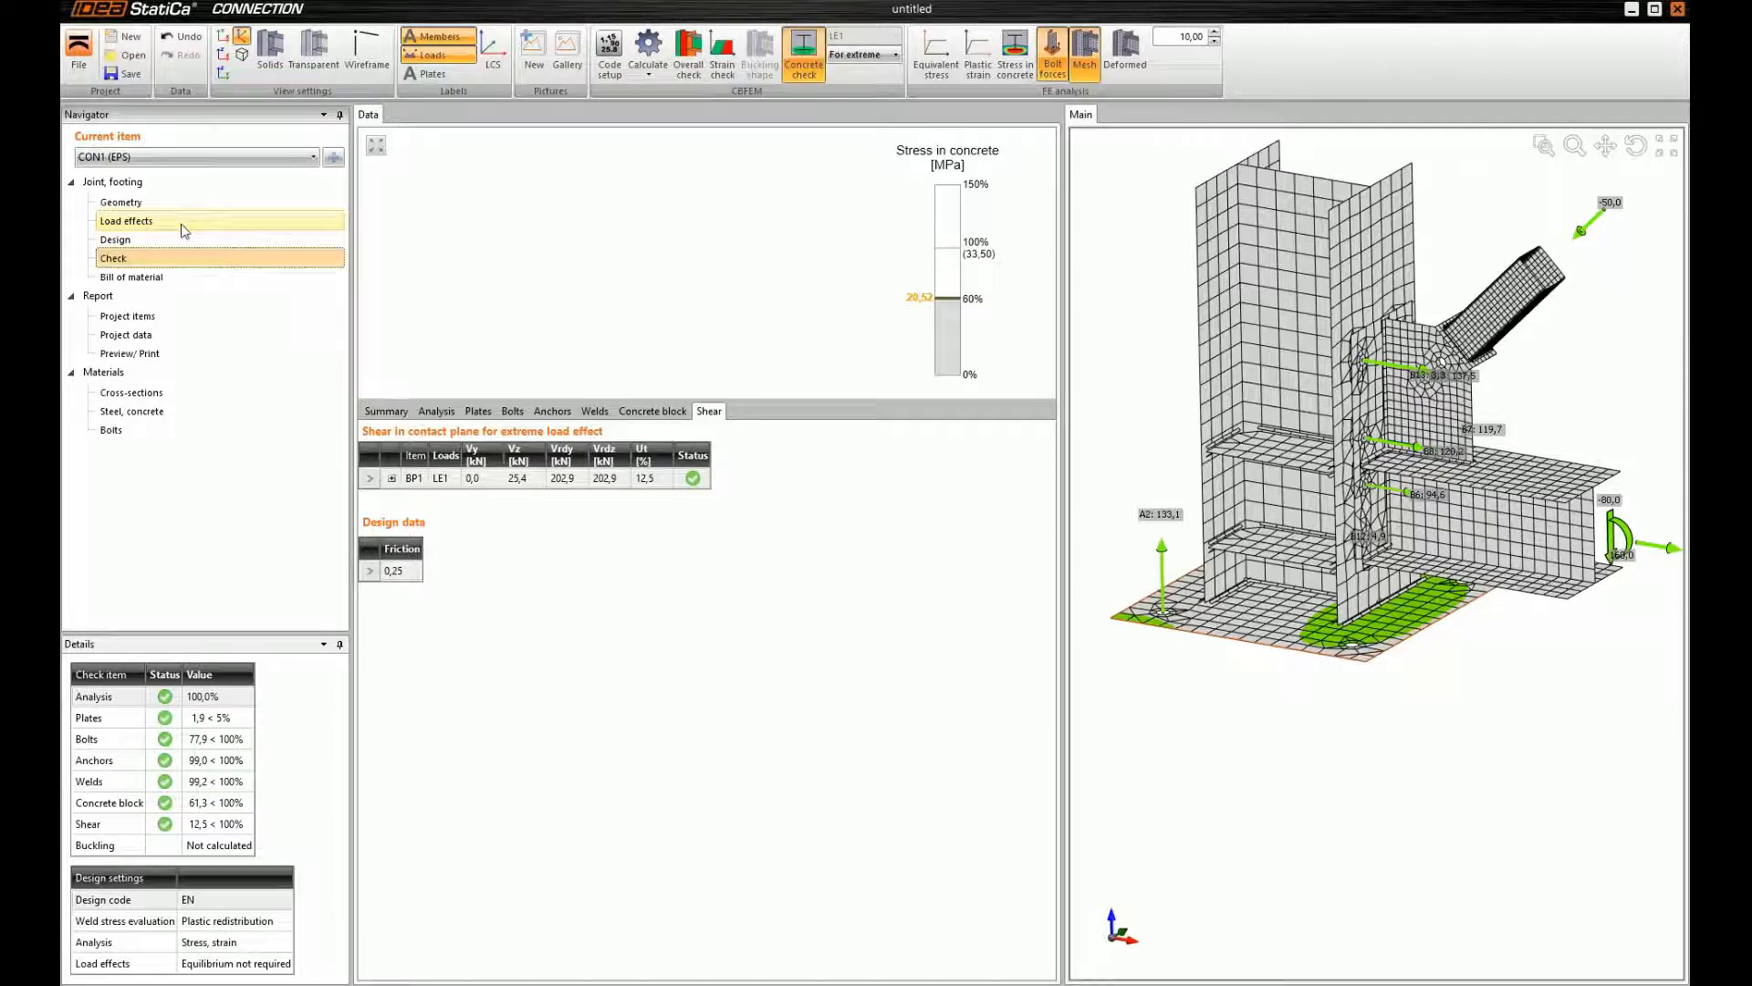
pyautogui.click(700, 53)
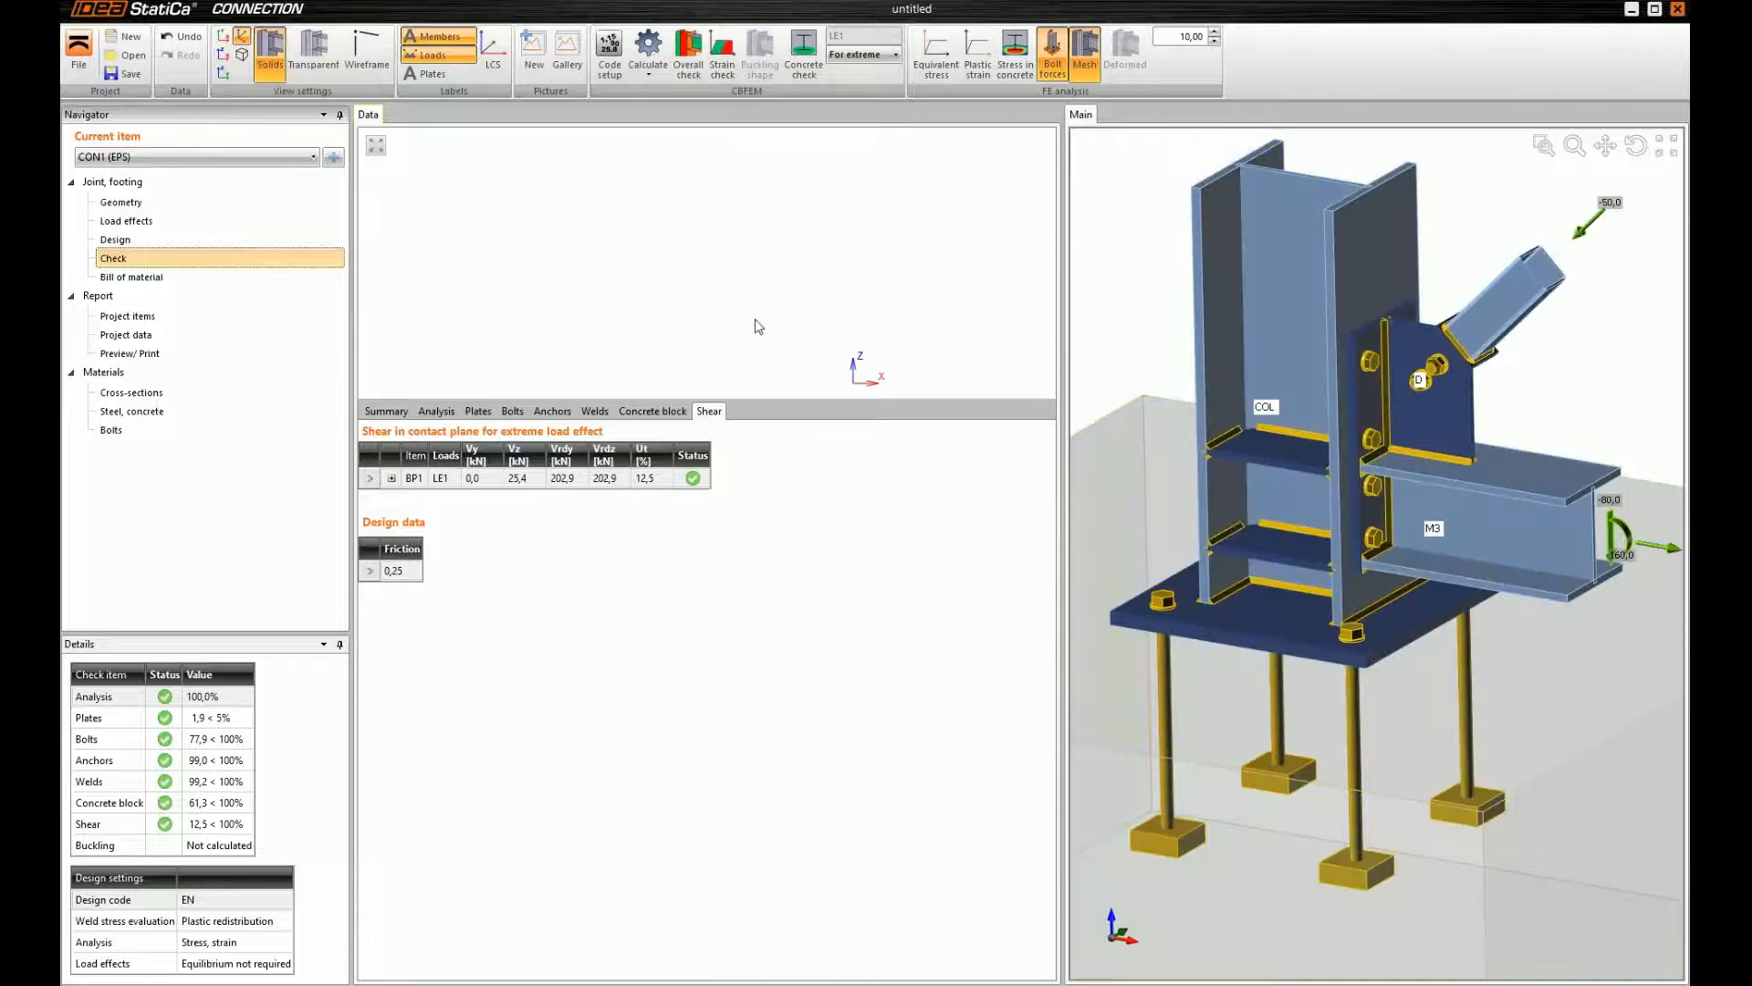
# Open the joint's geometry data and examine the column, beam and diagonal of the connection from several angles
pyautogui.scroll(-4, 1298, 365)
pyautogui.moveTo(1298, 365)
pyautogui.mouseDown(button='right')
pyautogui.moveTo(1299, 385)
pyautogui.moveTo(1297, 361)
pyautogui.mouseUp(button='right')
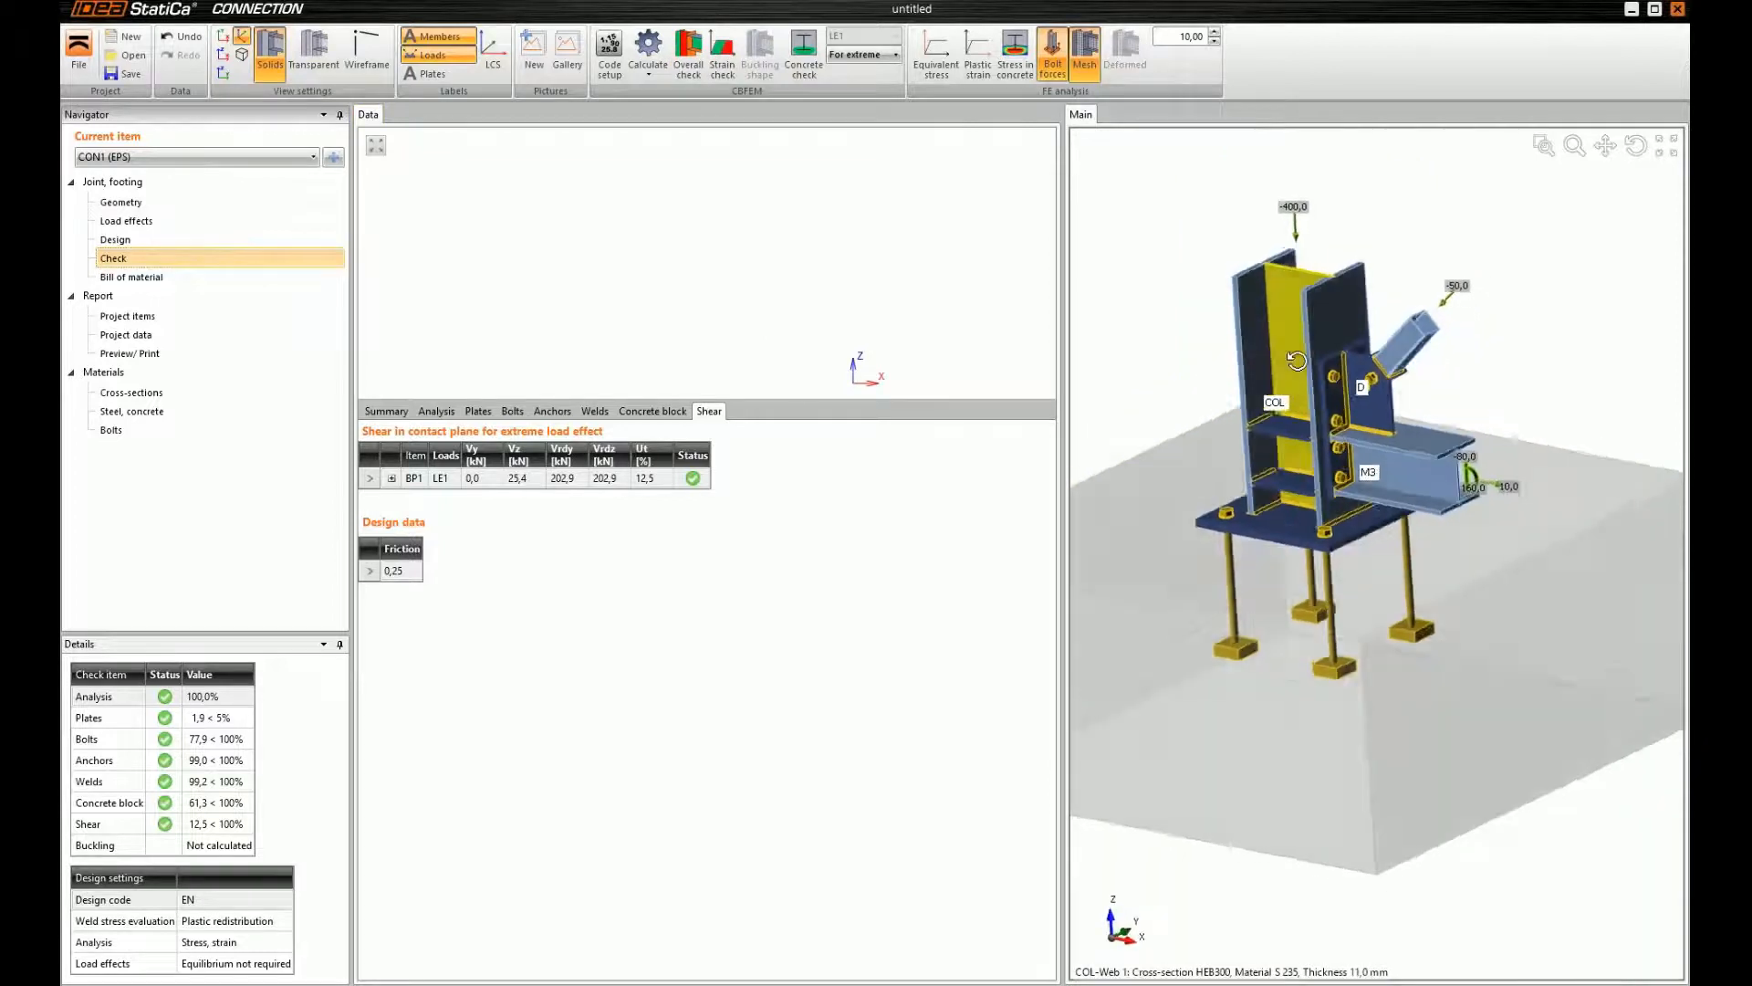
pyautogui.click(129, 205)
pyautogui.moveTo(1275, 427); pyautogui.dragTo(1240, 488, button='right')
pyautogui.scroll(3, 1233, 484)
pyautogui.scroll(2, 1277, 497)
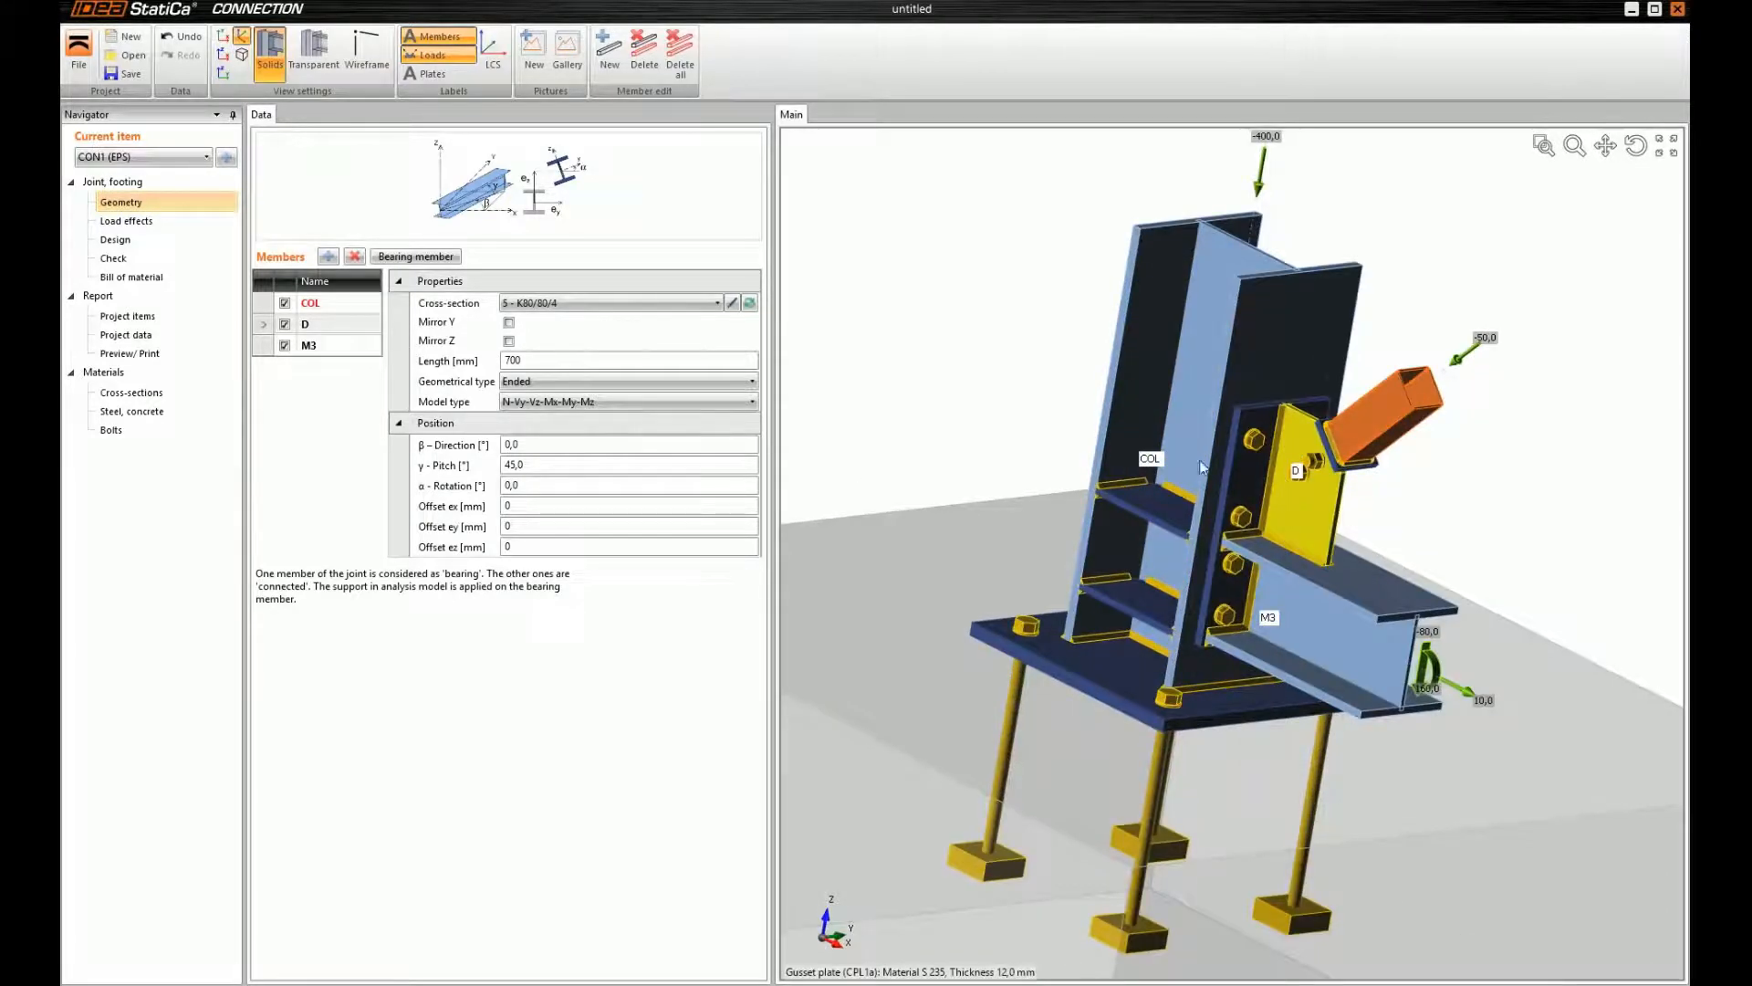
pyautogui.moveTo(1132, 505); pyautogui.dragTo(984, 601, button='right')
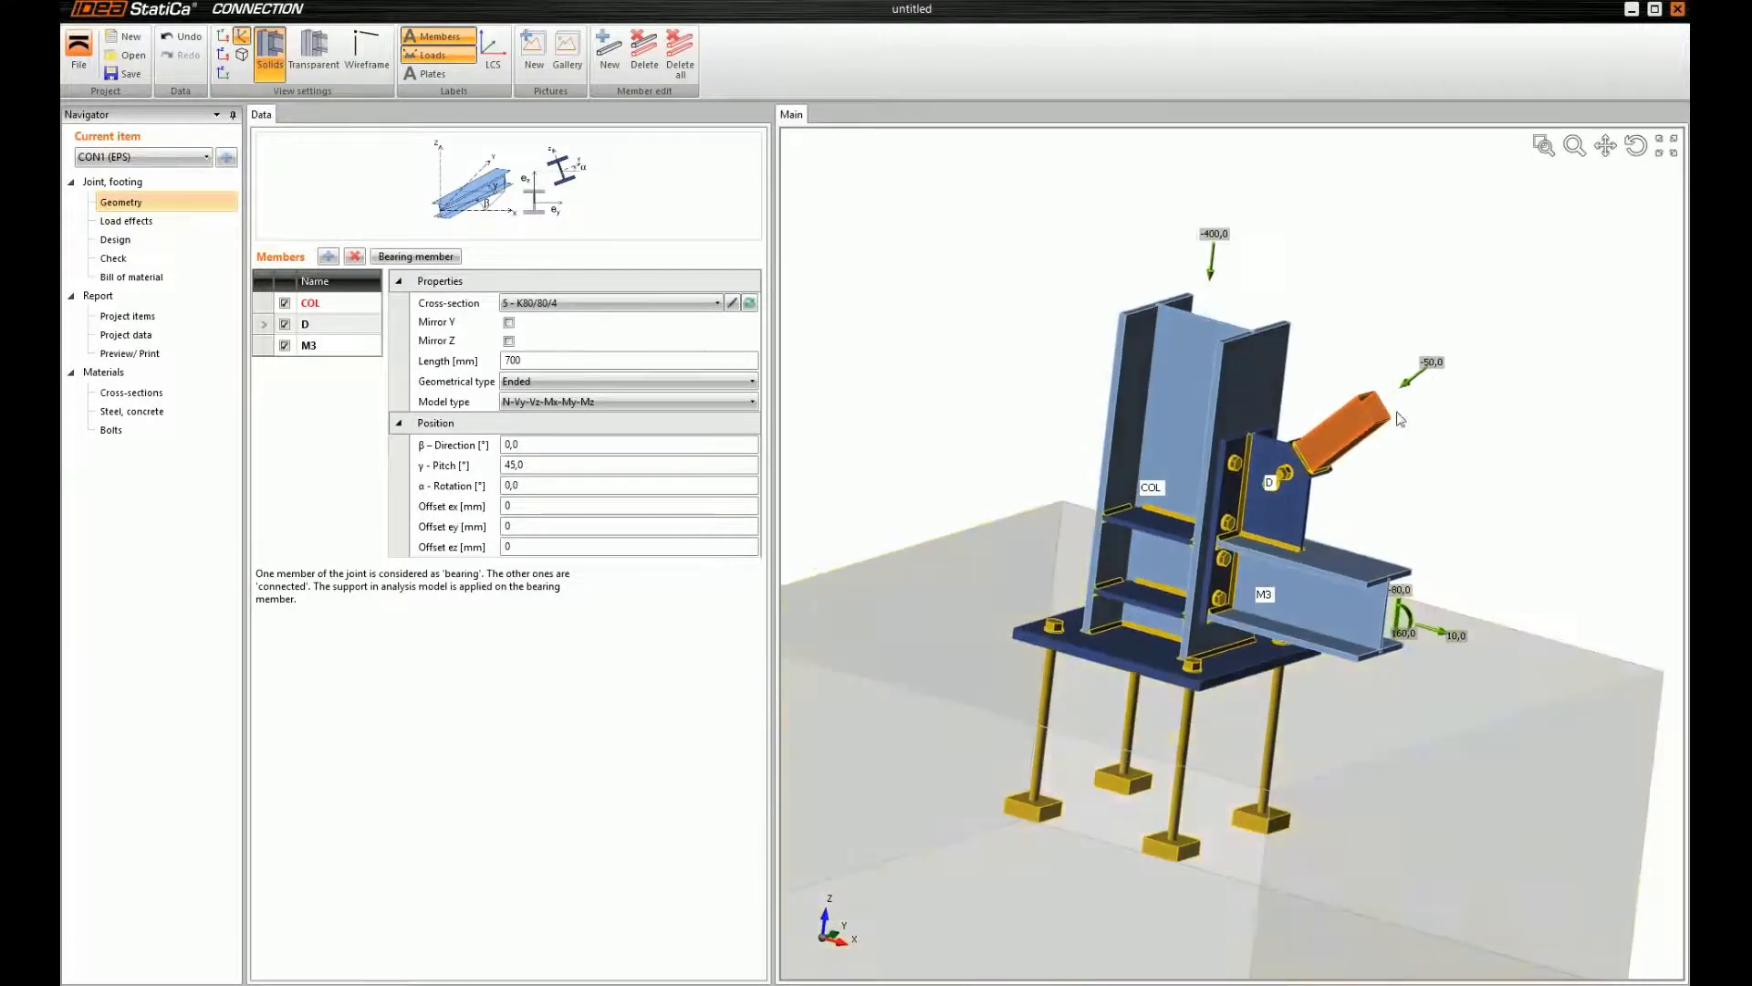
pyautogui.scroll(3, 1187, 485)
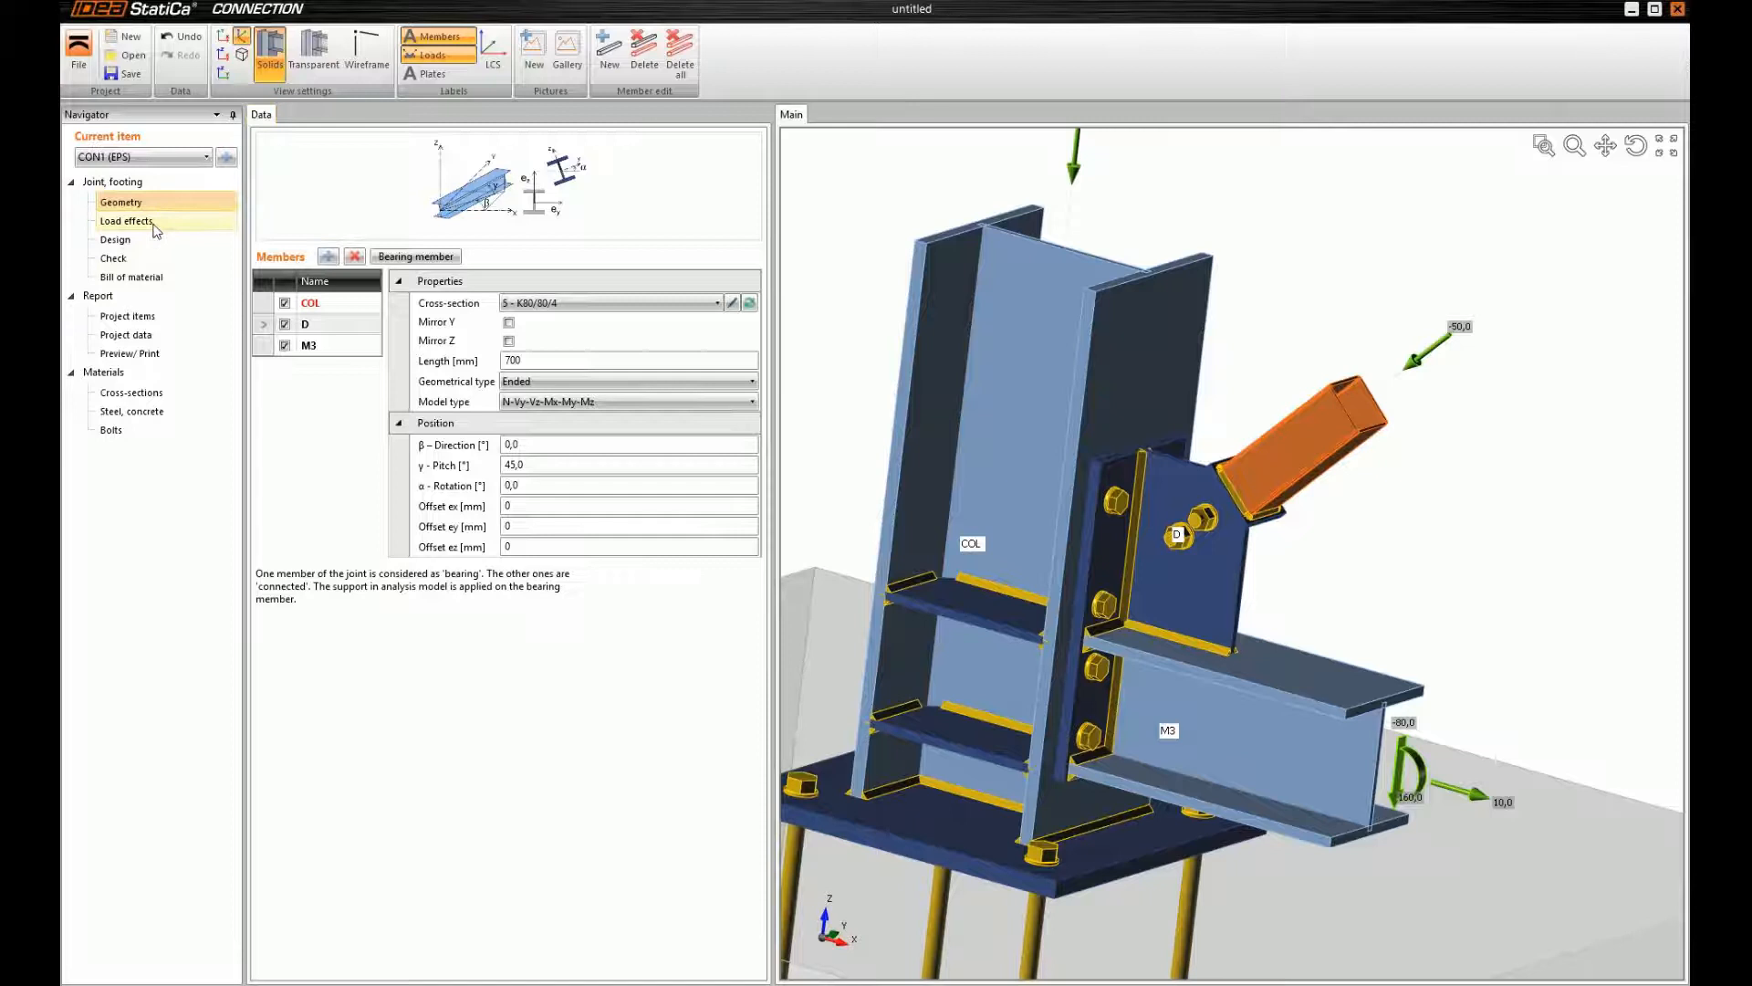
# Set the length of beam M3 to 700 mm
pyautogui.click(1246, 681)
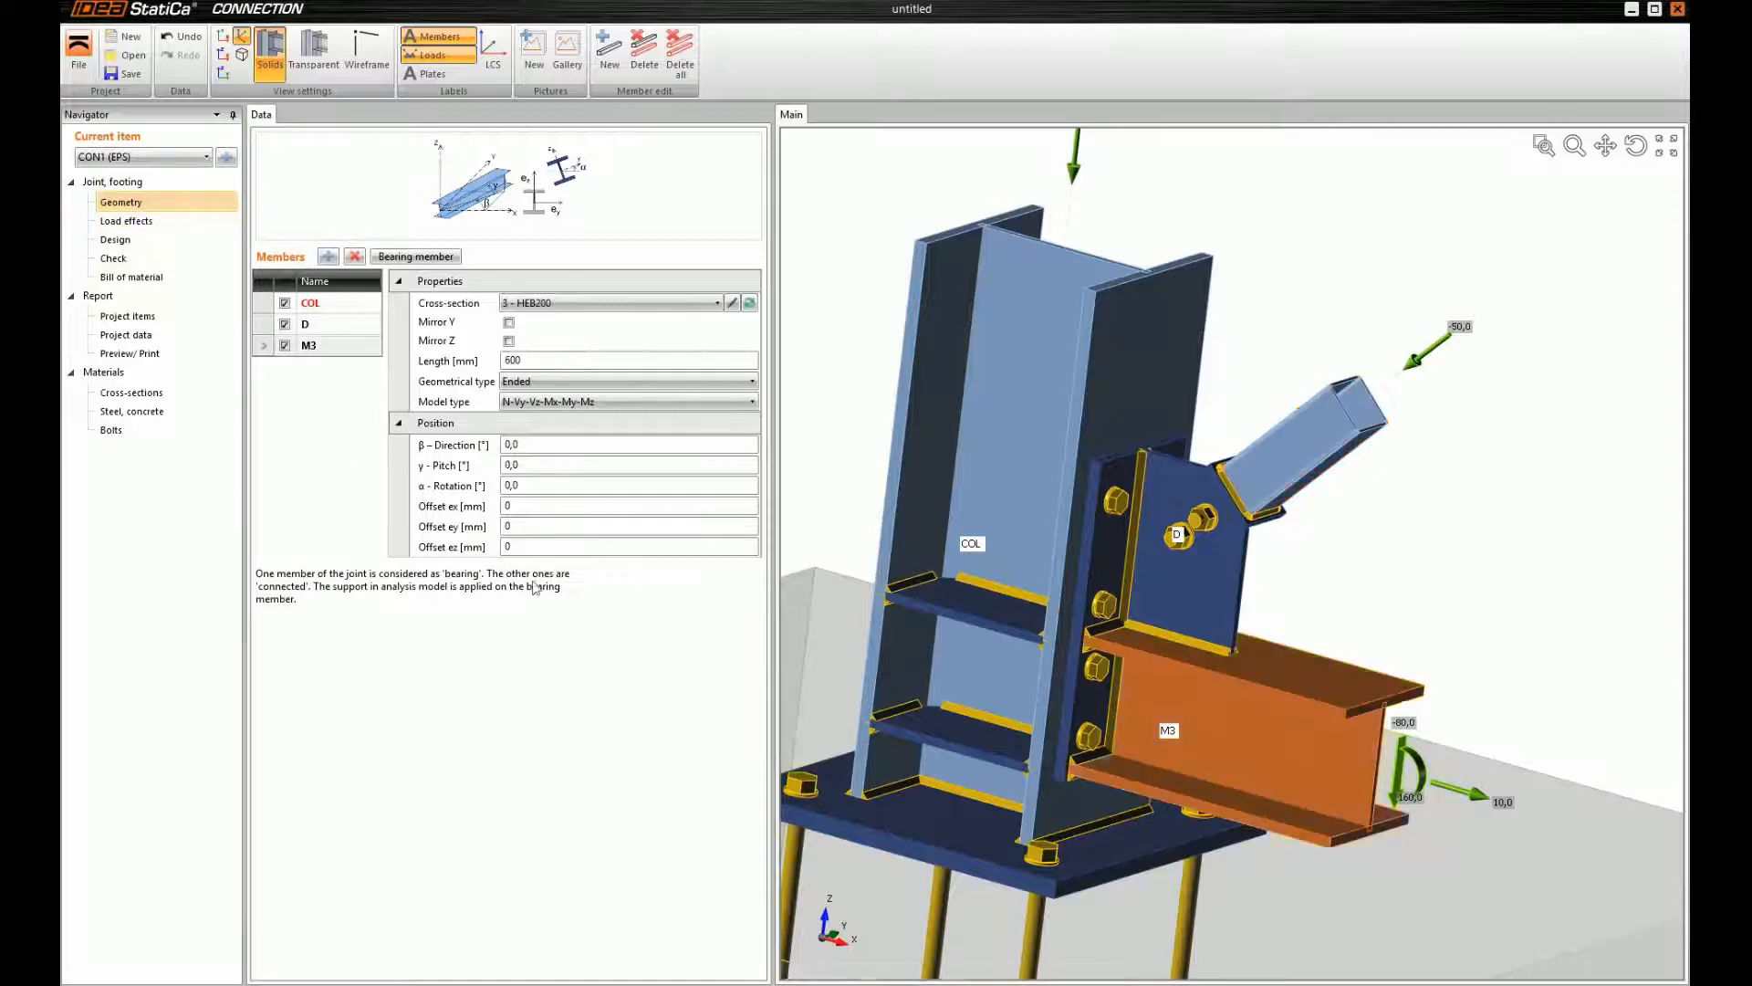
pyautogui.doubleClick(531, 362)
pyautogui.write('7')
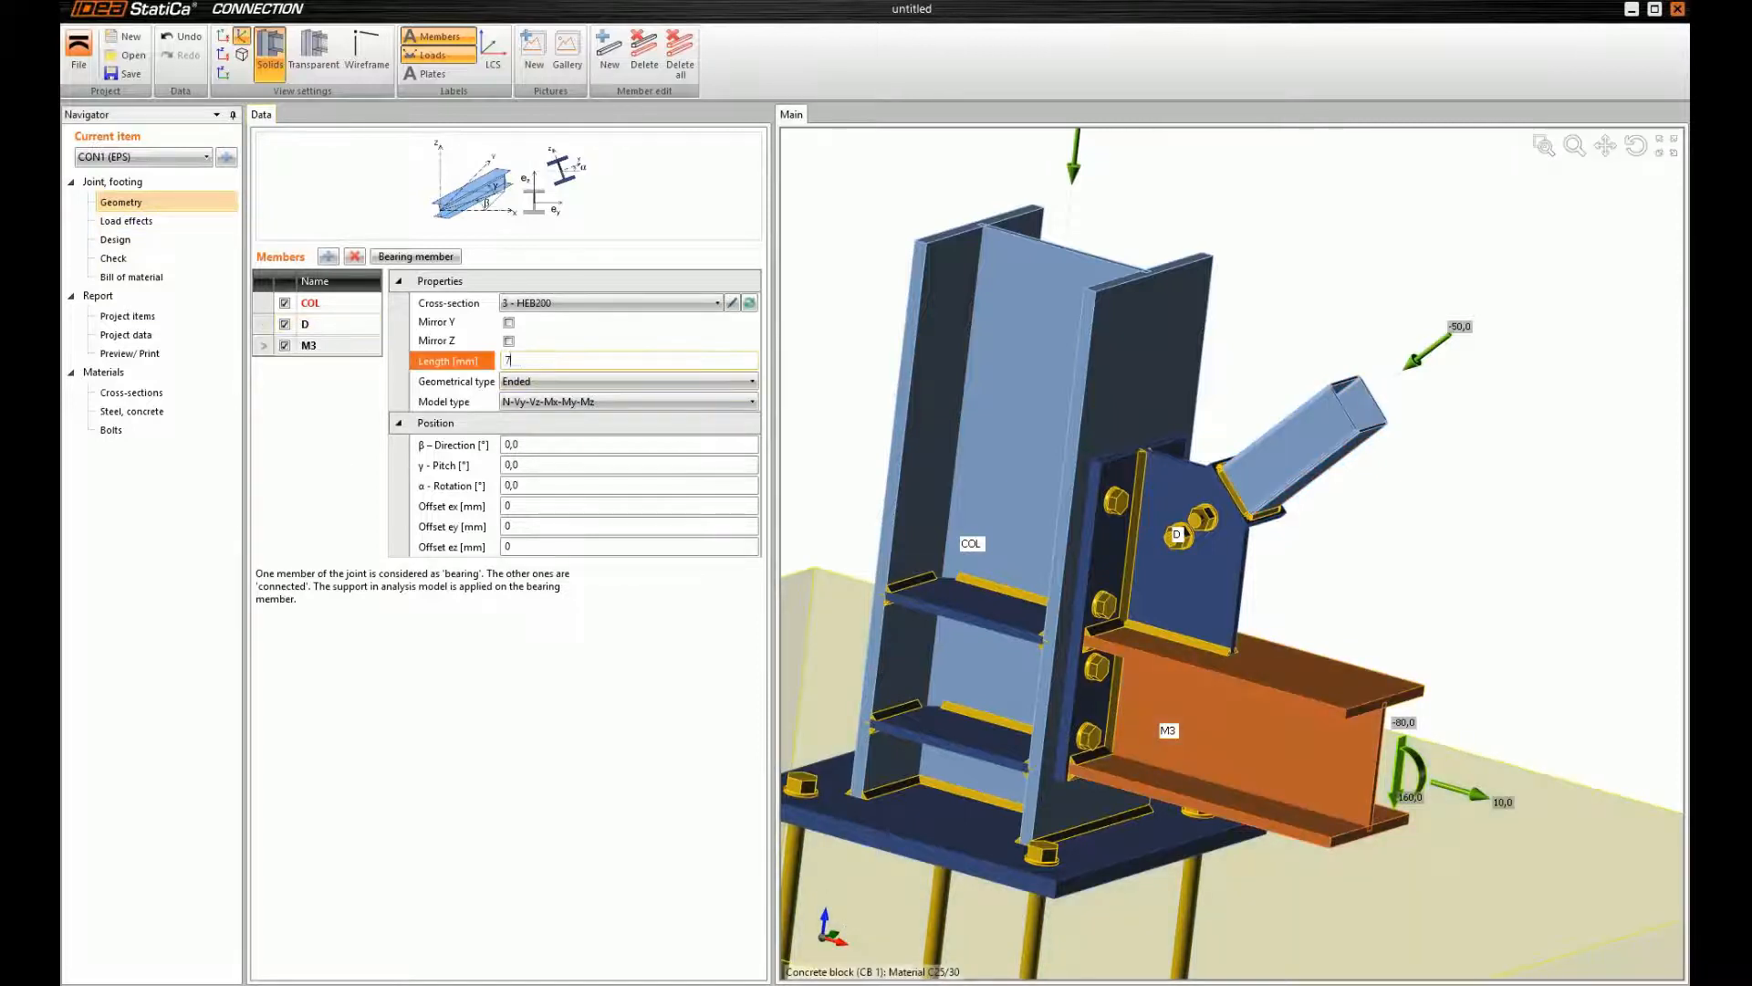
pyautogui.write('00')
pyautogui.press('Return')
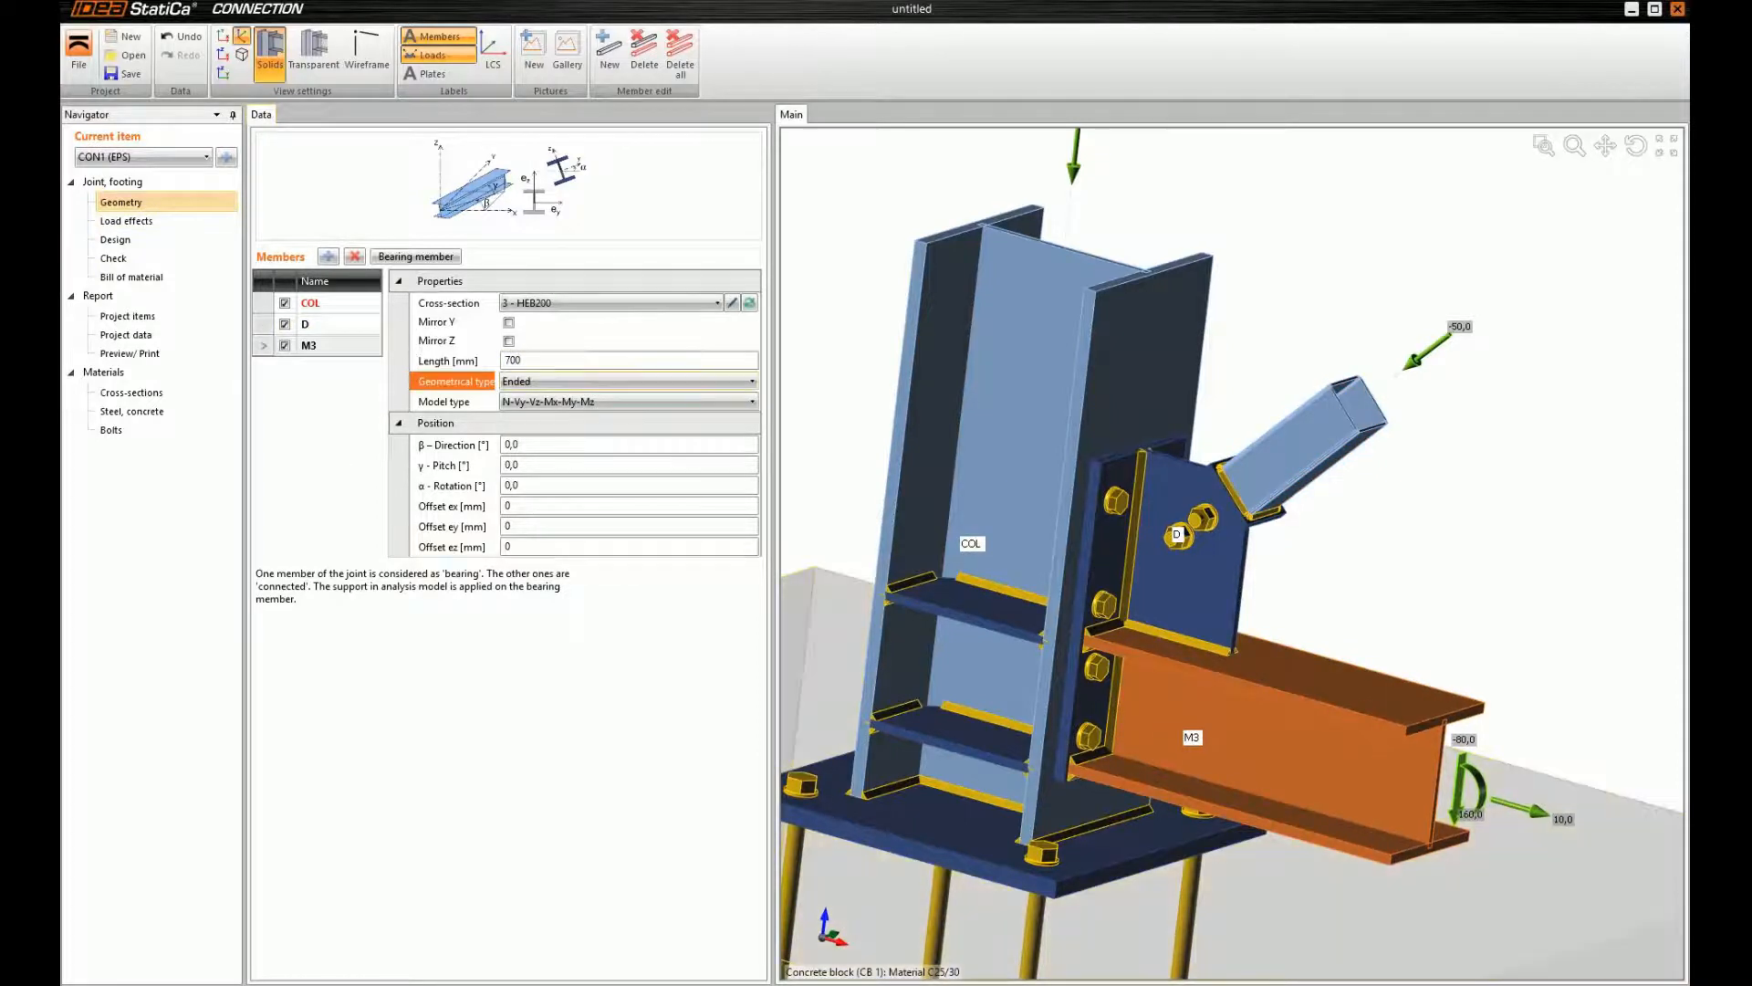
# Set the axial force N of member COL to -350 kN in load effect LE1
pyautogui.click(130, 221)
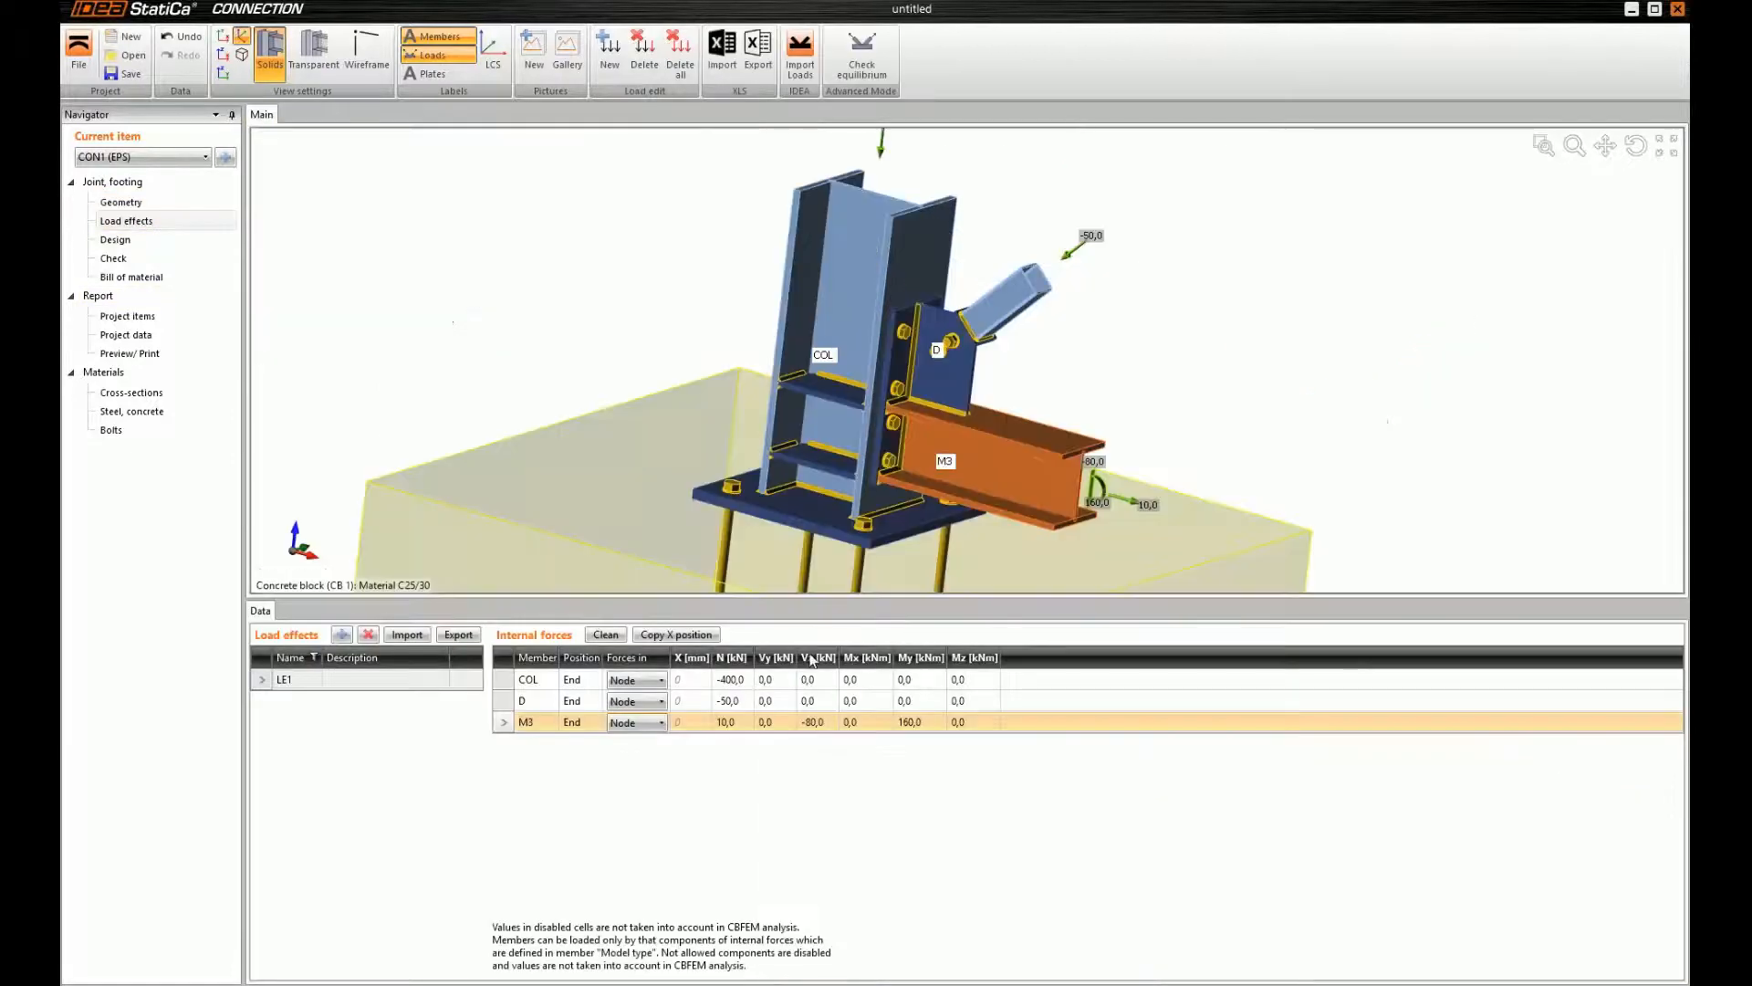
pyautogui.click(745, 680)
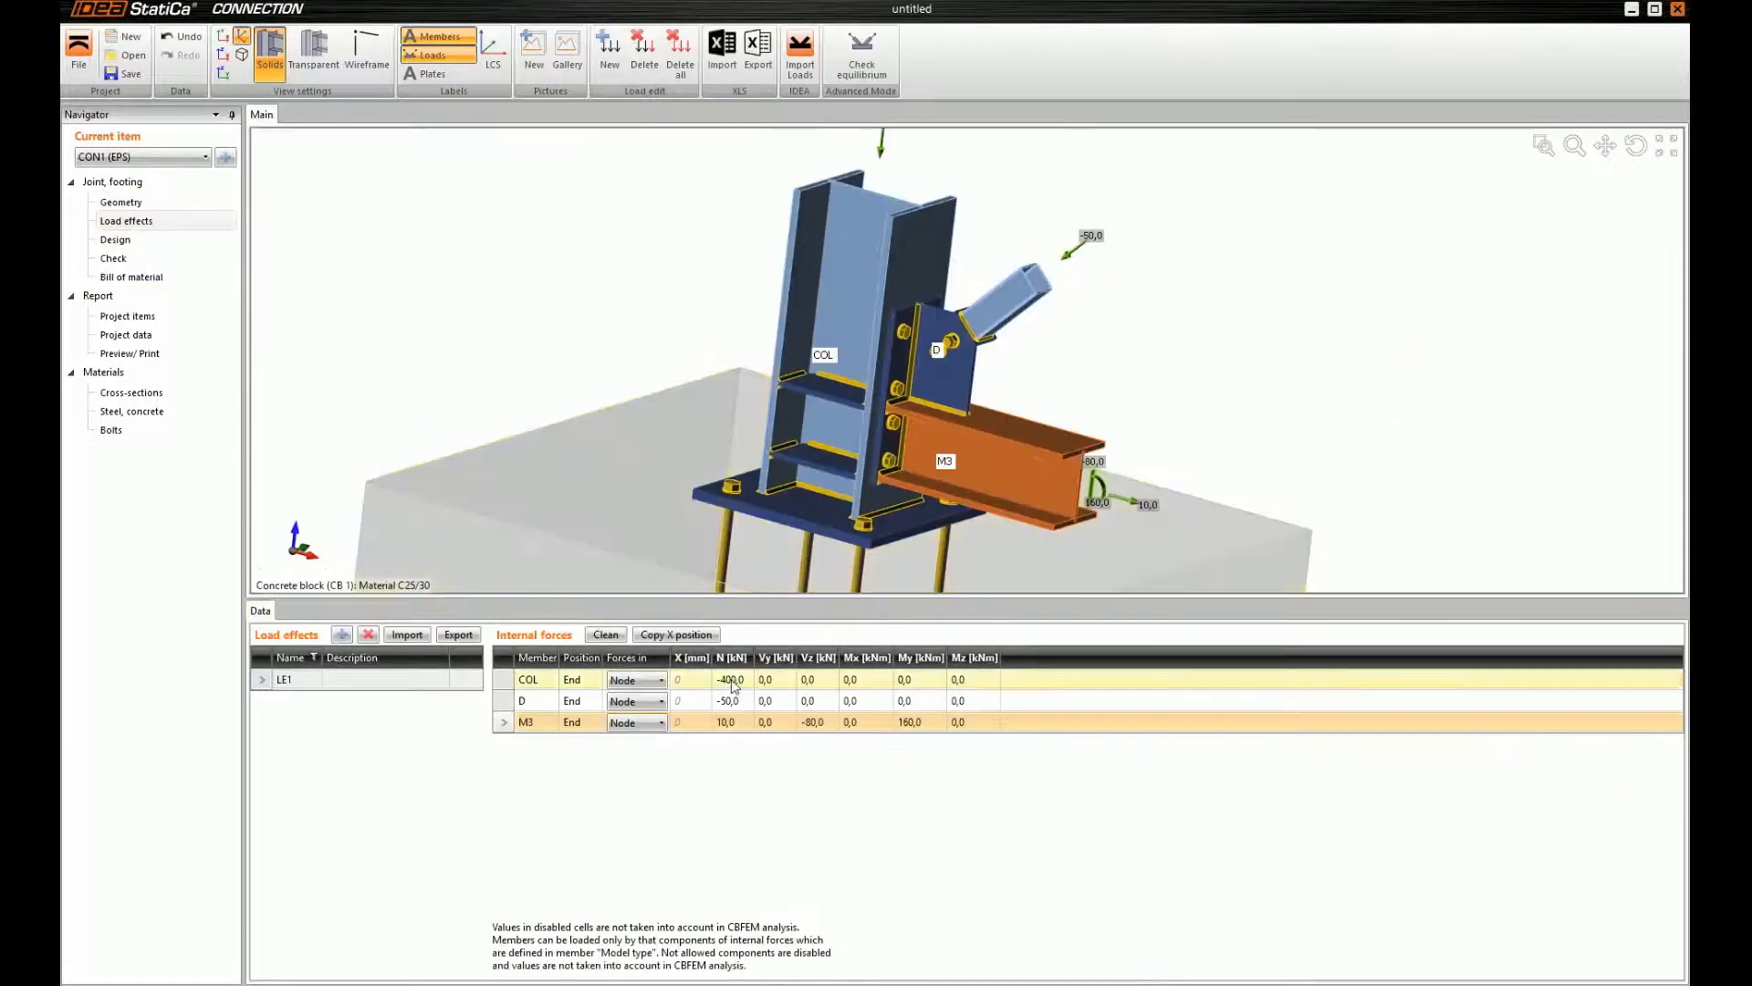
pyautogui.write('-350')
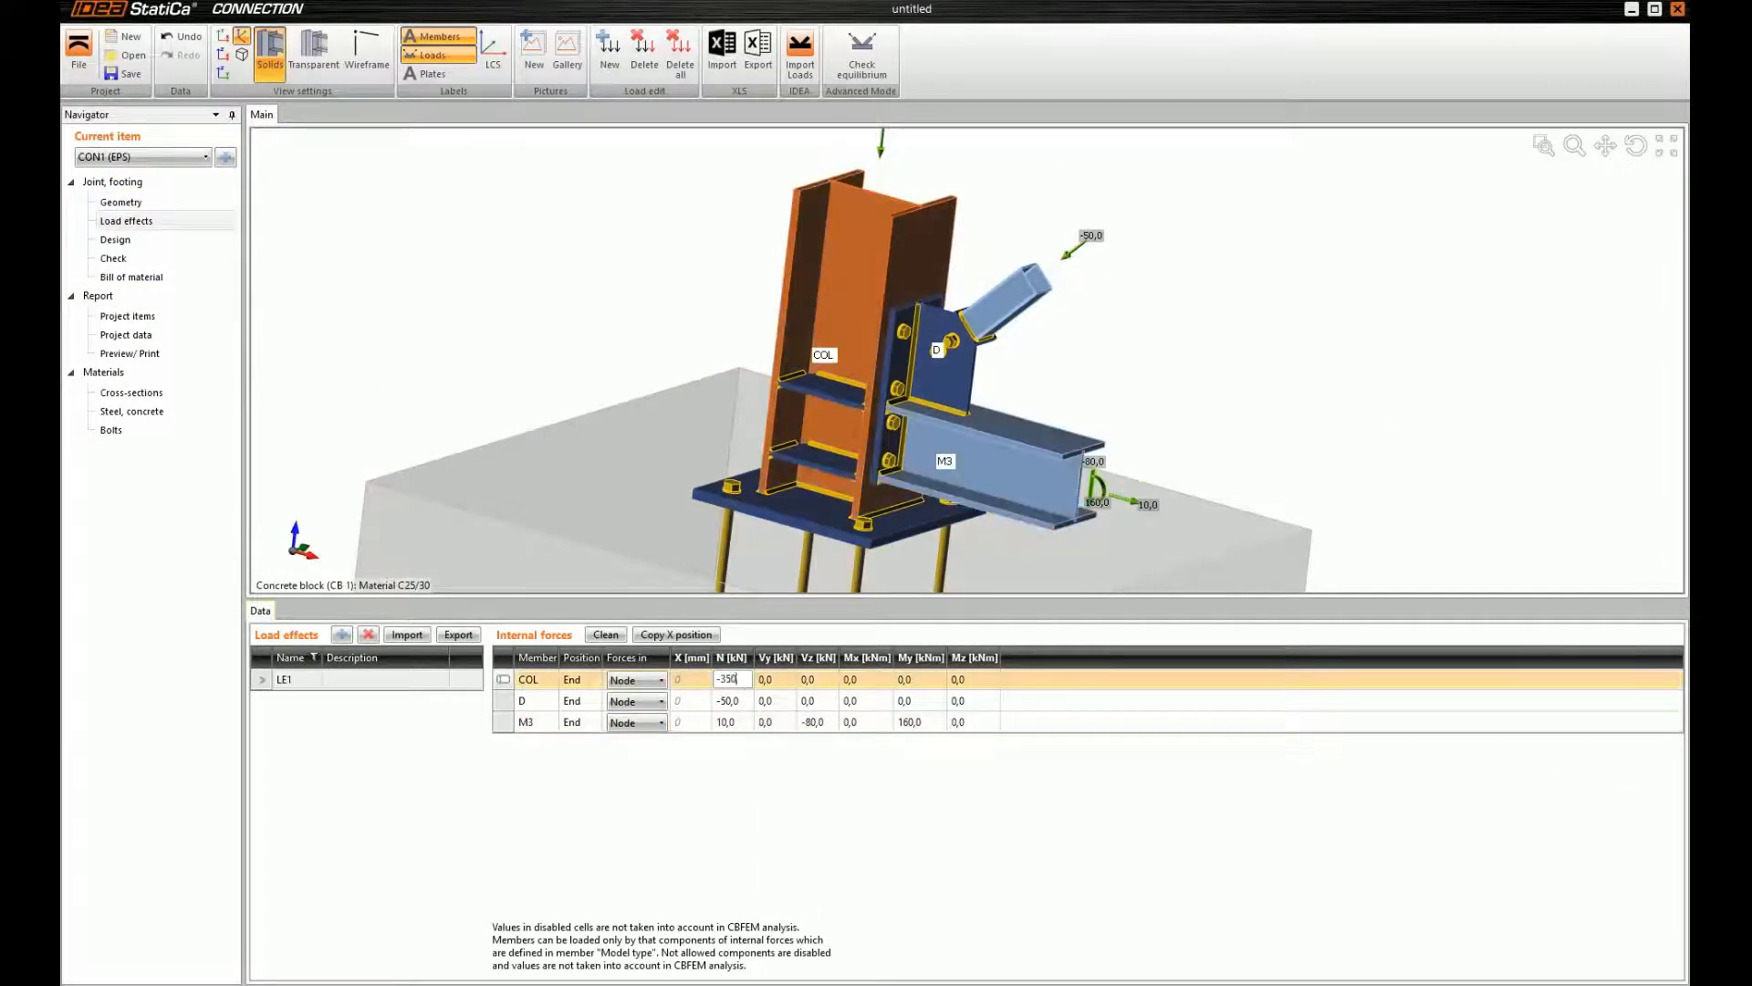
pyautogui.press('Return')
# In the joint design, set the top bolt layers of end plate EP1 to -50; 40 140 mm
pyautogui.click(165, 239)
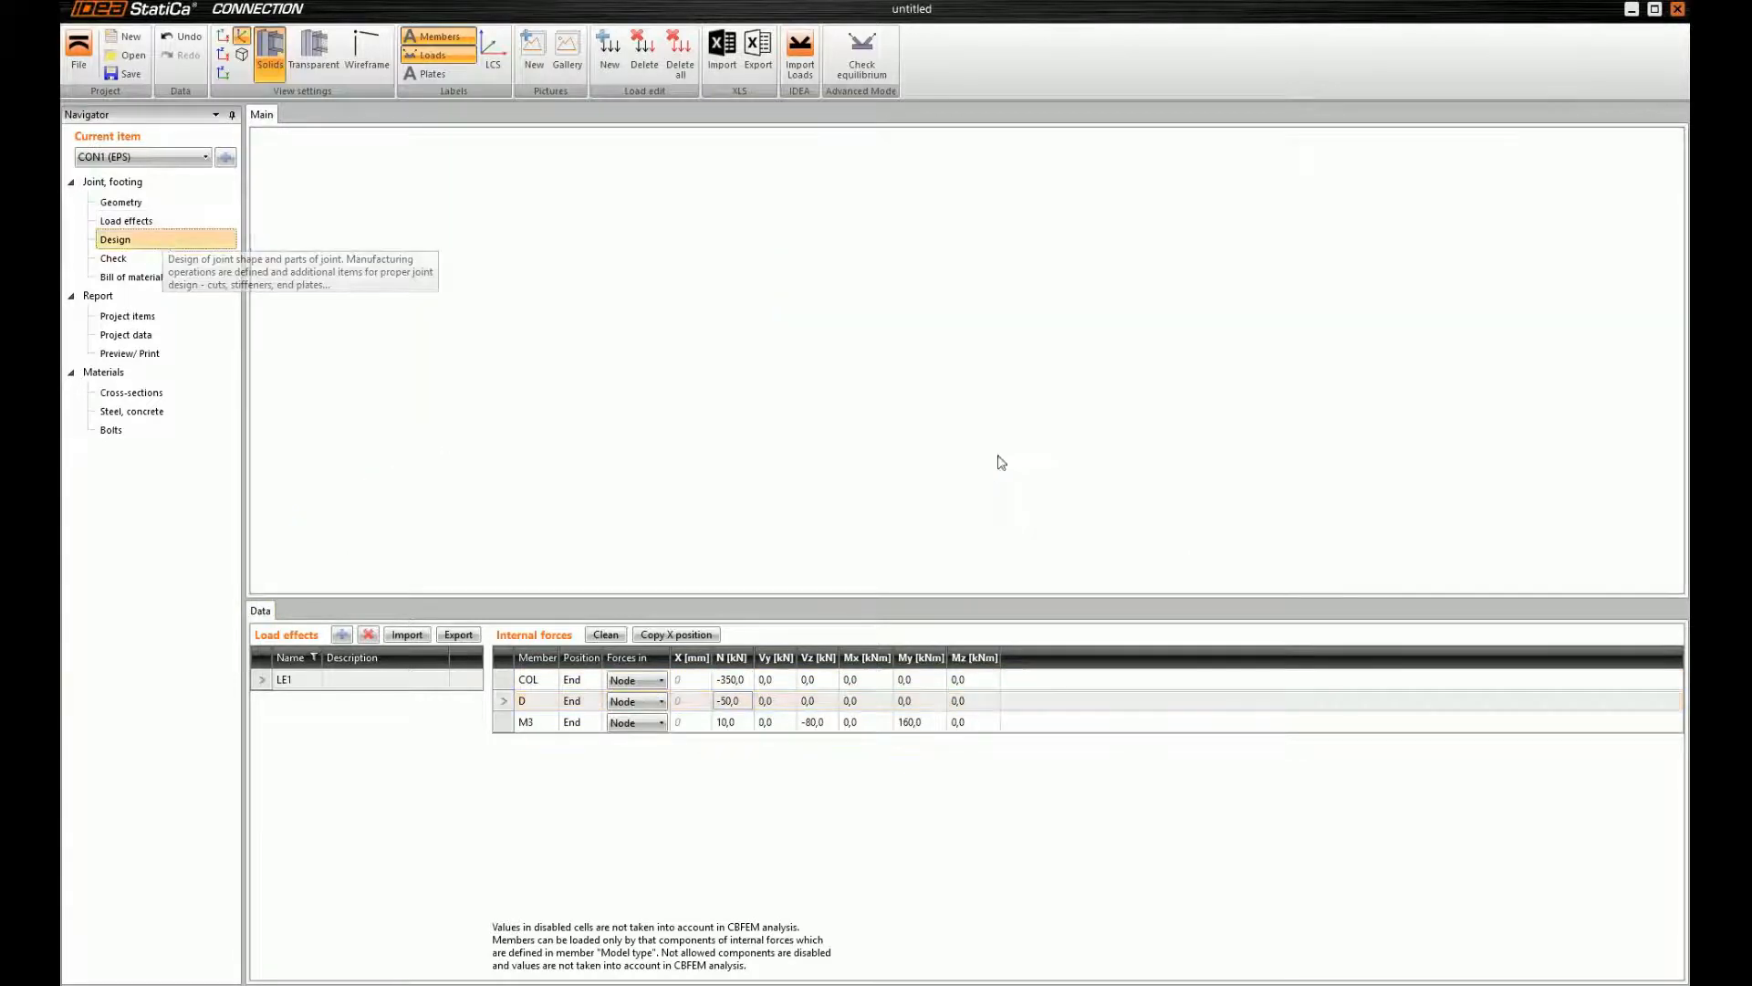
pyautogui.scroll(5, 1278, 561)
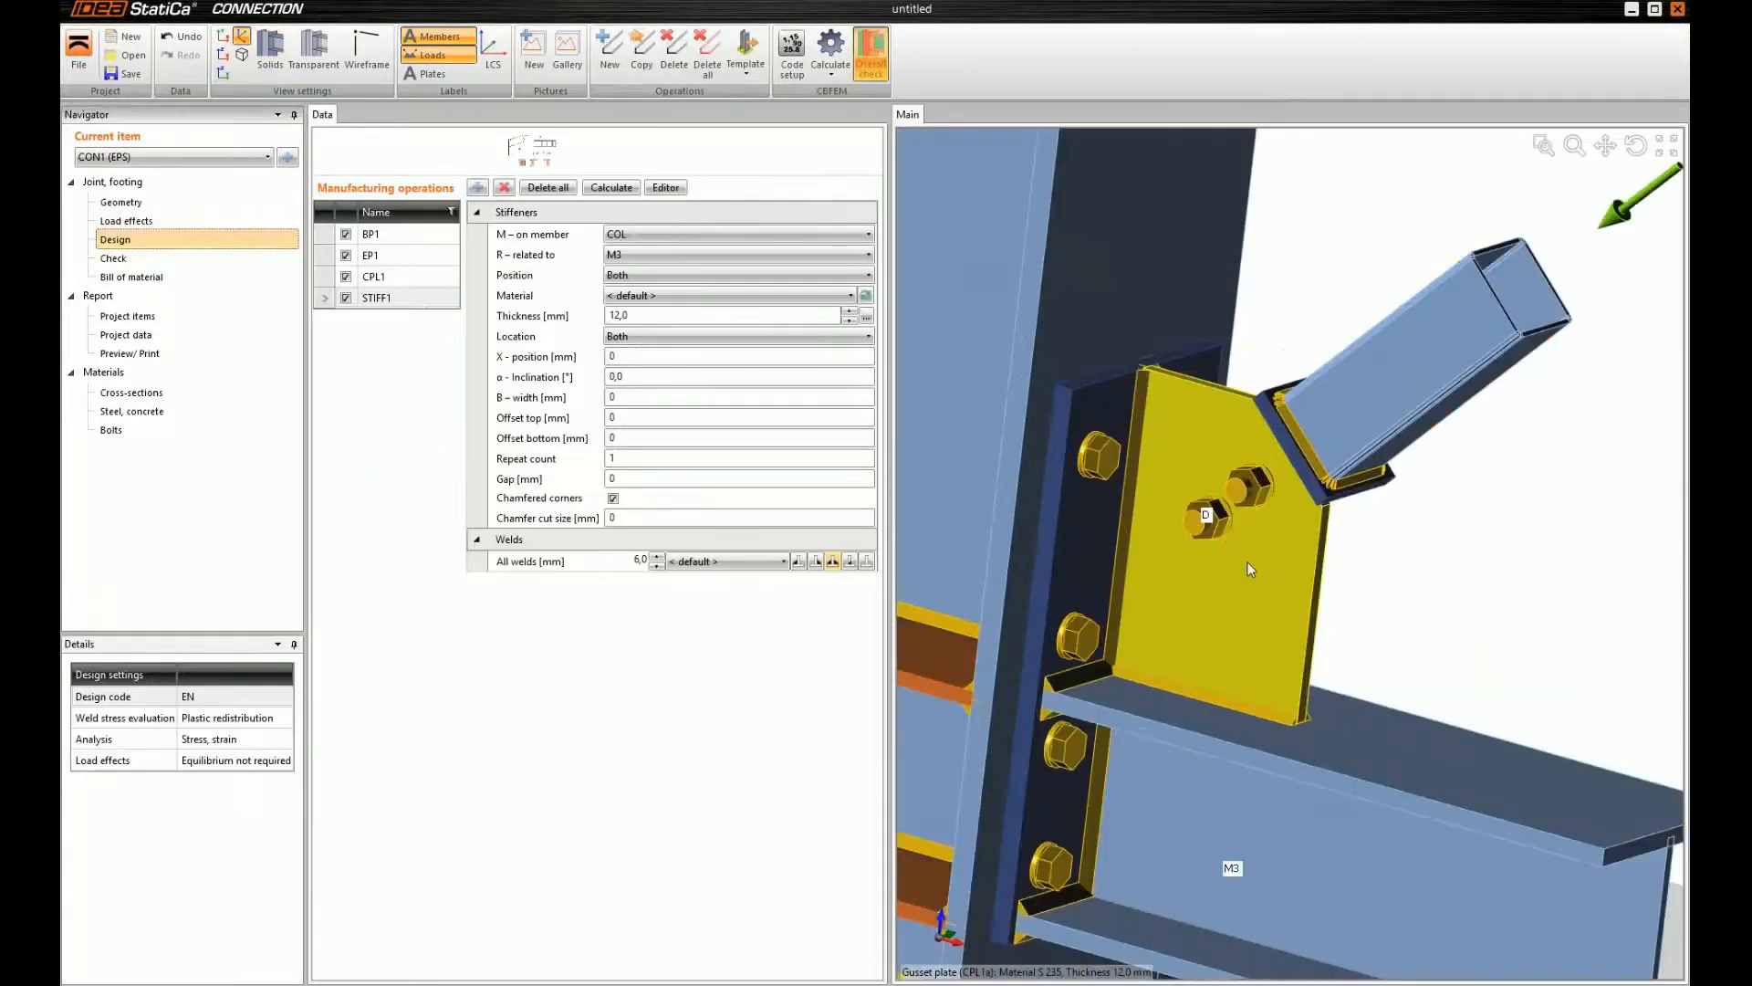
pyautogui.moveTo(1163, 543); pyautogui.dragTo(1118, 467, button='right')
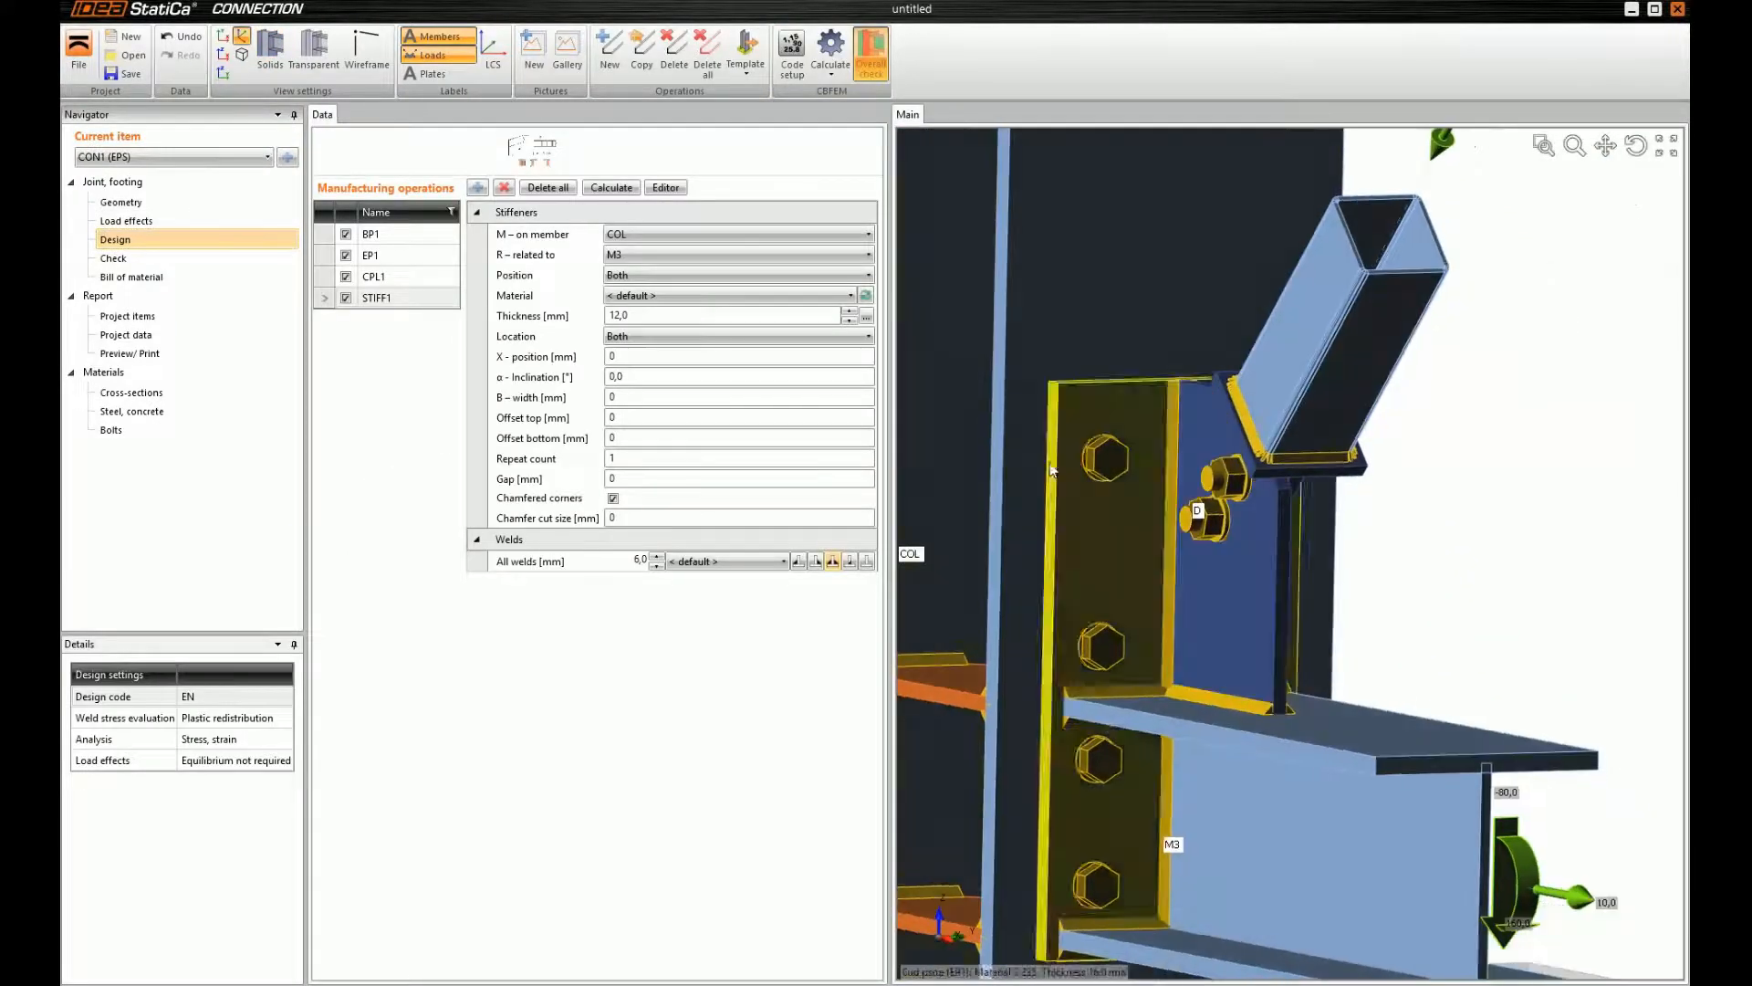
pyautogui.click(1103, 470)
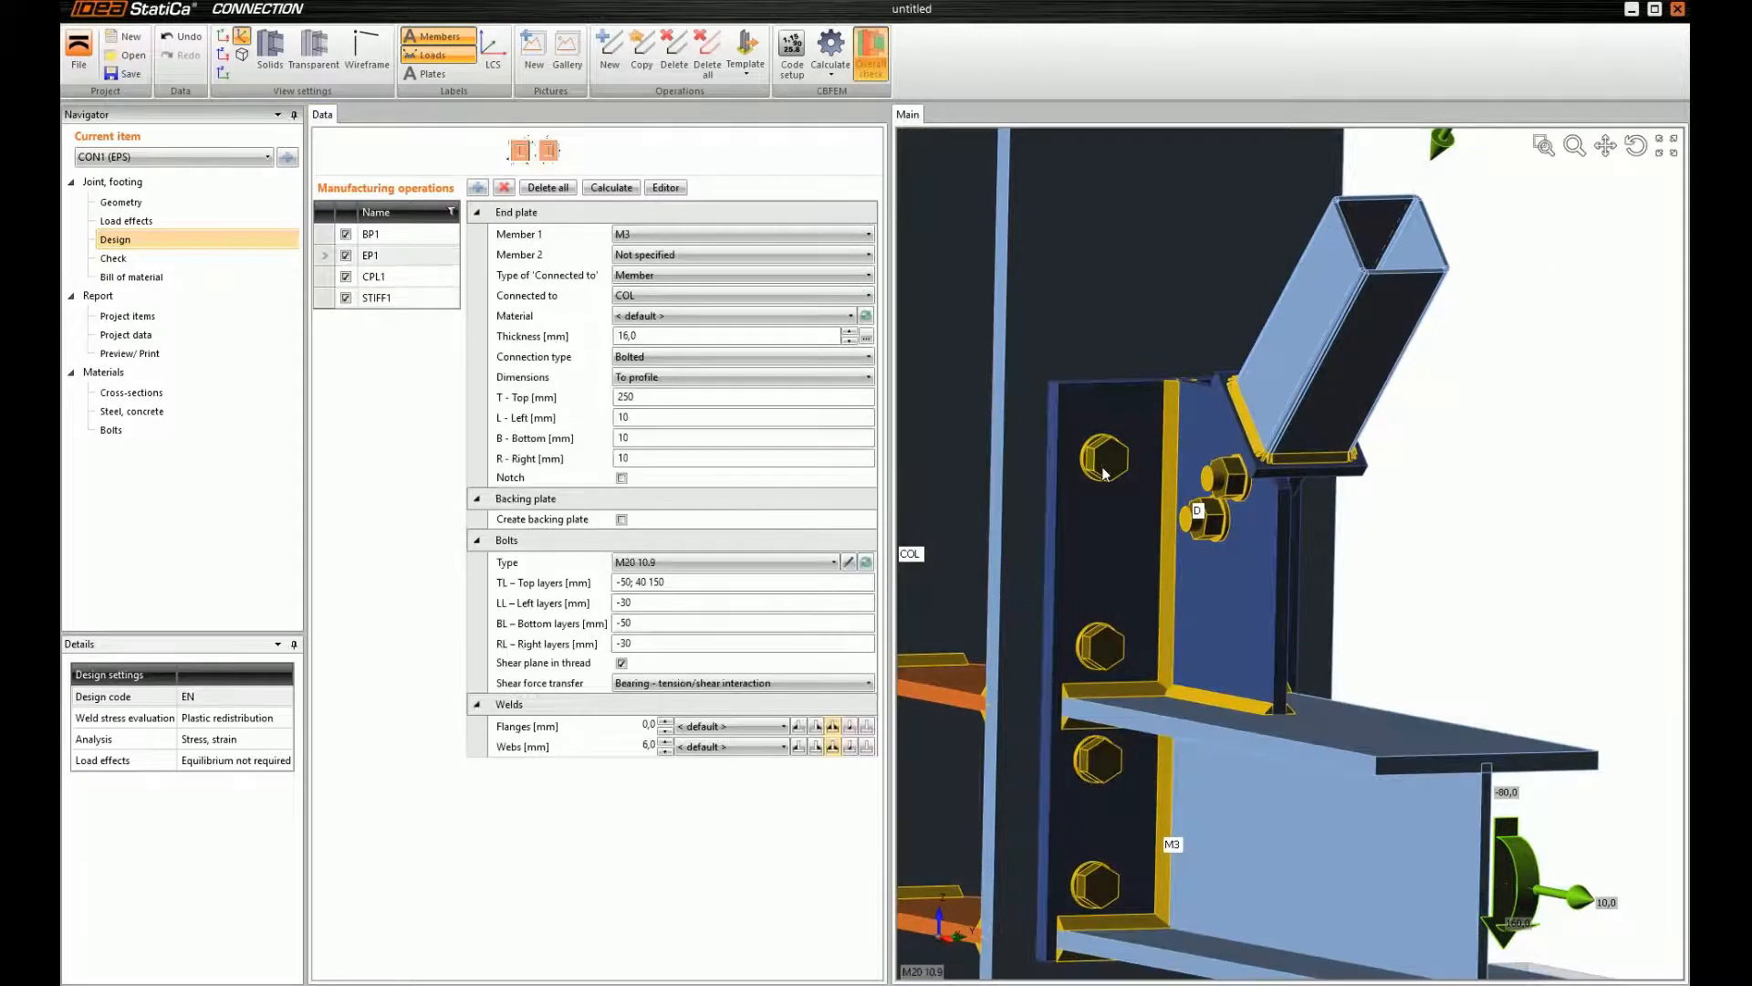
pyautogui.click(675, 580)
pyautogui.press('BackSpace')
pyautogui.press('BackSpace')
pyautogui.write('40')
pyautogui.press('Tab')
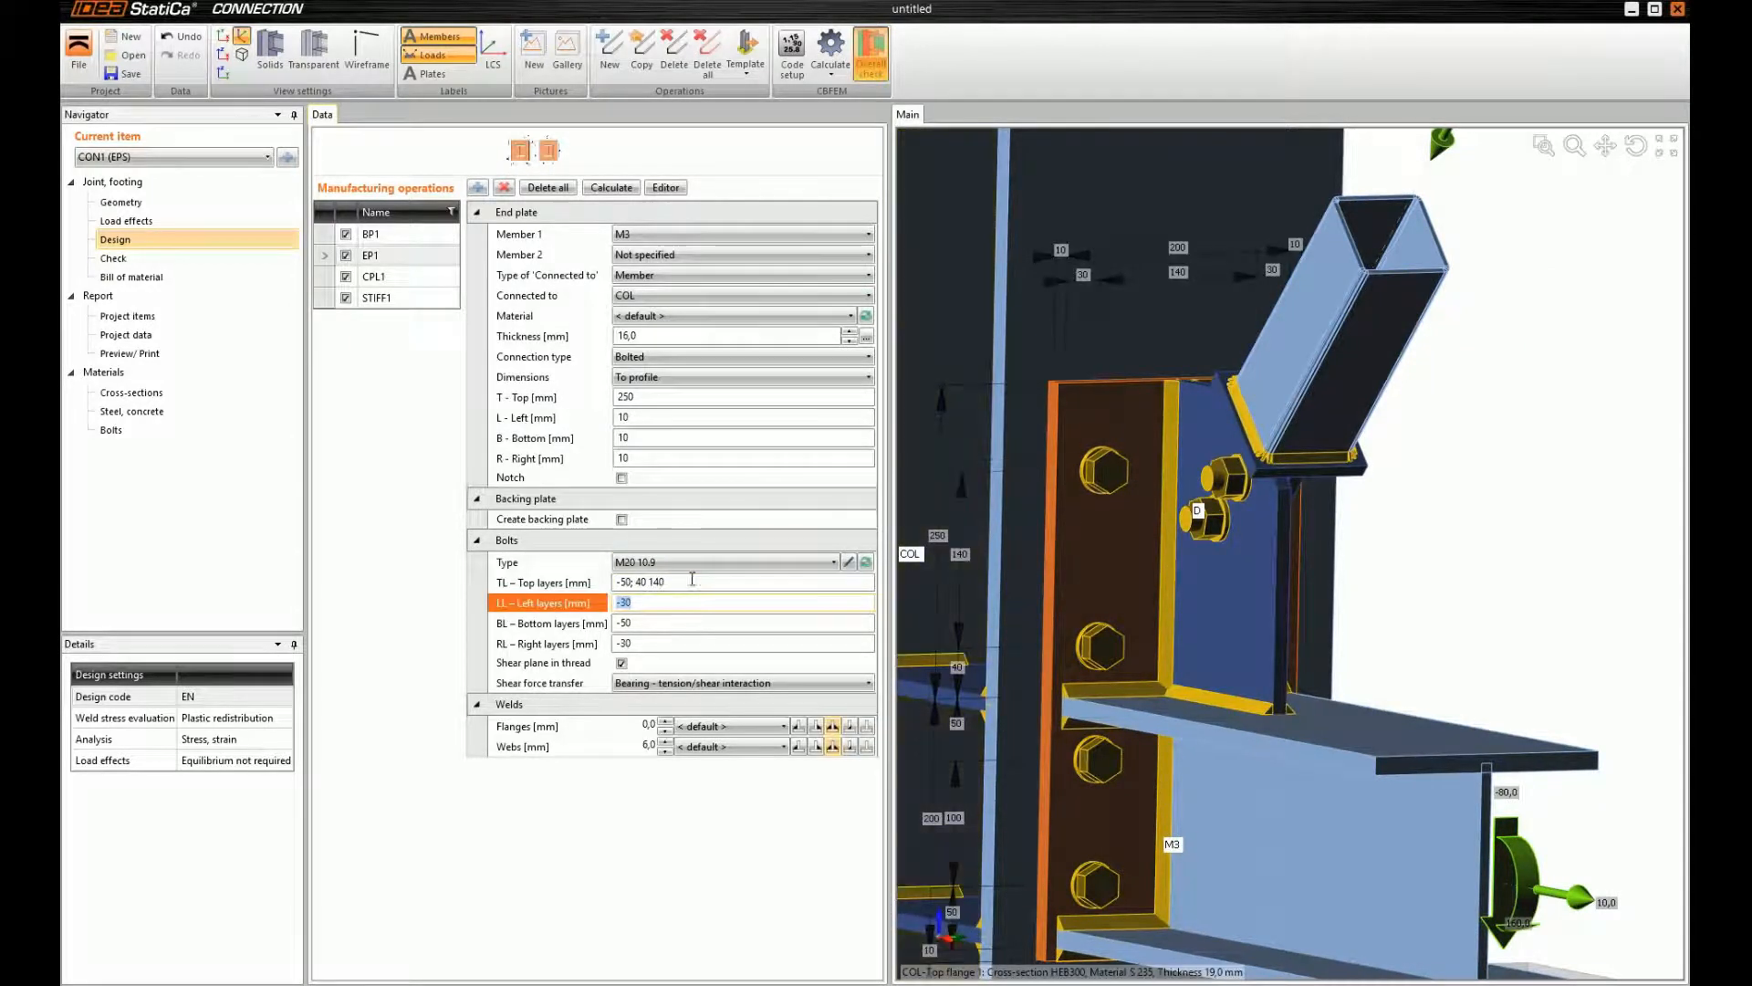
# Change the top bolt layers of end plate EP1 to -50; 40 100 mm
pyautogui.click(703, 580)
pyautogui.press('BackSpace')
pyautogui.press('BackSpace')
pyautogui.write('00')
pyautogui.press('Tab')
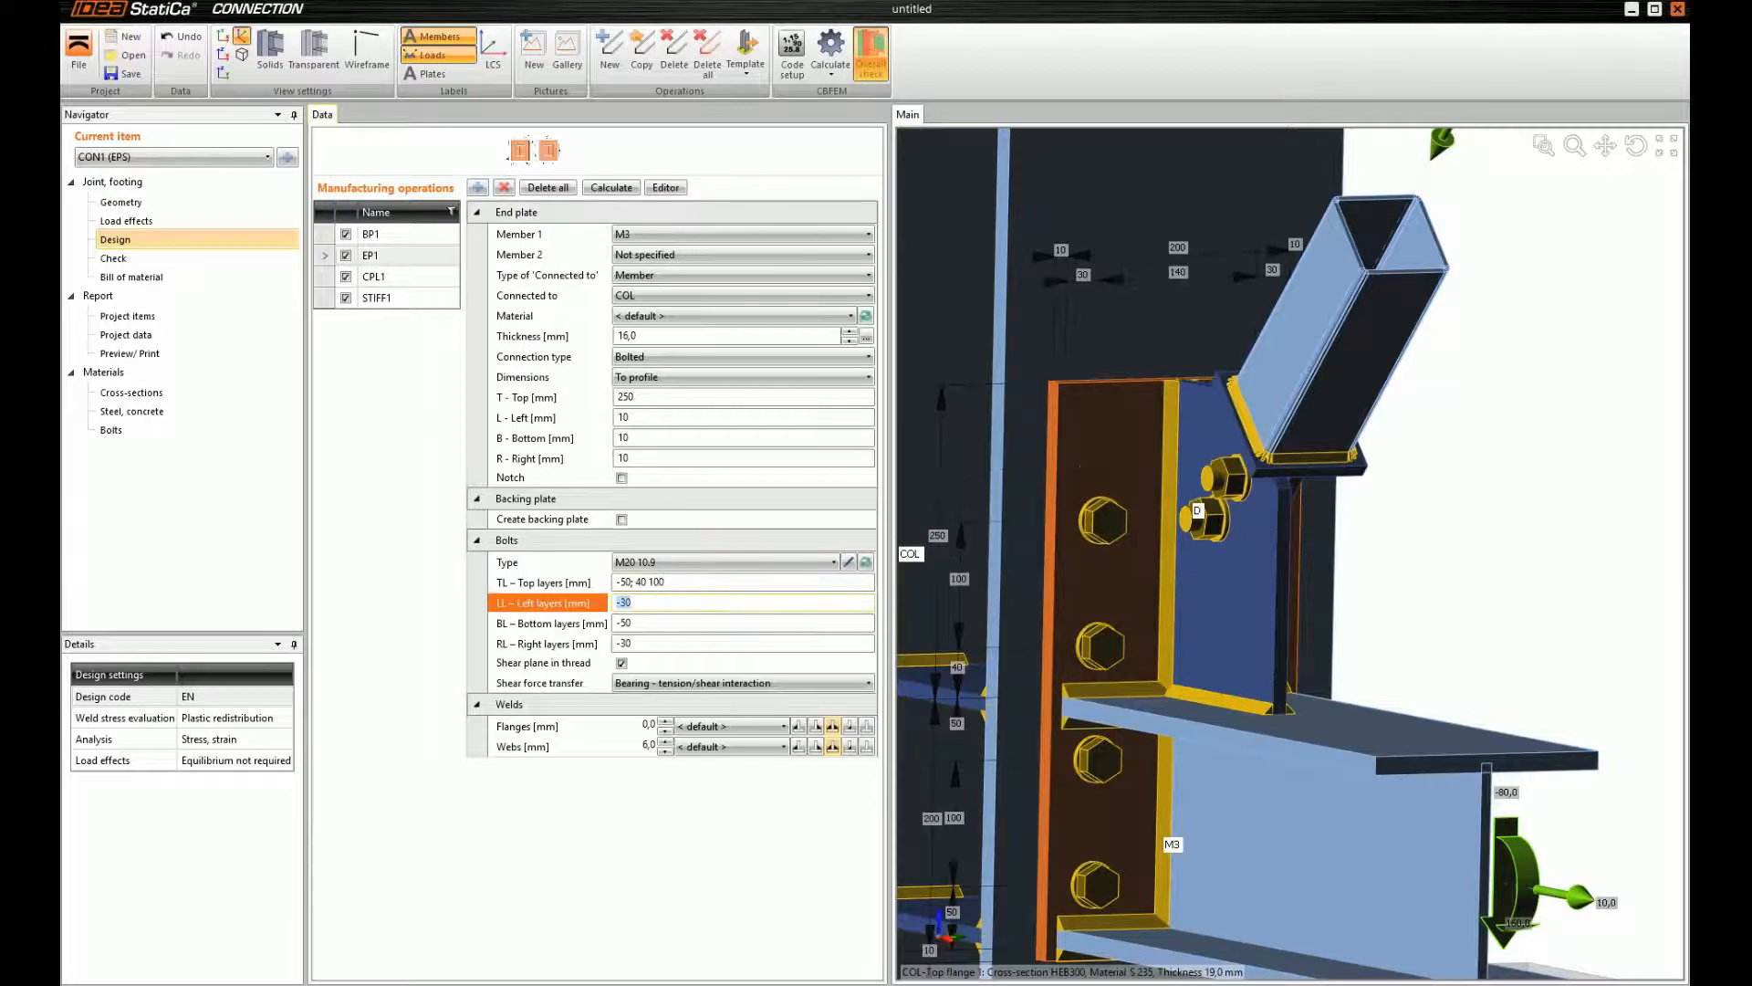
# Open the joint's bill of material
pyautogui.scroll(-5, 1112, 534)
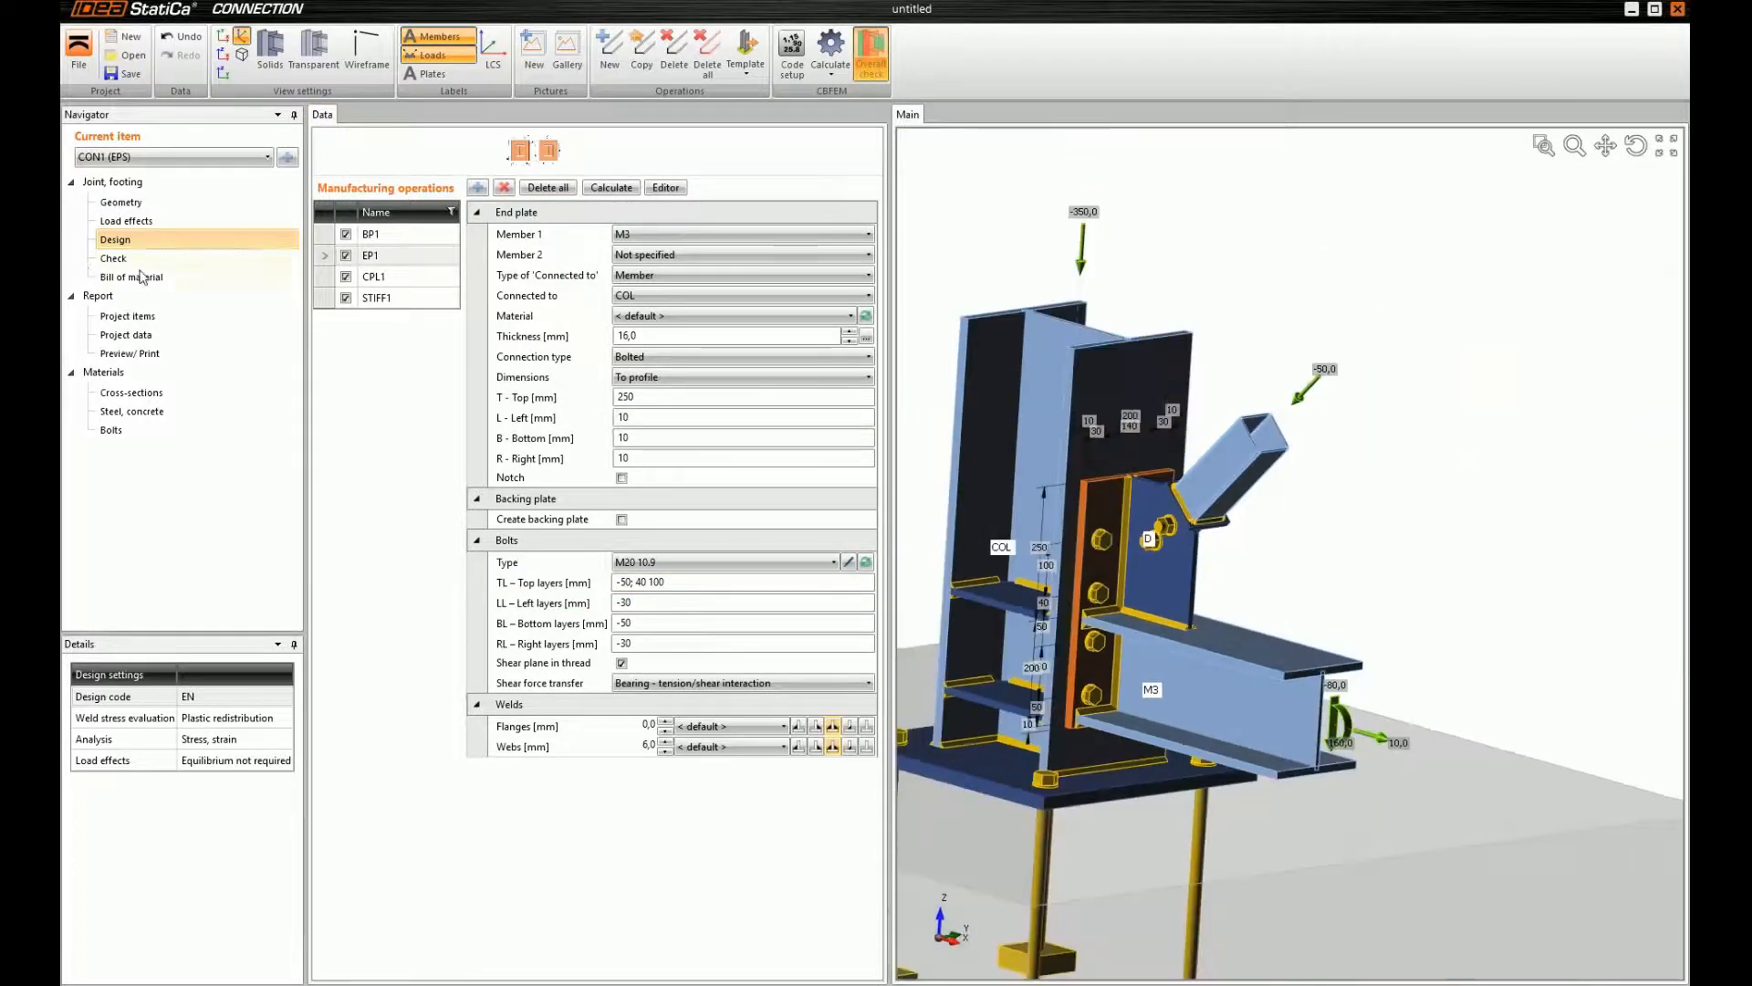
pyautogui.click(144, 276)
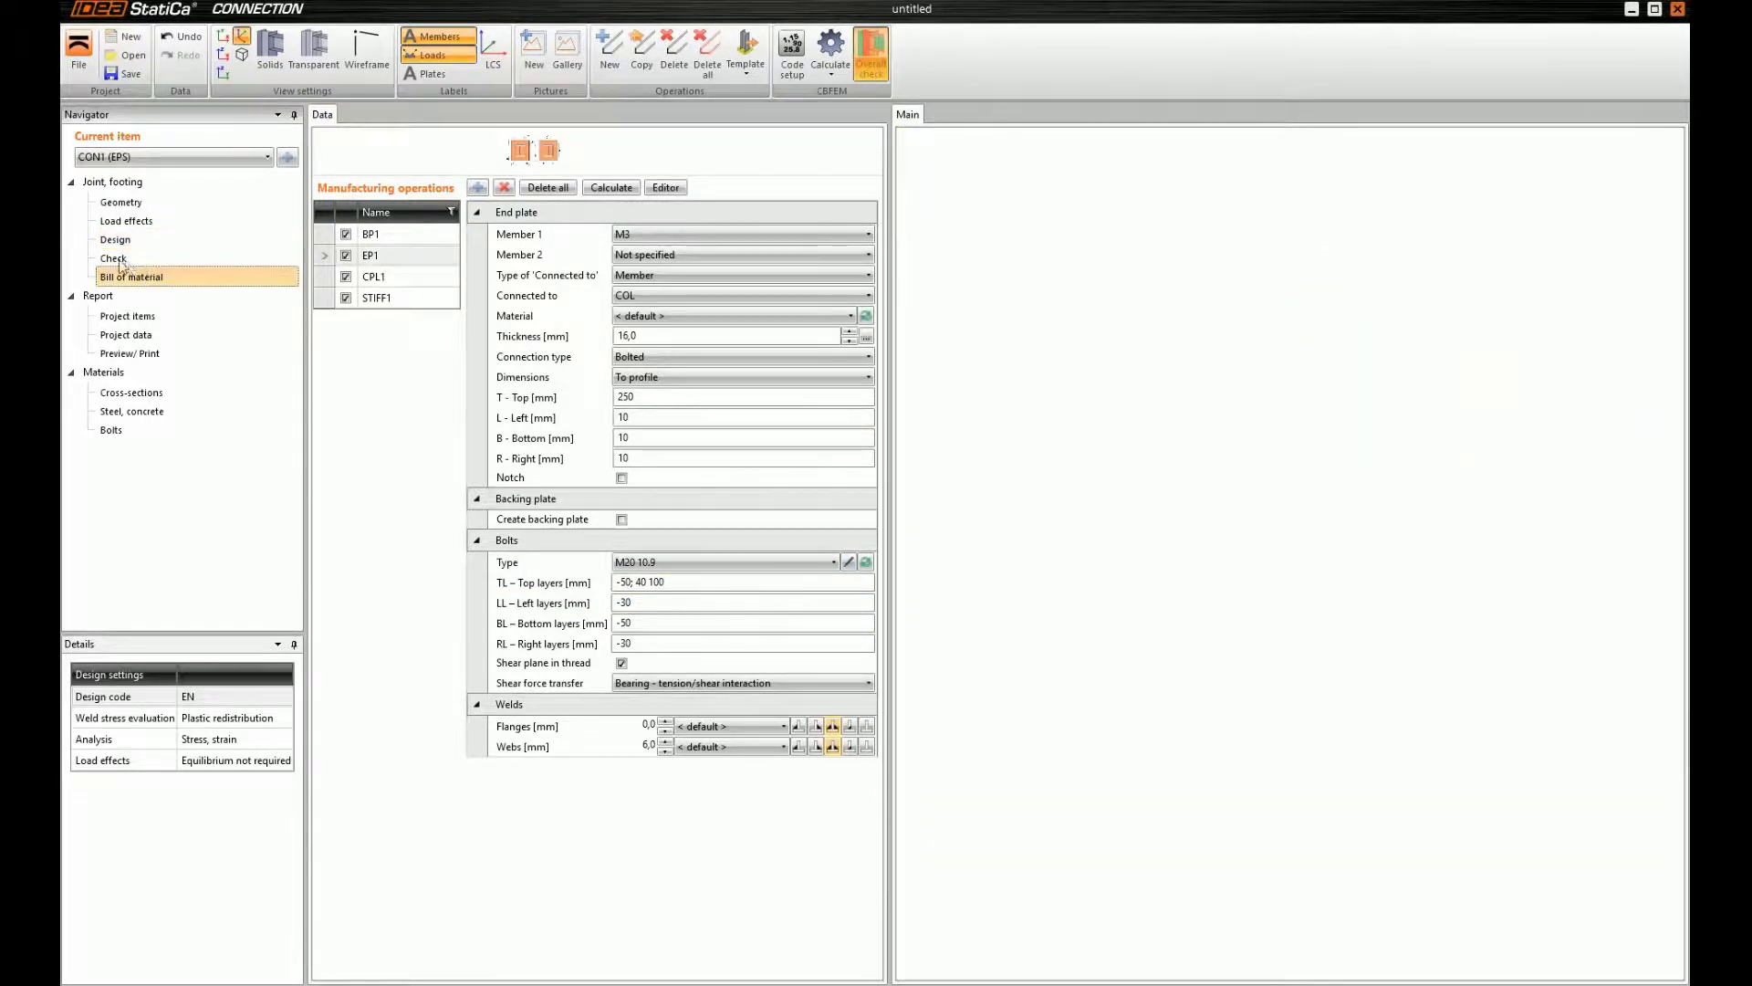
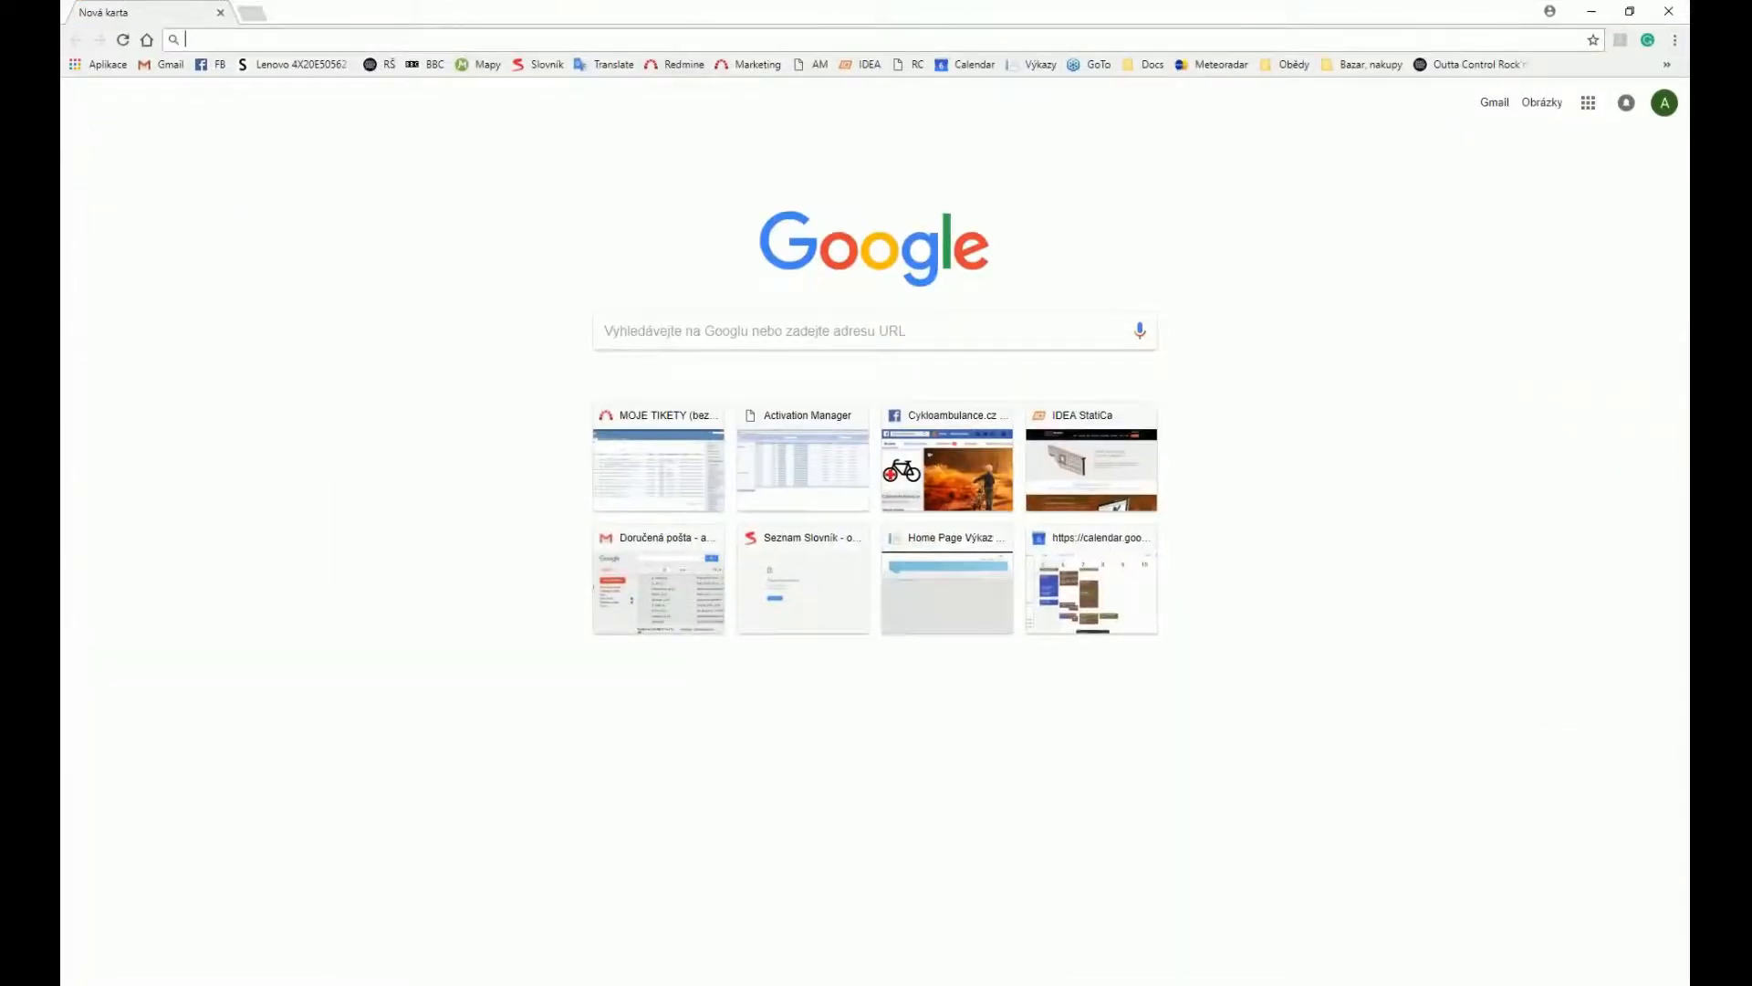
pyautogui.write('idea')
pyautogui.press('Return')
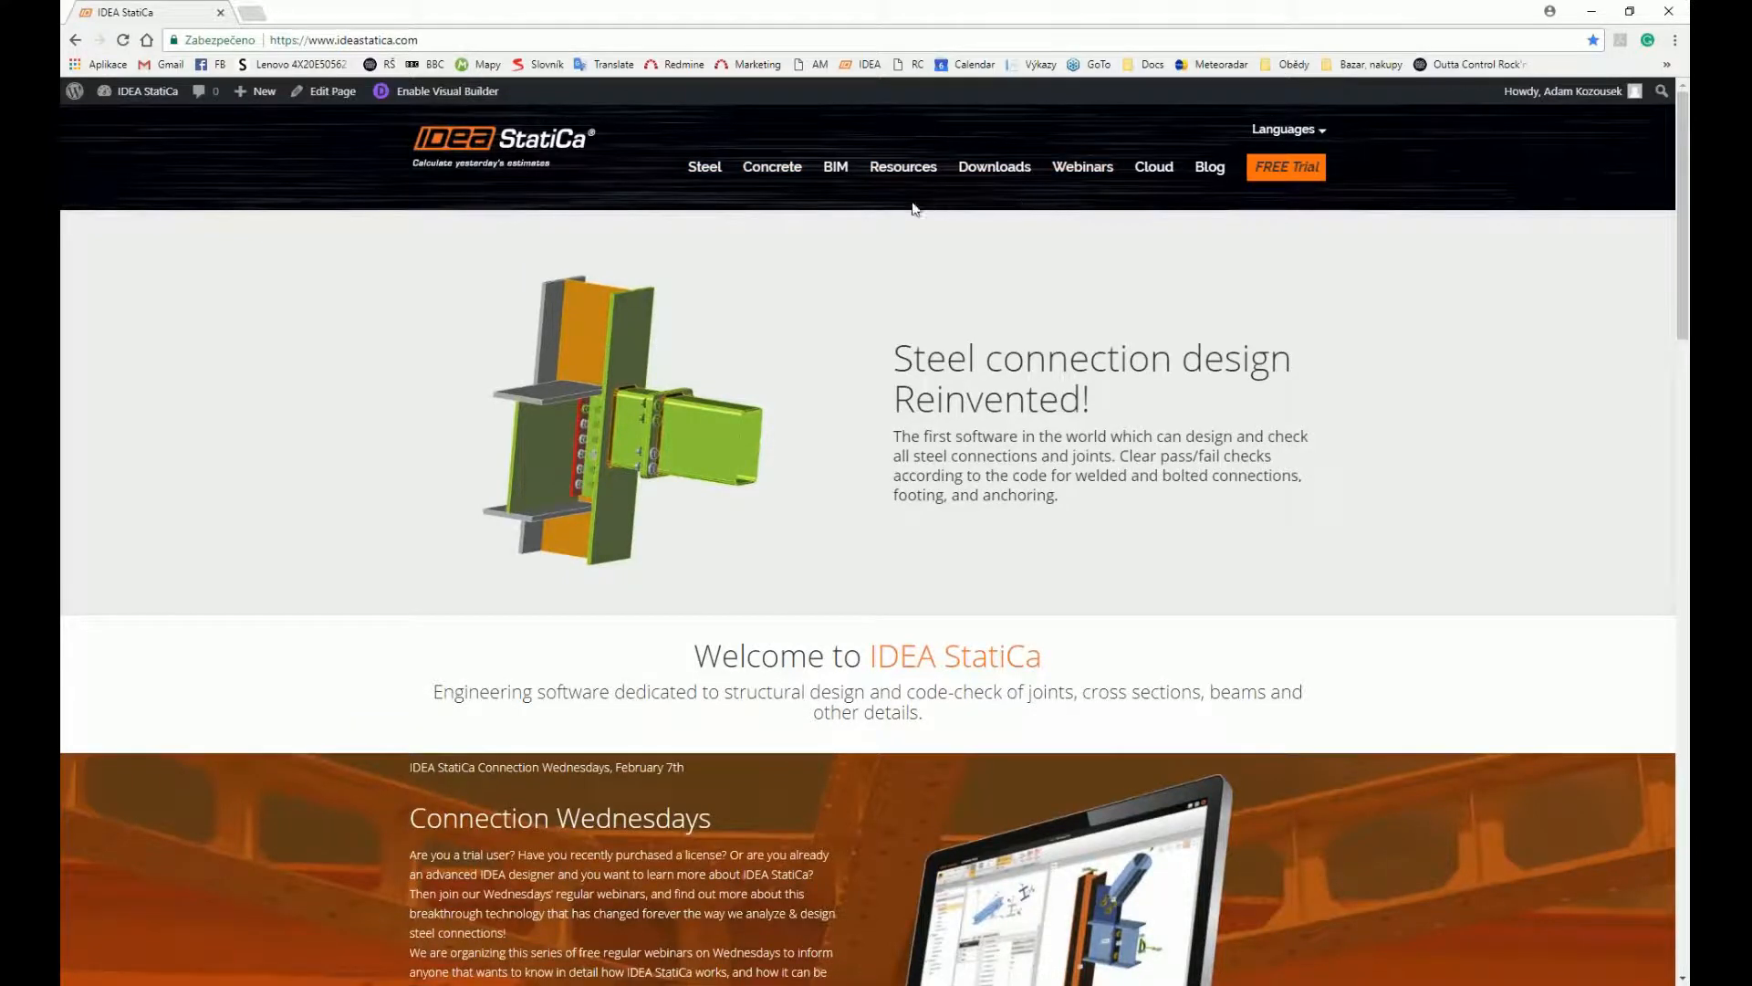
pyautogui.click(1085, 173)
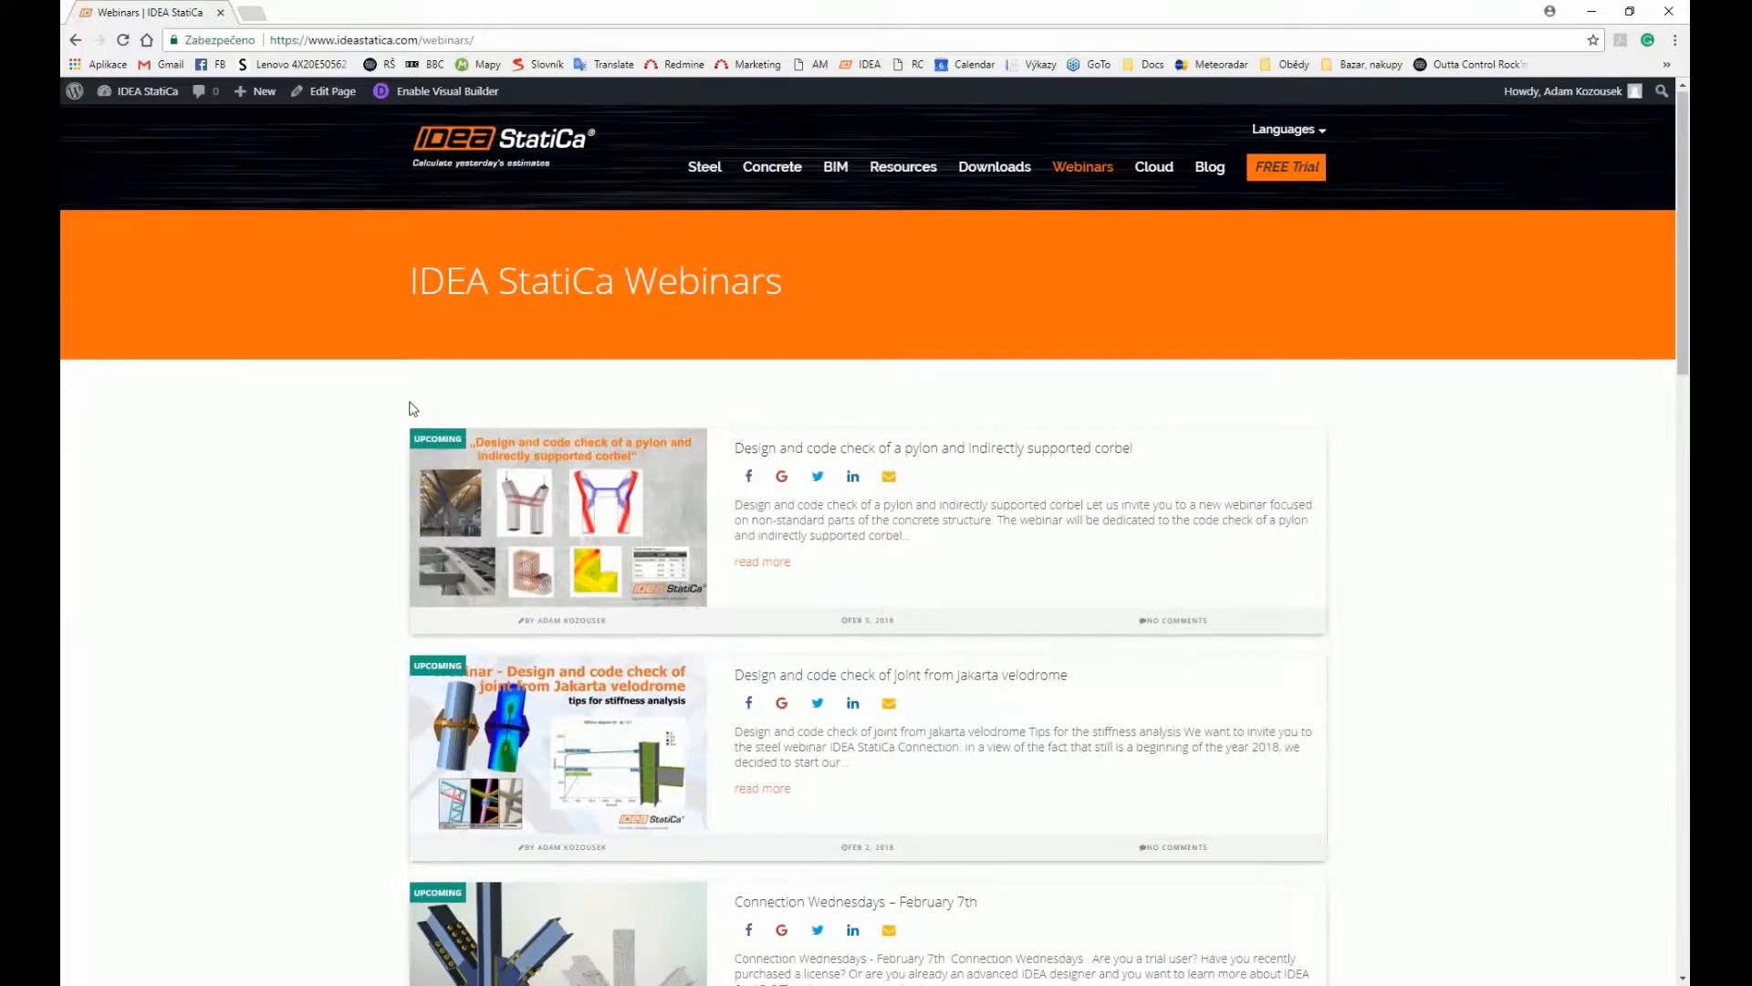
pyautogui.scroll(-1, 413, 385)
pyautogui.scroll(-4, 365, 413)
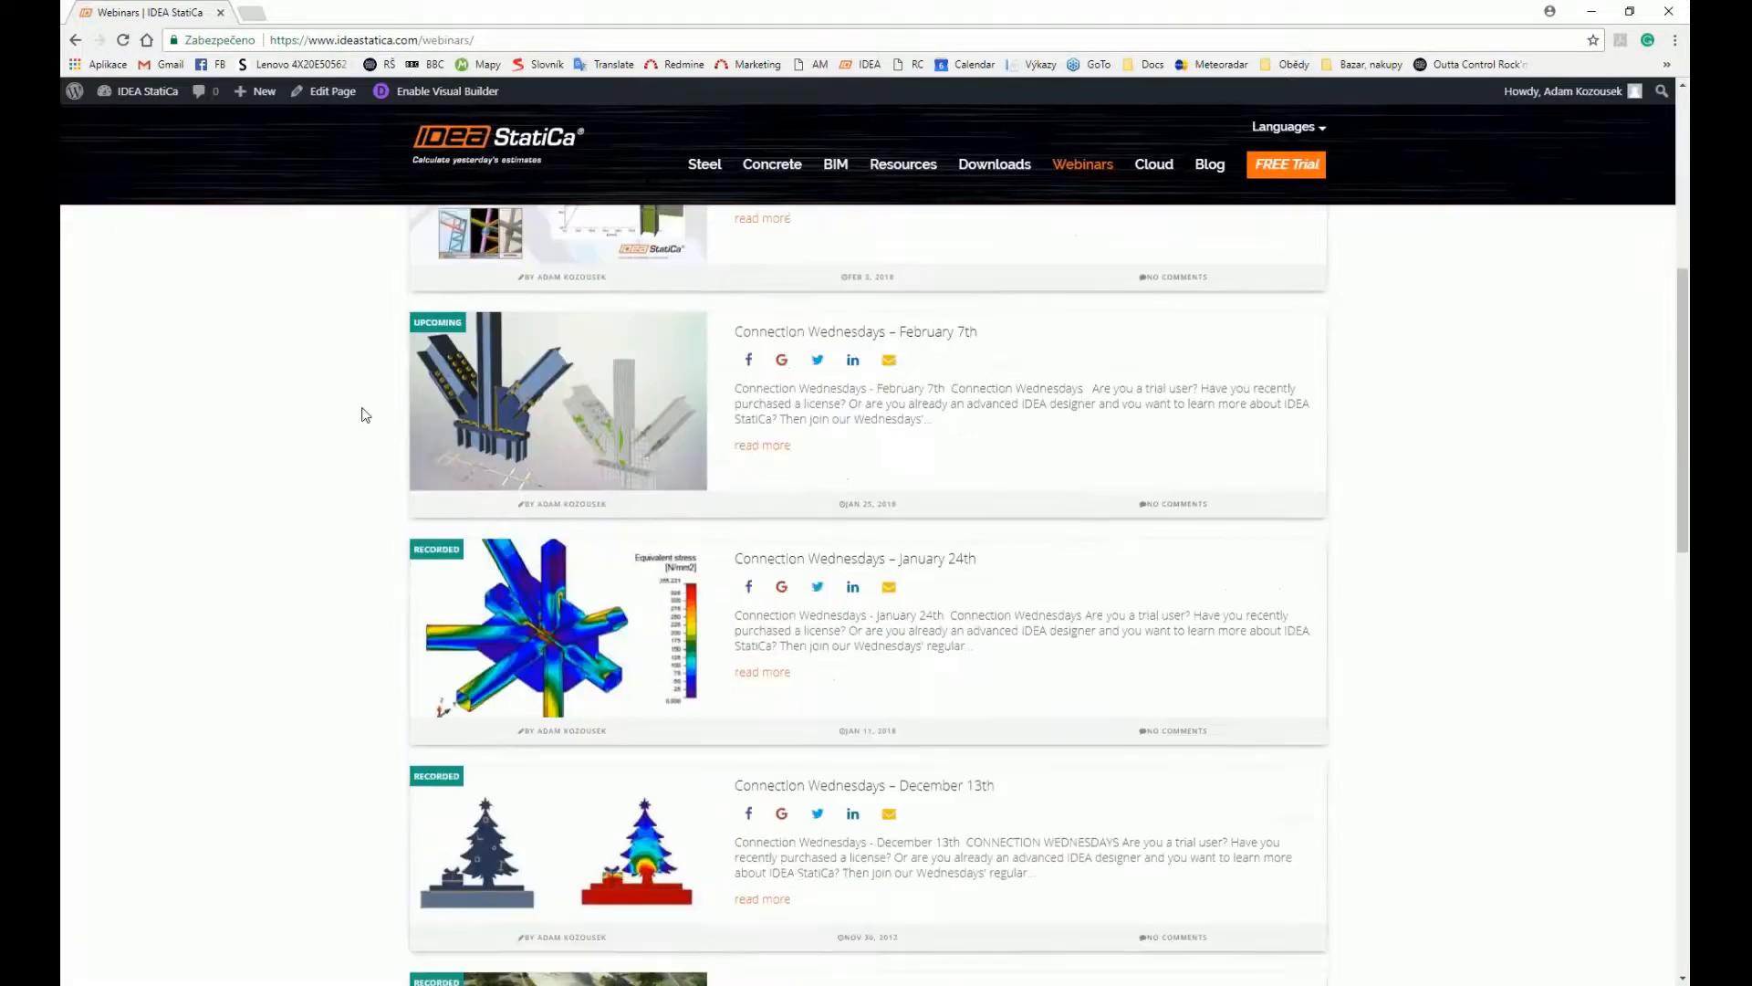
pyautogui.scroll(-4, 365, 415)
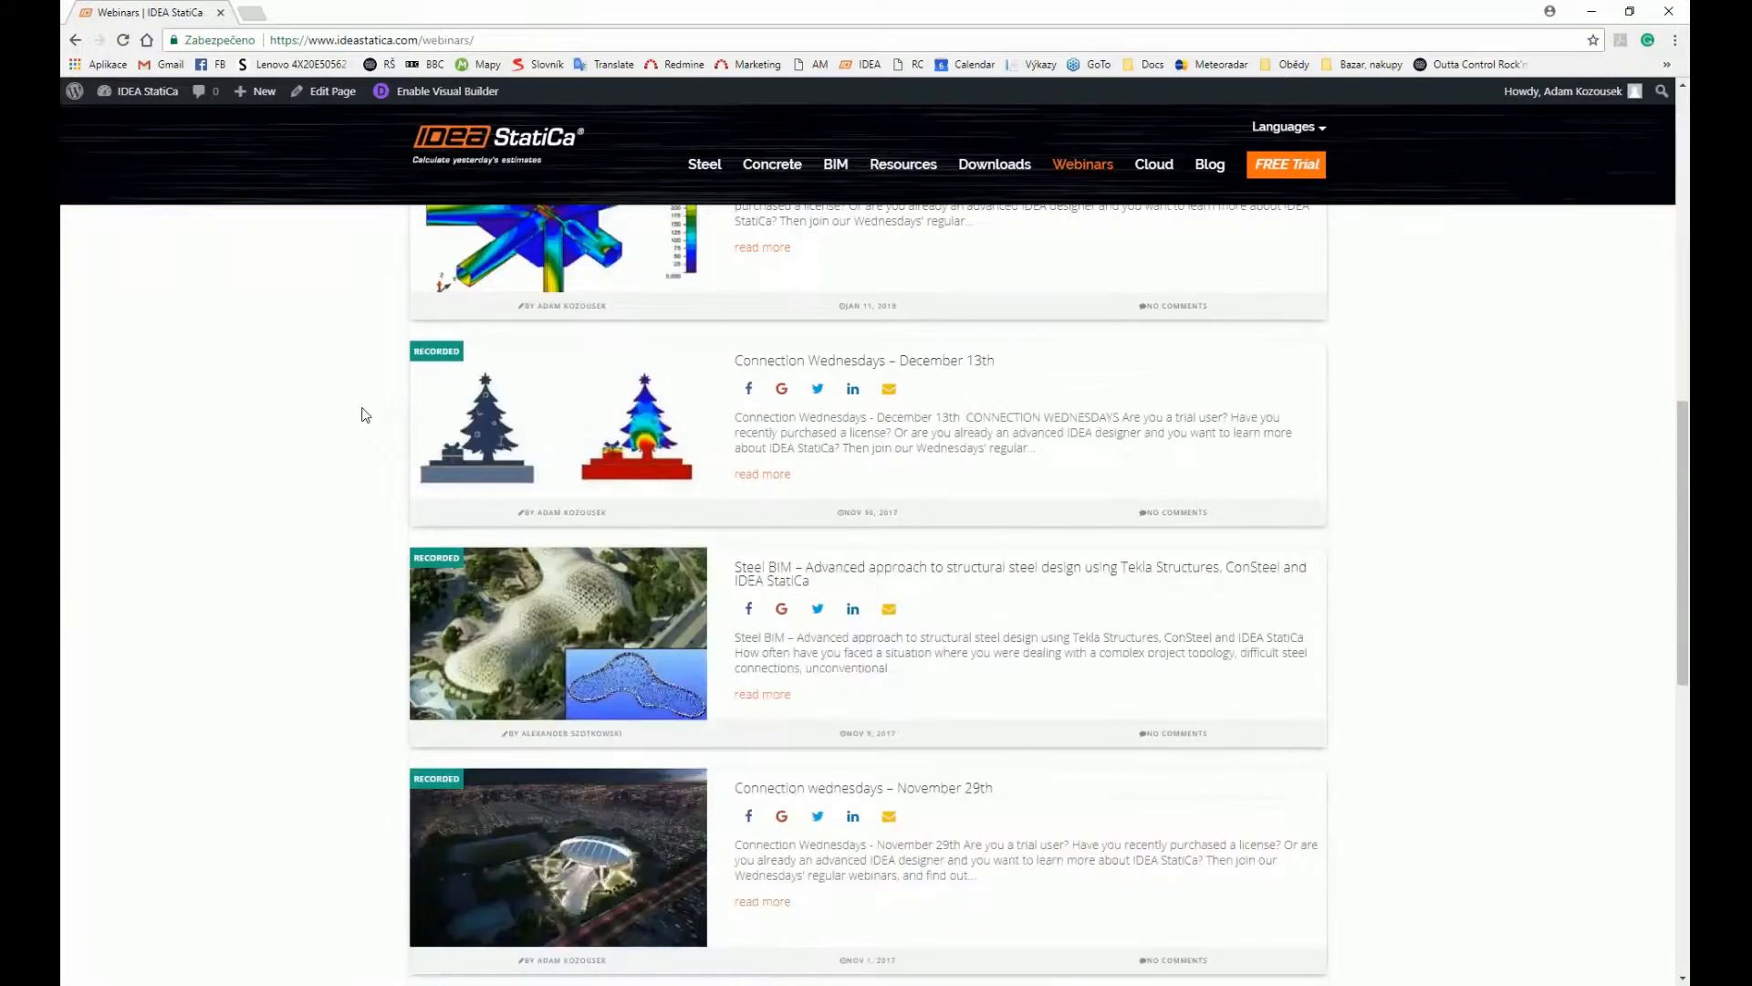
pyautogui.scroll(10, 365, 415)
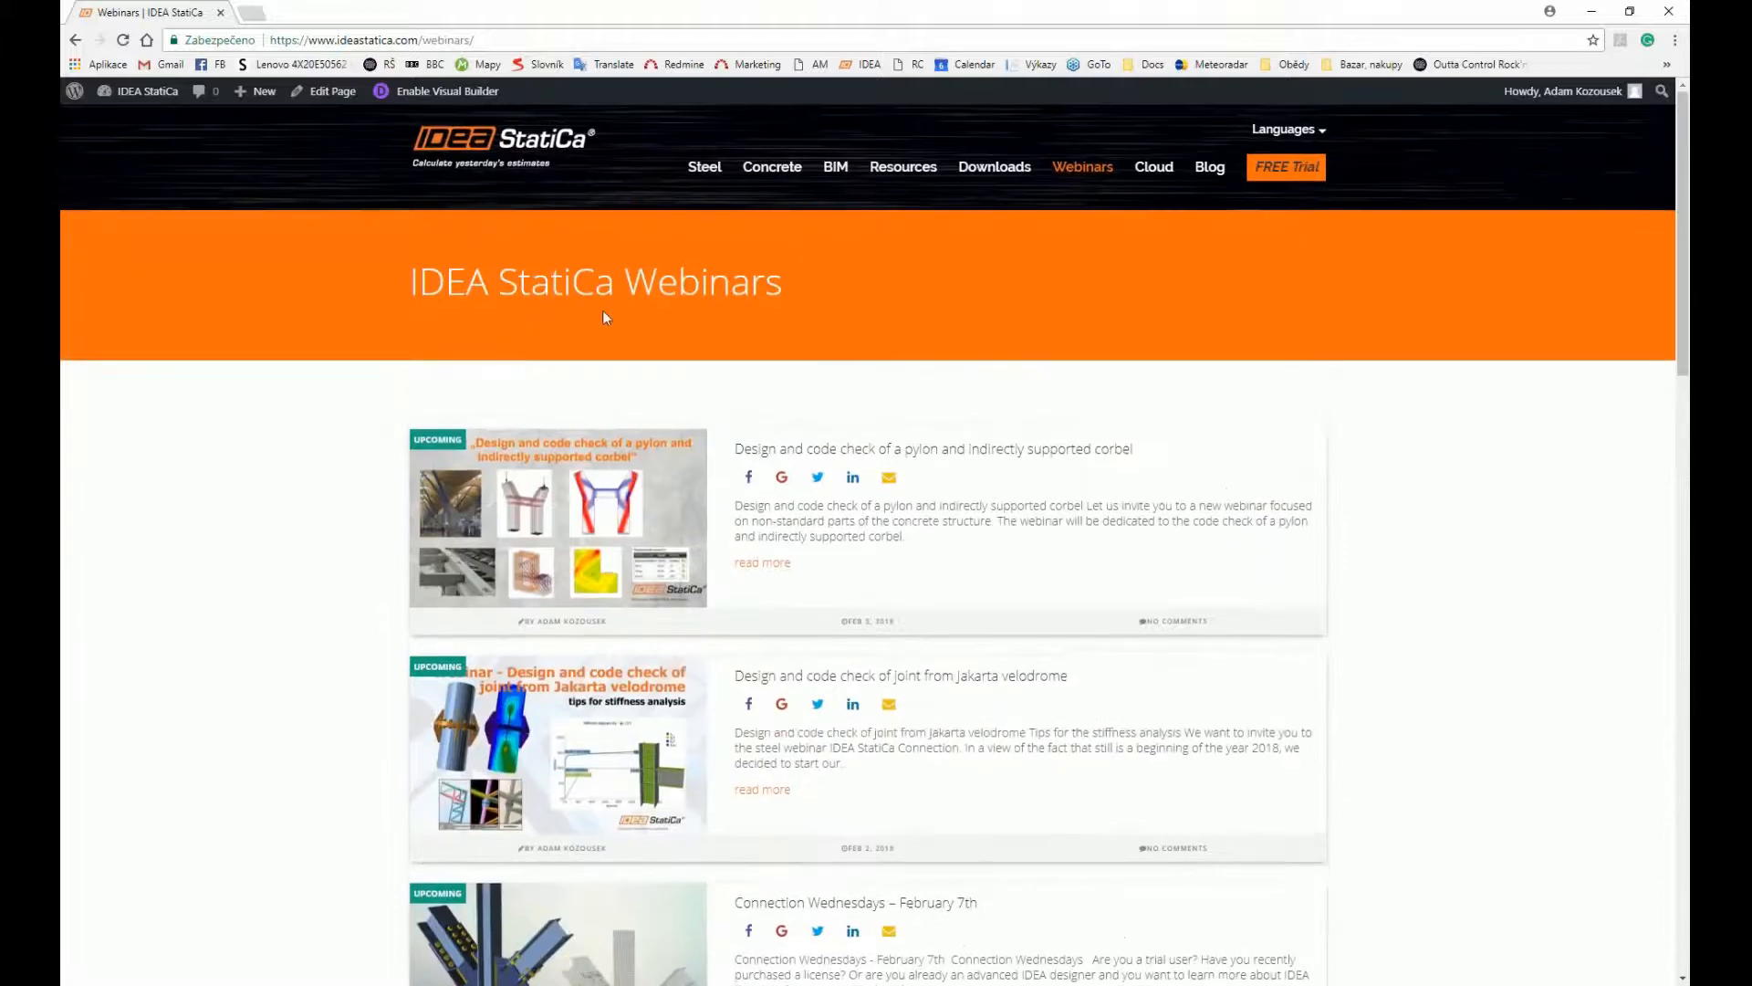
# Open the Eurocode tutorial "Footing with diagonal" in the website's Steel resource center
pyautogui.click(913, 171)
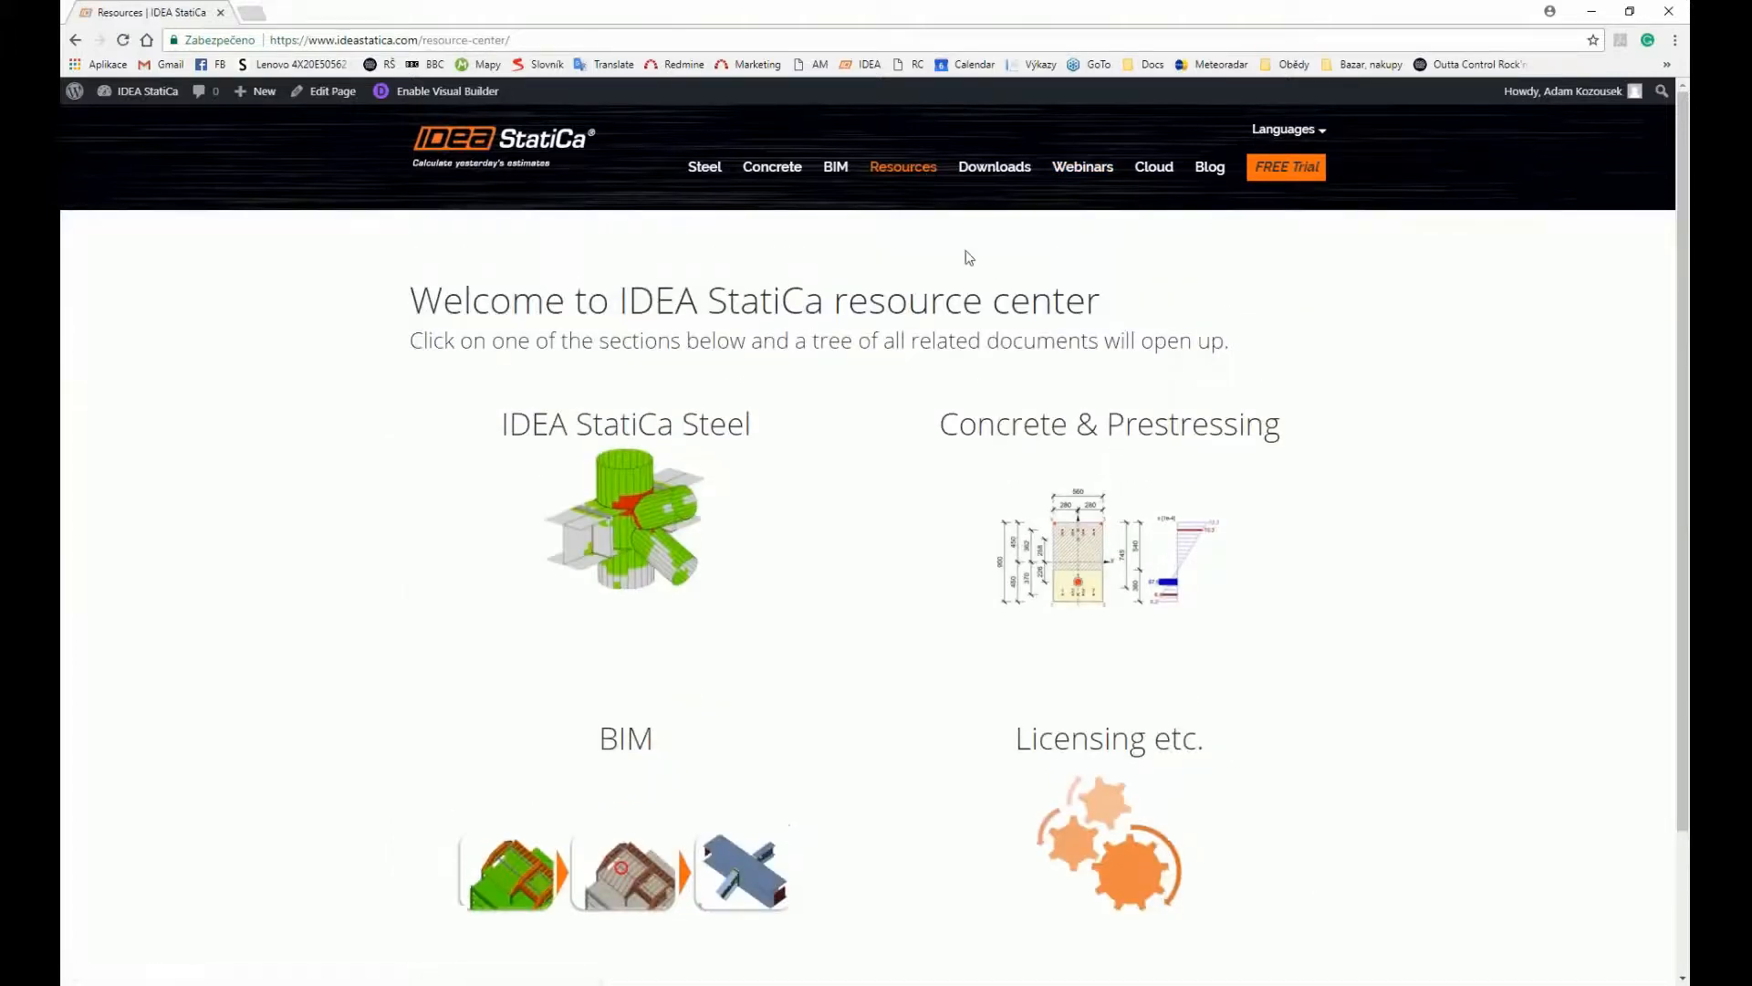
pyautogui.click(630, 481)
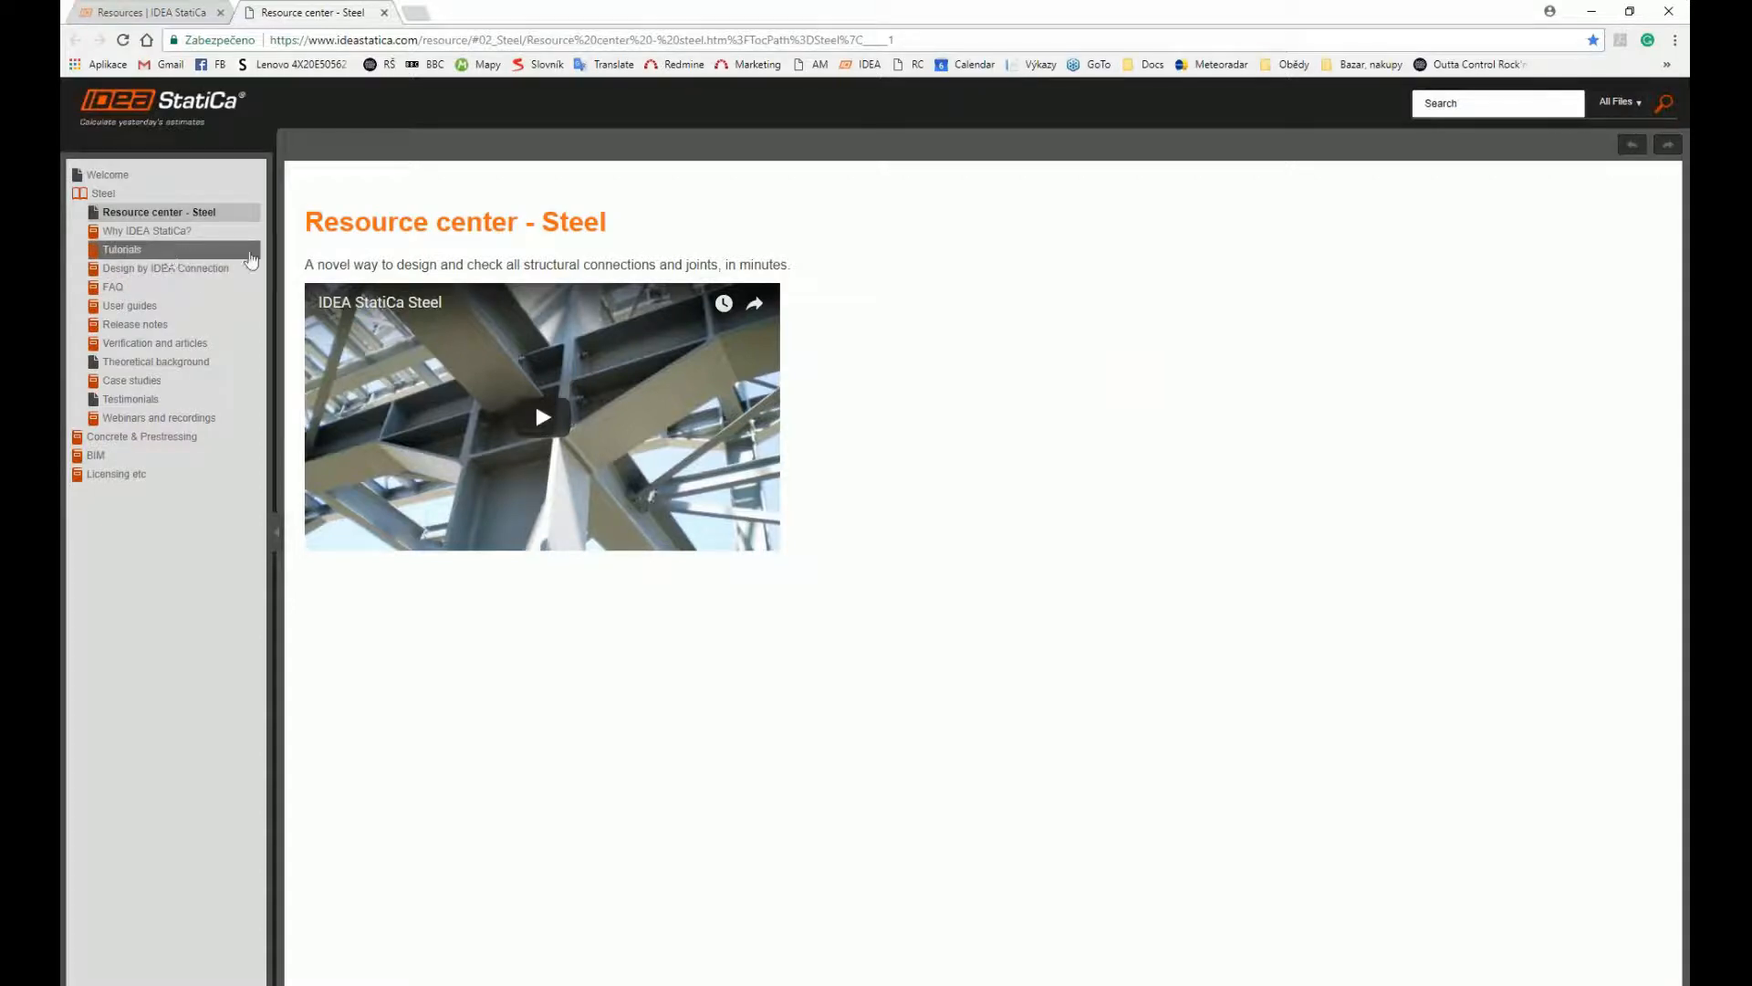
pyautogui.click(139, 251)
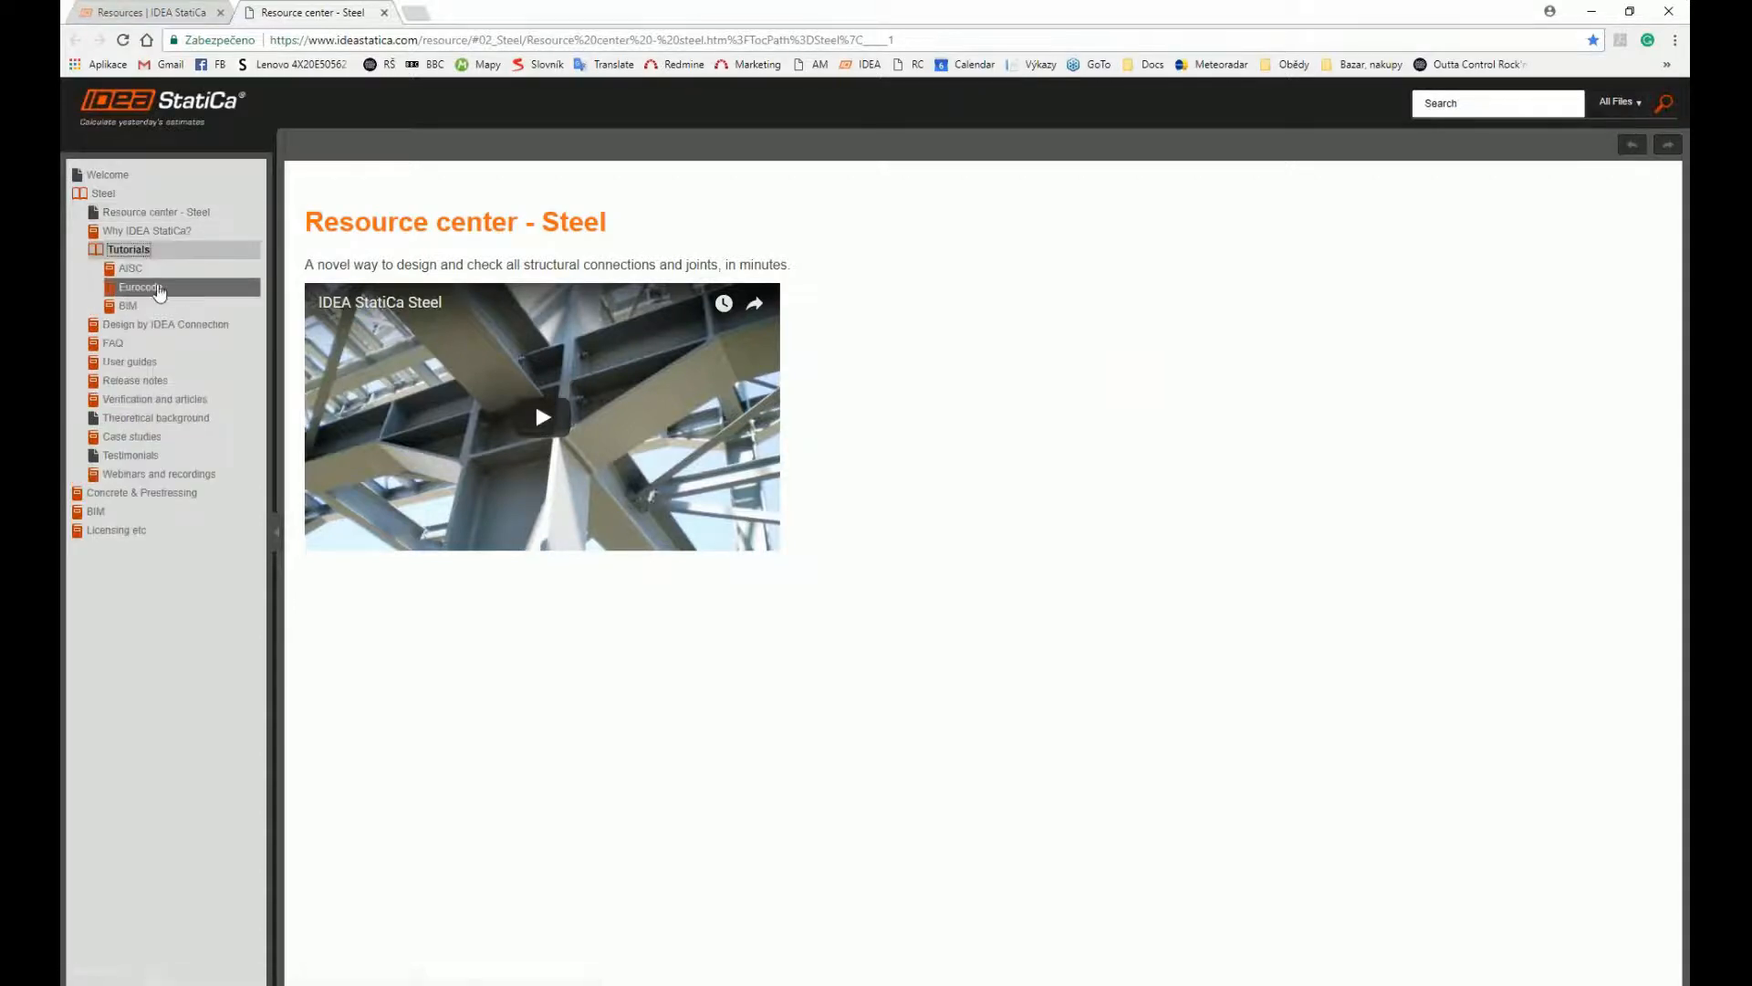
pyautogui.click(154, 289)
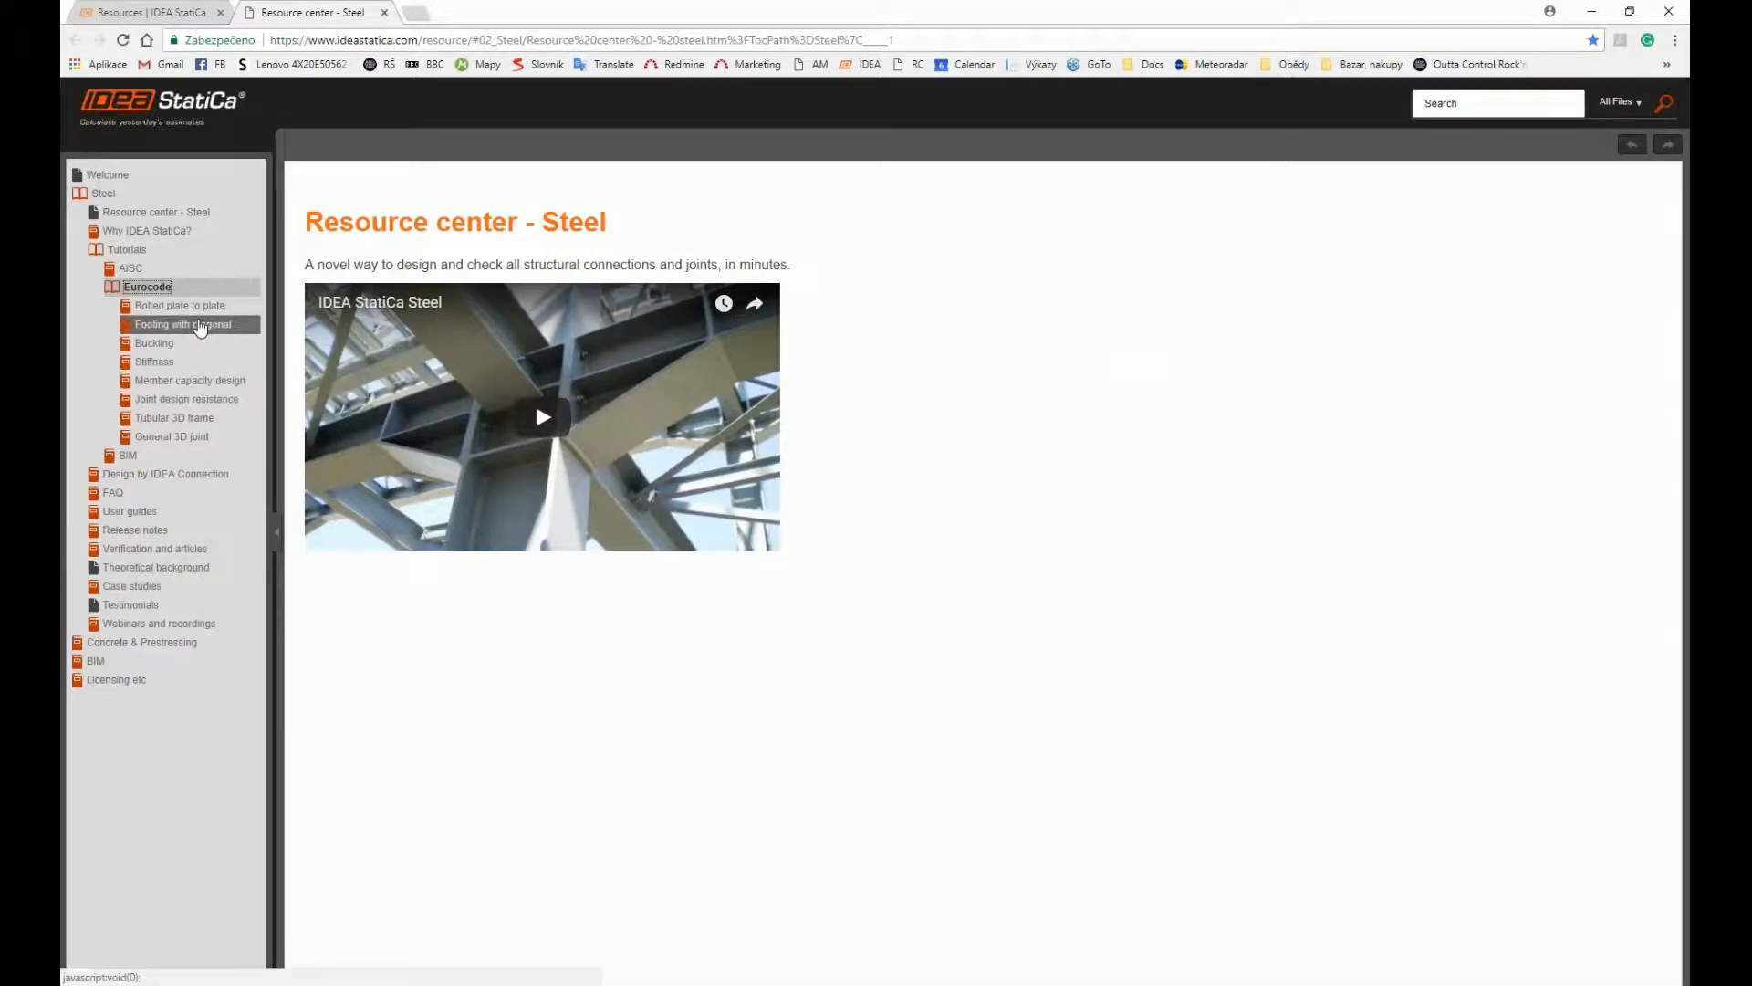
pyautogui.click(201, 325)
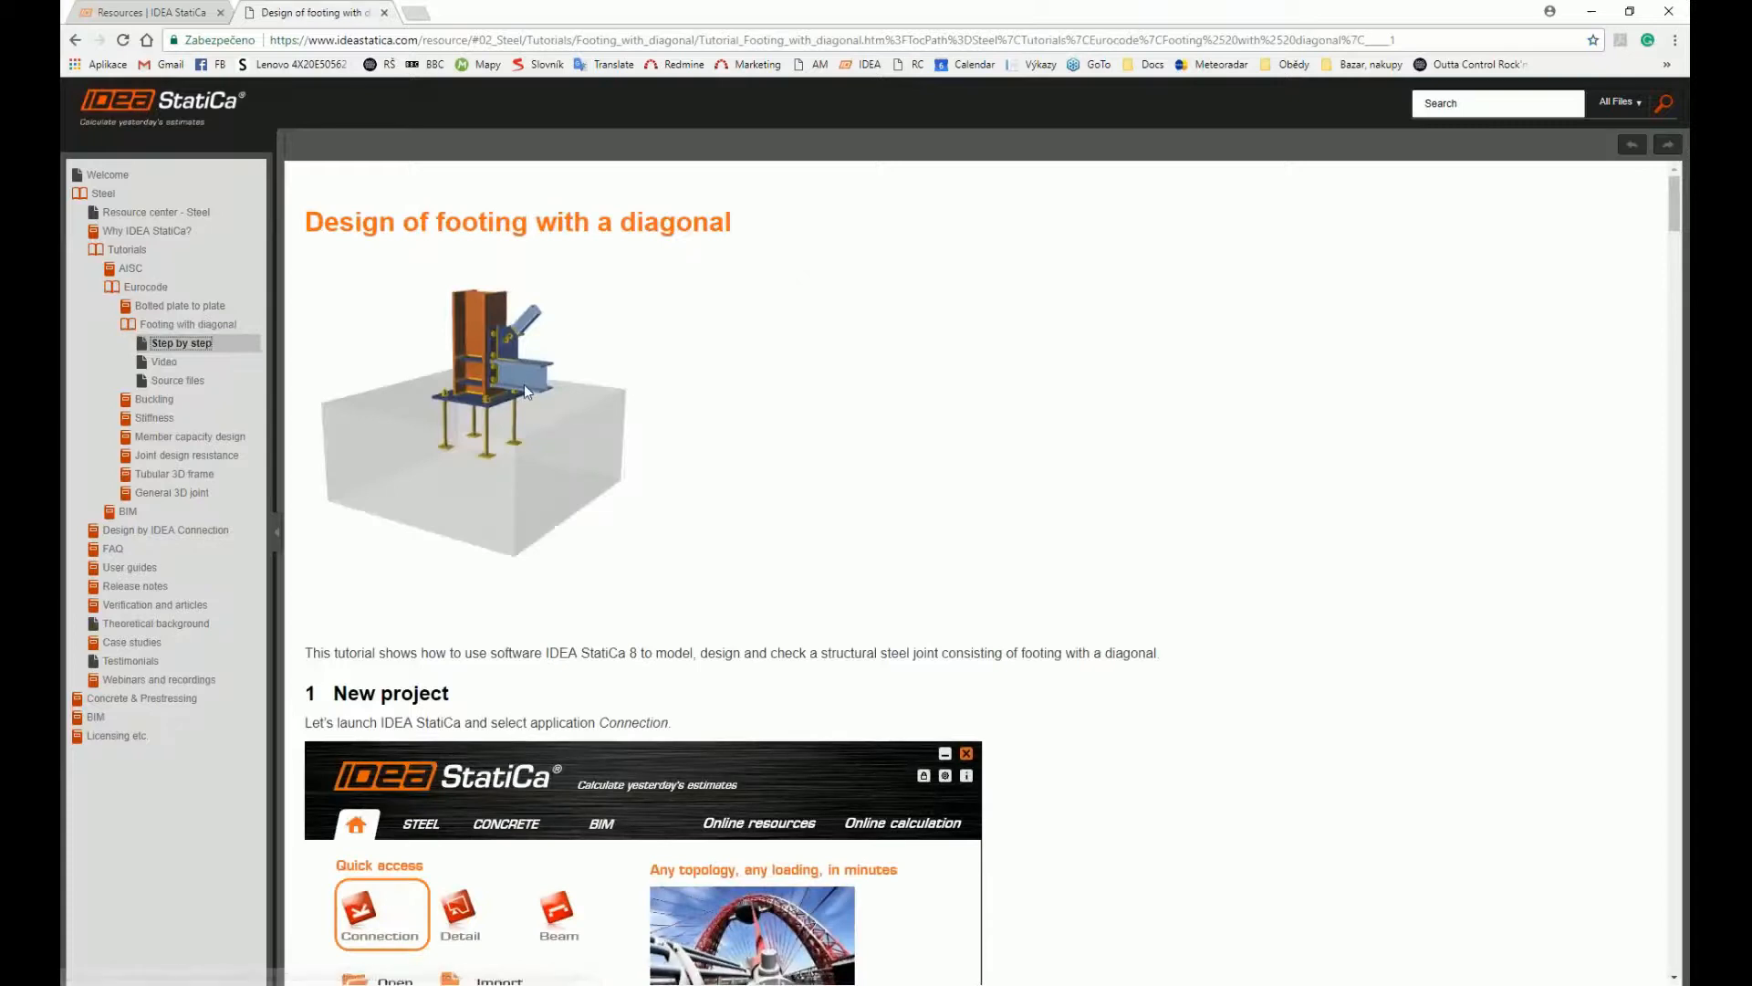
# Skim the step-by-step footing tutorial and open its page of source files
pyautogui.scroll(-15, 547, 420)
pyautogui.scroll(-20, 548, 420)
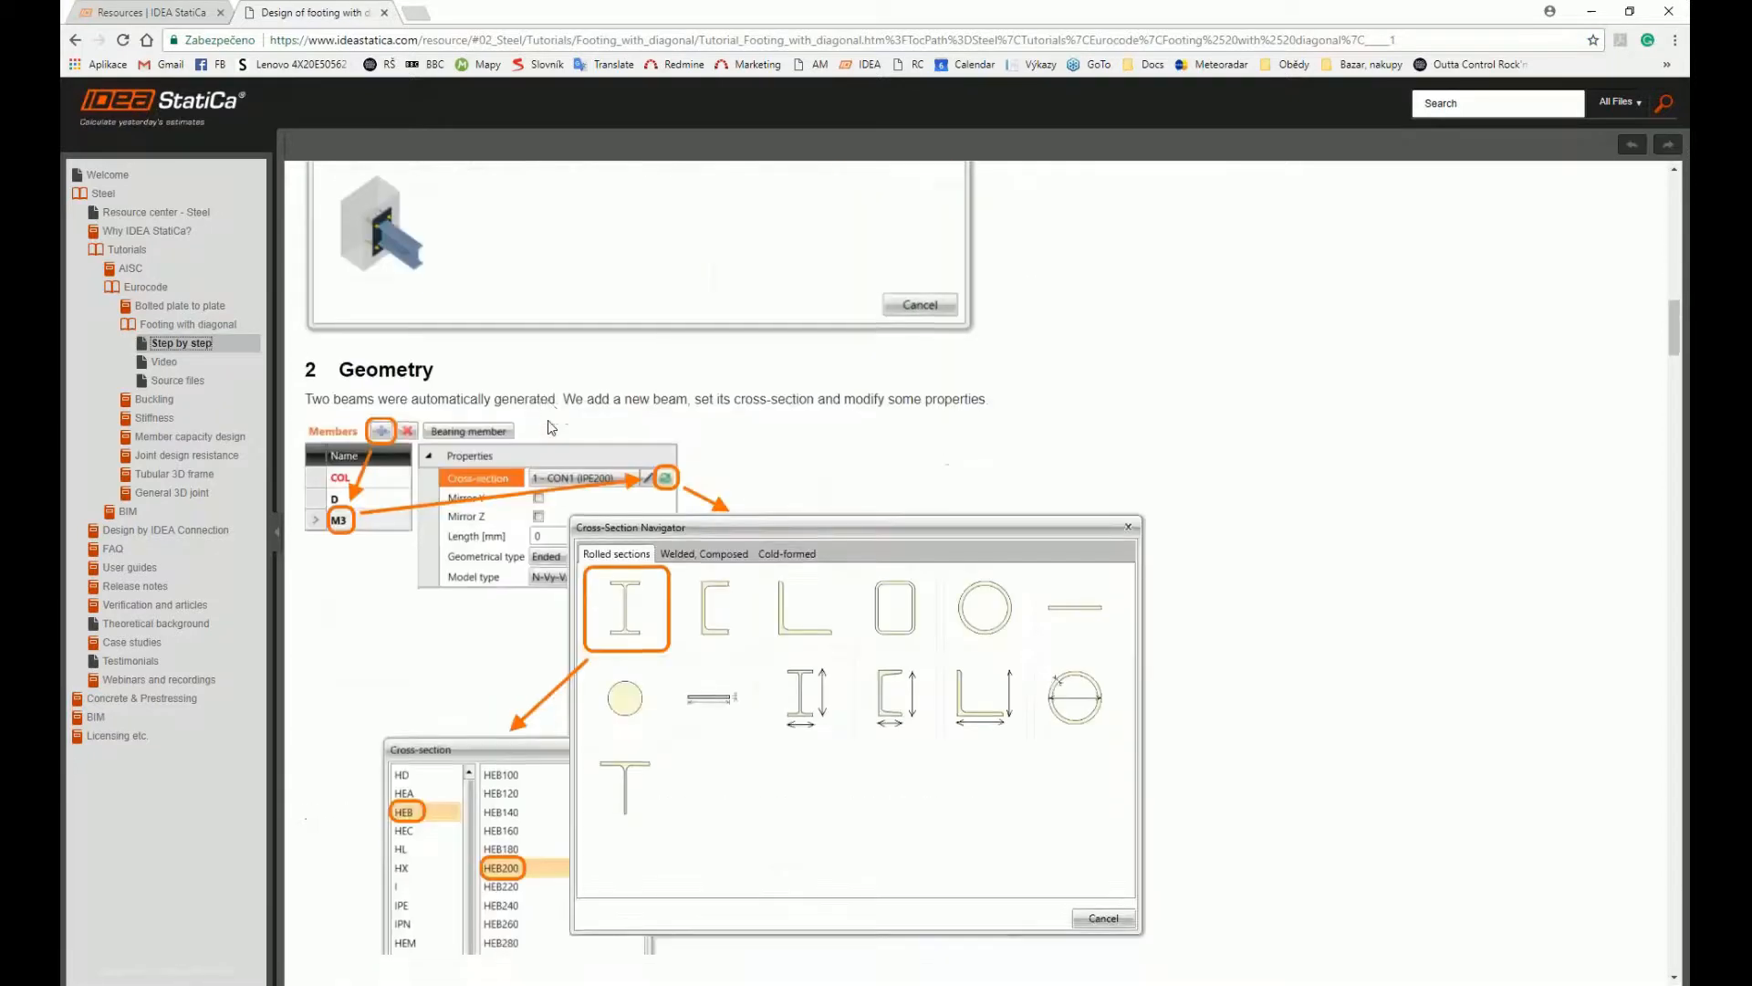
pyautogui.scroll(-5, 551, 427)
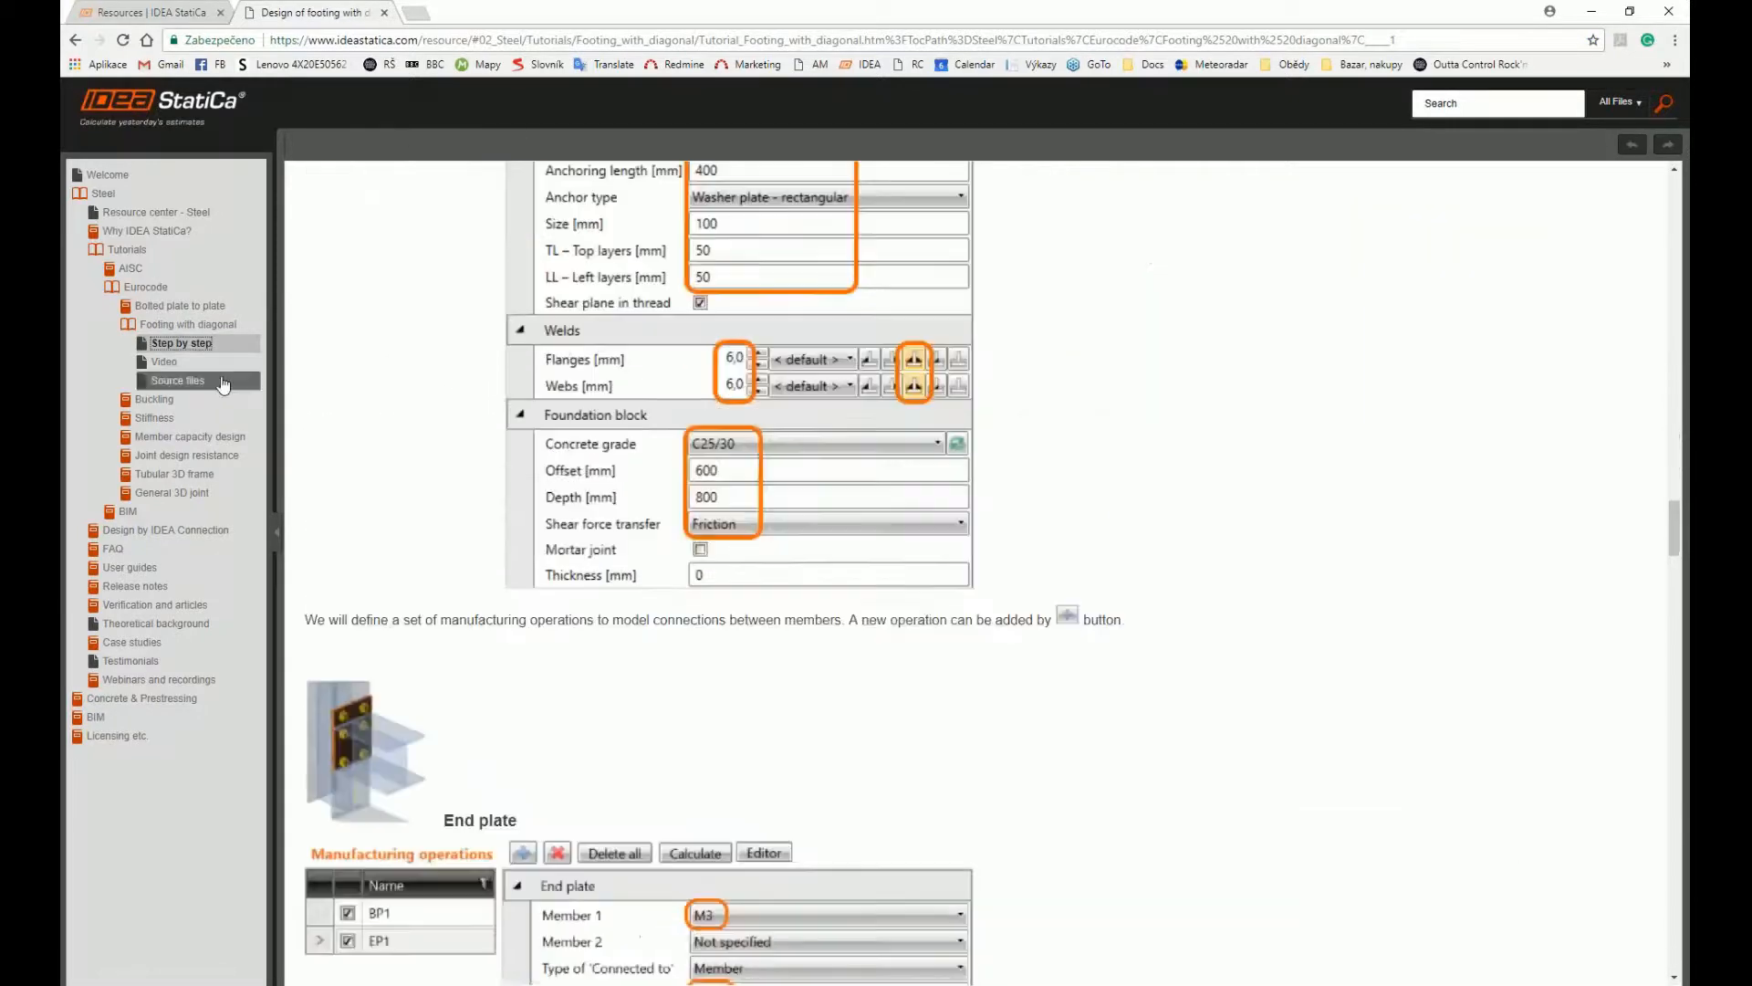
pyautogui.click(179, 380)
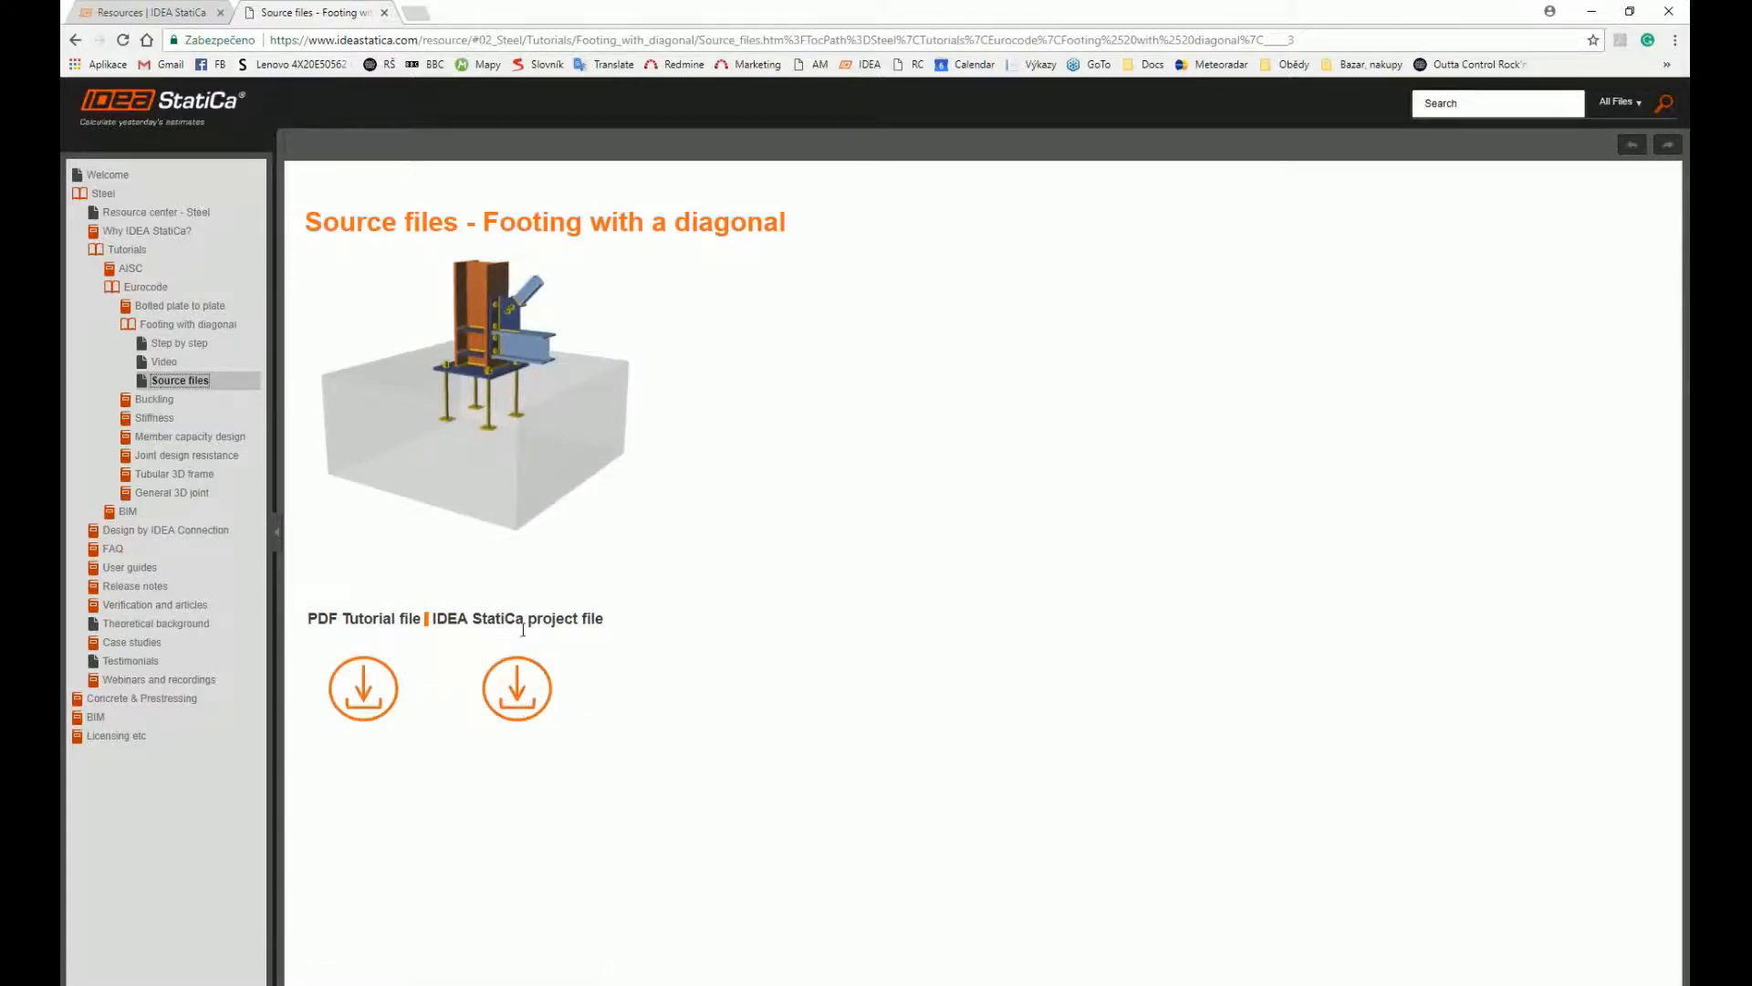
# Open the Revit link tutorial among the BIM tutorials and skim its step-by-step guide
pyautogui.click(137, 325)
pyautogui.click(132, 454)
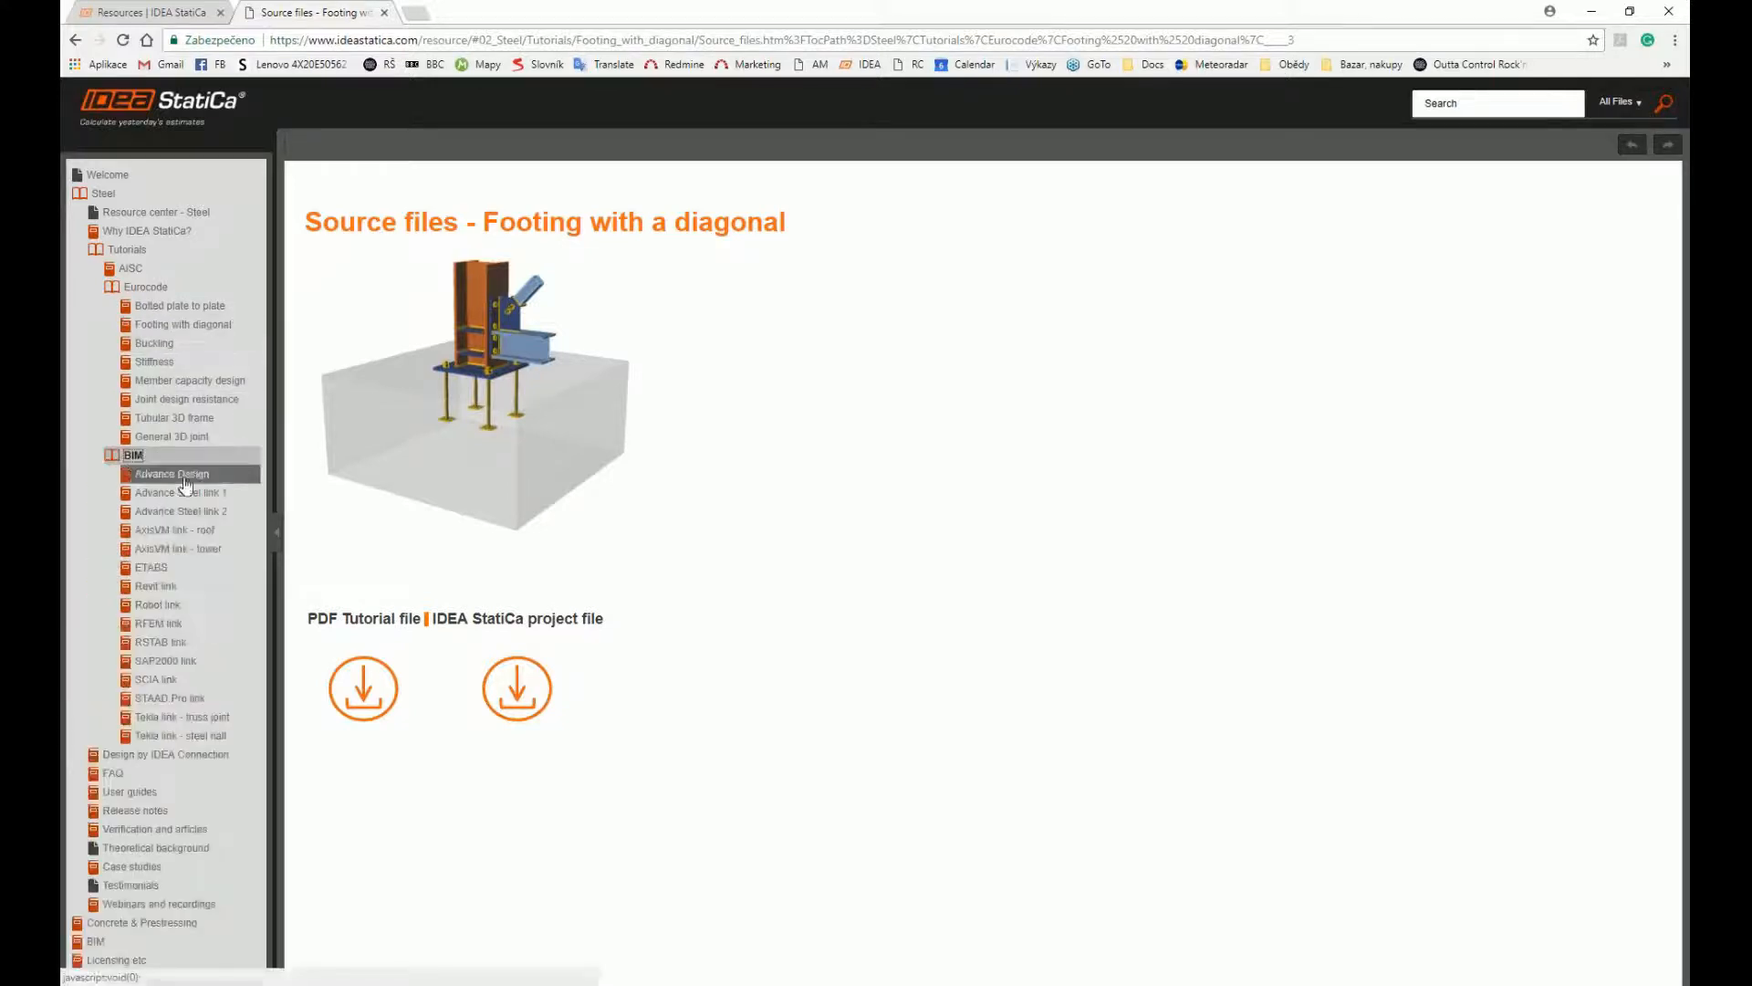
pyautogui.click(151, 586)
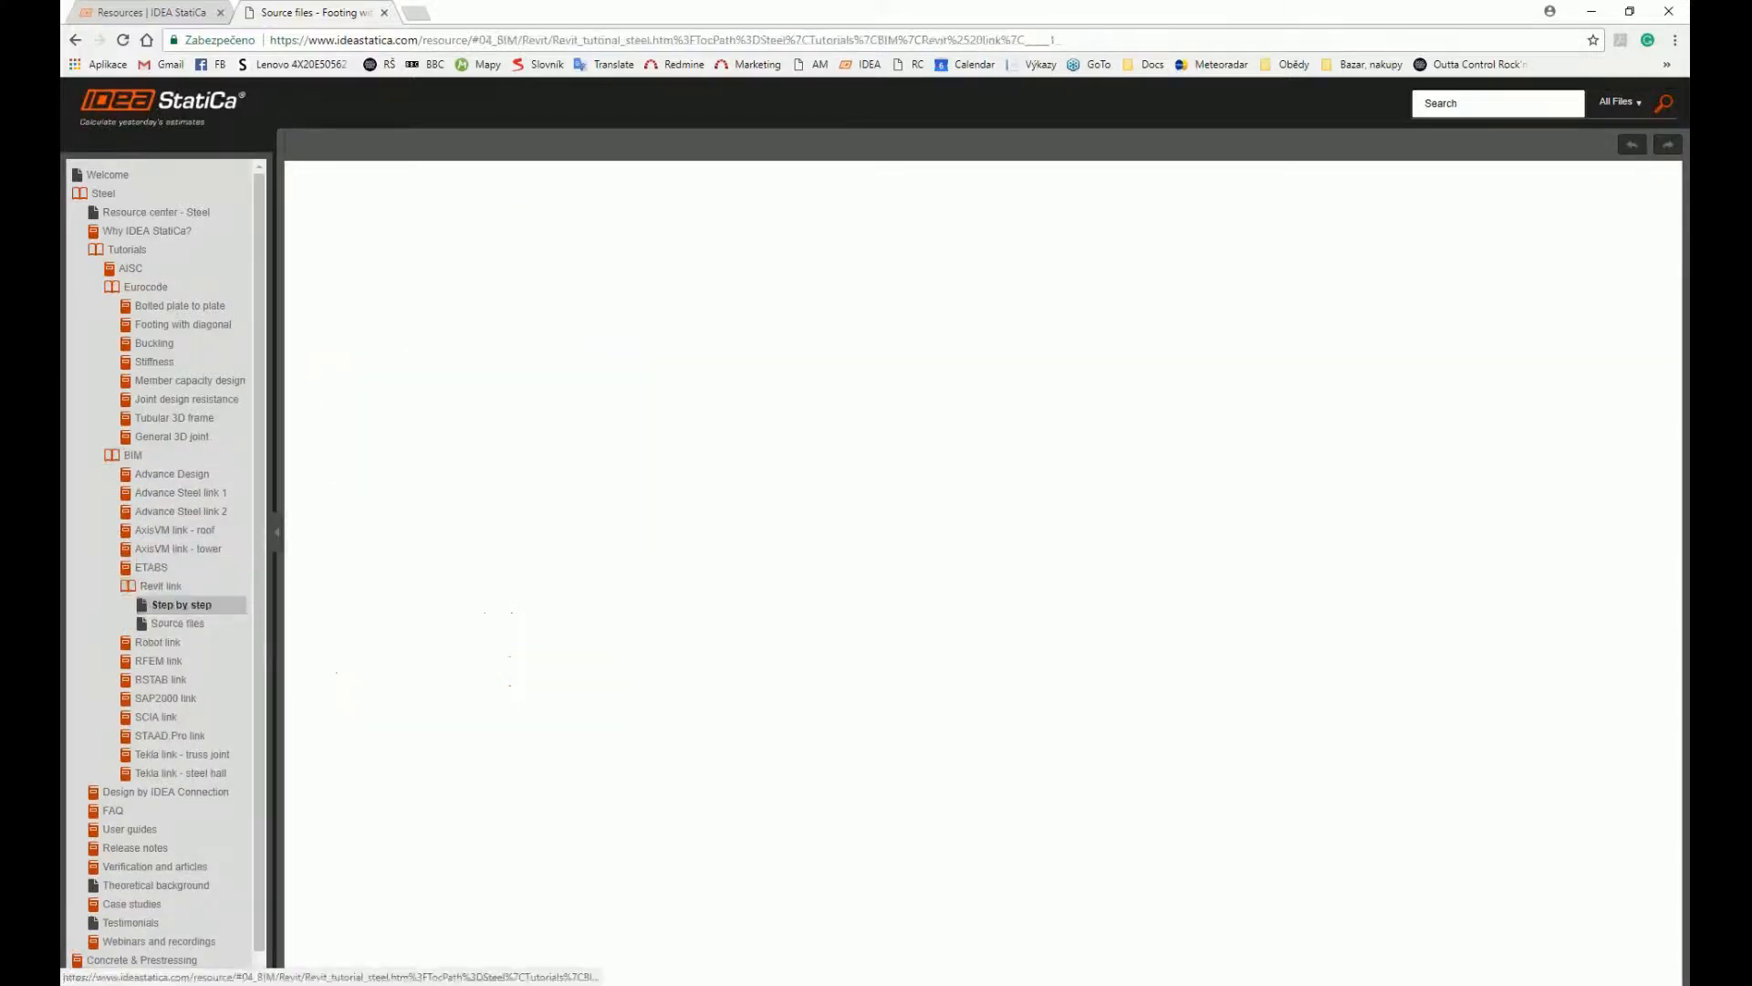
pyautogui.scroll(-20, 543, 567)
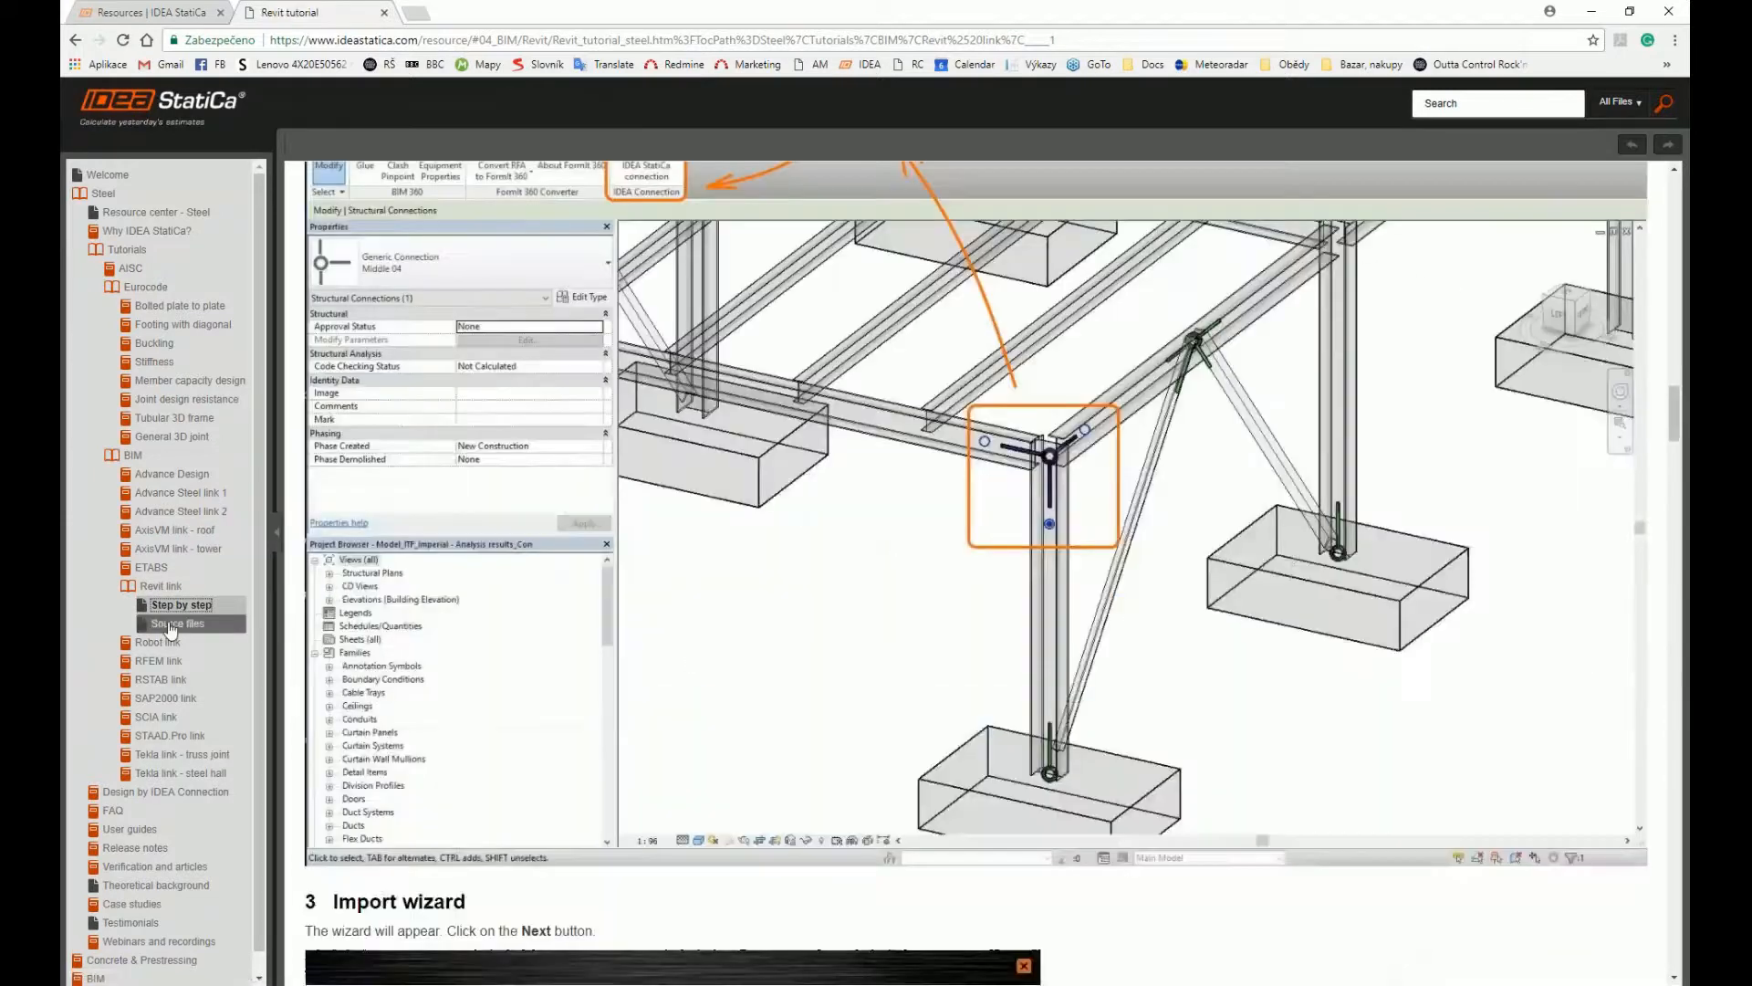
# View the Revit link tutorial's source files, and open the Customer projects gallery under Design by IDEA Connection
pyautogui.click(170, 626)
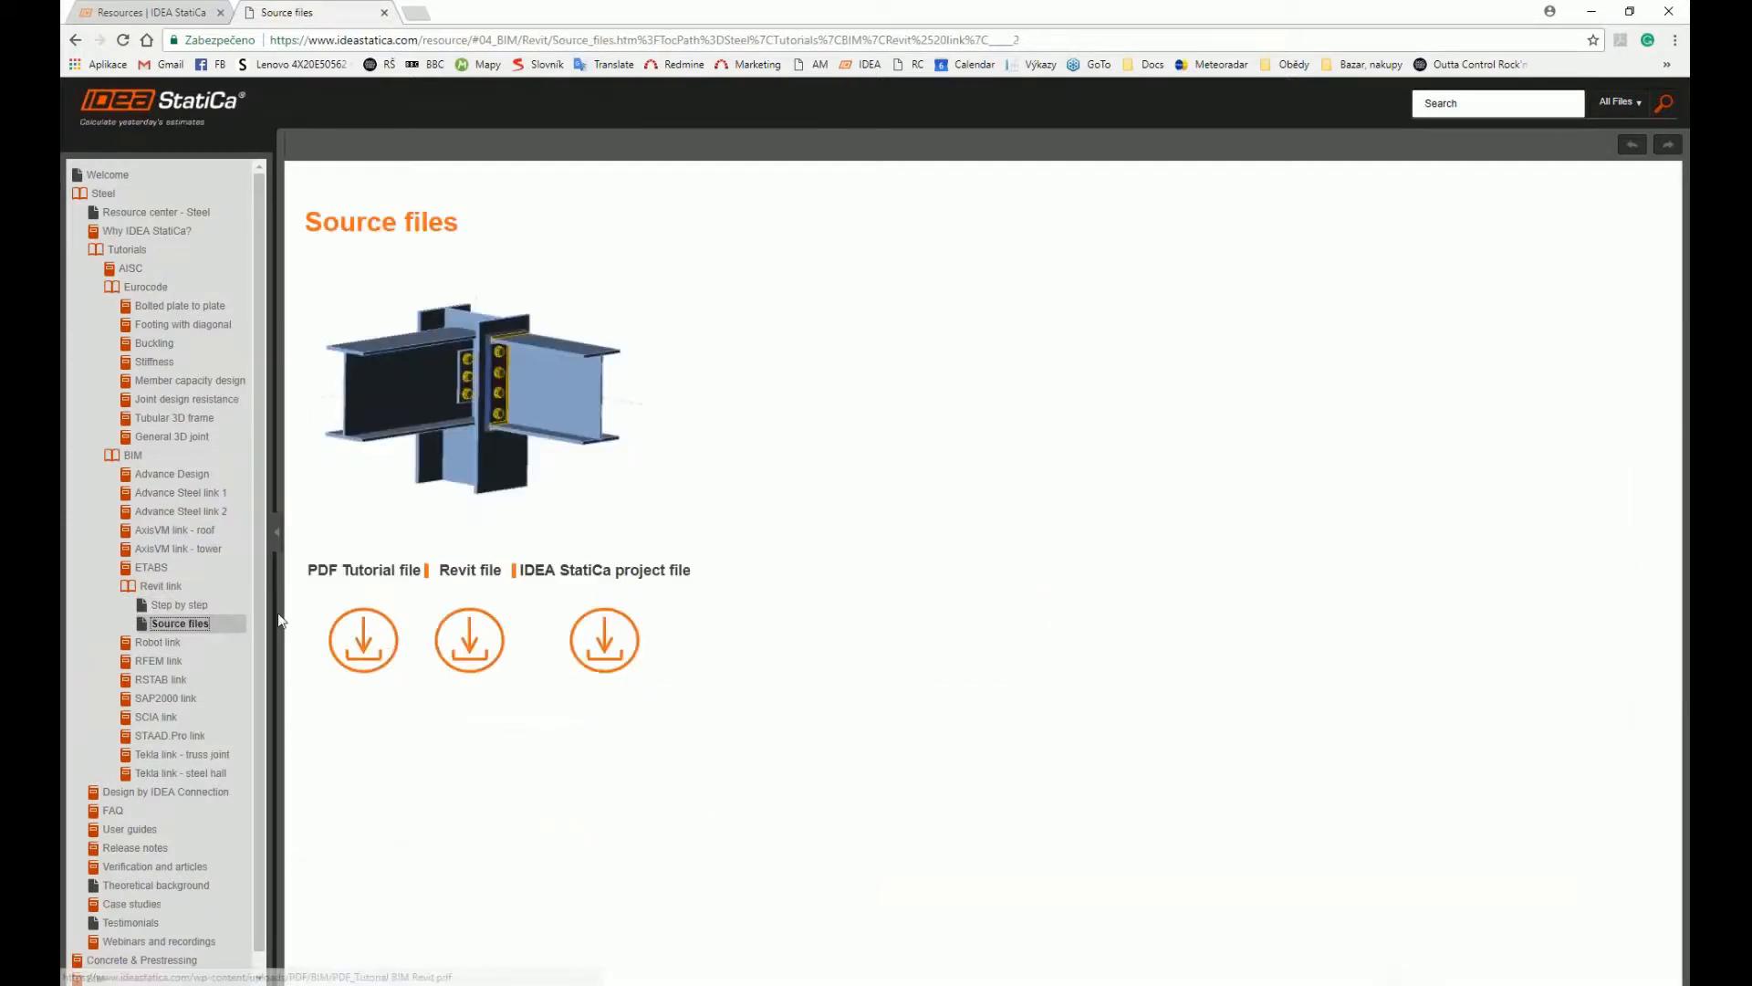
pyautogui.click(113, 289)
pyautogui.click(124, 249)
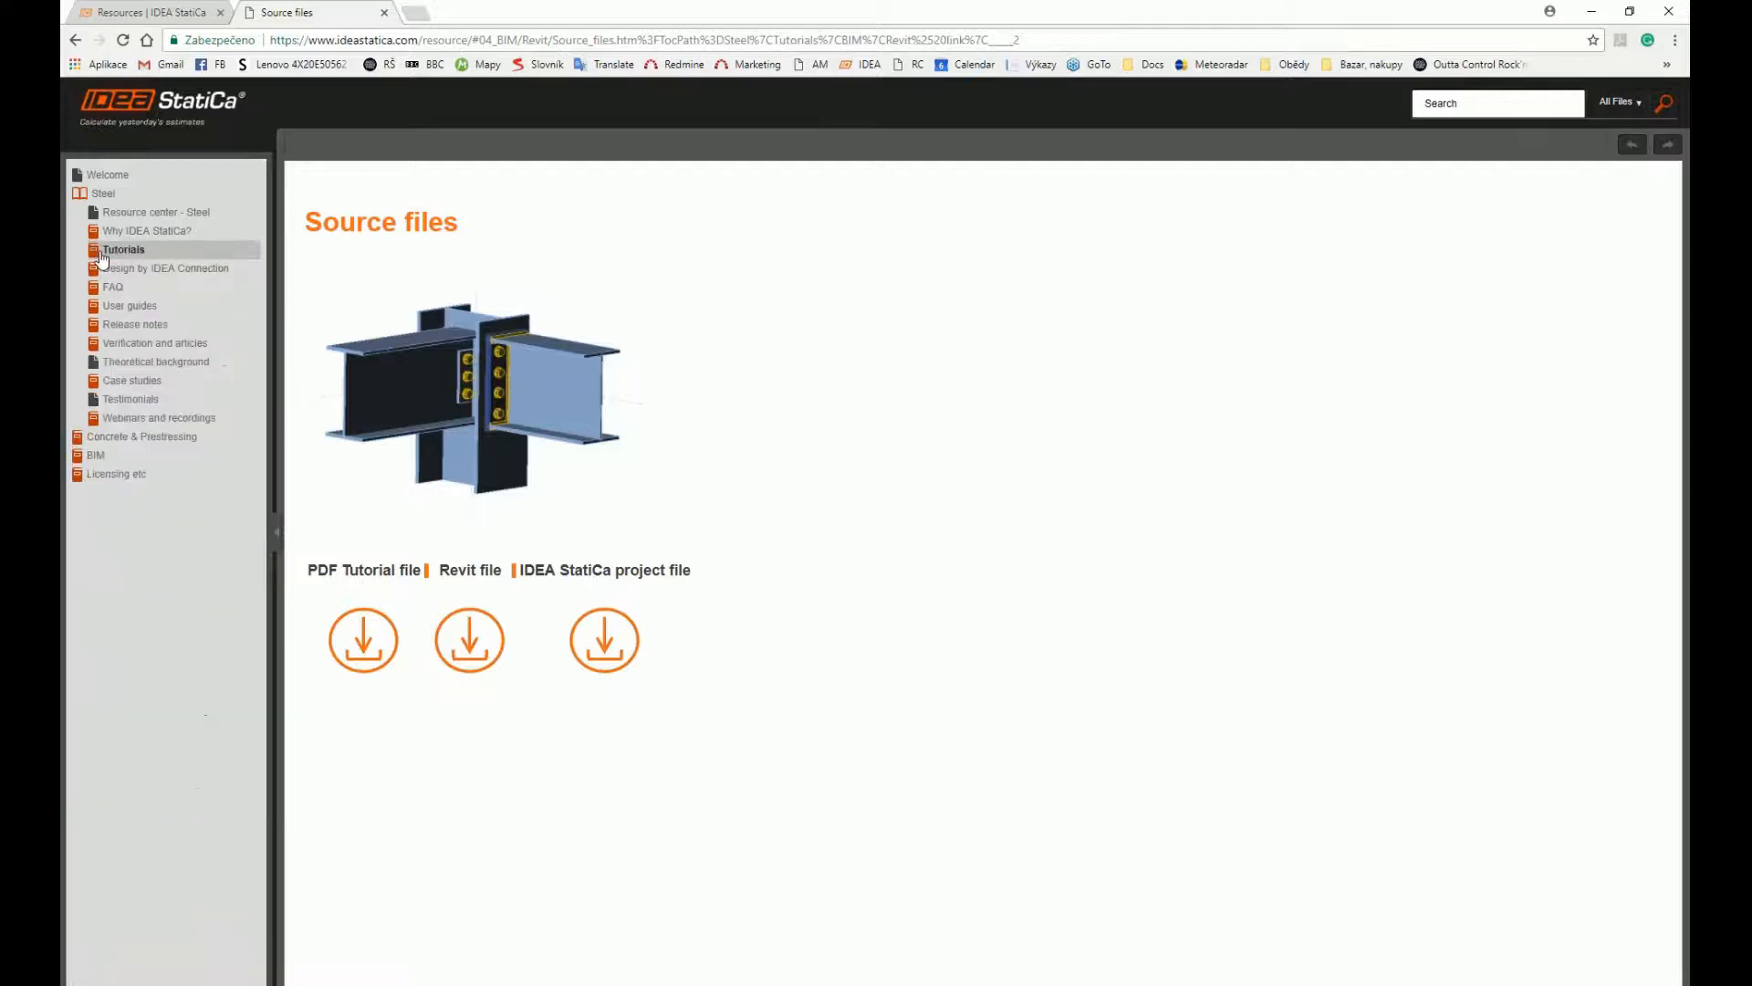
pyautogui.click(169, 268)
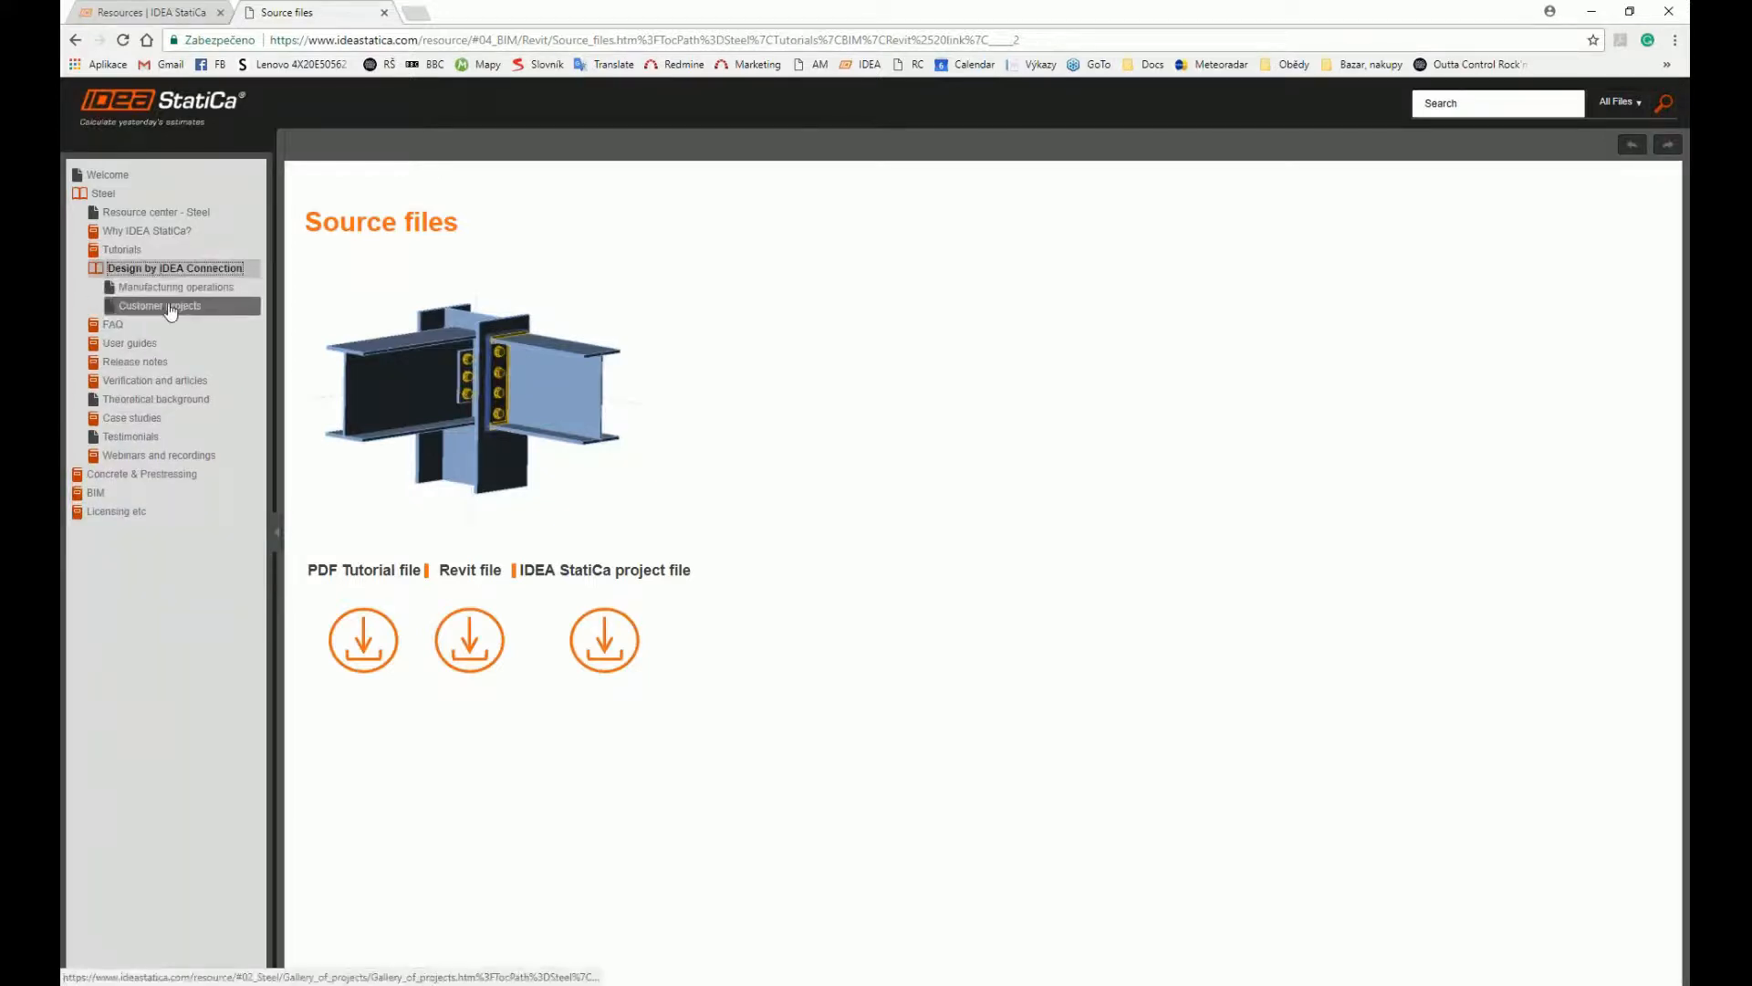
pyautogui.click(169, 308)
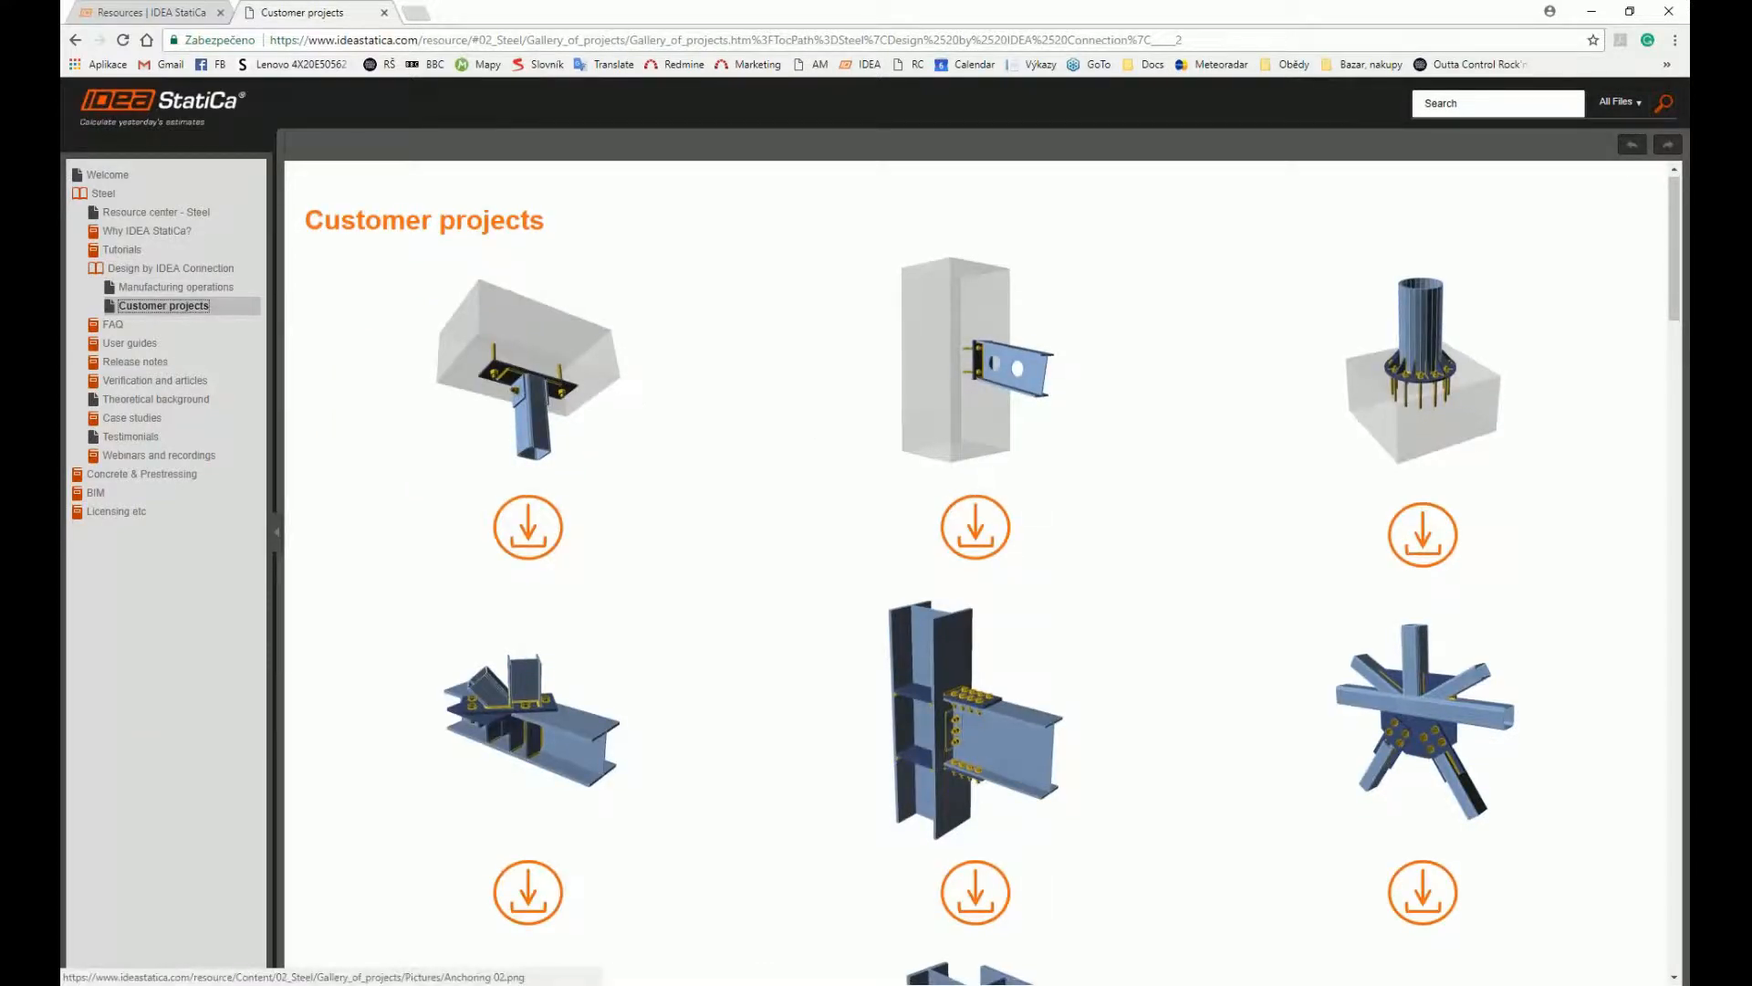
# Browse the connection models offered in the Customer projects gallery
pyautogui.scroll(-2, 913, 476)
pyautogui.scroll(-3, 892, 475)
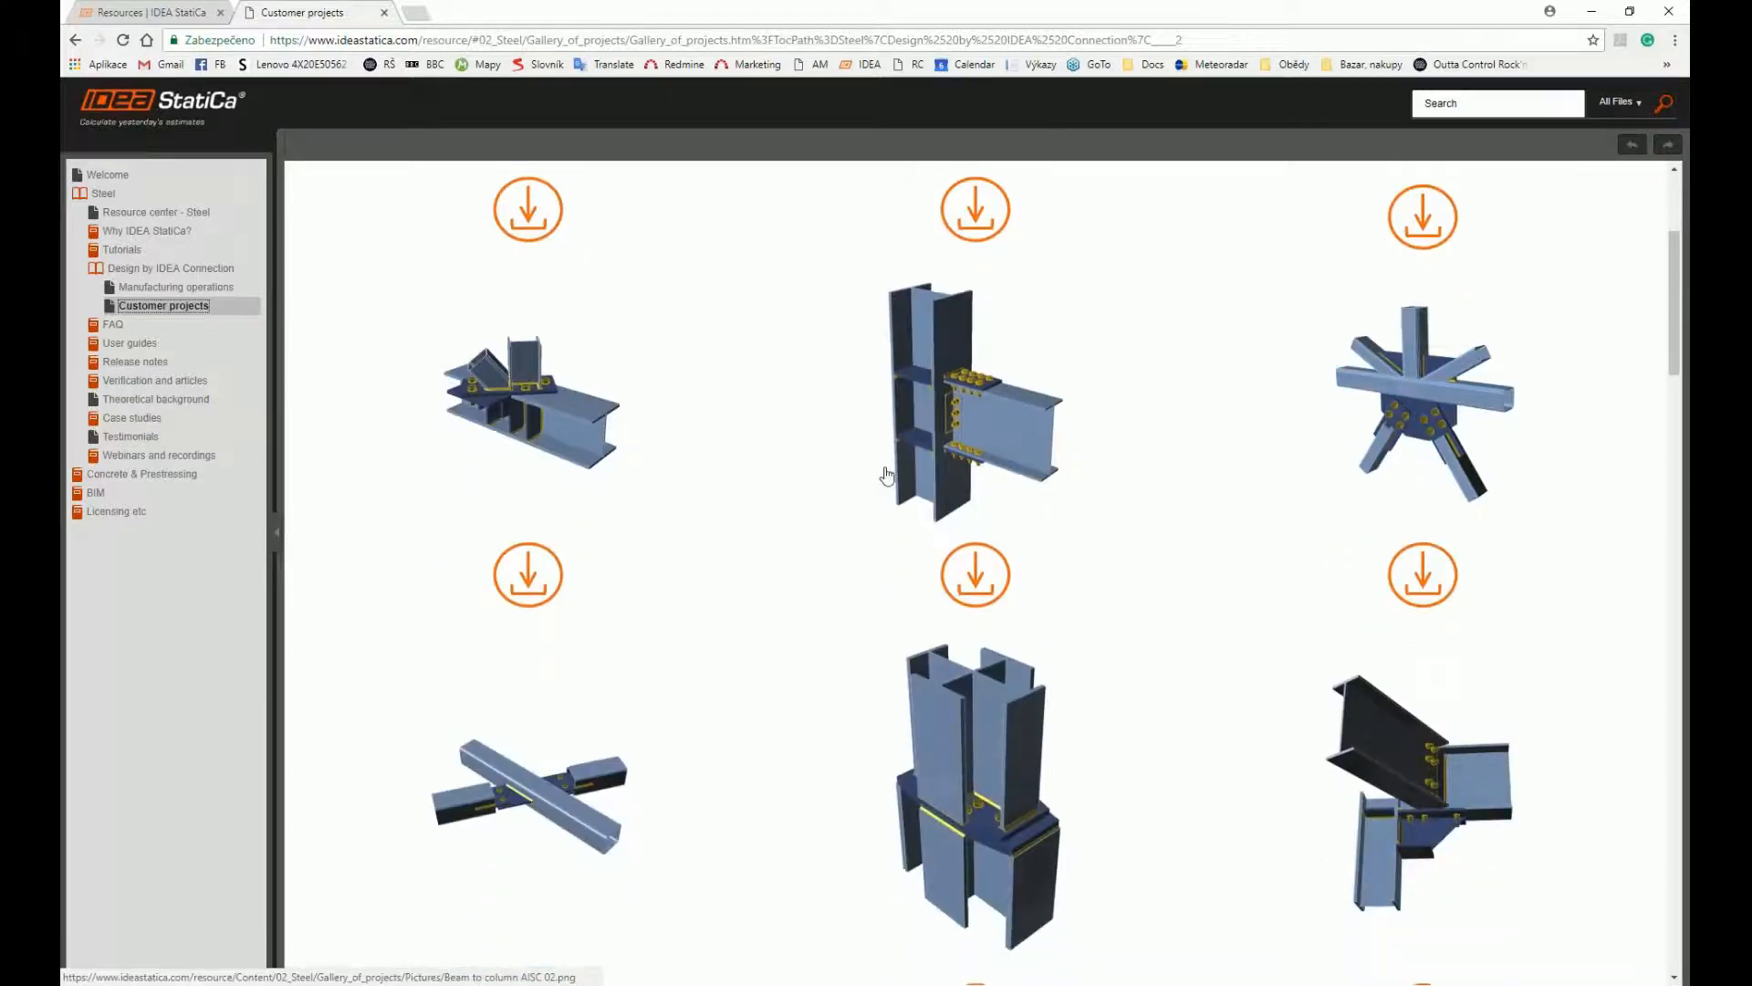
pyautogui.scroll(-2, 826, 510)
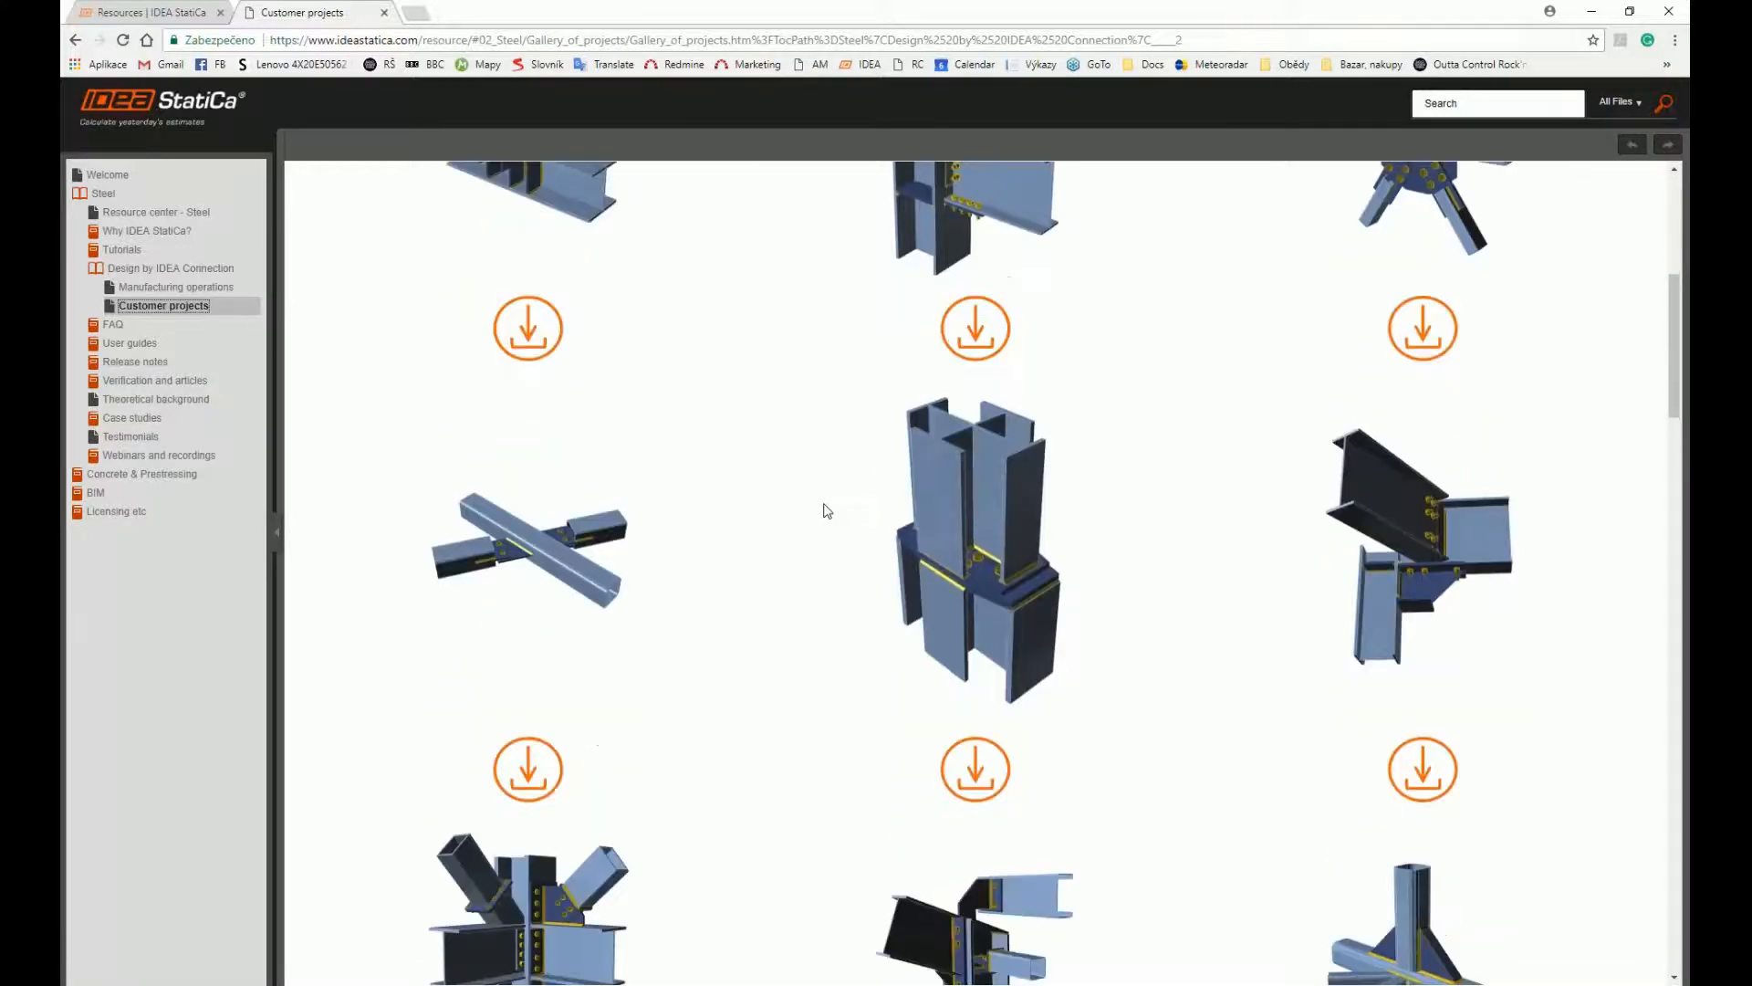
pyautogui.scroll(-3, 825, 510)
pyautogui.scroll(-4, 826, 510)
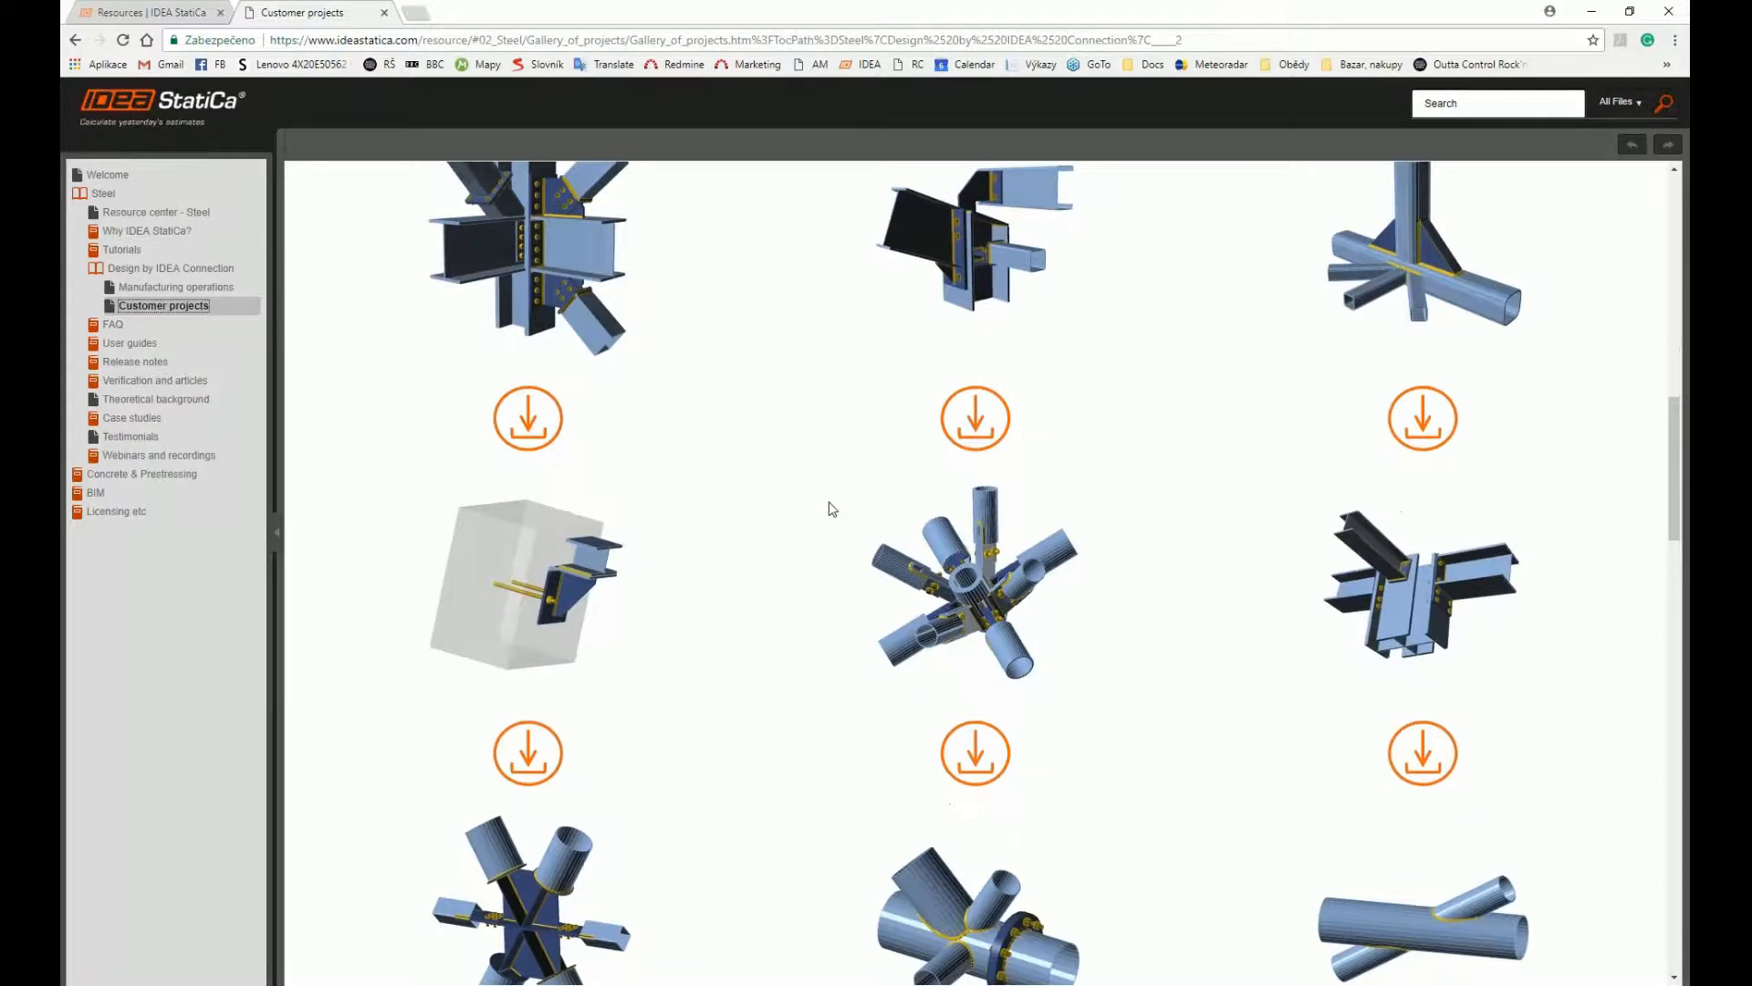
pyautogui.scroll(-2, 832, 508)
pyautogui.scroll(-4, 832, 509)
pyautogui.scroll(-3, 830, 508)
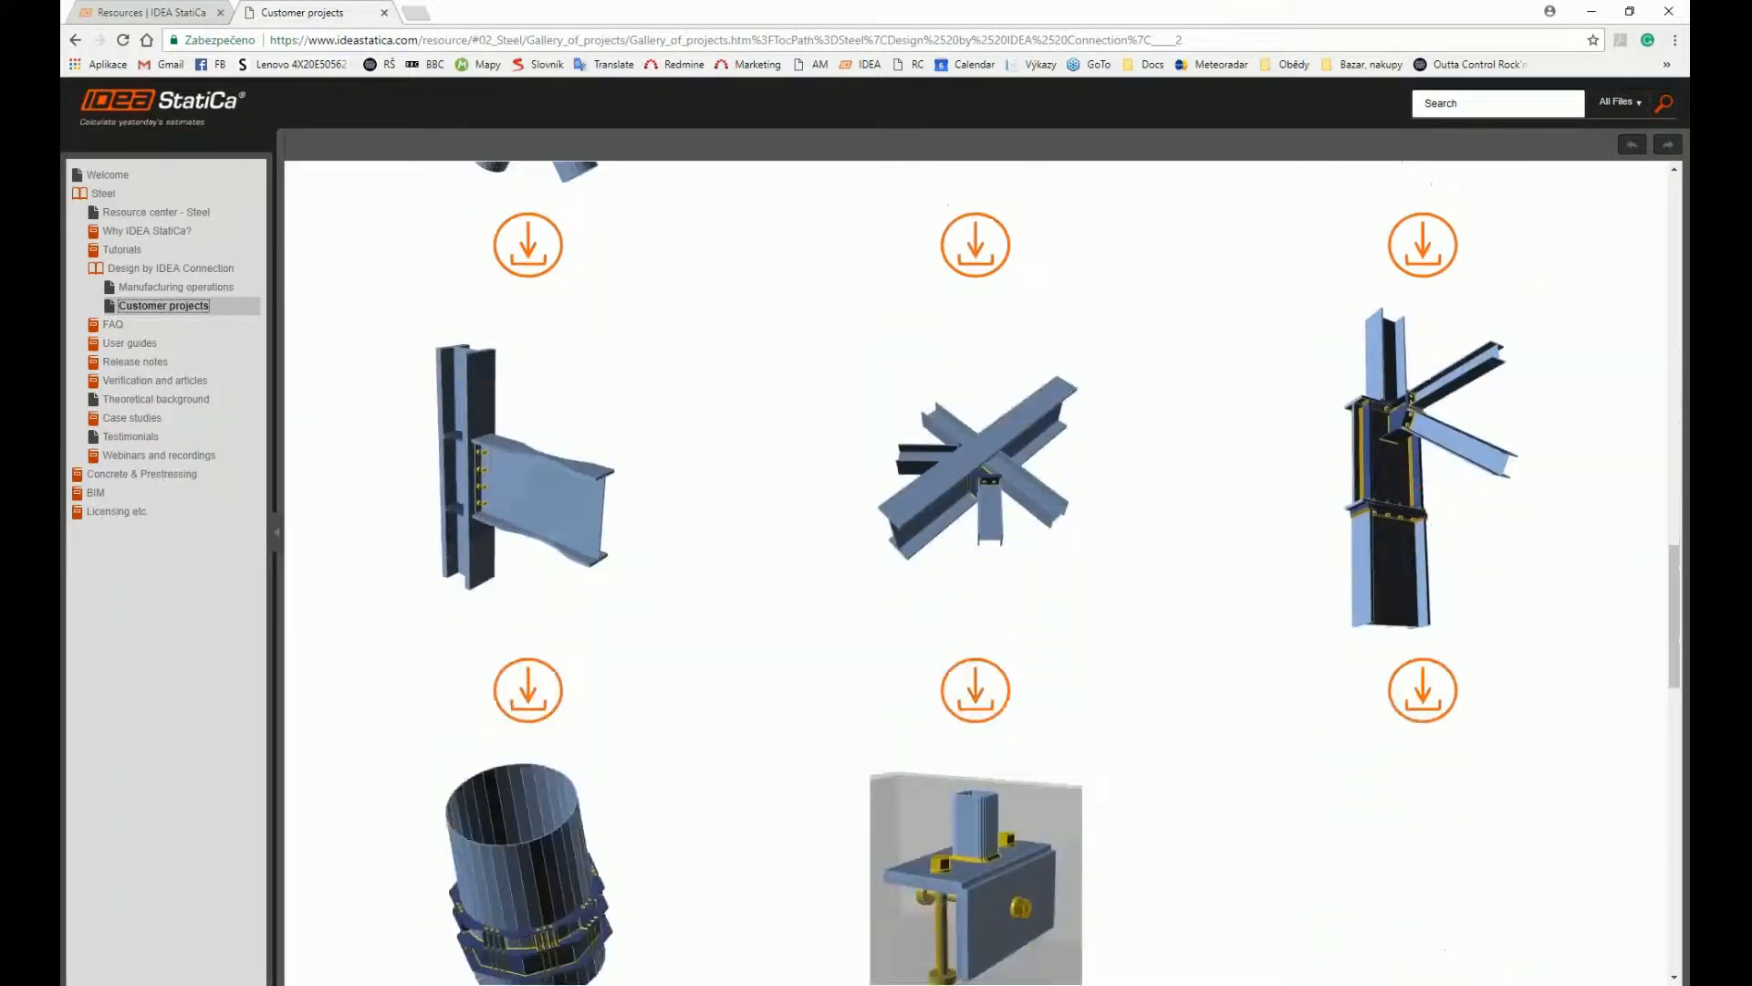
pyautogui.scroll(3, 829, 509)
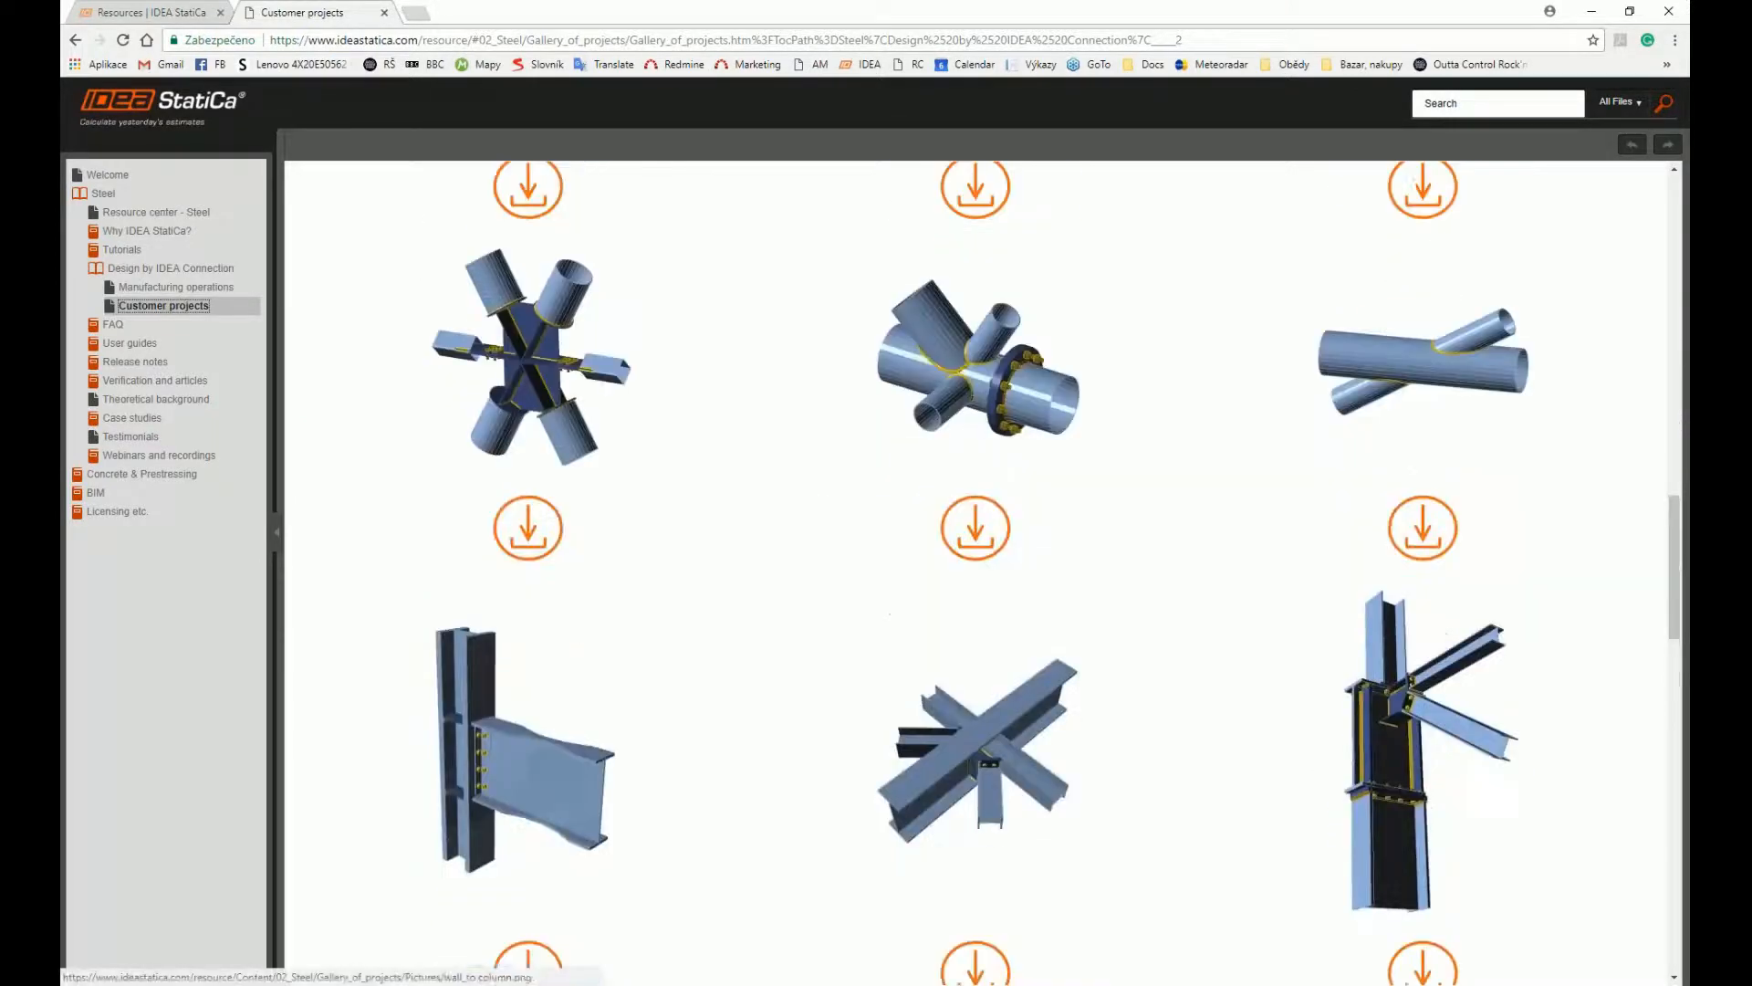
# Try downloading the customer project tubes truss.zip from the gallery
pyautogui.click(978, 522)
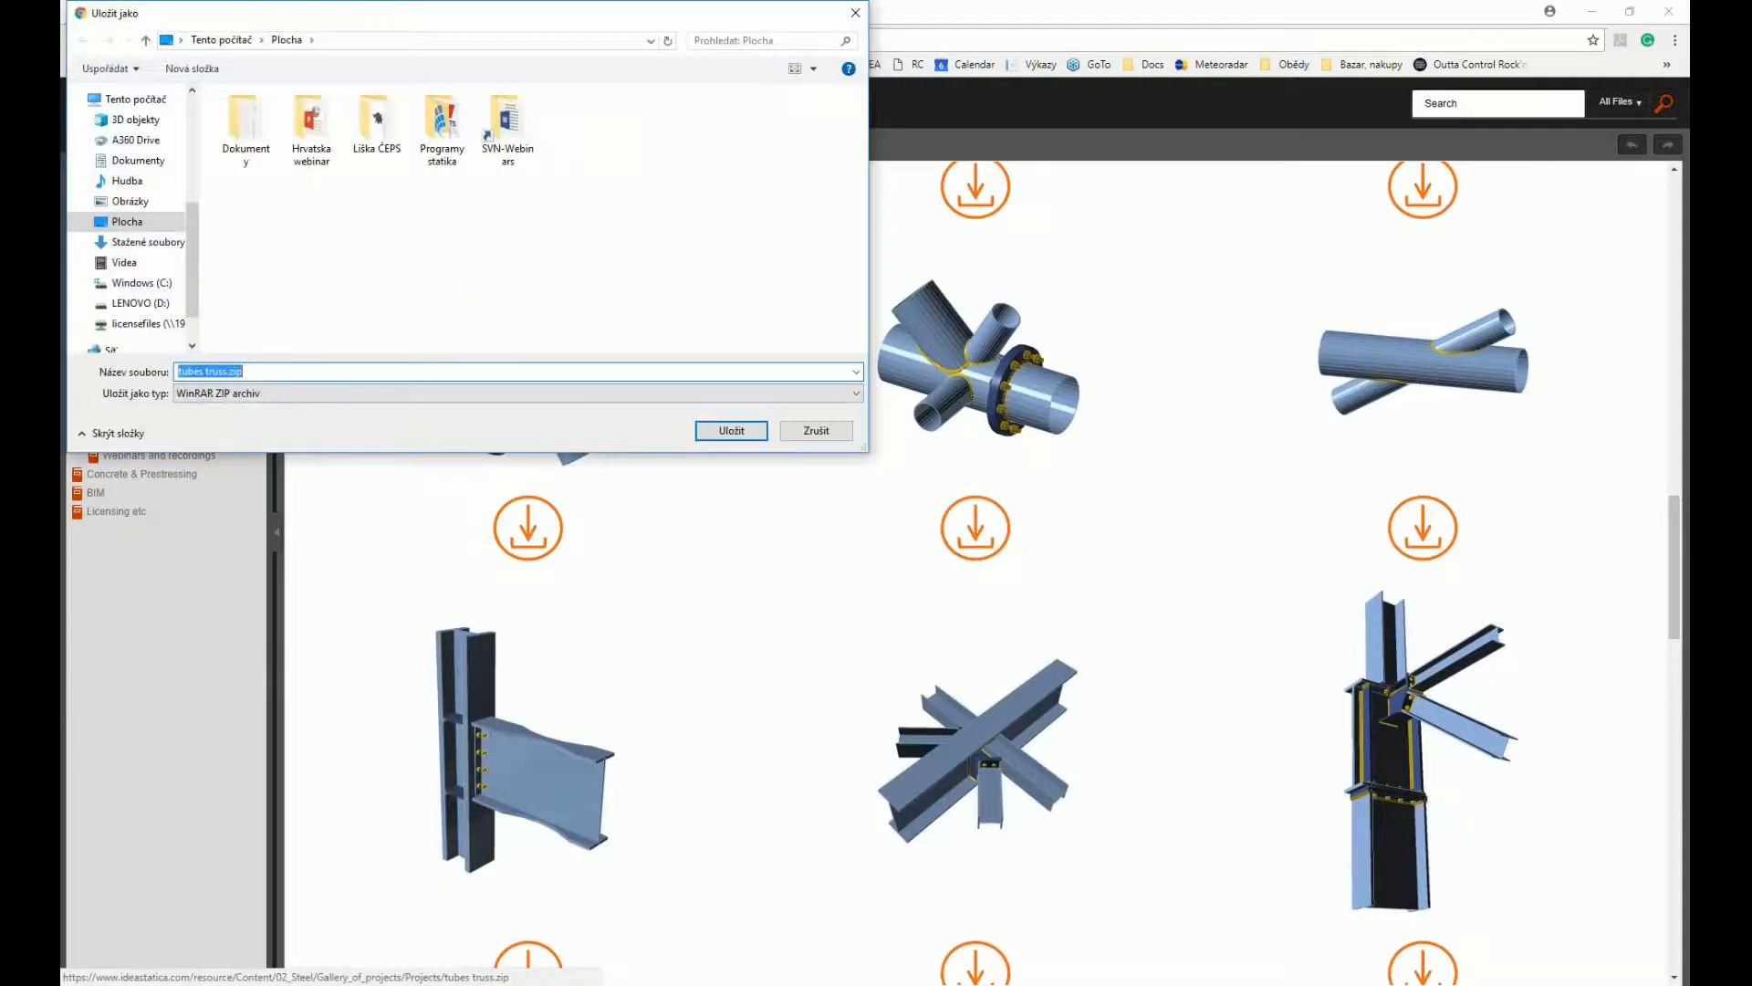
pyautogui.click(816, 430)
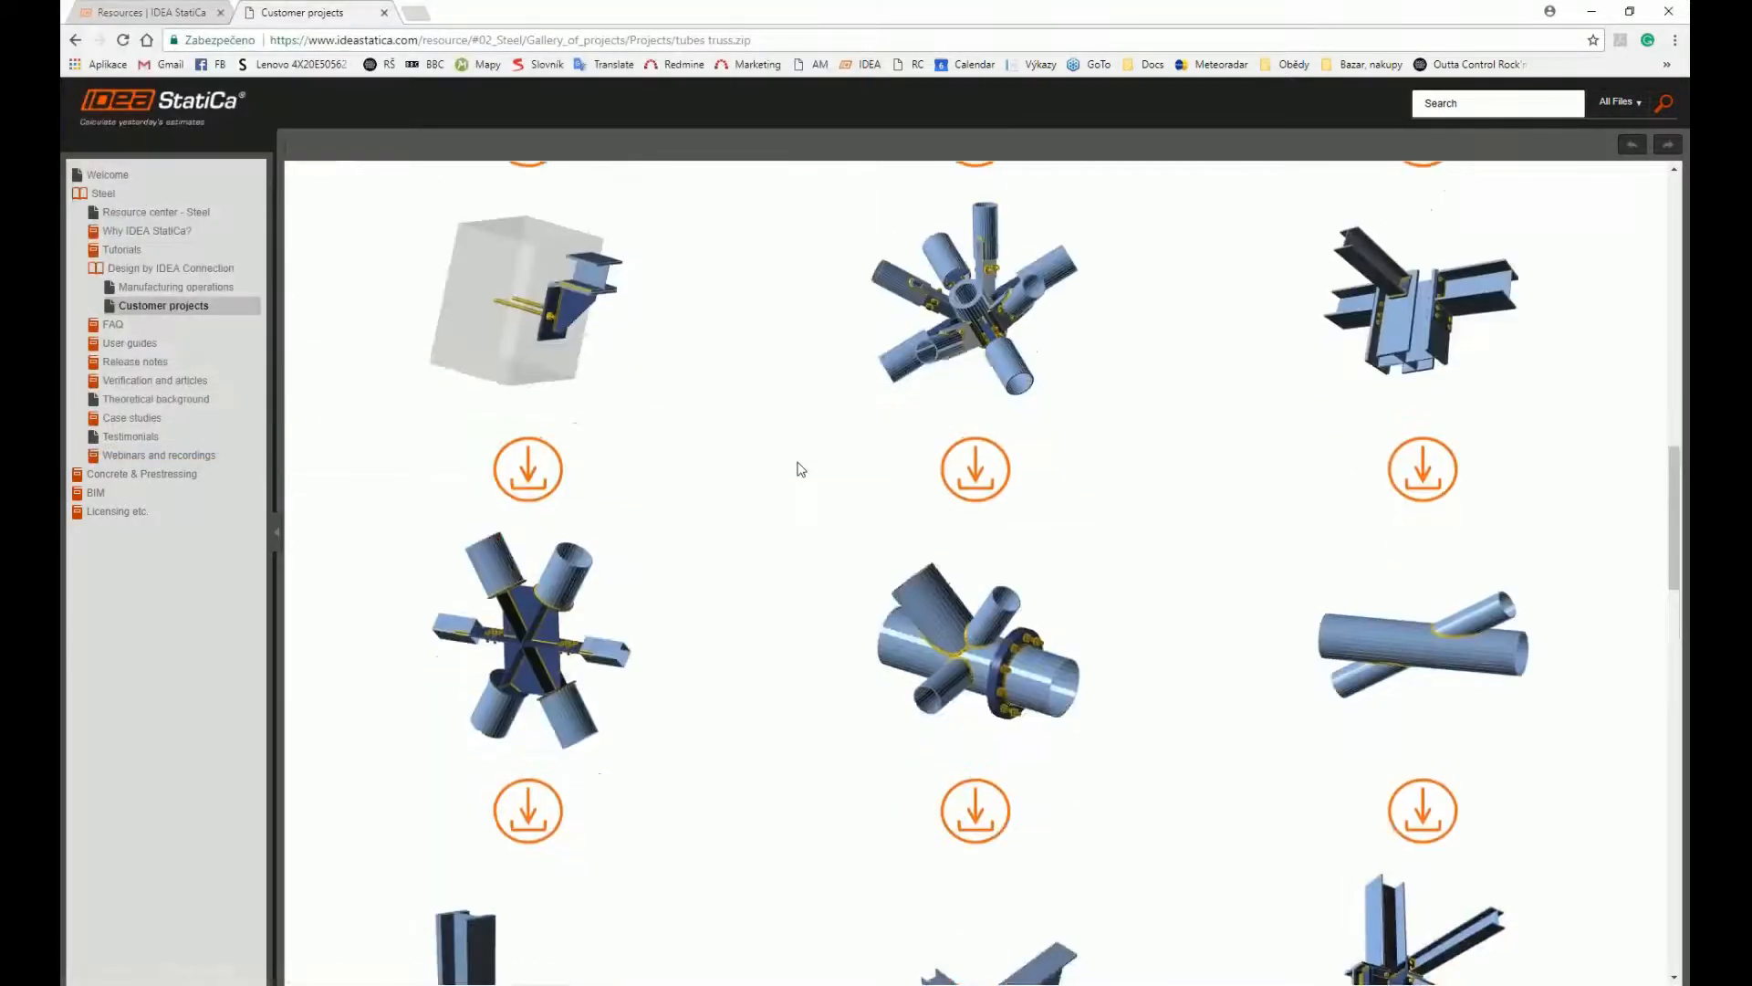
pyautogui.scroll(2, 801, 469)
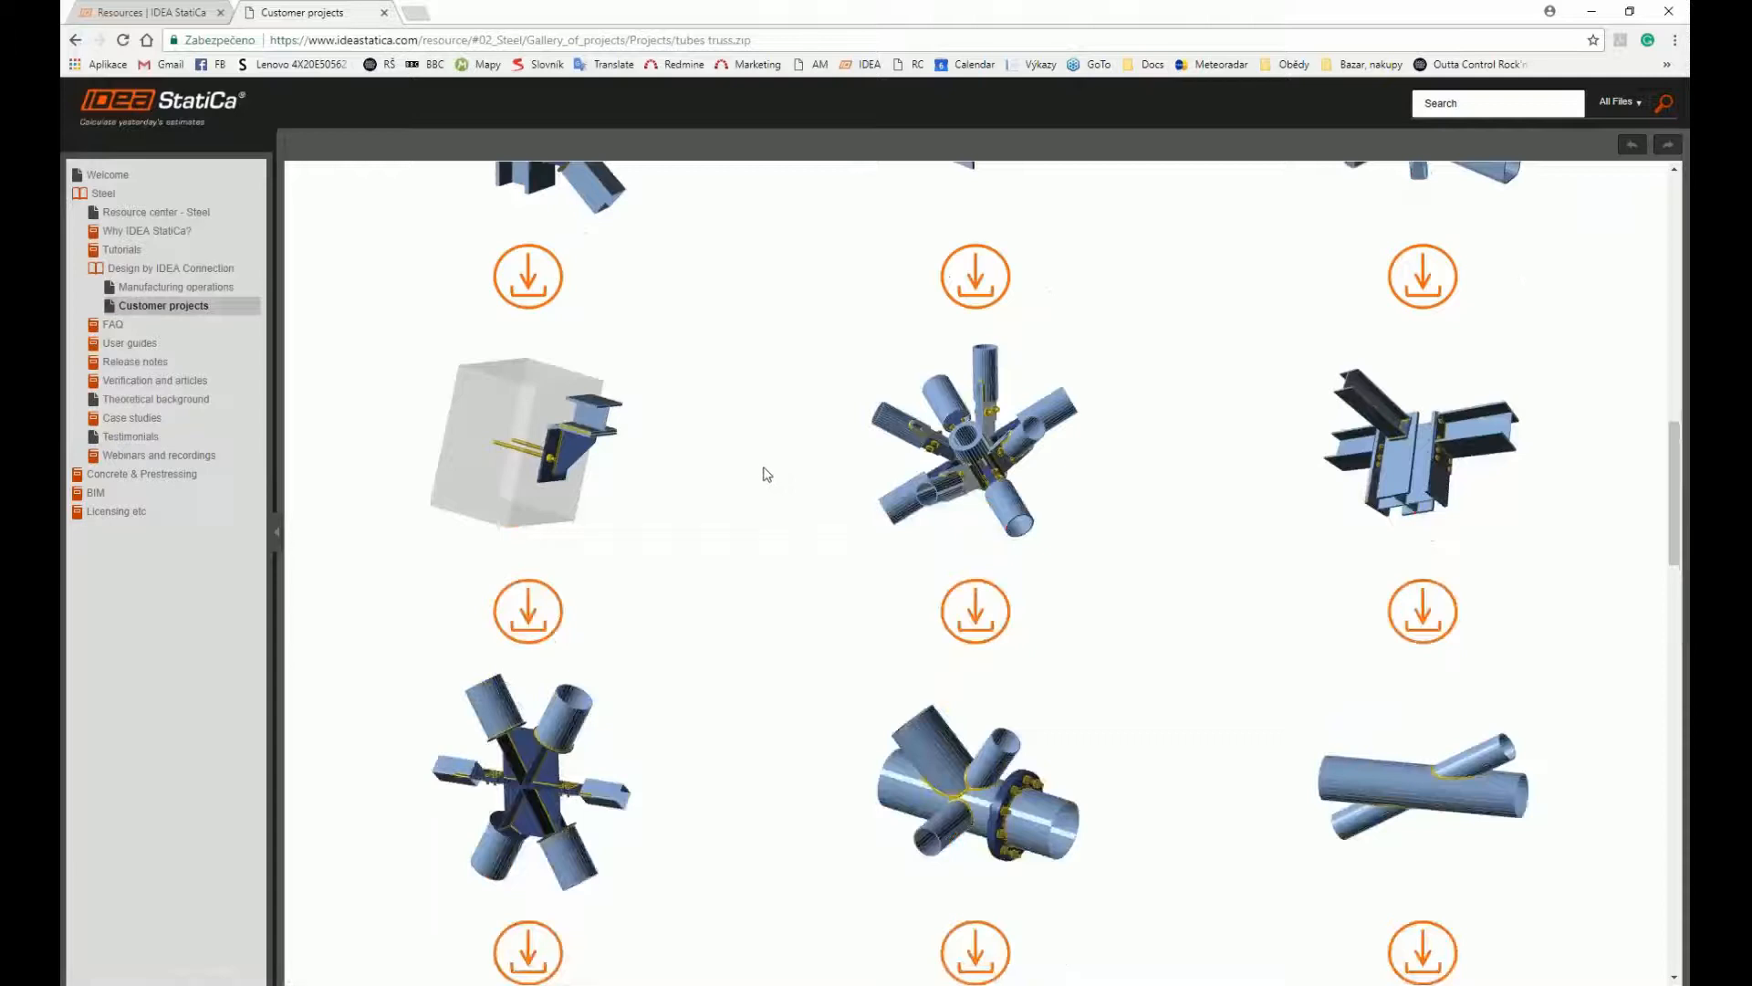
pyautogui.scroll(15, 767, 474)
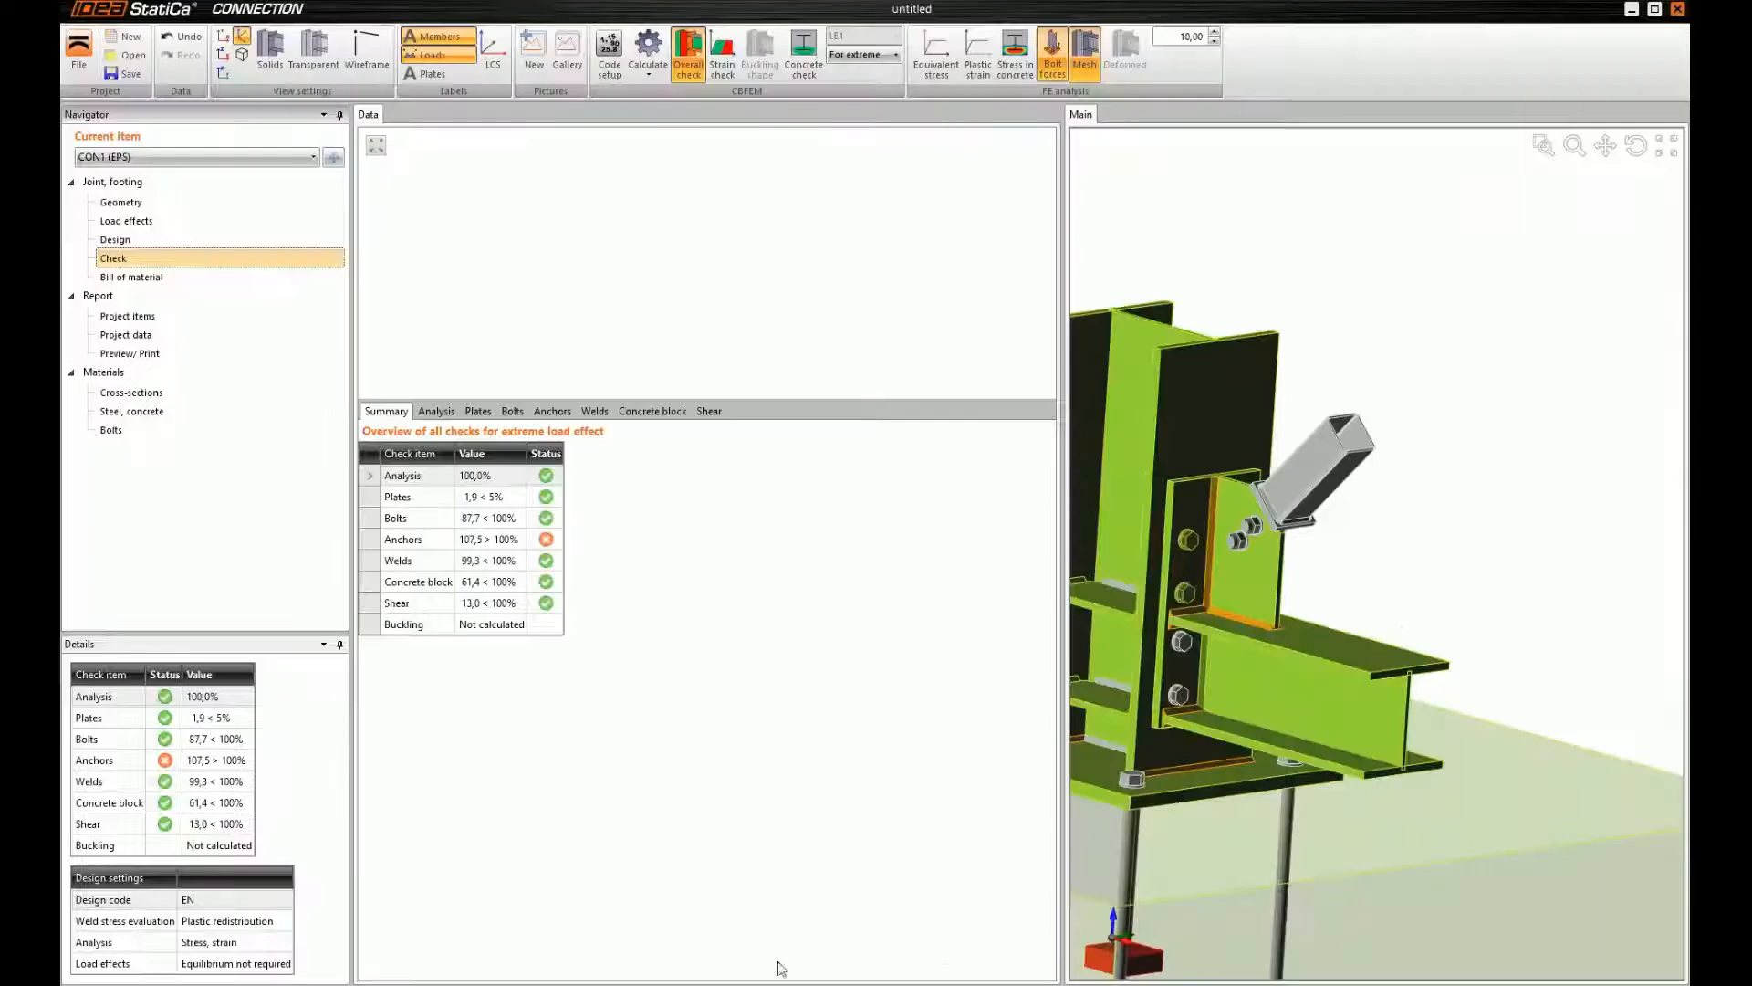
# Switch back to IDEA StatiCa Connection and examine the anchors and base plate of the checked footing joint in 3D
pyautogui.scroll(-5, 1313, 469)
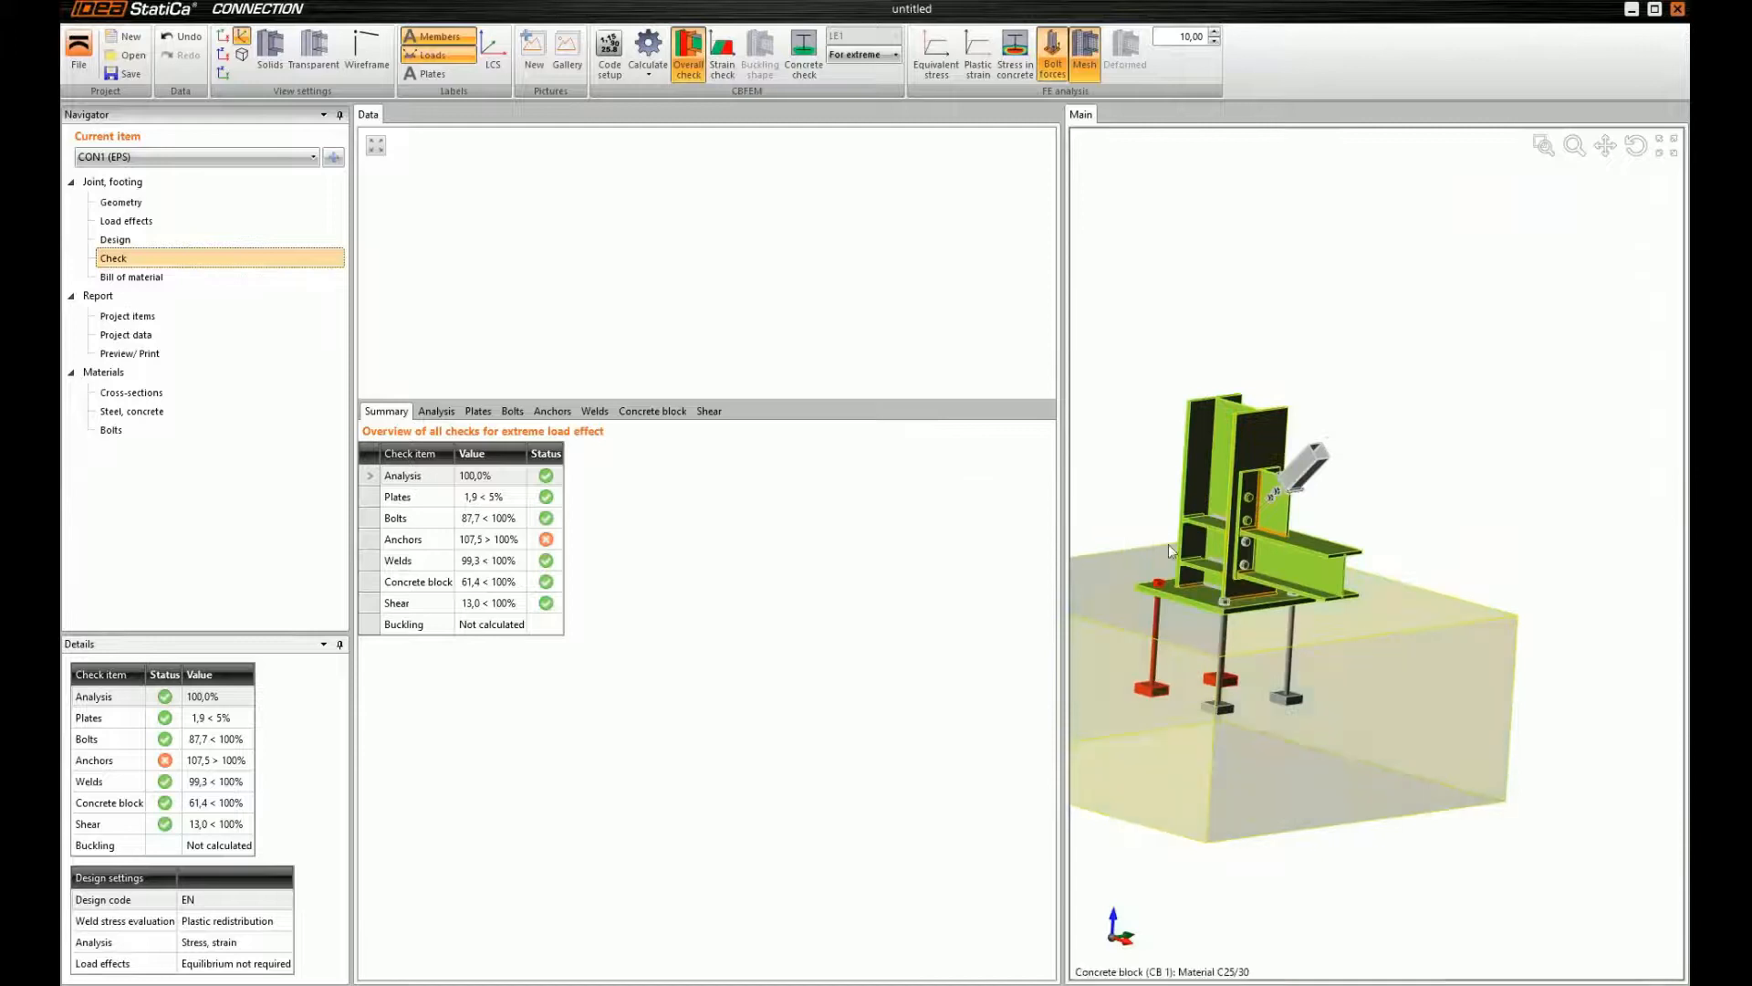
pyautogui.moveTo(1209, 534); pyautogui.dragTo(1326, 573, button='middle')
pyautogui.scroll(4, 1360, 588)
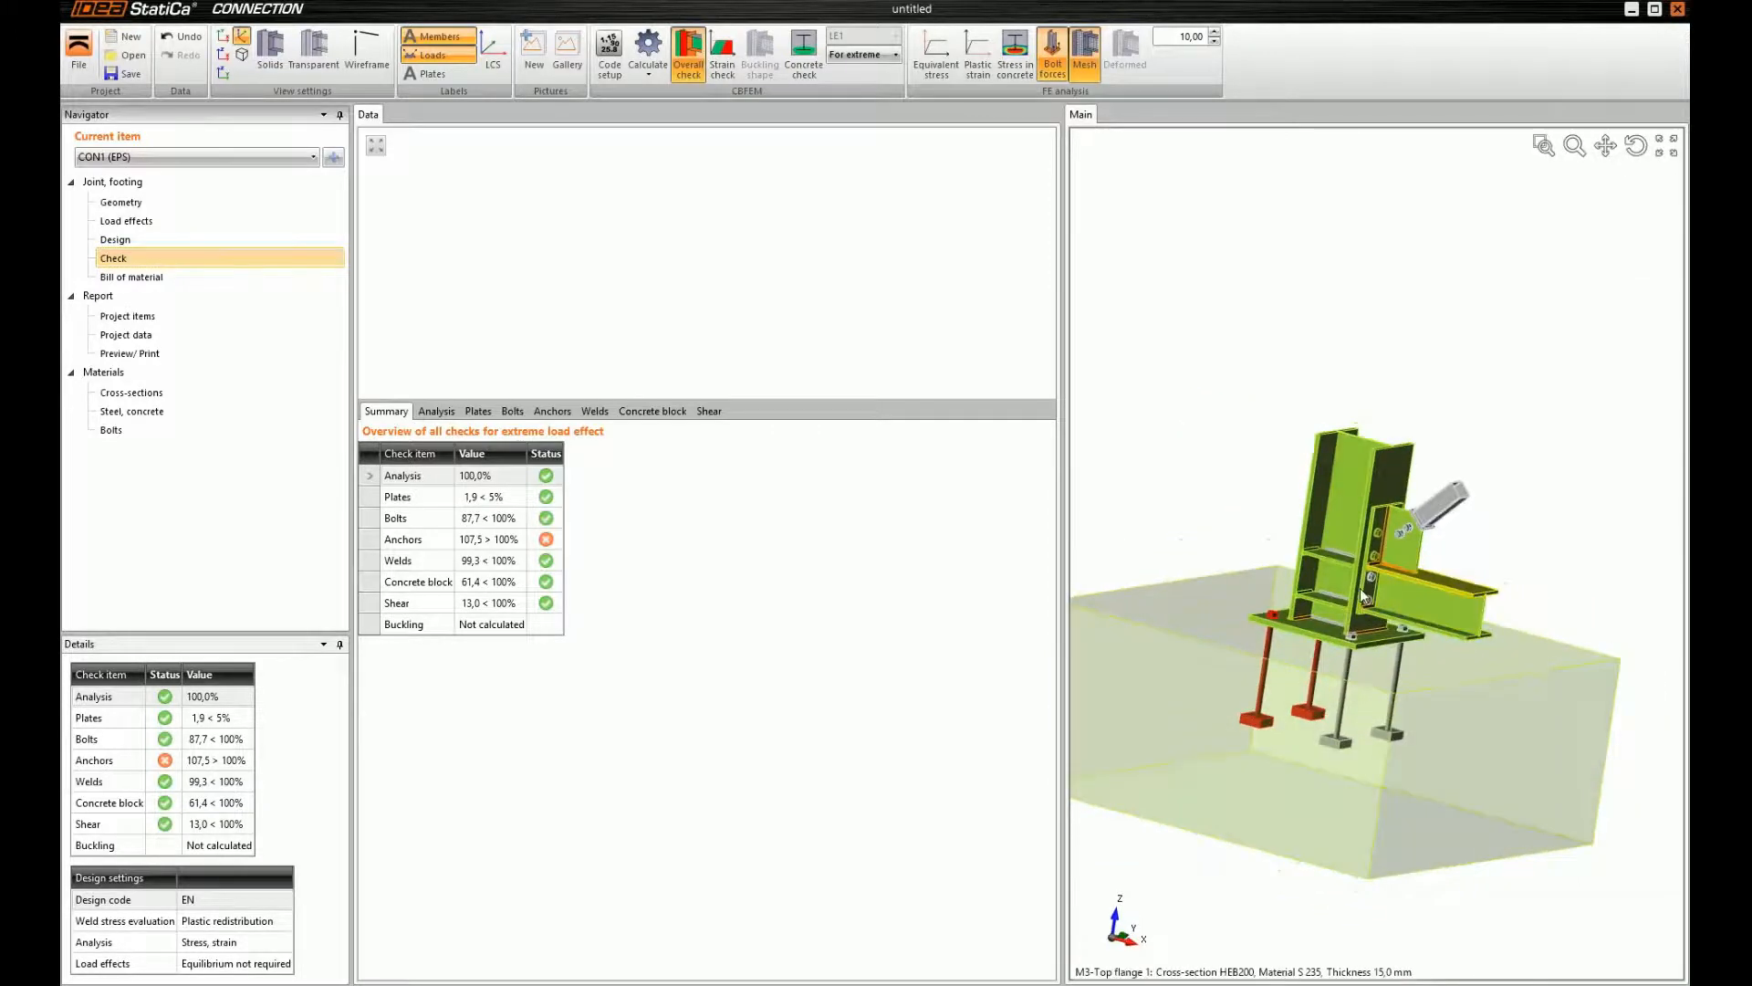
pyautogui.keyDown('ctrl'); pyautogui.moveTo(1267, 576); pyautogui.dragTo(1279, 659, button='middle'); pyautogui.keyUp('ctrl')
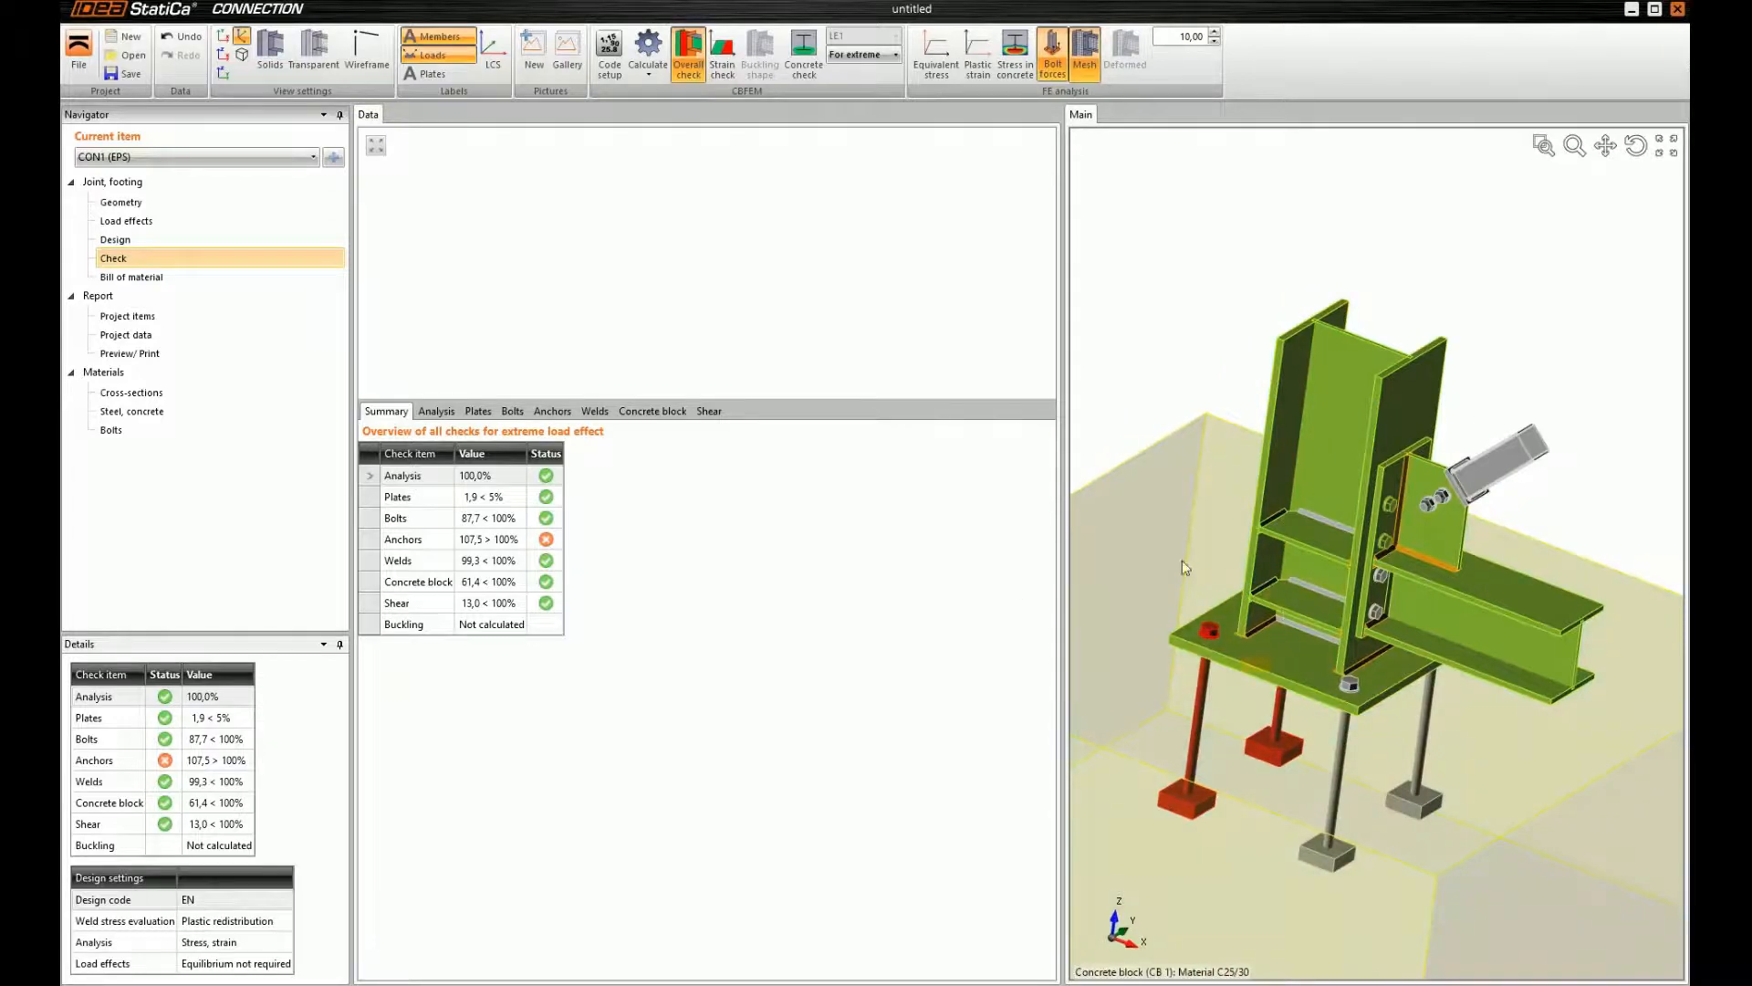
pyautogui.scroll(3, 1207, 632)
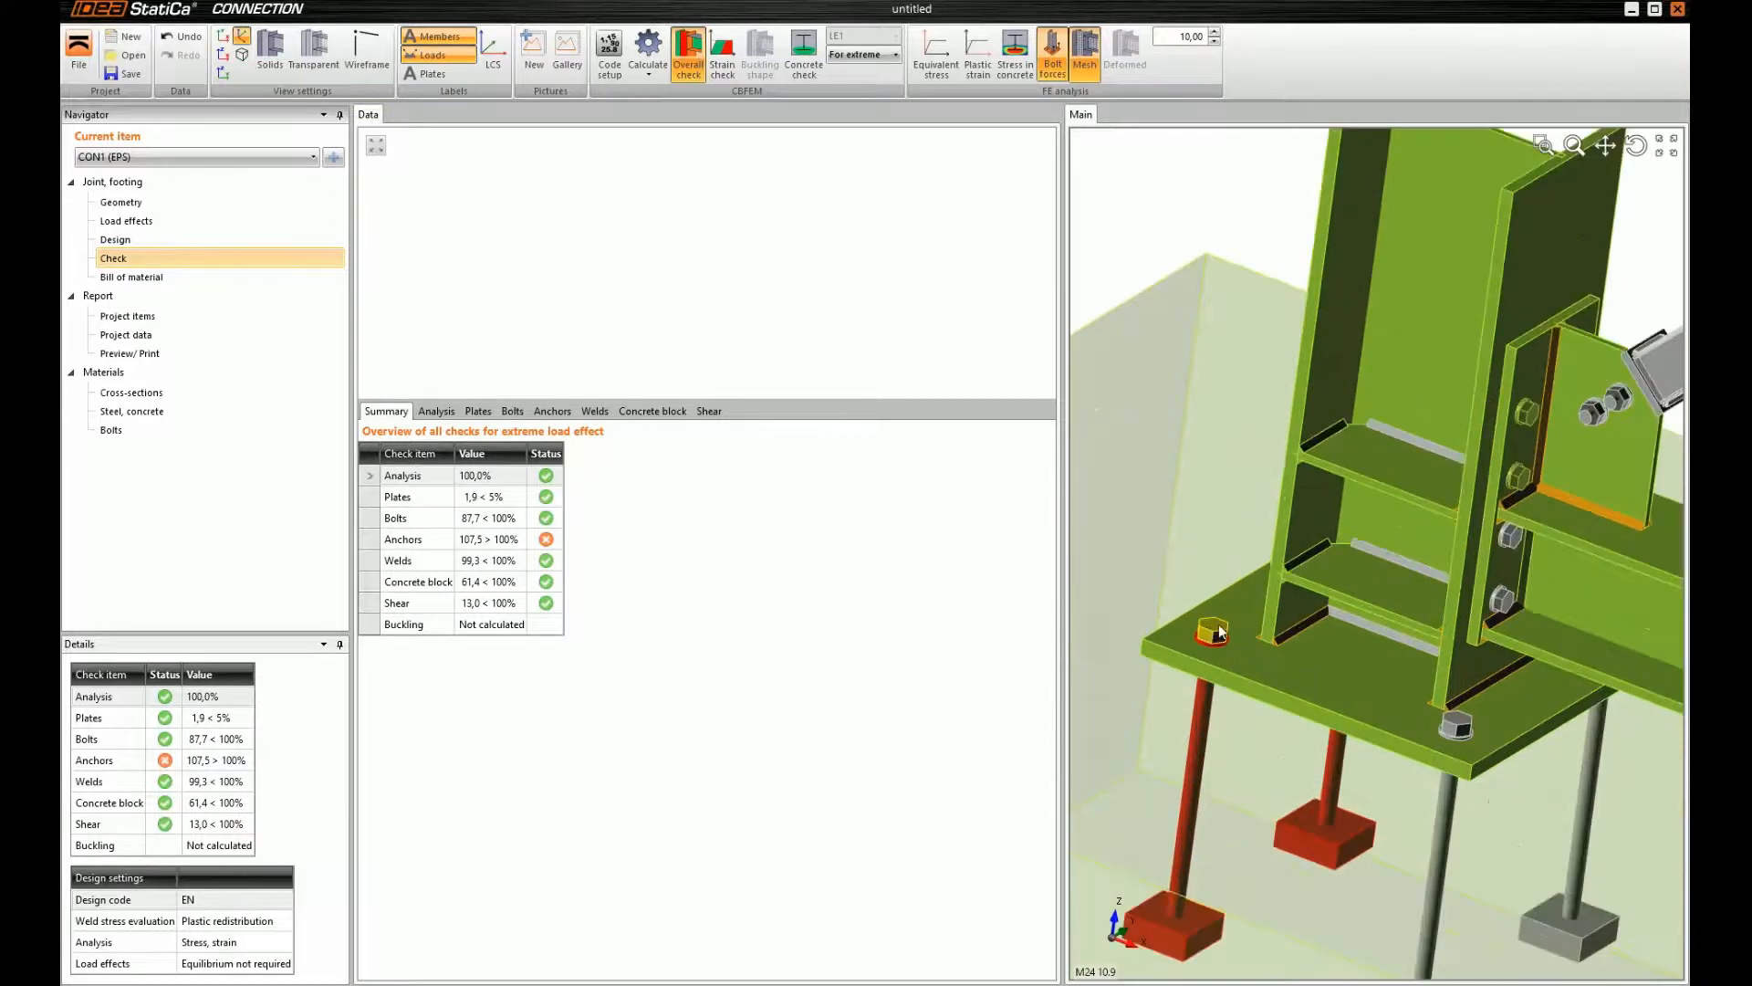
pyautogui.scroll(-3, 1220, 631)
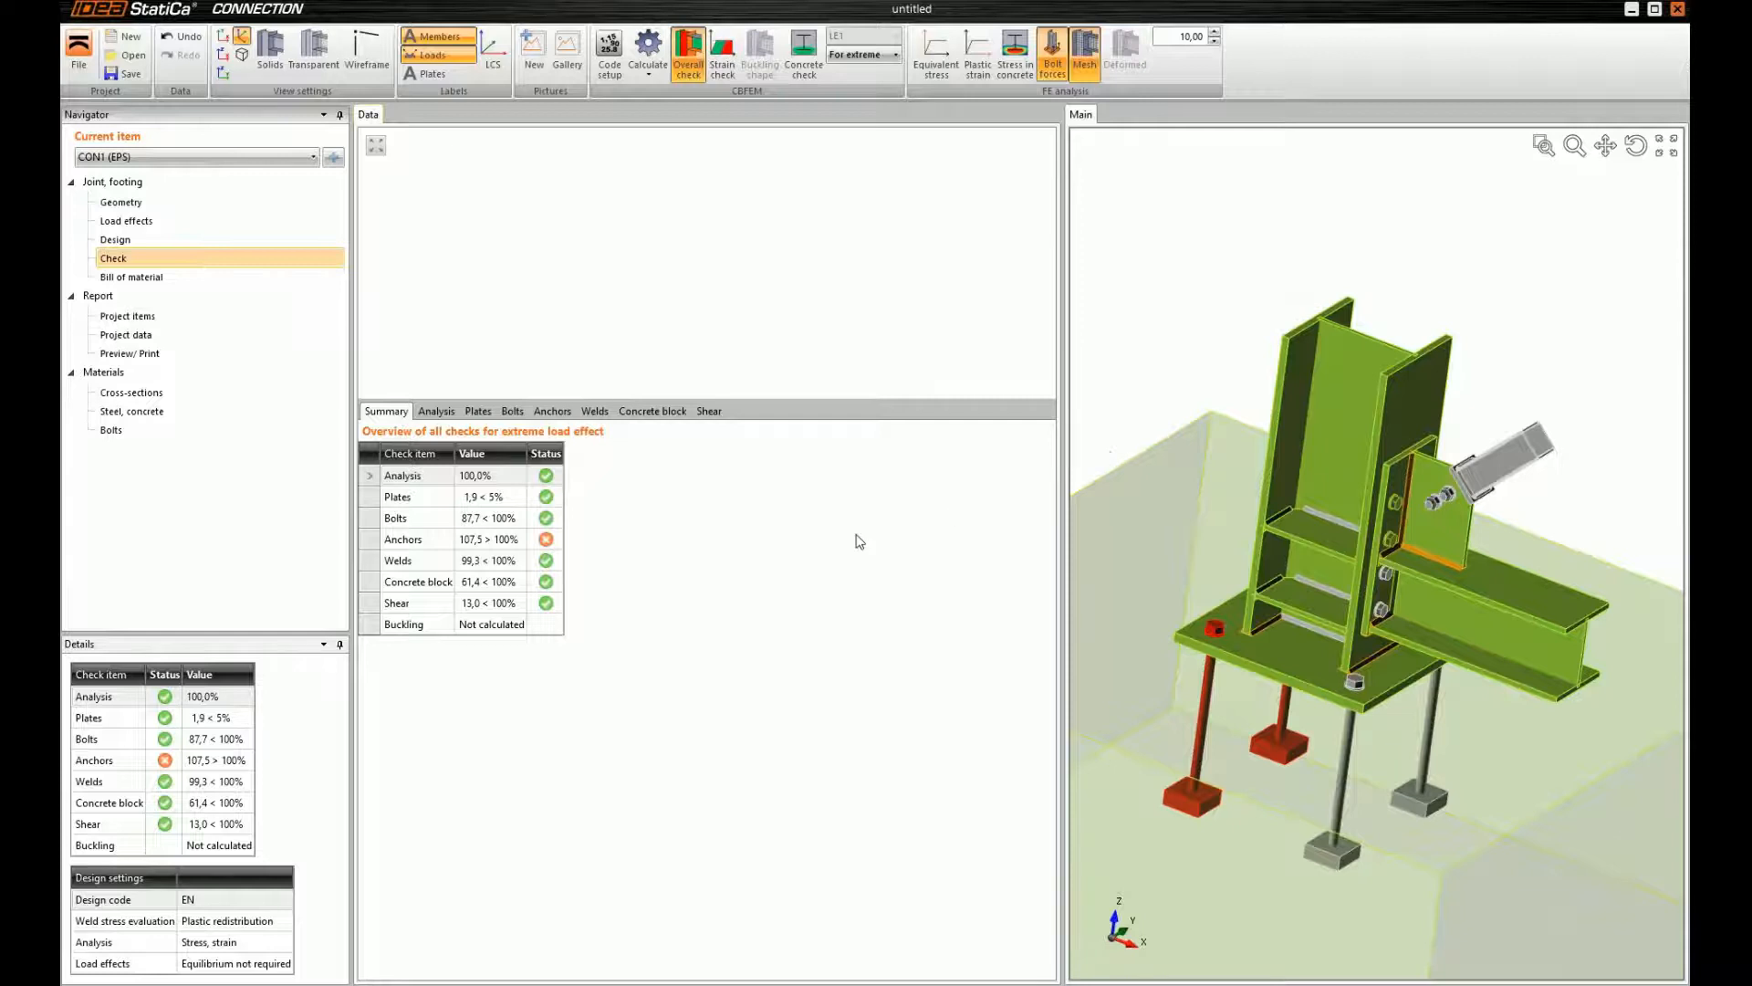
# Switch to Tekla Structures with the Steel hall model, view the column-to-rafter joint and show the IDEA Connection commands
pyautogui.click(1631, 10)
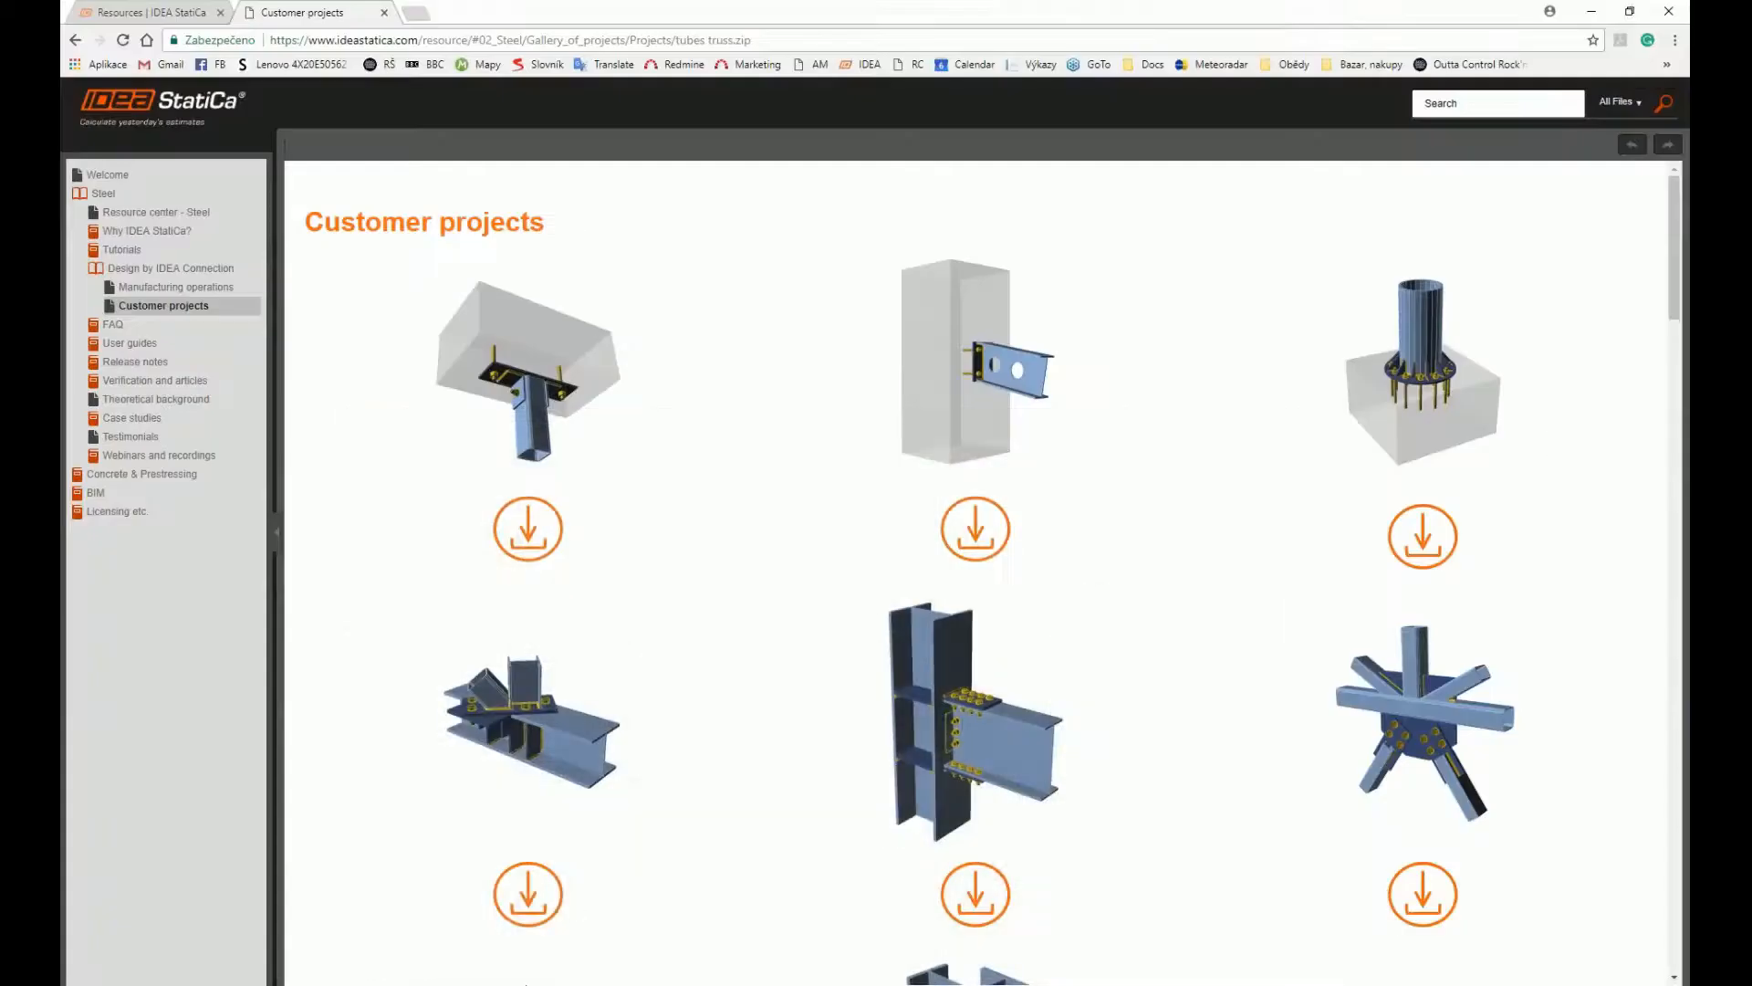
pyautogui.moveTo(485, 984)
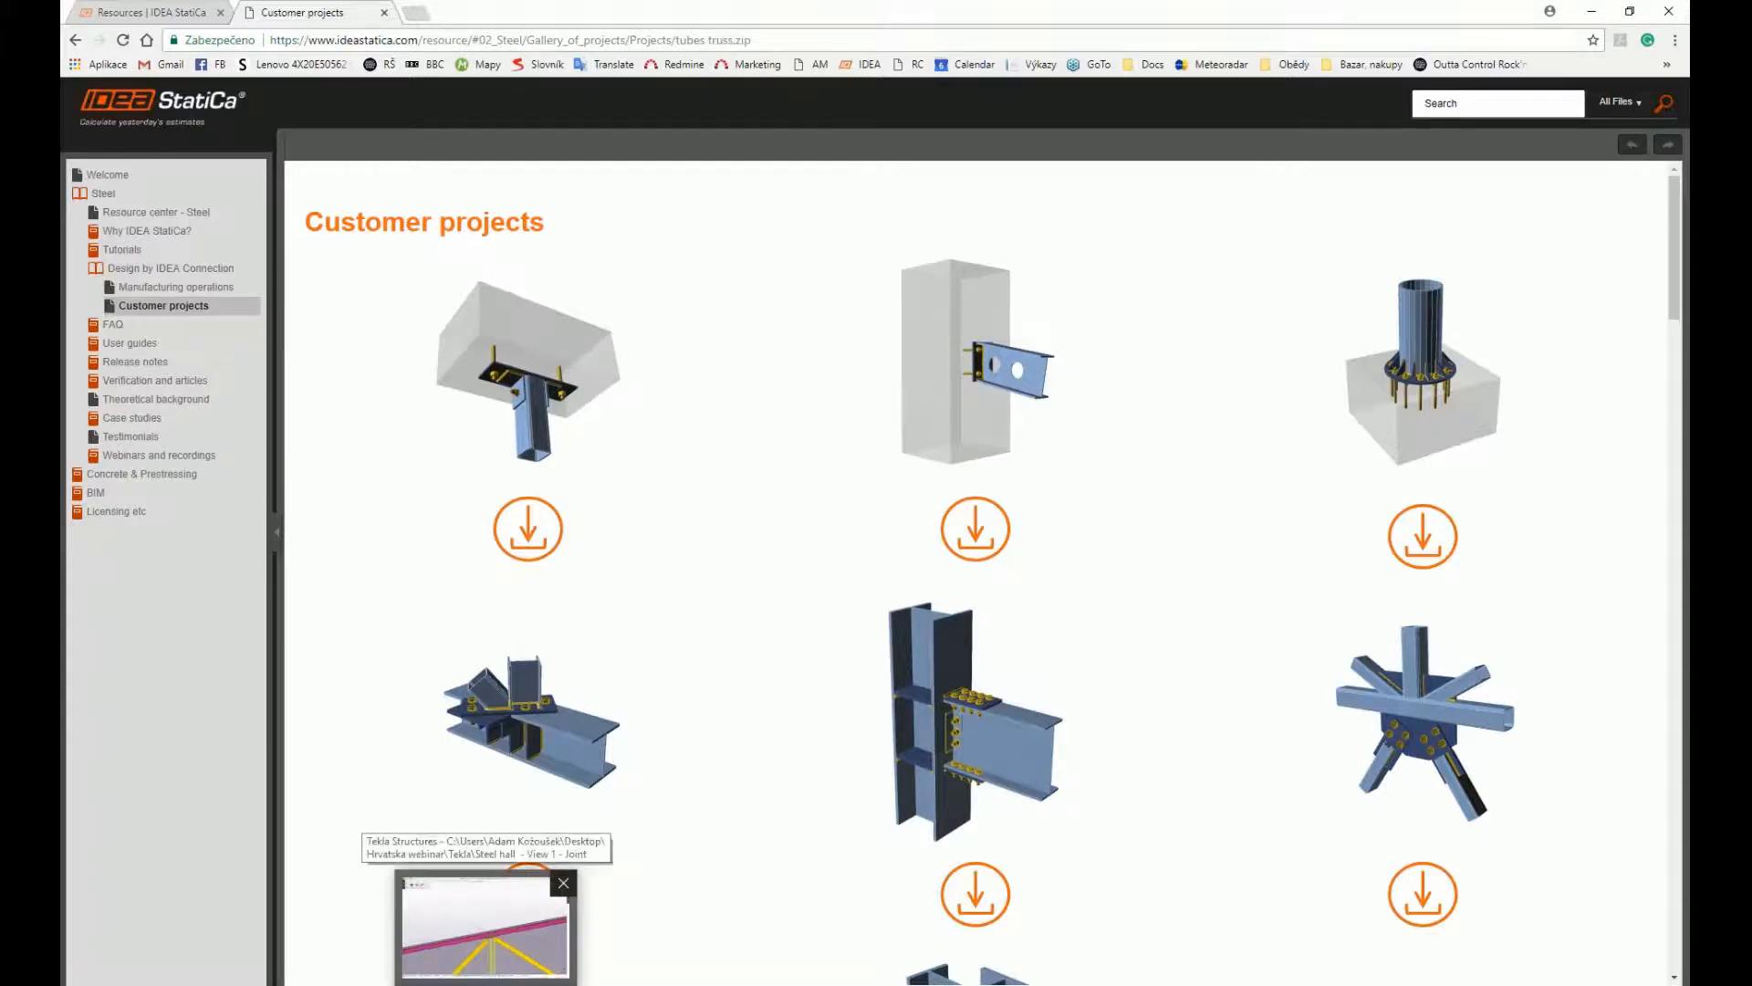
pyautogui.click(485, 984)
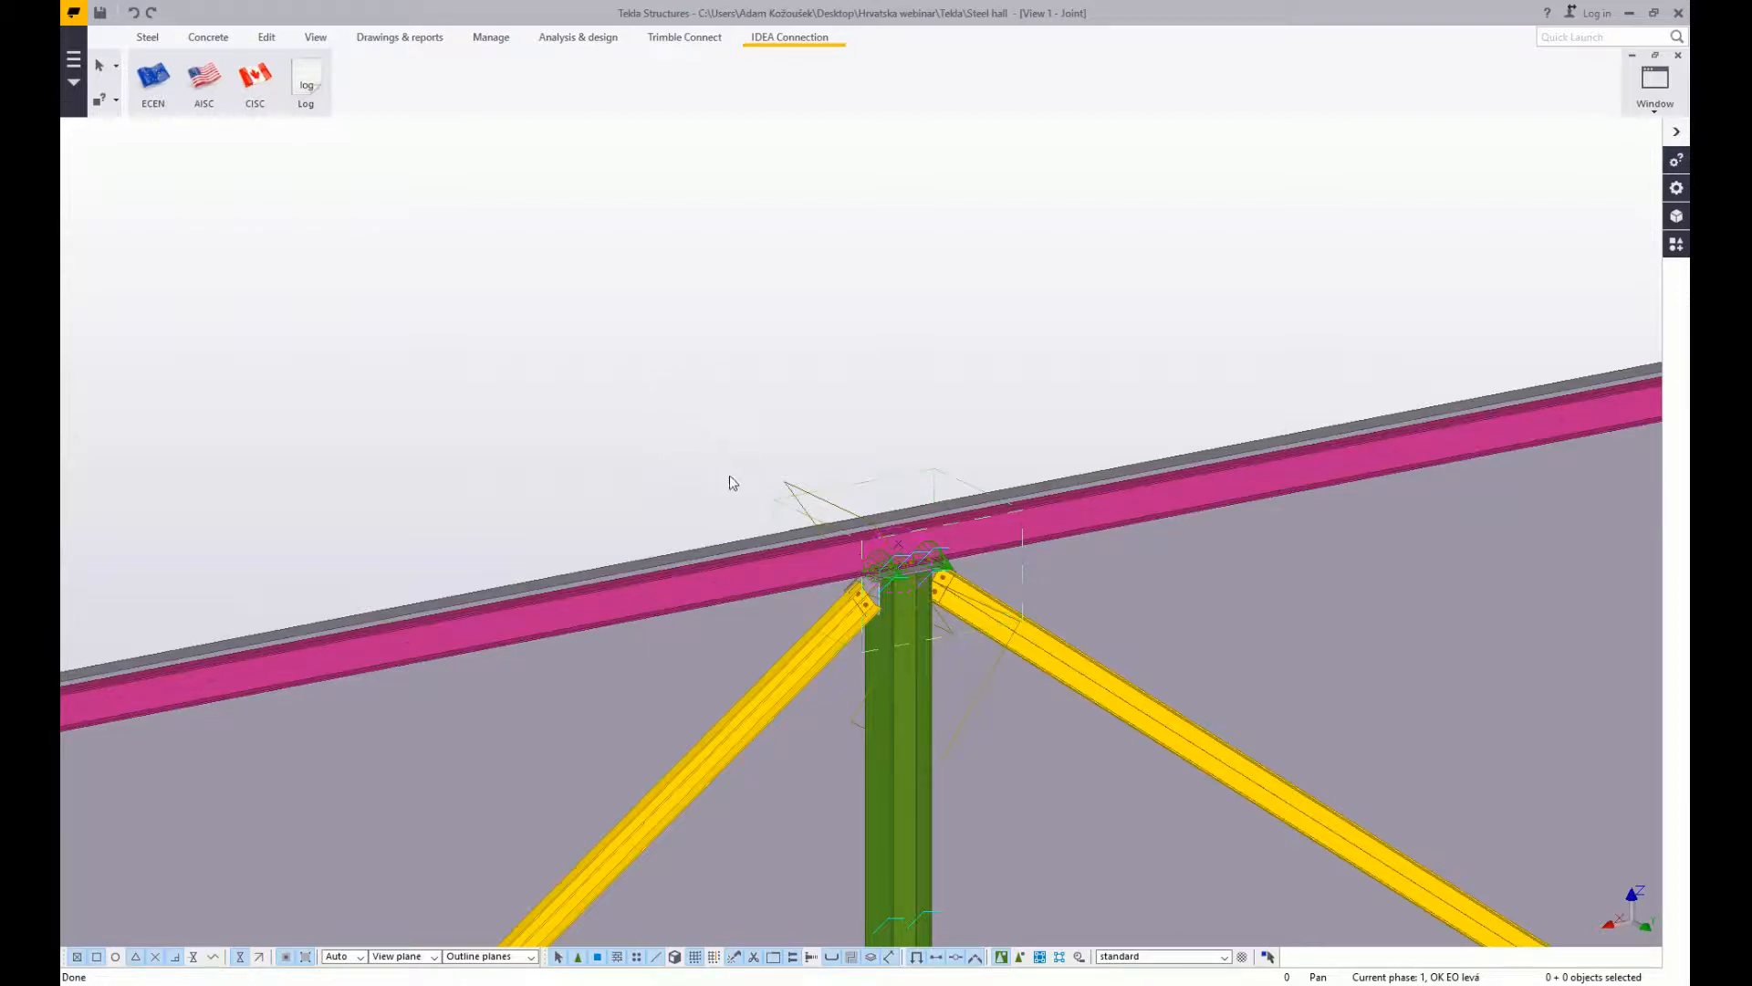
pyautogui.moveTo(735, 495); pyautogui.dragTo(725, 336, button='middle')
pyautogui.scroll(1, 896, 412)
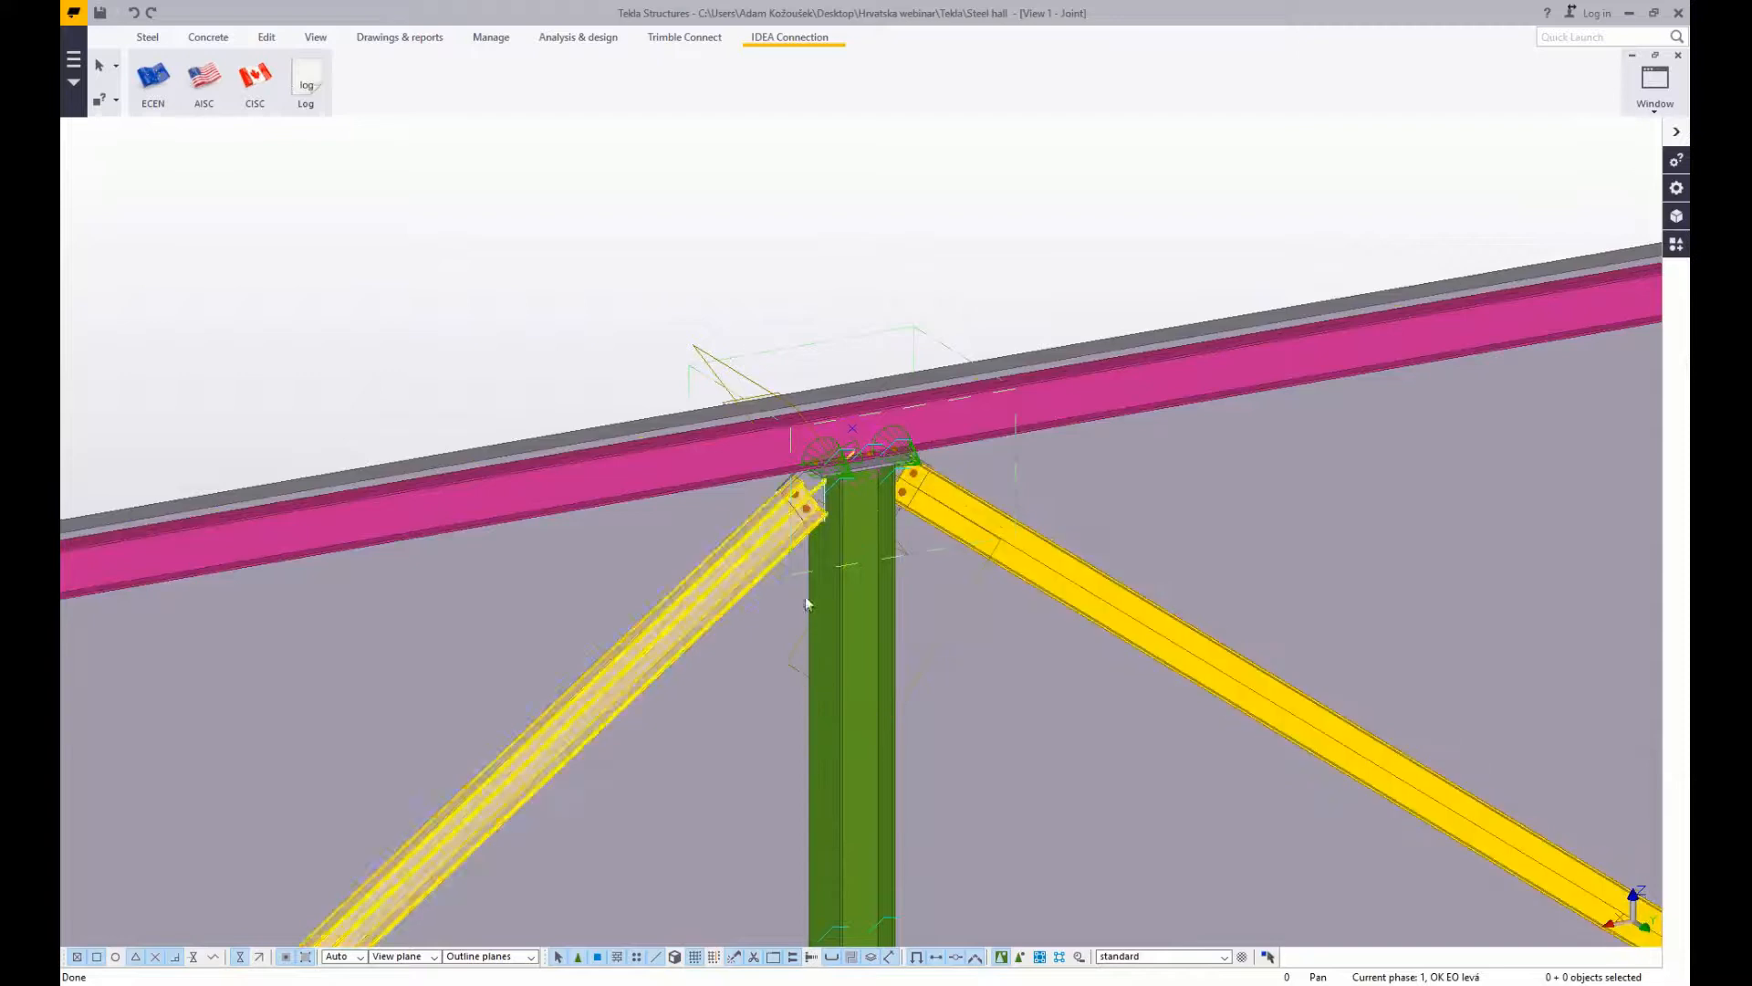
pyautogui.click(147, 38)
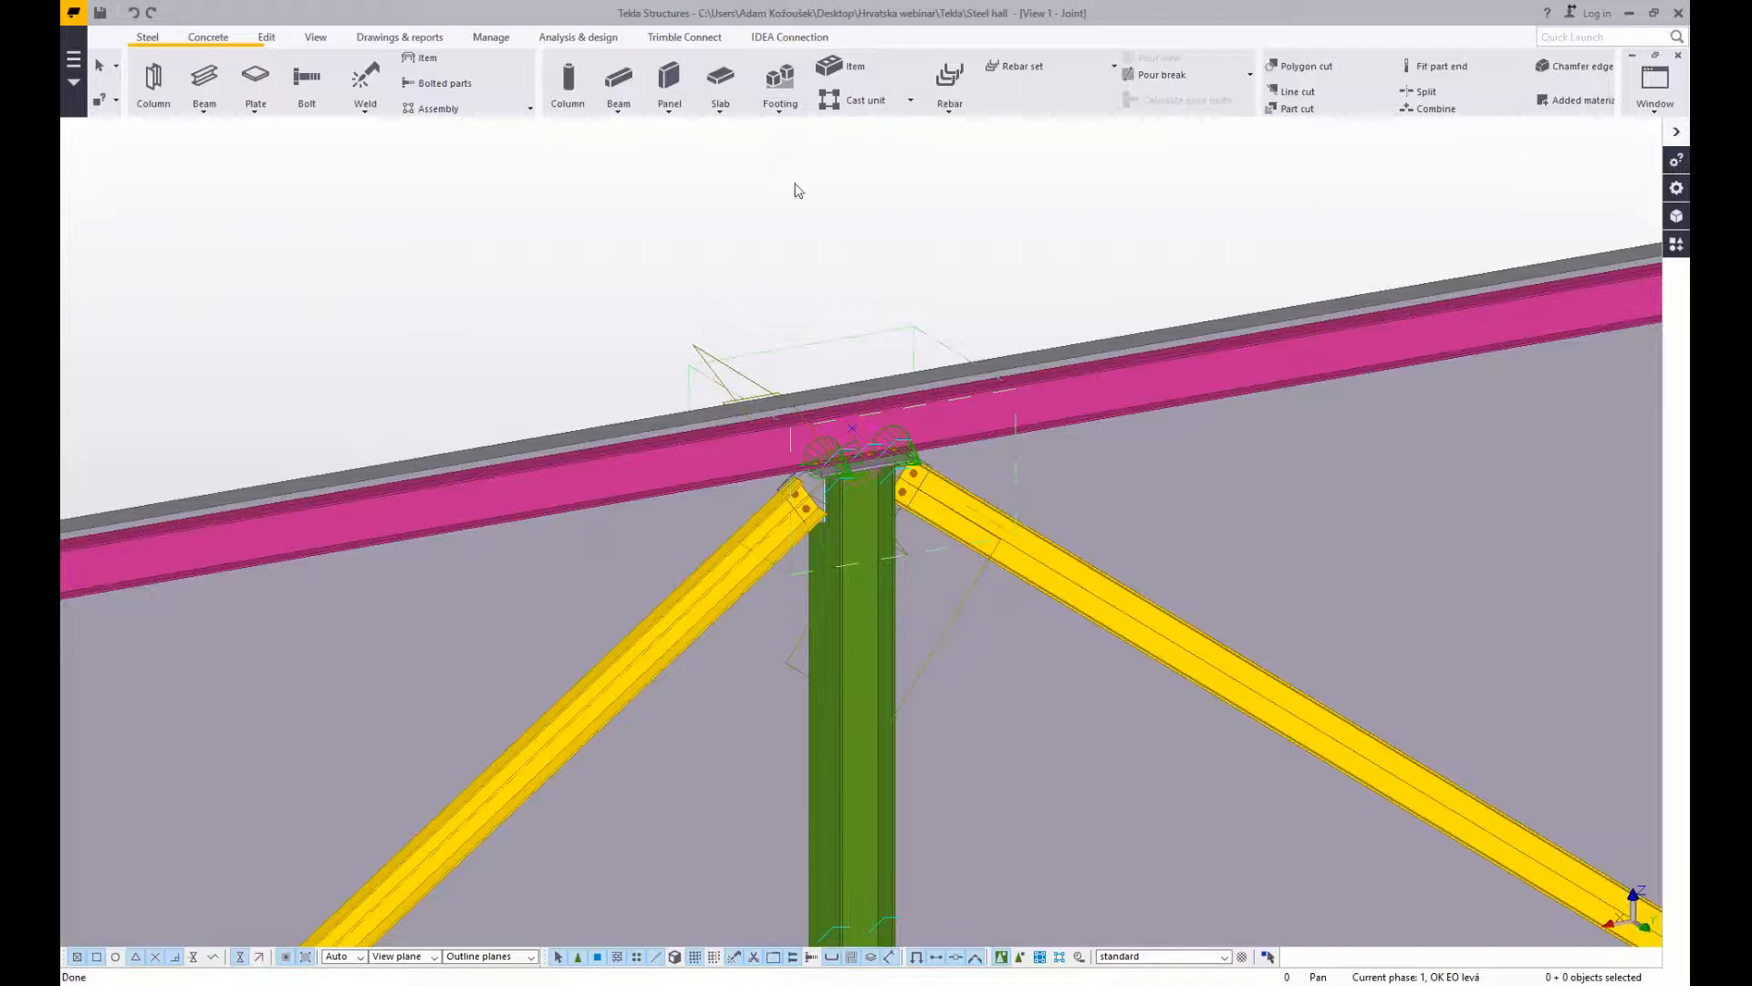
pyautogui.click(787, 40)
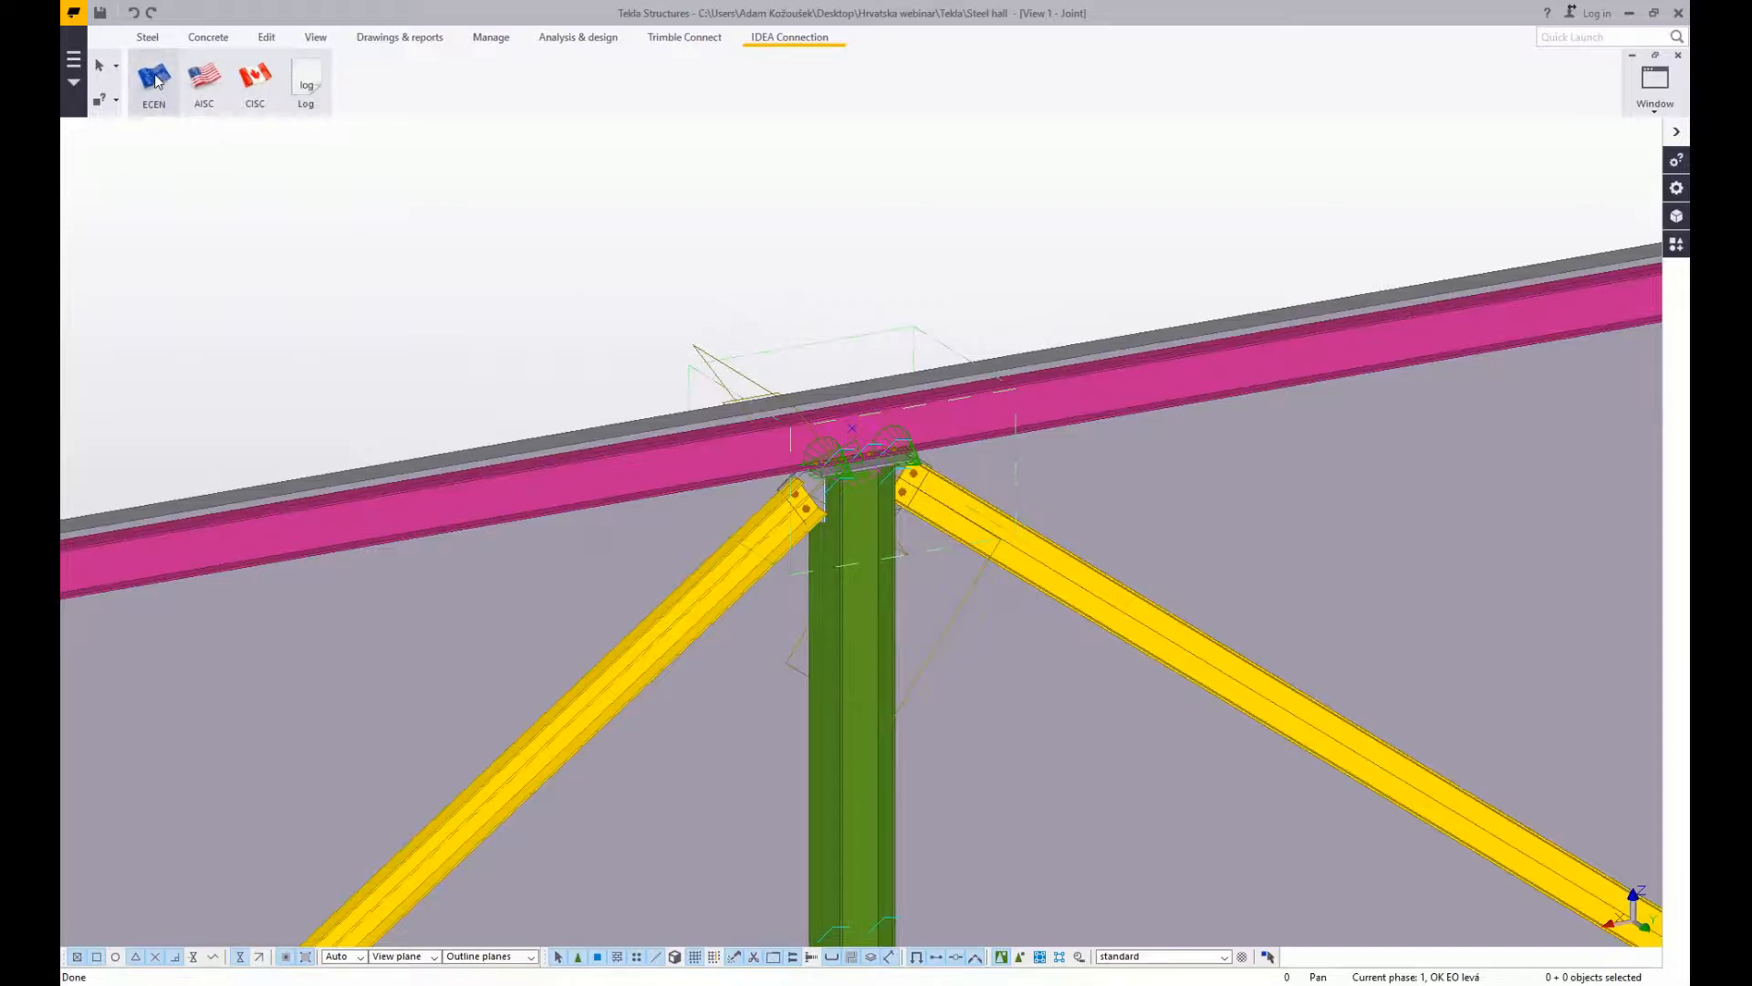
# Start the ECEN export, pick the connection point at the column top, and select the column, rafter and both diagonals as connected beams
pyautogui.click(167, 114)
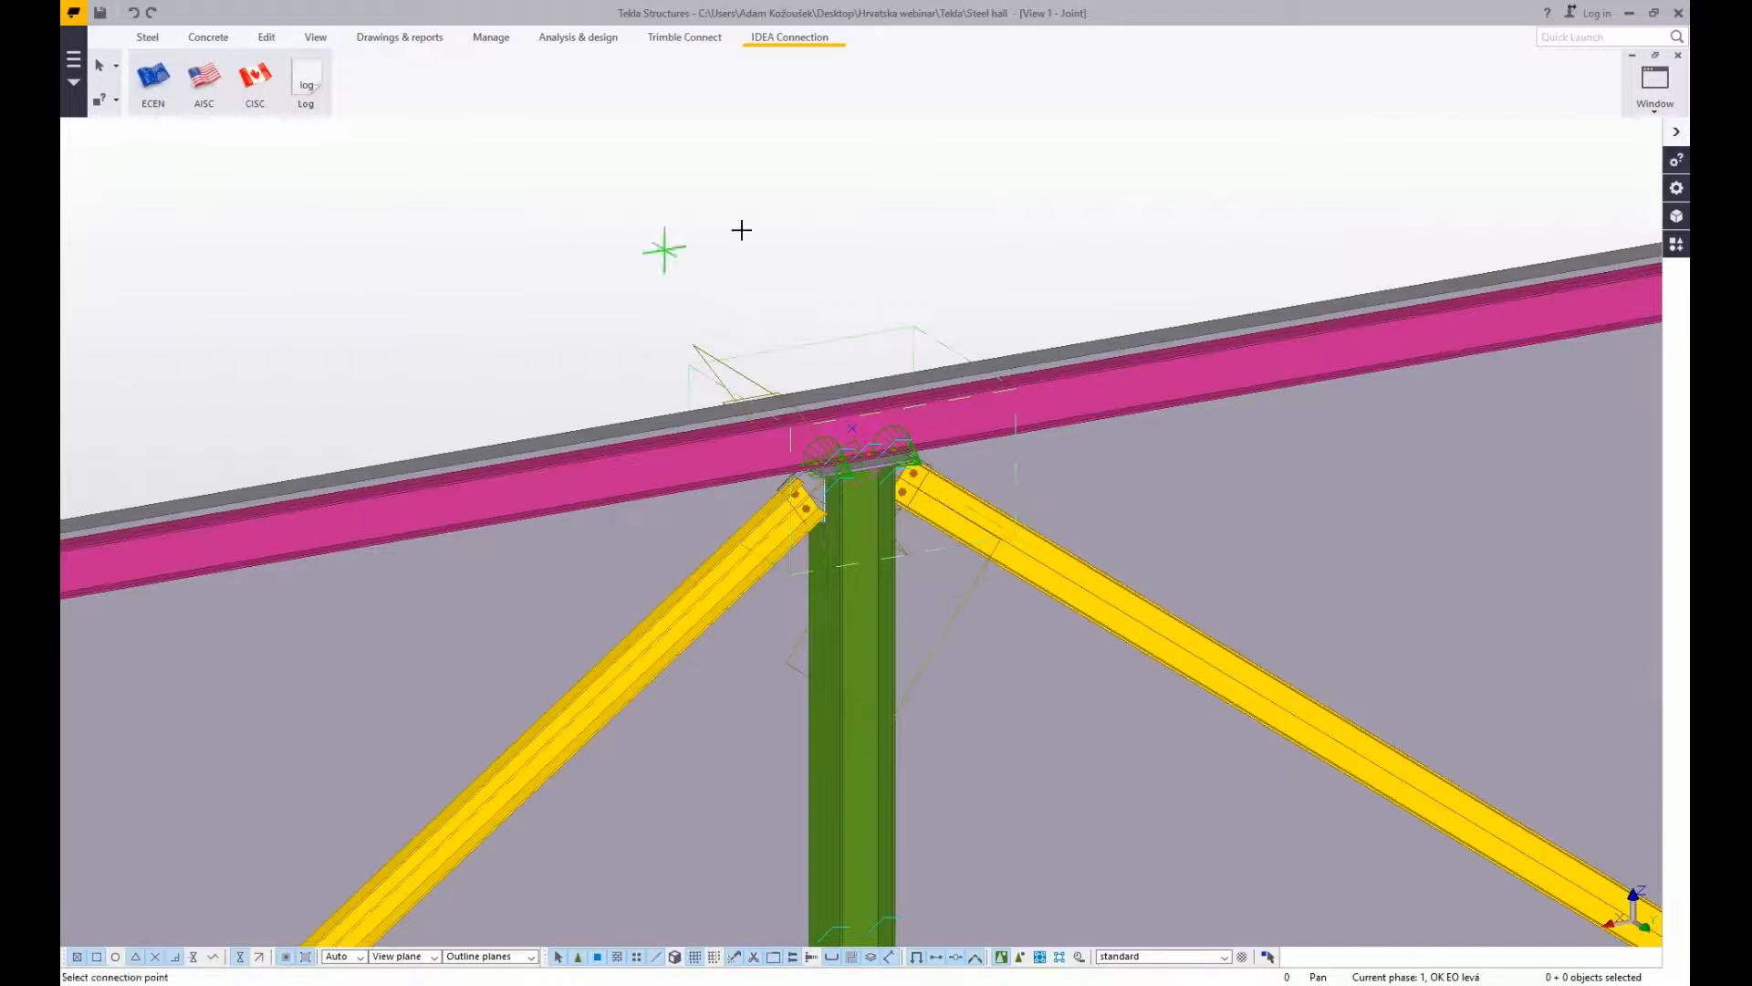
pyautogui.scroll(1, 890, 333)
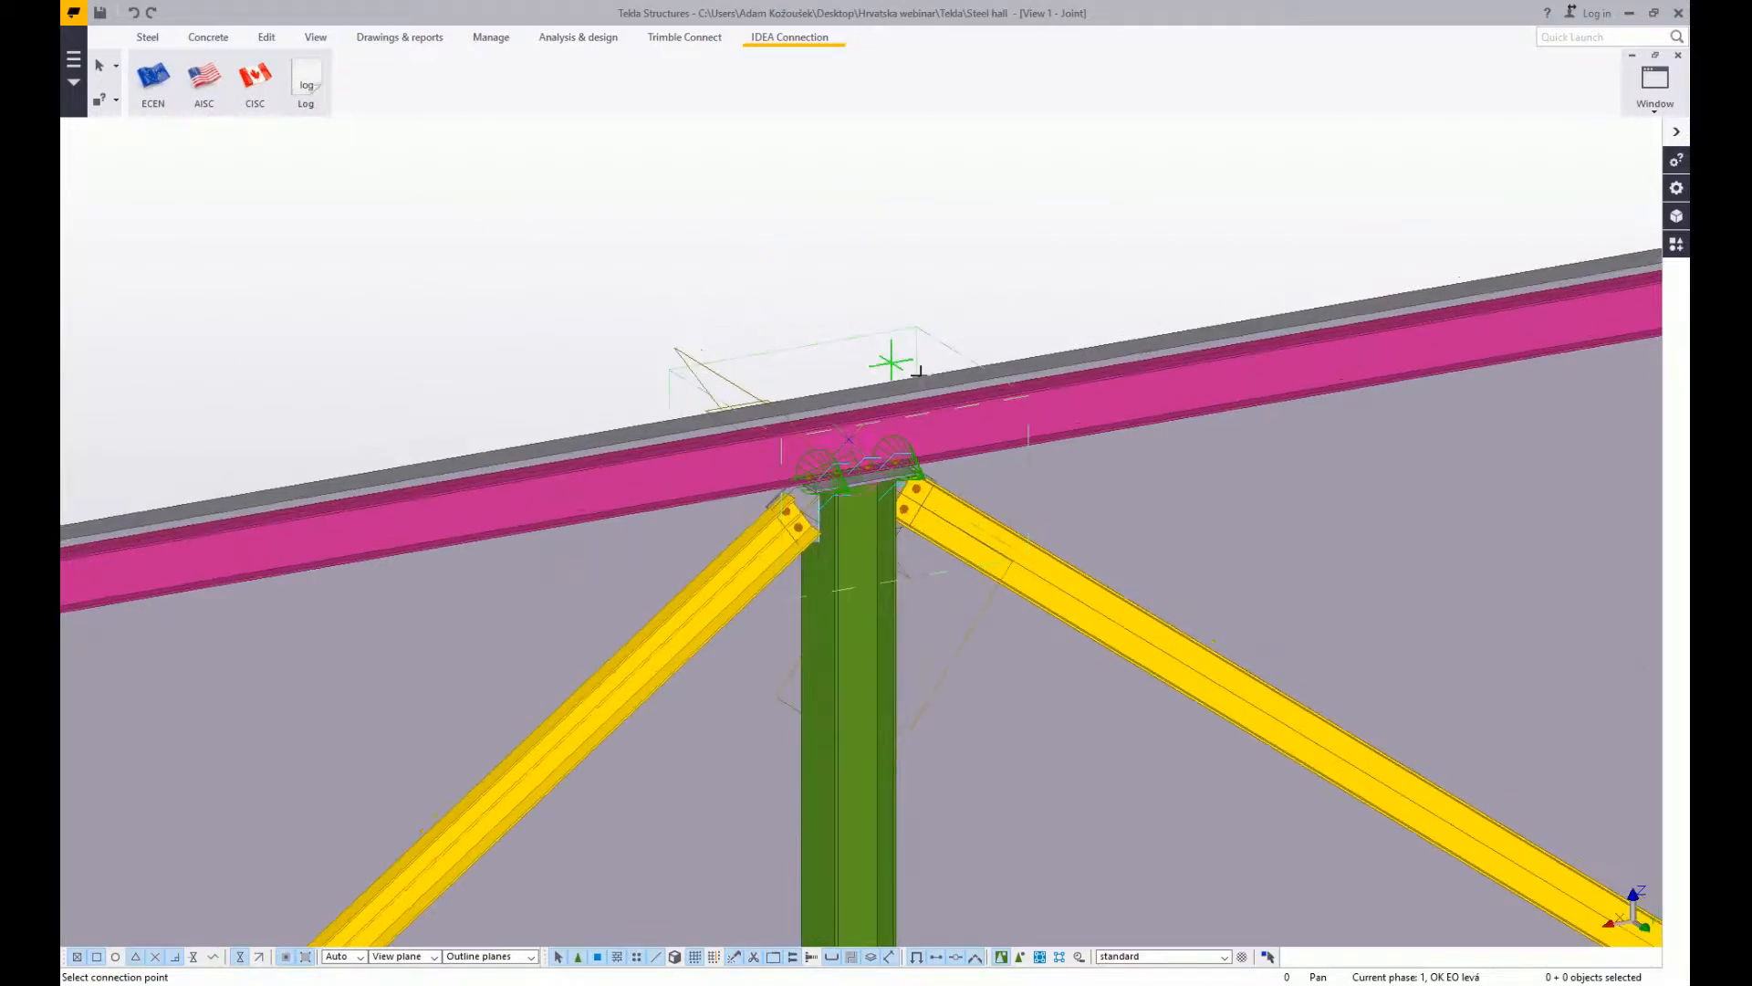
pyautogui.click(849, 440)
pyautogui.scroll(-1, 862, 447)
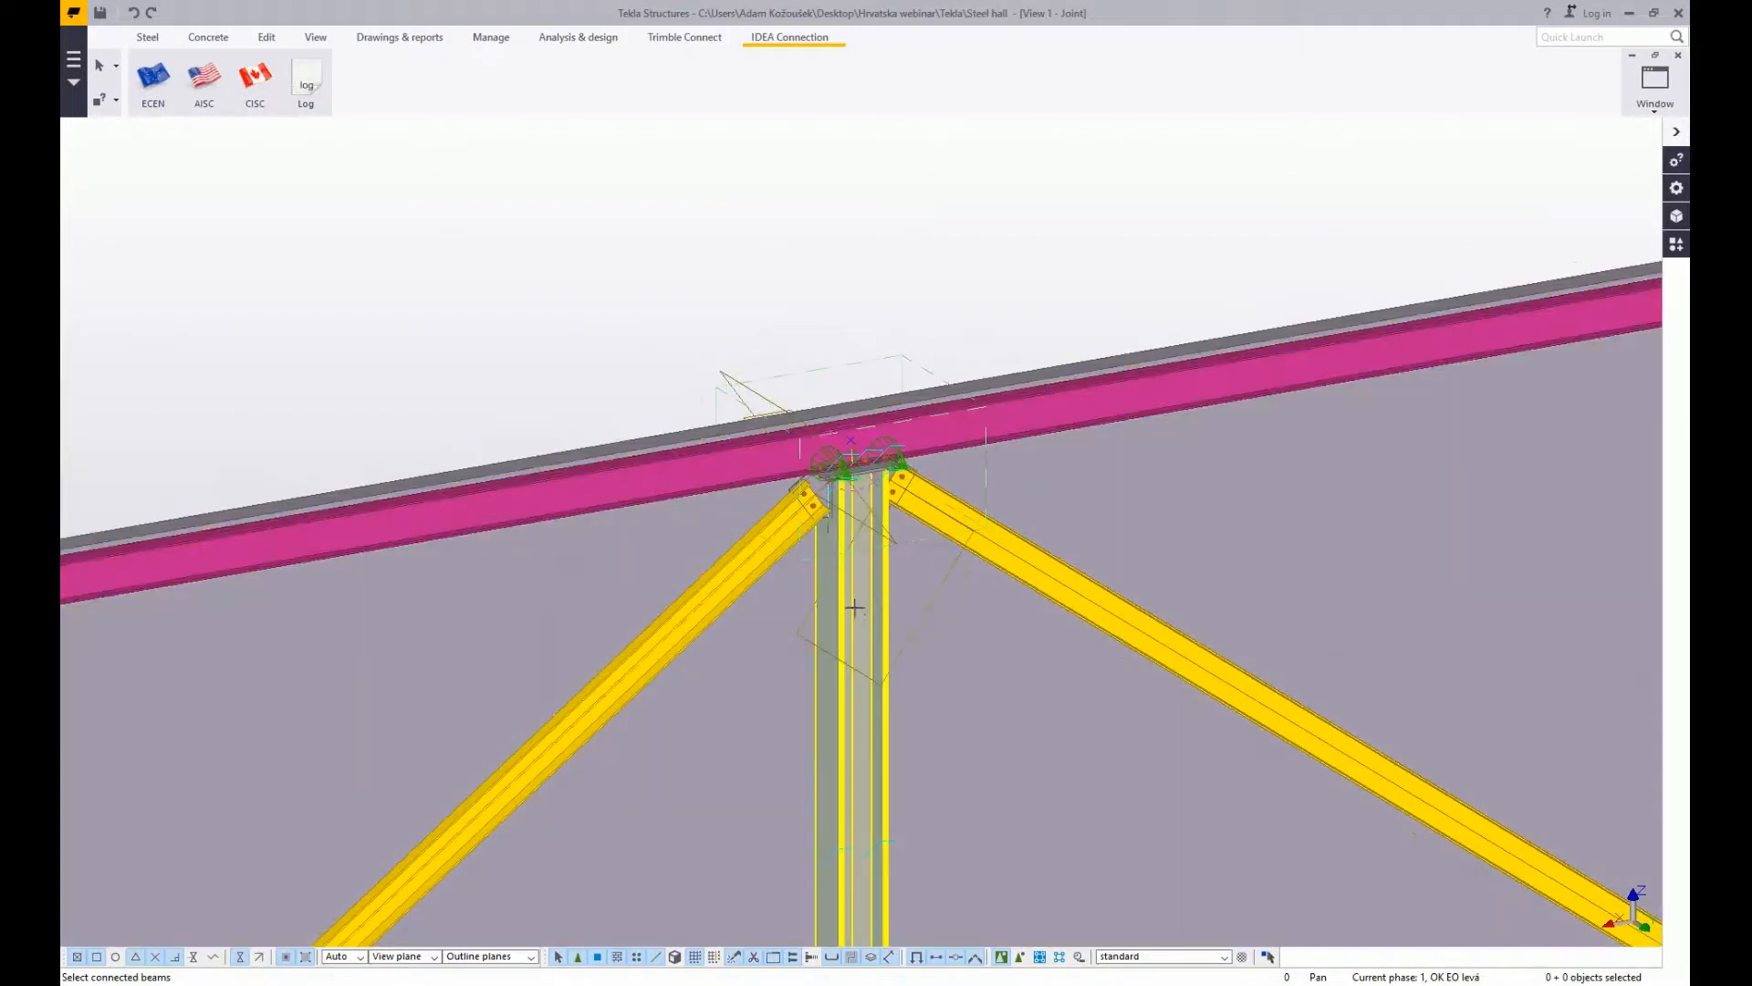
pyautogui.click(696, 461)
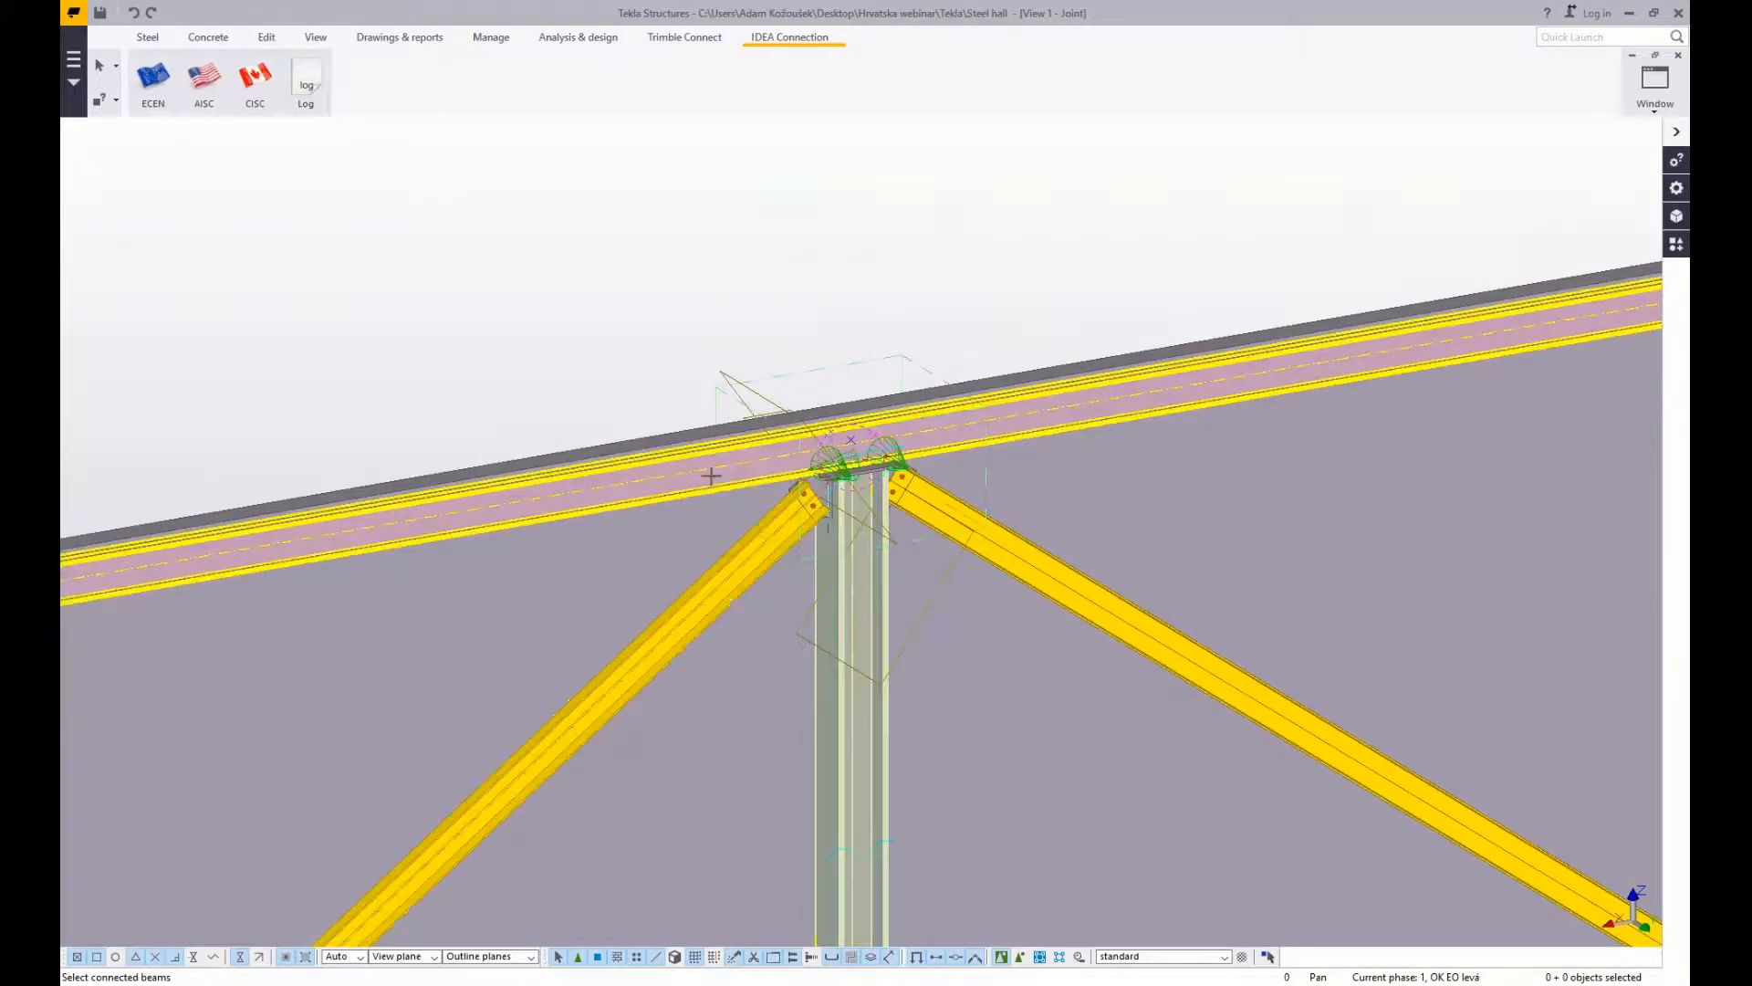
pyautogui.click(738, 562)
pyautogui.click(1000, 557)
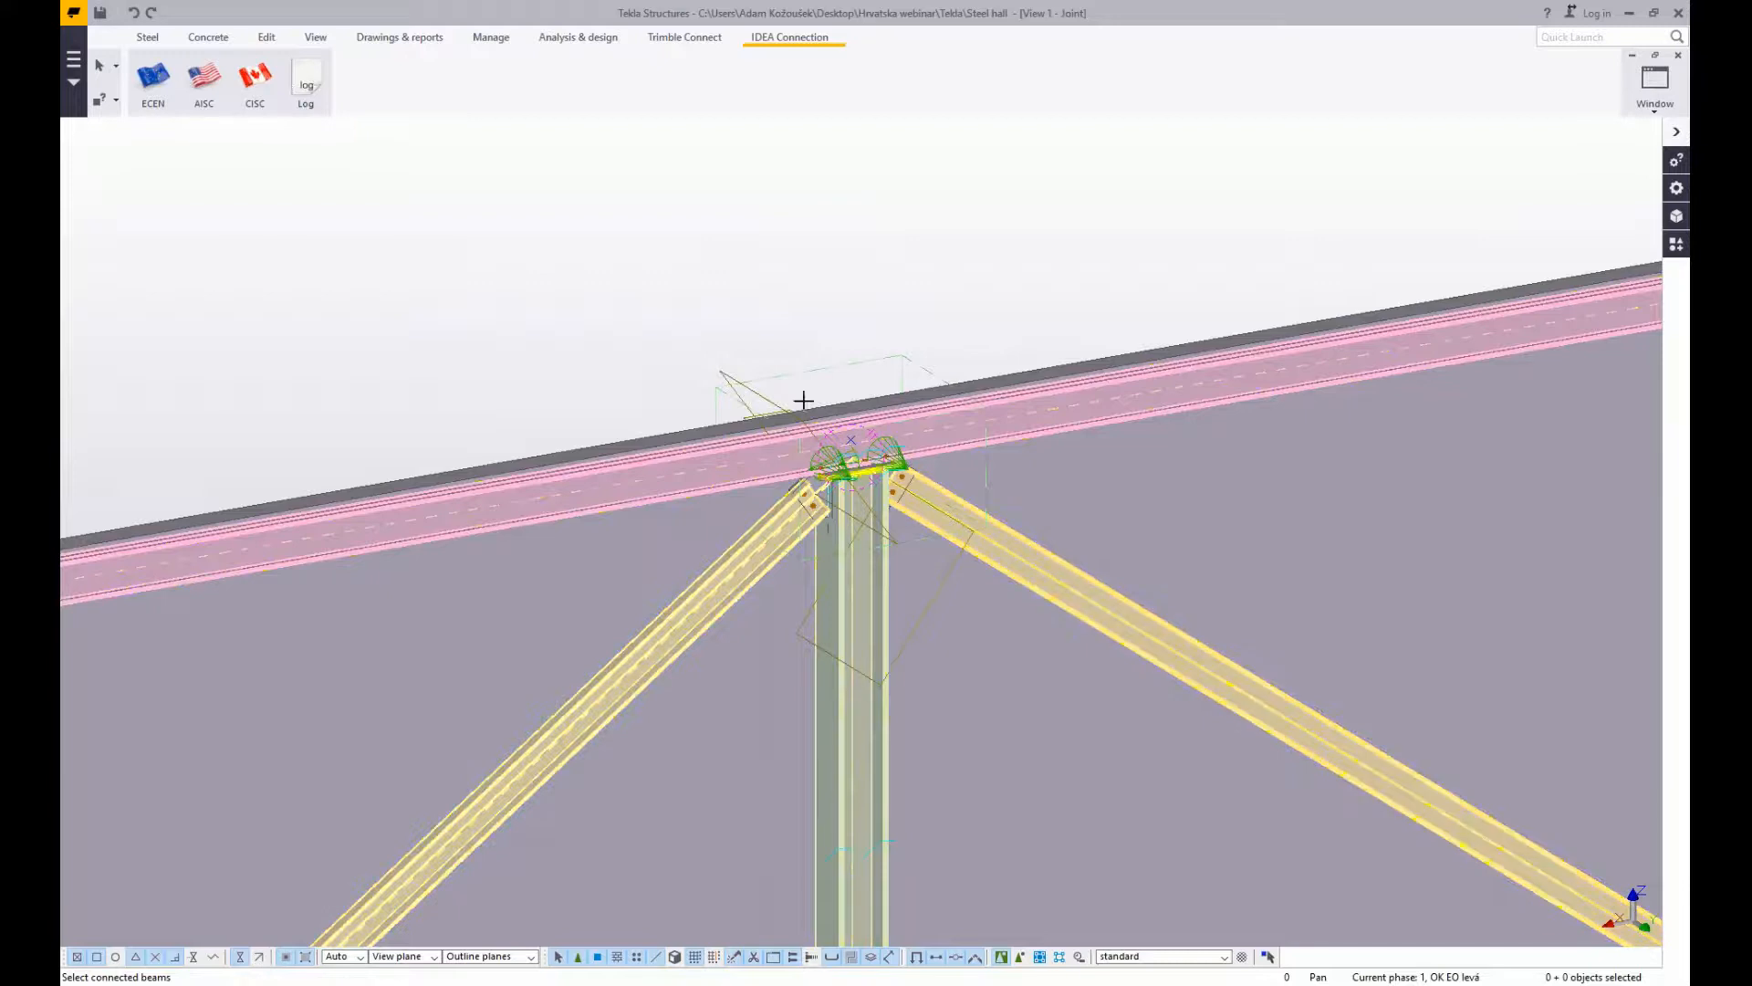
pyautogui.middleClick(697, 254)
# Select all connecting parts around the joint as parts of the exported connection
pyautogui.moveTo(661, 274); pyautogui.dragTo(1091, 666)
pyautogui.scroll(2, 826, 475)
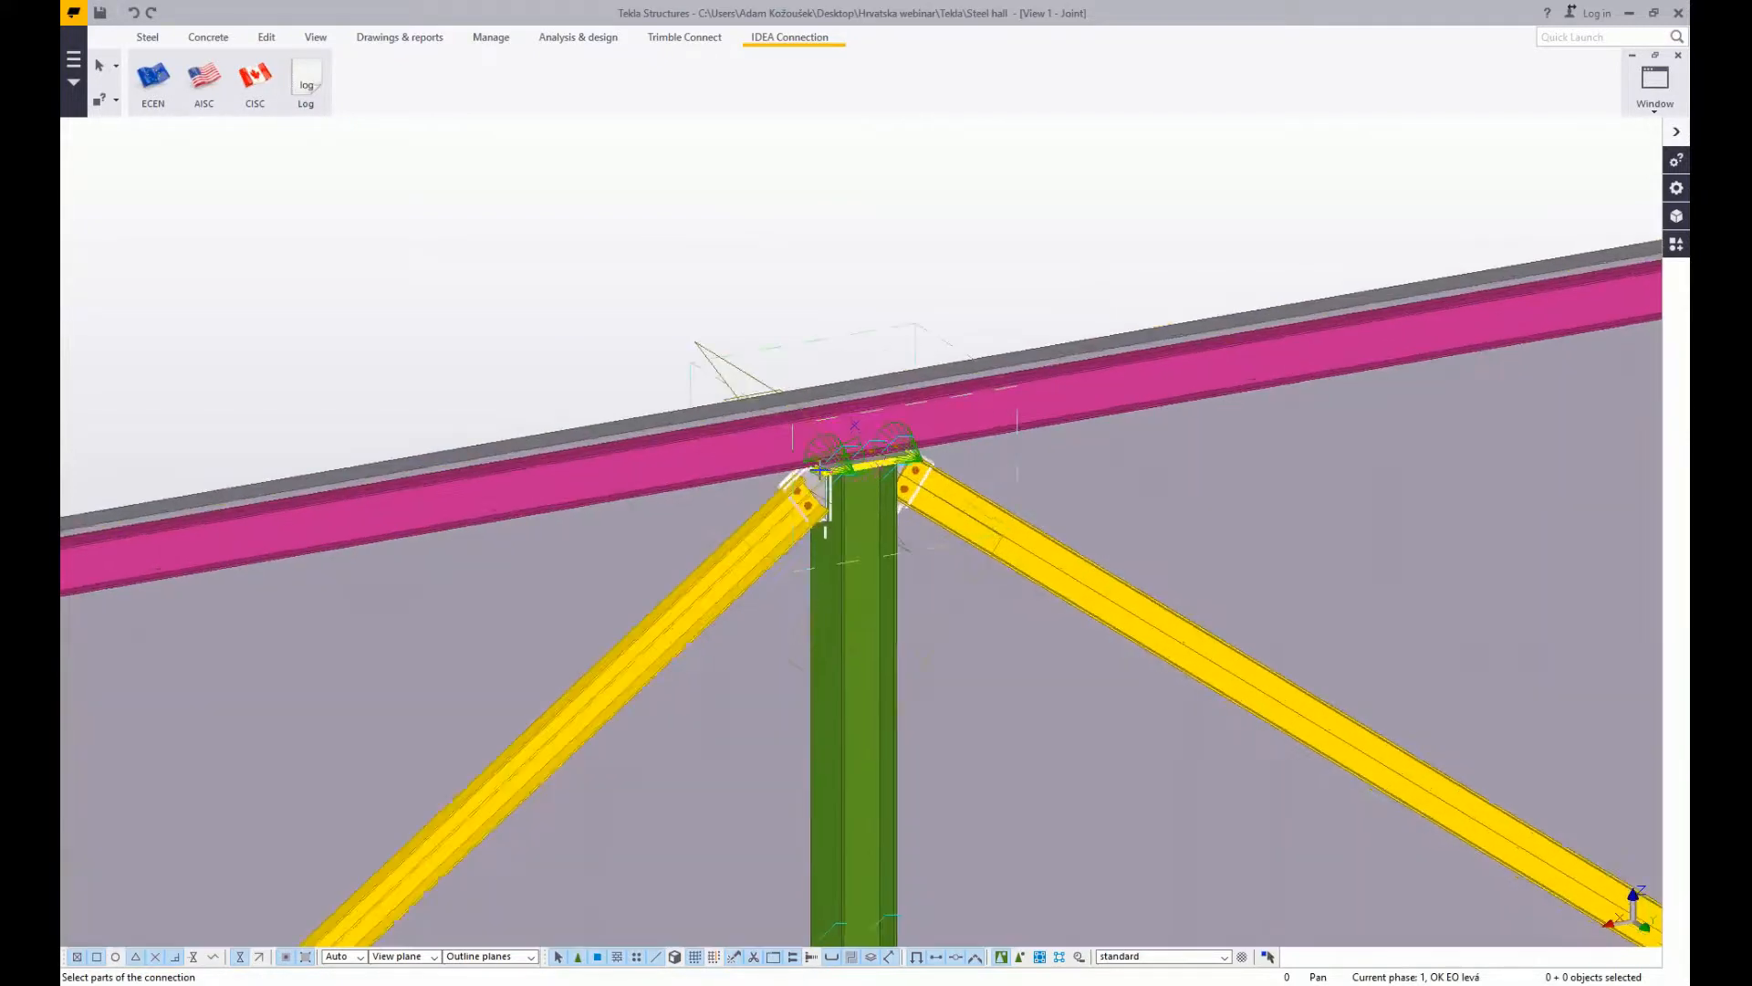
pyautogui.middleClick(886, 178)
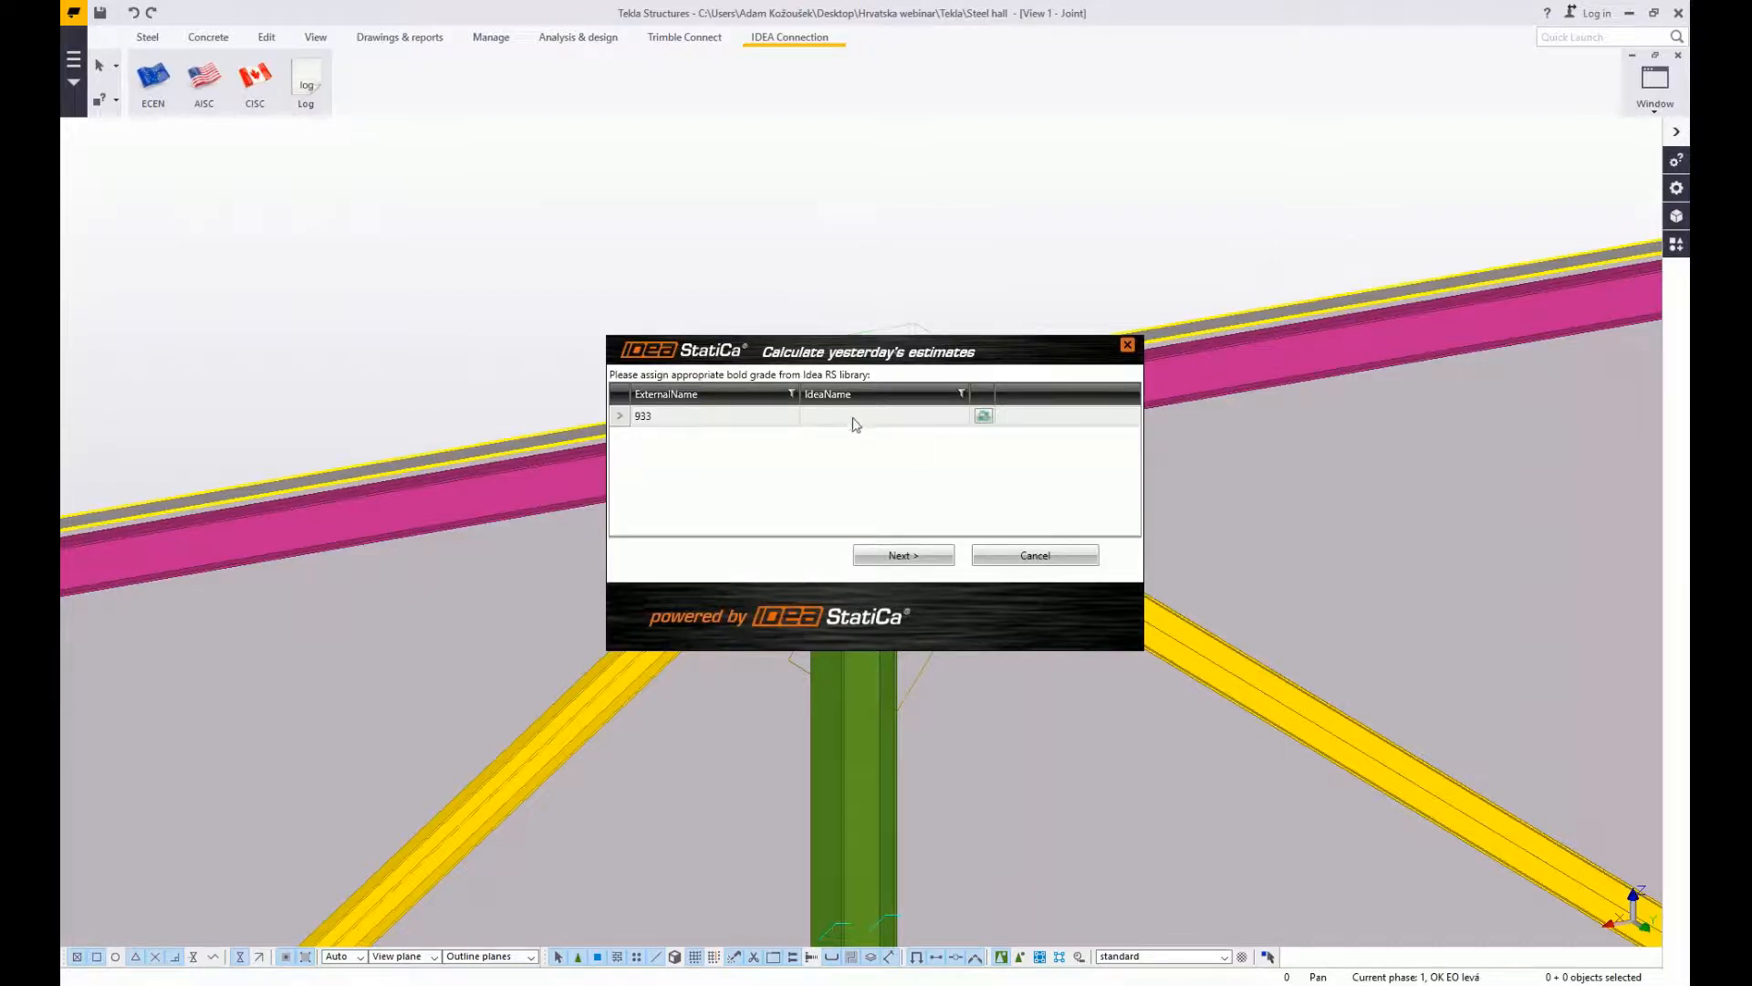
# Finish the export without assigning a bolt grade or material, and save the connection on the desktop as idea-tekla2.ideacon
pyautogui.click(900, 556)
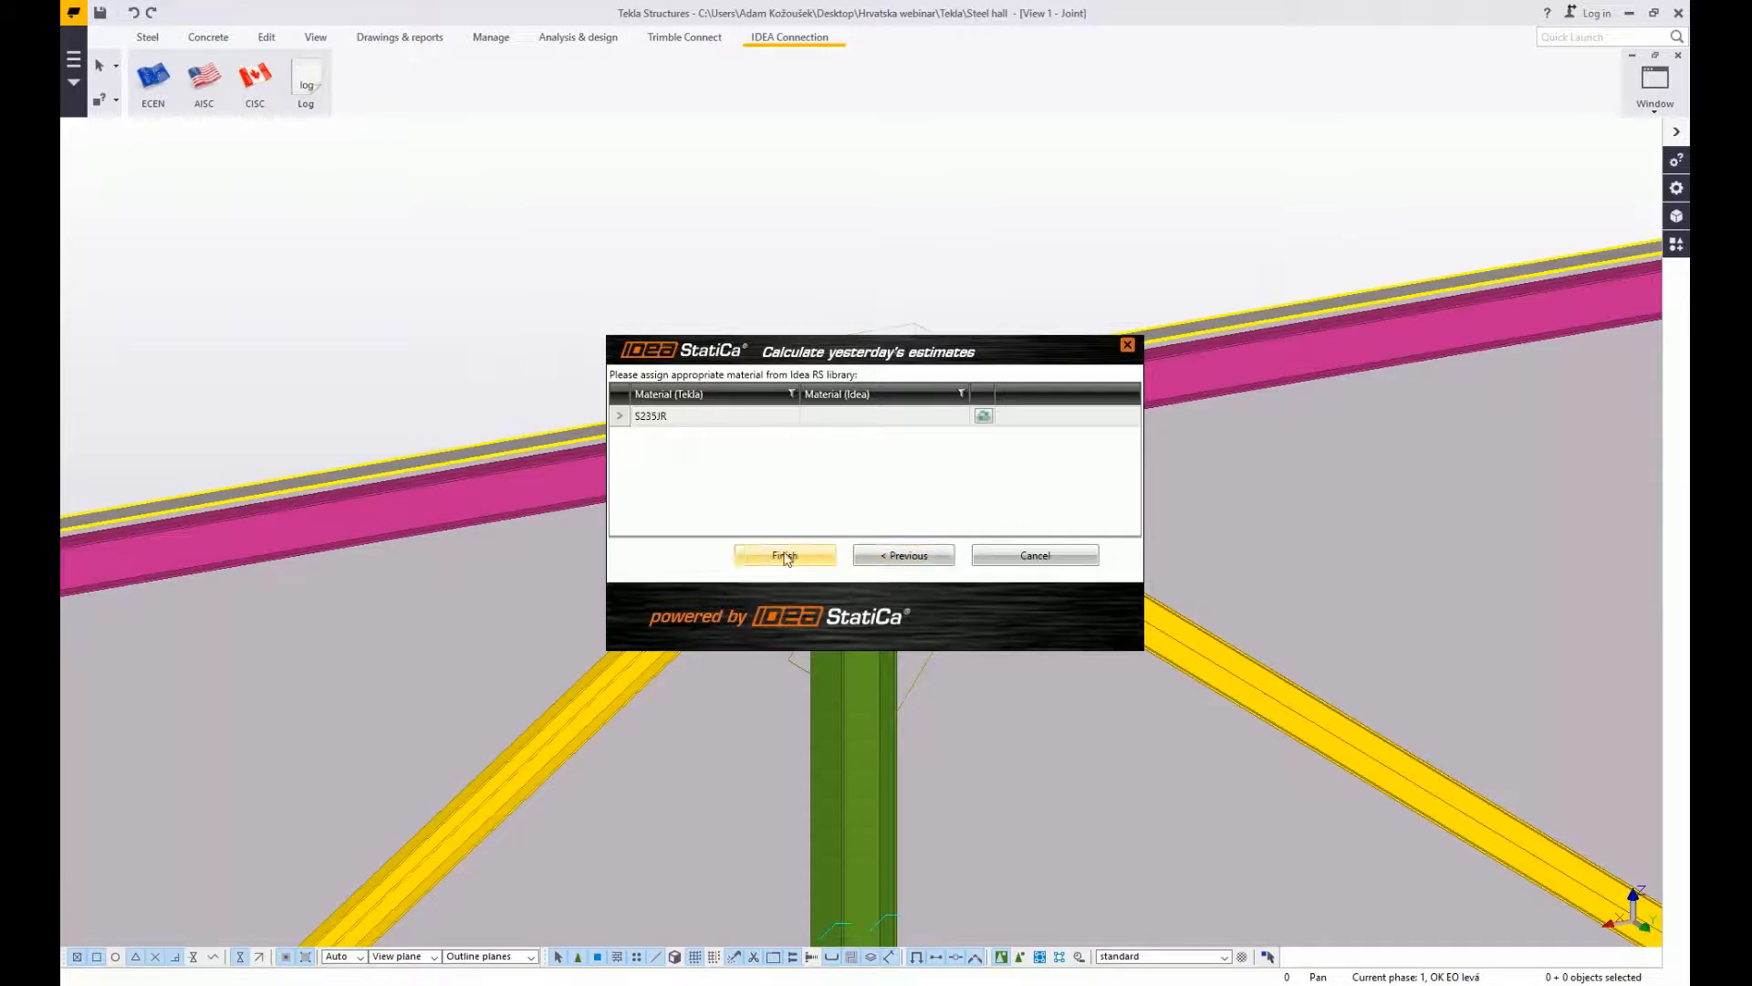
pyautogui.click(817, 560)
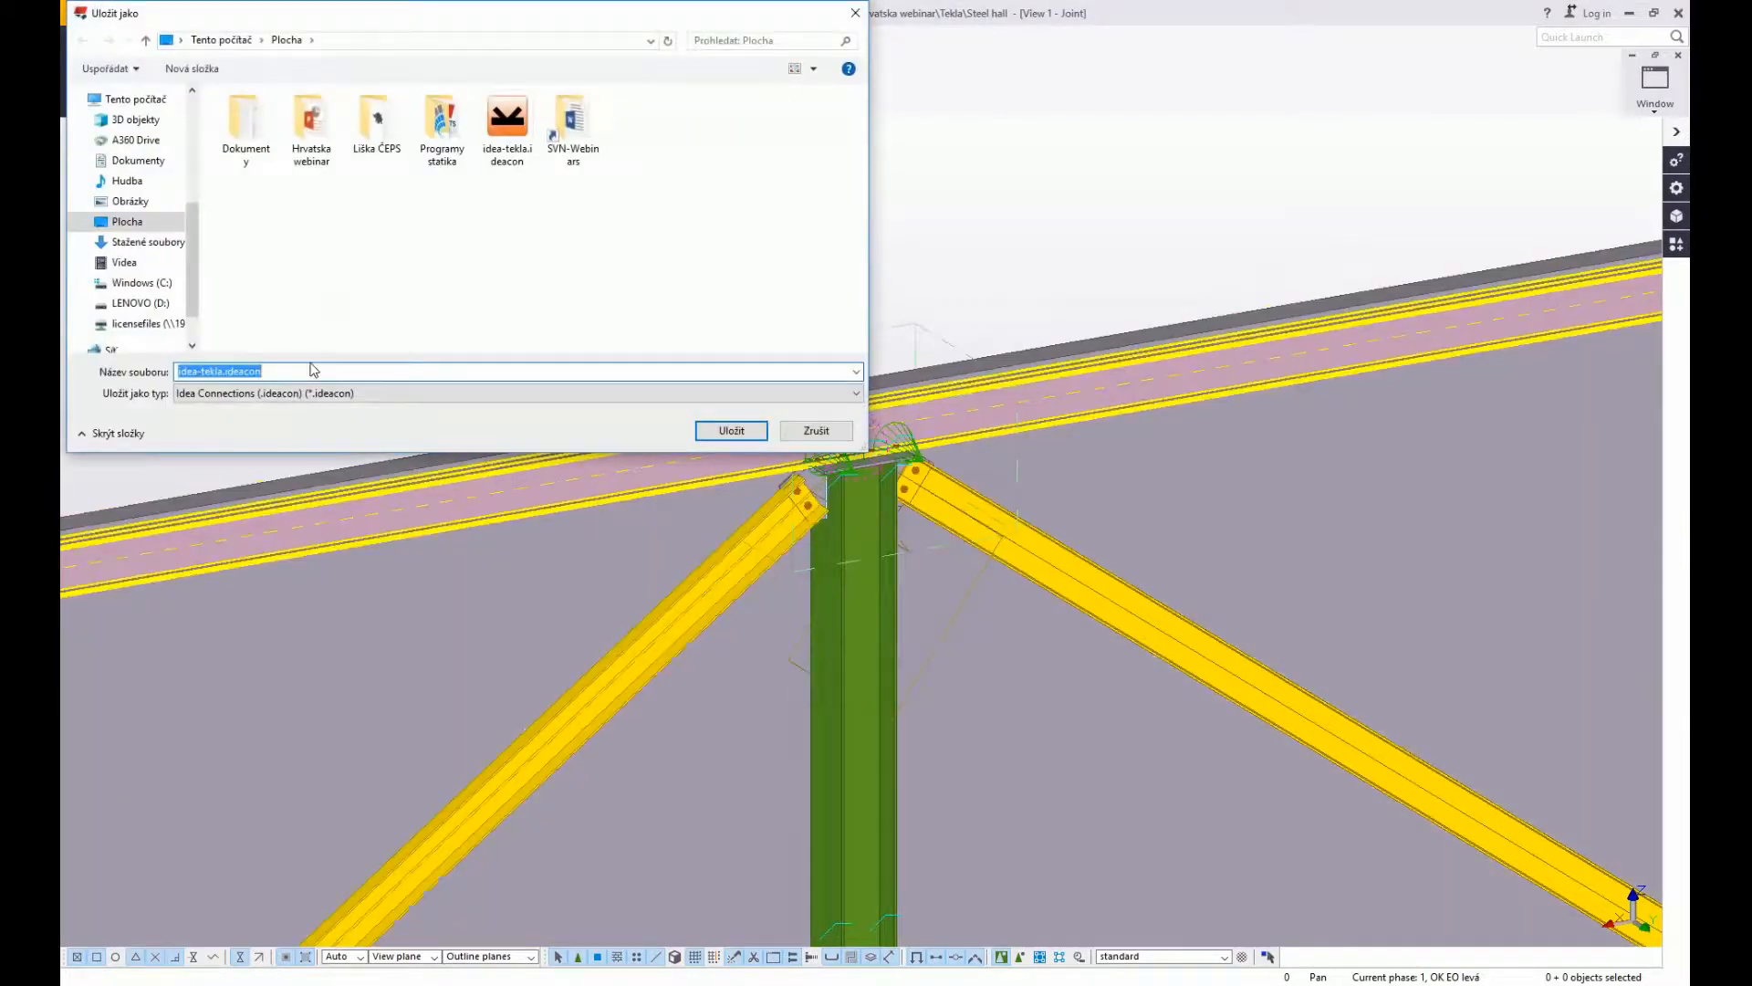
pyautogui.click(240, 373)
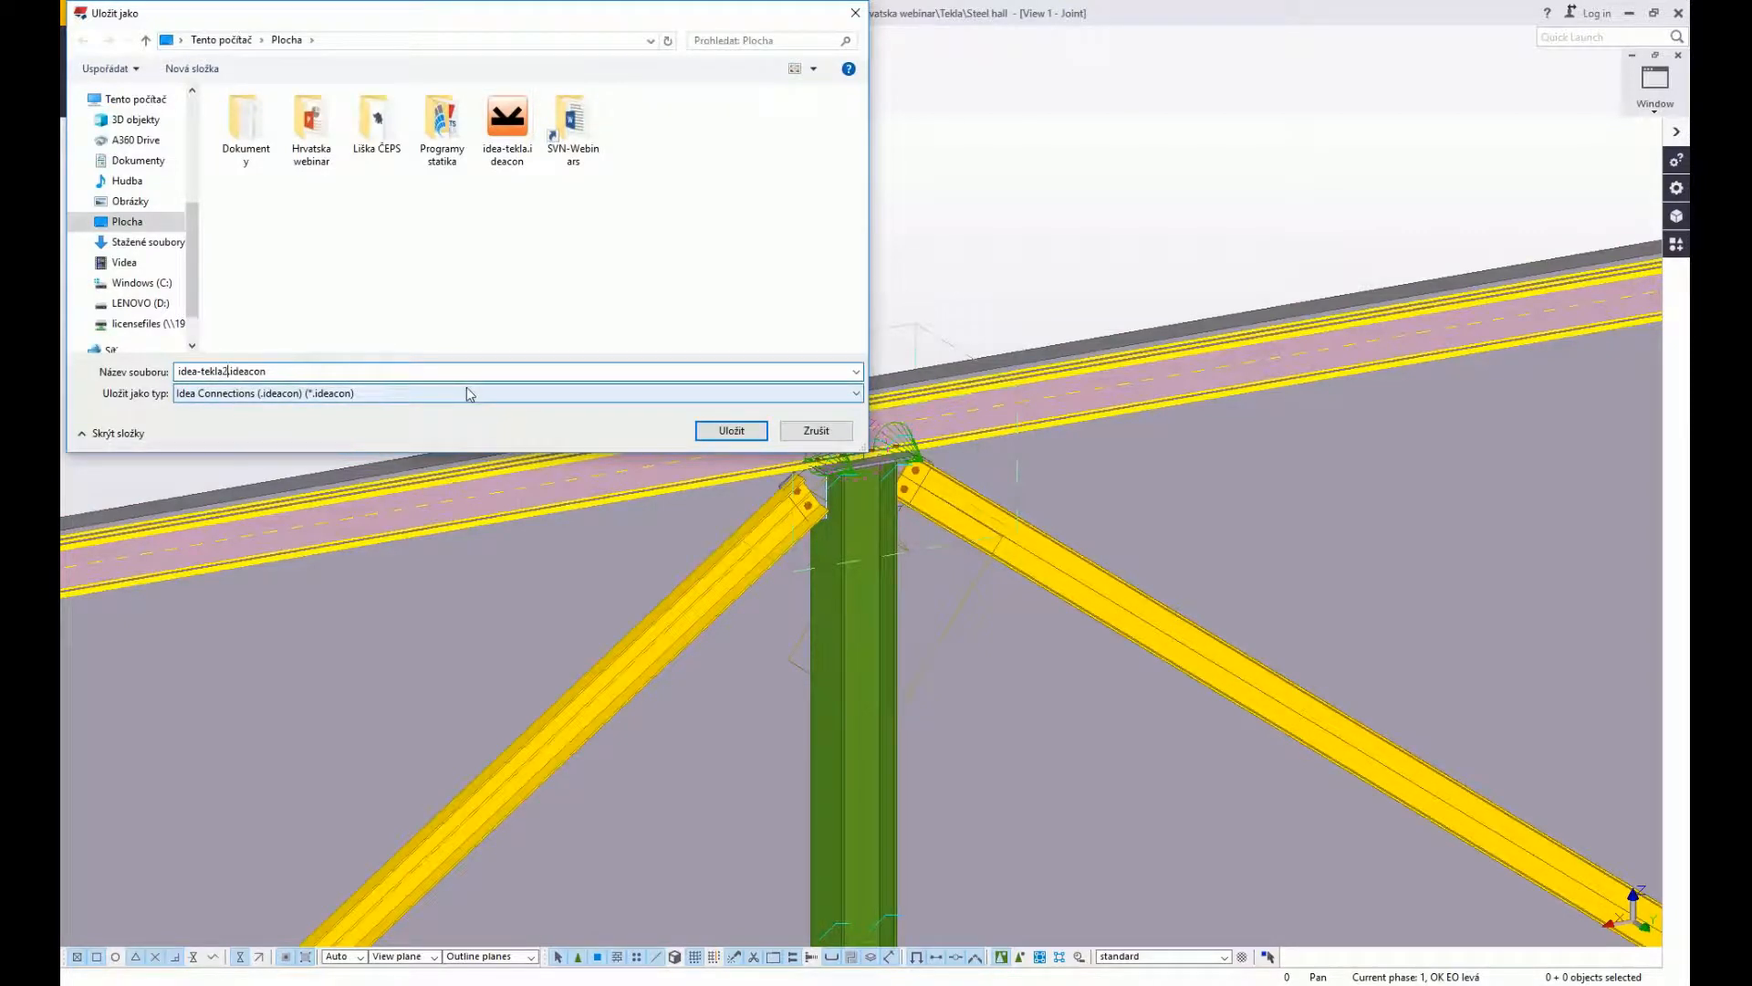
pyautogui.click(733, 430)
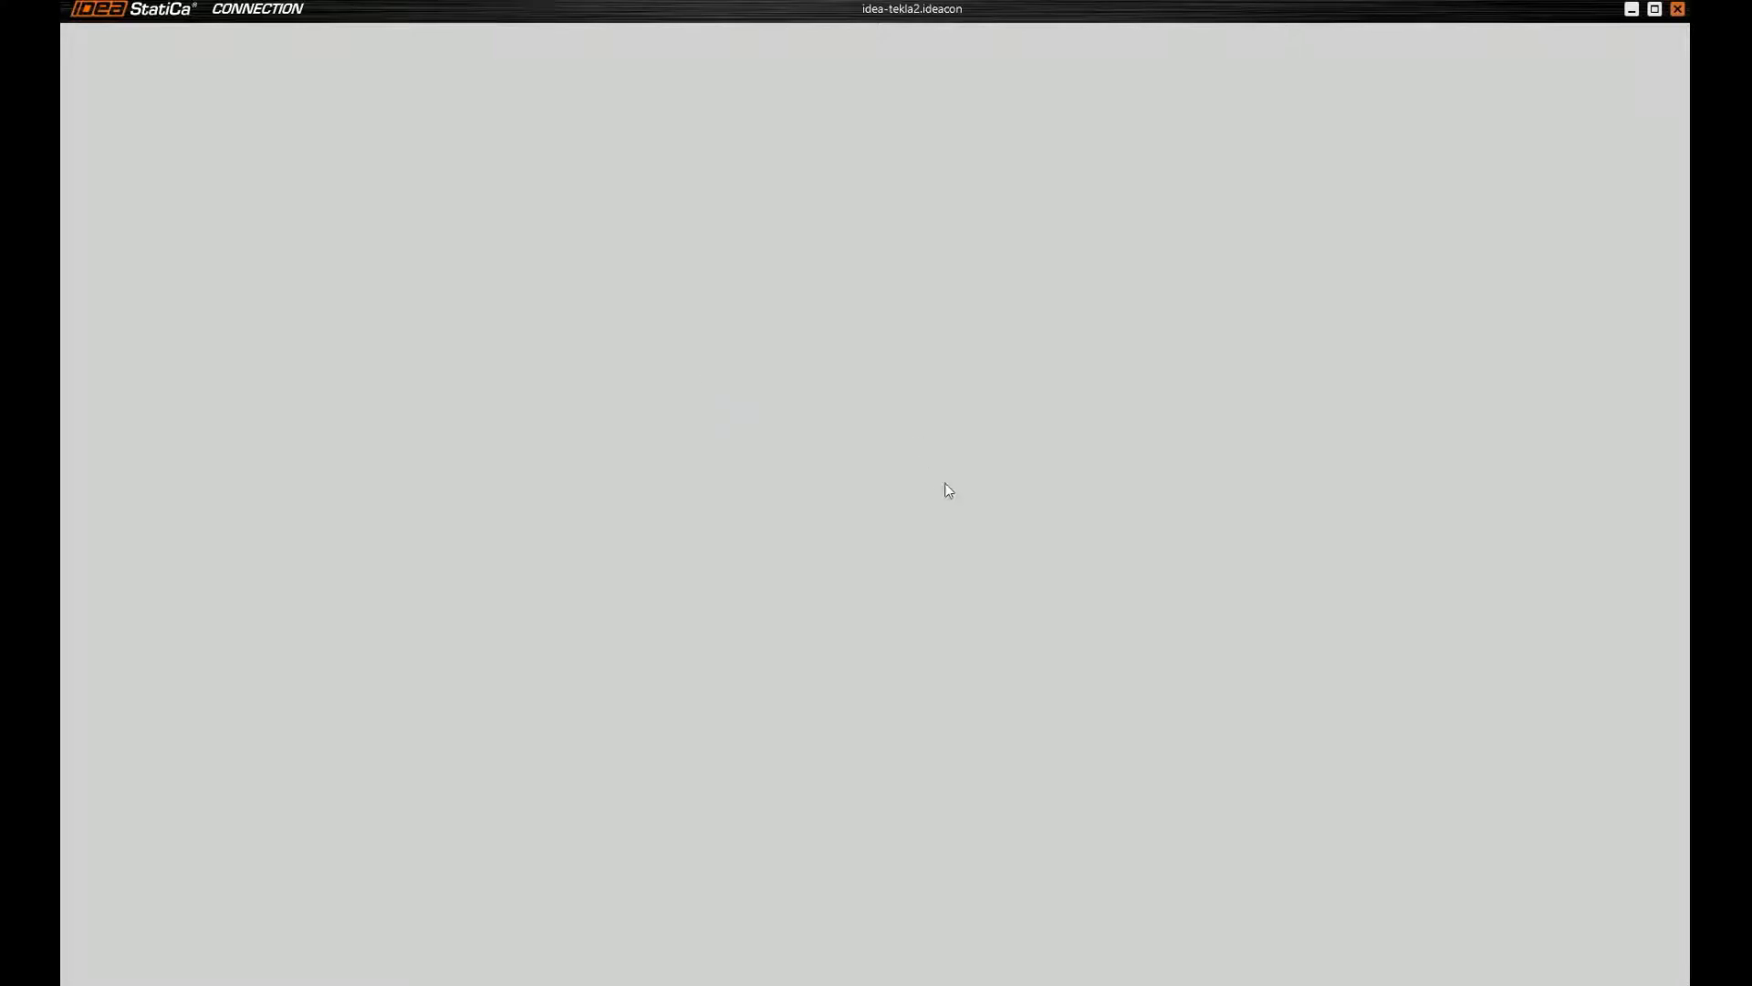
# Examine the imported joint in 3D from several sides, including its plates and bolts, and view the geometry settings of its members
pyautogui.scroll(-3, 1013, 406)
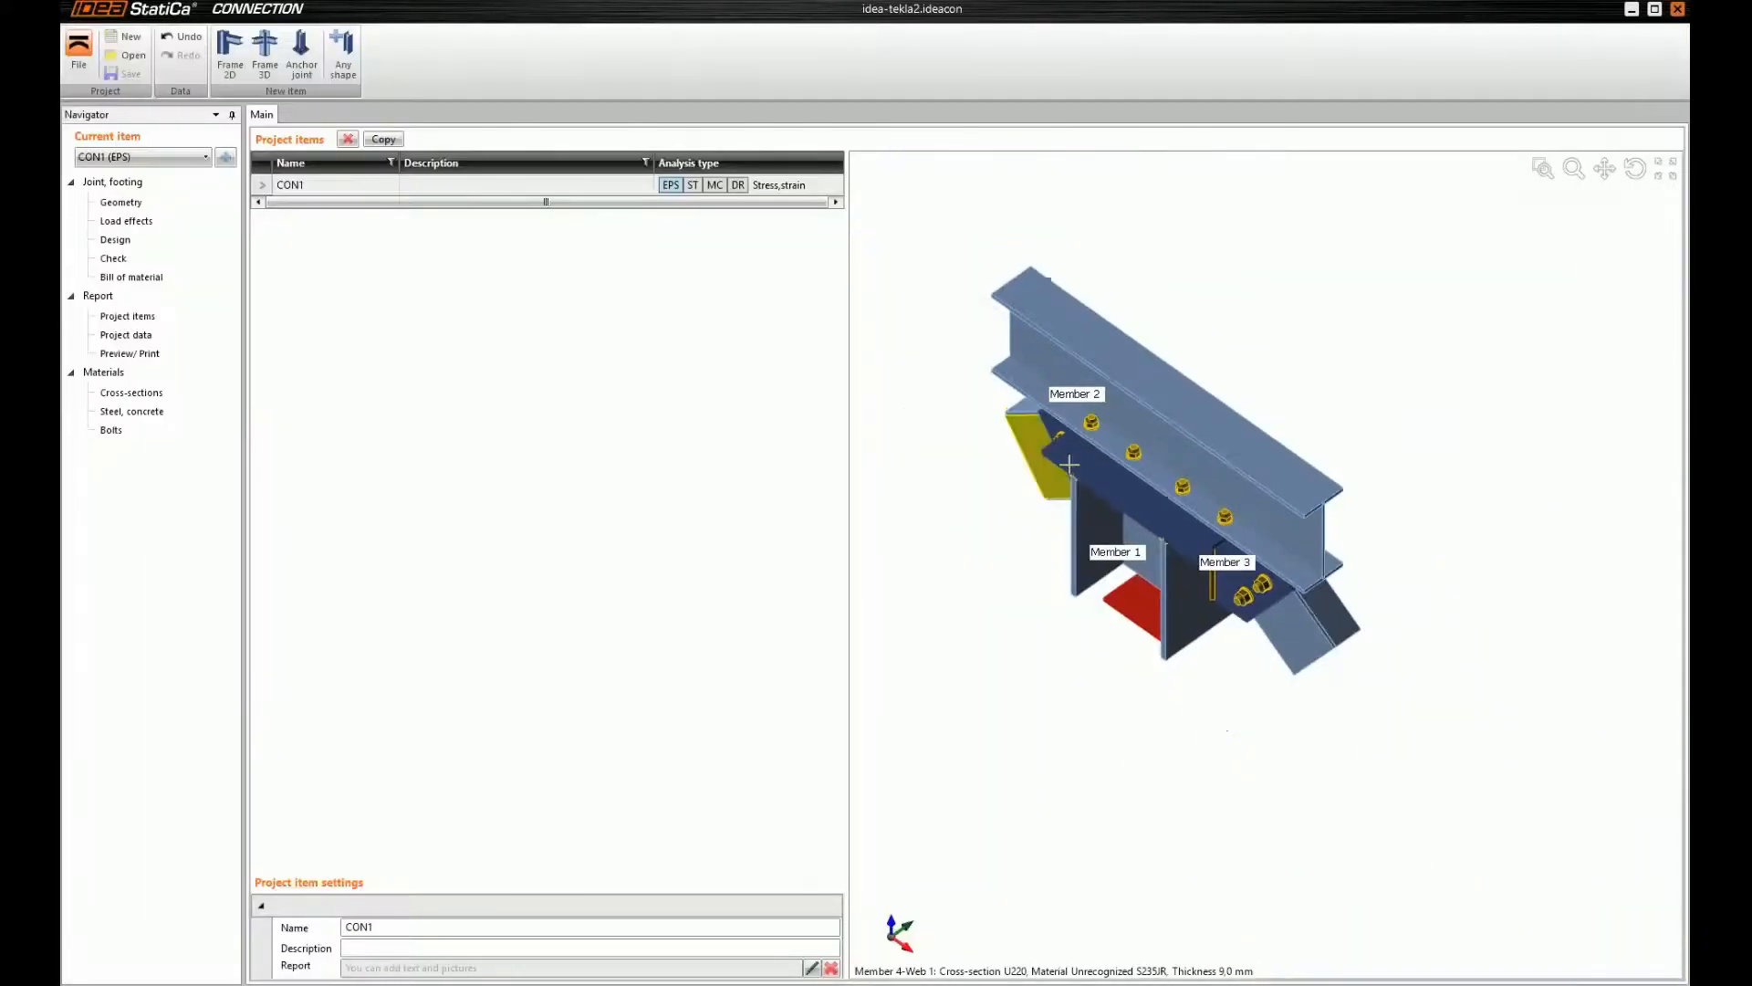
pyautogui.moveTo(1238, 627); pyautogui.dragTo(1180, 500, button='right')
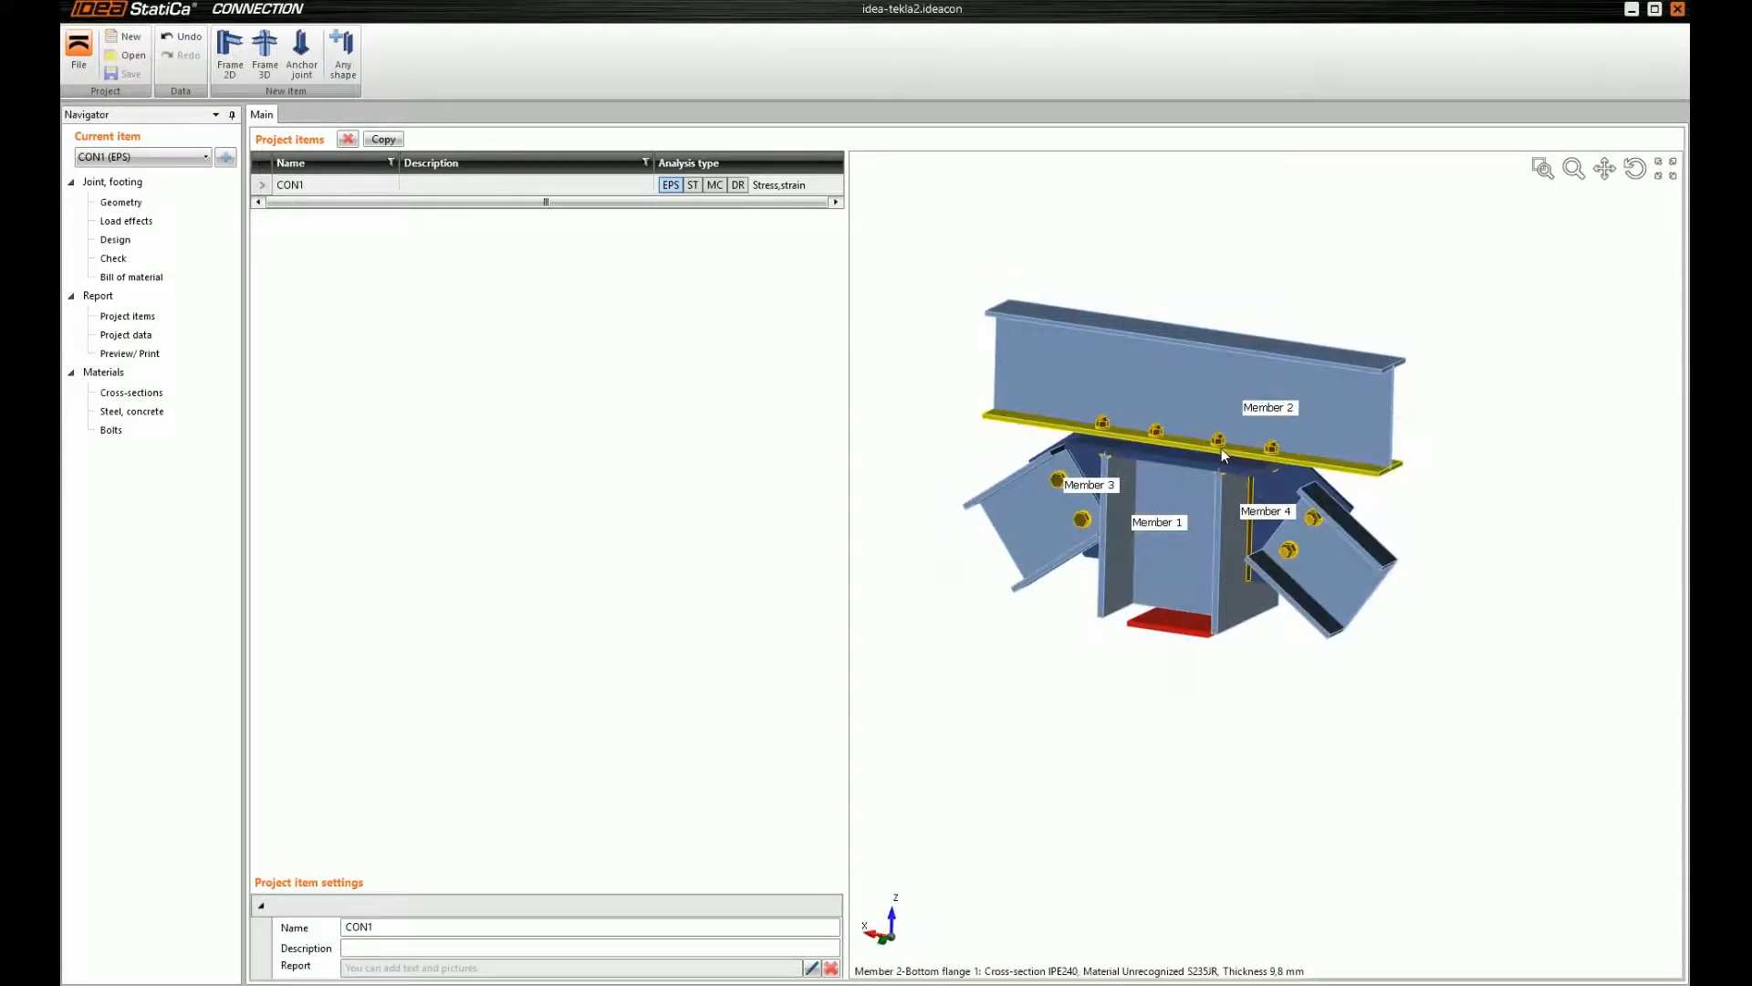
pyautogui.scroll(2, 1203, 461)
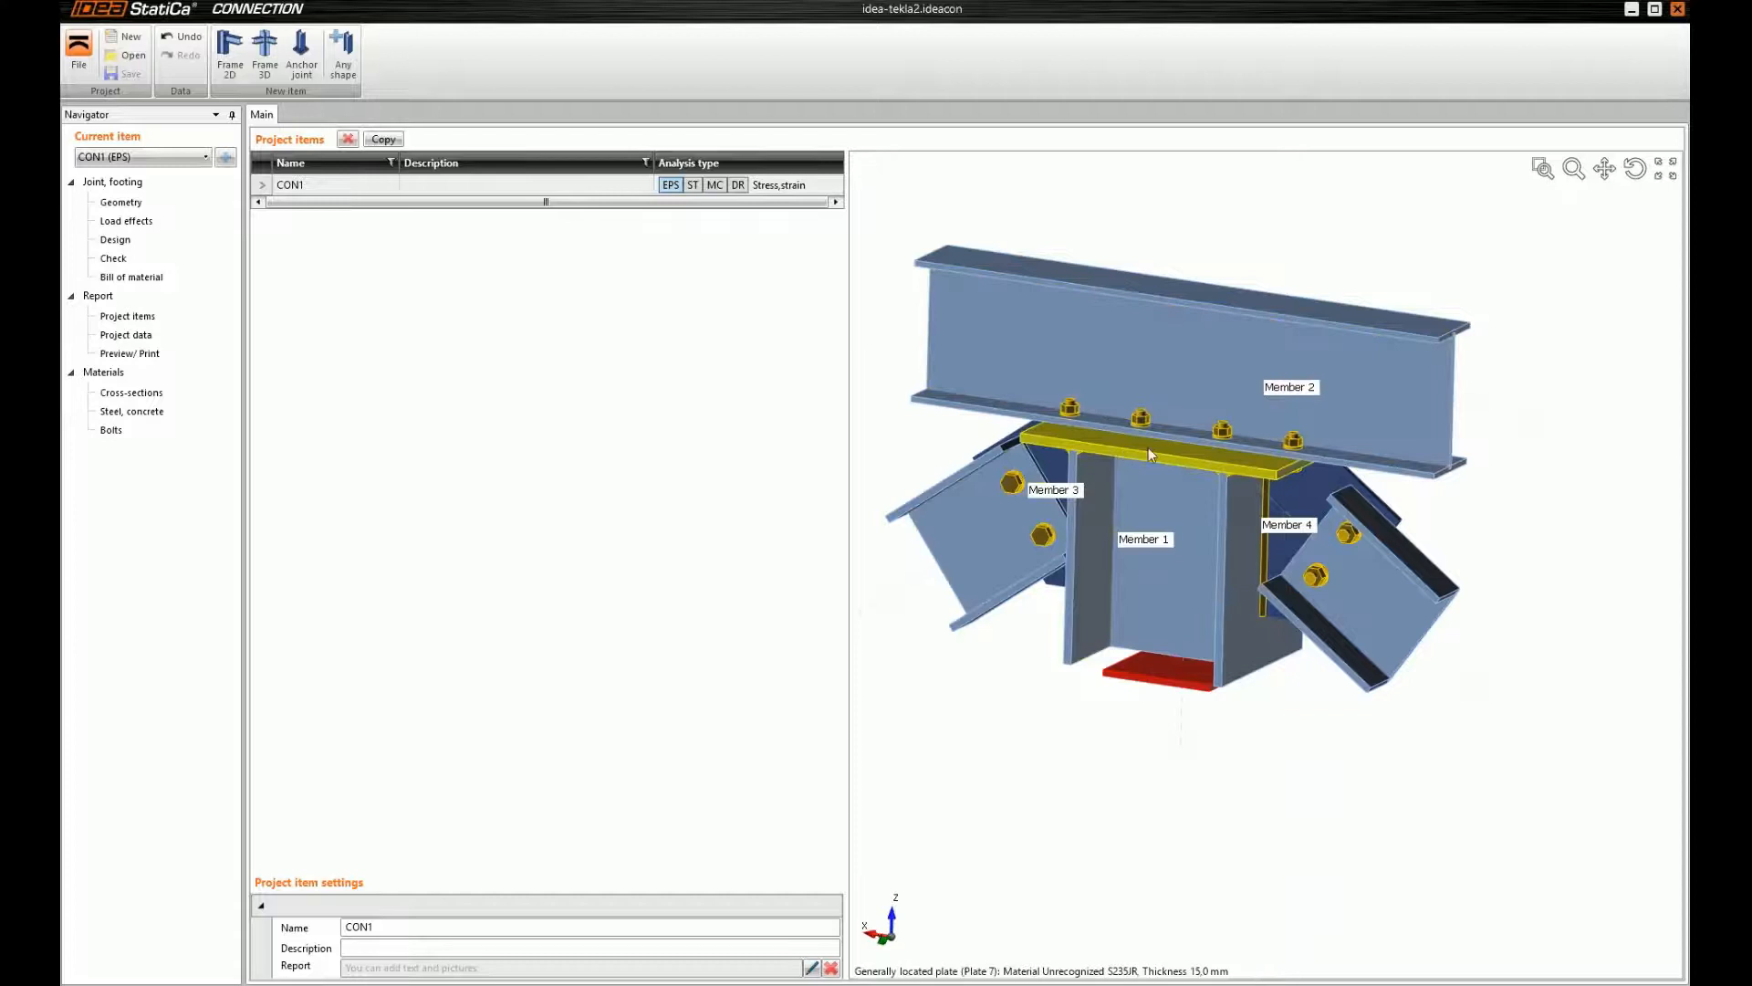
pyautogui.keyDown('ctrl'); pyautogui.moveTo(1148, 447); pyautogui.dragTo(1071, 418, button='middle'); pyautogui.keyUp('ctrl')
pyautogui.scroll(4, 1048, 490)
pyautogui.keyDown('ctrl'); pyautogui.moveTo(1123, 495); pyautogui.dragTo(1237, 512, button='middle'); pyautogui.keyUp('ctrl')
pyautogui.scroll(-5, 1152, 475)
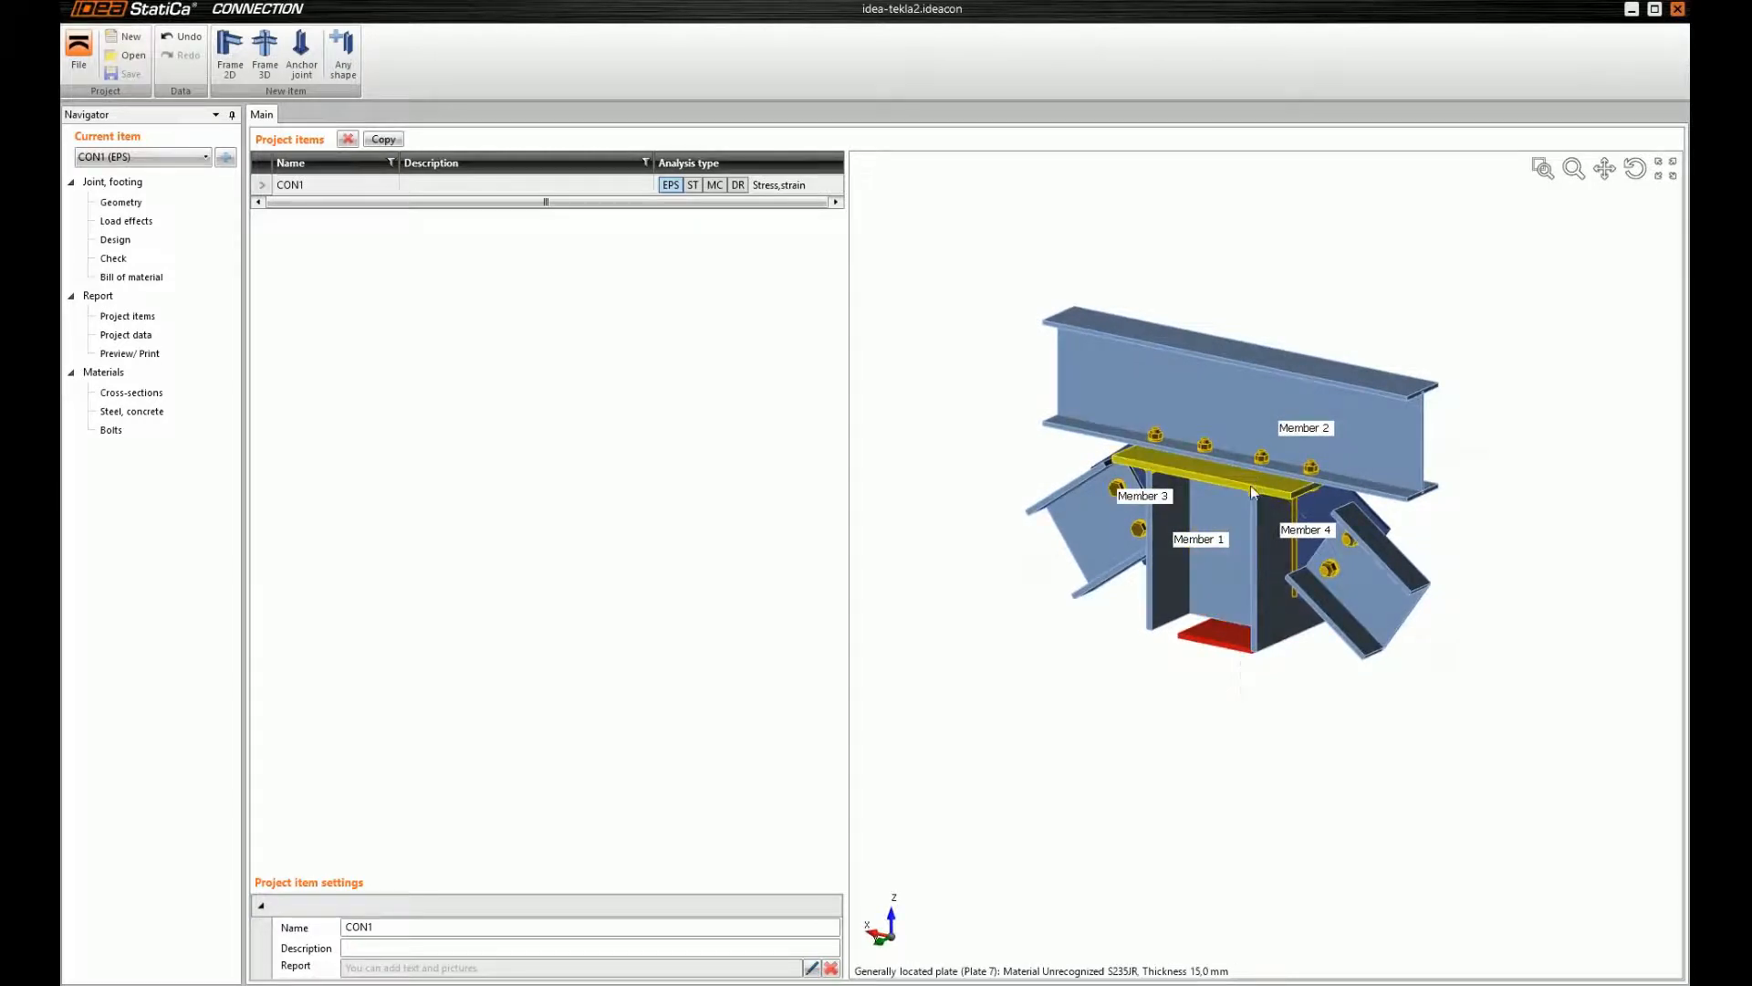
pyautogui.keyDown('ctrl'); pyautogui.moveTo(1236, 540); pyautogui.dragTo(1227, 489, button='middle'); pyautogui.keyUp('ctrl')
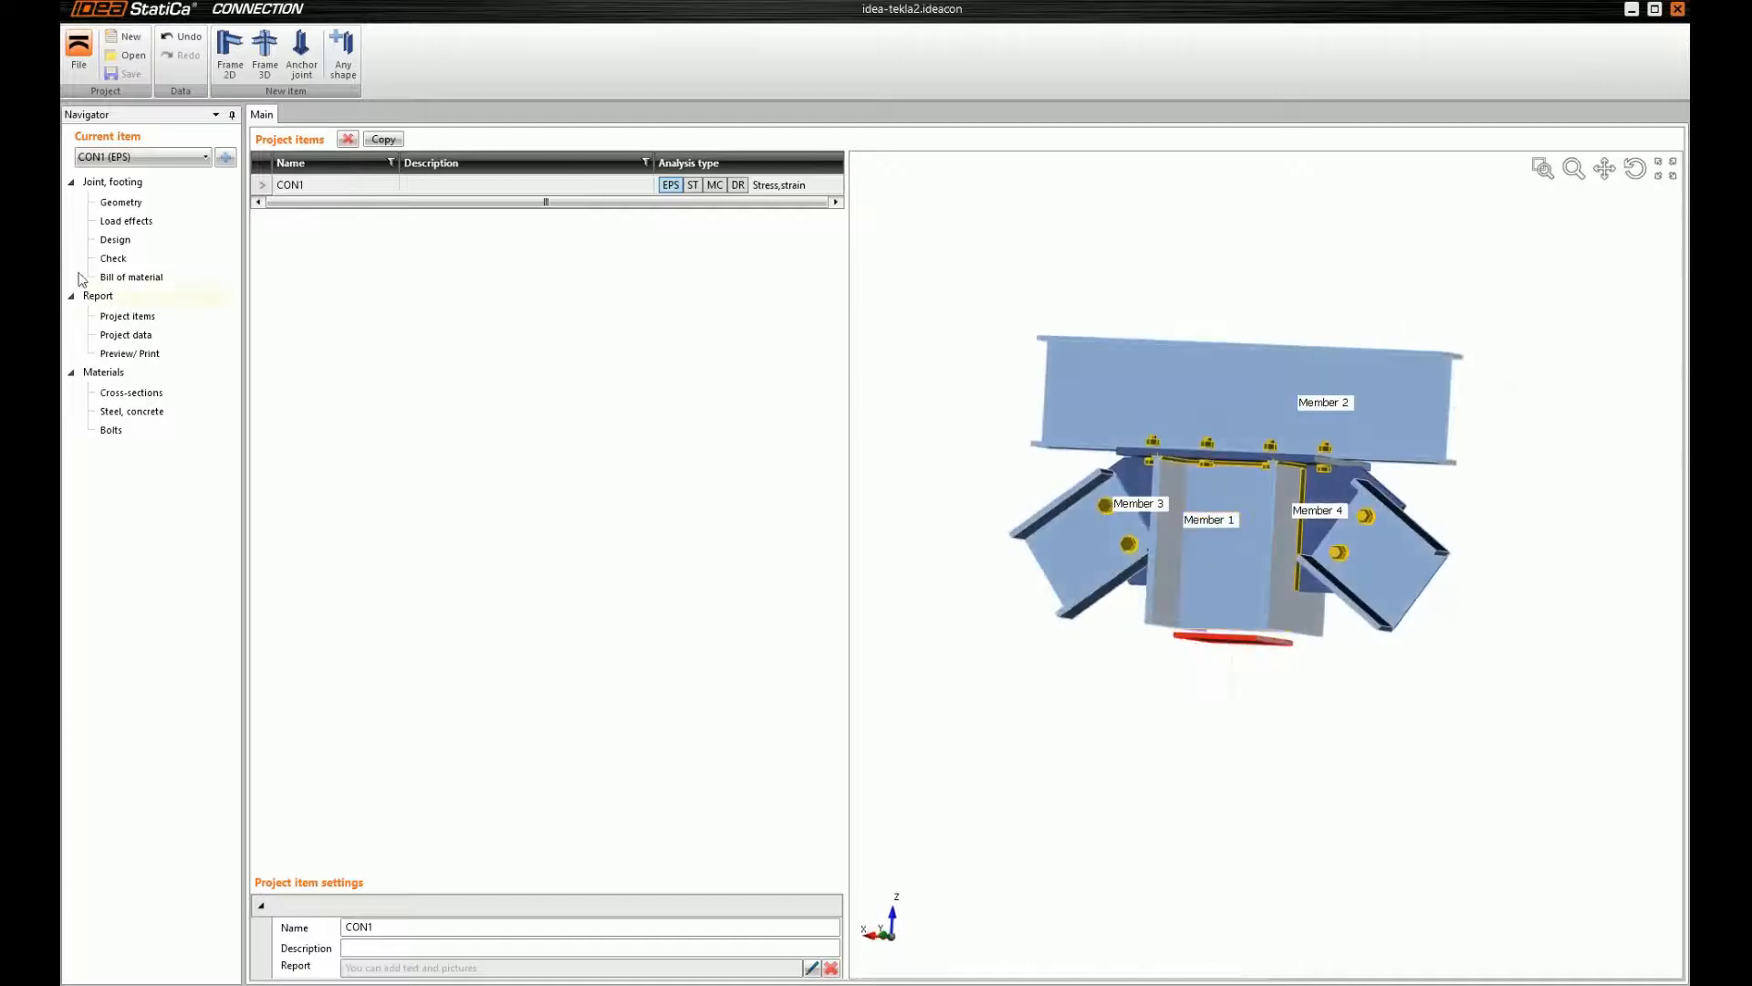
pyautogui.click(139, 205)
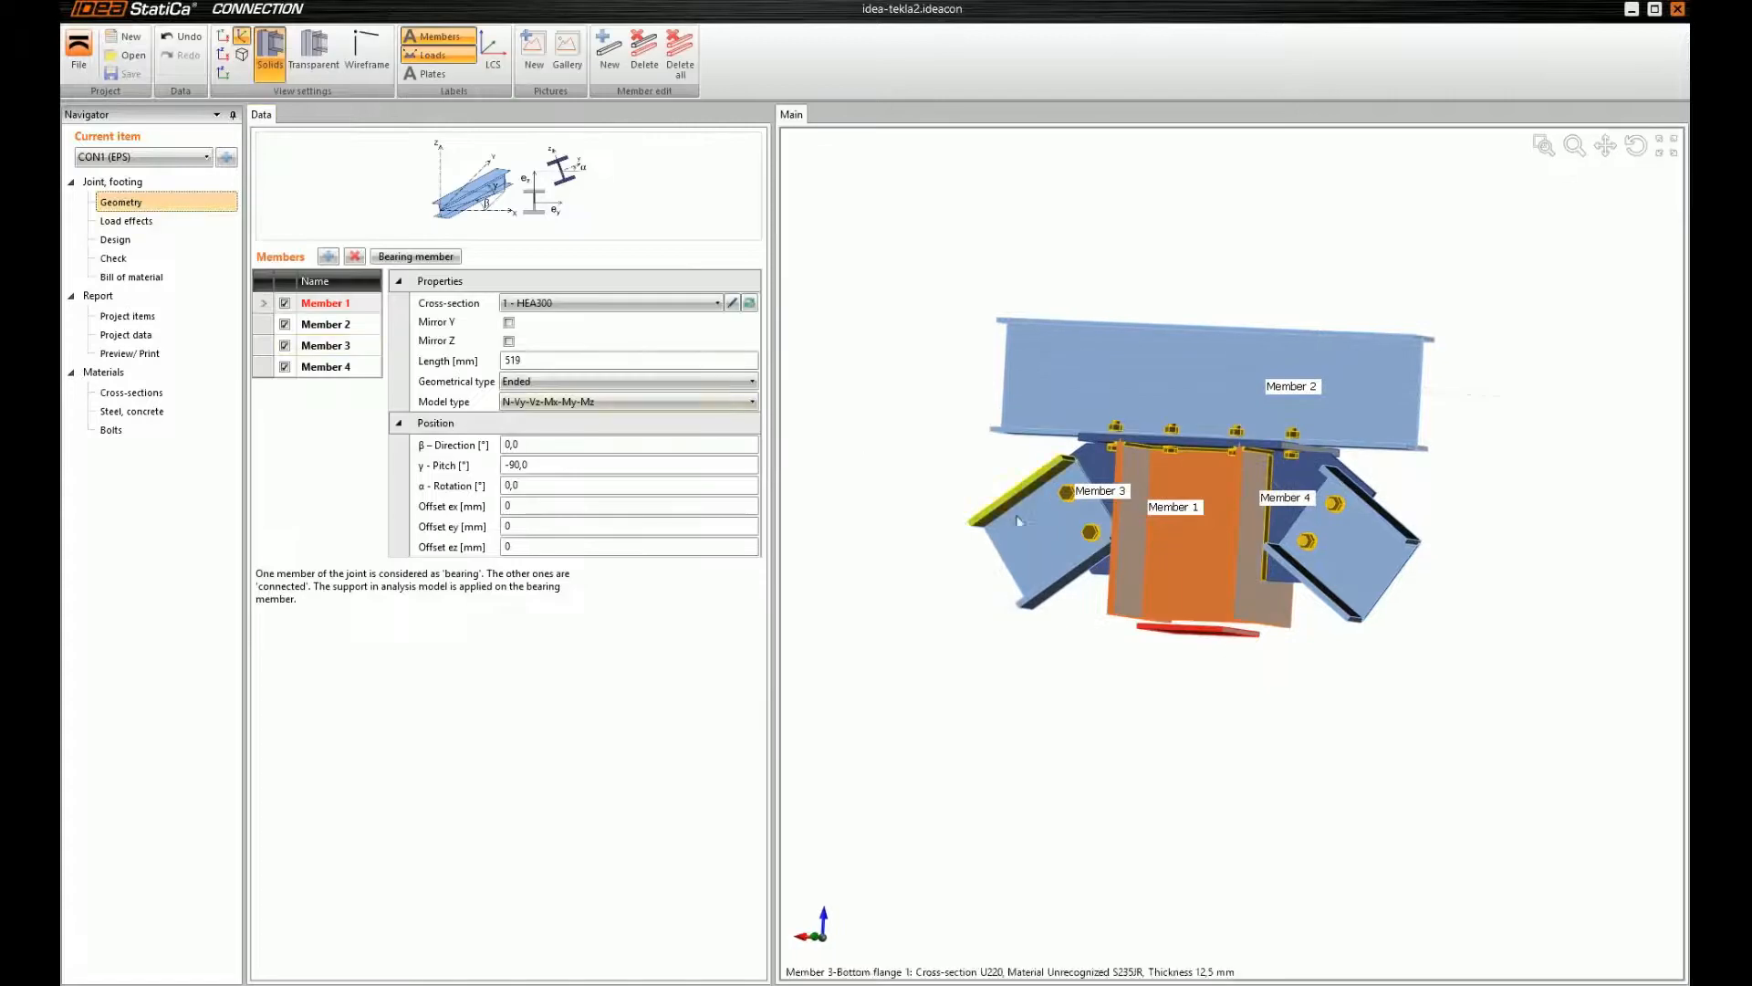
pyautogui.keyDown('ctrl'); pyautogui.moveTo(1125, 443); pyautogui.dragTo(1095, 481, button='middle'); pyautogui.keyUp('ctrl')
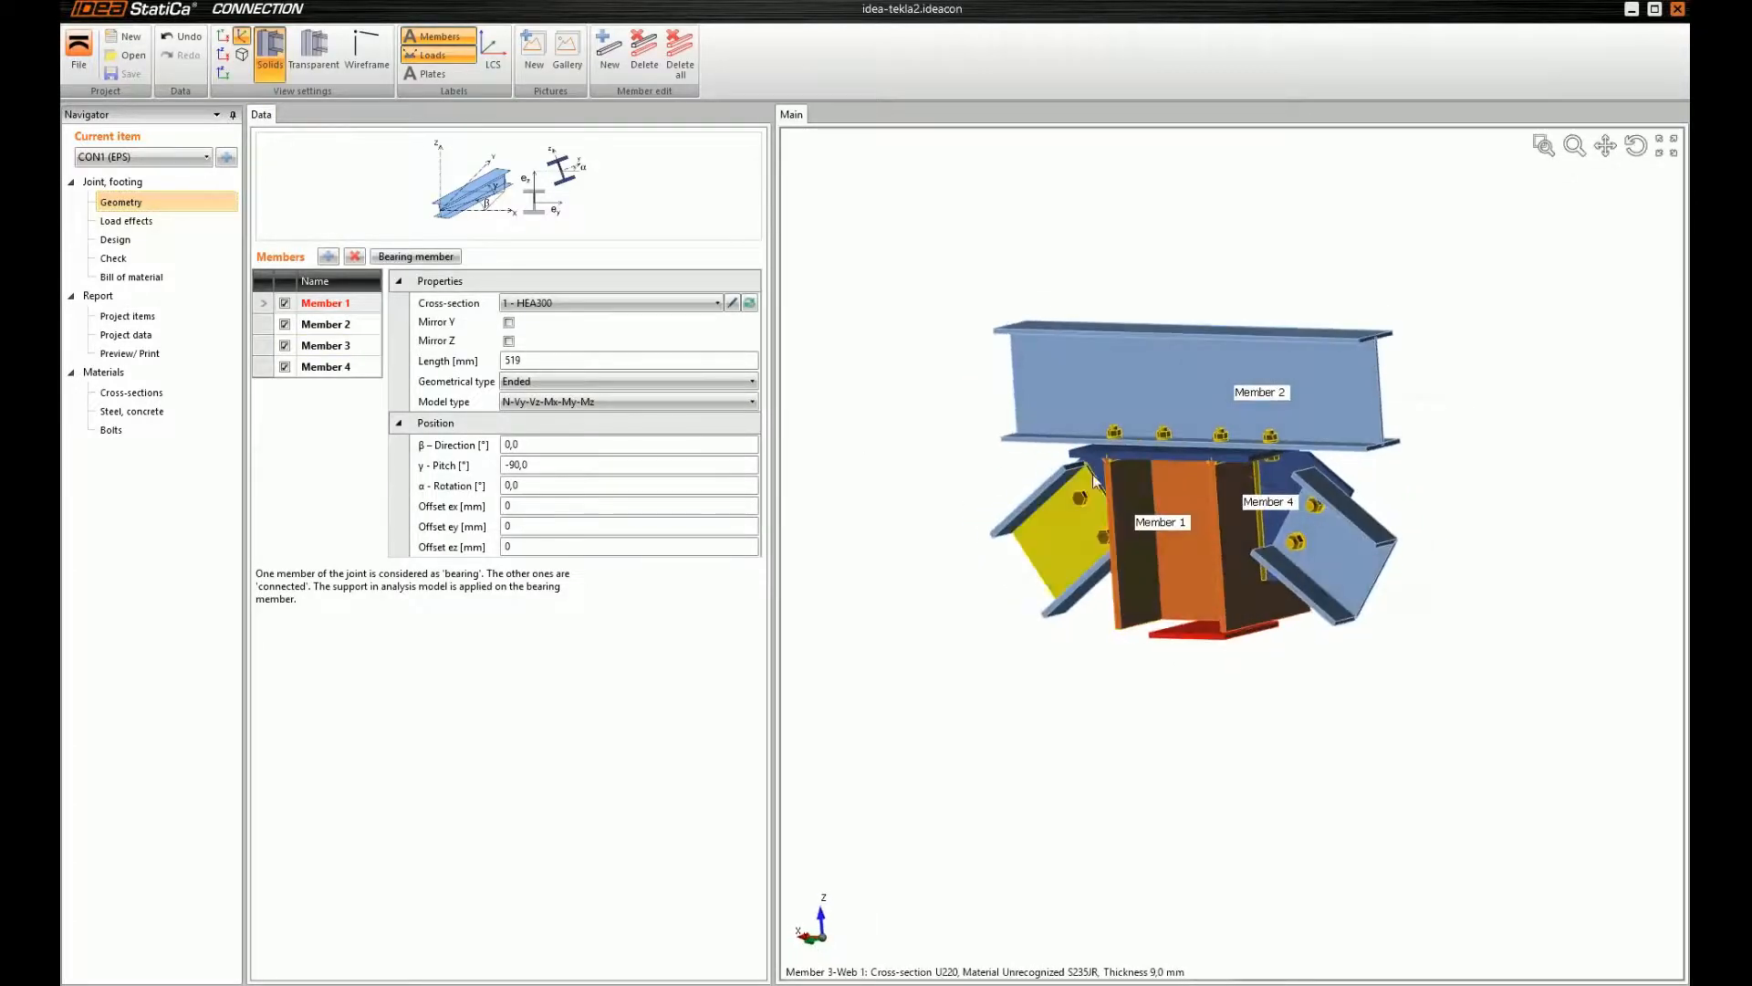
# Add a load effect and set the axial force N of Member 2 to 120 kN at its begin and 100 kN at its end
pyautogui.click(149, 222)
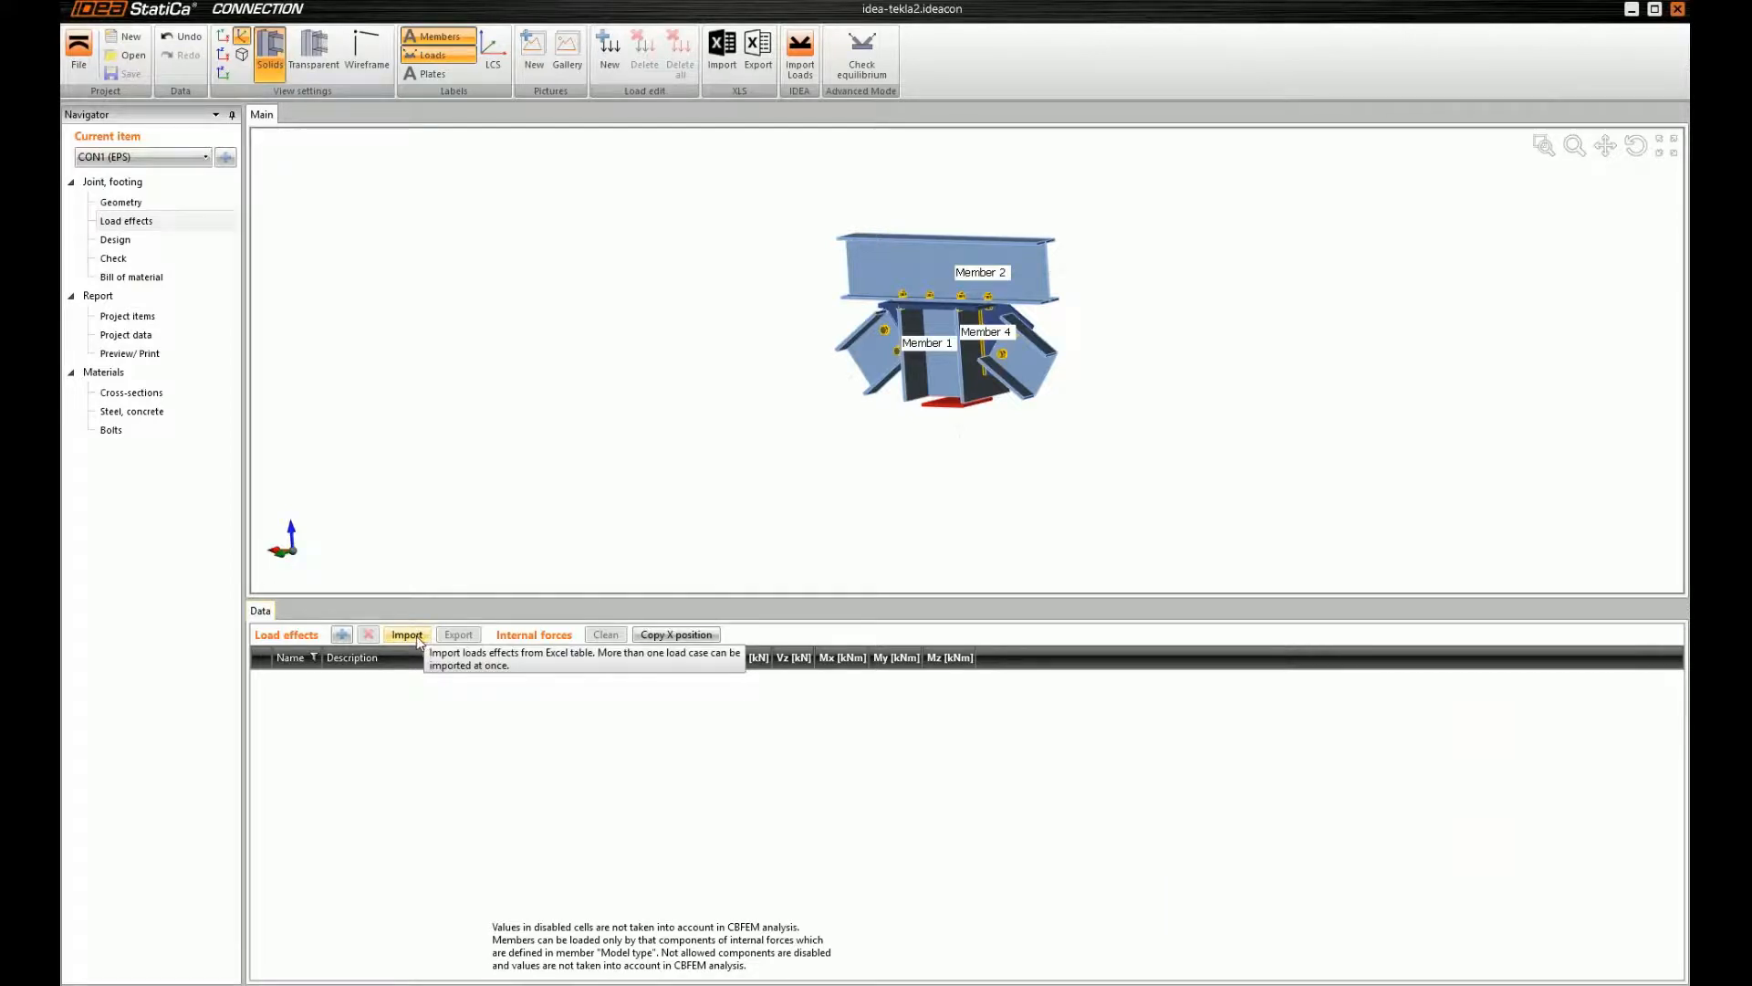
pyautogui.click(342, 636)
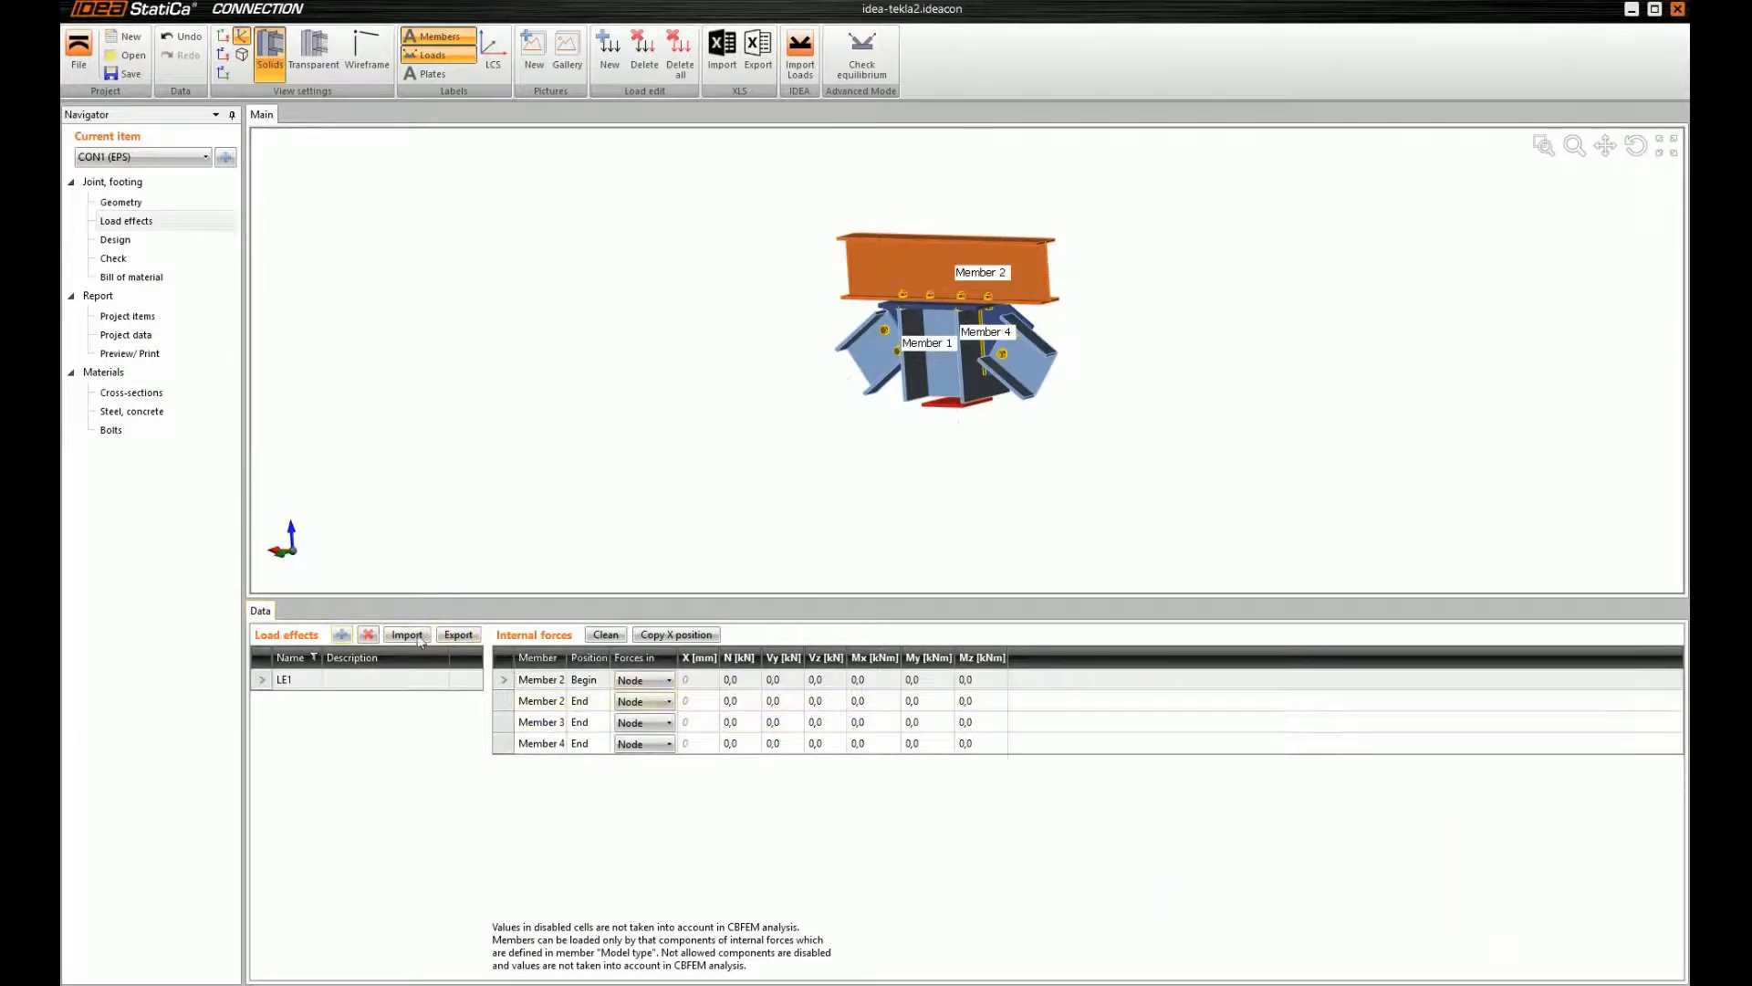
pyautogui.click(745, 683)
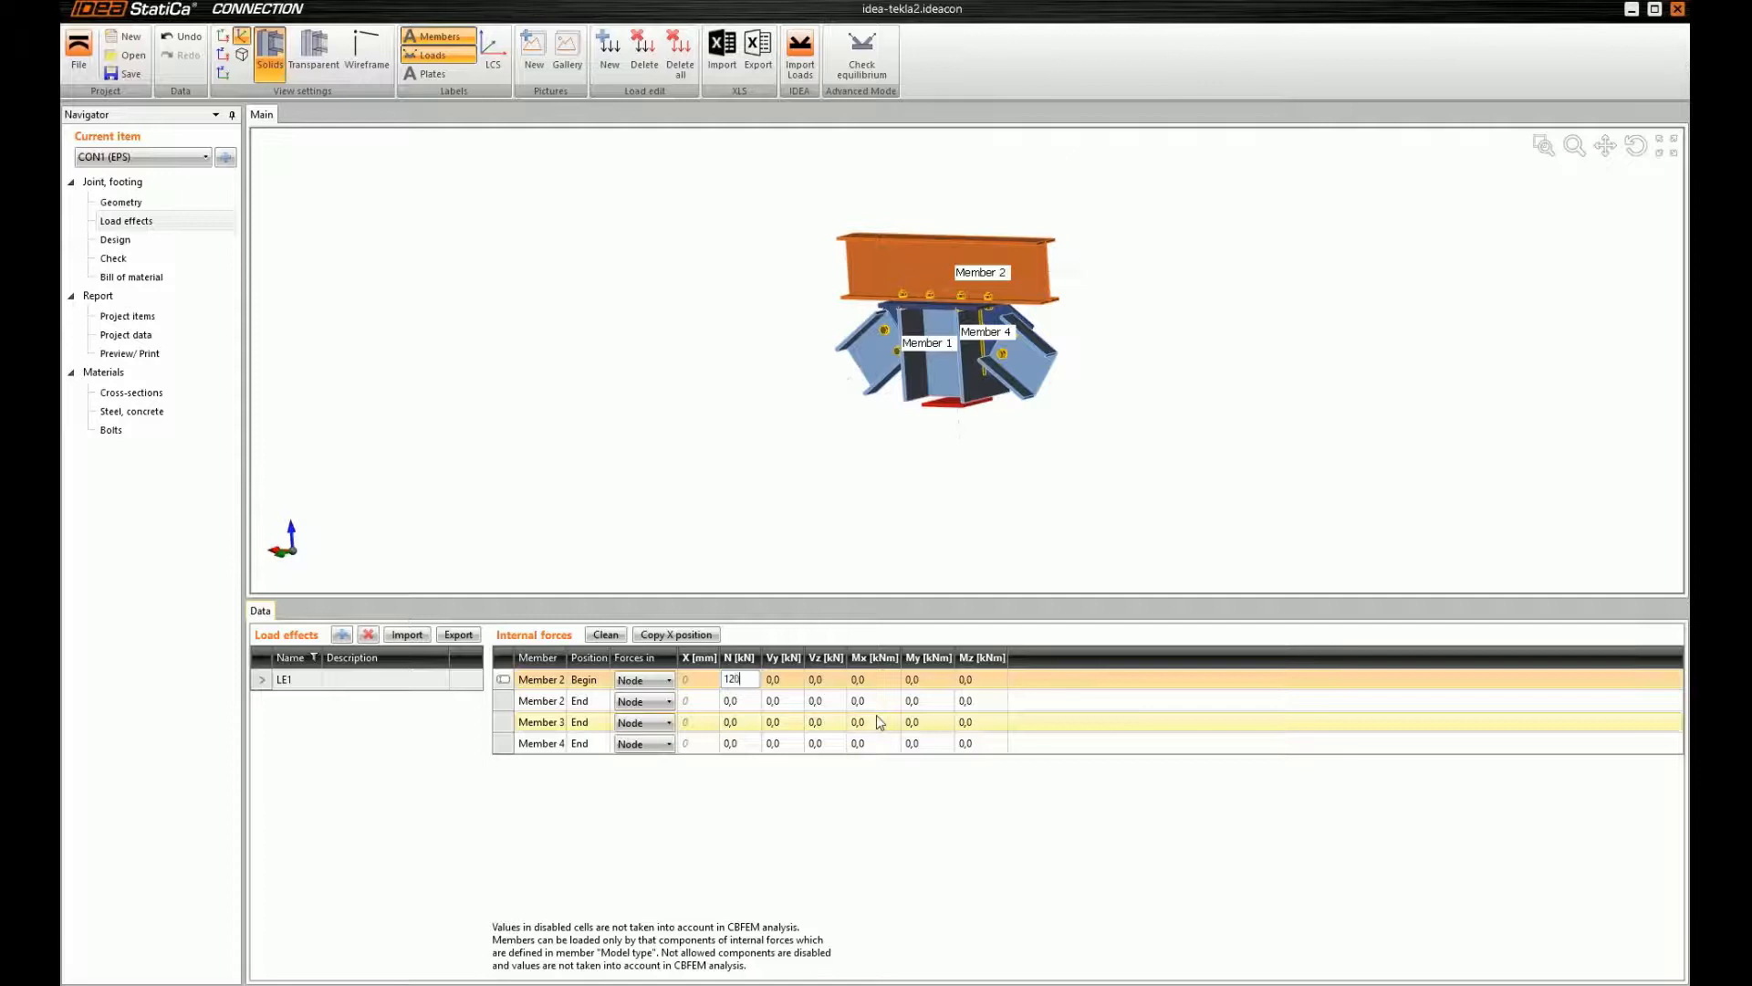
pyautogui.write('120')
pyautogui.press('Return')
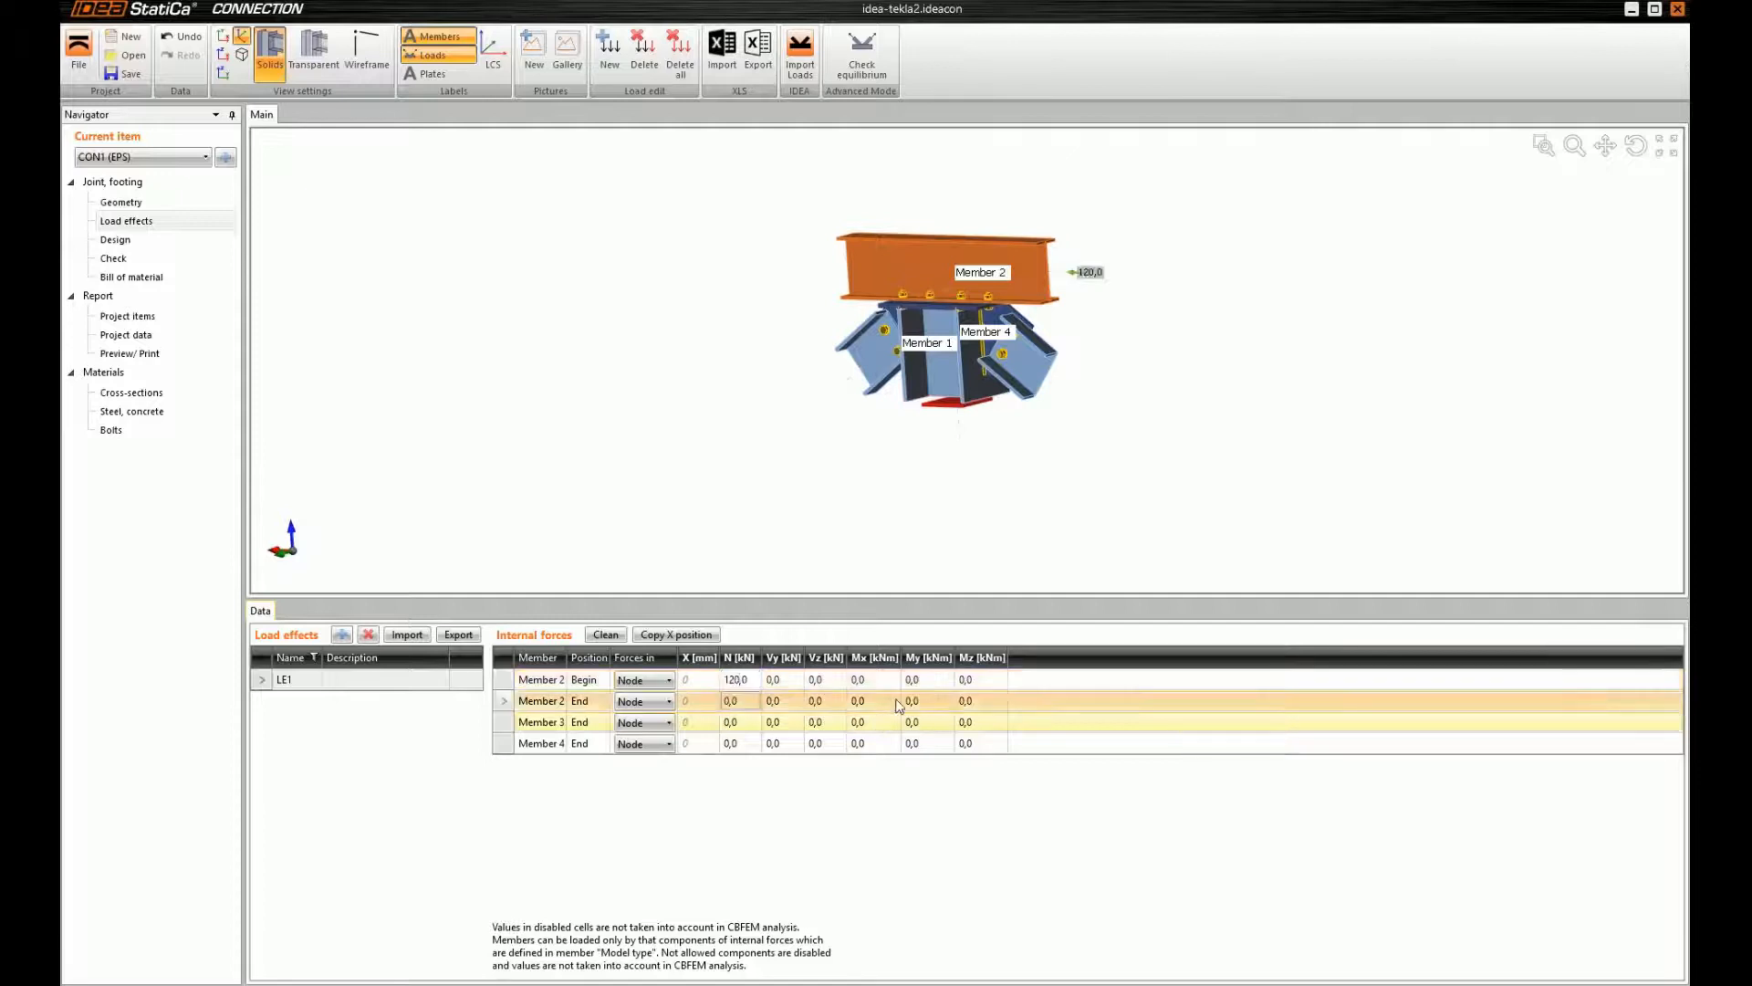
pyautogui.click(745, 700)
pyautogui.press('Return')
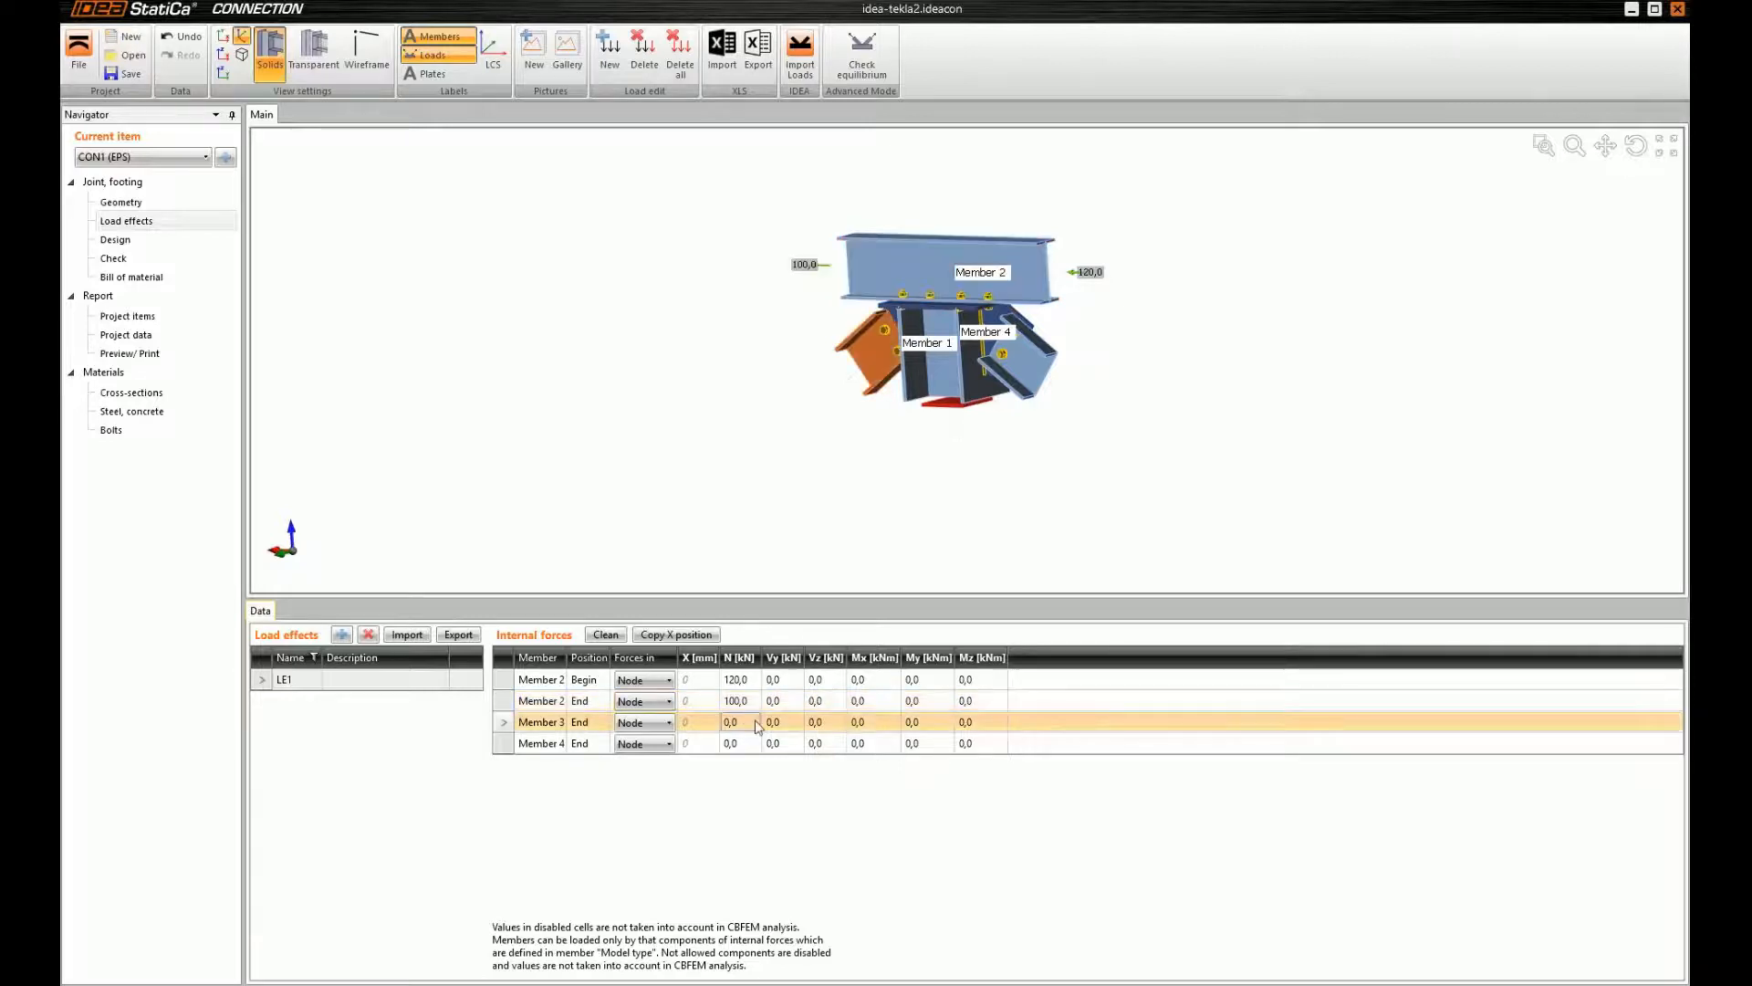
# Set the axial force N to 80 kN for Member 3 and 50 kN for Member 4, and view the load arrows on the joint
pyautogui.click(756, 722)
pyautogui.write('80')
pyautogui.press('Return')
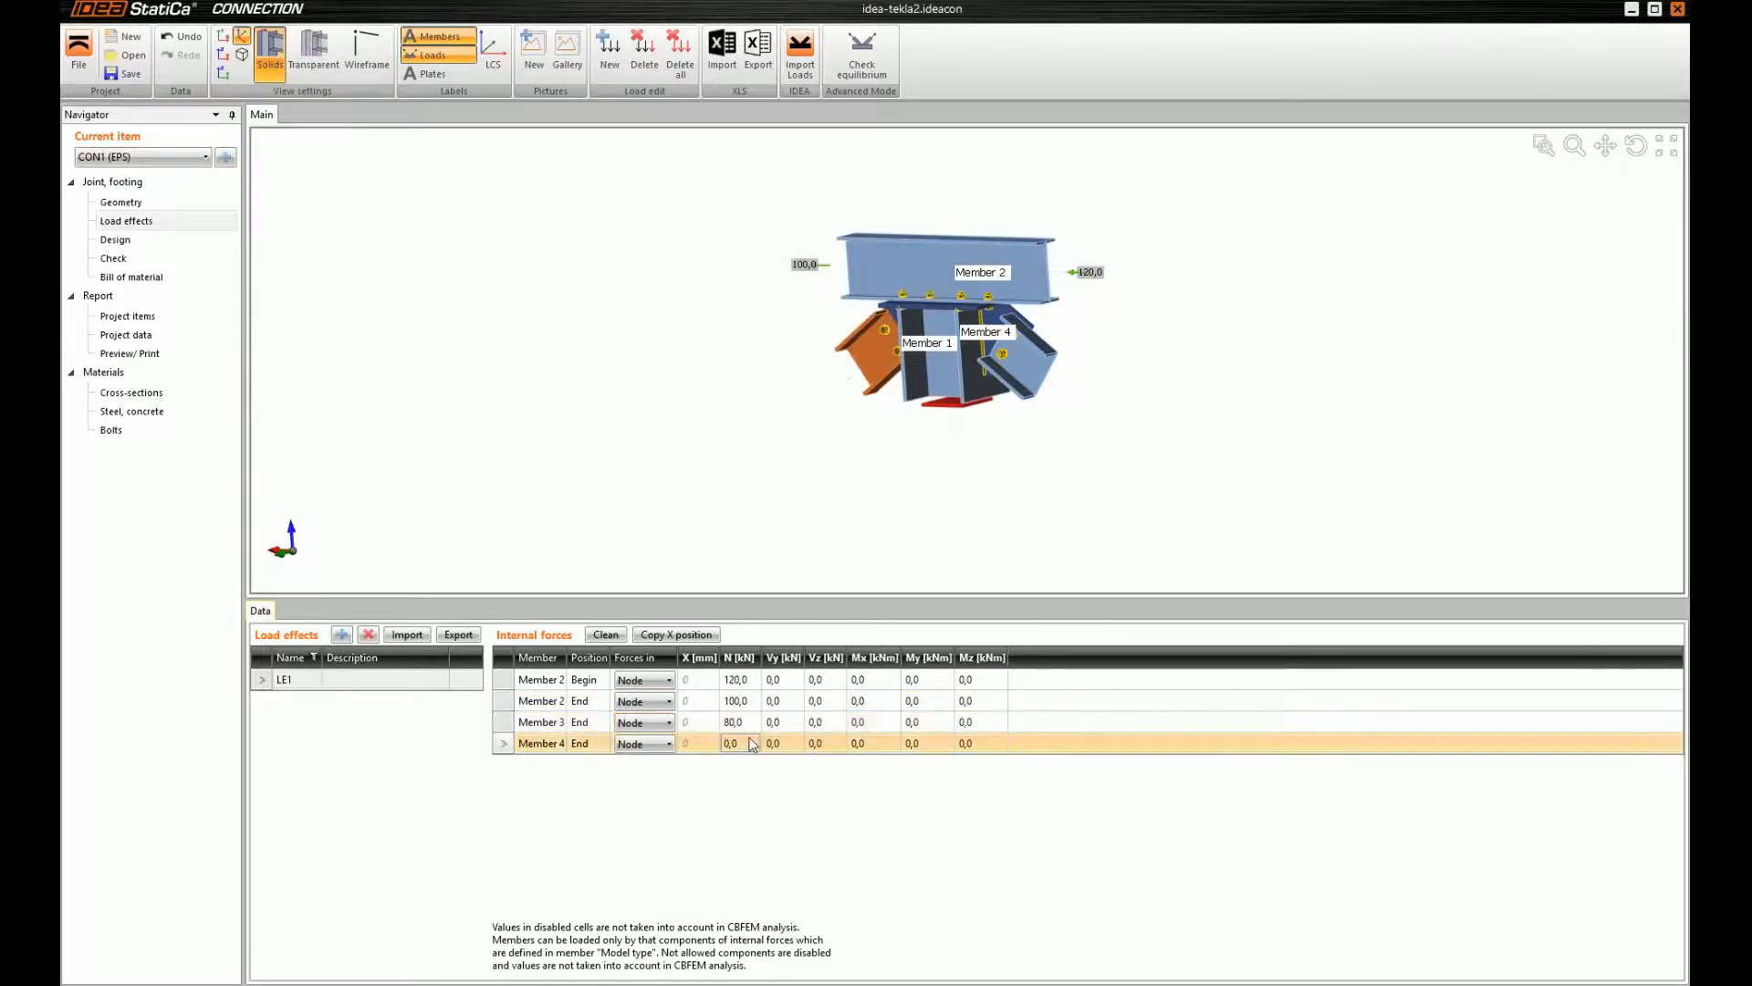
pyautogui.write('50')
pyautogui.press('Tab')
pyautogui.moveTo(870, 354); pyautogui.dragTo(776, 354, button='middle')
pyautogui.keyDown('ctrl'); pyautogui.moveTo(893, 317); pyautogui.dragTo(852, 417, button='middle'); pyautogui.keyUp('ctrl')
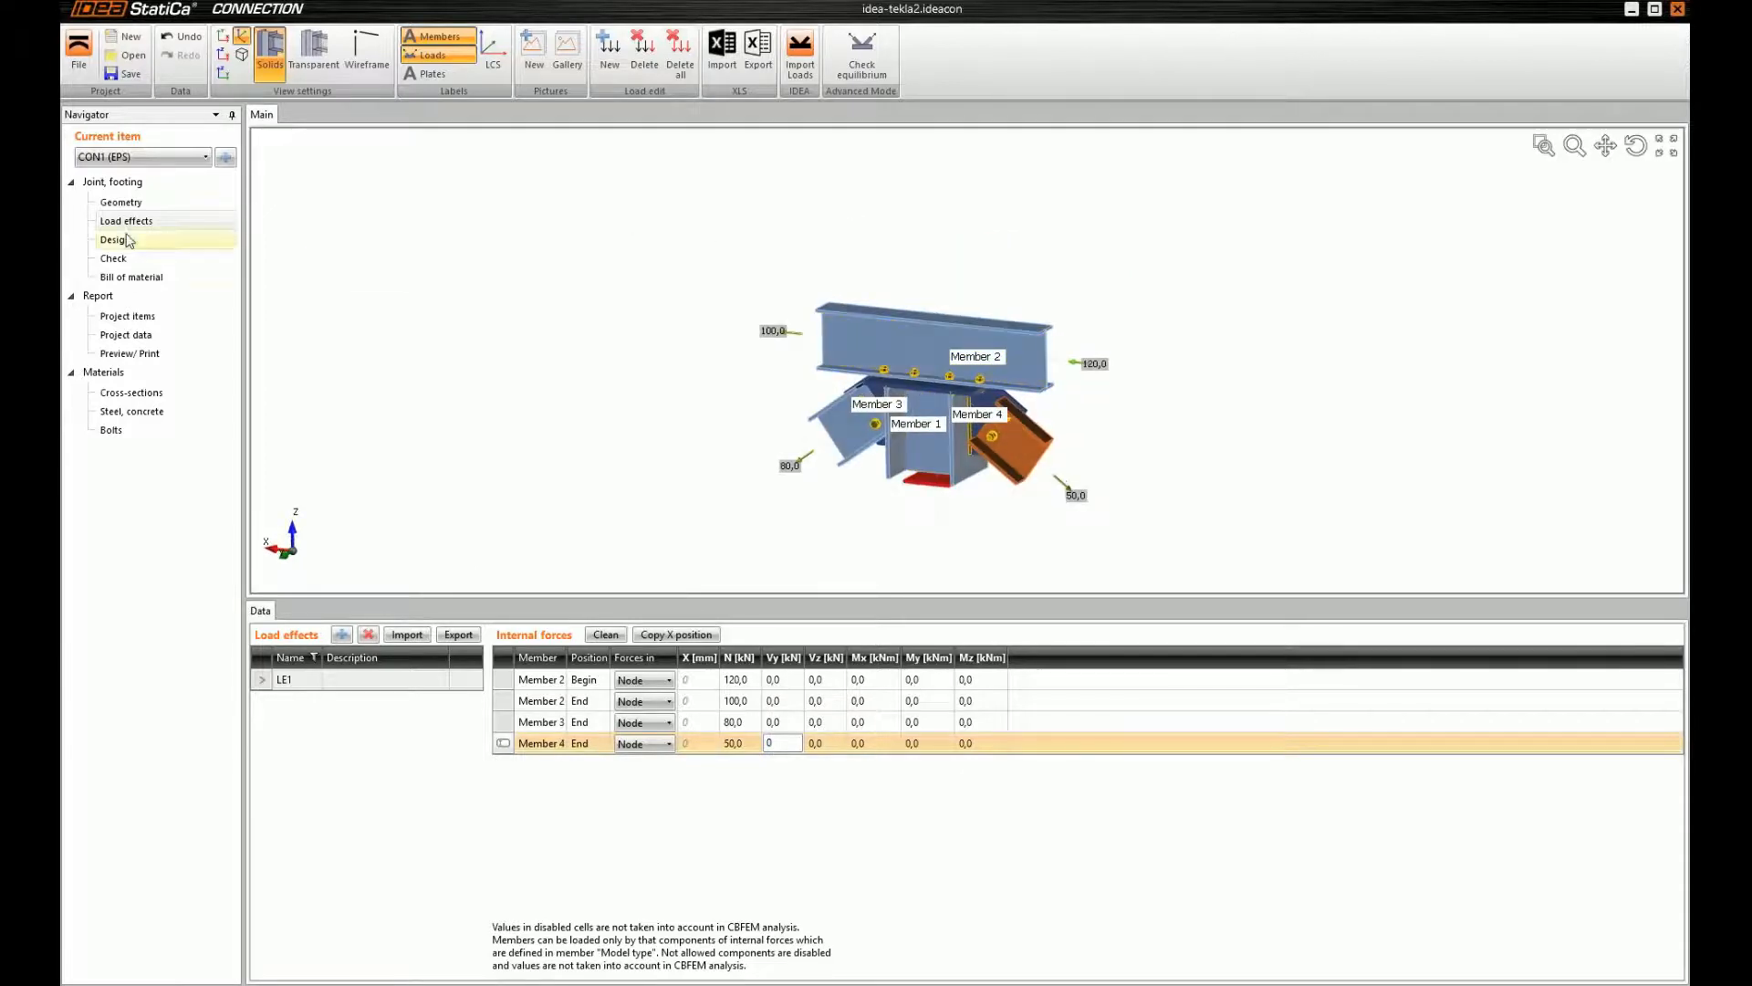
# View the joint's manufacturing operations, calculate its check and inspect the coloured overall check model
pyautogui.click(215, 239)
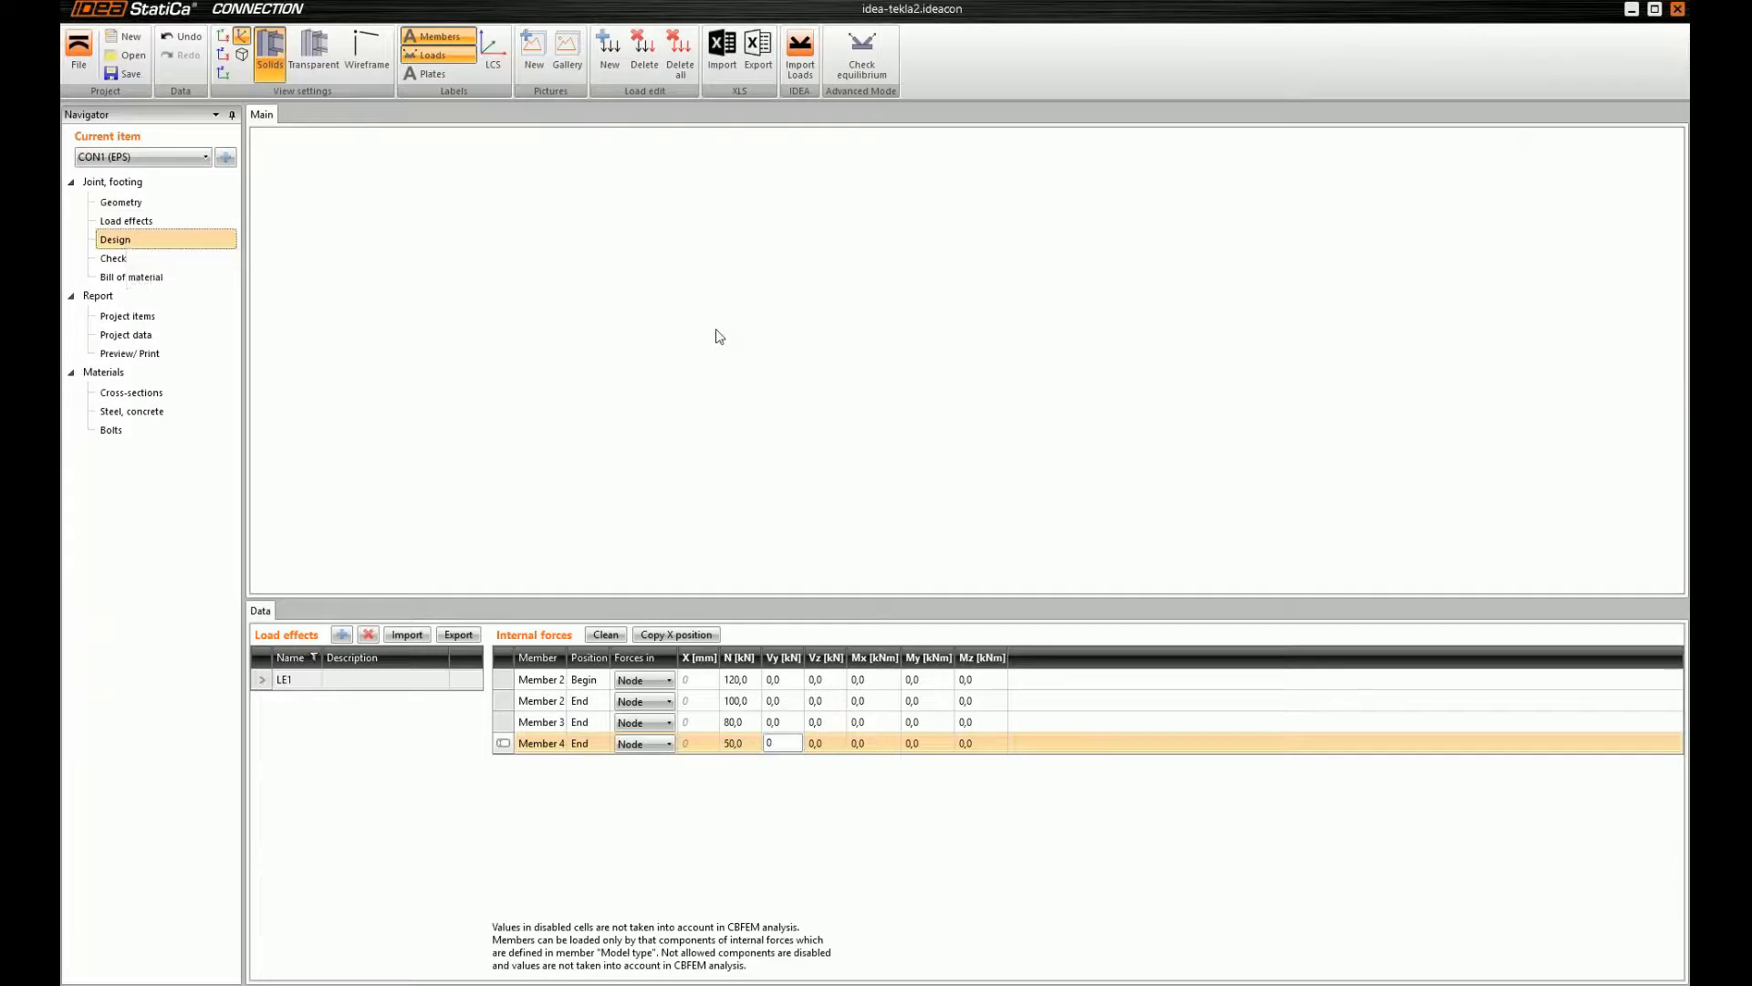
pyautogui.moveTo(1177, 449)
pyautogui.mouseDown(button='right')
pyautogui.moveTo(1135, 487)
pyautogui.moveTo(1126, 418)
pyautogui.moveTo(1193, 460)
pyautogui.moveTo(1186, 474)
pyautogui.mouseUp(button='right')
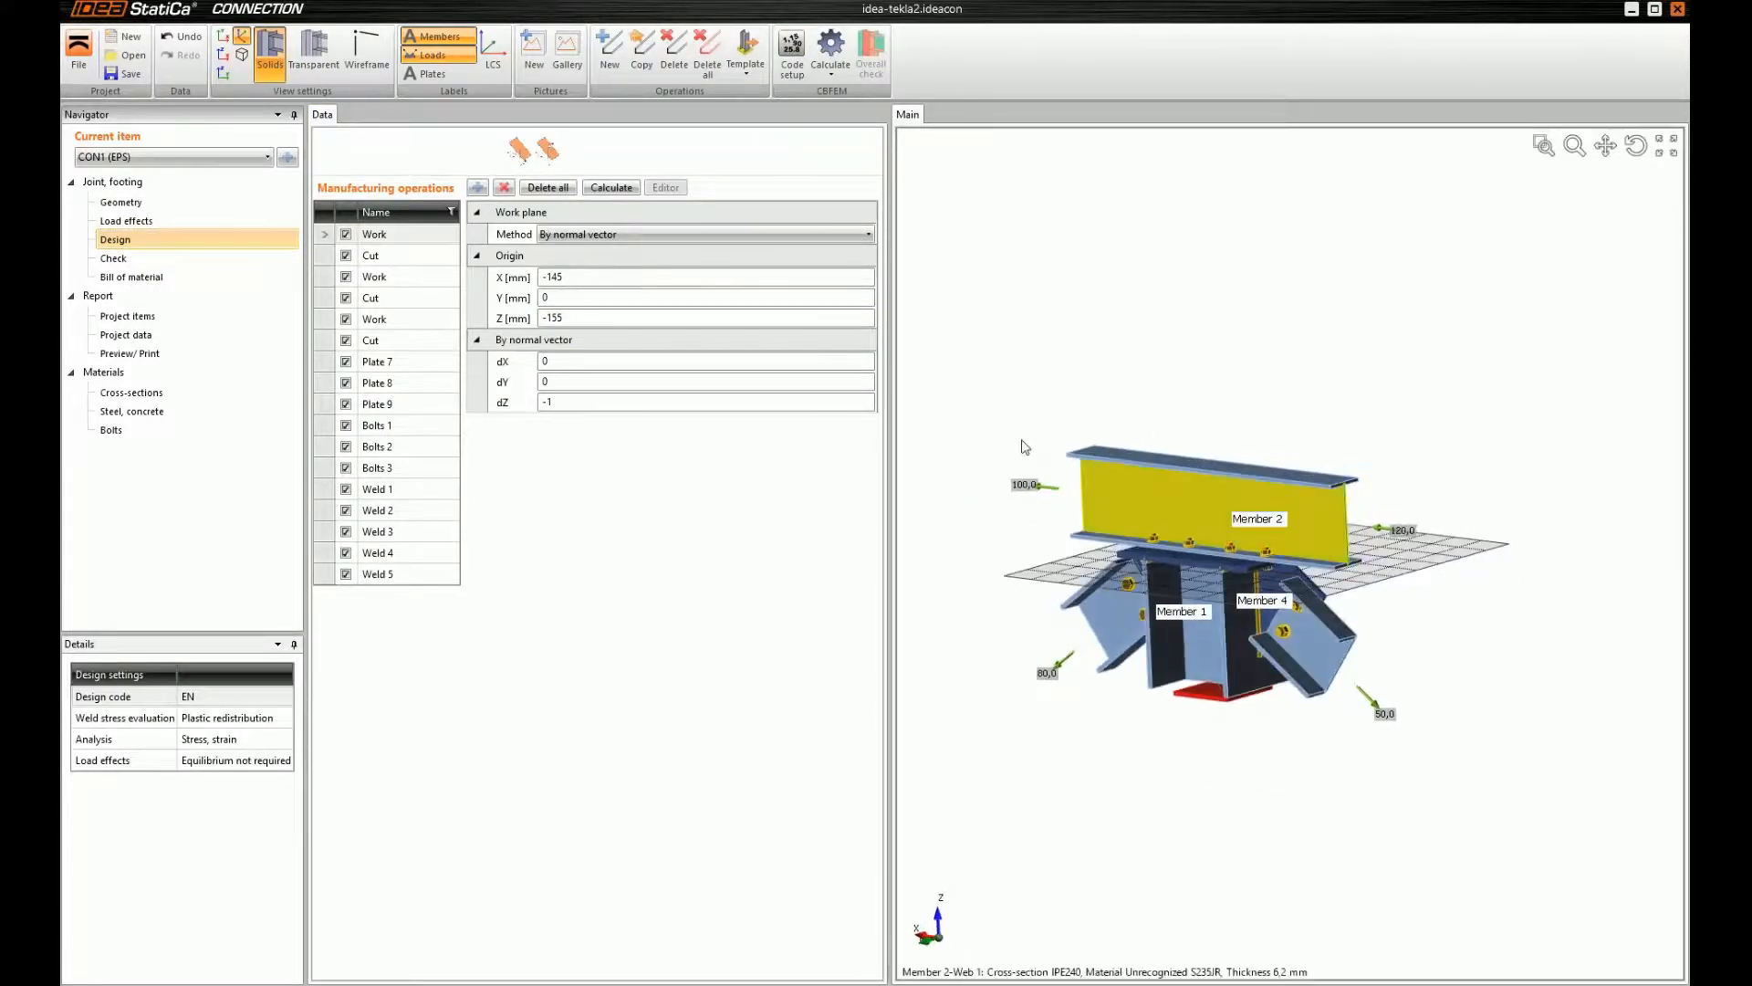
pyautogui.click(168, 259)
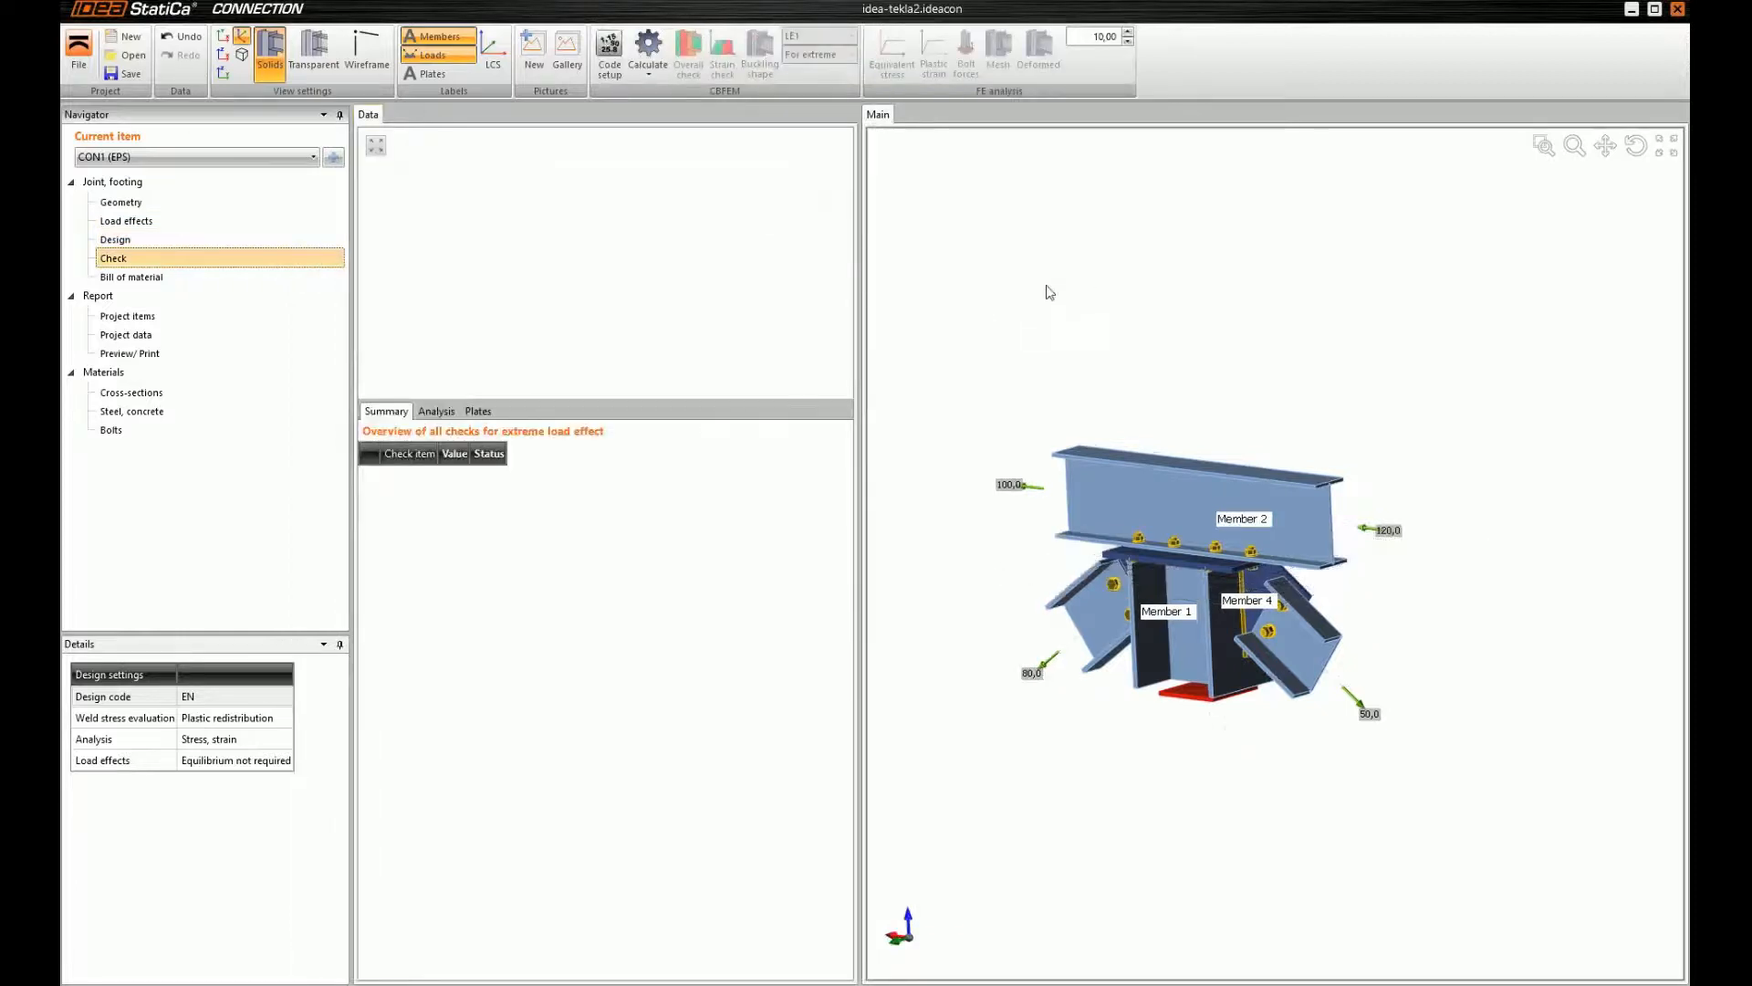
pyautogui.click(648, 46)
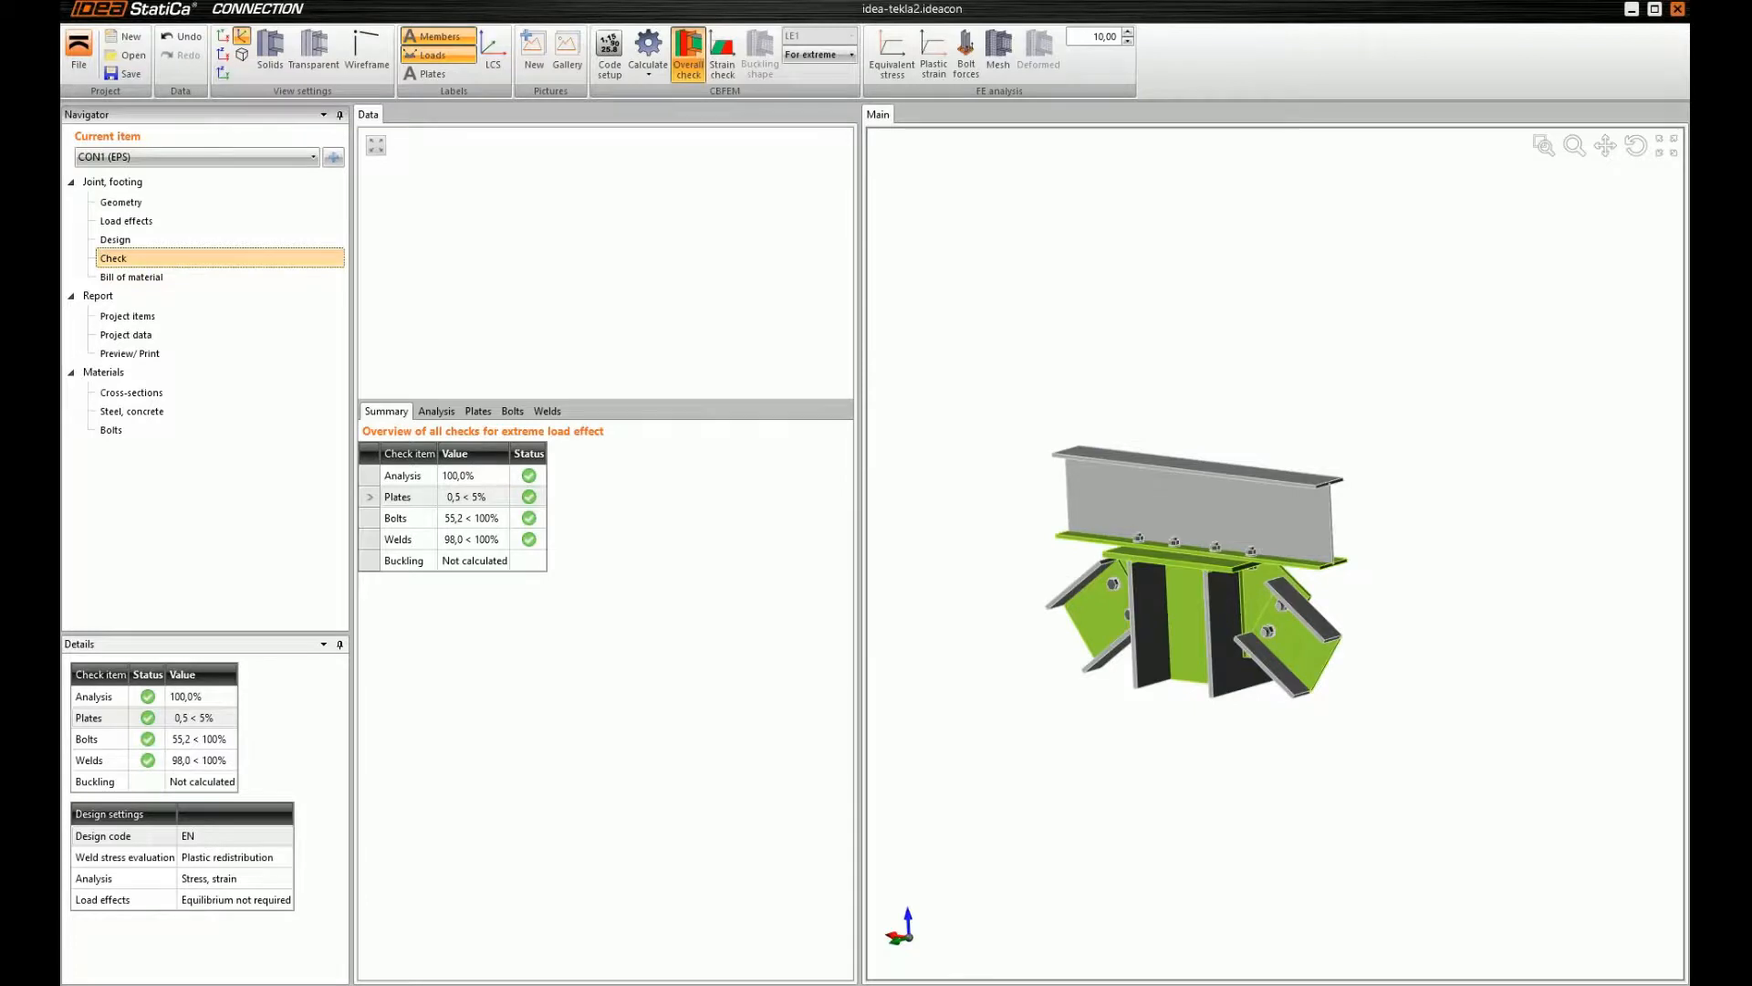
pyautogui.keyDown('ctrl'); pyautogui.moveTo(1263, 591); pyautogui.dragTo(1069, 976, button='middle'); pyautogui.keyUp('ctrl')
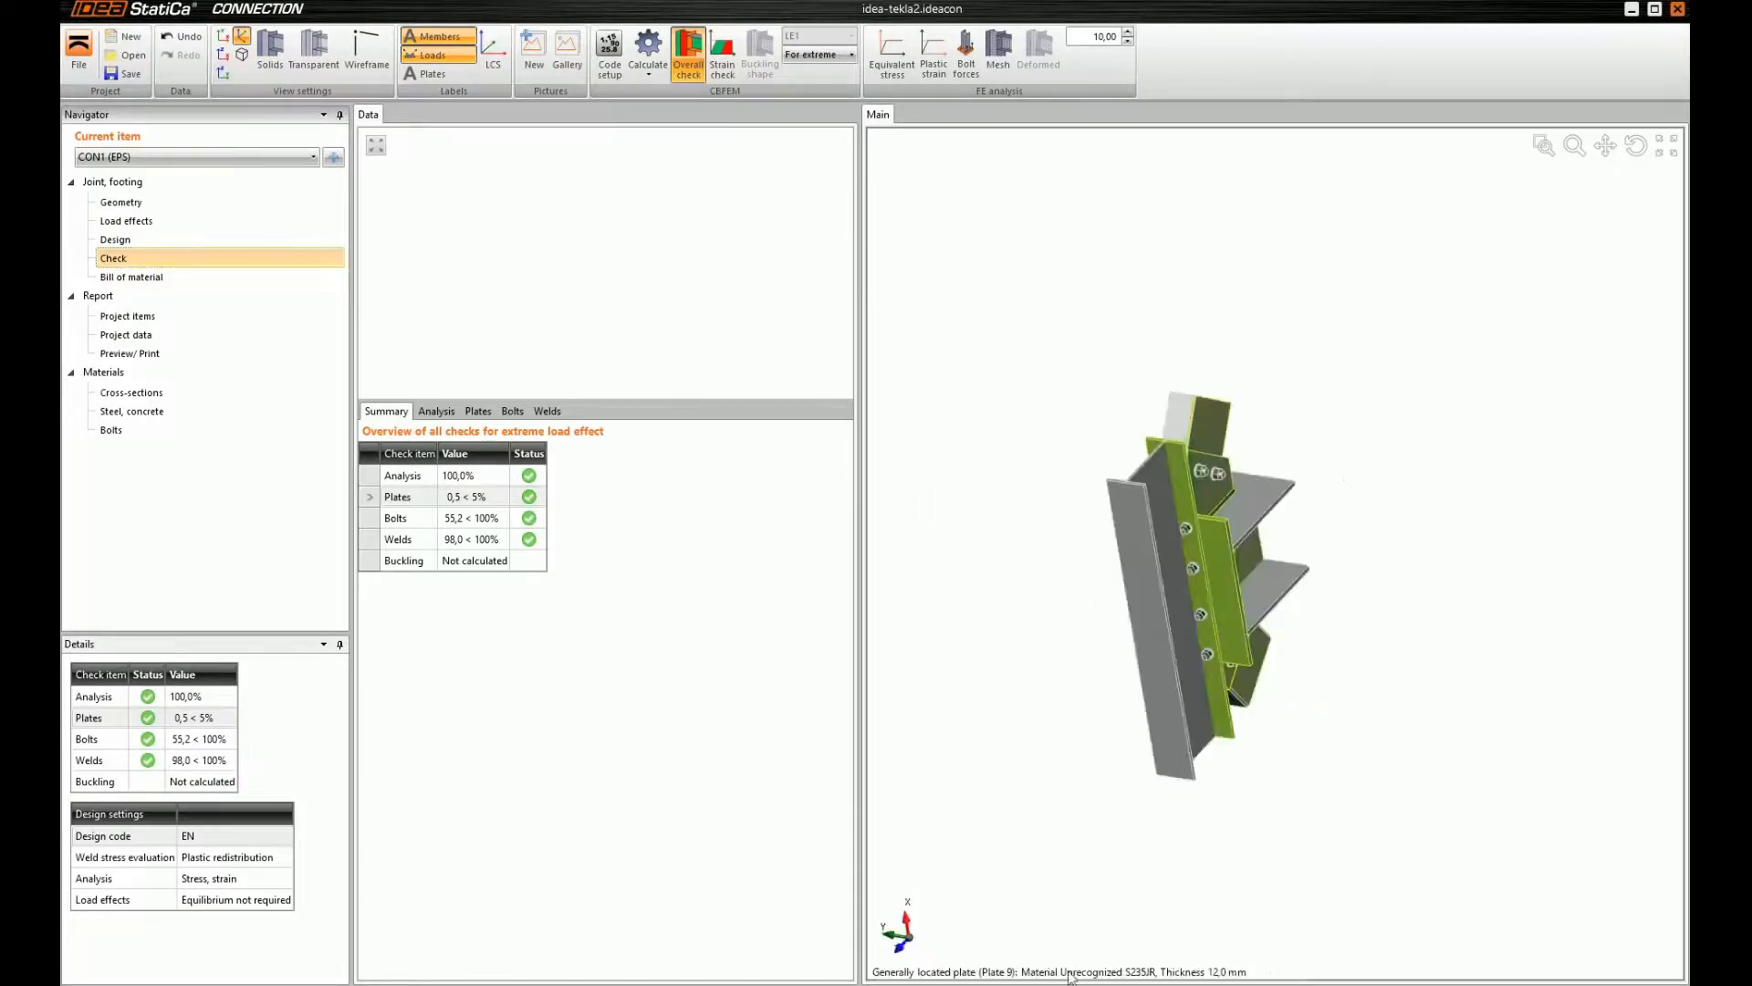
pyautogui.keyDown('ctrl'); pyautogui.moveTo(1195, 670); pyautogui.dragTo(1187, 511, button='middle'); pyautogui.keyUp('ctrl')
# Return to the joint design and change the bolts connecting Member 3 to Plate 8 to M16 10.9
pyautogui.click(123, 239)
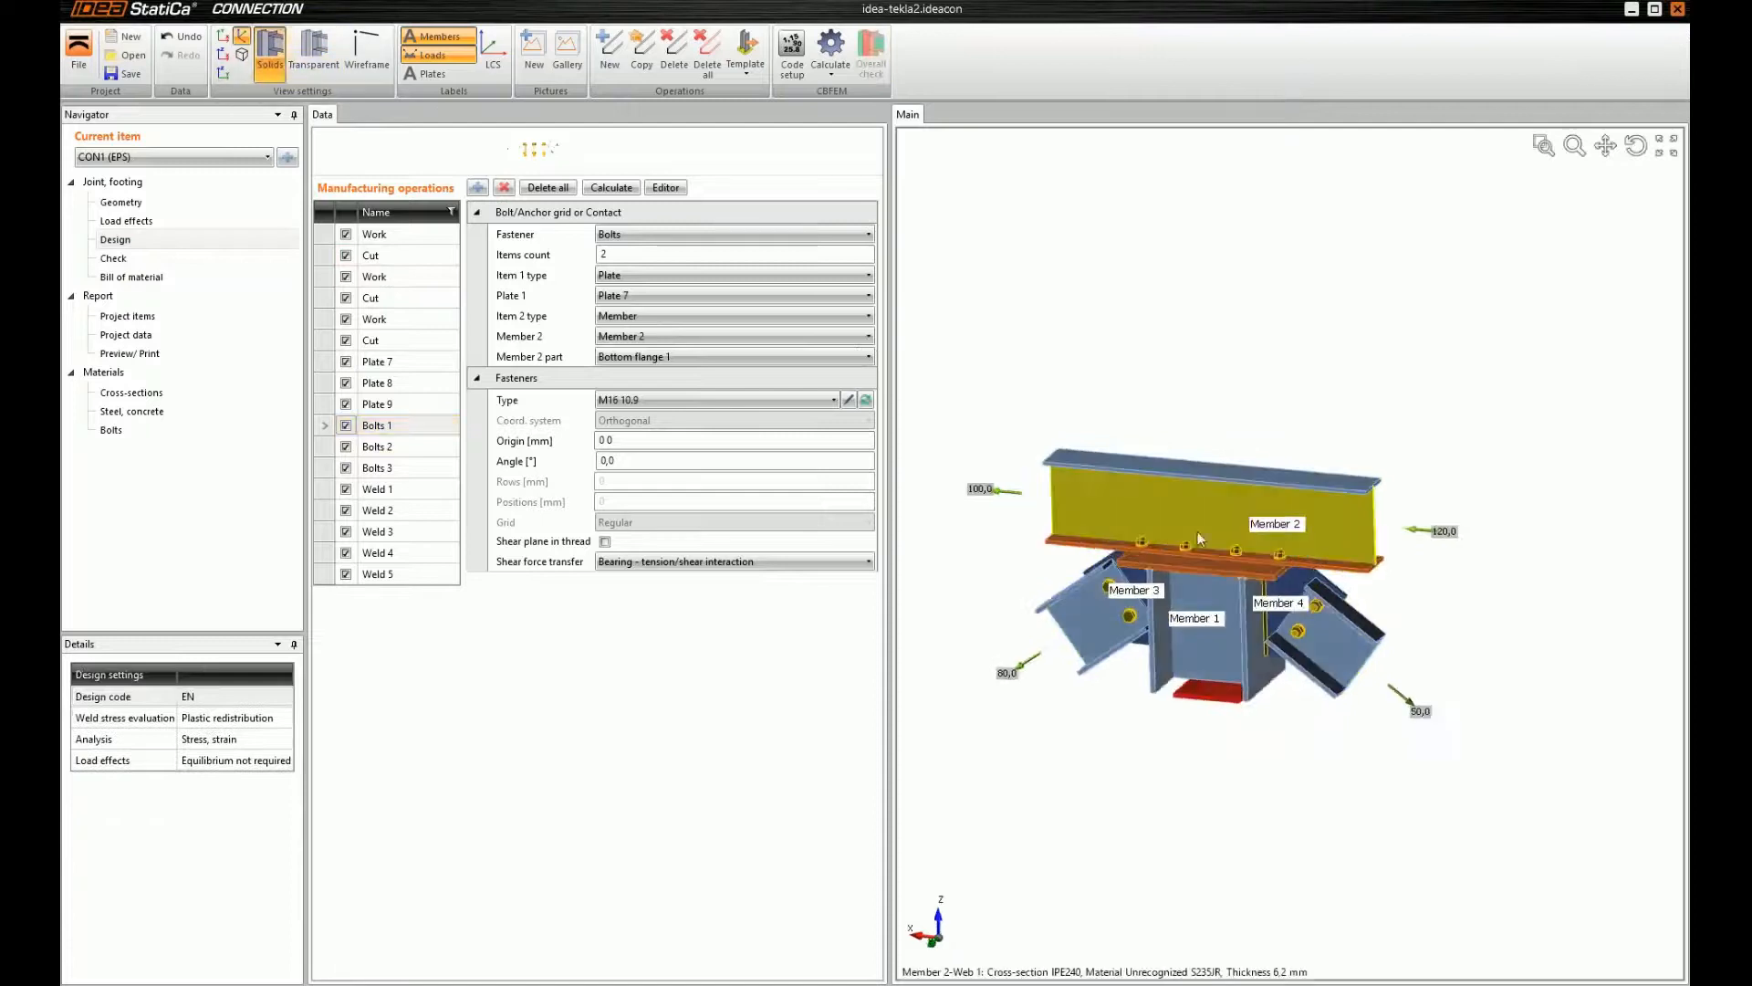
pyautogui.scroll(5, 1086, 595)
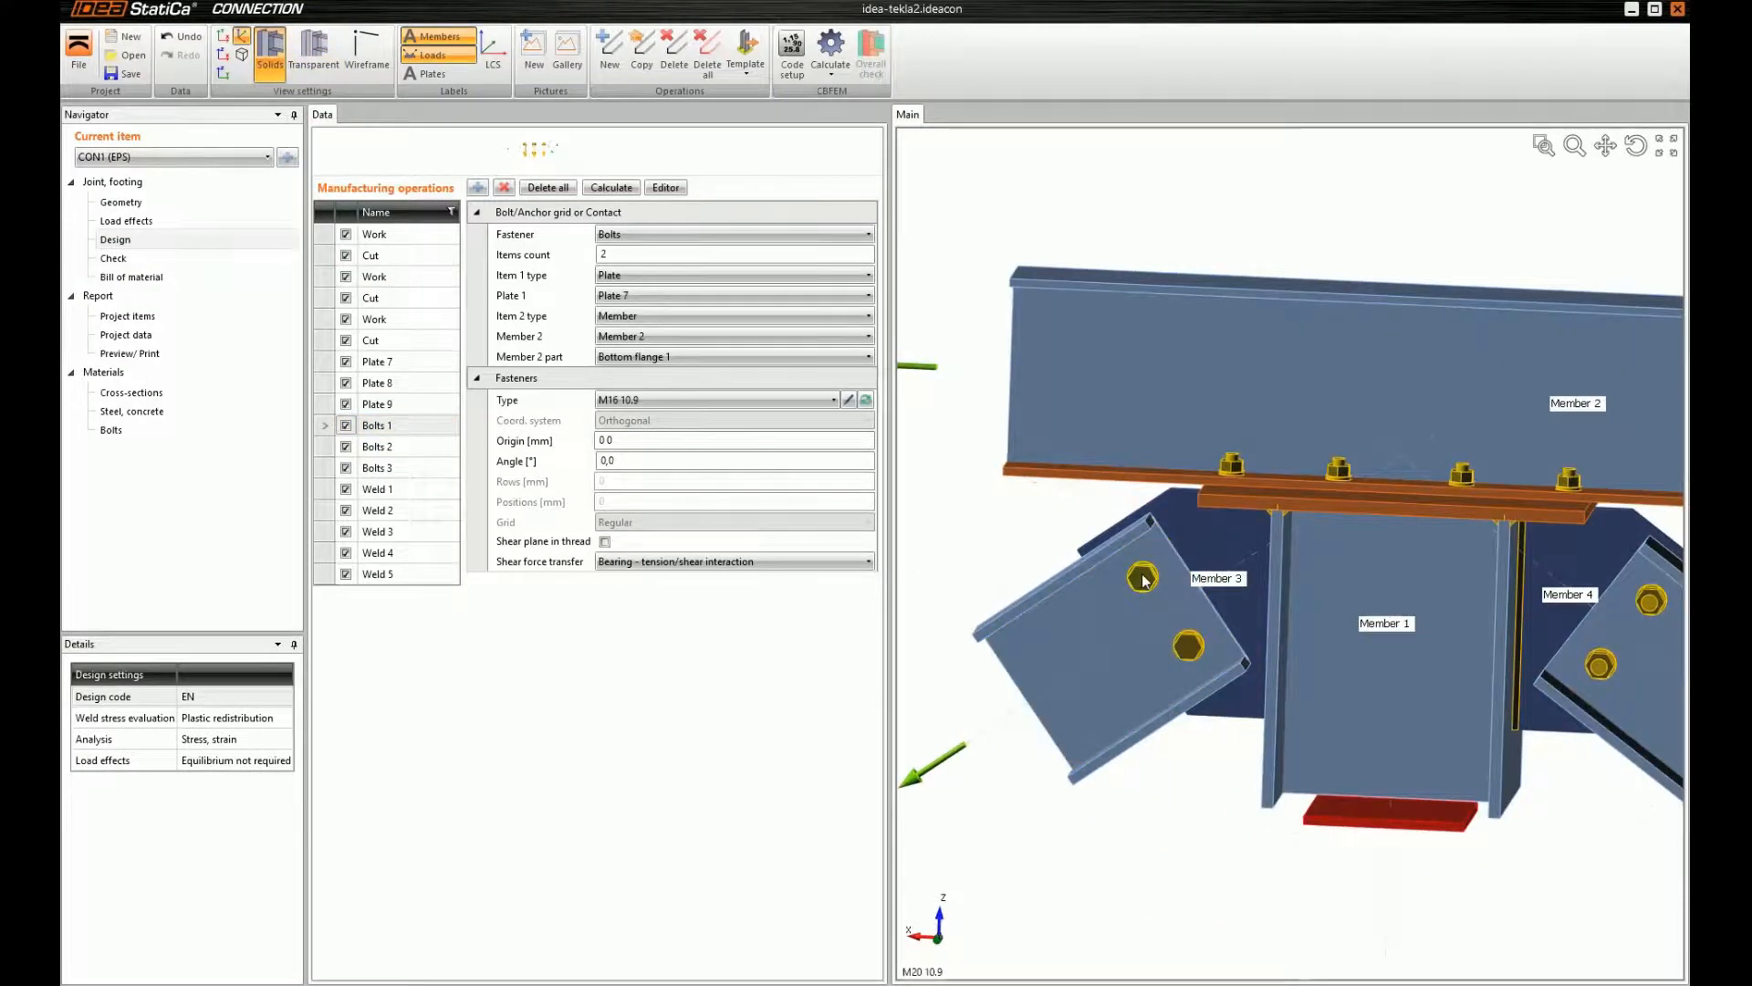
pyautogui.click(1144, 580)
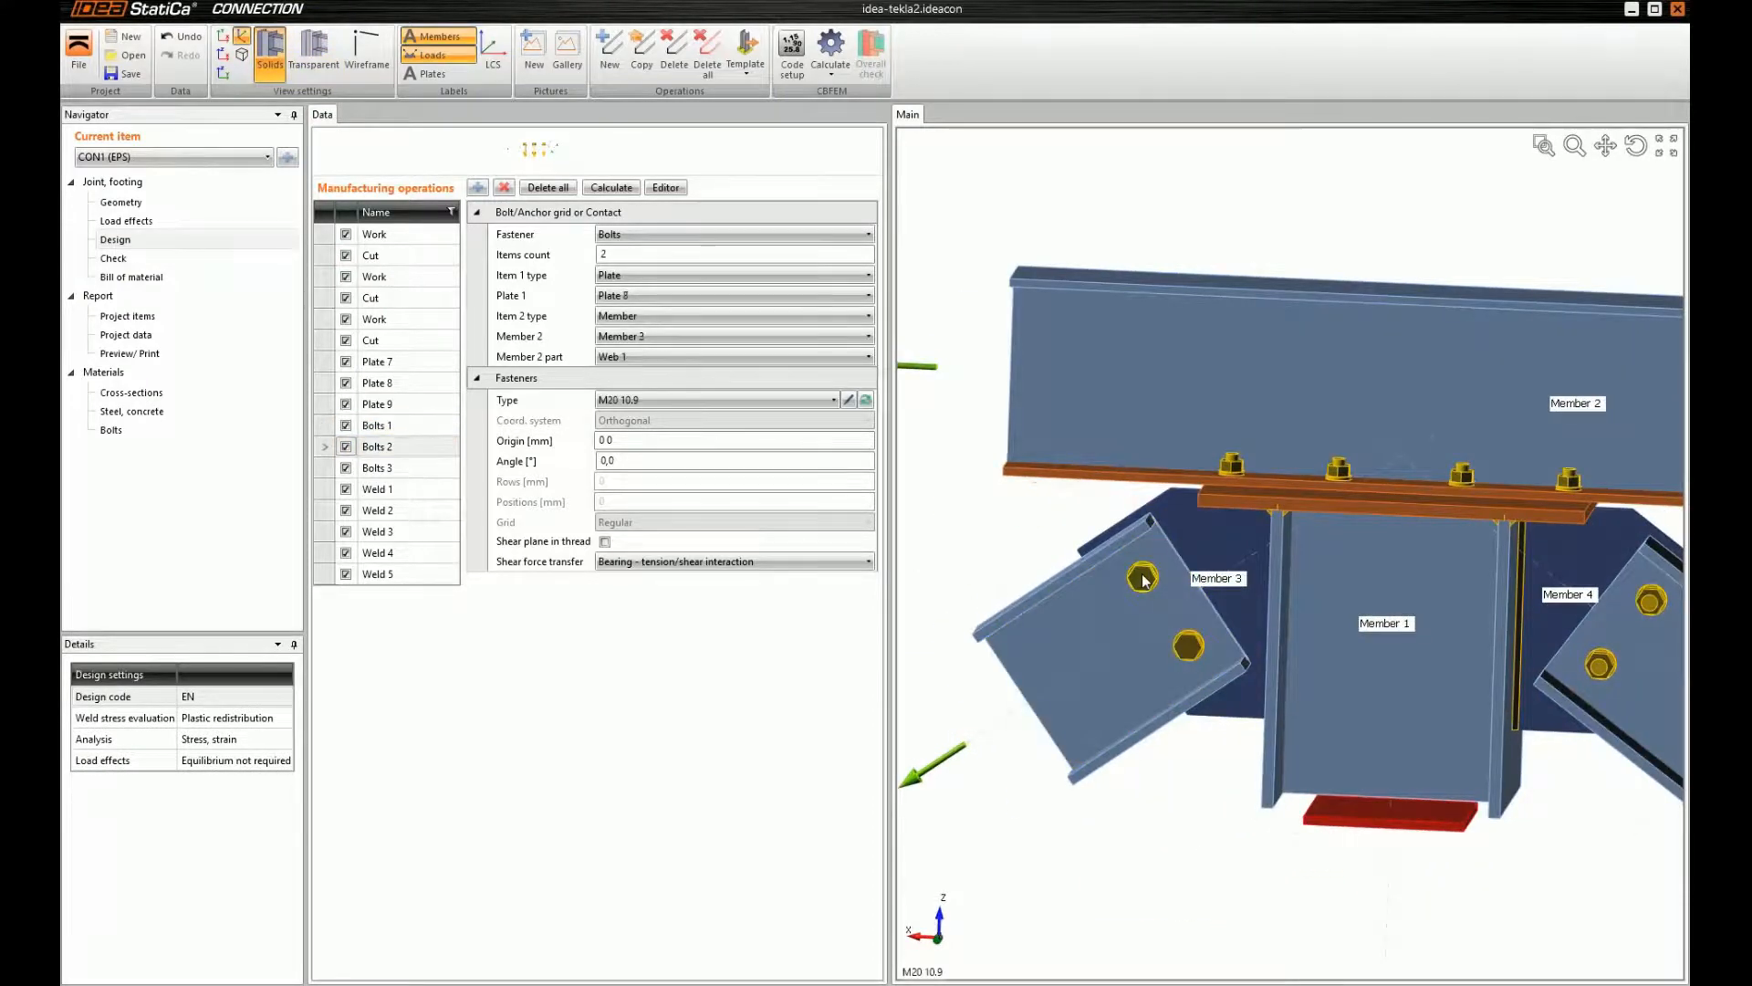
pyautogui.click(866, 400)
pyautogui.click(860, 262)
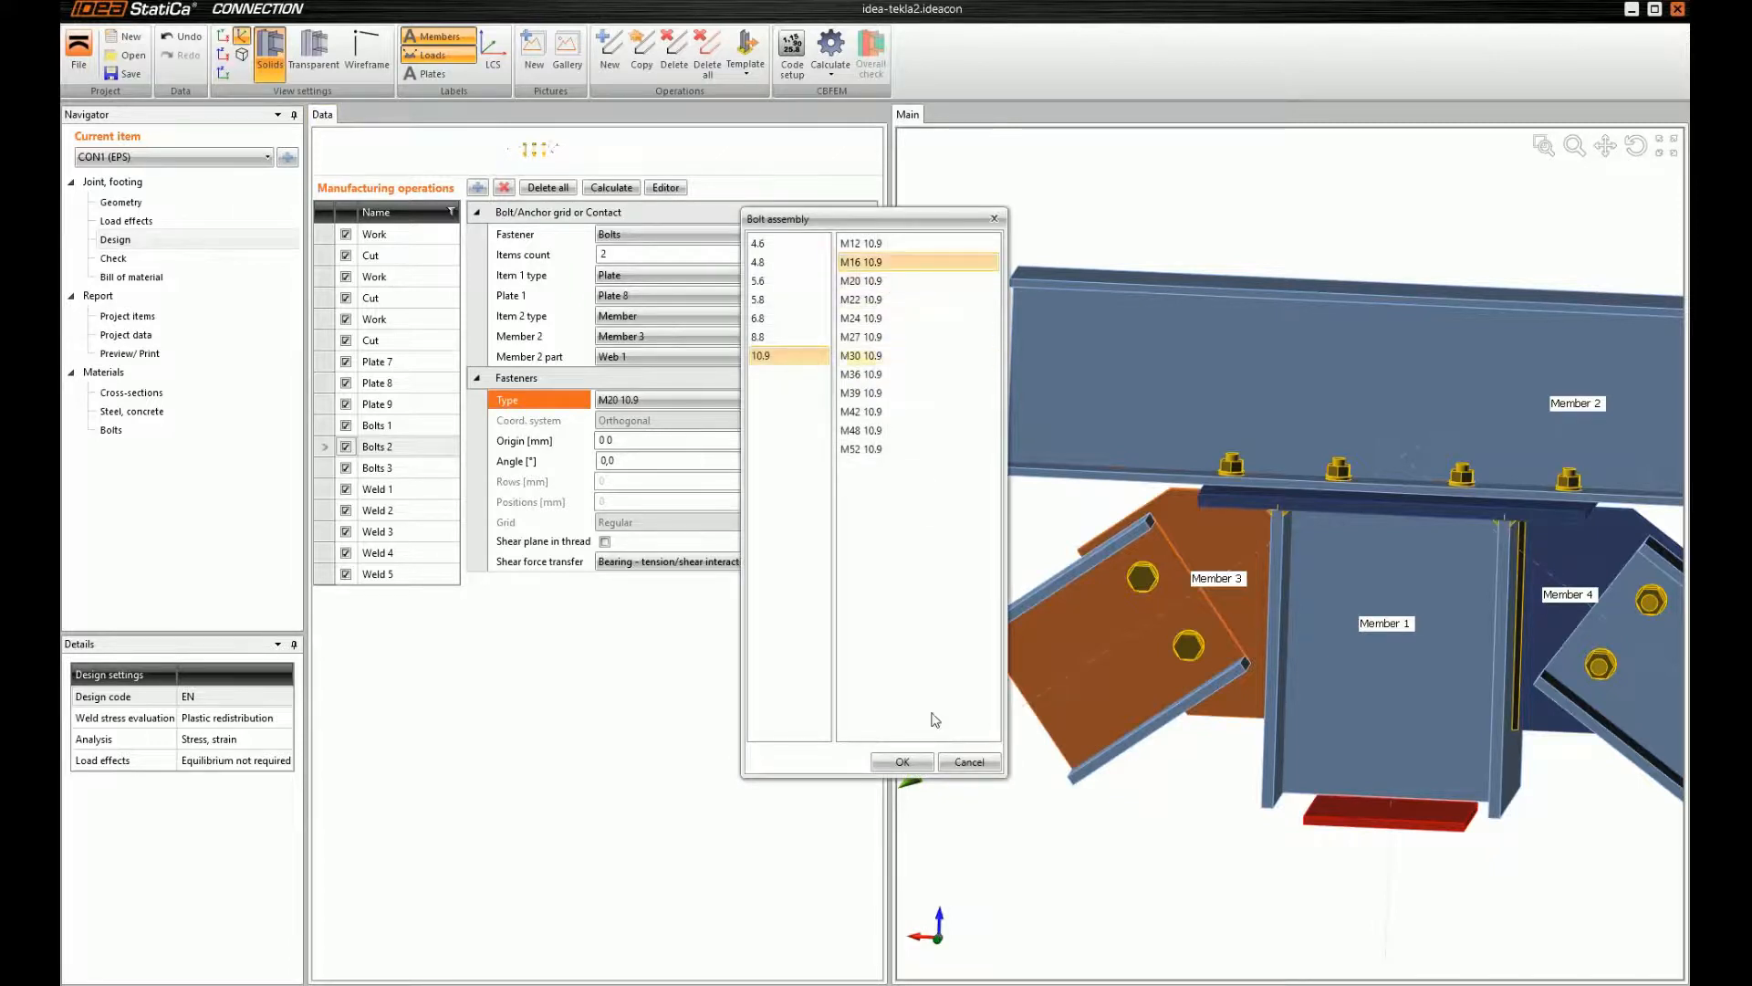
pyautogui.click(913, 763)
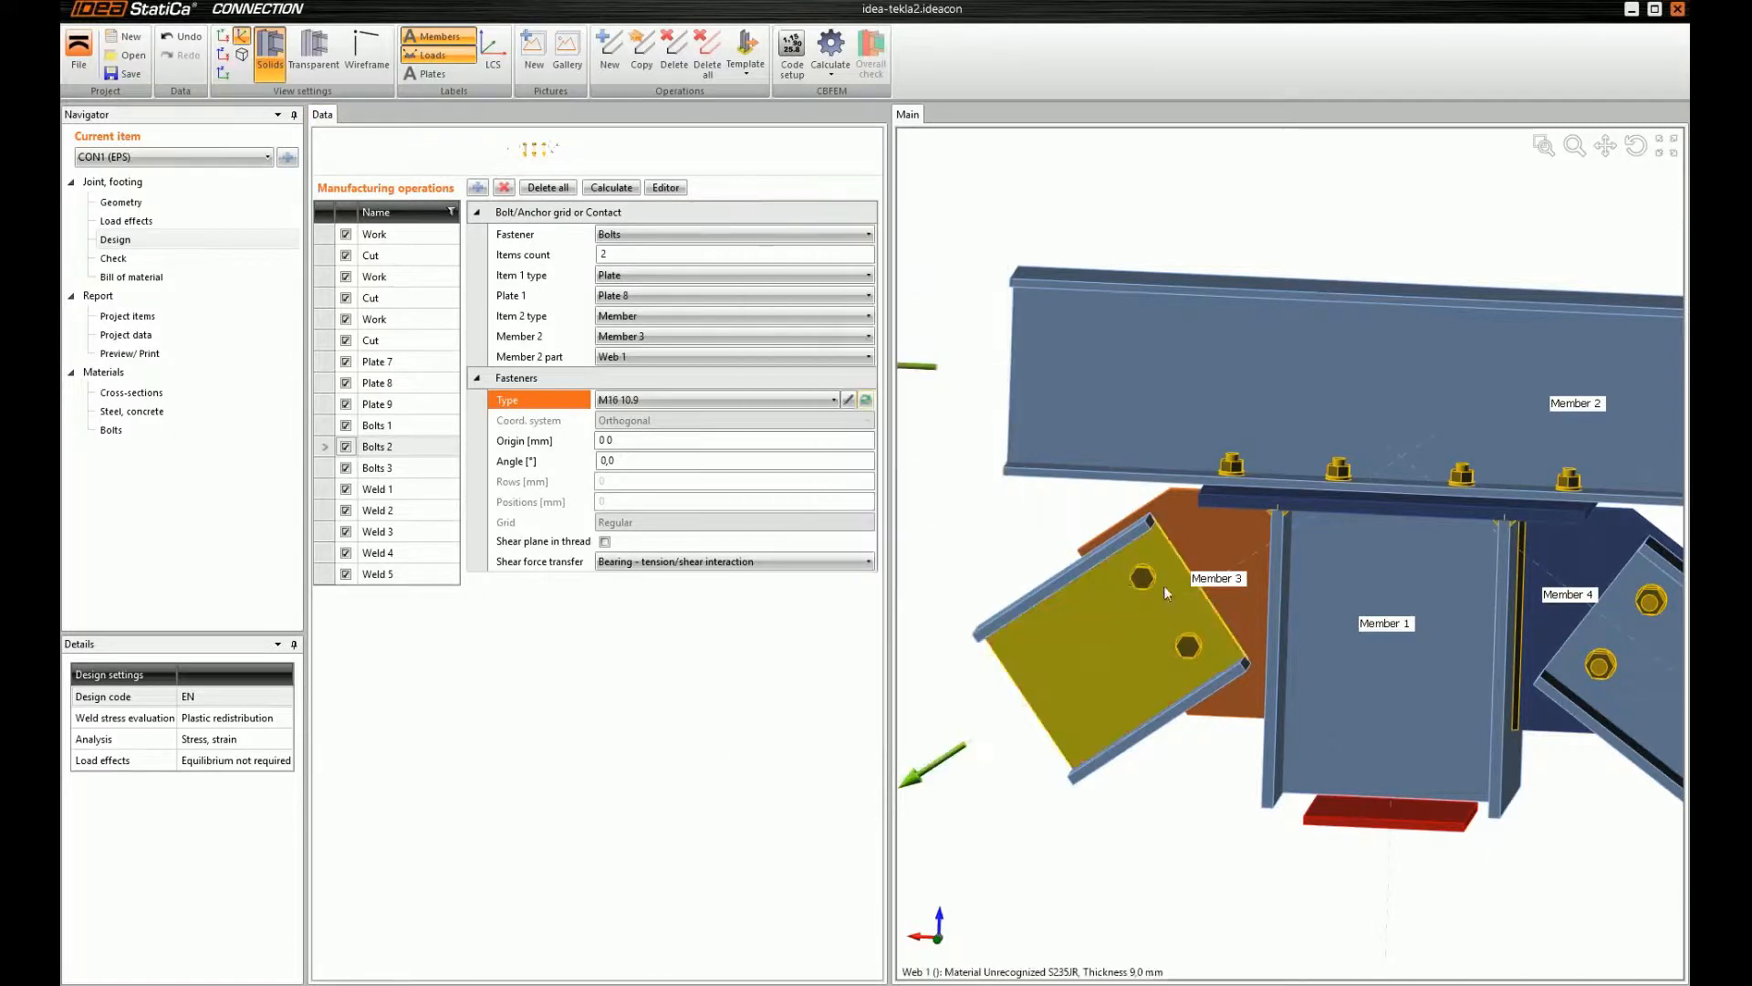
# Examine the edited joint in 3D from several sides, with its bolts, plates and applied loads
pyautogui.scroll(-3, 1179, 598)
pyautogui.moveTo(1246, 543); pyautogui.dragTo(1369, 575, button='right')
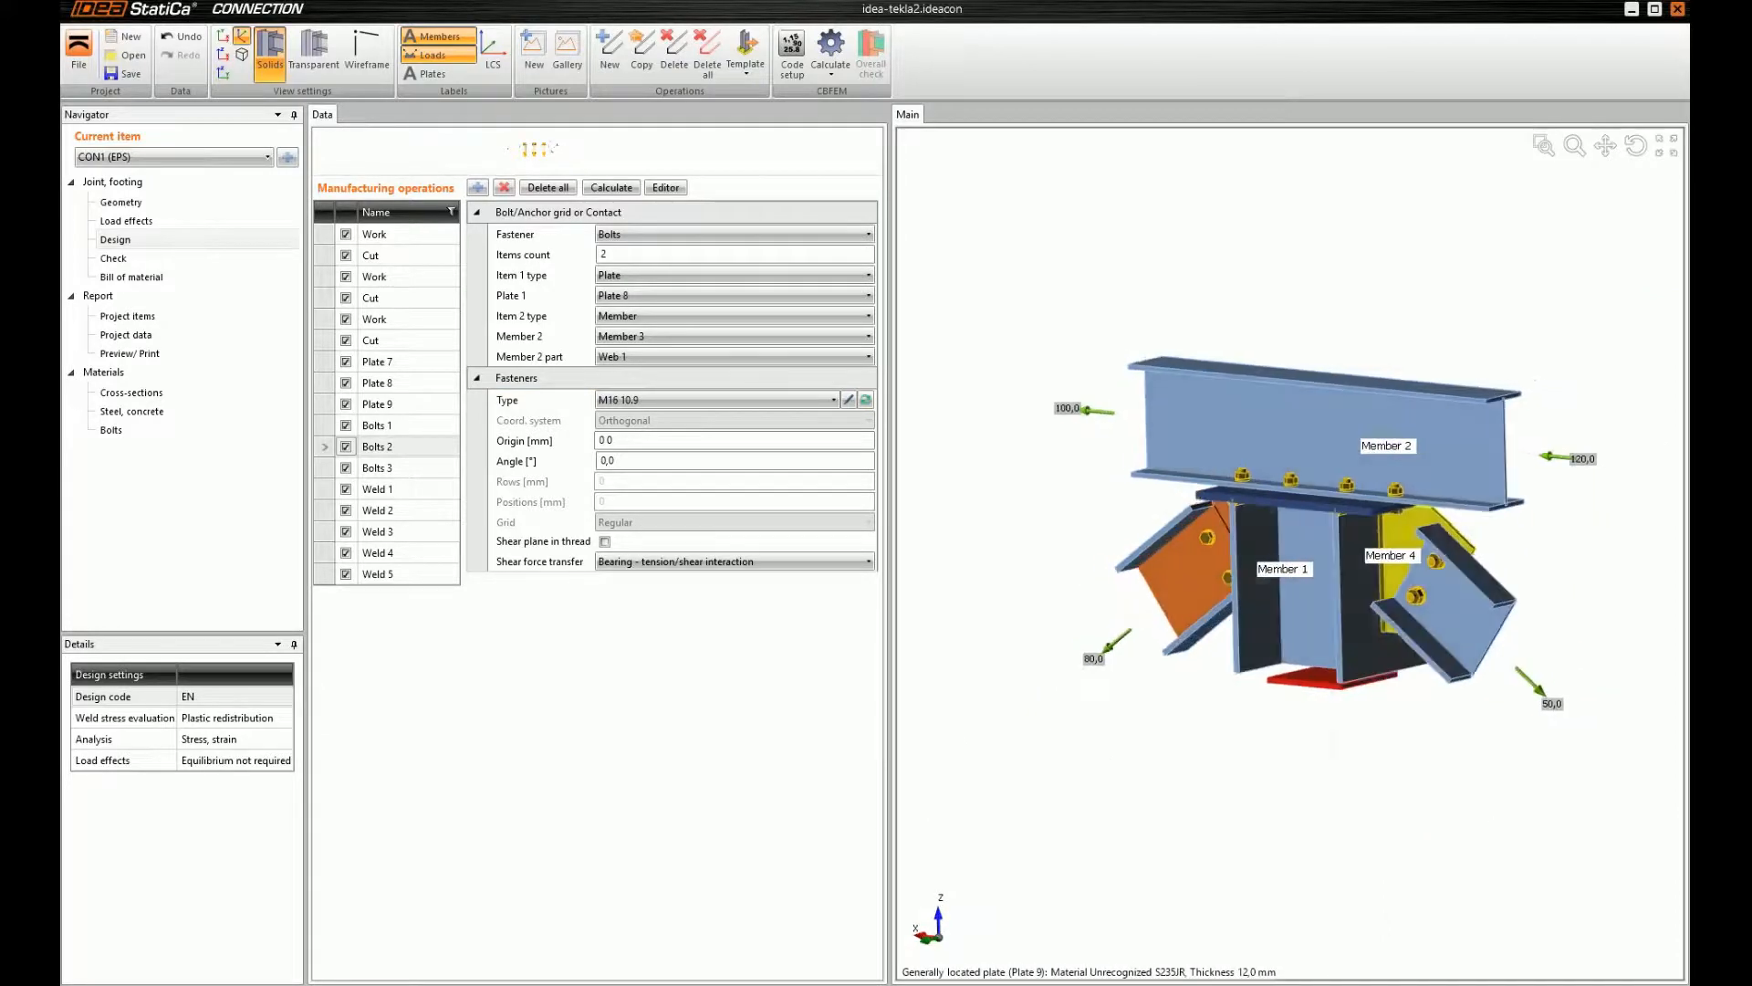
pyautogui.scroll(3, 1396, 575)
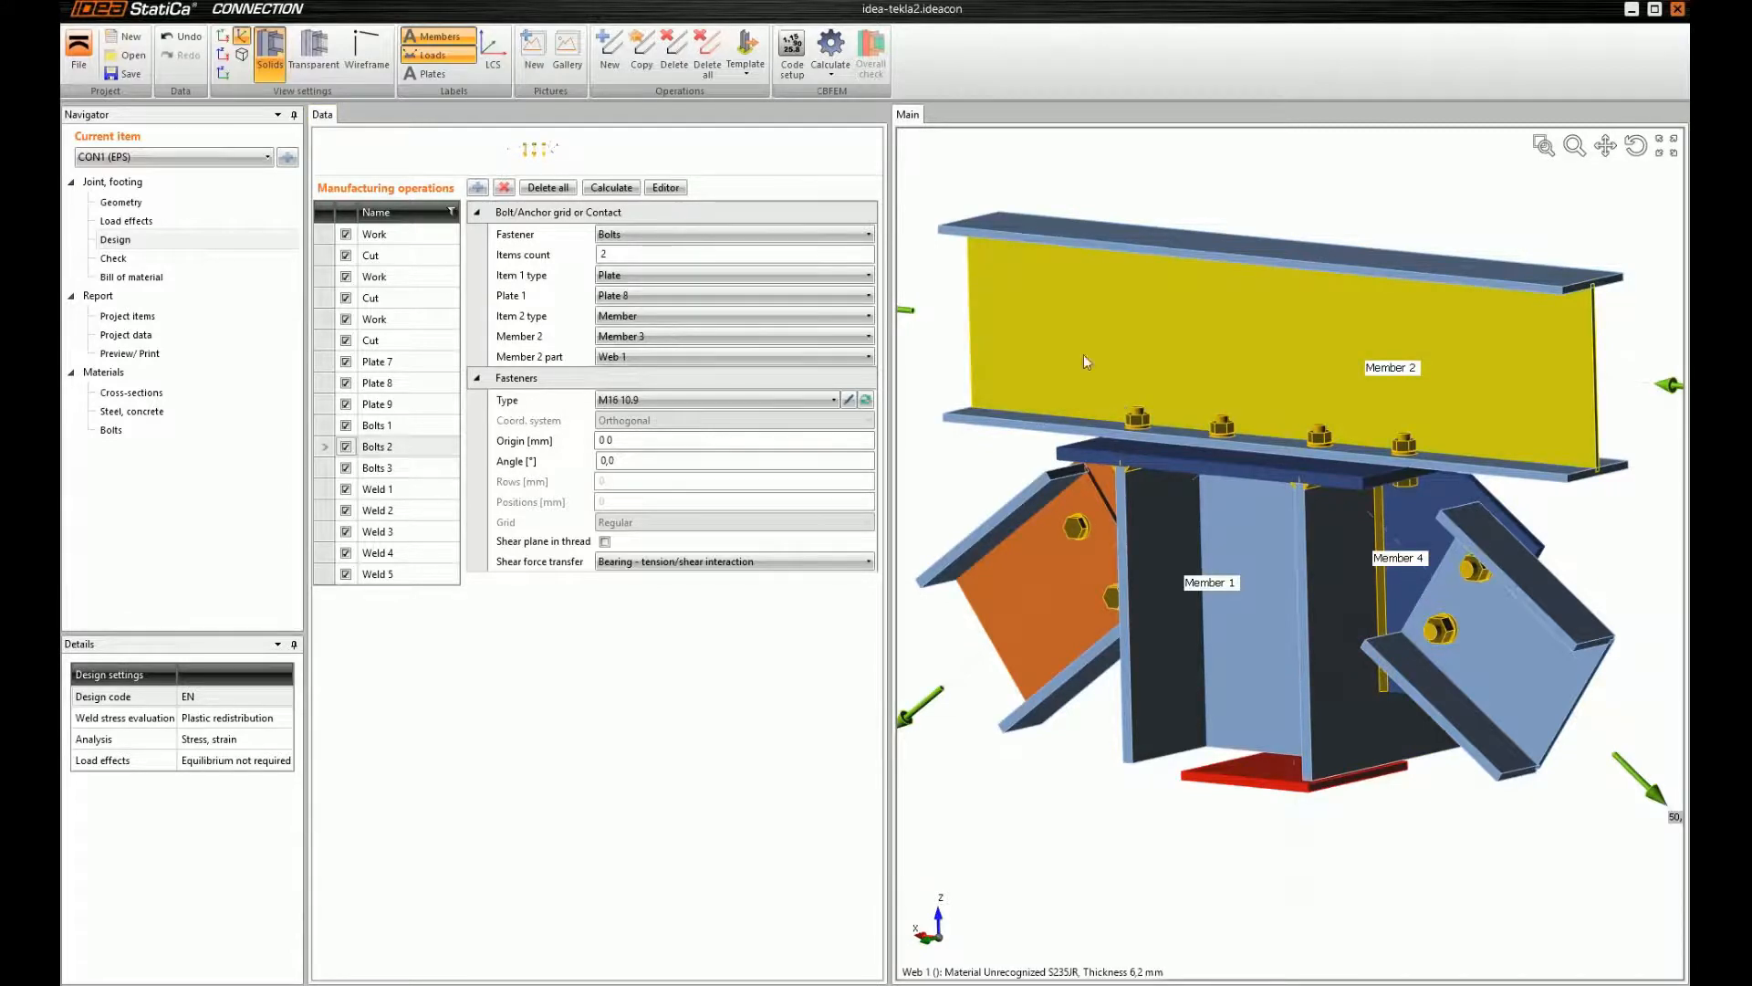
pyautogui.scroll(-3, 1199, 335)
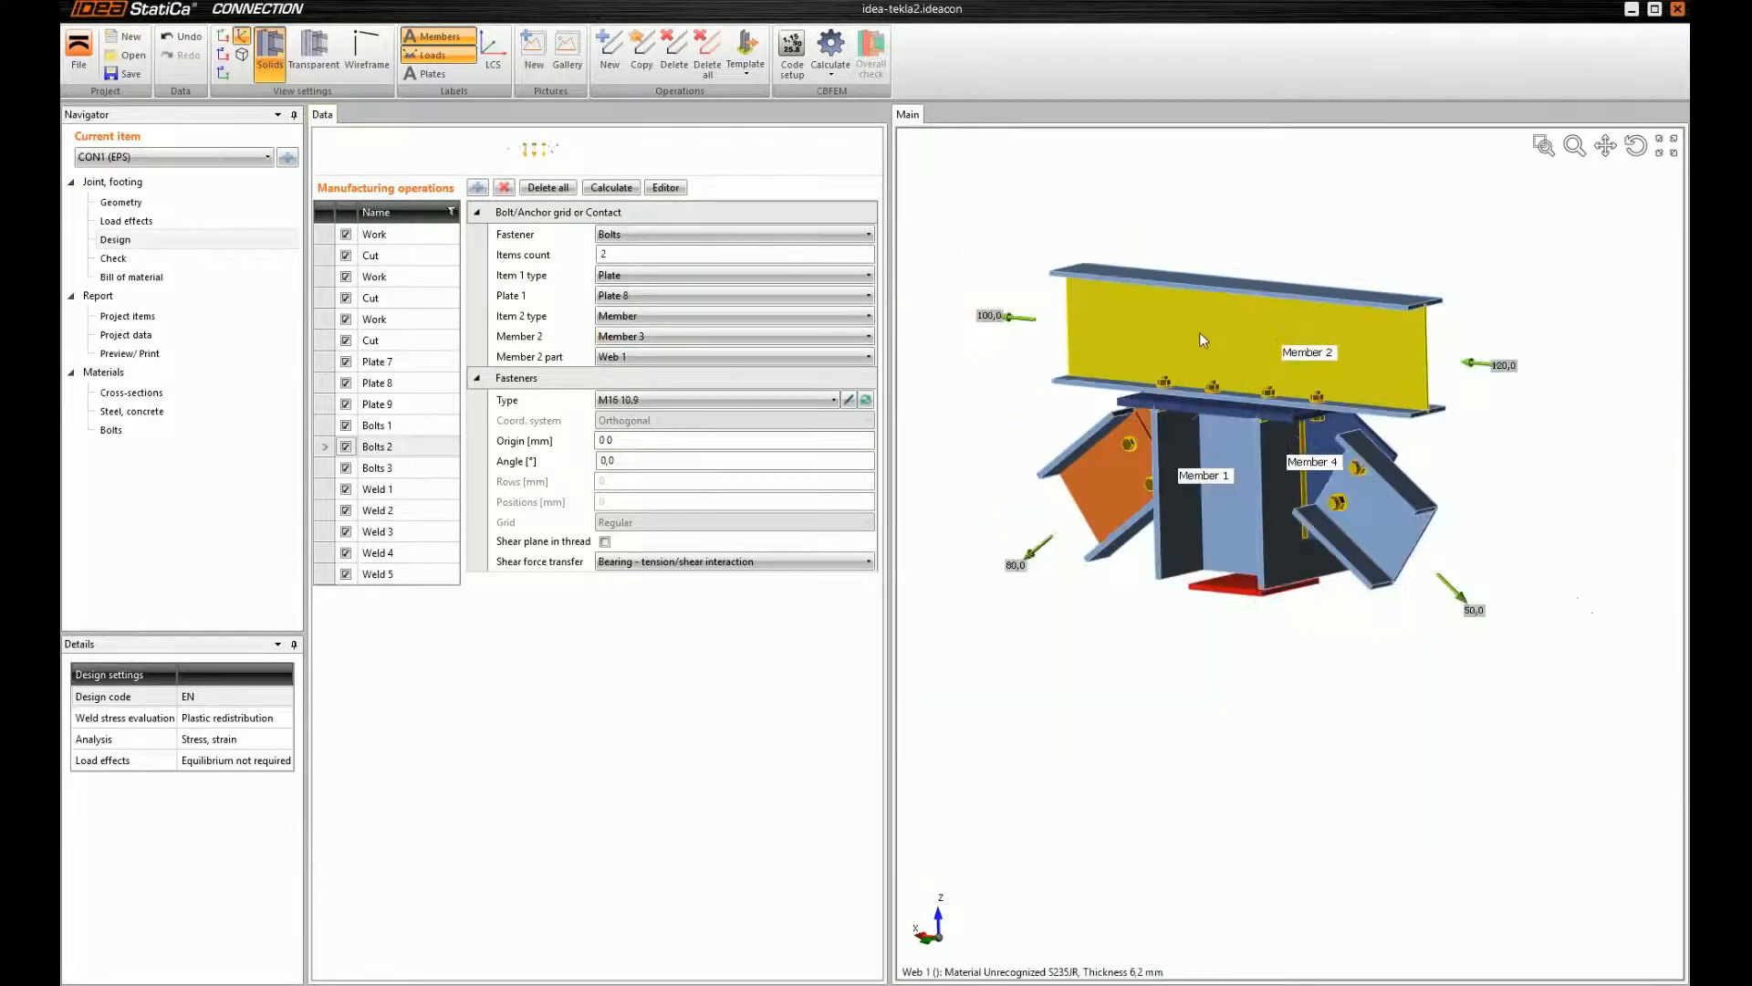
pyautogui.moveTo(1223, 352); pyautogui.dragTo(1272, 373, button='right')
pyautogui.moveTo(1170, 434); pyautogui.dragTo(1181, 470, button='middle')
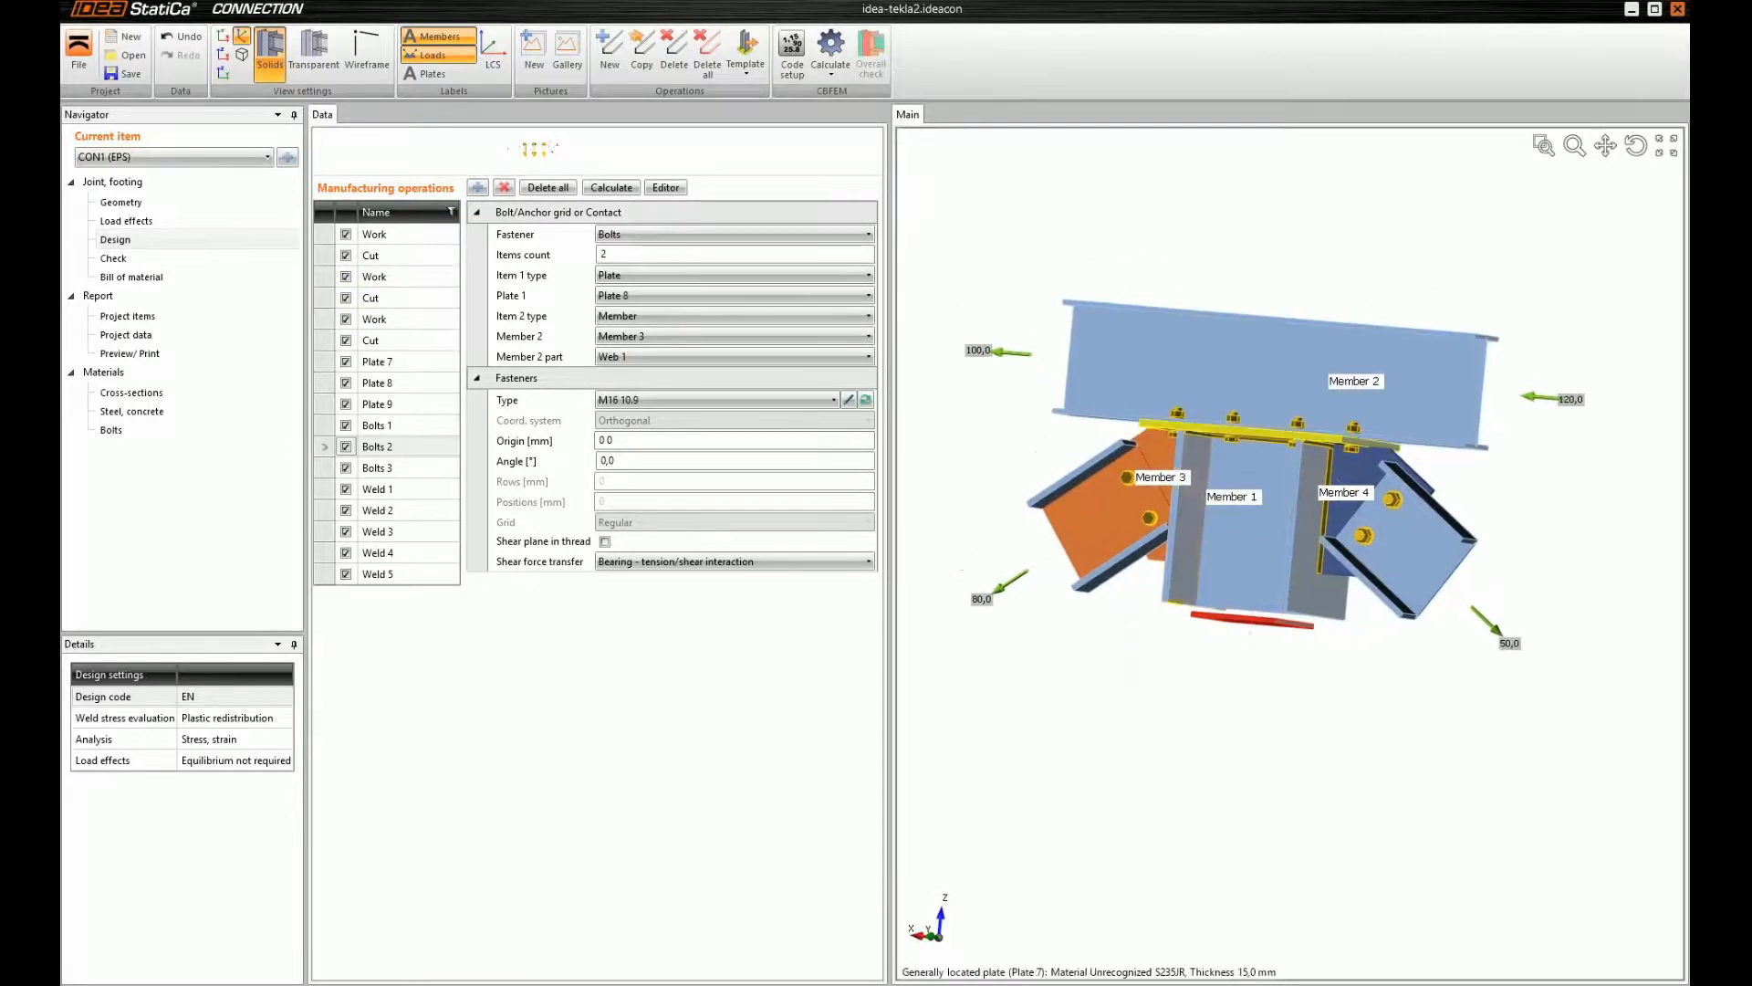
pyautogui.moveTo(1262, 436); pyautogui.dragTo(1244, 520, button='right')
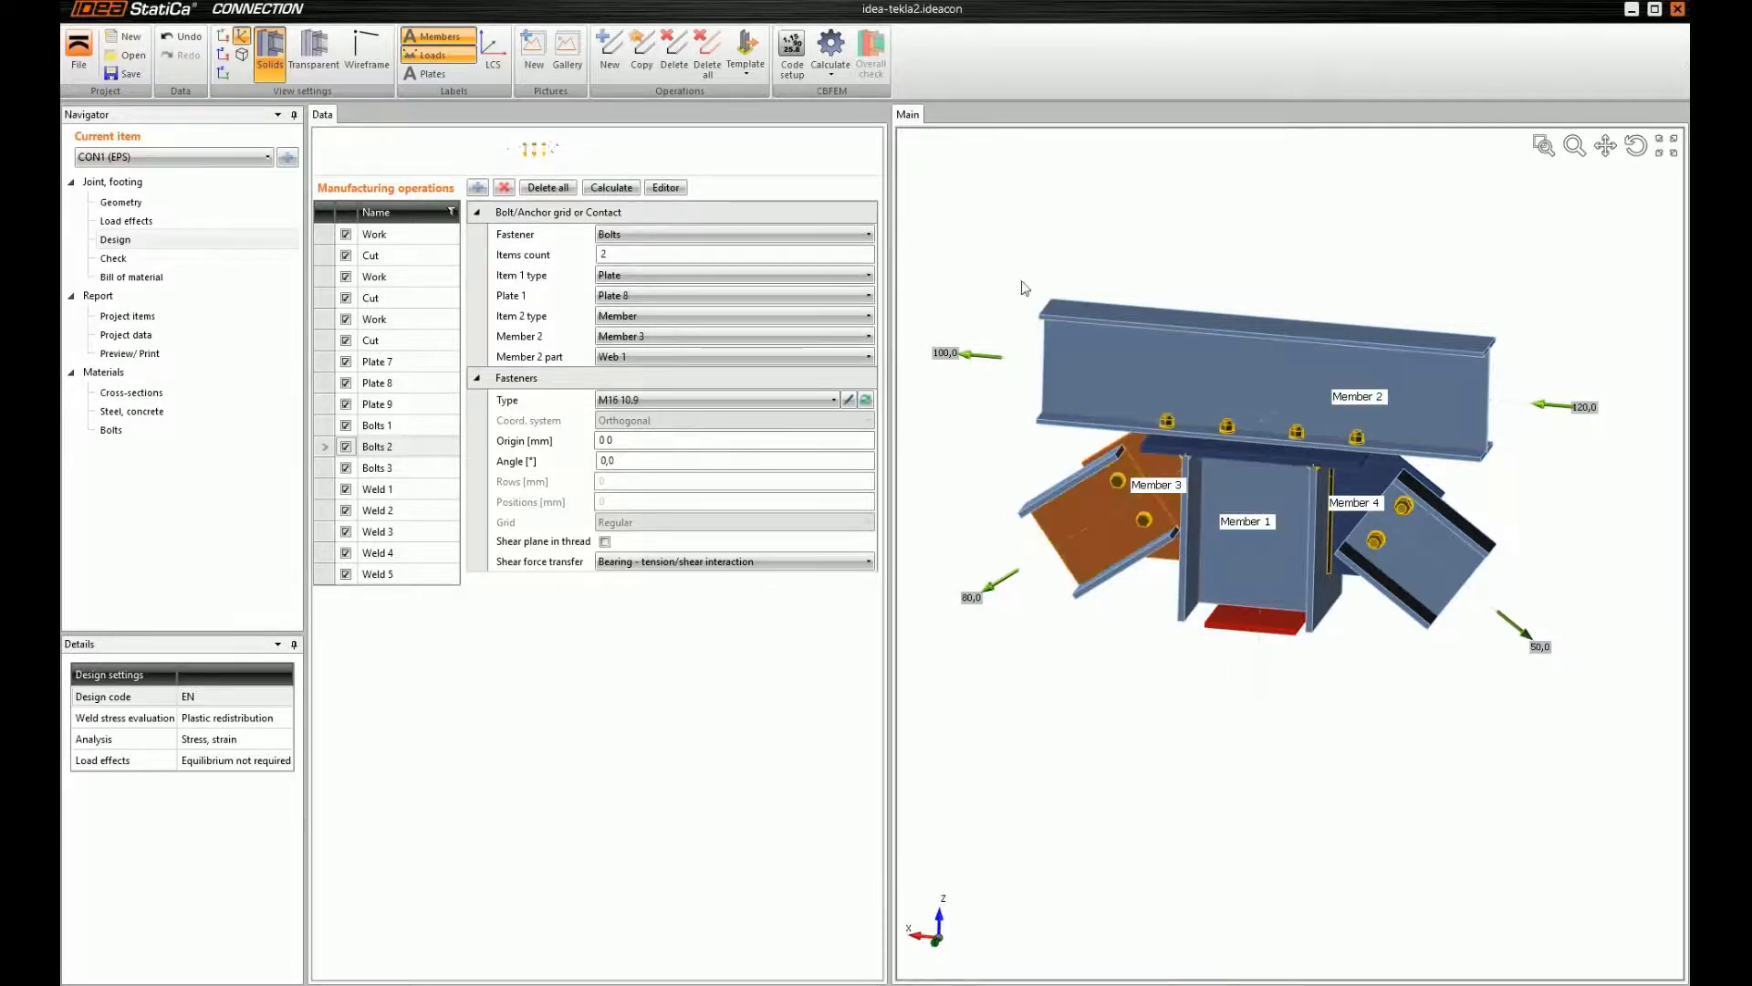
pyautogui.scroll(-3, 1124, 367)
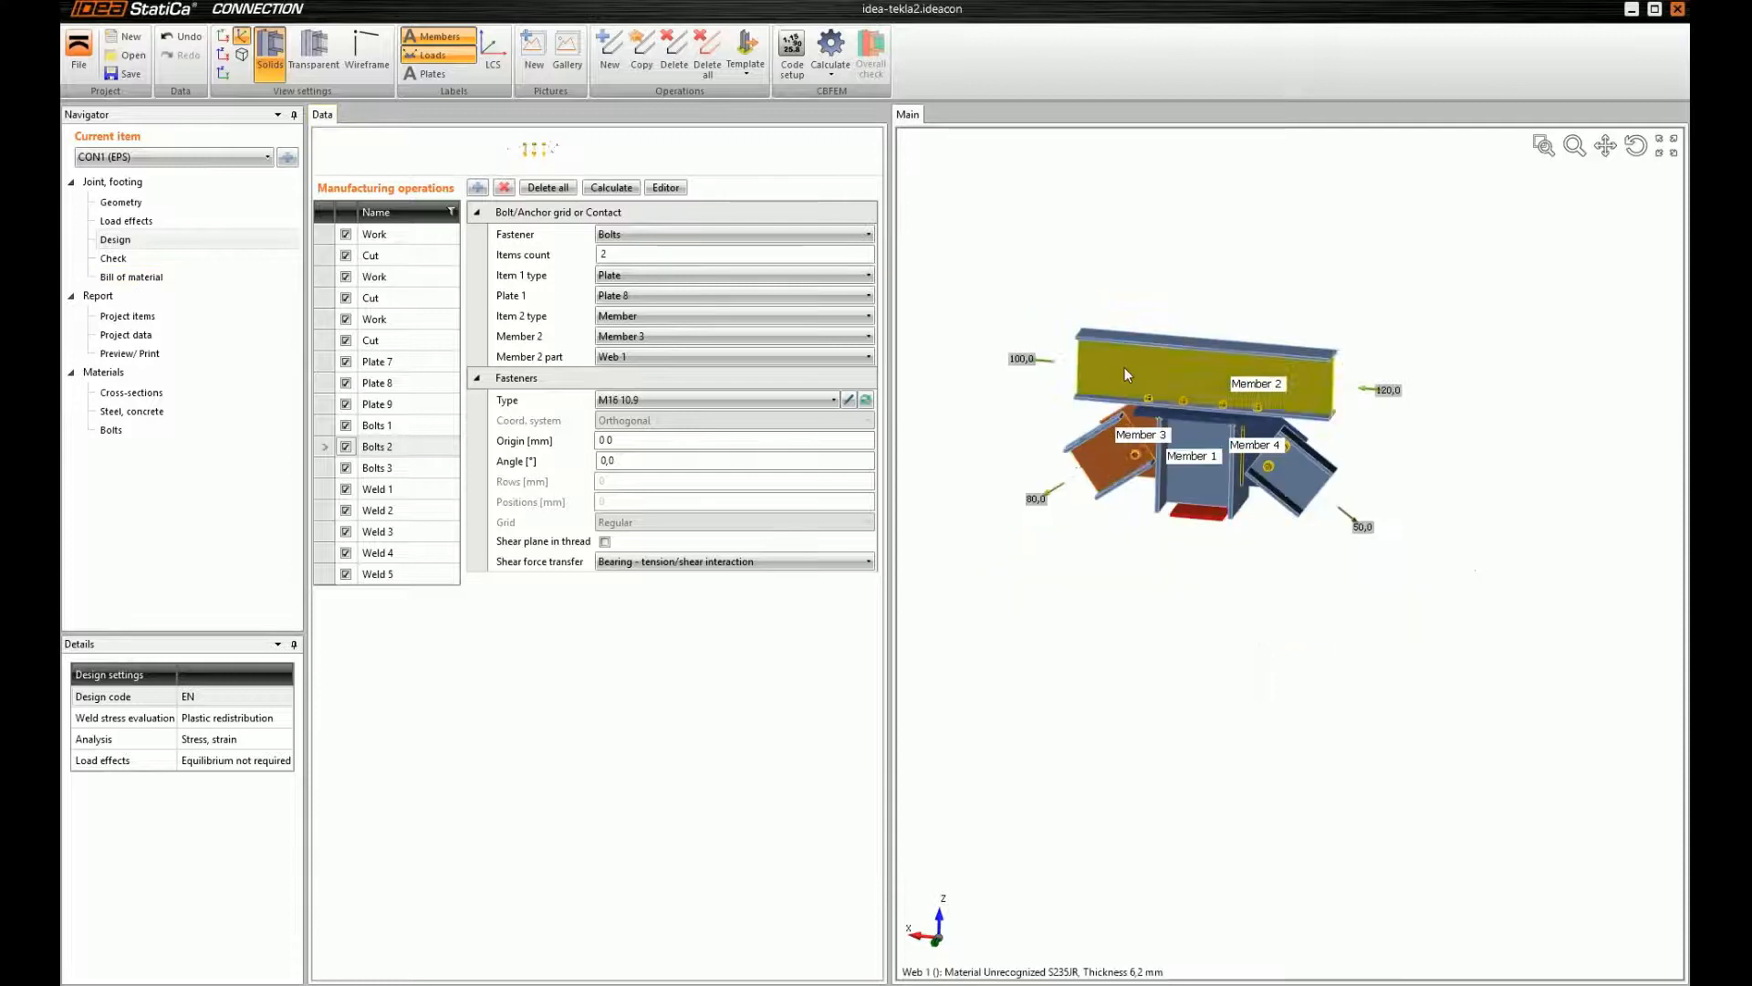
pyautogui.keyDown('ctrl'); pyautogui.moveTo(1137, 398); pyautogui.dragTo(1208, 498, button='middle'); pyautogui.keyUp('ctrl')
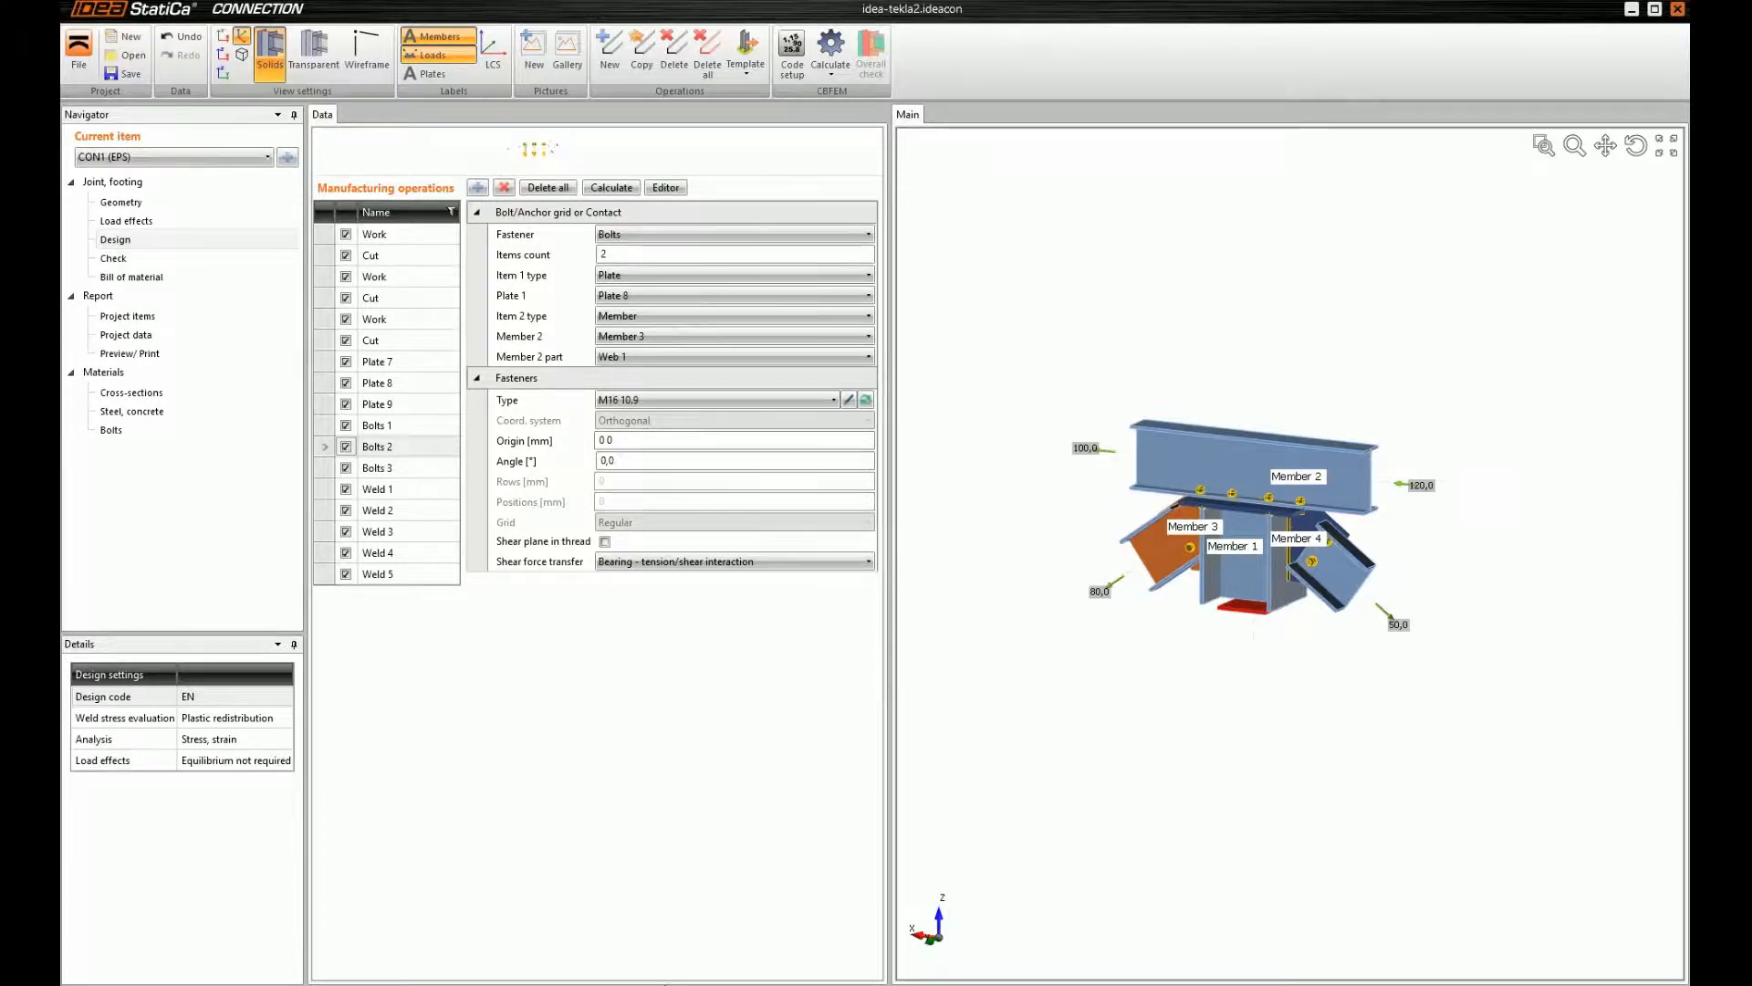
# Switch to SCIA Engineer with the Otnice velka2.esa project and view the whole steel tower structure
pyautogui.moveTo(624, 985)
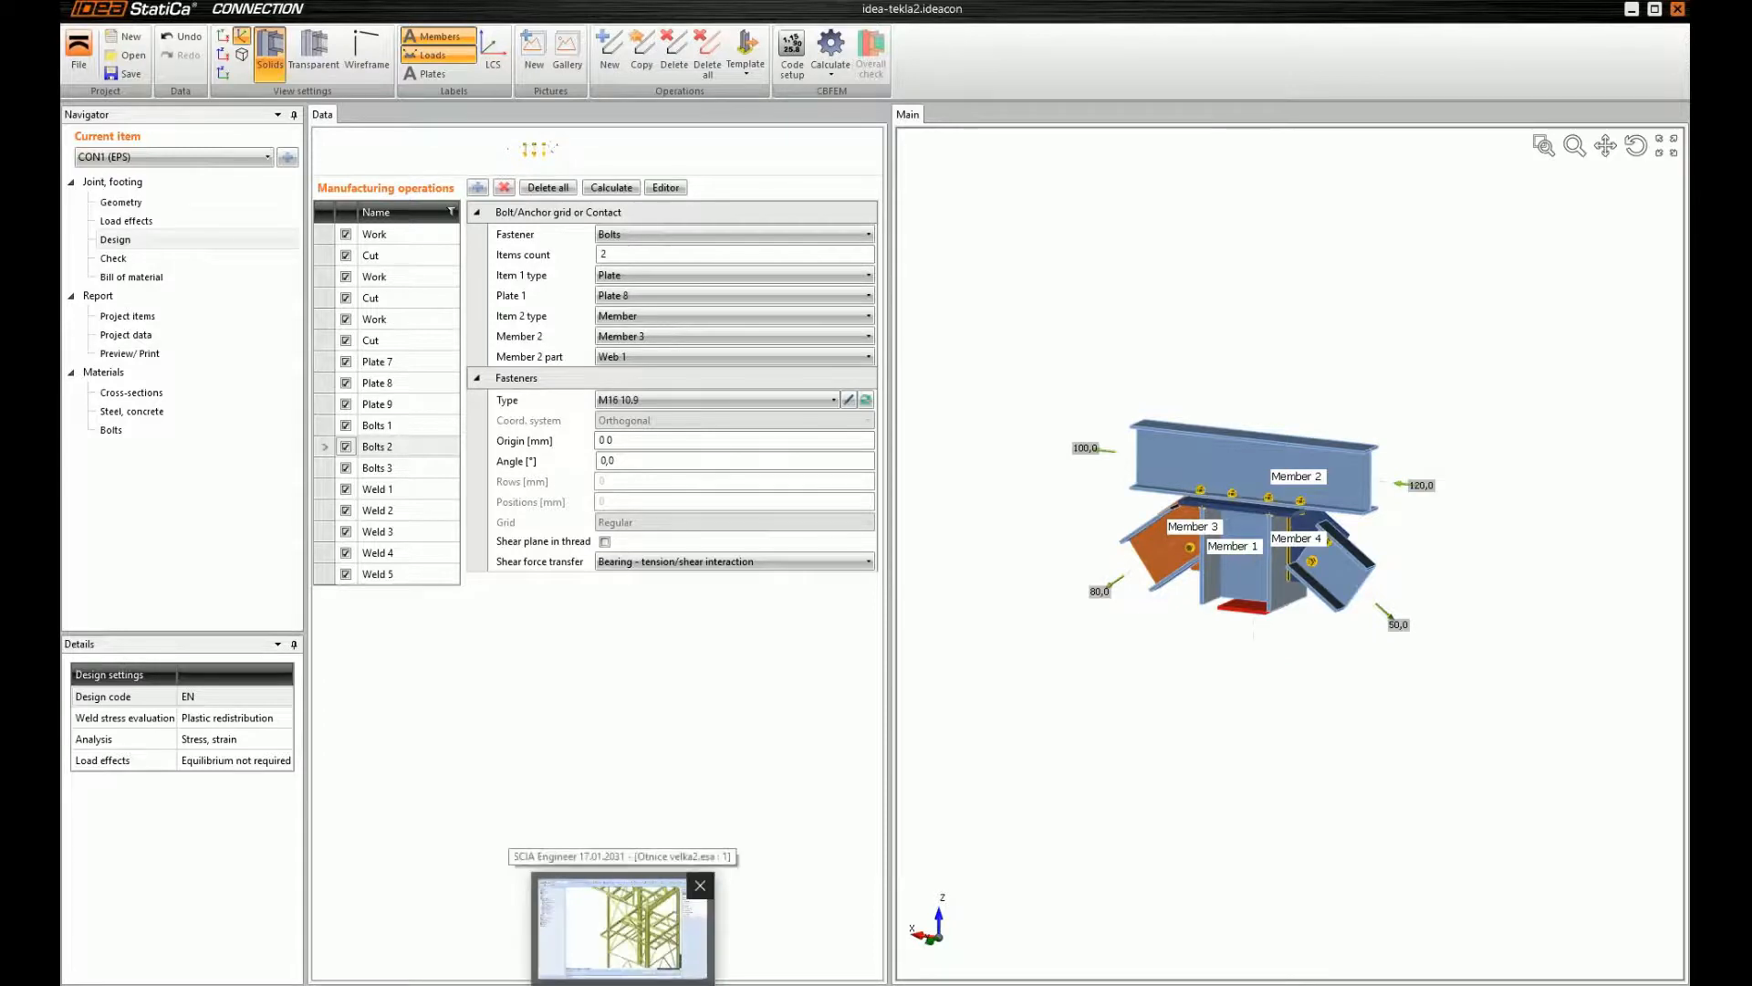
pyautogui.click(625, 985)
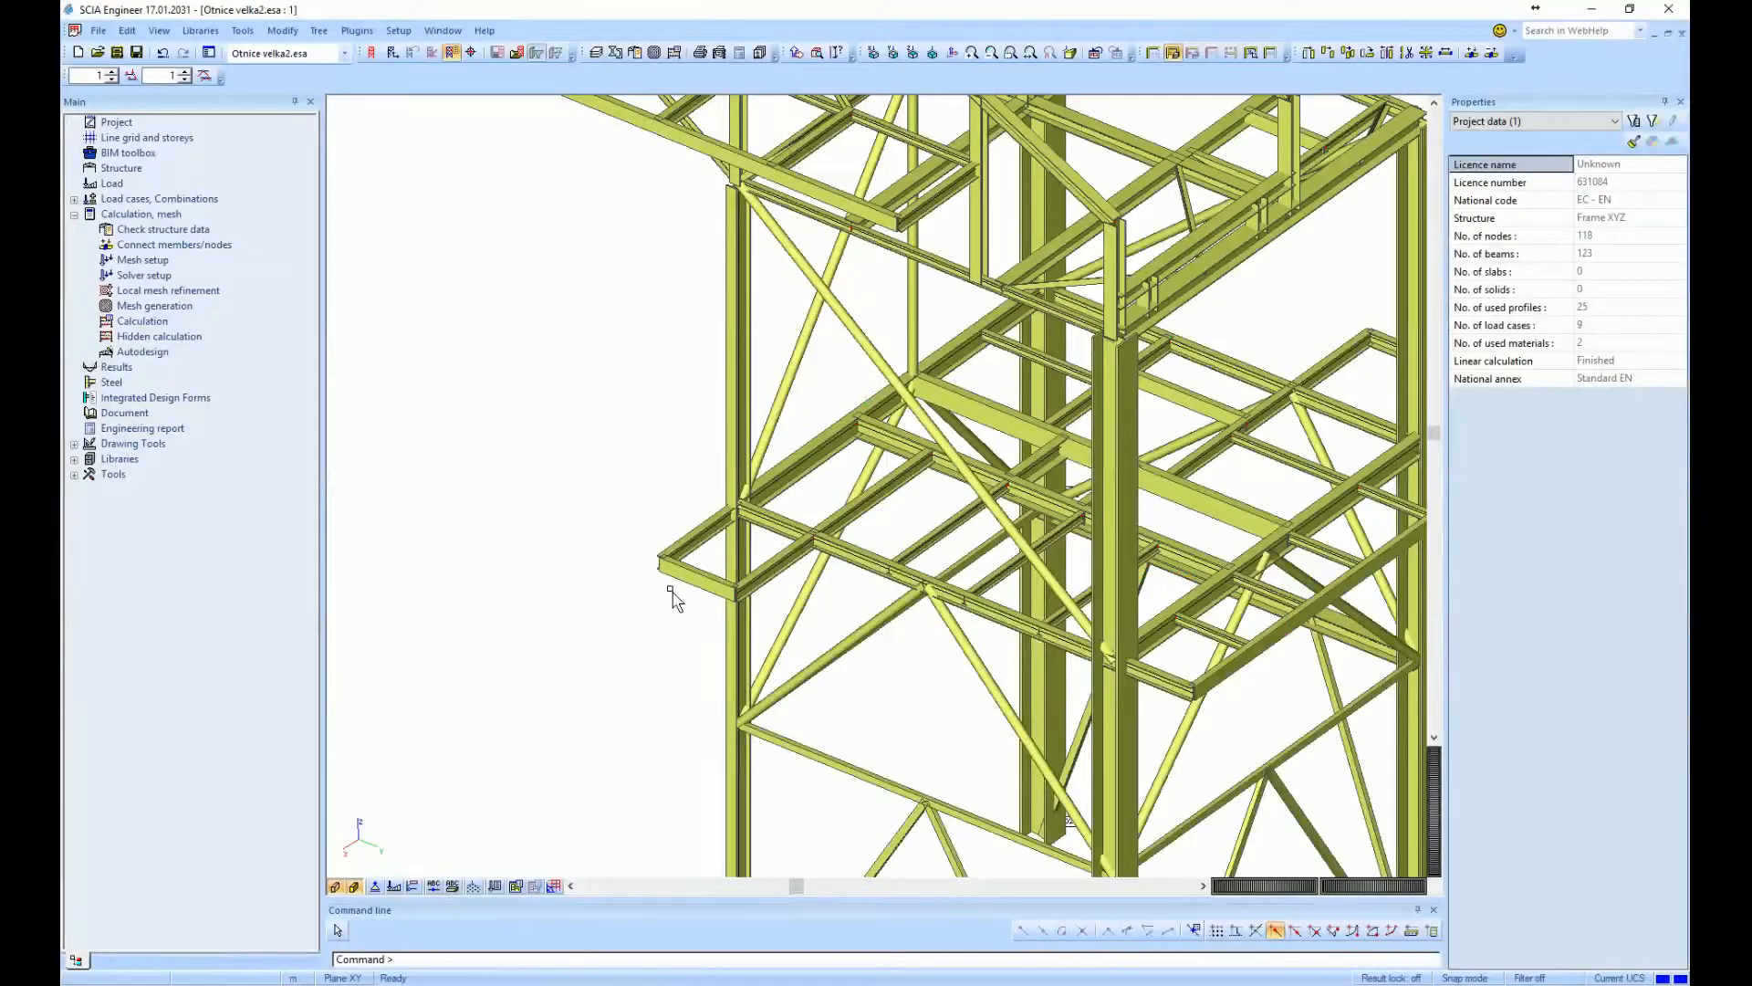
pyautogui.scroll(2, 593, 537)
pyautogui.scroll(-4, 532, 481)
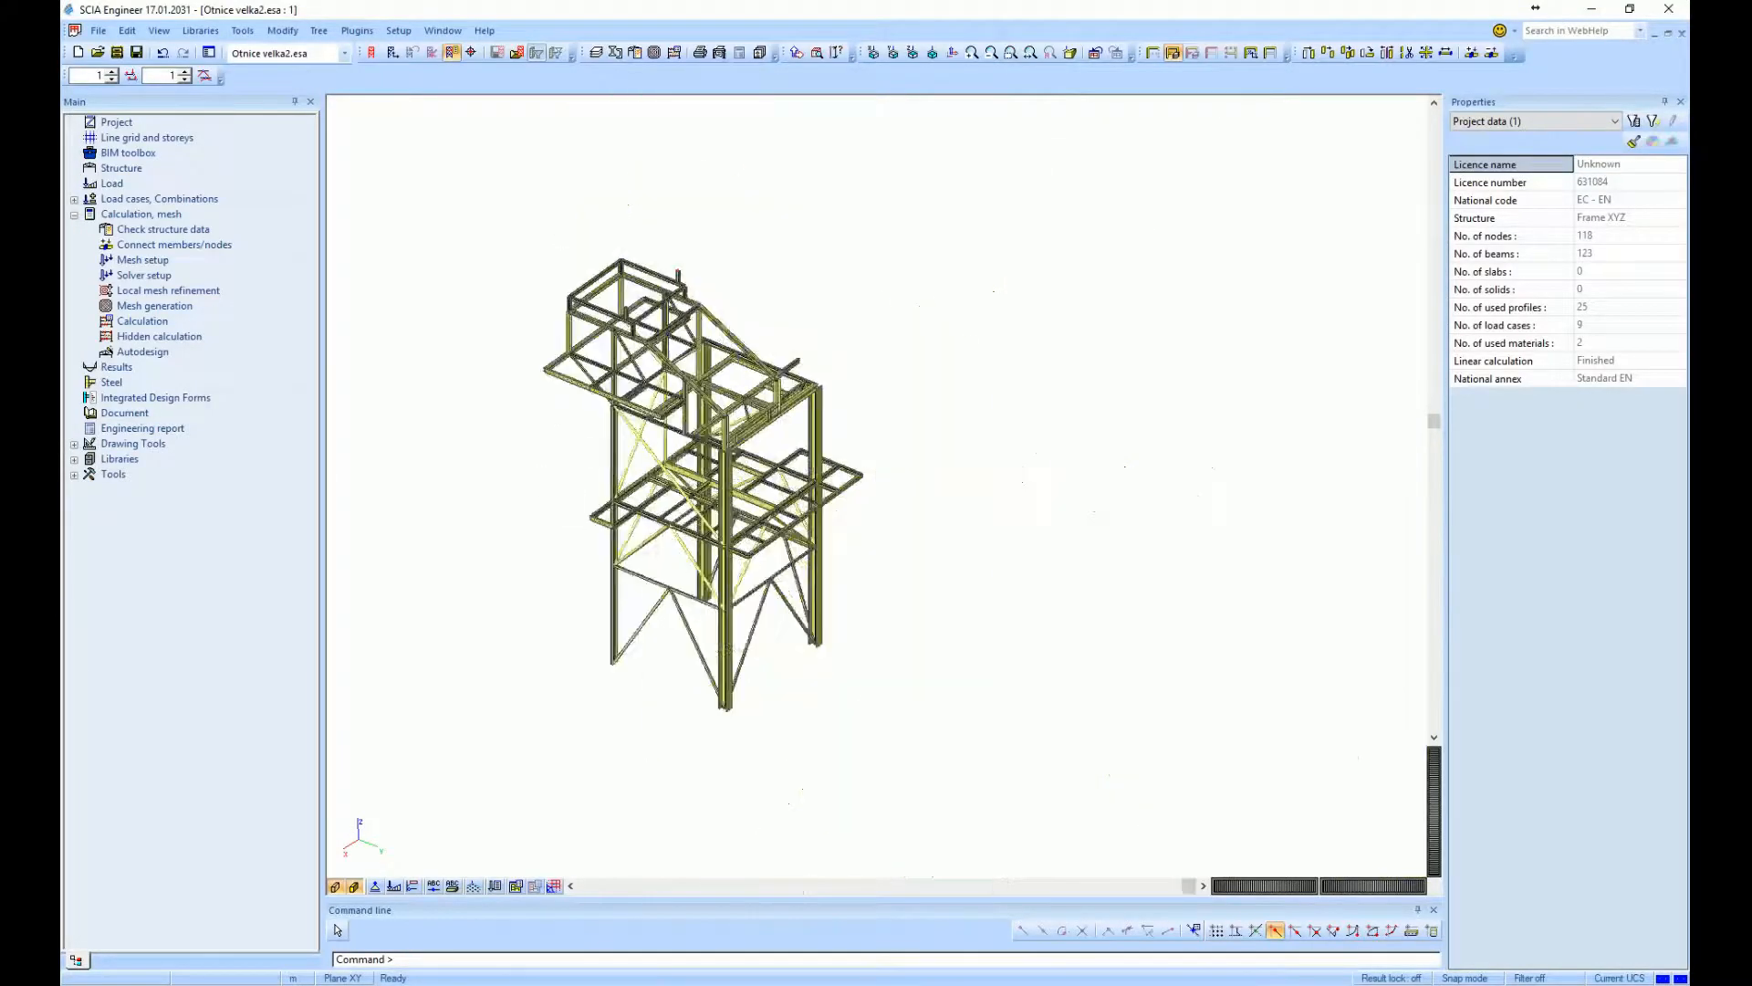
pyautogui.scroll(4, 505, 485)
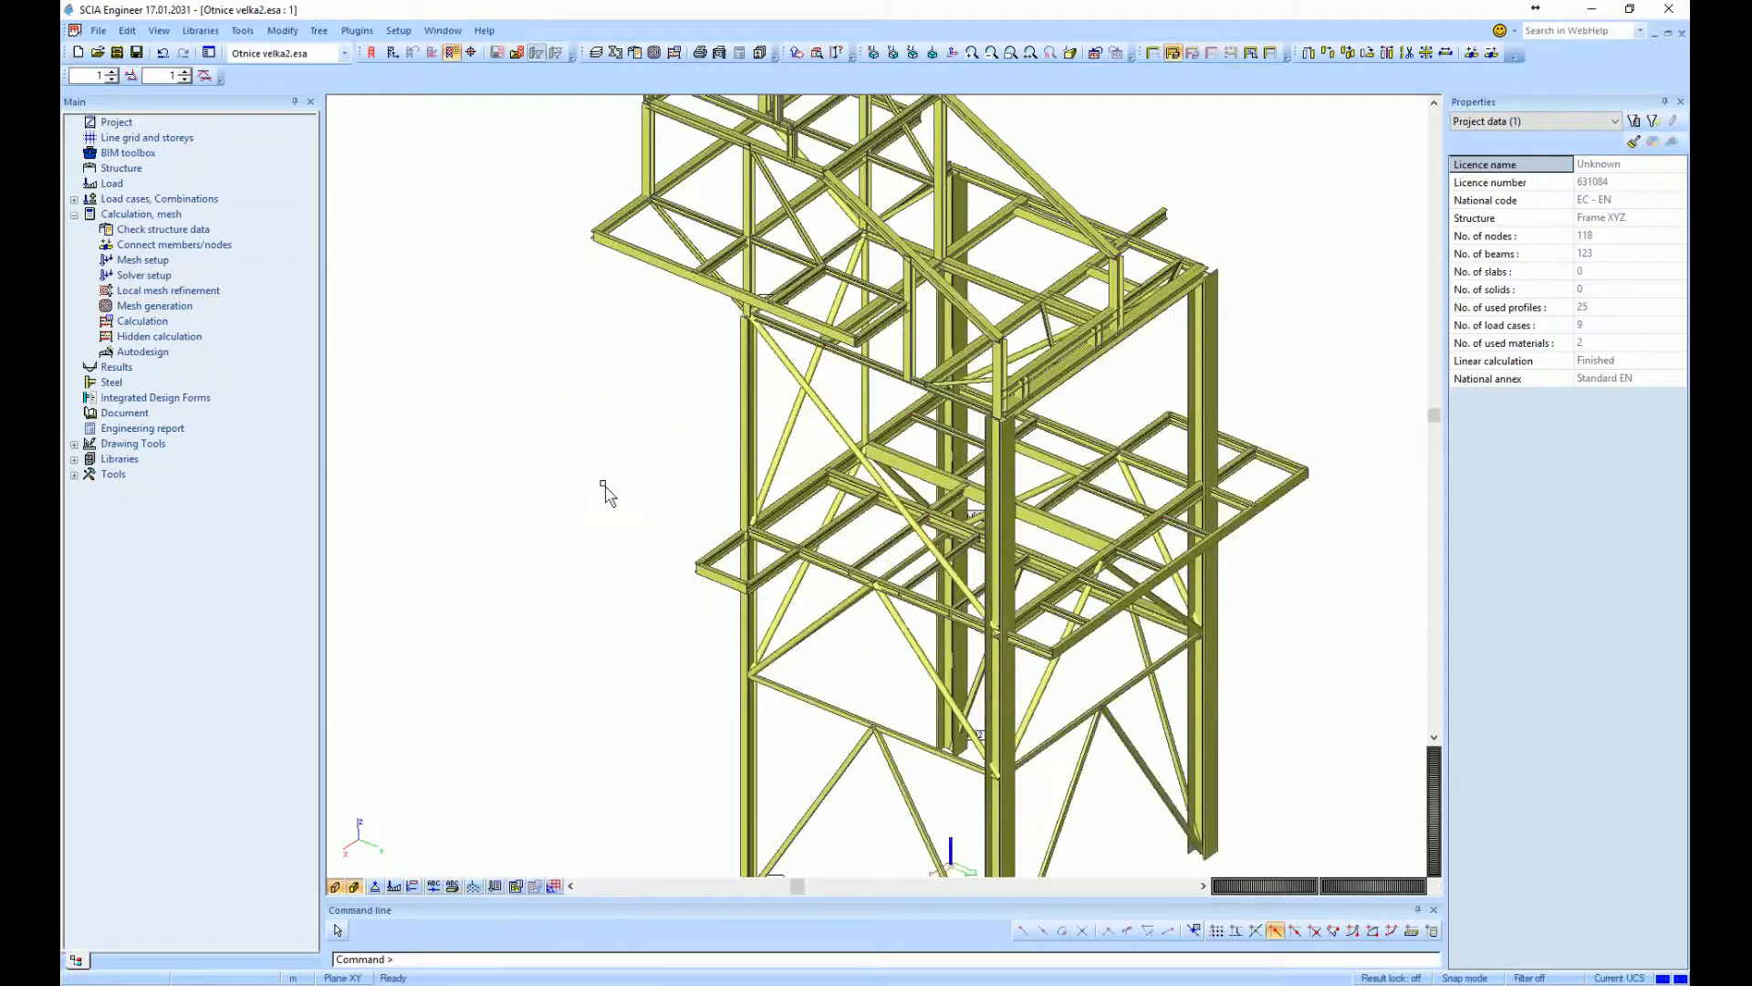
# Open the steel design functions for the tower and expand the IDEA StatiCa Connection group
pyautogui.scroll(-2, 630, 491)
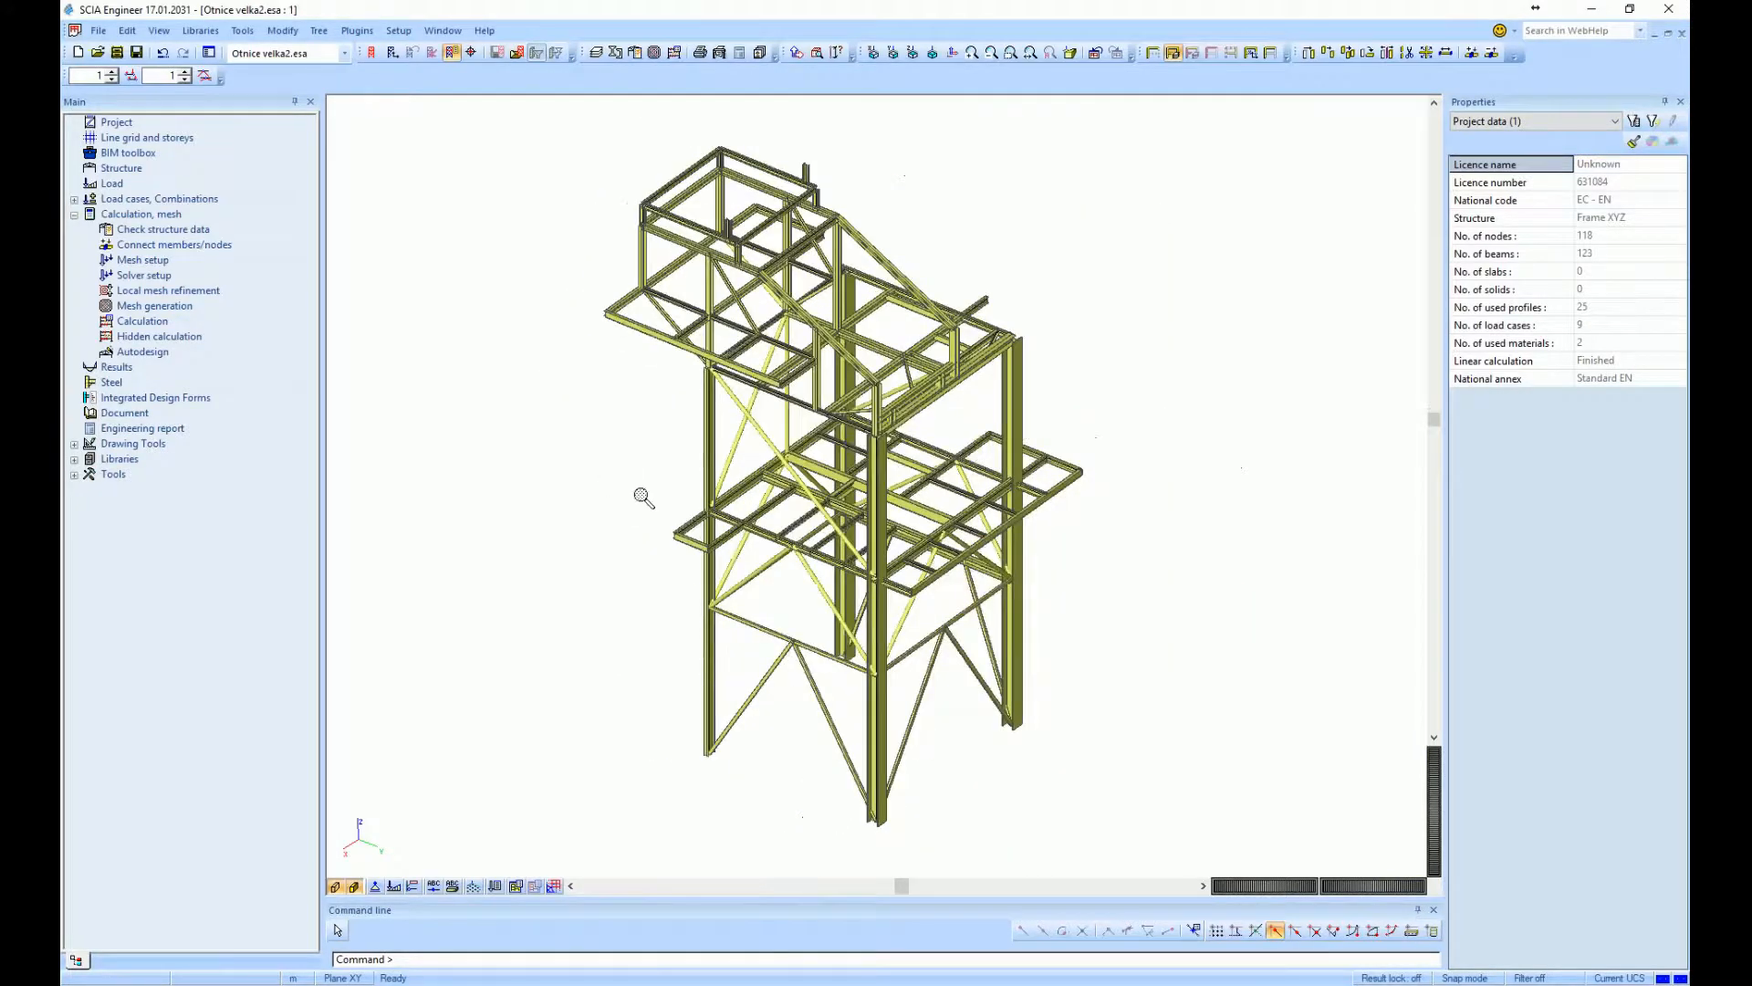
pyautogui.moveTo(658, 515)
pyautogui.keyDown('ctrl'); pyautogui.mouseDown(button='right')
pyautogui.moveTo(643, 524)
pyautogui.moveTo(659, 533)
pyautogui.mouseUp(button='right'); pyautogui.keyUp('ctrl')
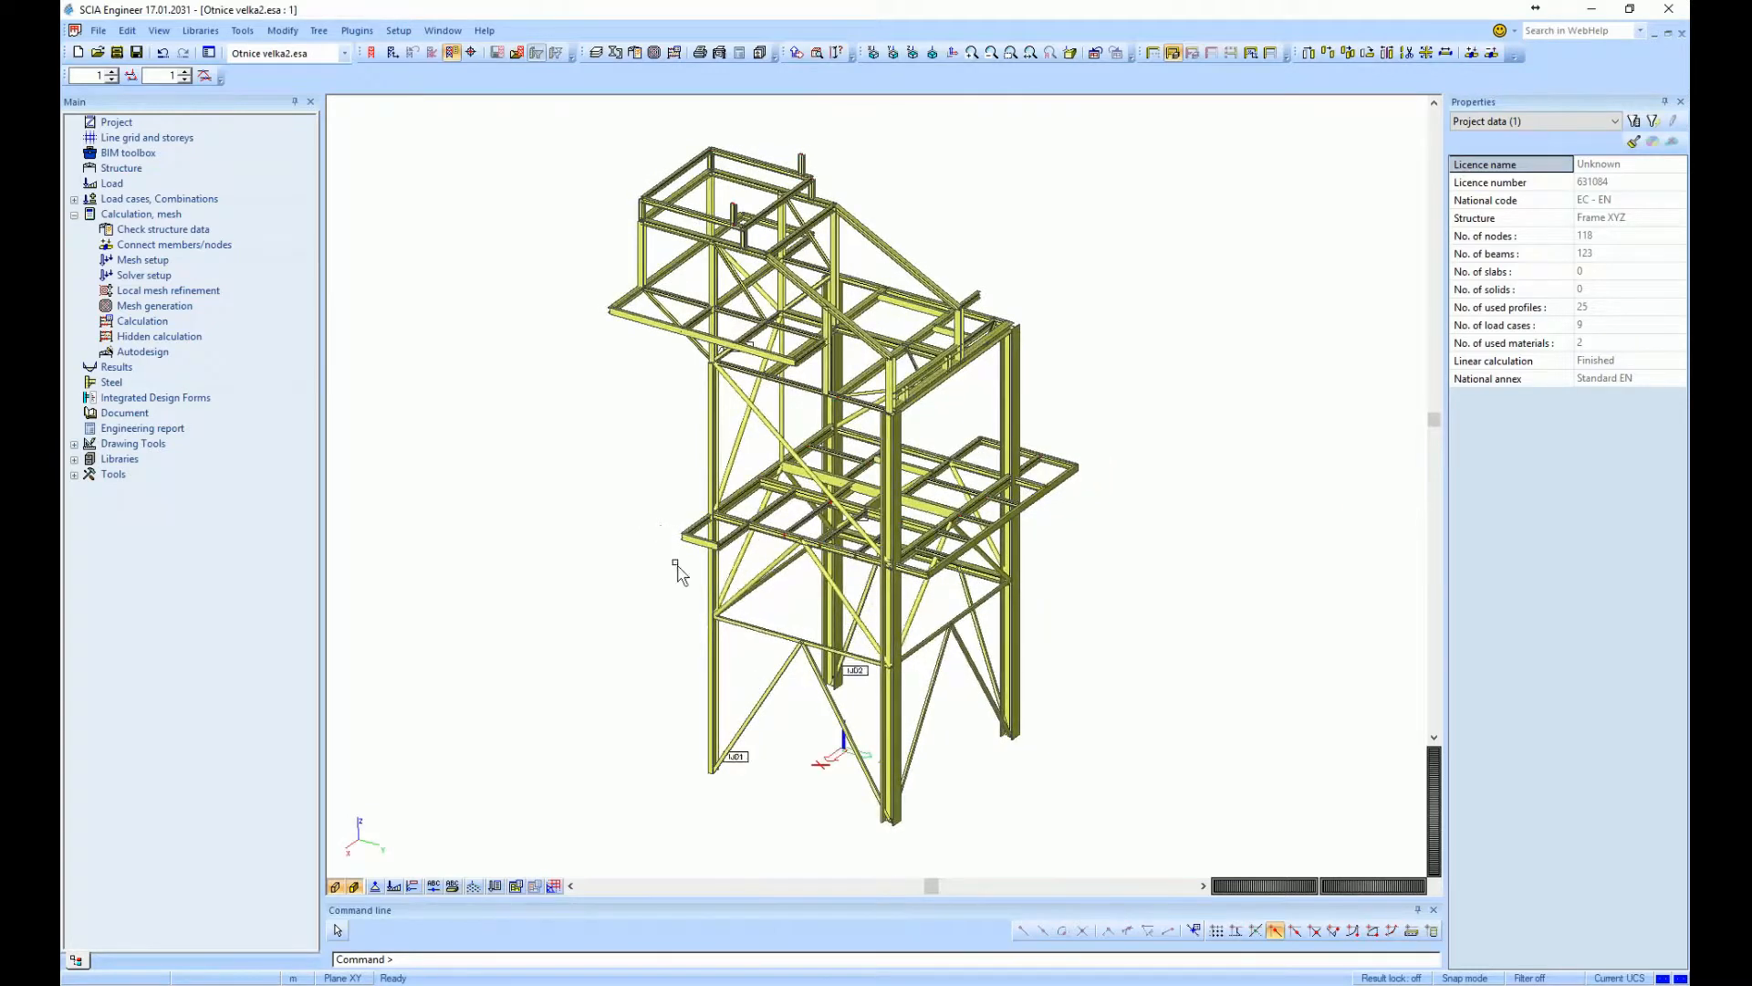
pyautogui.scroll(2, 670, 548)
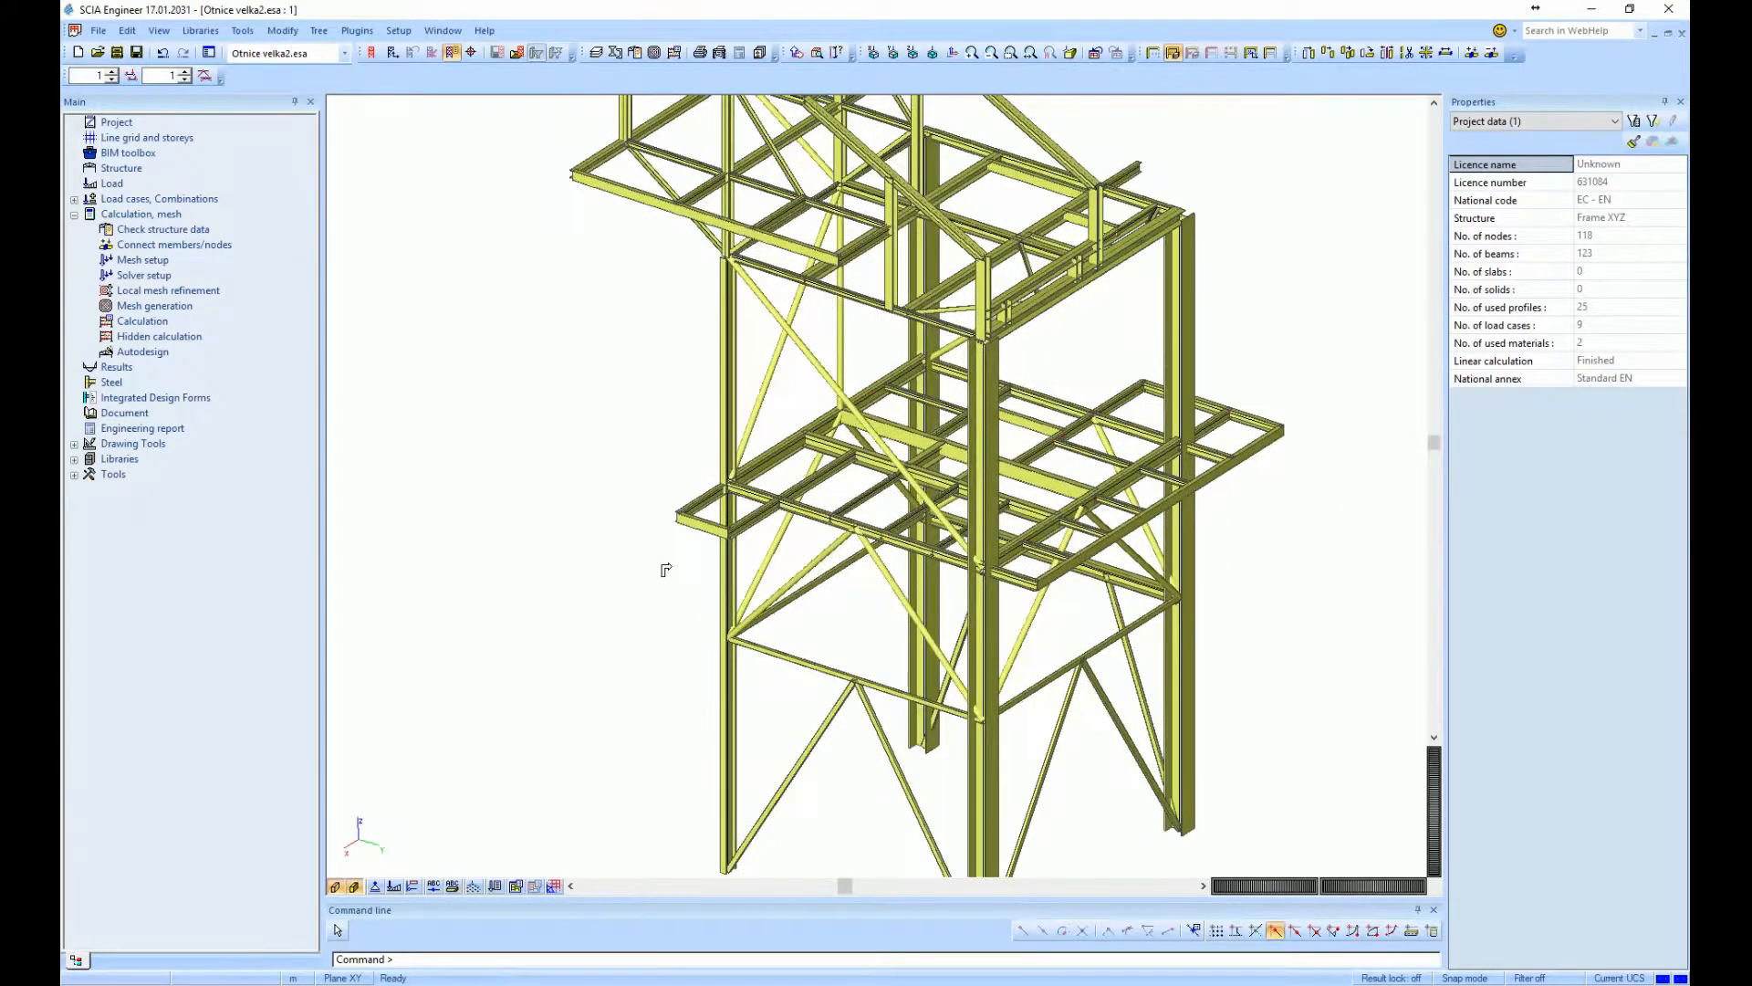
pyautogui.scroll(2, 702, 552)
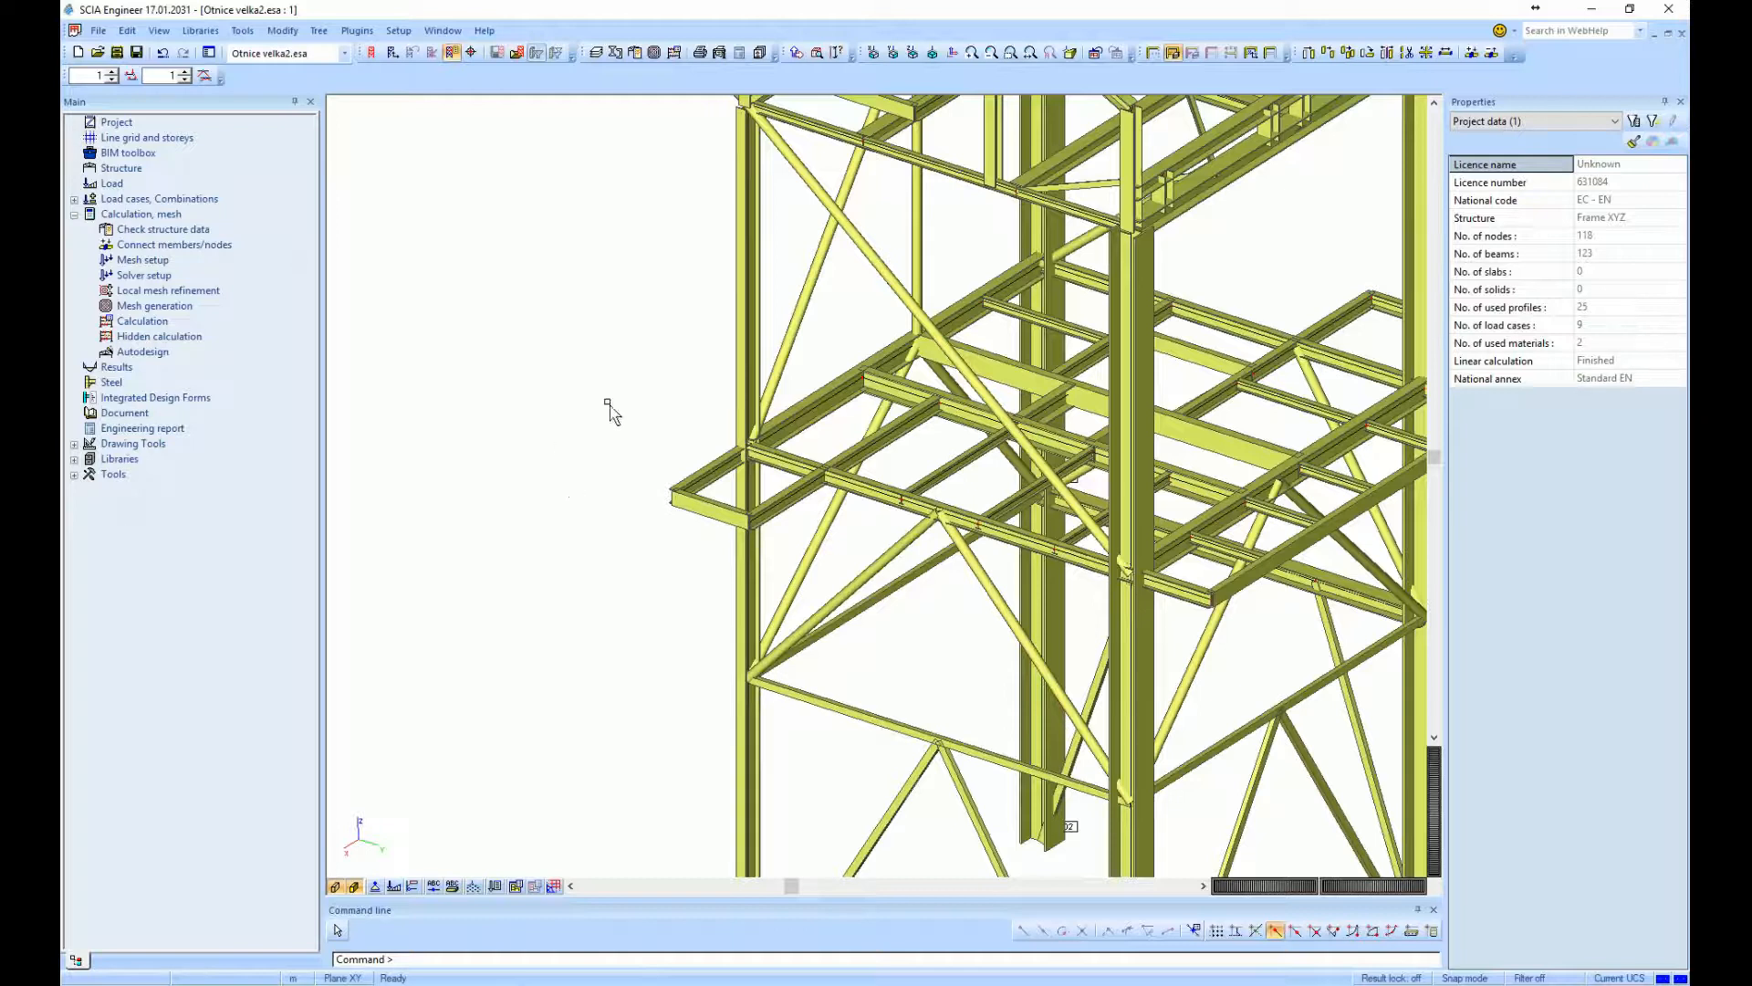
pyautogui.click(111, 384)
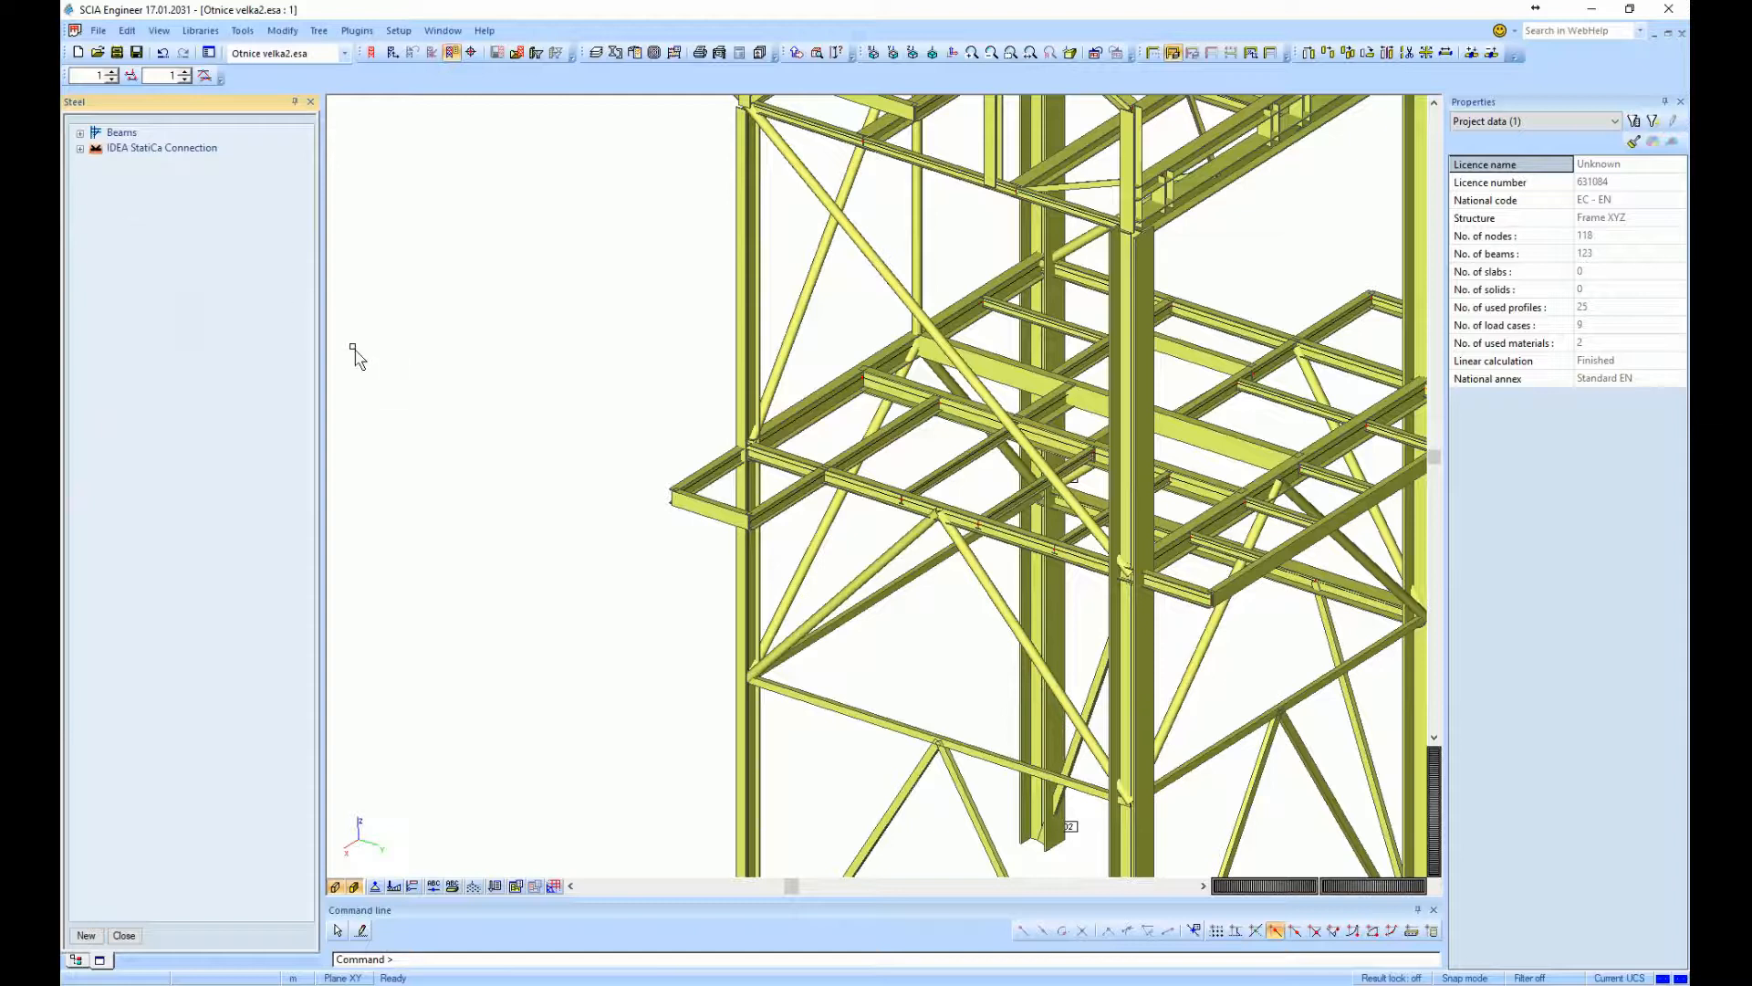
pyautogui.click(123, 148)
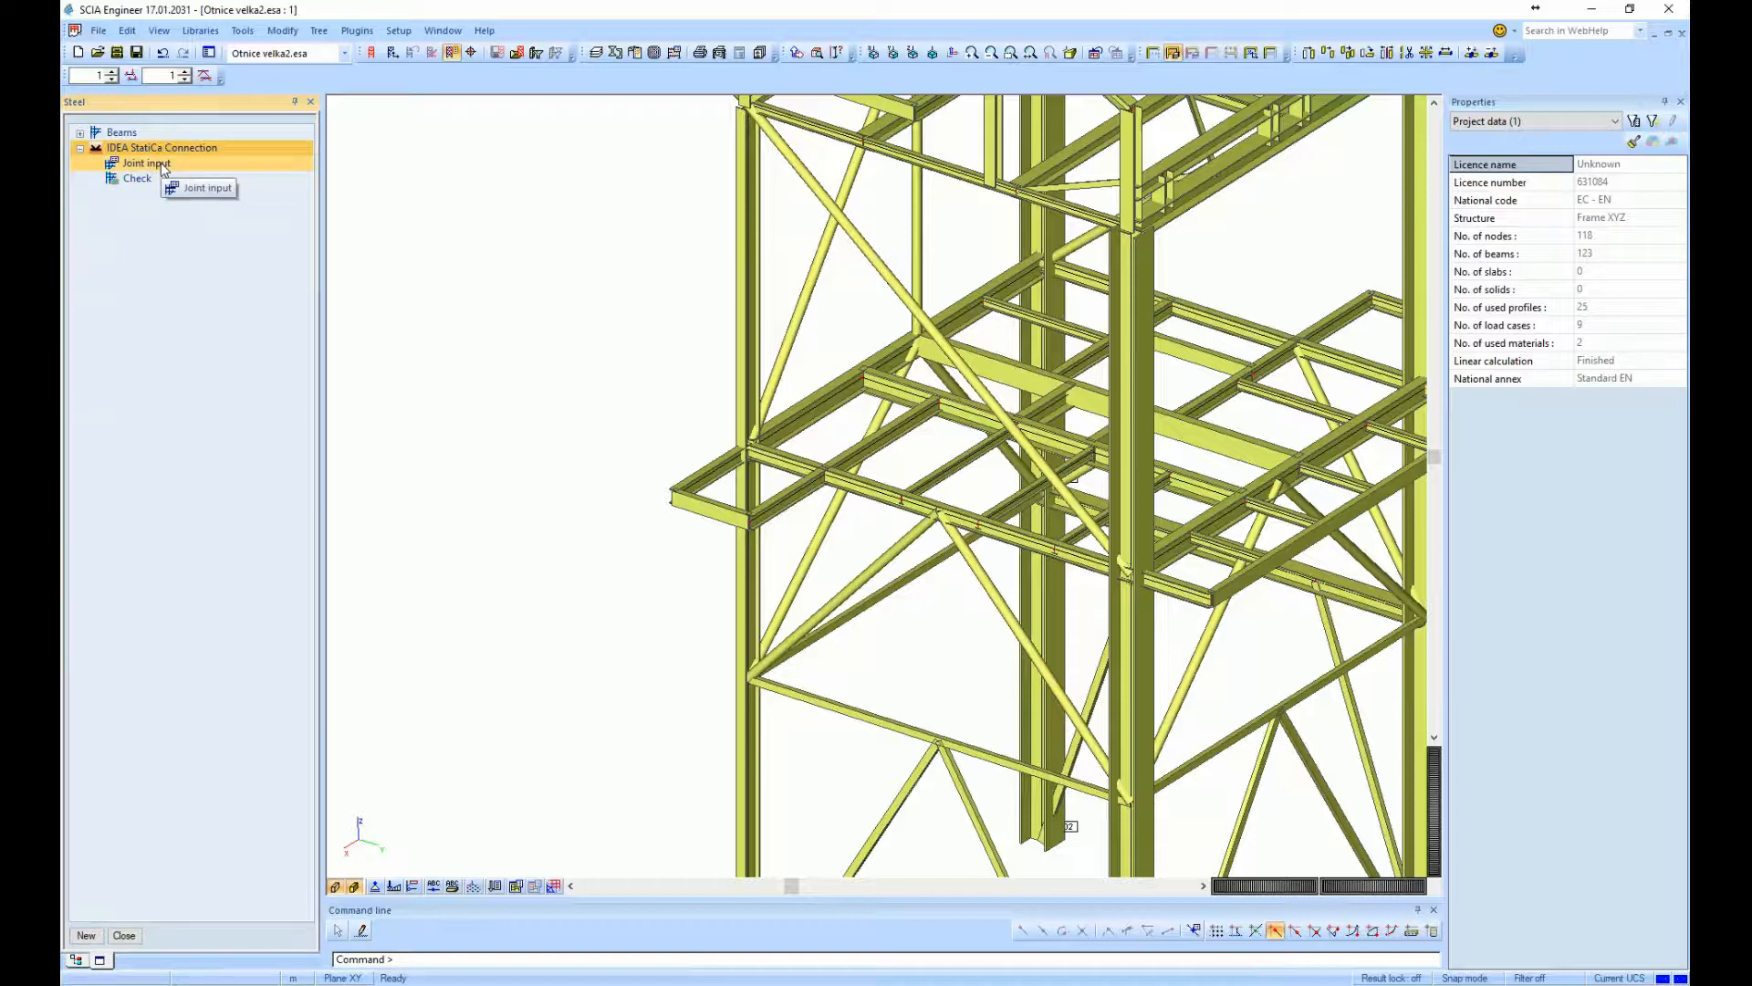
# Define an IDEA joint at node N53, where beam B45 meets platform beam B16
pyautogui.click(146, 163)
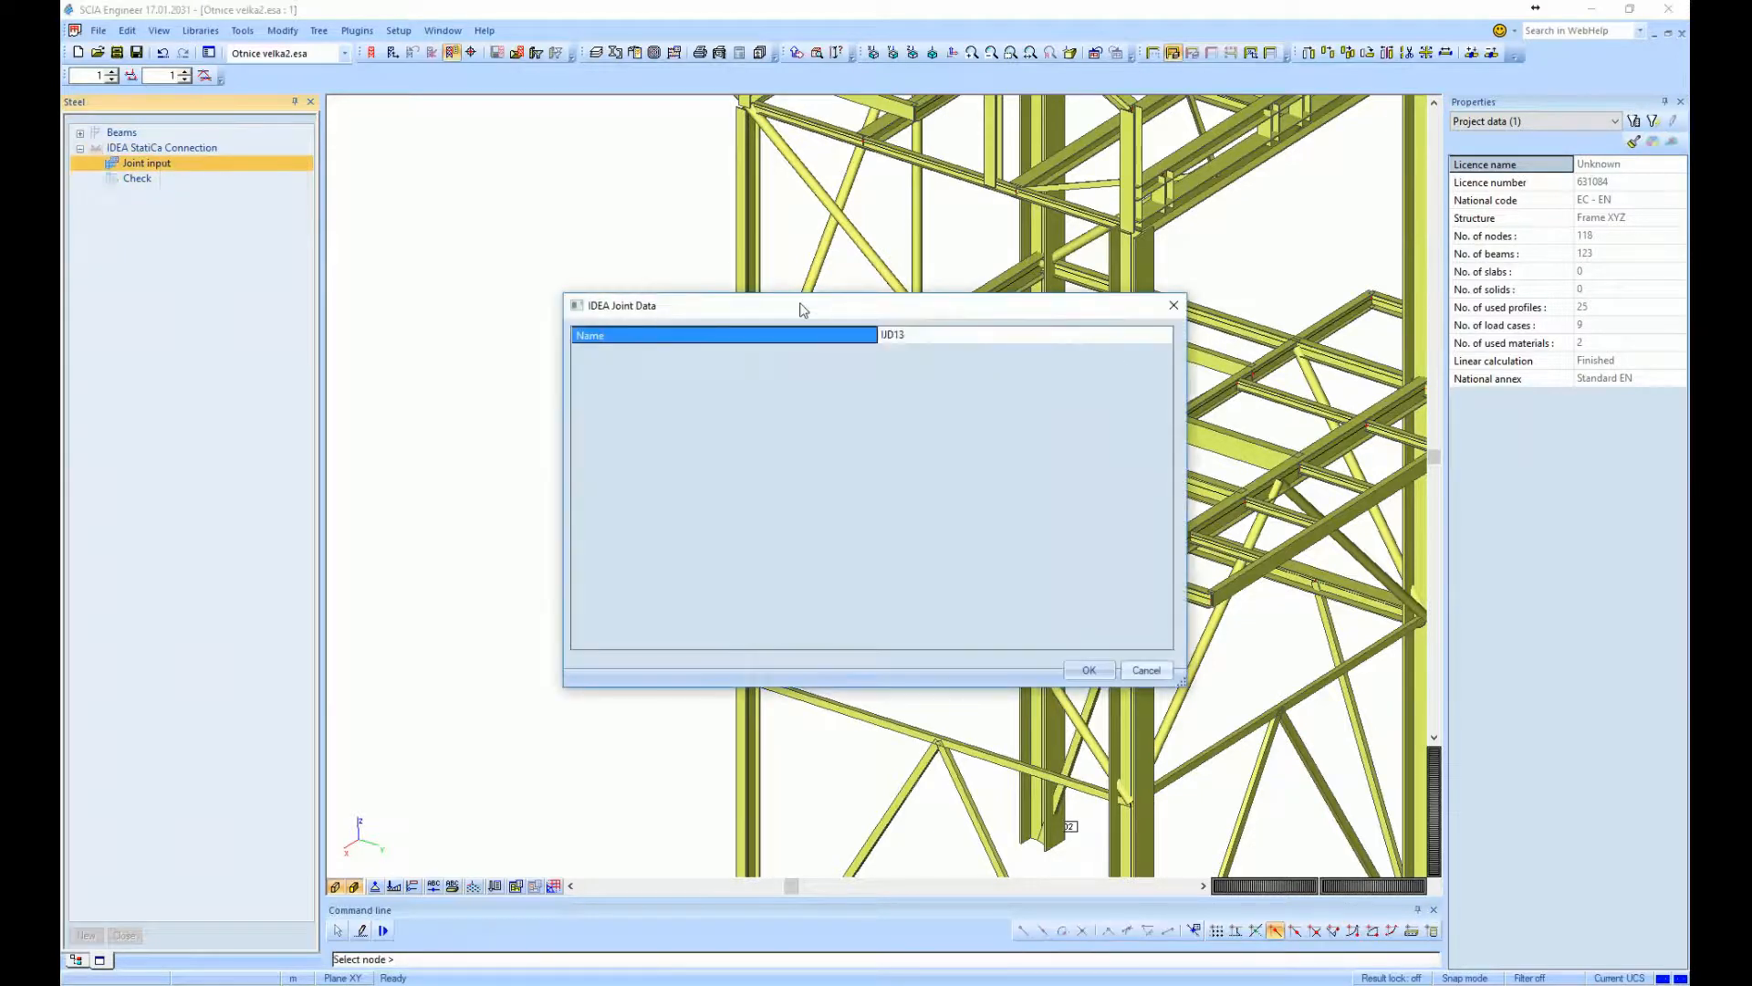
pyautogui.click(1175, 306)
pyautogui.scroll(3, 926, 498)
pyautogui.scroll(3, 925, 498)
pyautogui.moveTo(919, 346); pyautogui.dragTo(768, 559)
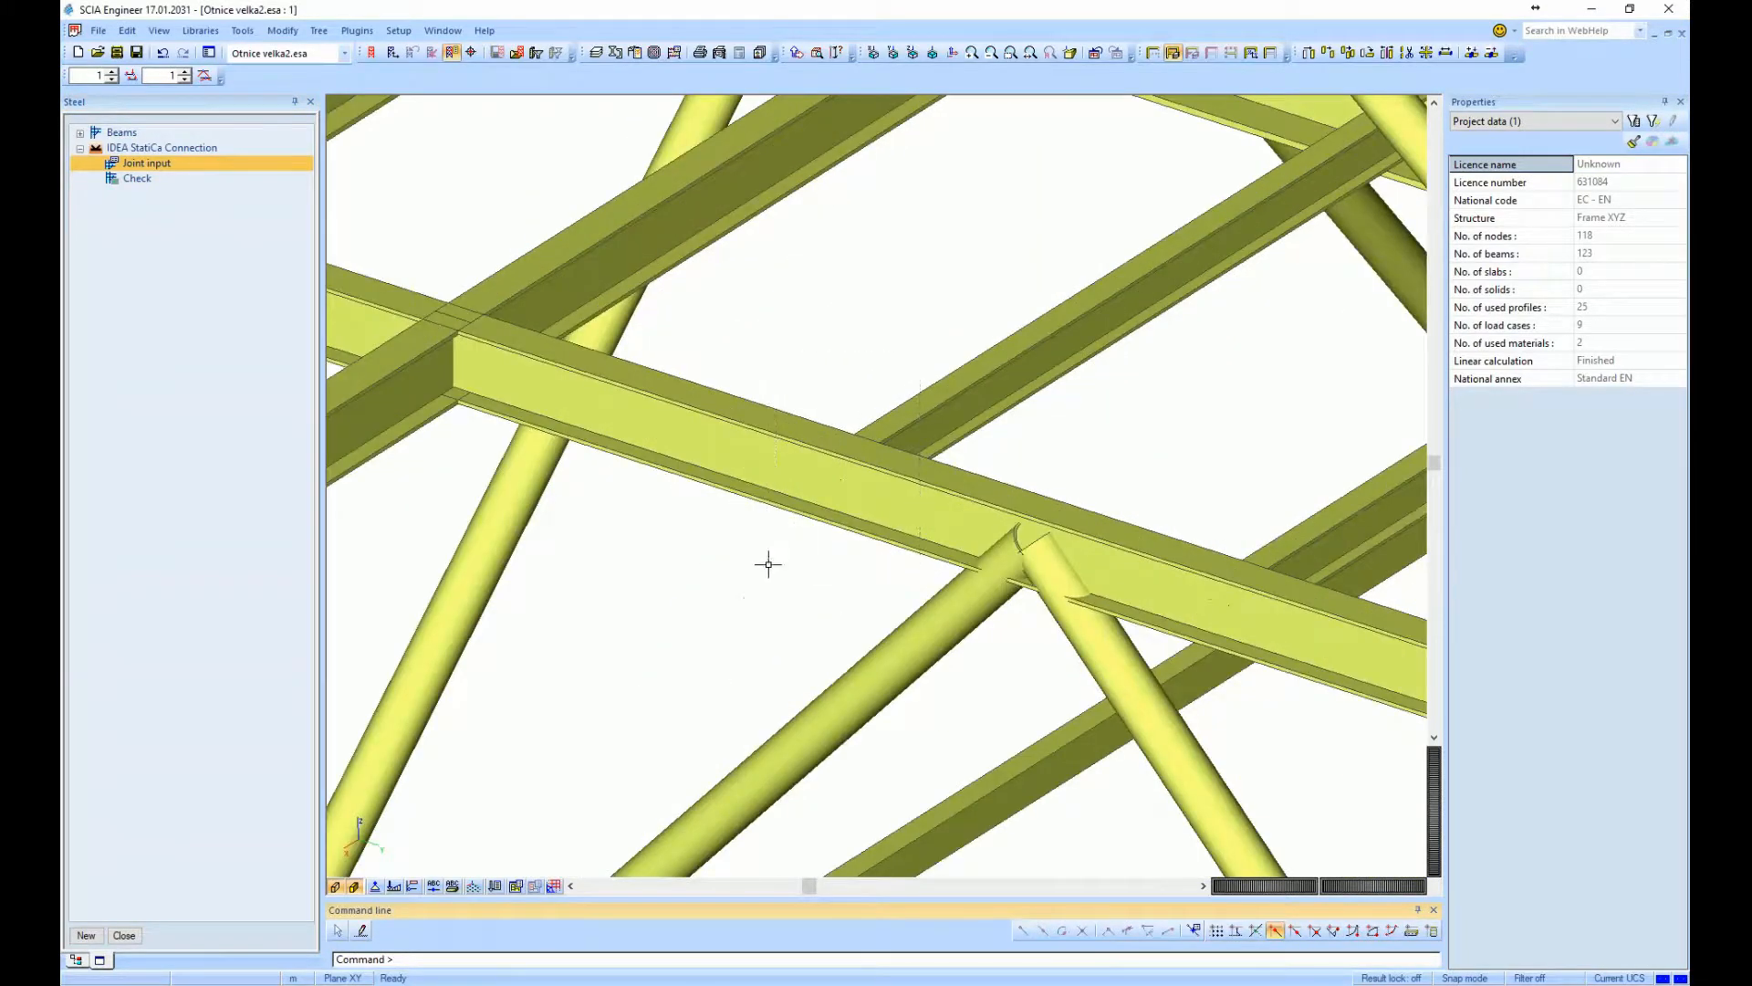
pyautogui.doubleClick(180, 164)
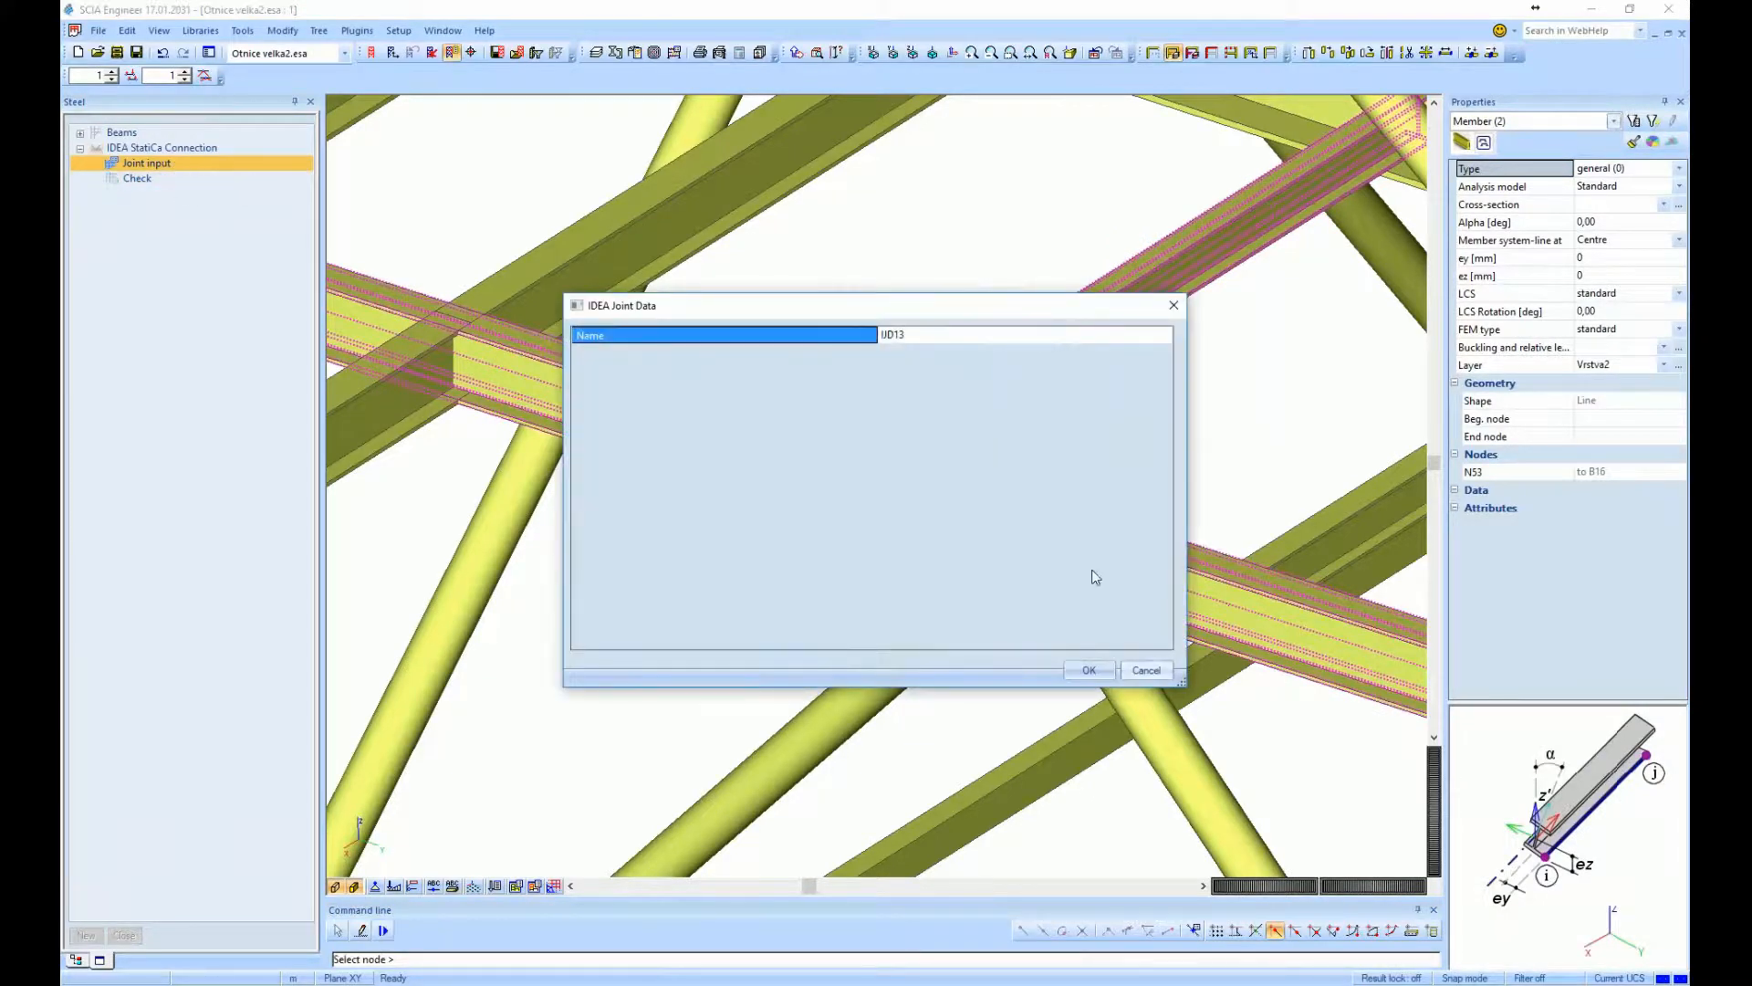
pyautogui.click(1090, 669)
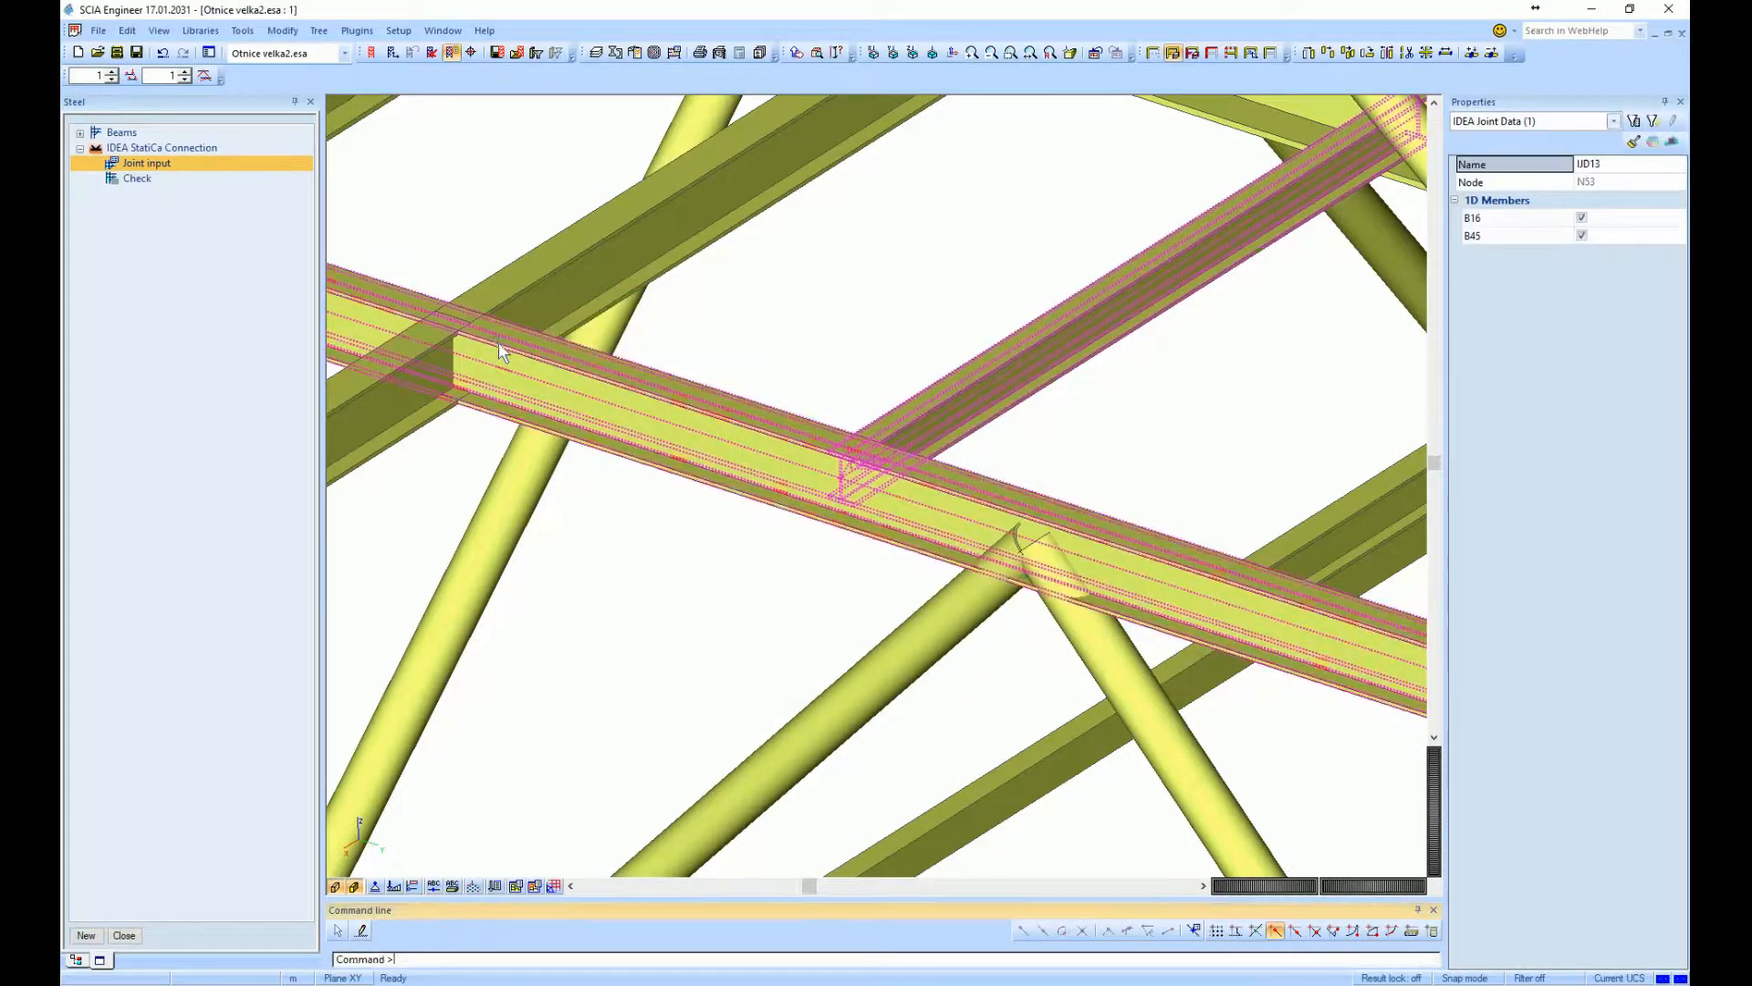
# Export the joint at node N53 to IDEA StatiCa Connection from the connection check, using combination CO1
pyautogui.click(141, 181)
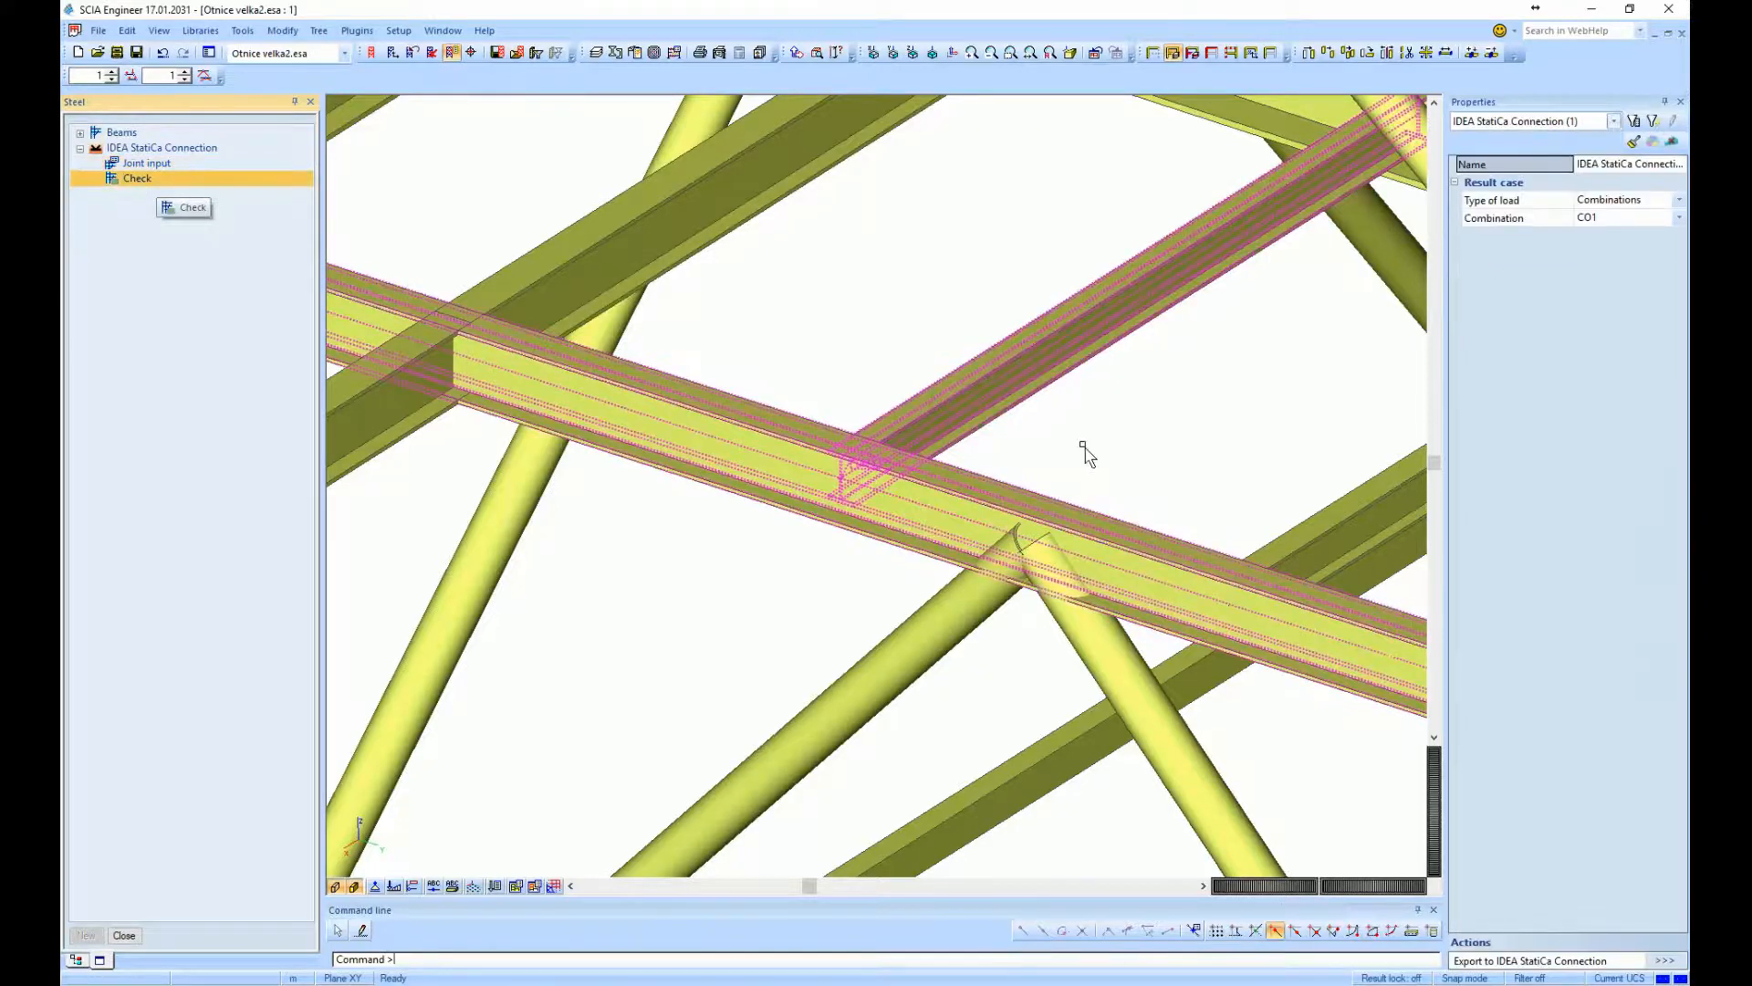
pyautogui.press('Escape')
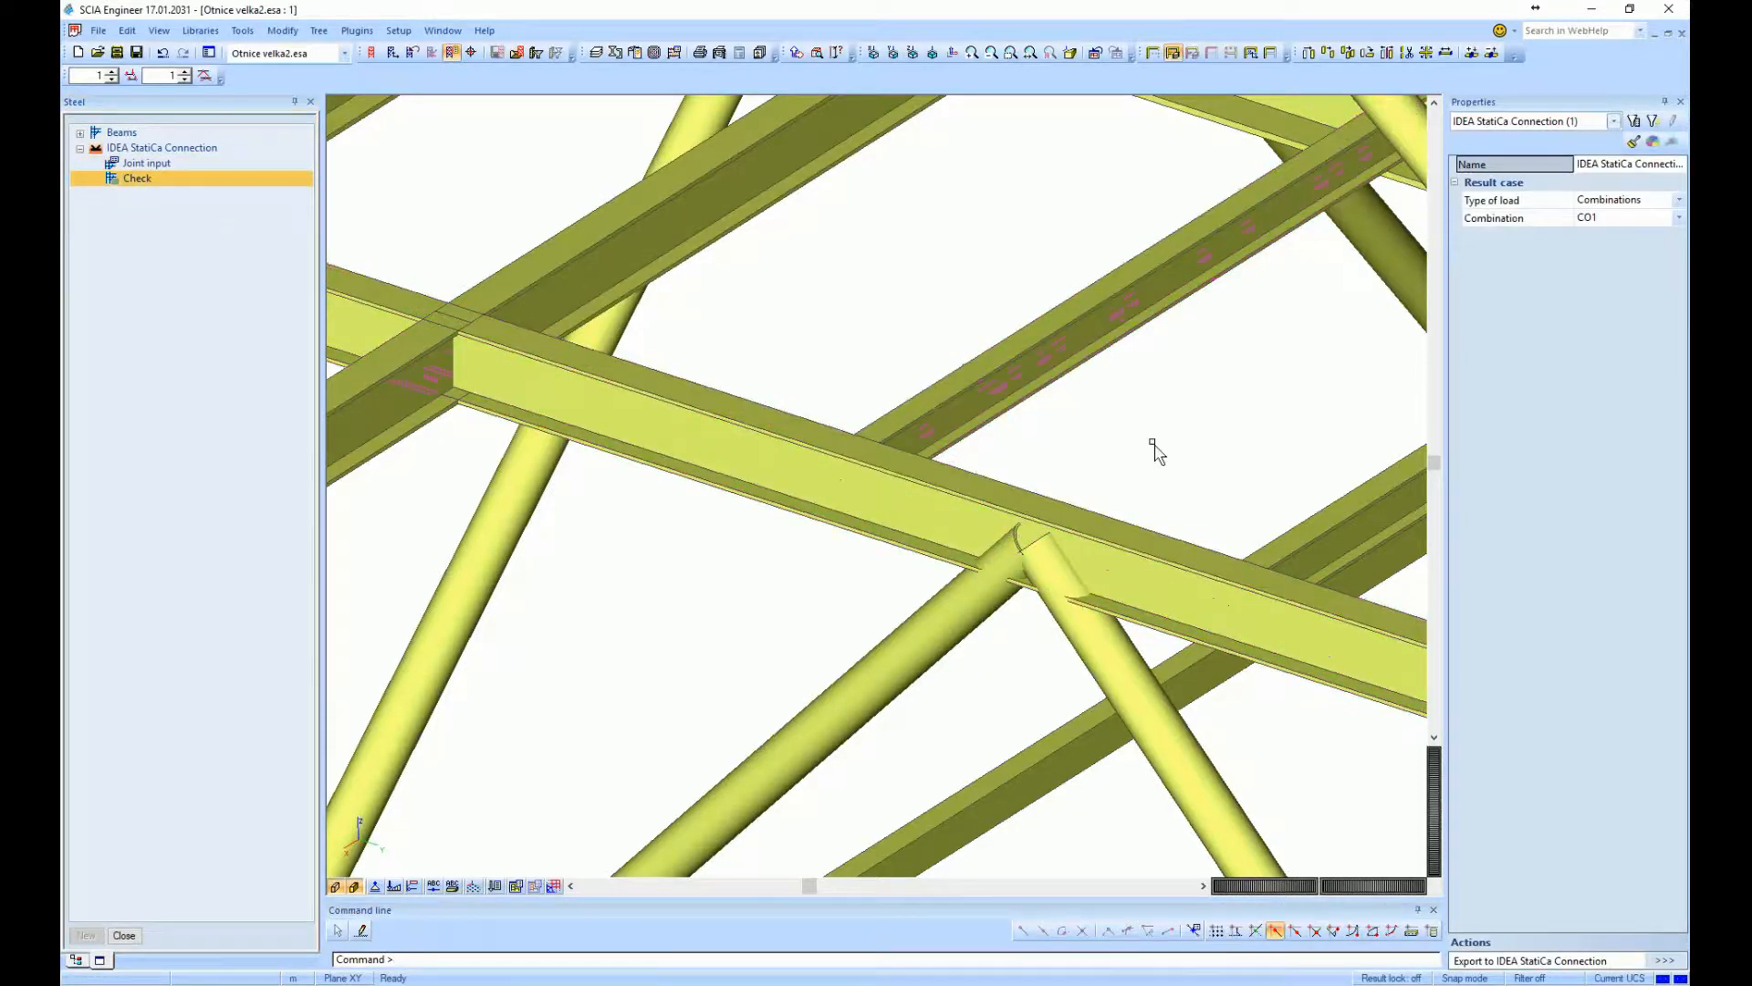
pyautogui.click(1675, 961)
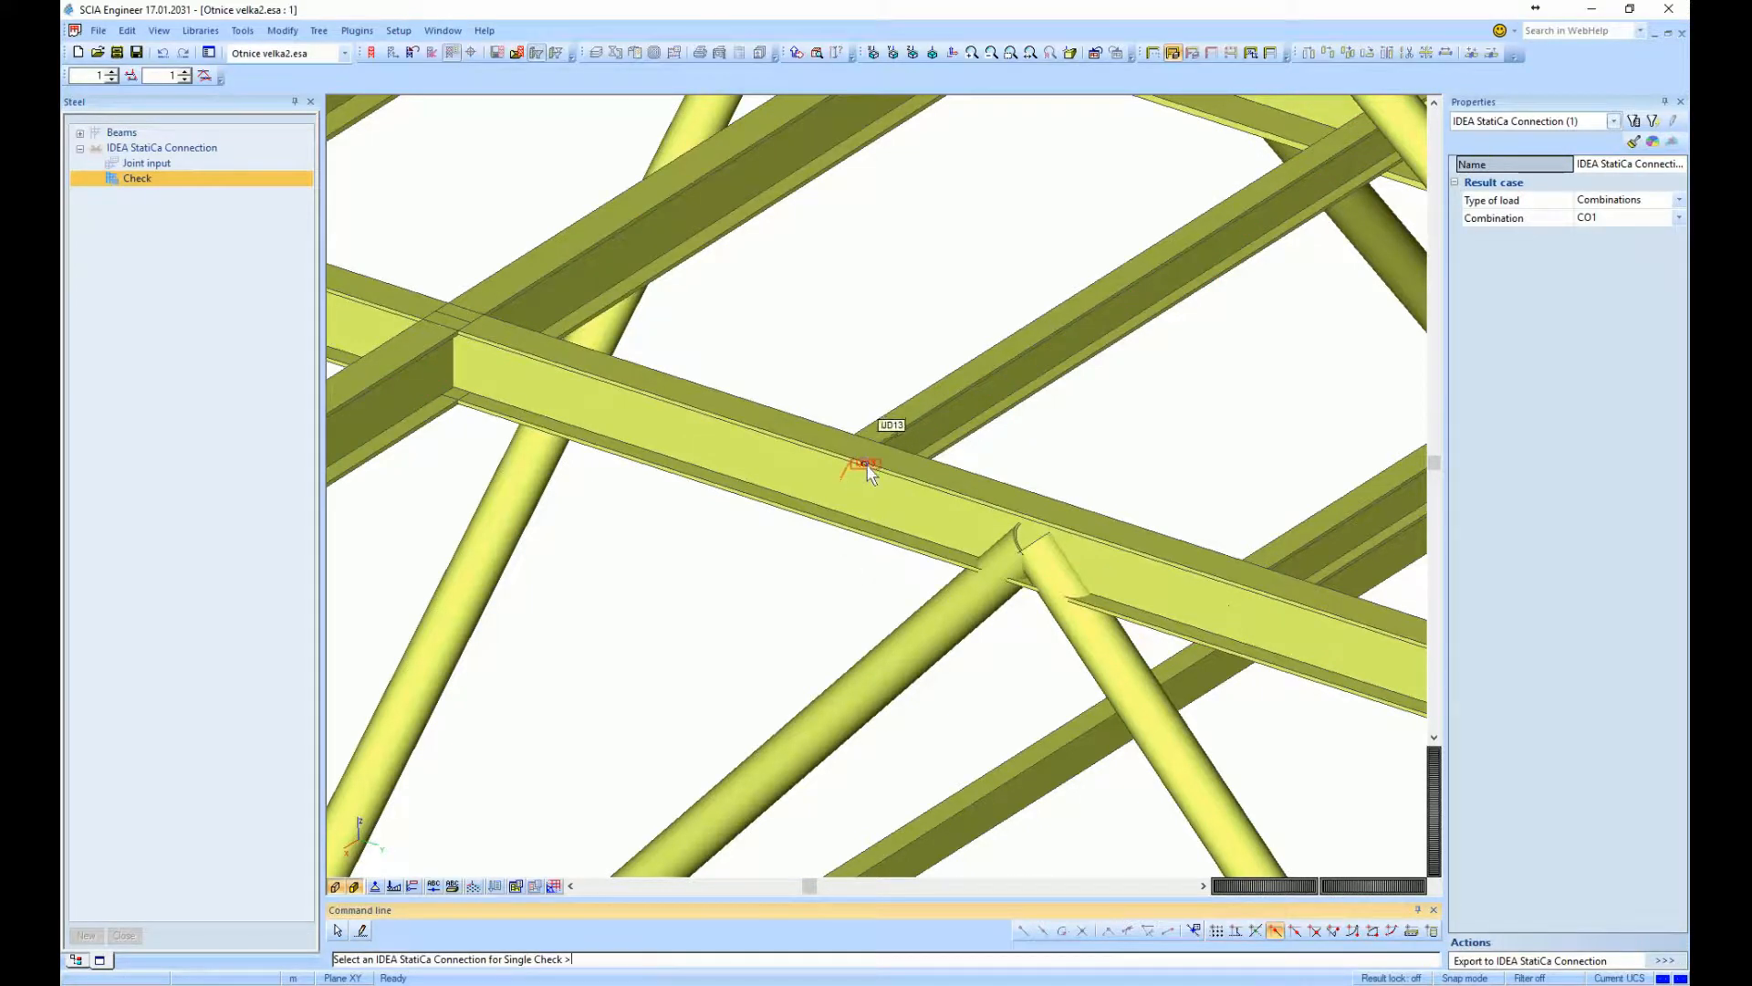
pyautogui.scroll(2, 854, 493)
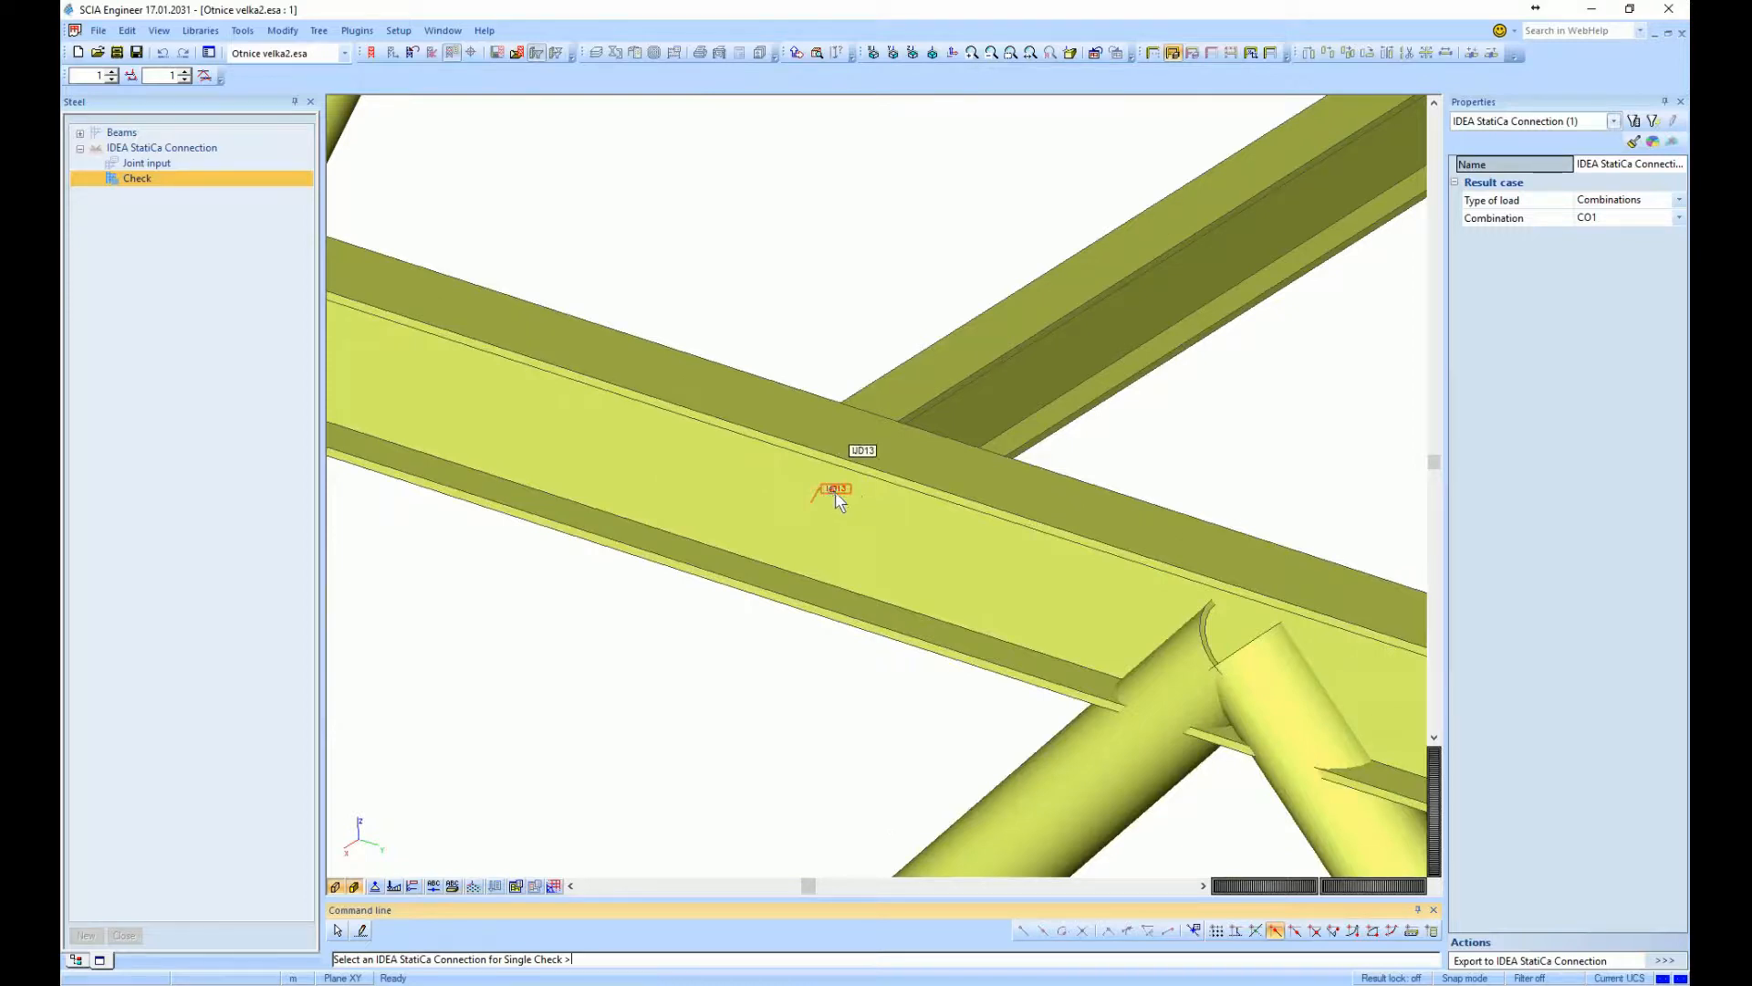
pyautogui.click(836, 491)
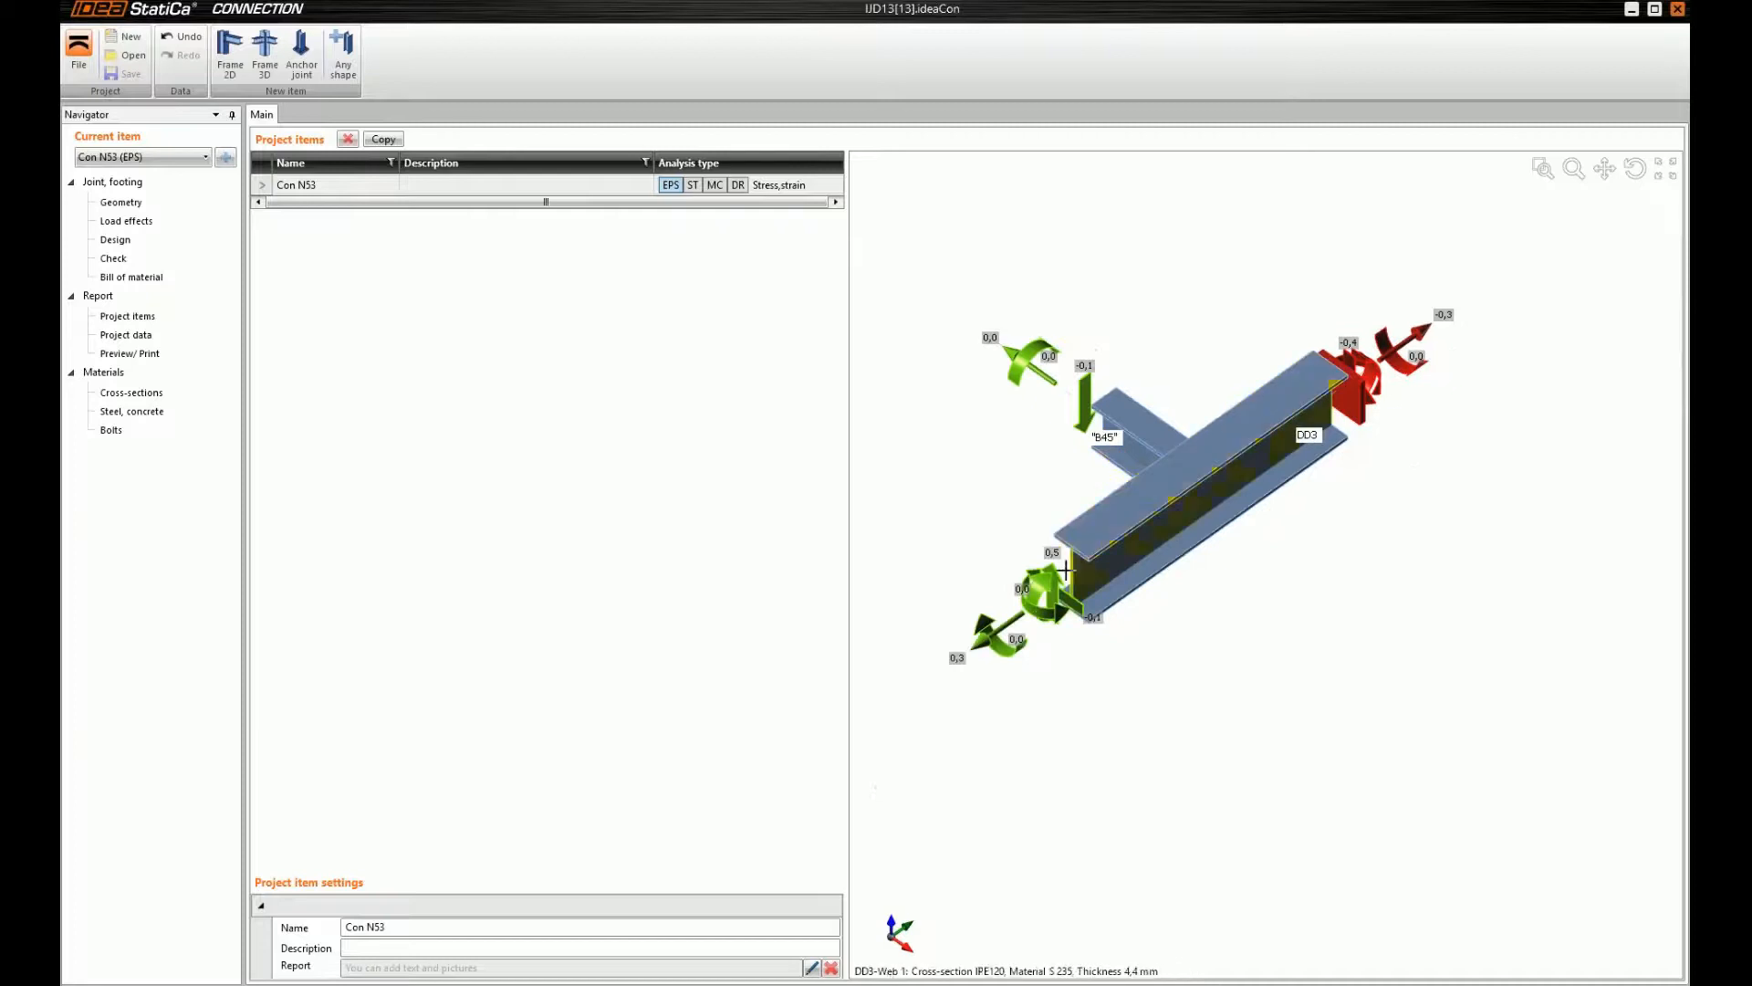
# Examine the imported joint of members DD3 and B45 in 3D and view its member geometry data
pyautogui.keyDown('ctrl'); pyautogui.moveTo(1049, 586); pyautogui.dragTo(1187, 560, button='middle'); pyautogui.keyUp('ctrl')
pyautogui.moveTo(968, 569); pyautogui.dragTo(1284, 548, button='middle')
pyautogui.keyDown('ctrl'); pyautogui.moveTo(1112, 514); pyautogui.dragTo(1152, 498, button='middle'); pyautogui.keyUp('ctrl')
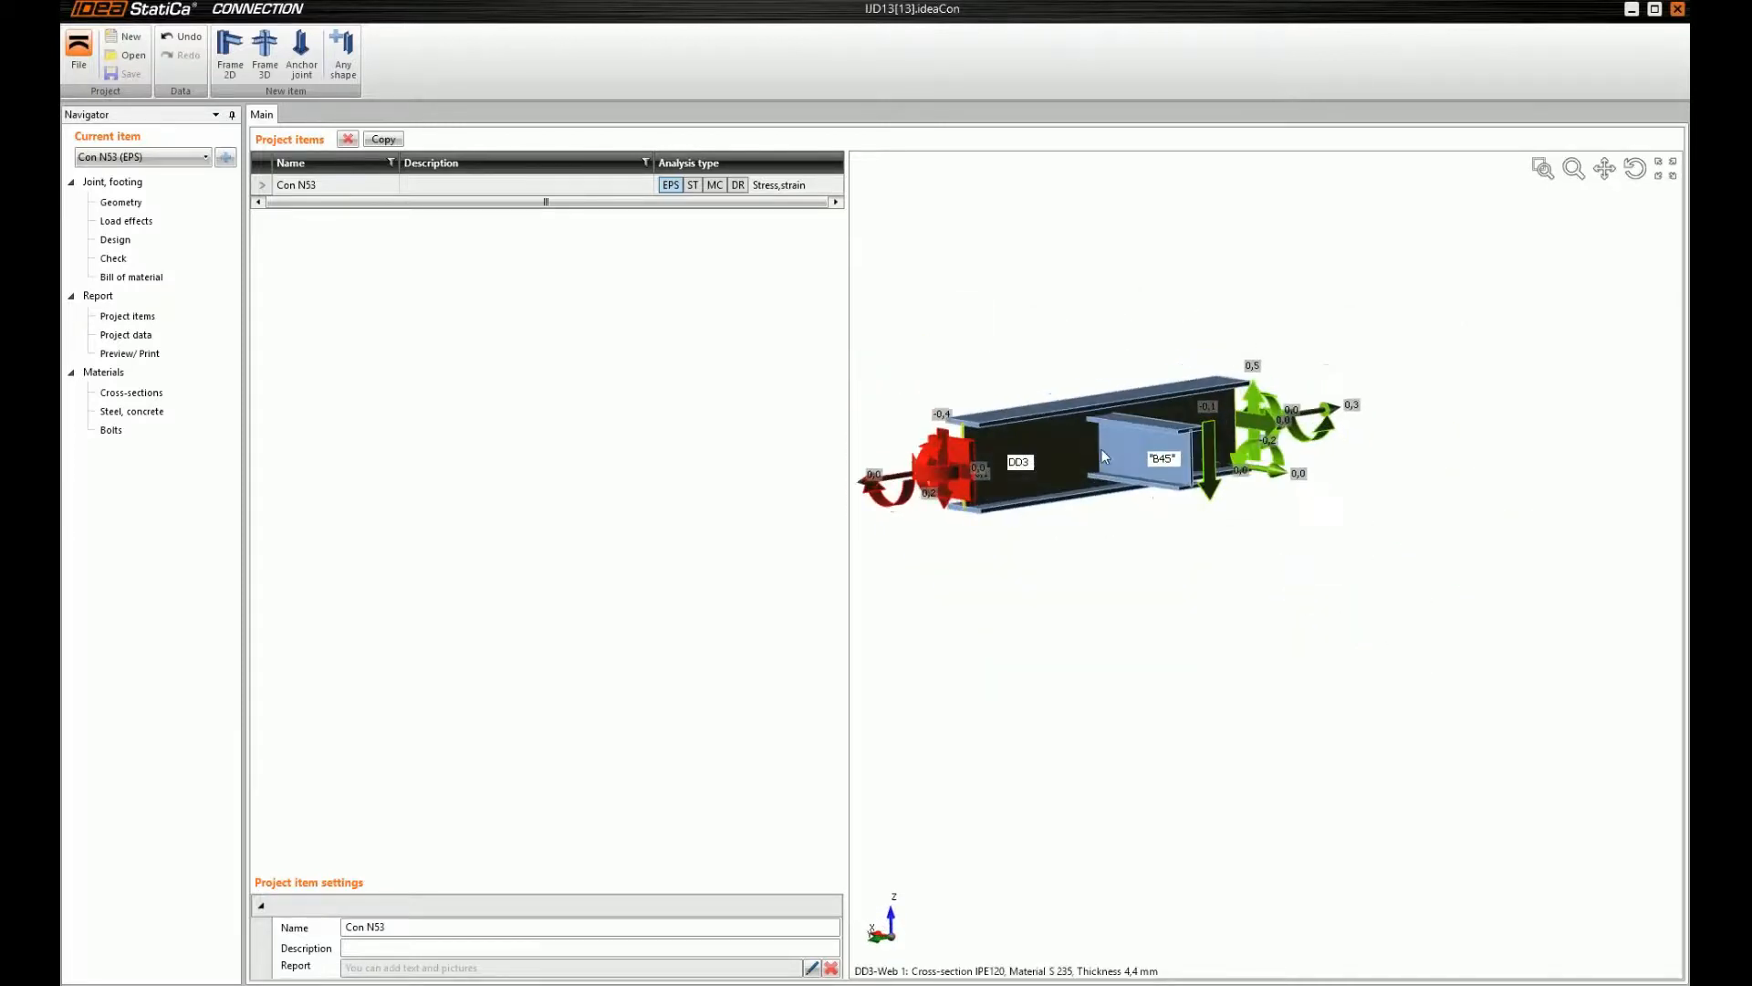
pyautogui.scroll(3, 1104, 456)
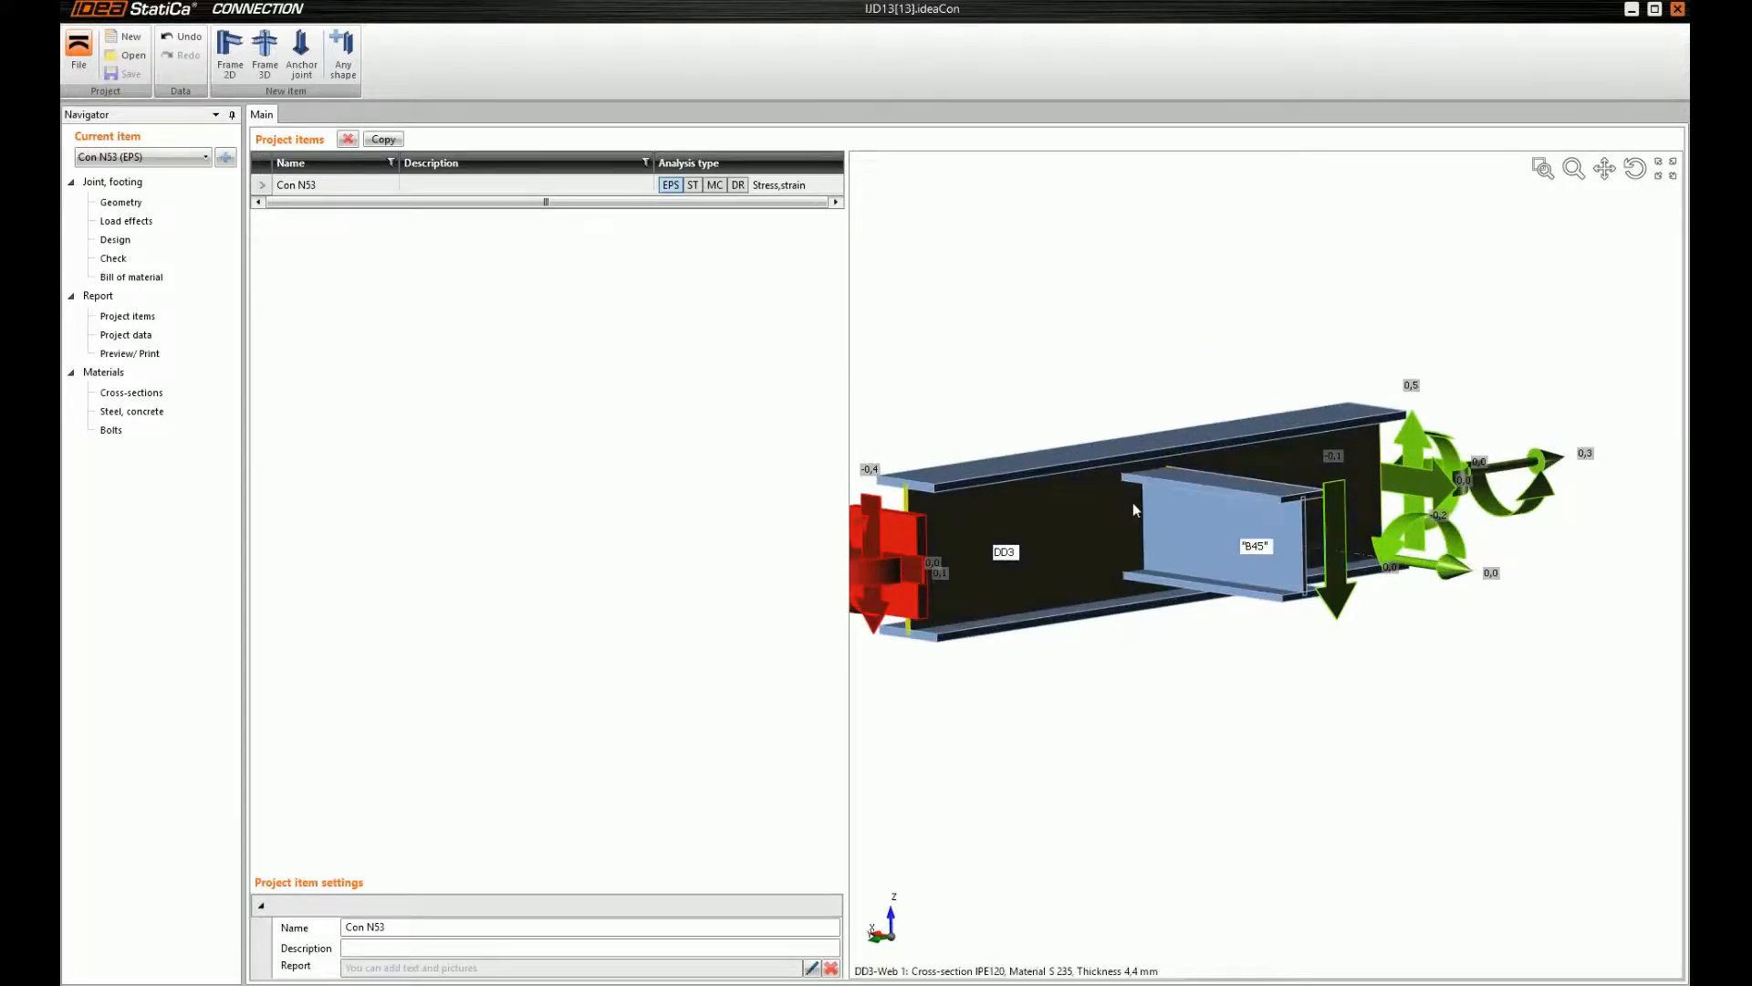
pyautogui.scroll(-1, 1131, 502)
pyautogui.keyDown('ctrl'); pyautogui.moveTo(1132, 502); pyautogui.dragTo(1130, 540, button='middle'); pyautogui.keyUp('ctrl')
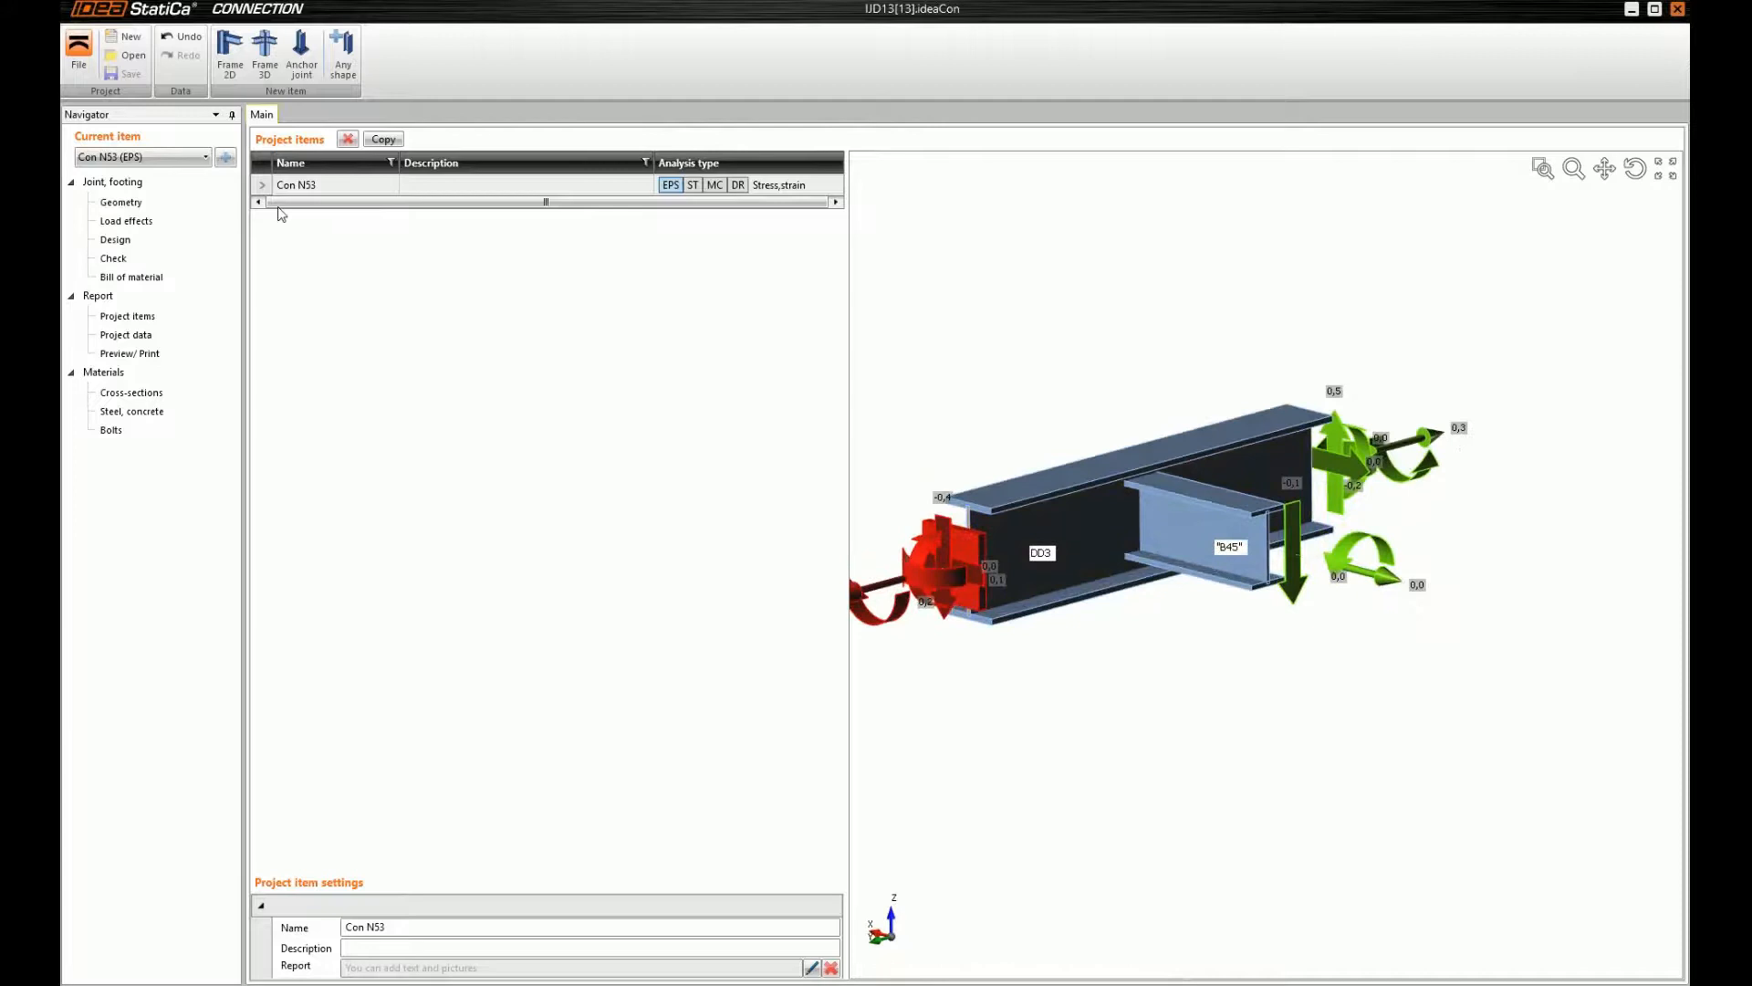
pyautogui.click(150, 203)
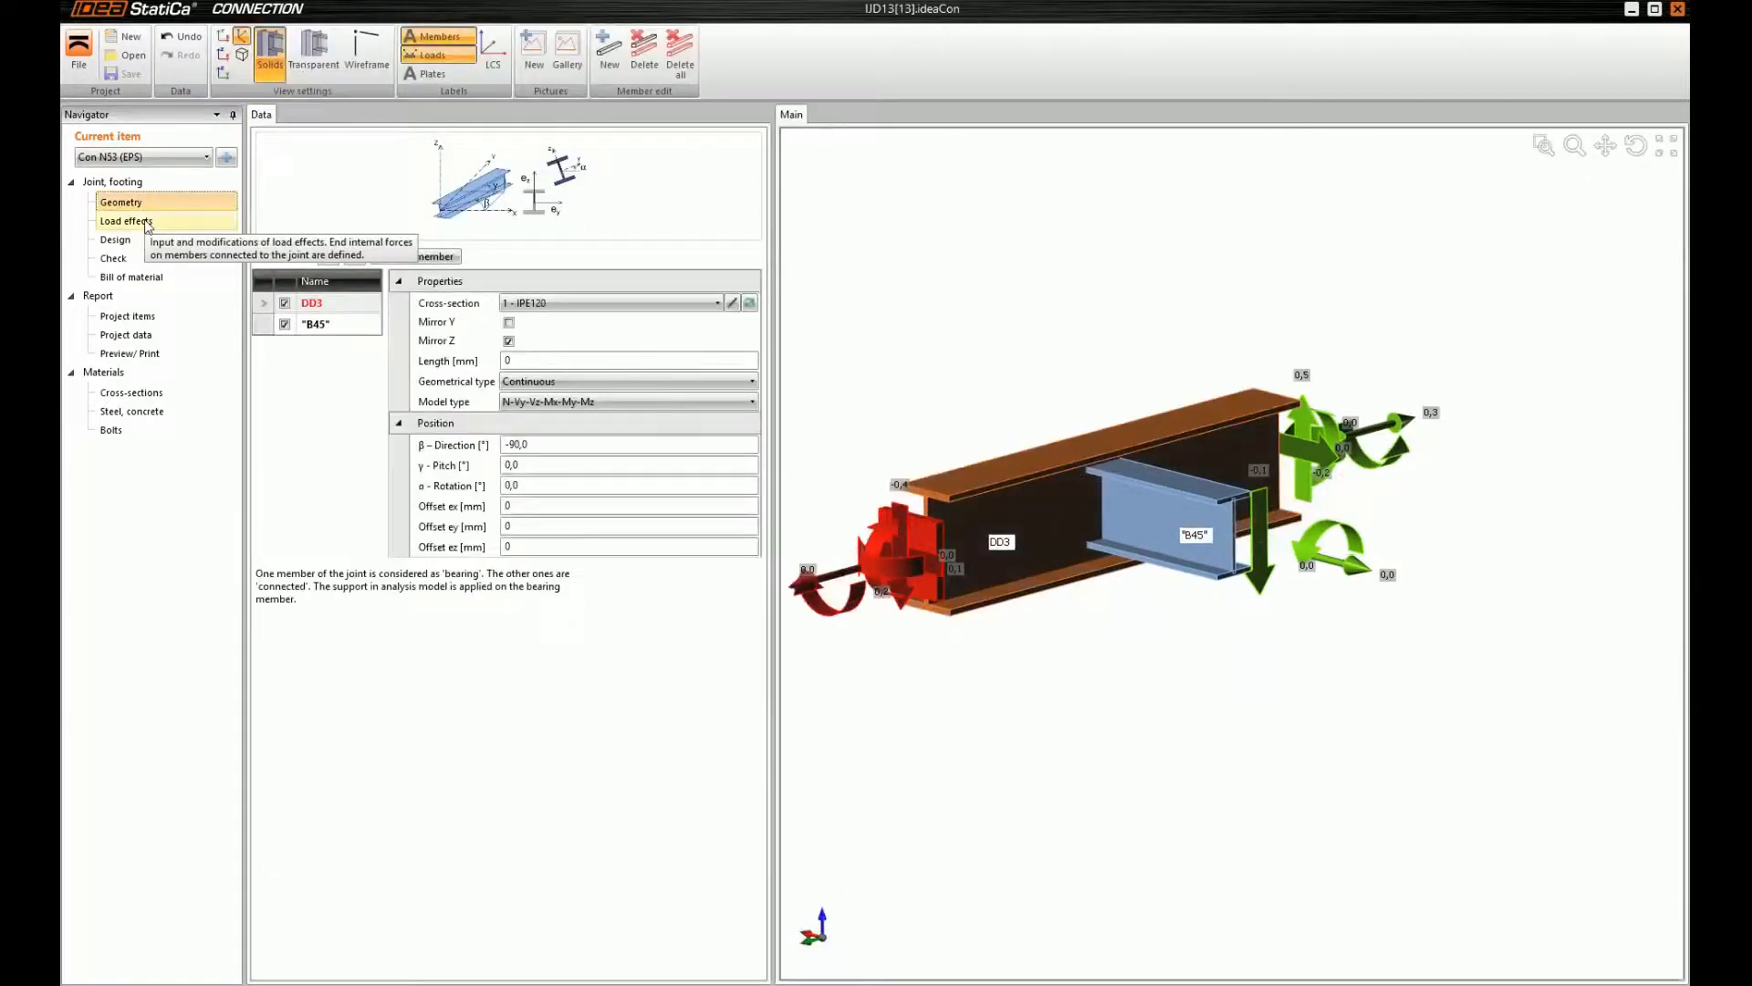
# Review the joint's load effects by going through the imported CO1 combinations with their internal forces and load arrows
pyautogui.click(148, 223)
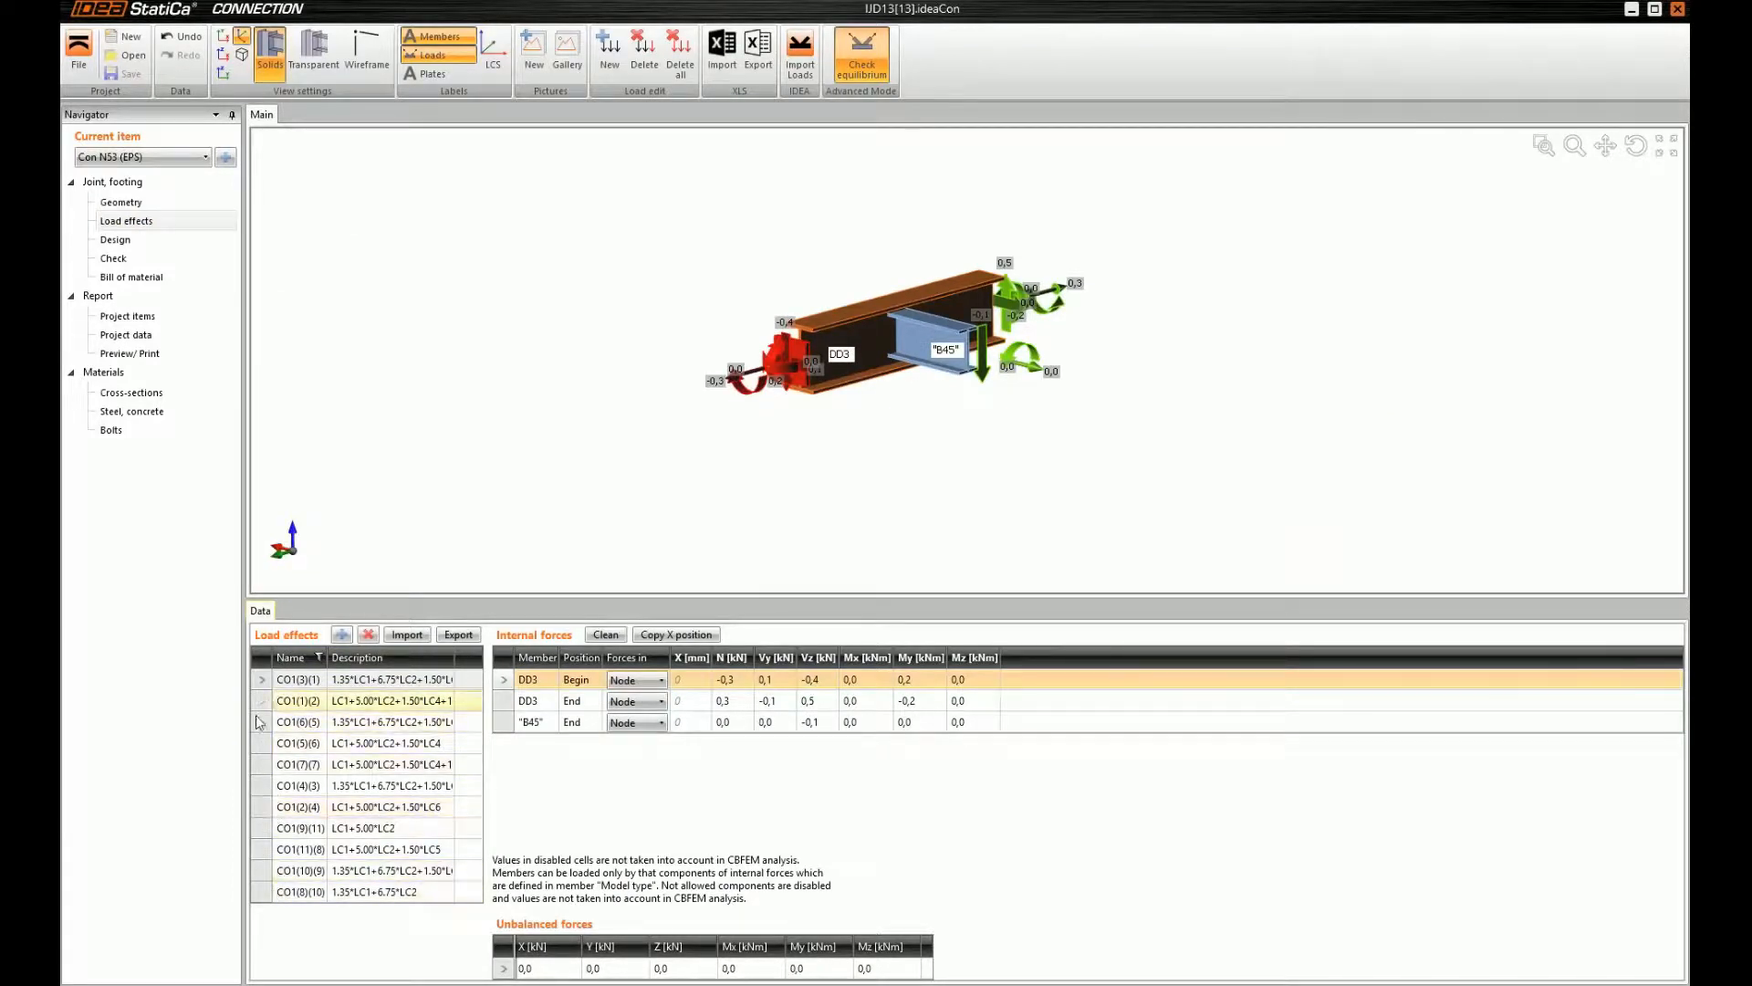
pyautogui.click(258, 701)
pyautogui.click(261, 743)
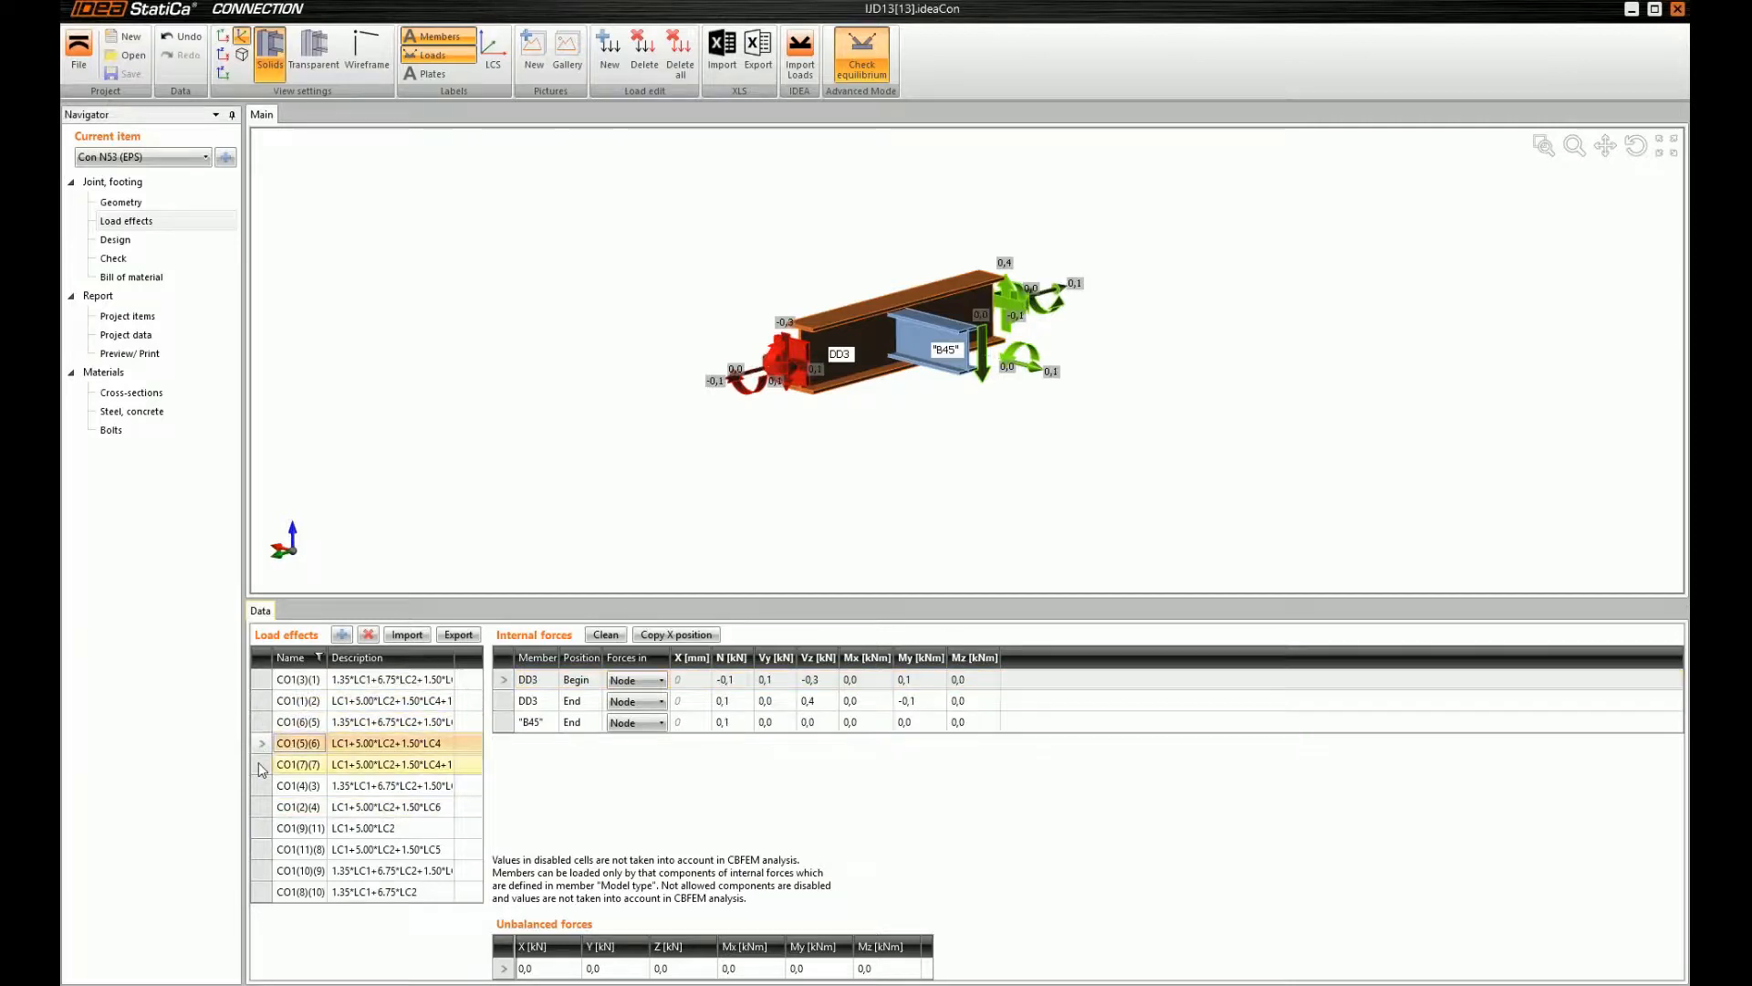
pyautogui.click(262, 765)
pyautogui.click(262, 786)
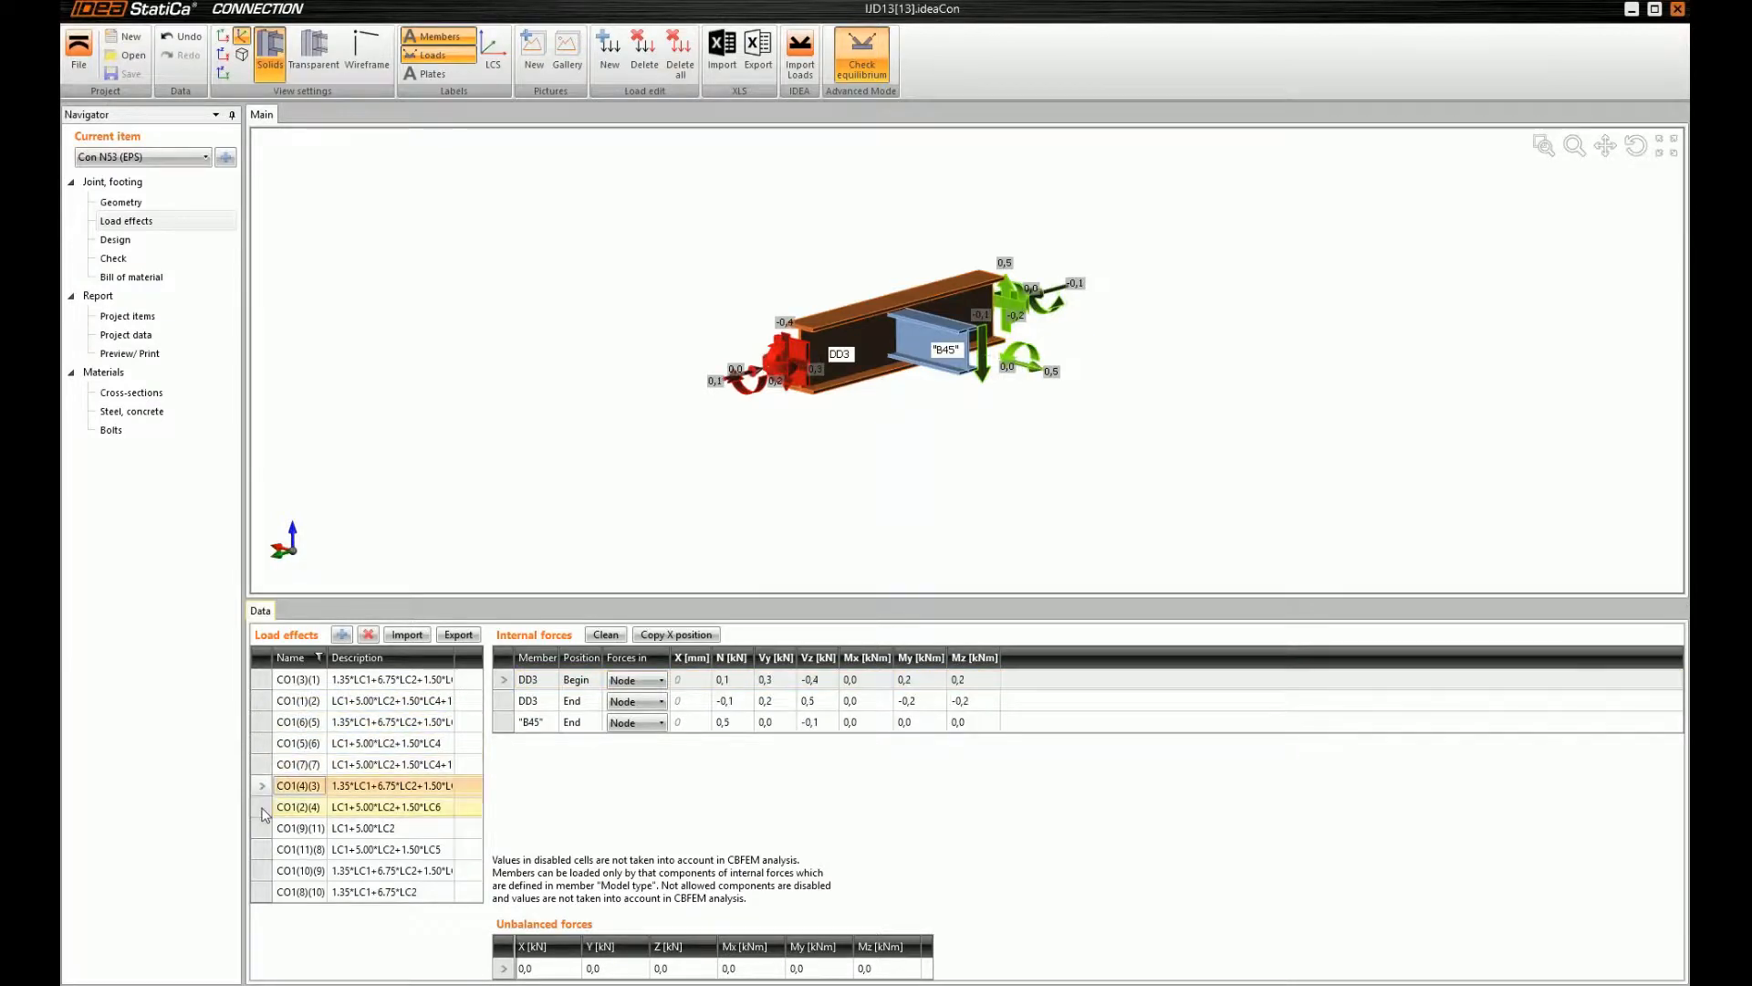
pyautogui.click(262, 807)
pyautogui.click(261, 828)
pyautogui.click(262, 870)
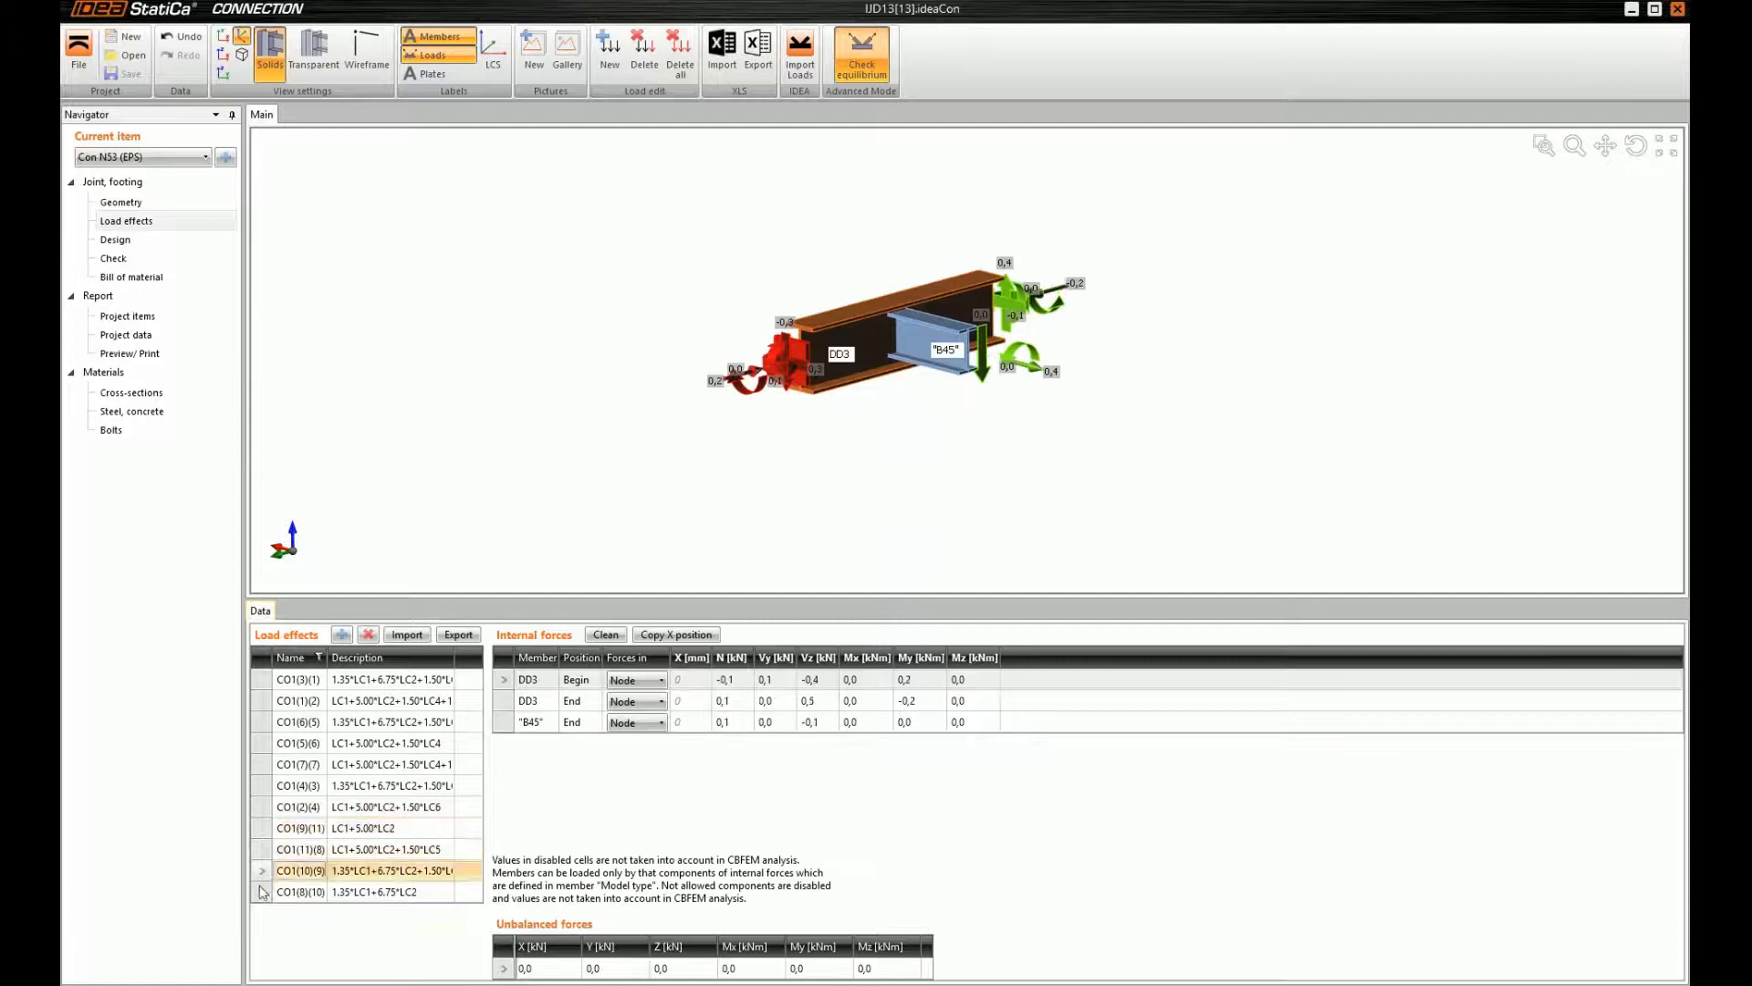
pyautogui.click(262, 890)
pyautogui.click(263, 681)
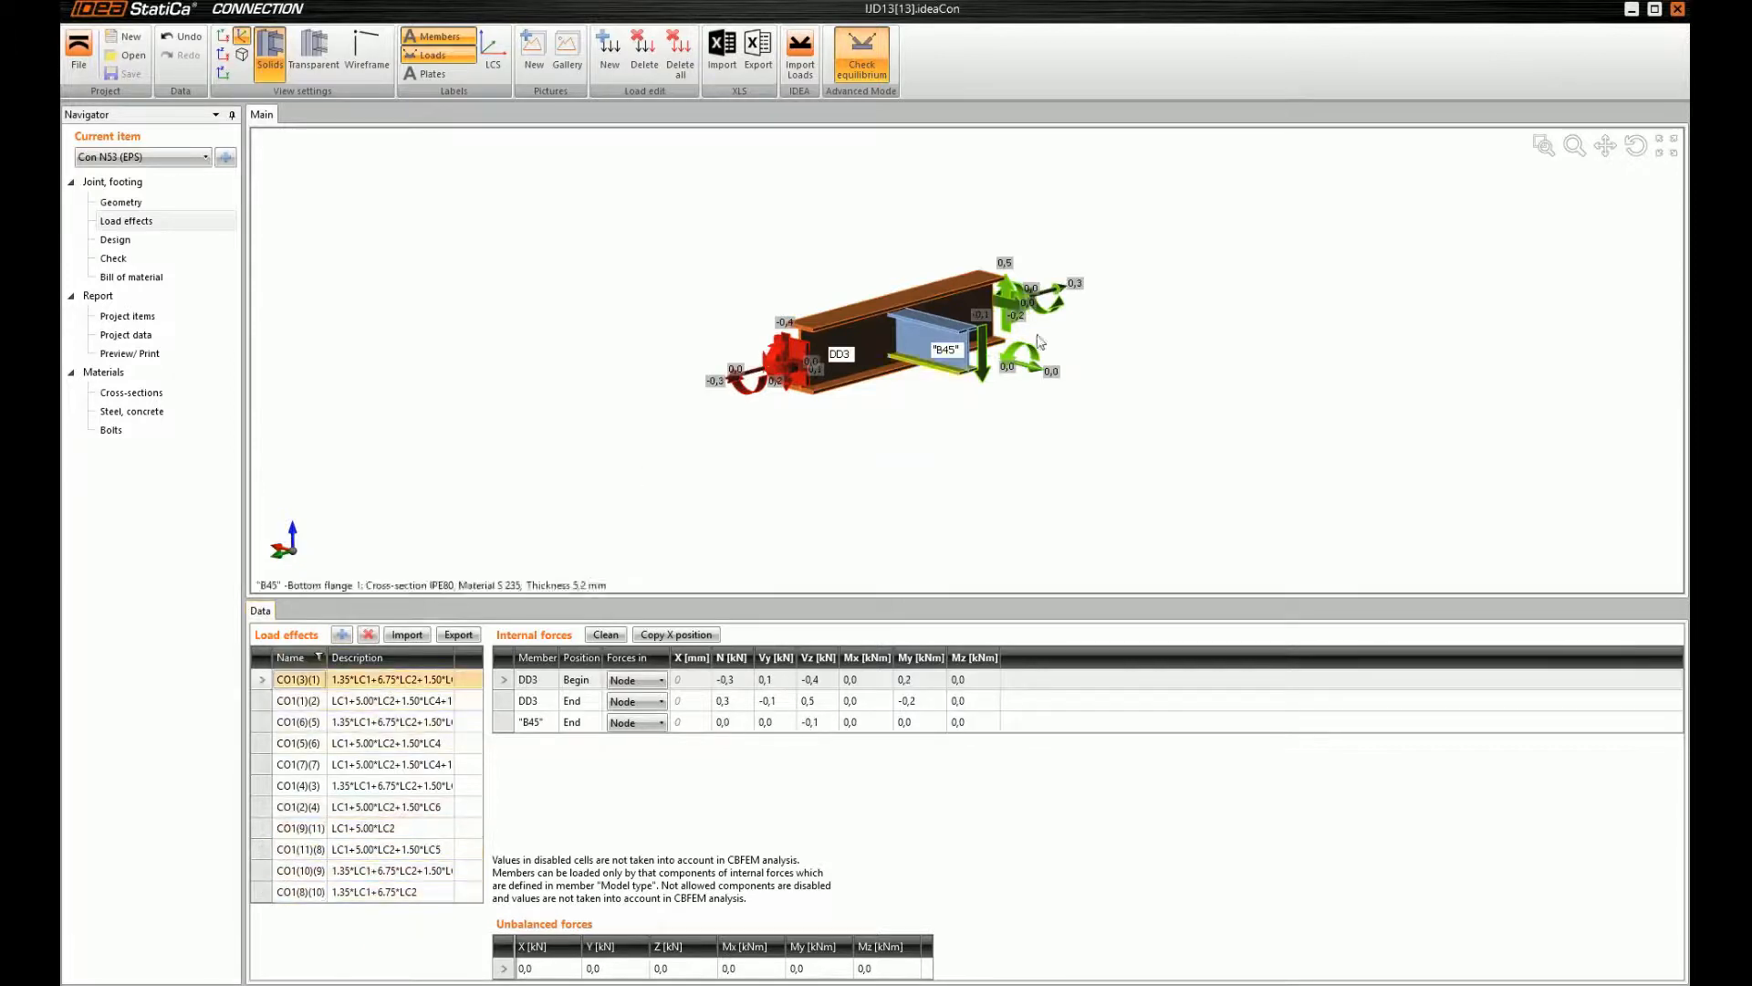
pyautogui.moveTo(926, 361); pyautogui.dragTo(928, 449, button='middle')
pyautogui.scroll(3, 925, 451)
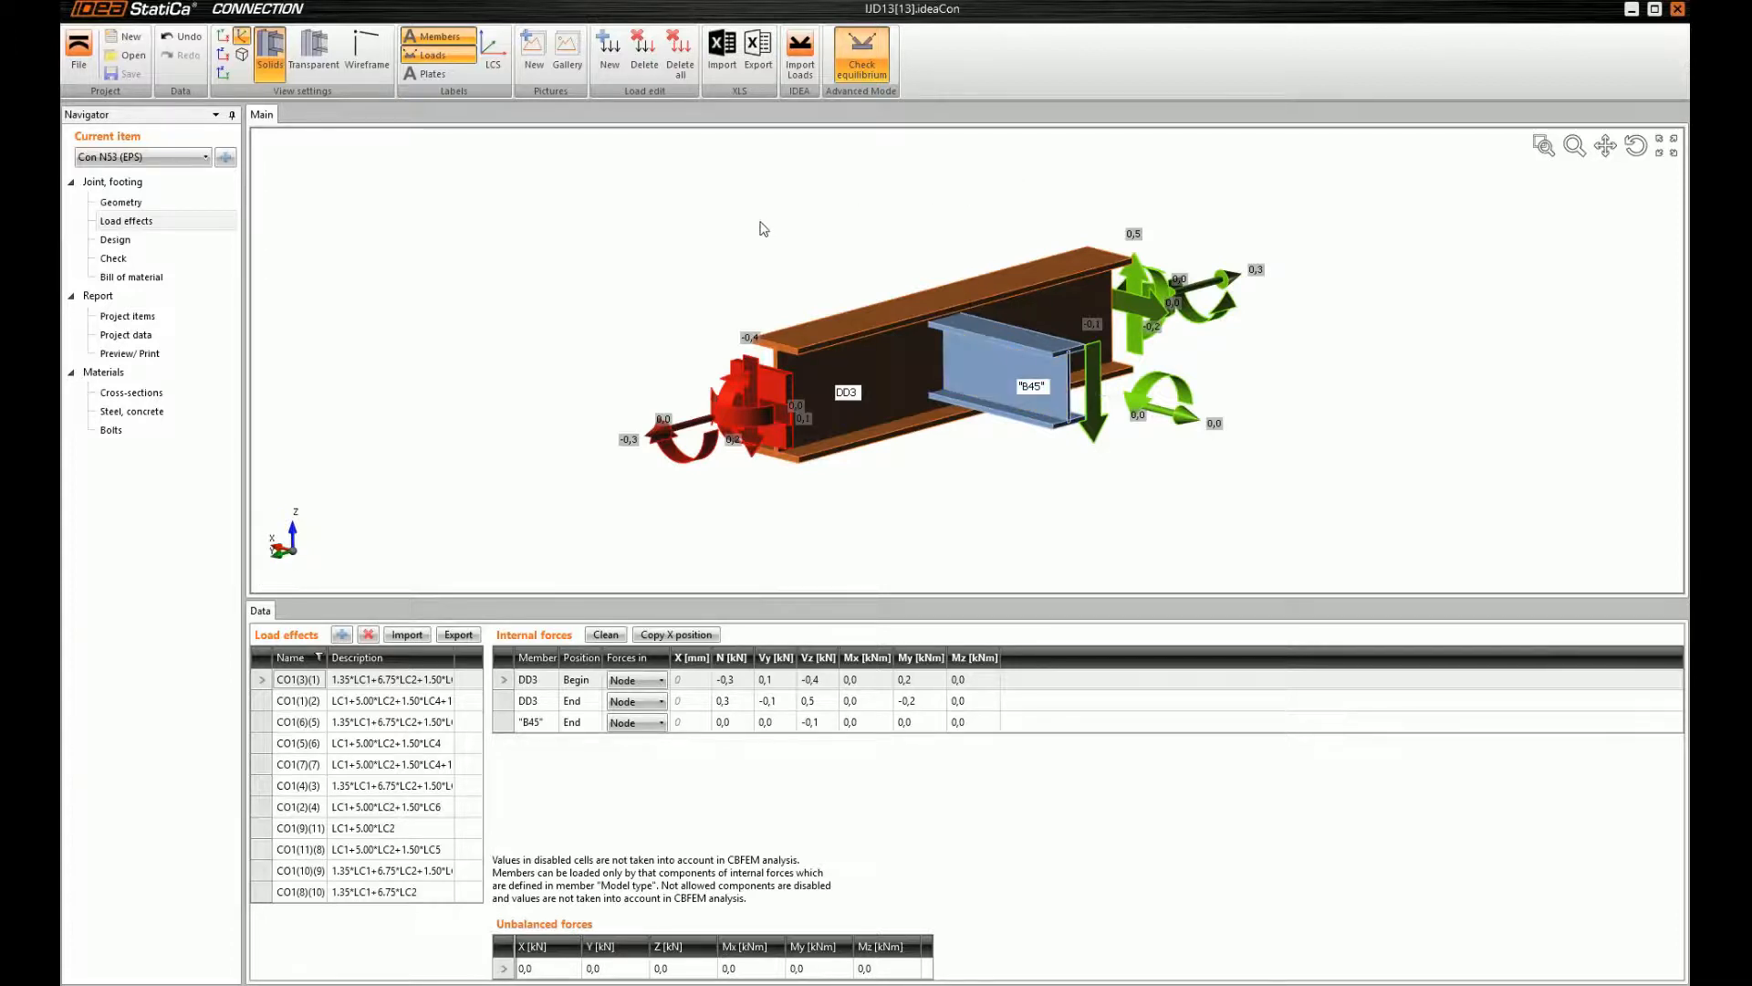
pyautogui.scroll(-2, 764, 228)
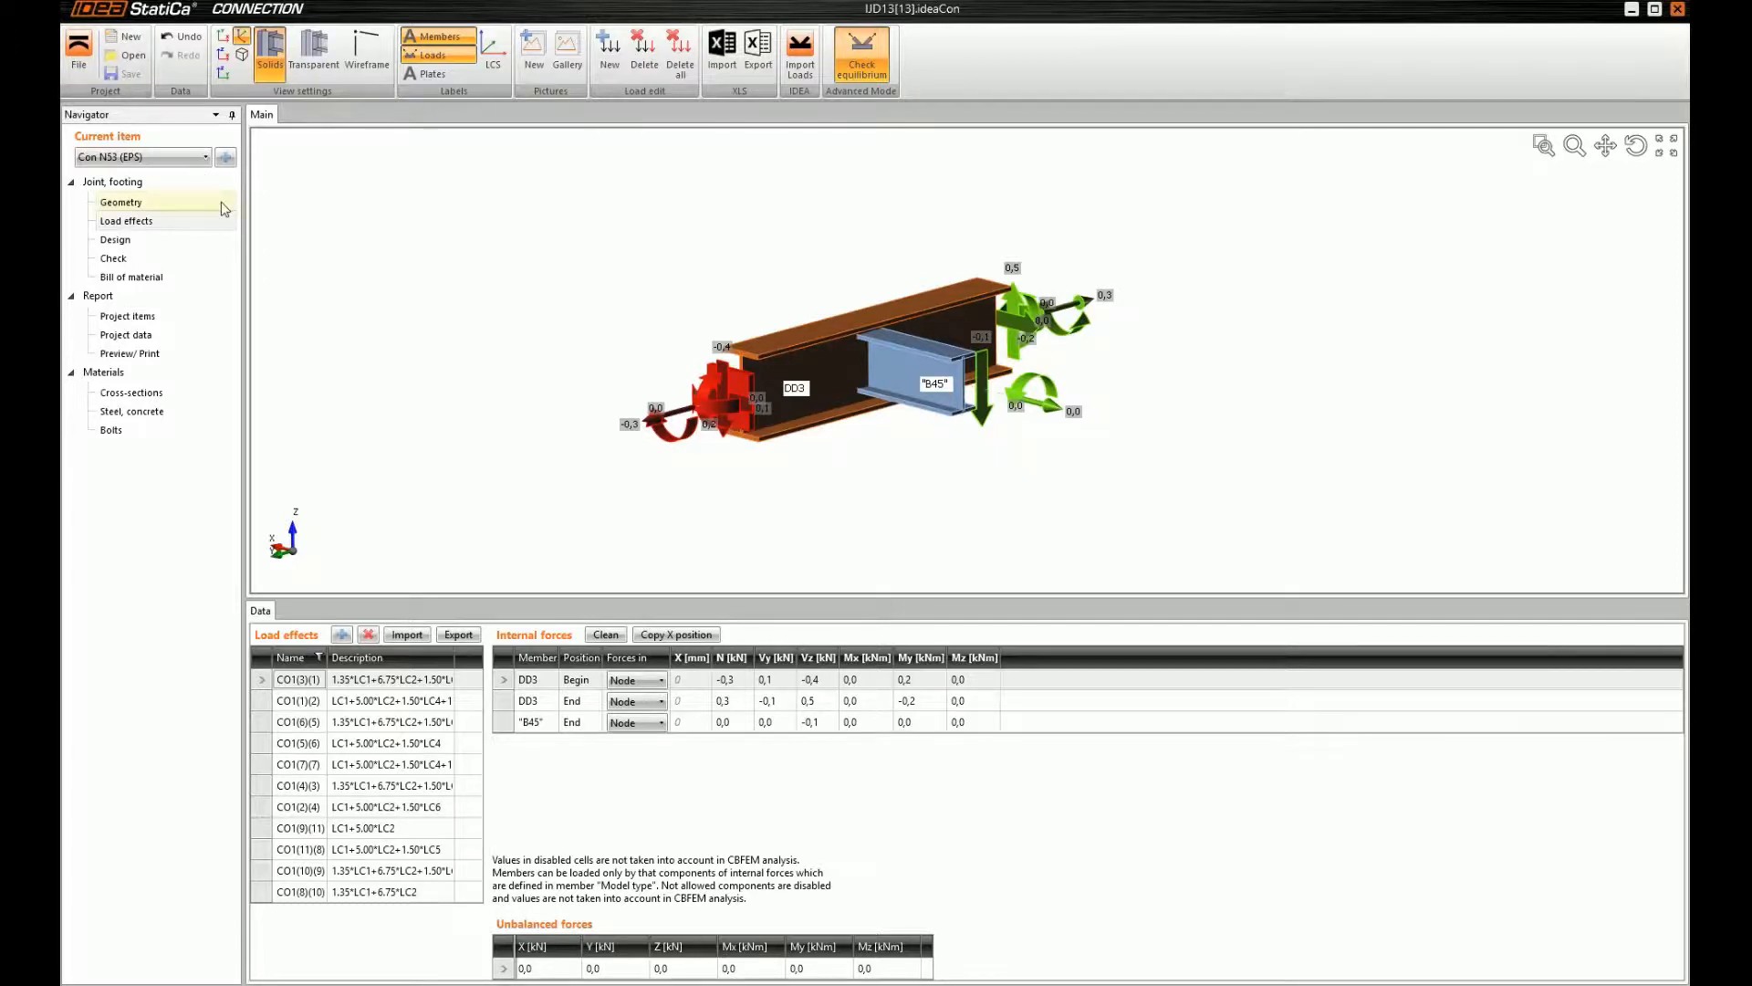
# Add a shifted endplate operation with M12 10.9 bolts to the joint design
pyautogui.click(131, 242)
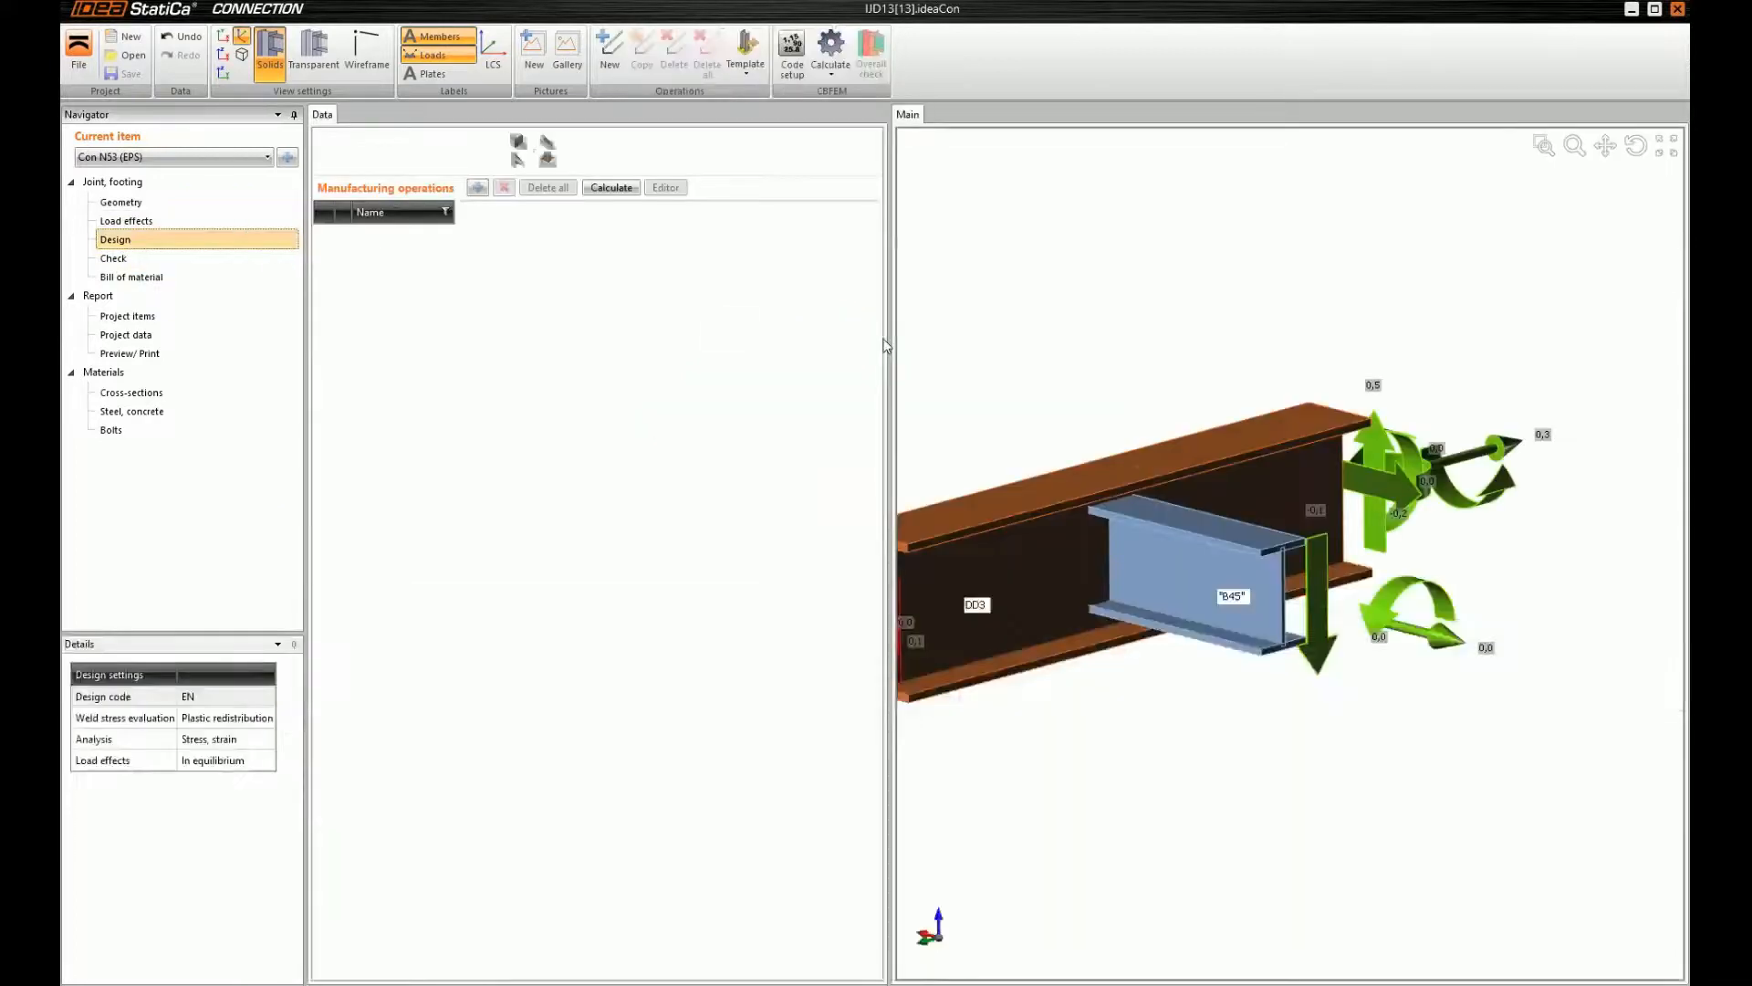
pyautogui.scroll(-3, 997, 321)
pyautogui.moveTo(1024, 397); pyautogui.dragTo(1210, 263, button='middle')
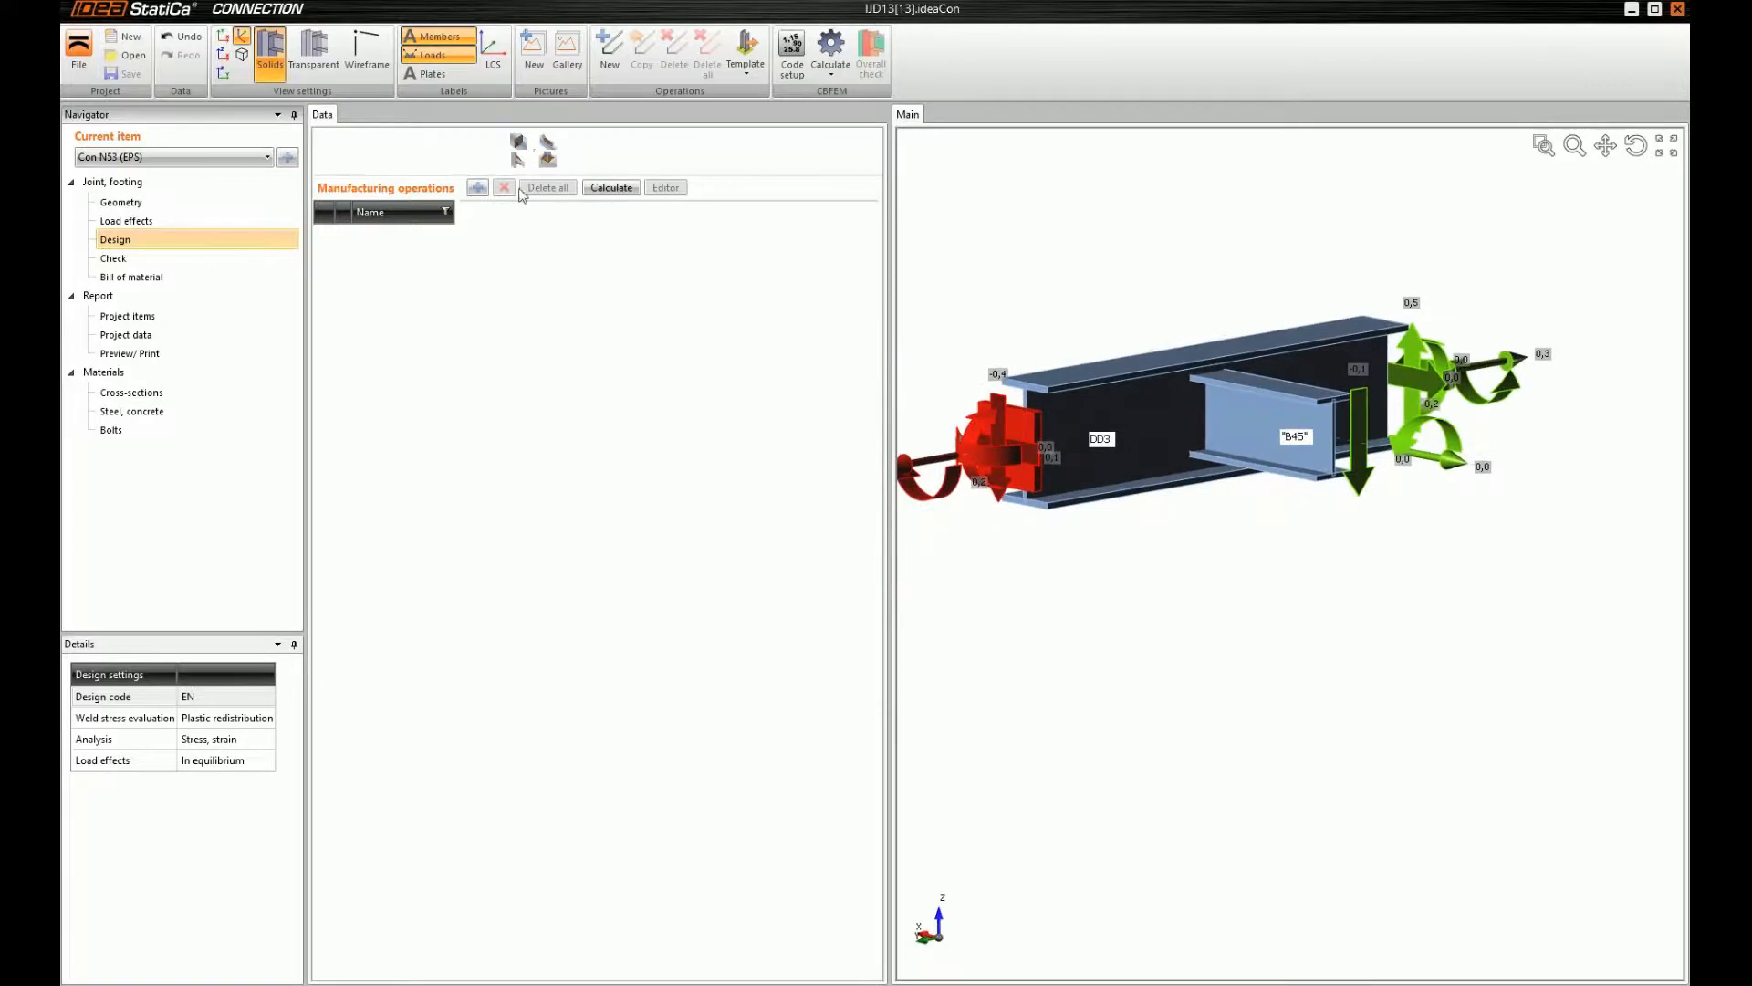
pyautogui.click(476, 187)
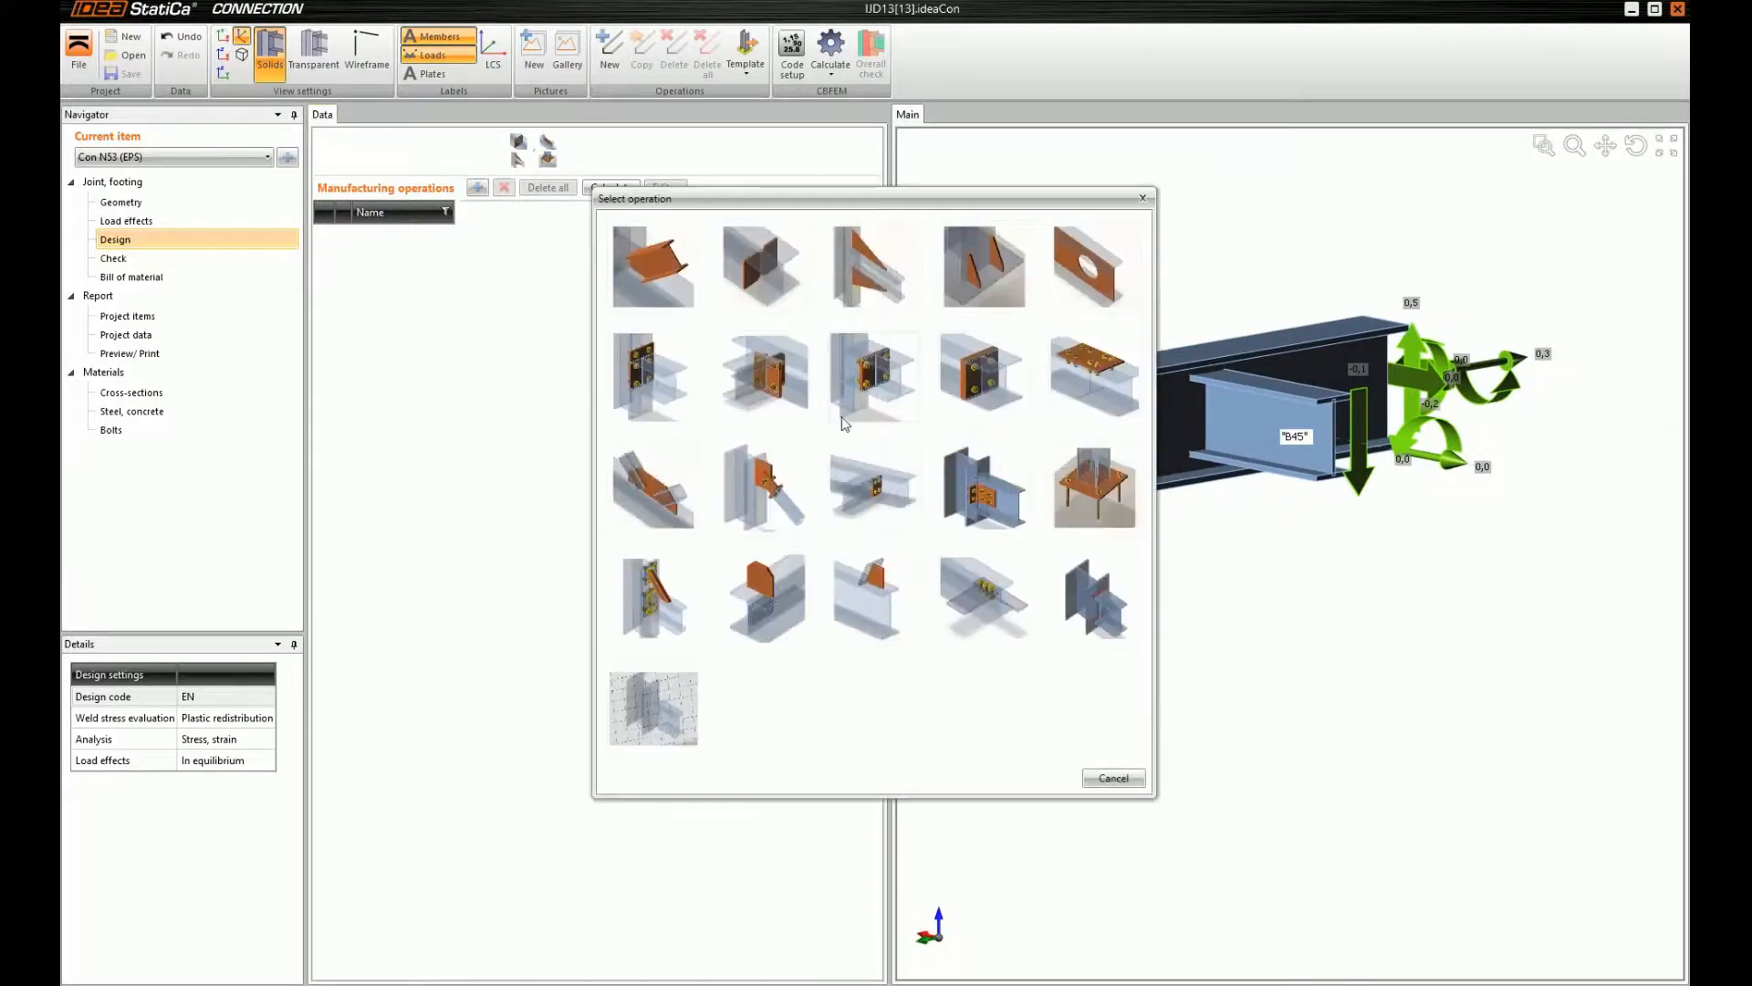
pyautogui.click(769, 375)
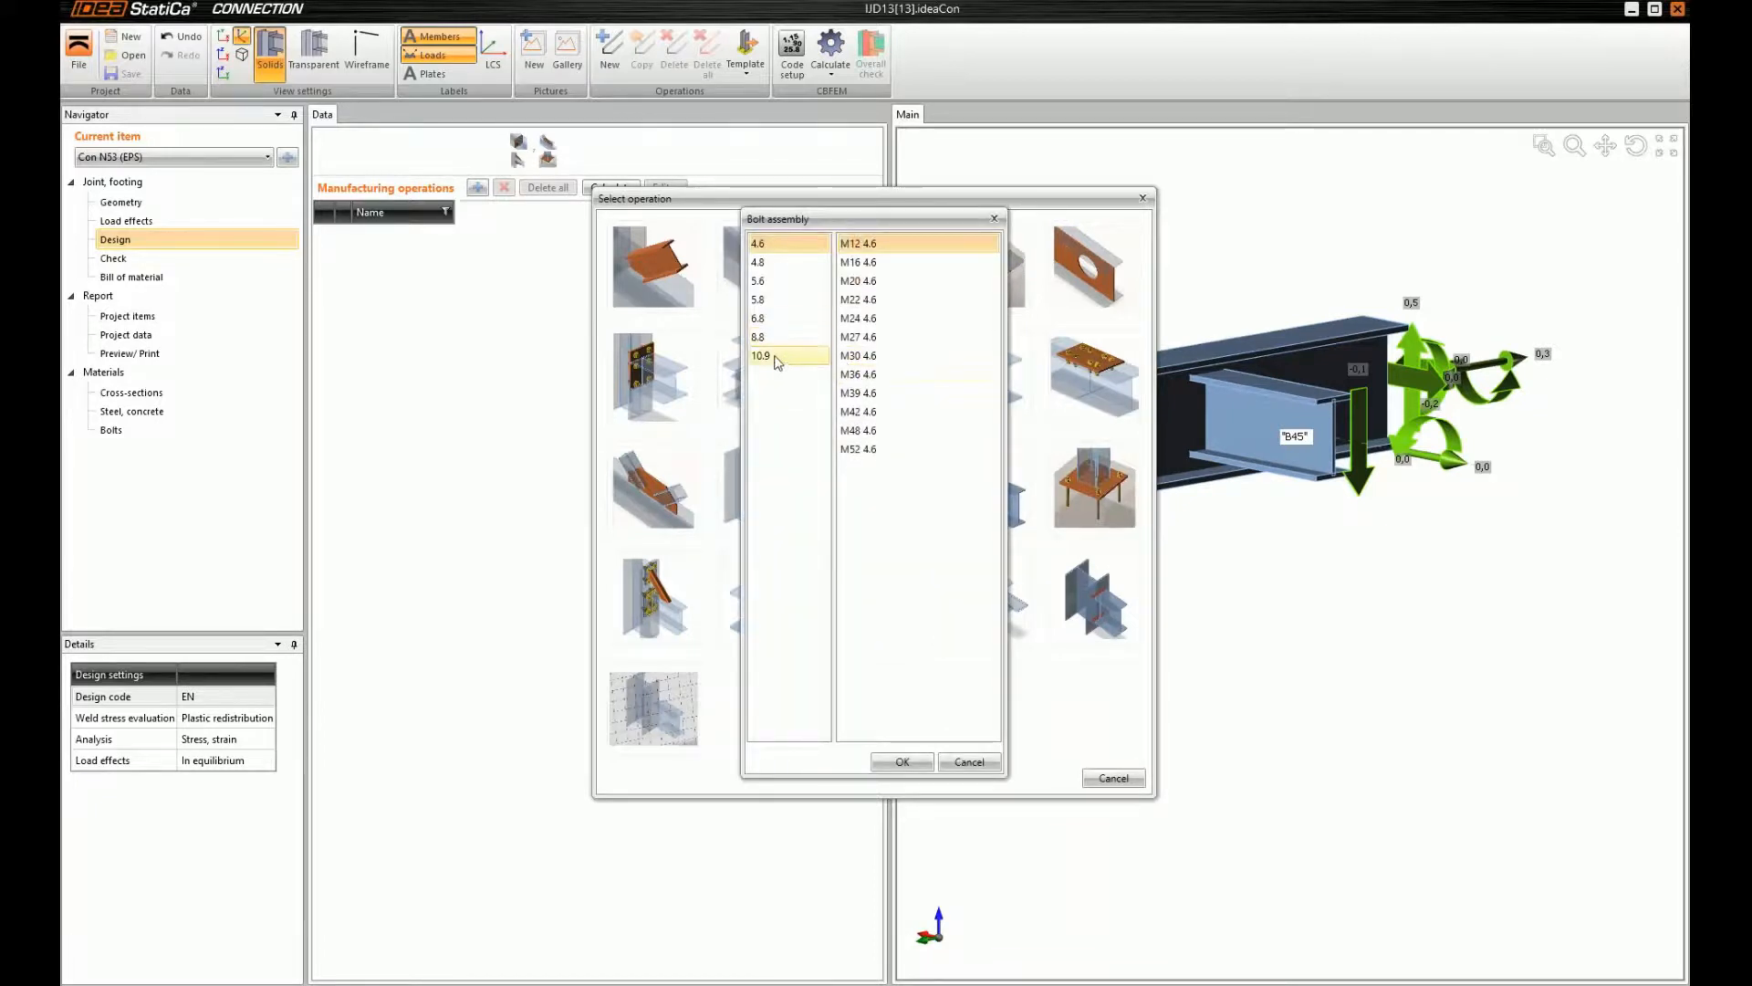
pyautogui.click(761, 355)
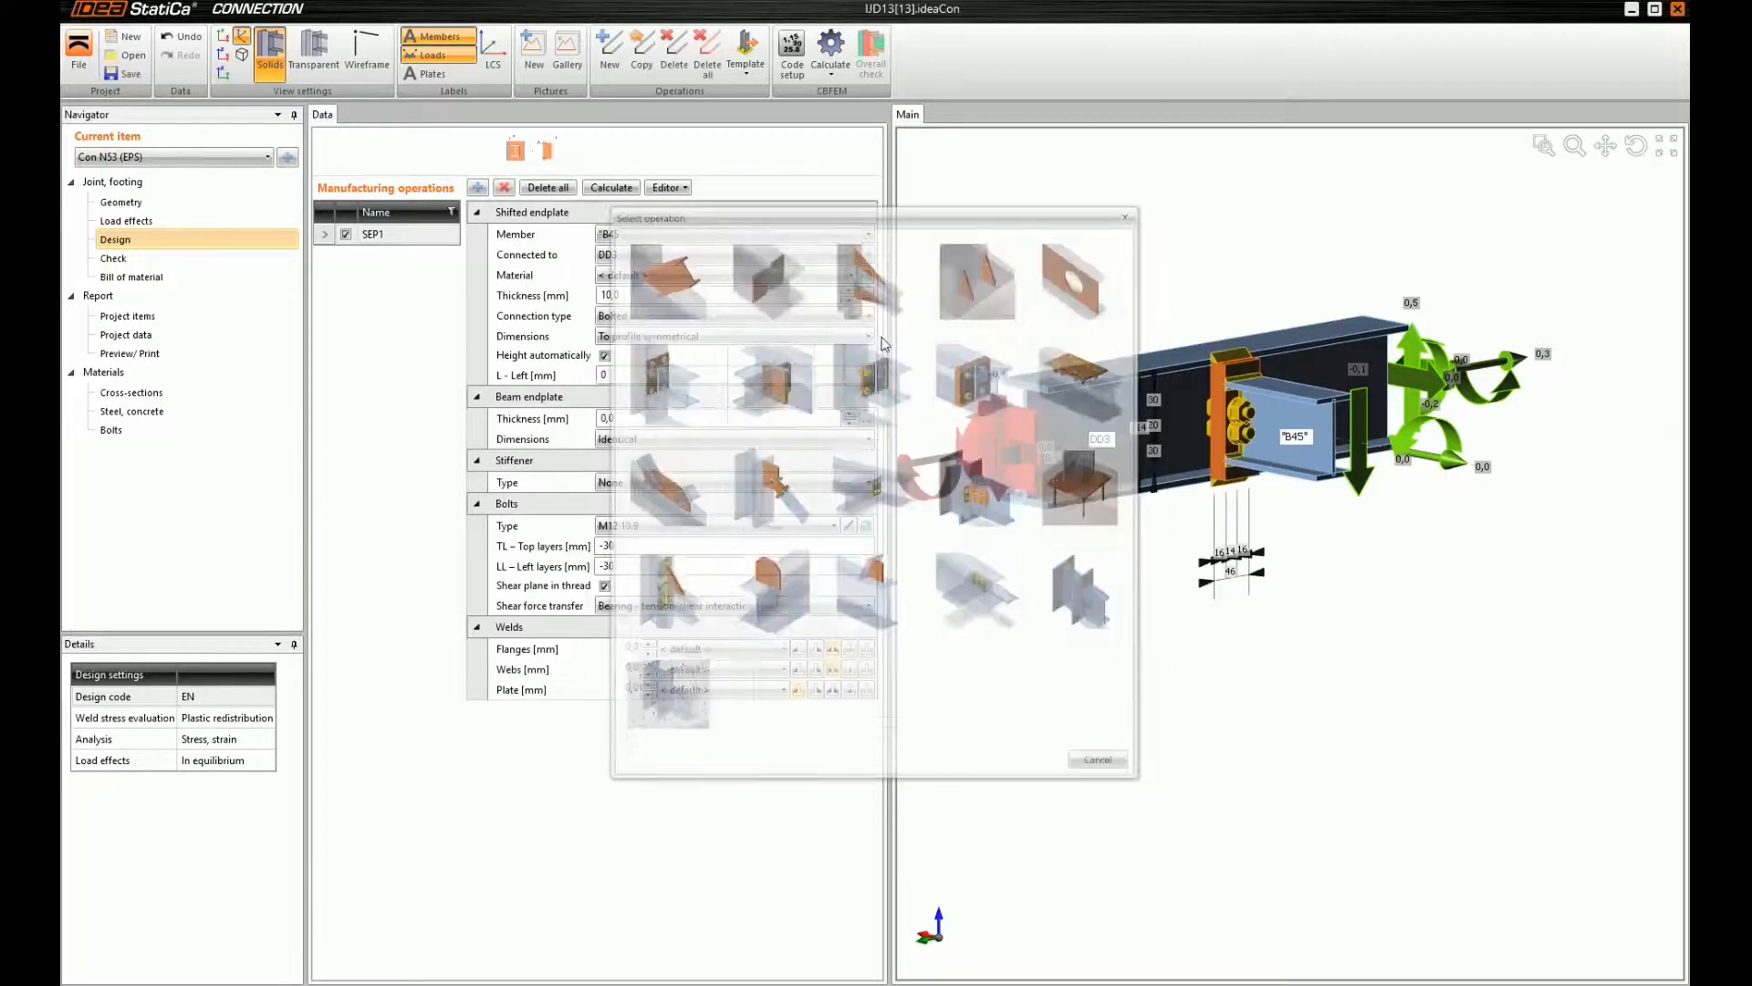
# Set the left dimension of the shifted endplate to 30 mm
pyautogui.moveTo(1082, 439); pyautogui.dragTo(1242, 433, button='middle')
pyautogui.scroll(4, 1212, 414)
pyautogui.click(613, 375)
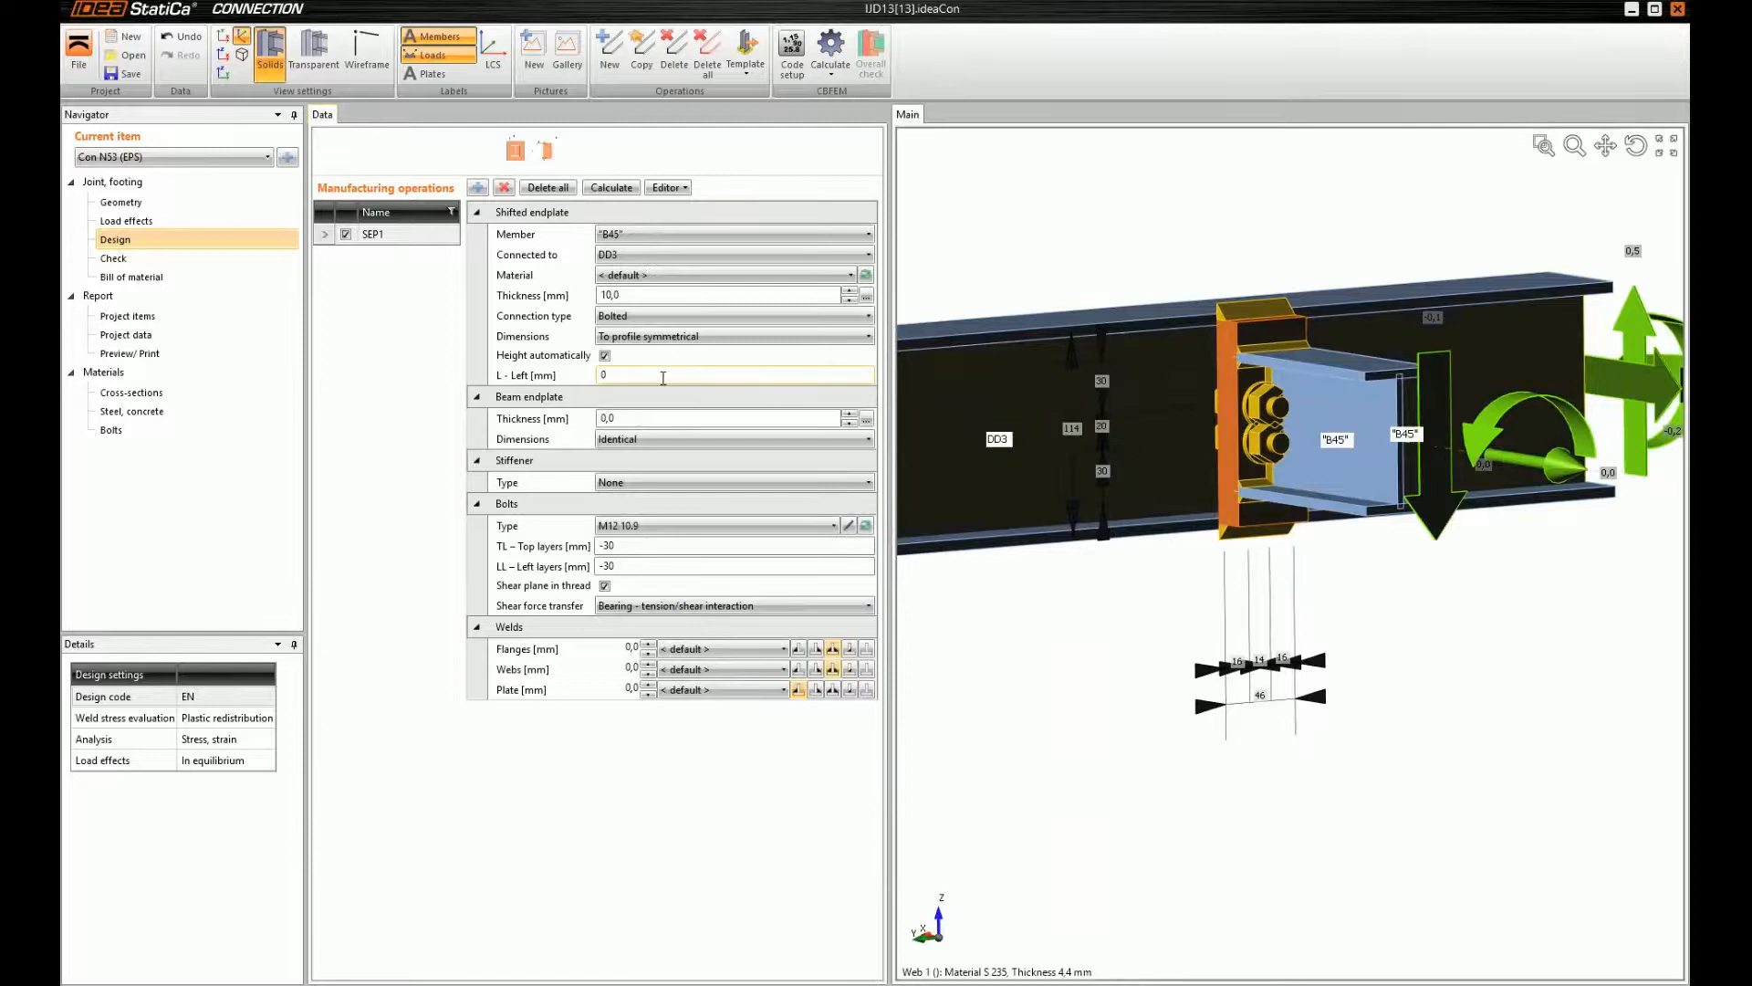
pyautogui.write('30')
pyautogui.press('Tab')
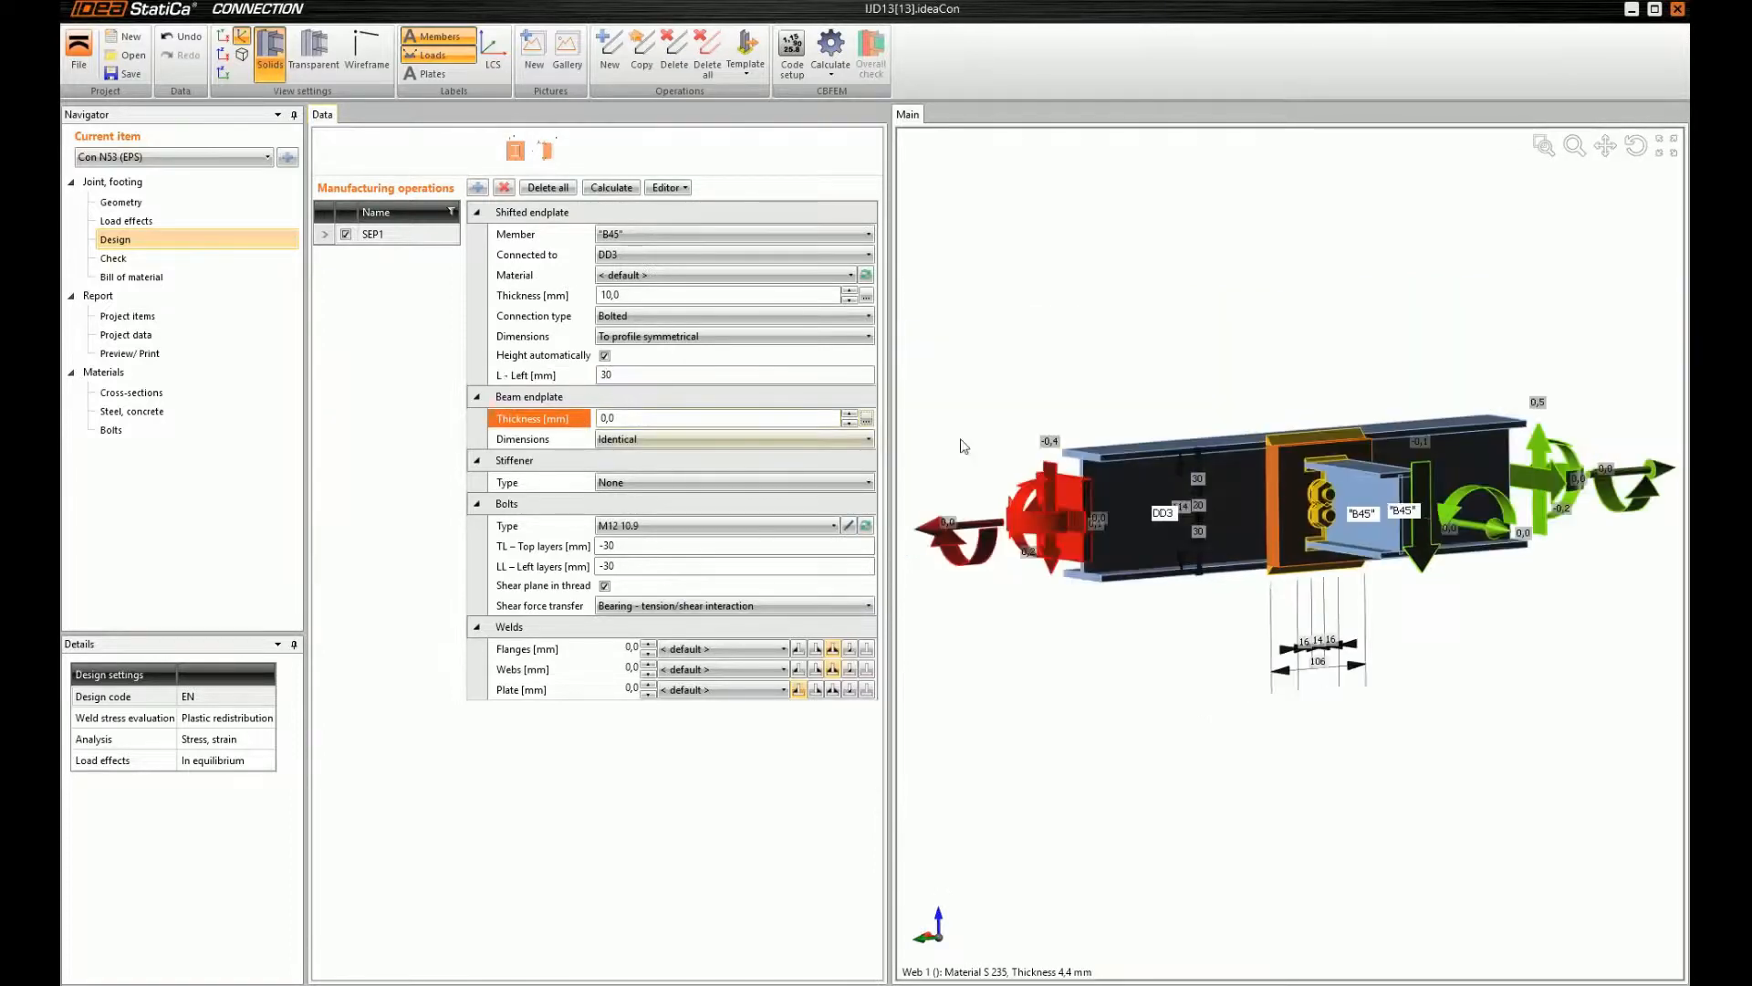
# Set the top layers value of the endplate bolts to -50 mm
pyautogui.moveTo(1293, 491); pyautogui.dragTo(1183, 529, button='middle')
pyautogui.scroll(4, 1364, 476)
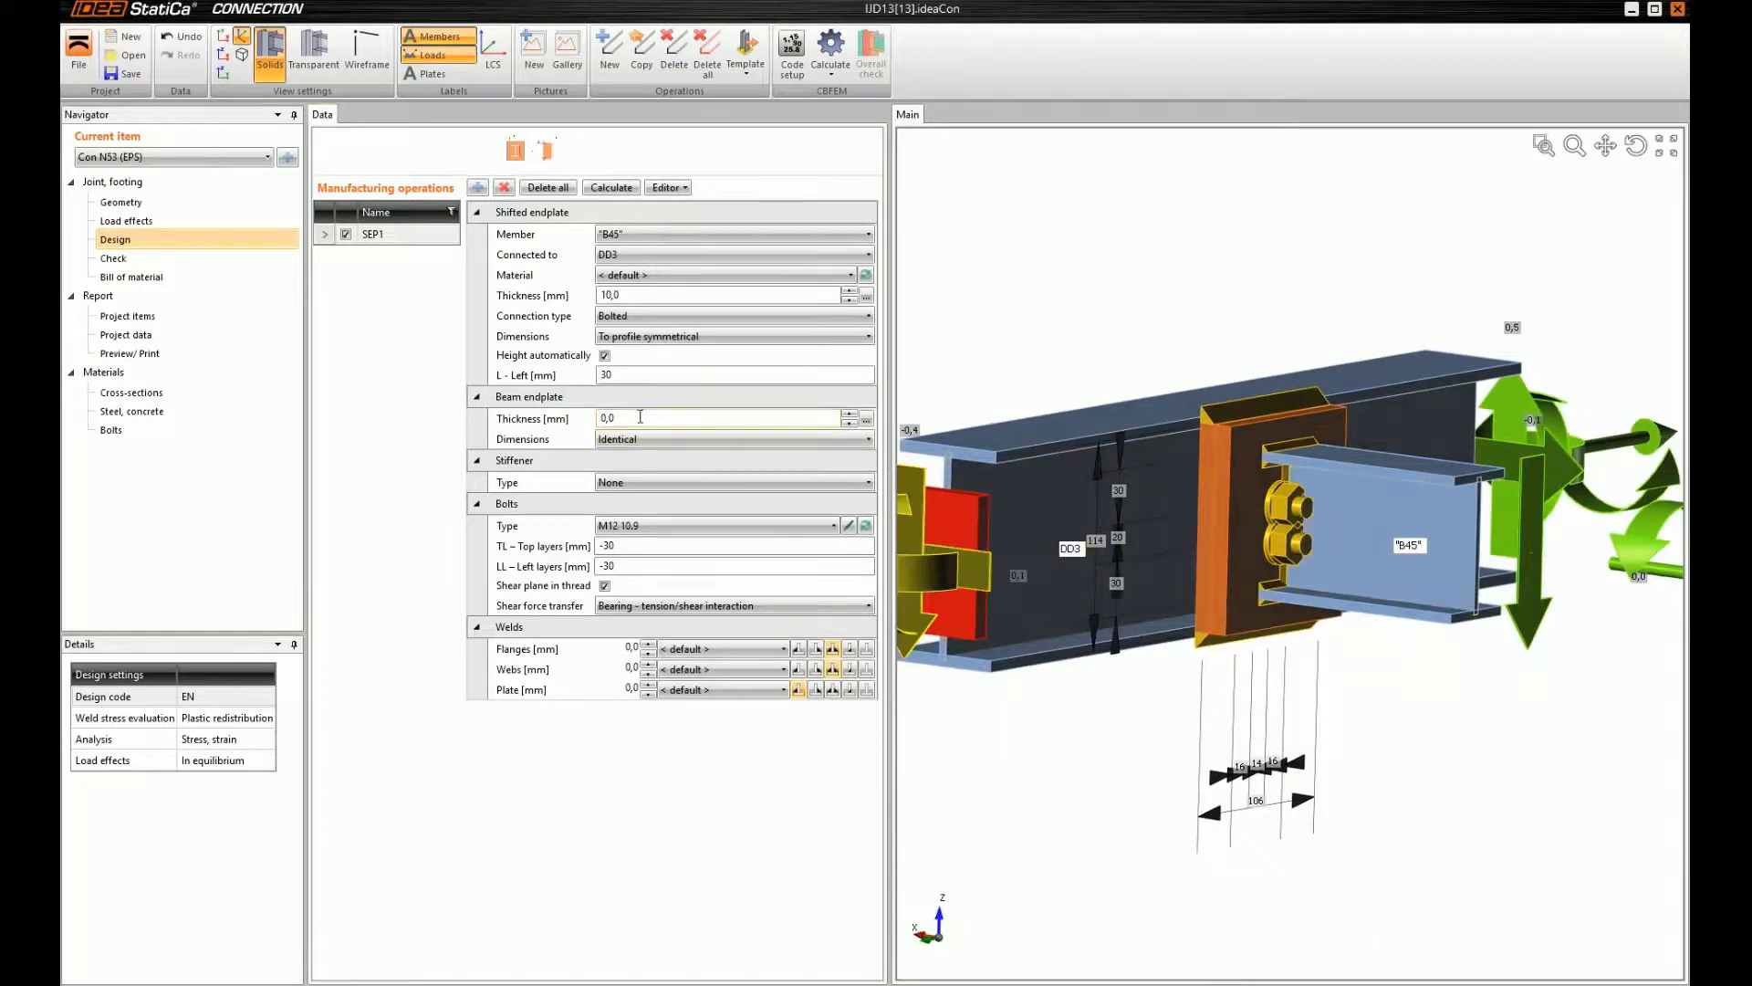
pyautogui.click(633, 546)
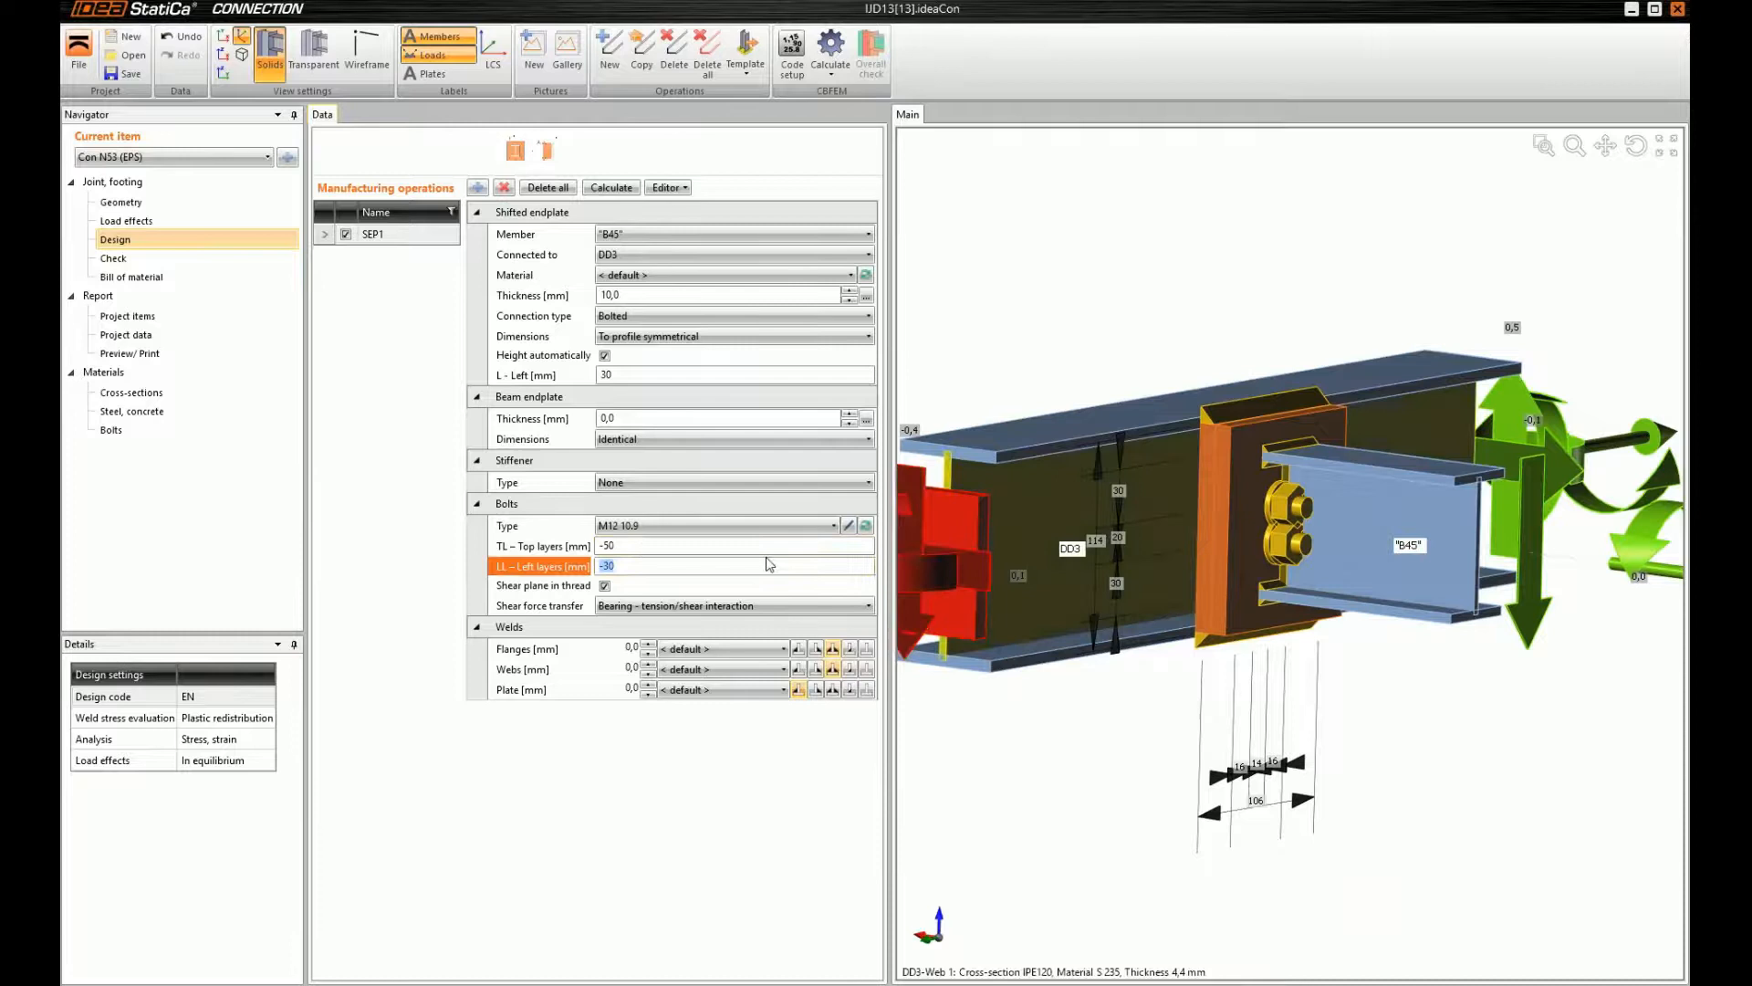
# Try -45 mm as the top layers value of the endplate bolts
pyautogui.moveTo(1161, 557); pyautogui.dragTo(1074, 524, button='middle')
pyautogui.click(638, 547)
pyautogui.press('BackSpace')
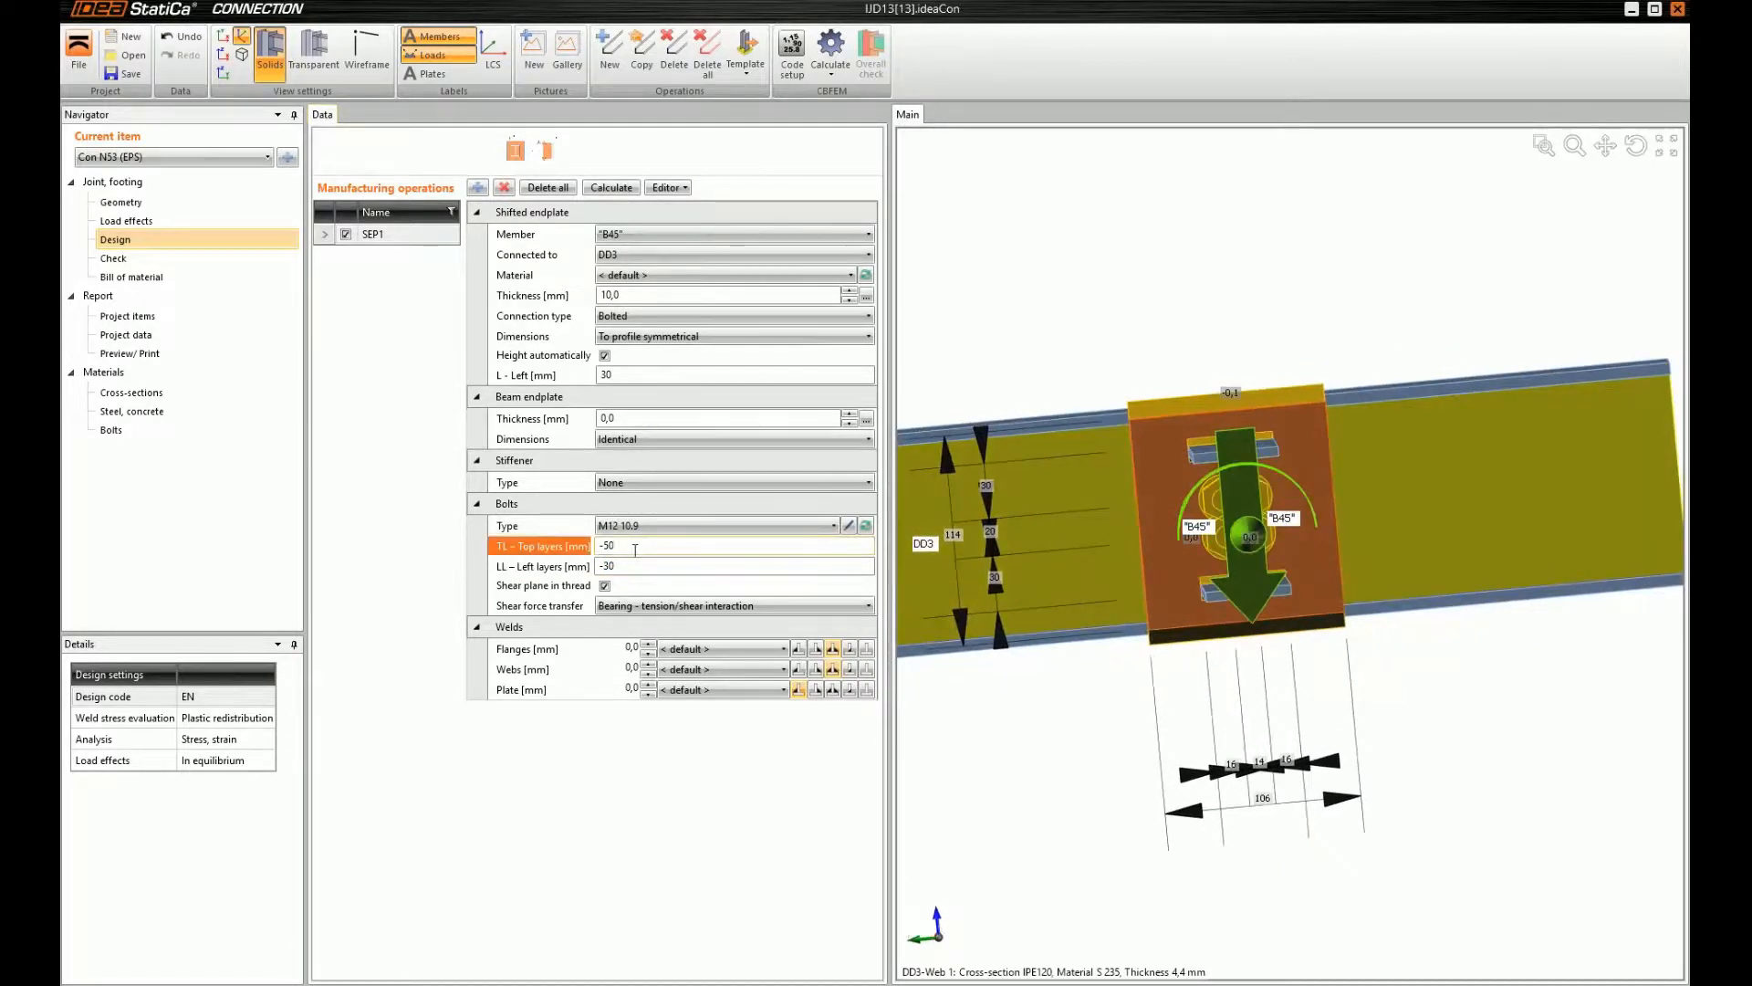
pyautogui.press('Return')
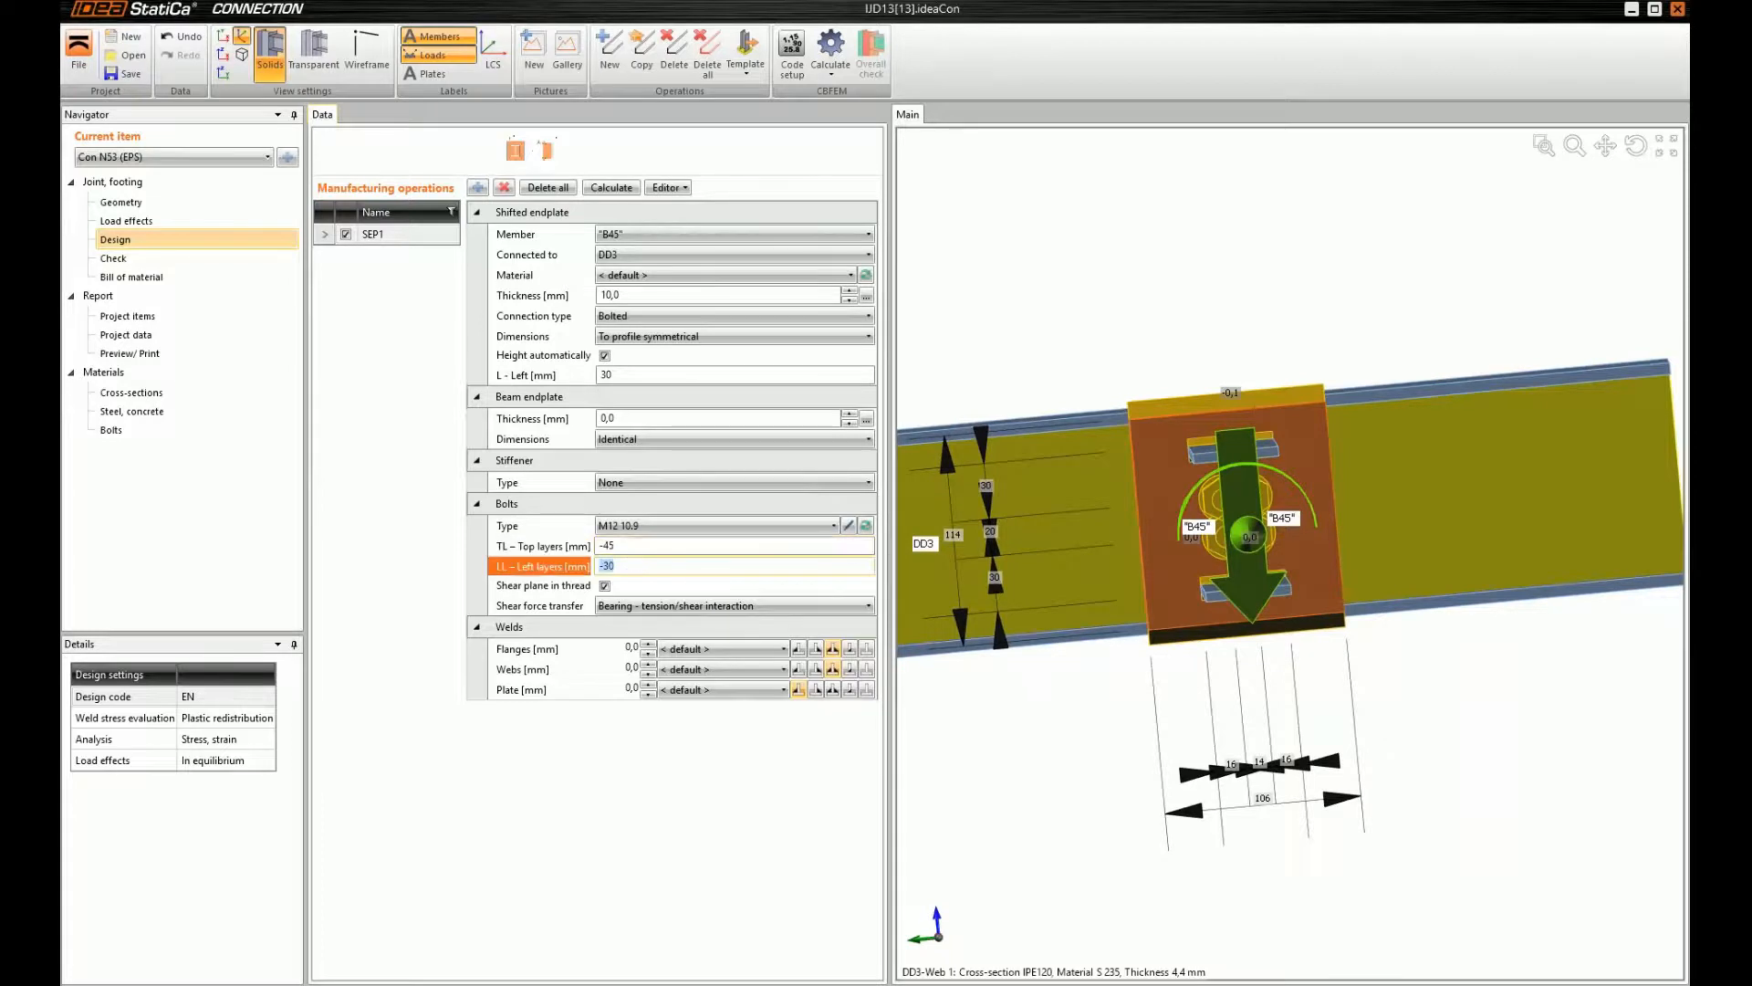
# Set the top layers value of the endplate bolts to -25 mm
pyautogui.press('Return')
pyautogui.click(637, 547)
pyautogui.press('BackSpace')
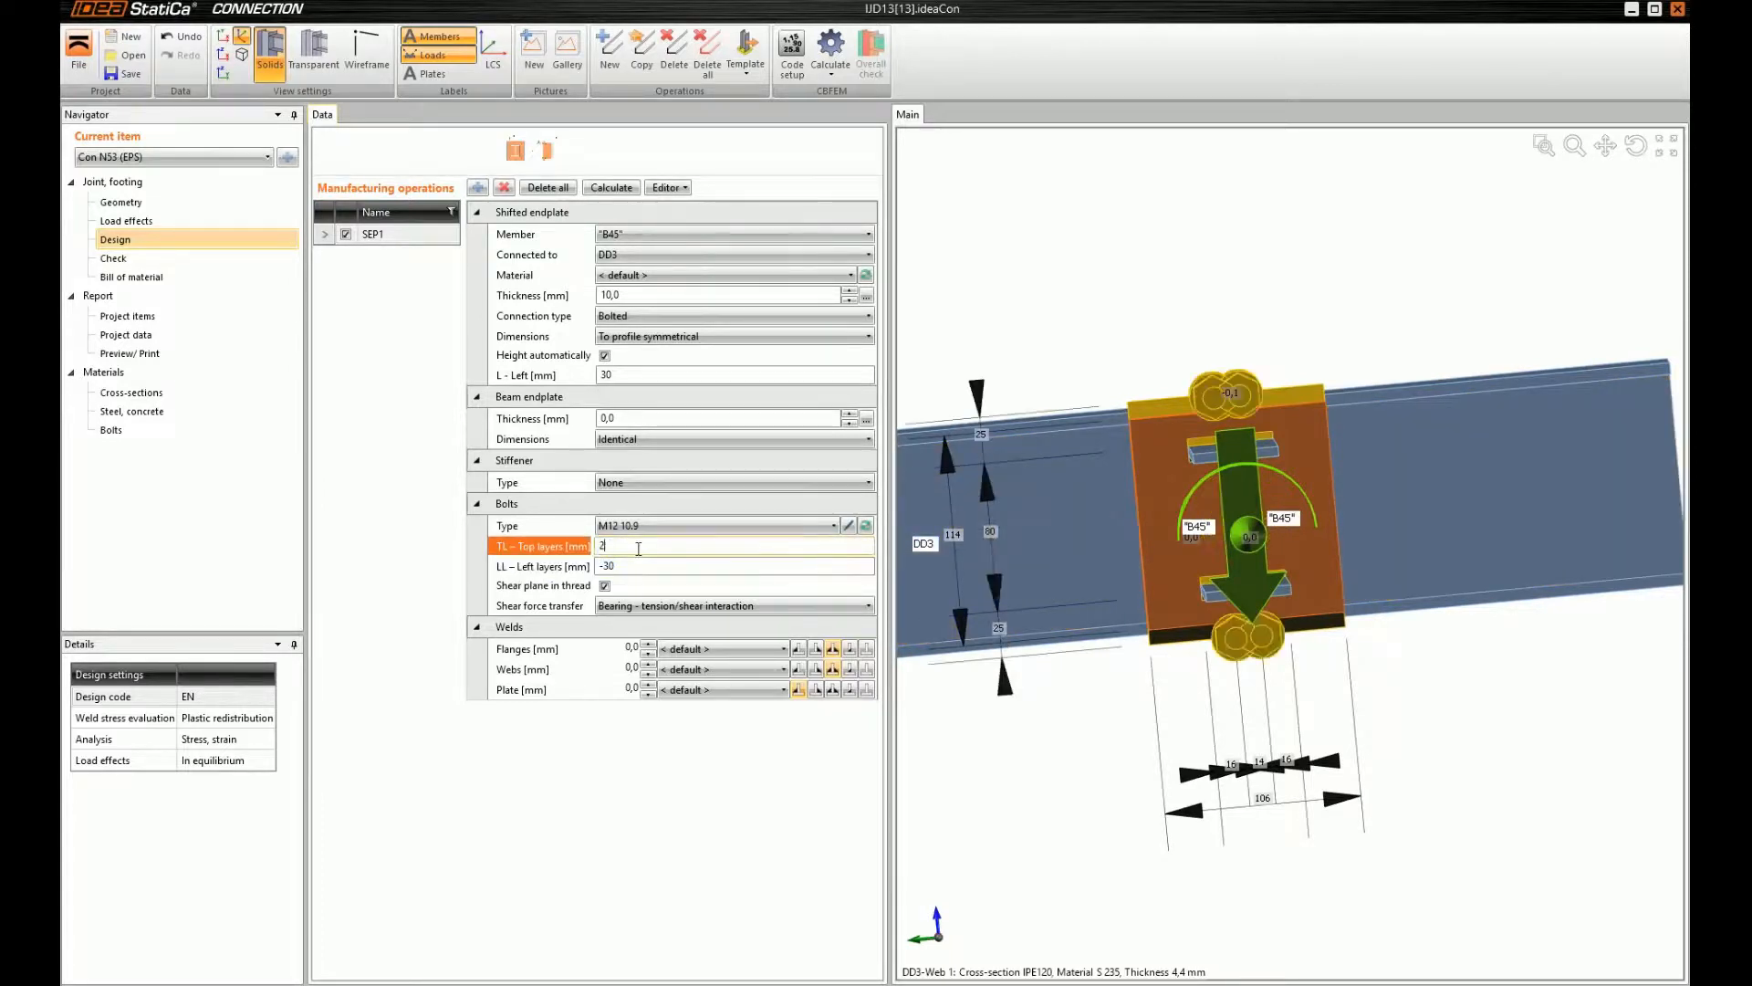
pyautogui.press('Return')
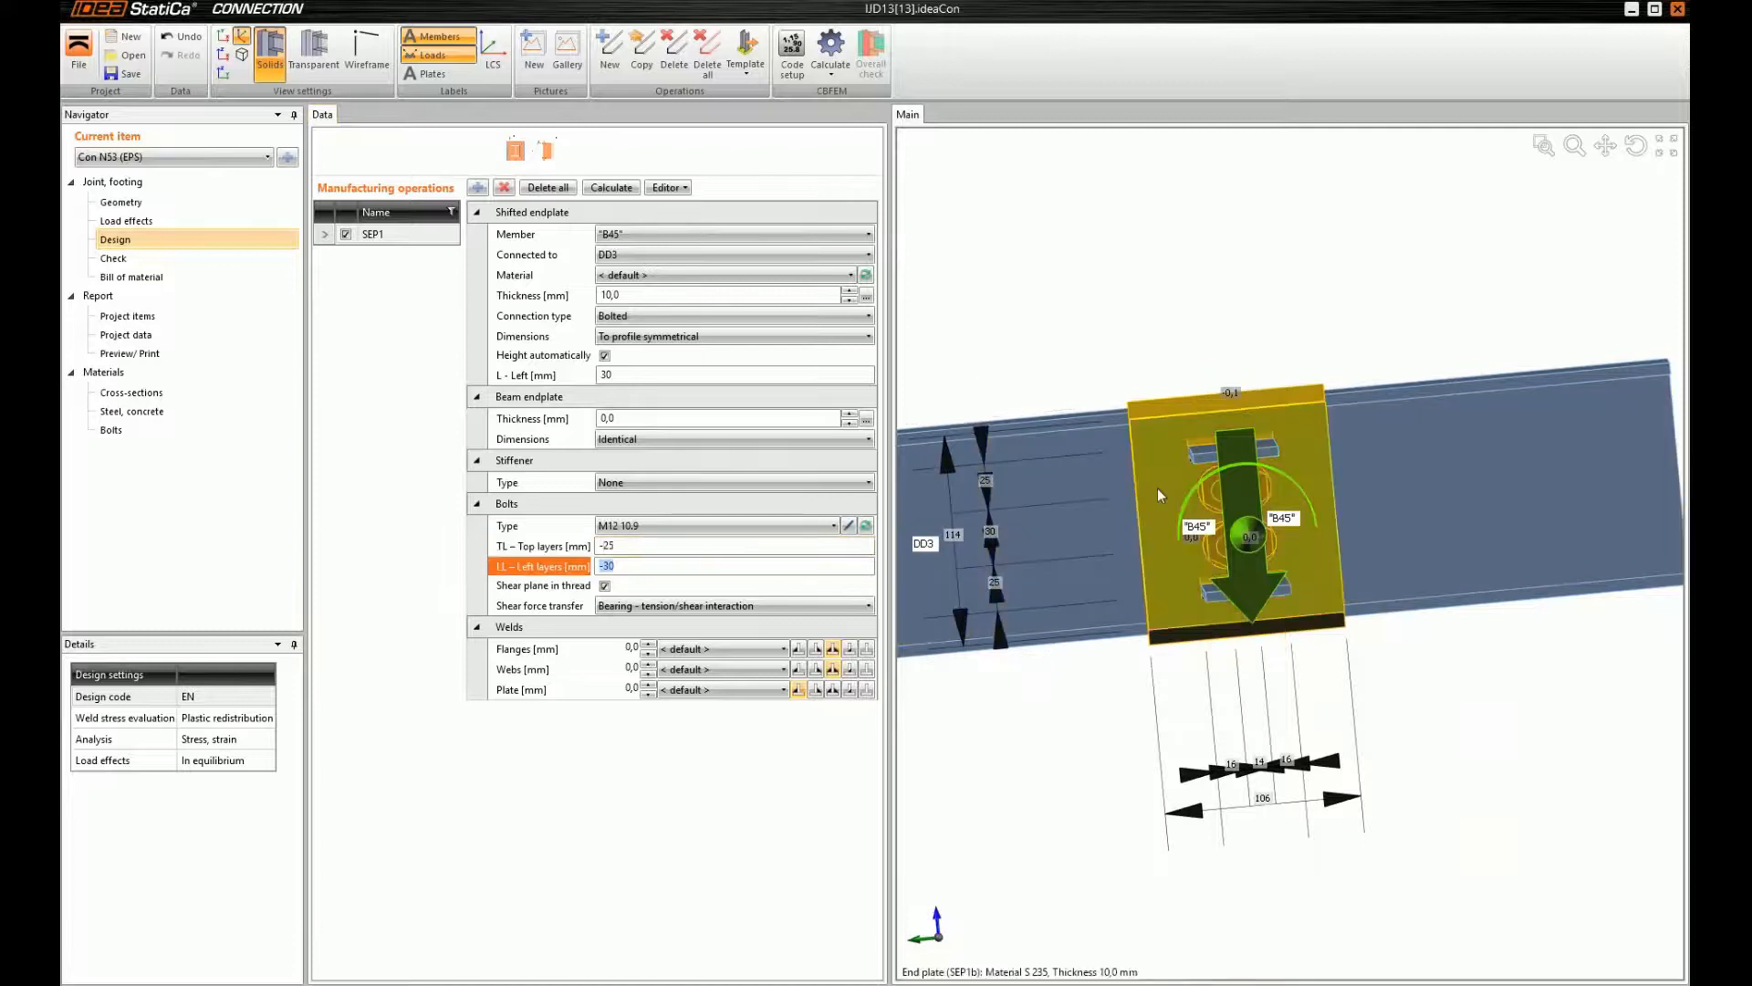
# Set the left layers value of the endplate bolts to -50 mm and inspect the bolt positions
pyautogui.click(626, 567)
pyautogui.press('BackSpace')
pyautogui.press('BackSpace')
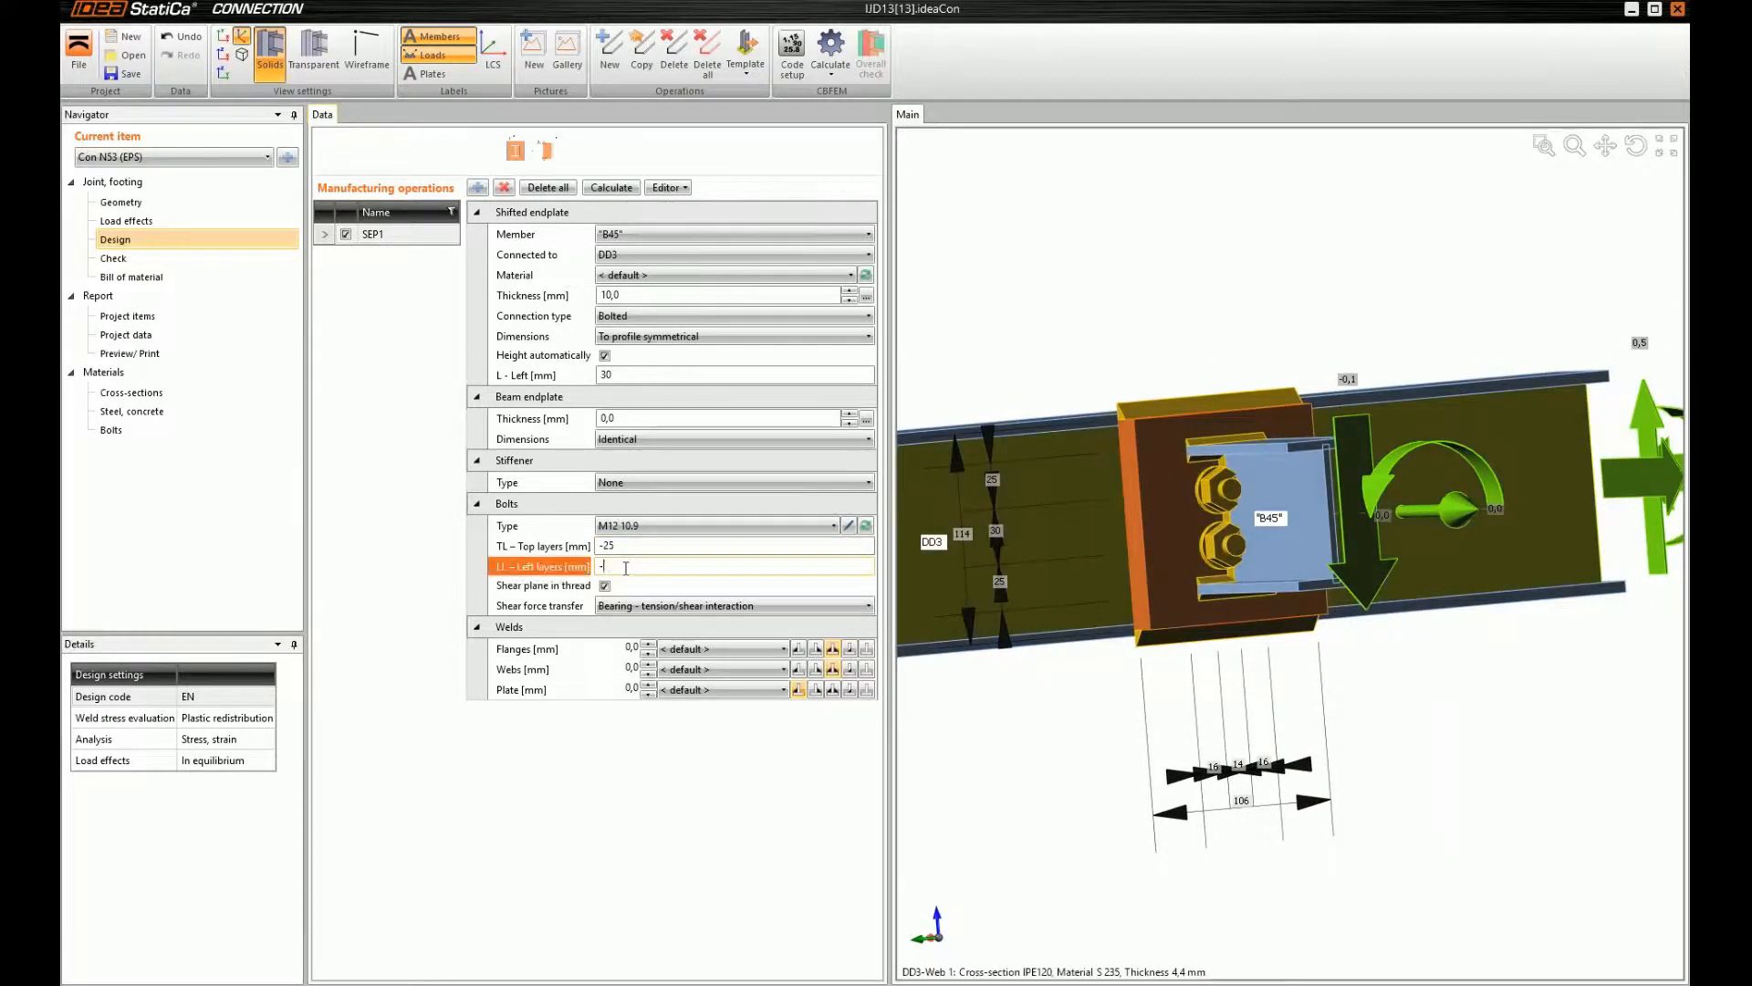
pyautogui.write('50')
pyautogui.press('Return')
pyautogui.moveTo(1168, 513); pyautogui.dragTo(1219, 546, button='middle')
pyautogui.moveTo(1108, 511); pyautogui.dragTo(1050, 528, button='middle')
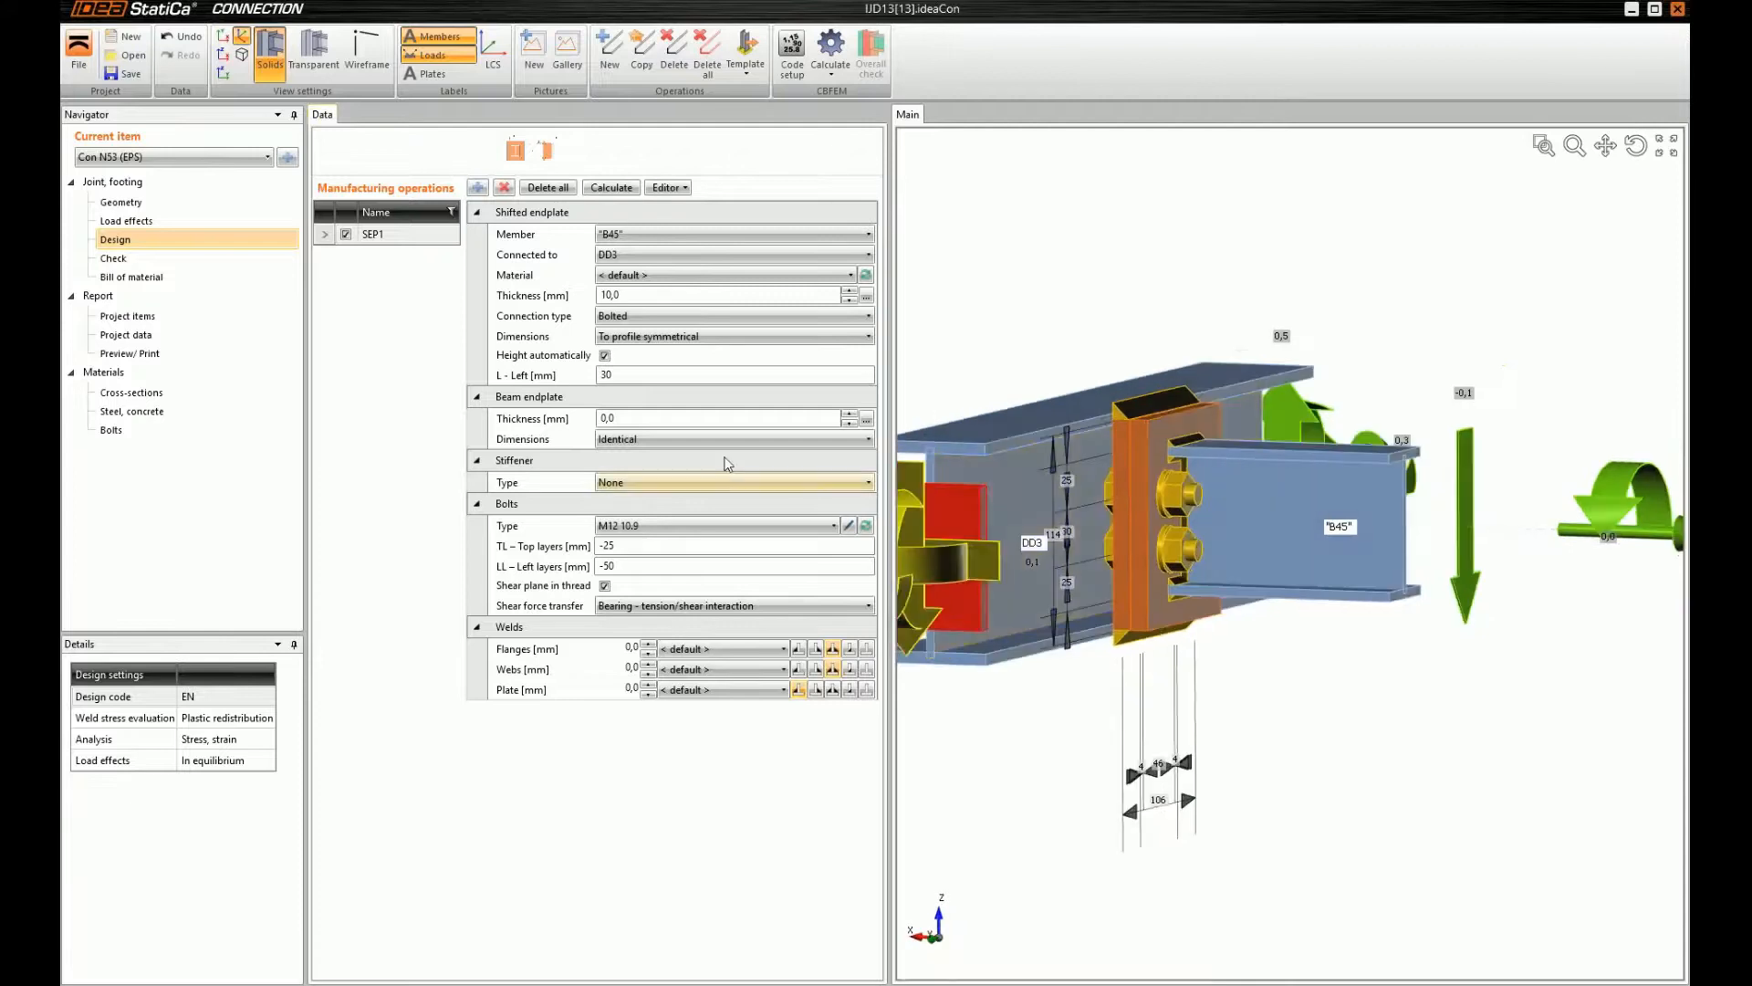
# Set the stiffener type of the shifted endplate to Full
pyautogui.click(643, 485)
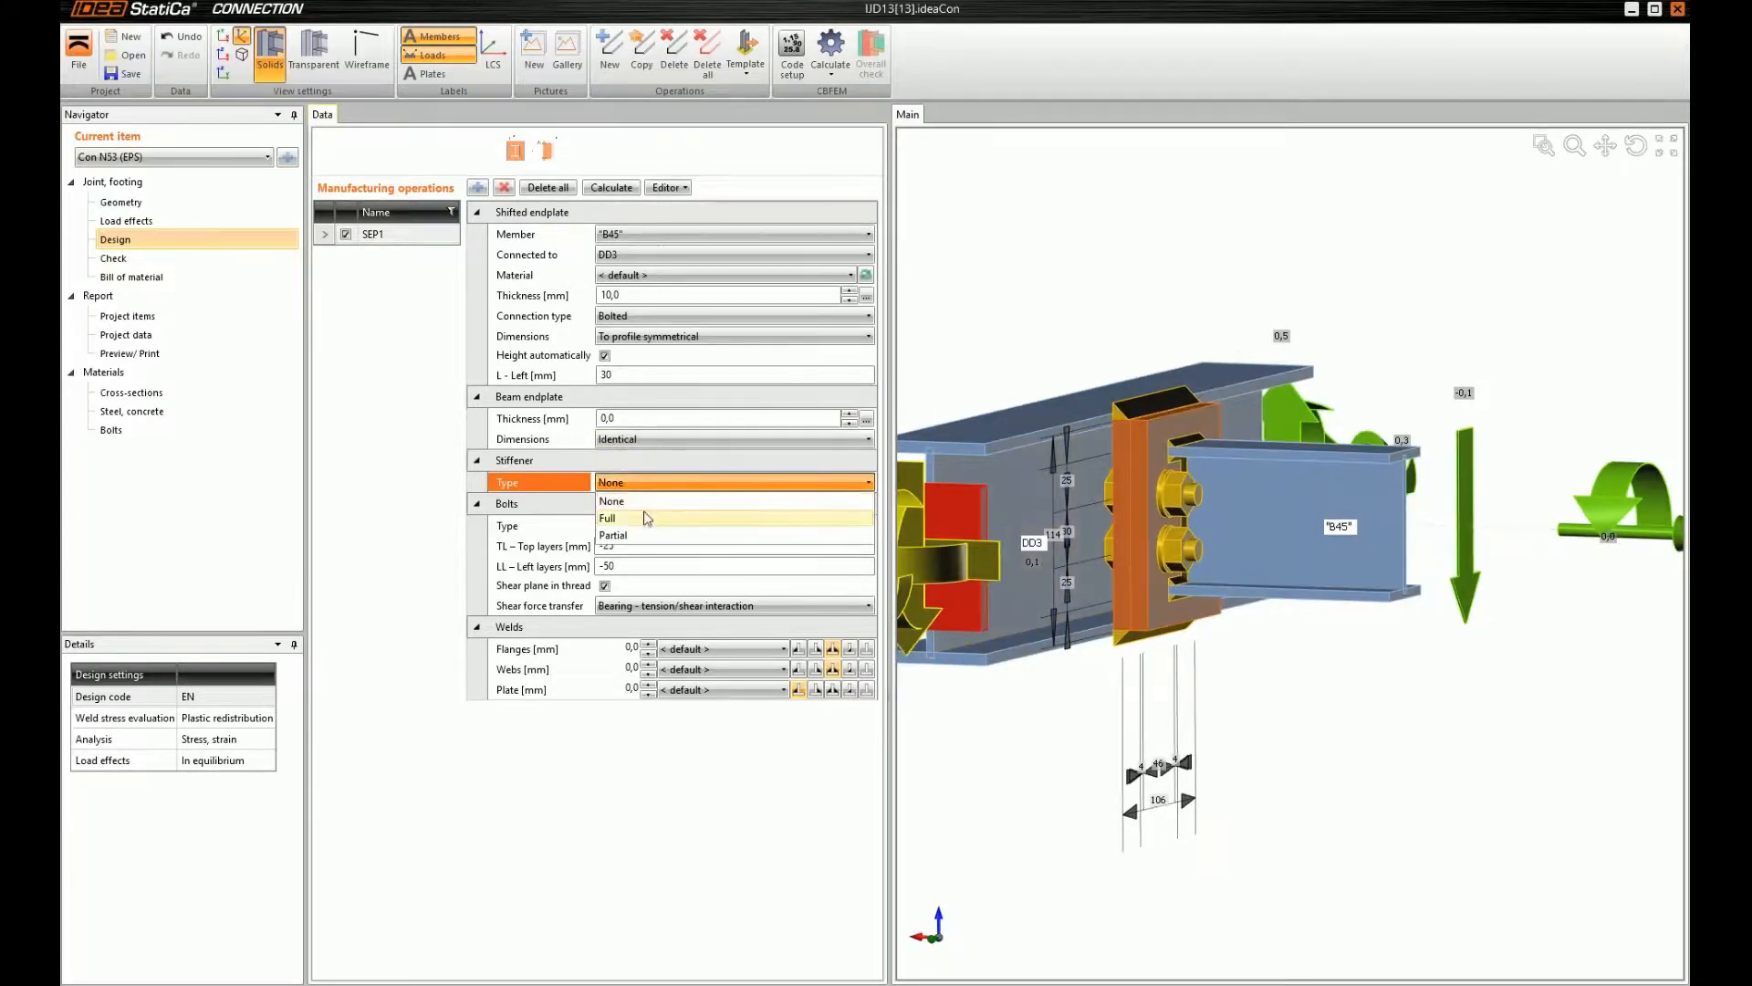
pyautogui.click(648, 517)
pyautogui.moveTo(1119, 566)
pyautogui.mouseDown(button='middle')
pyautogui.moveTo(1059, 614)
pyautogui.moveTo(1200, 617)
pyautogui.moveTo(1075, 558)
pyautogui.moveTo(1157, 578)
pyautogui.moveTo(1146, 547)
pyautogui.mouseUp(button='middle')
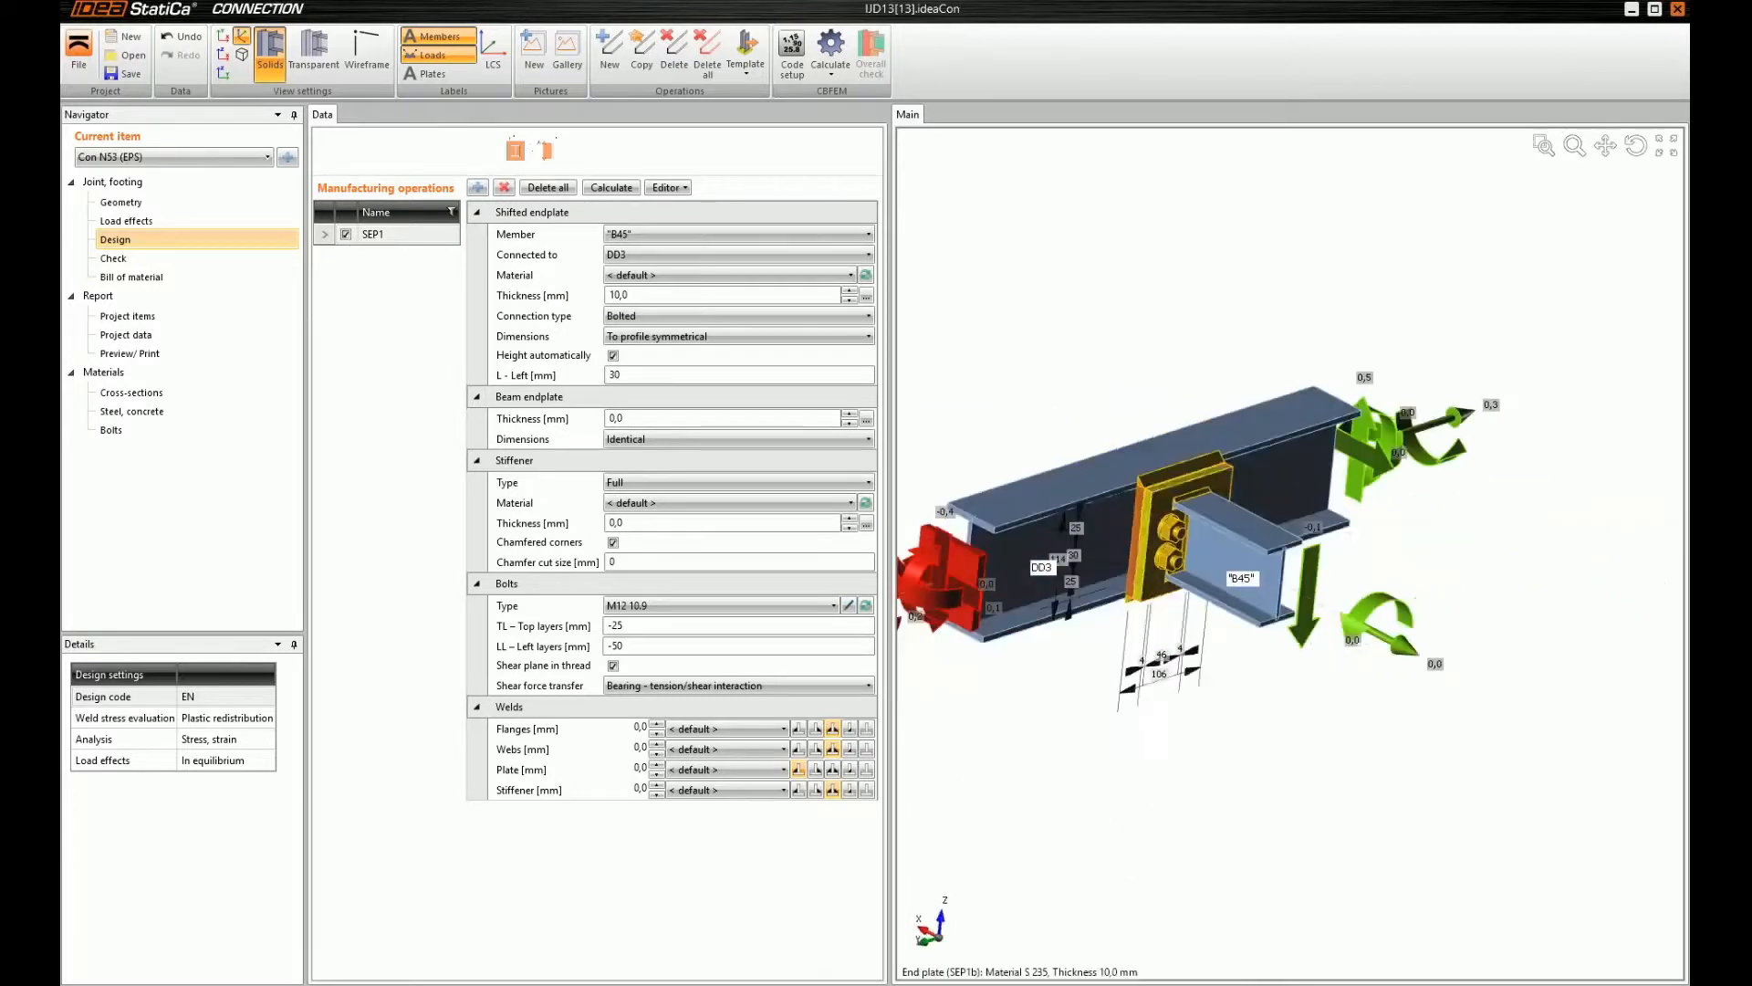
# Run the calculation for the joint's check
pyautogui.click(157, 262)
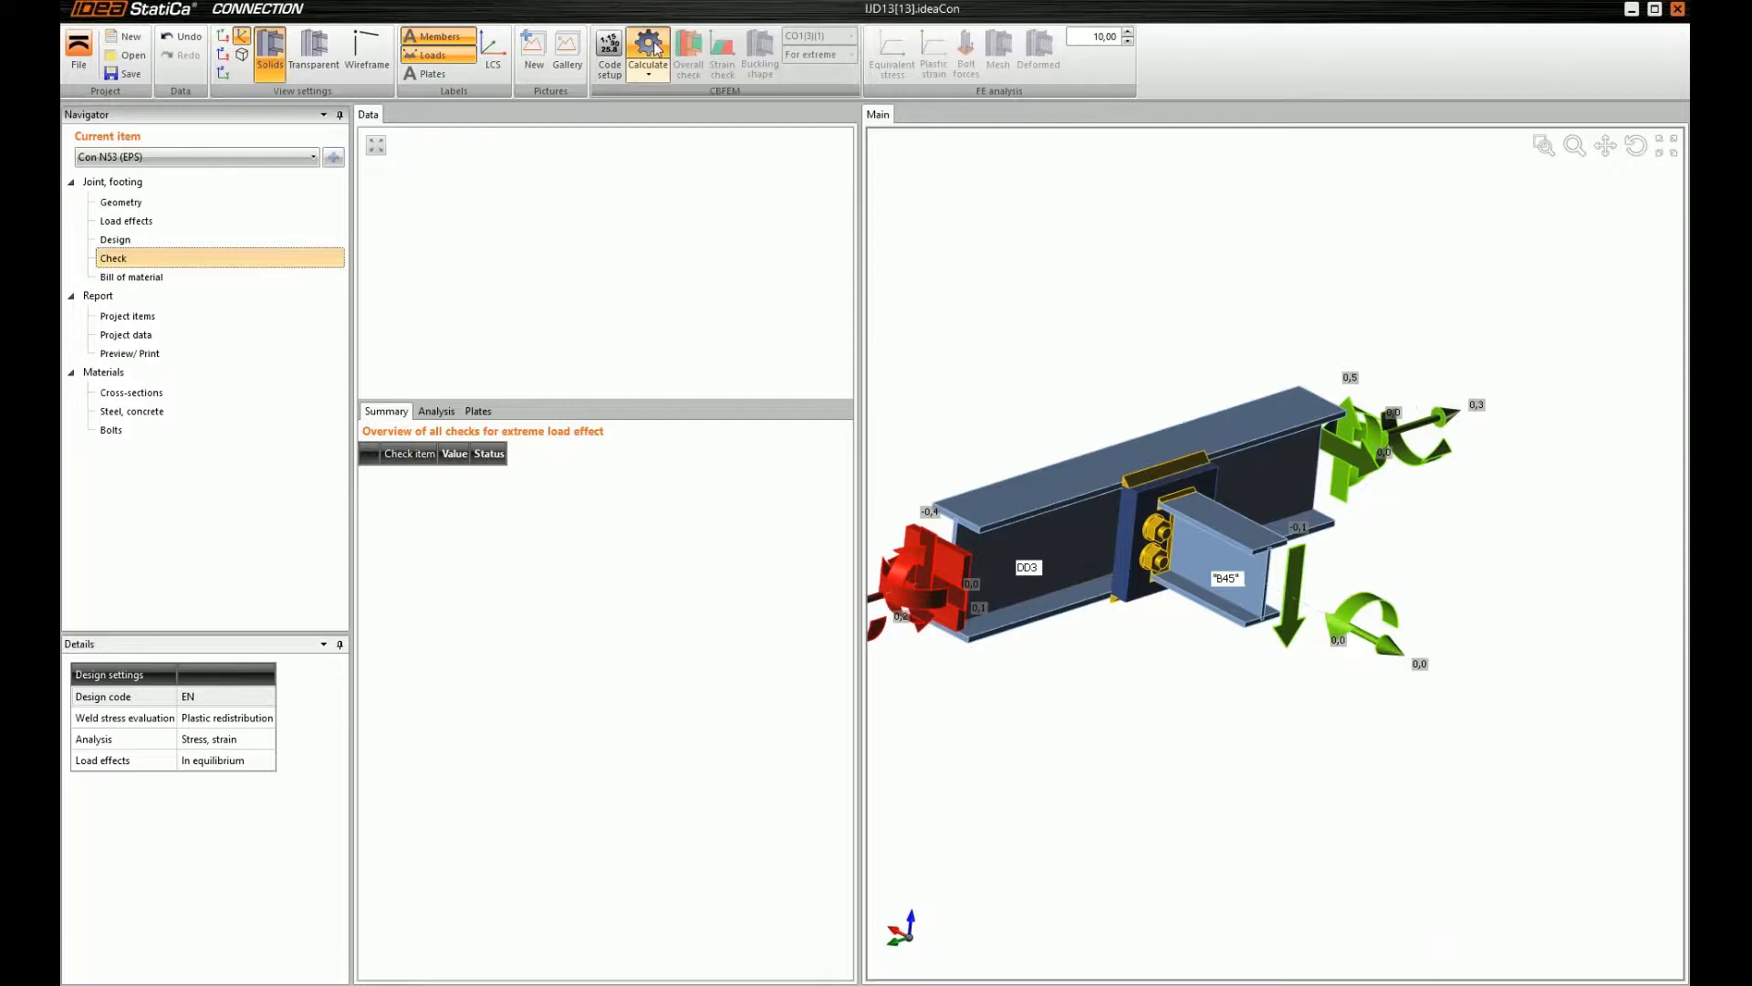
pyautogui.click(650, 48)
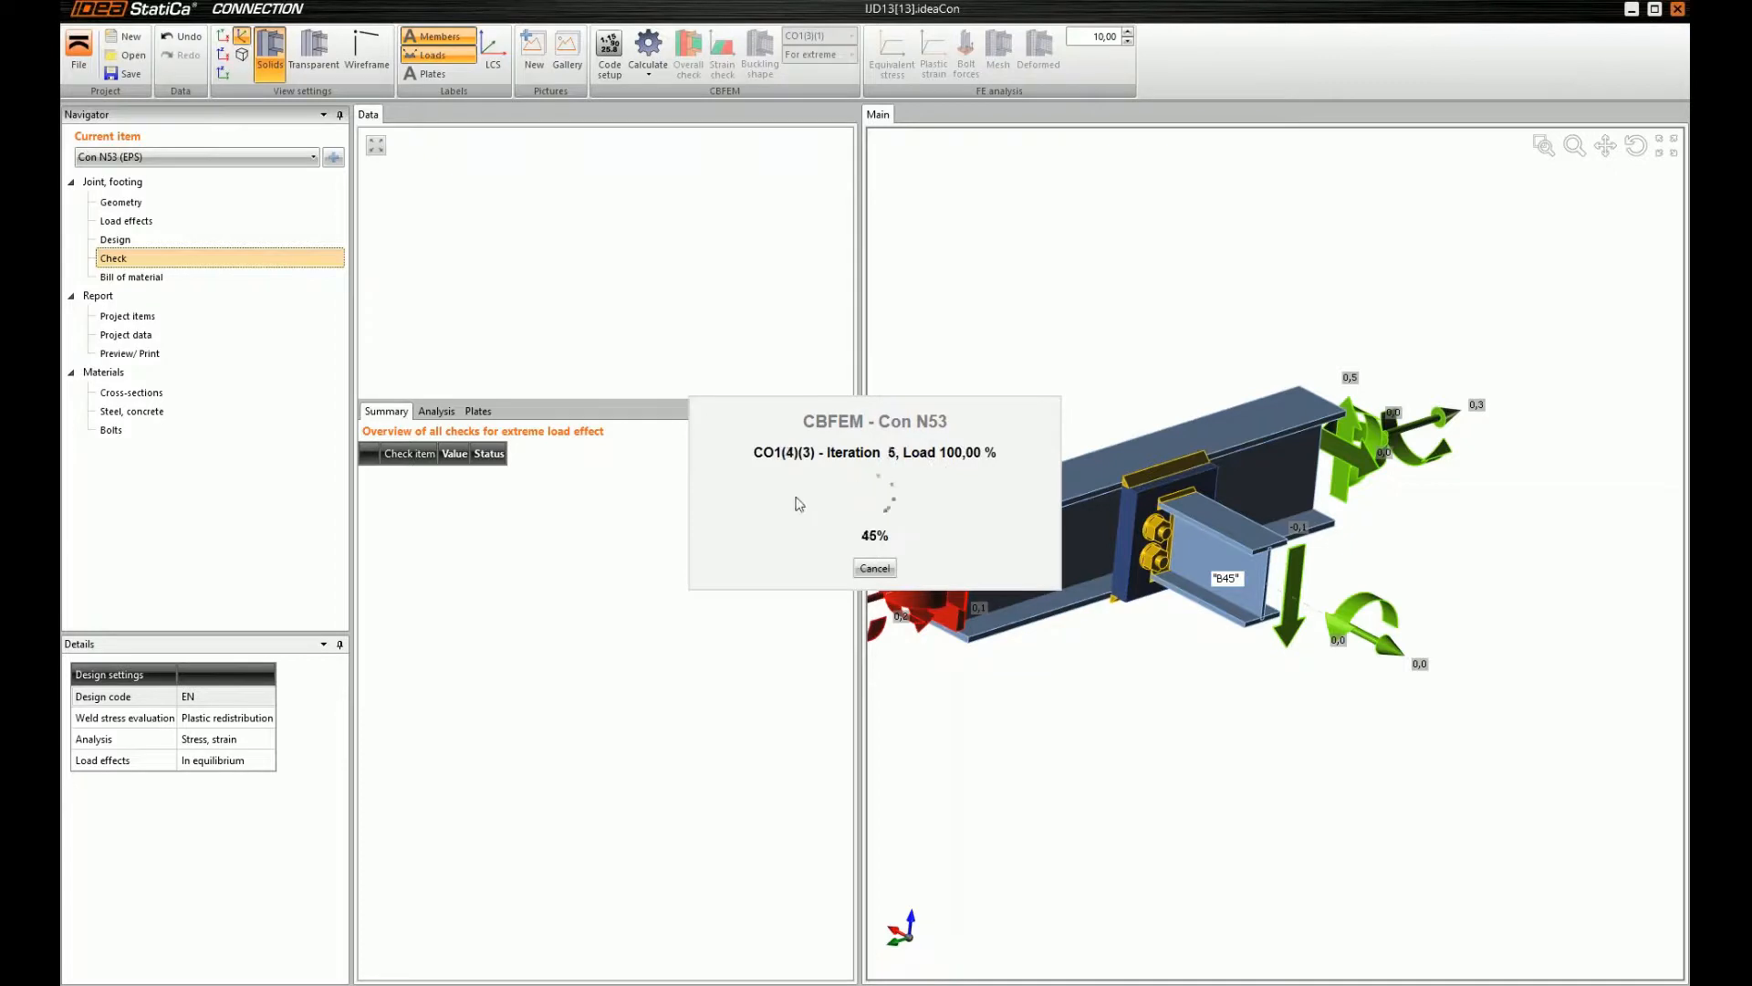
# Switch to the IDEA StatiCa resource center in the browser and open the step-by-step SCIA link tutorial among the steel BIM tutorials
pyautogui.moveTo(221, 982)
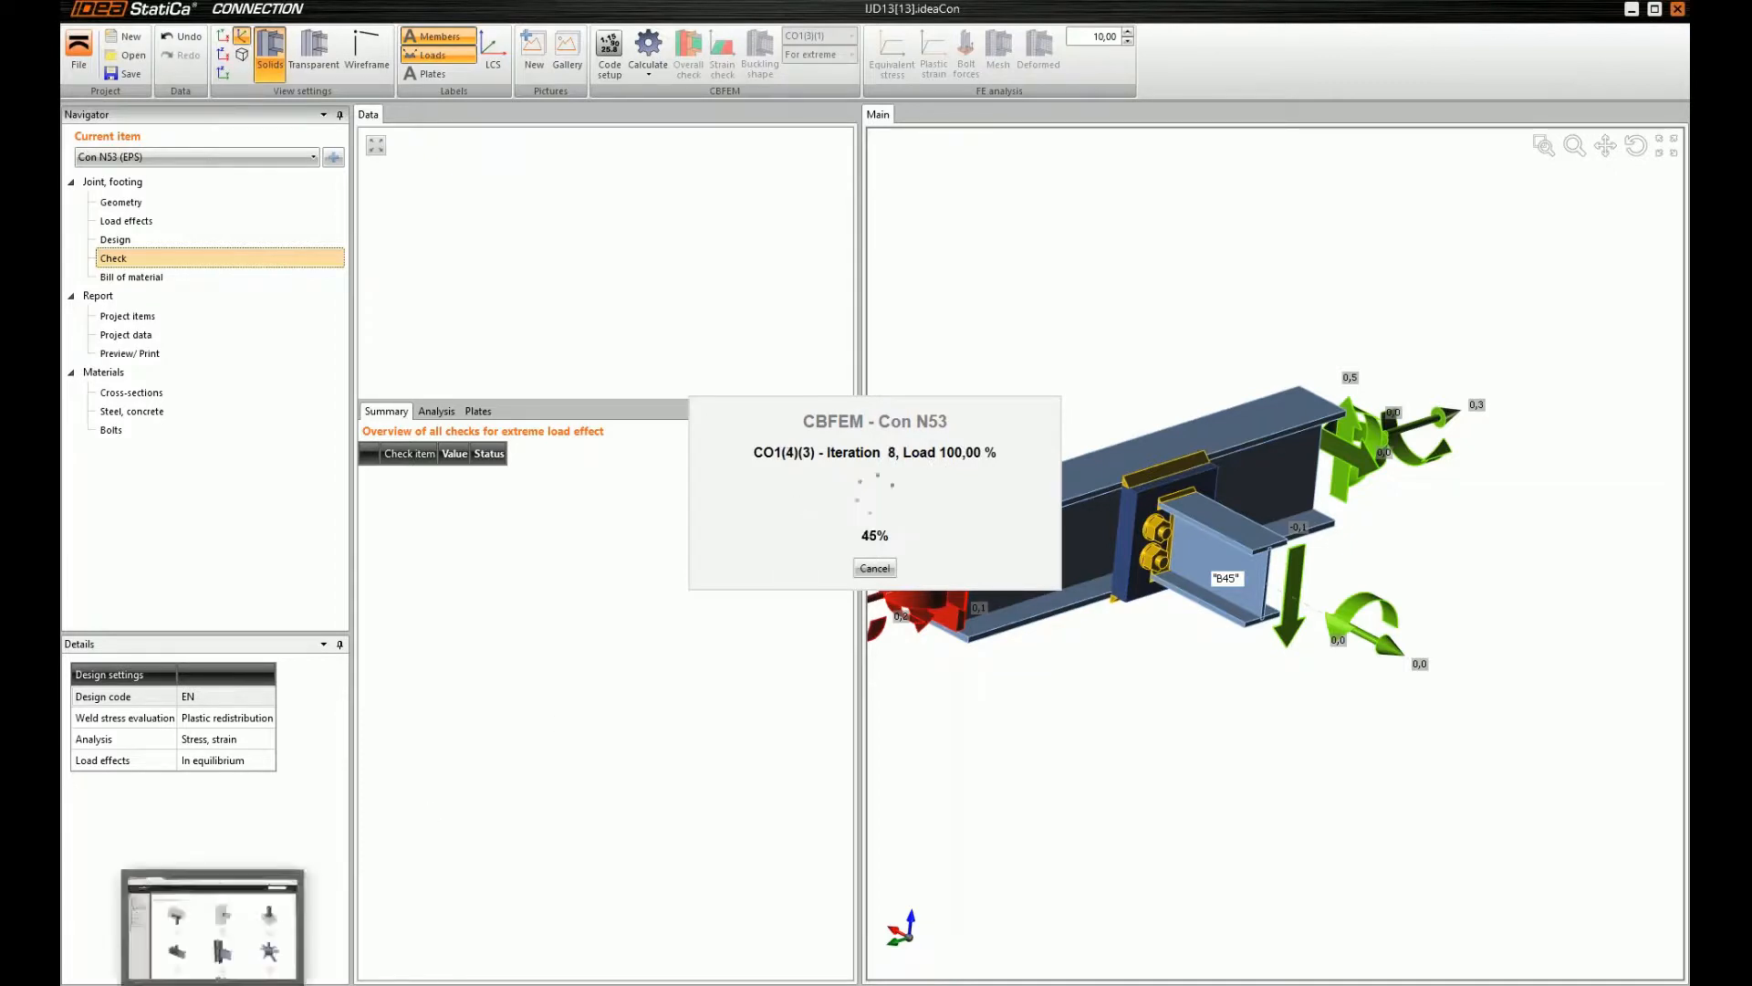
pyautogui.click(222, 940)
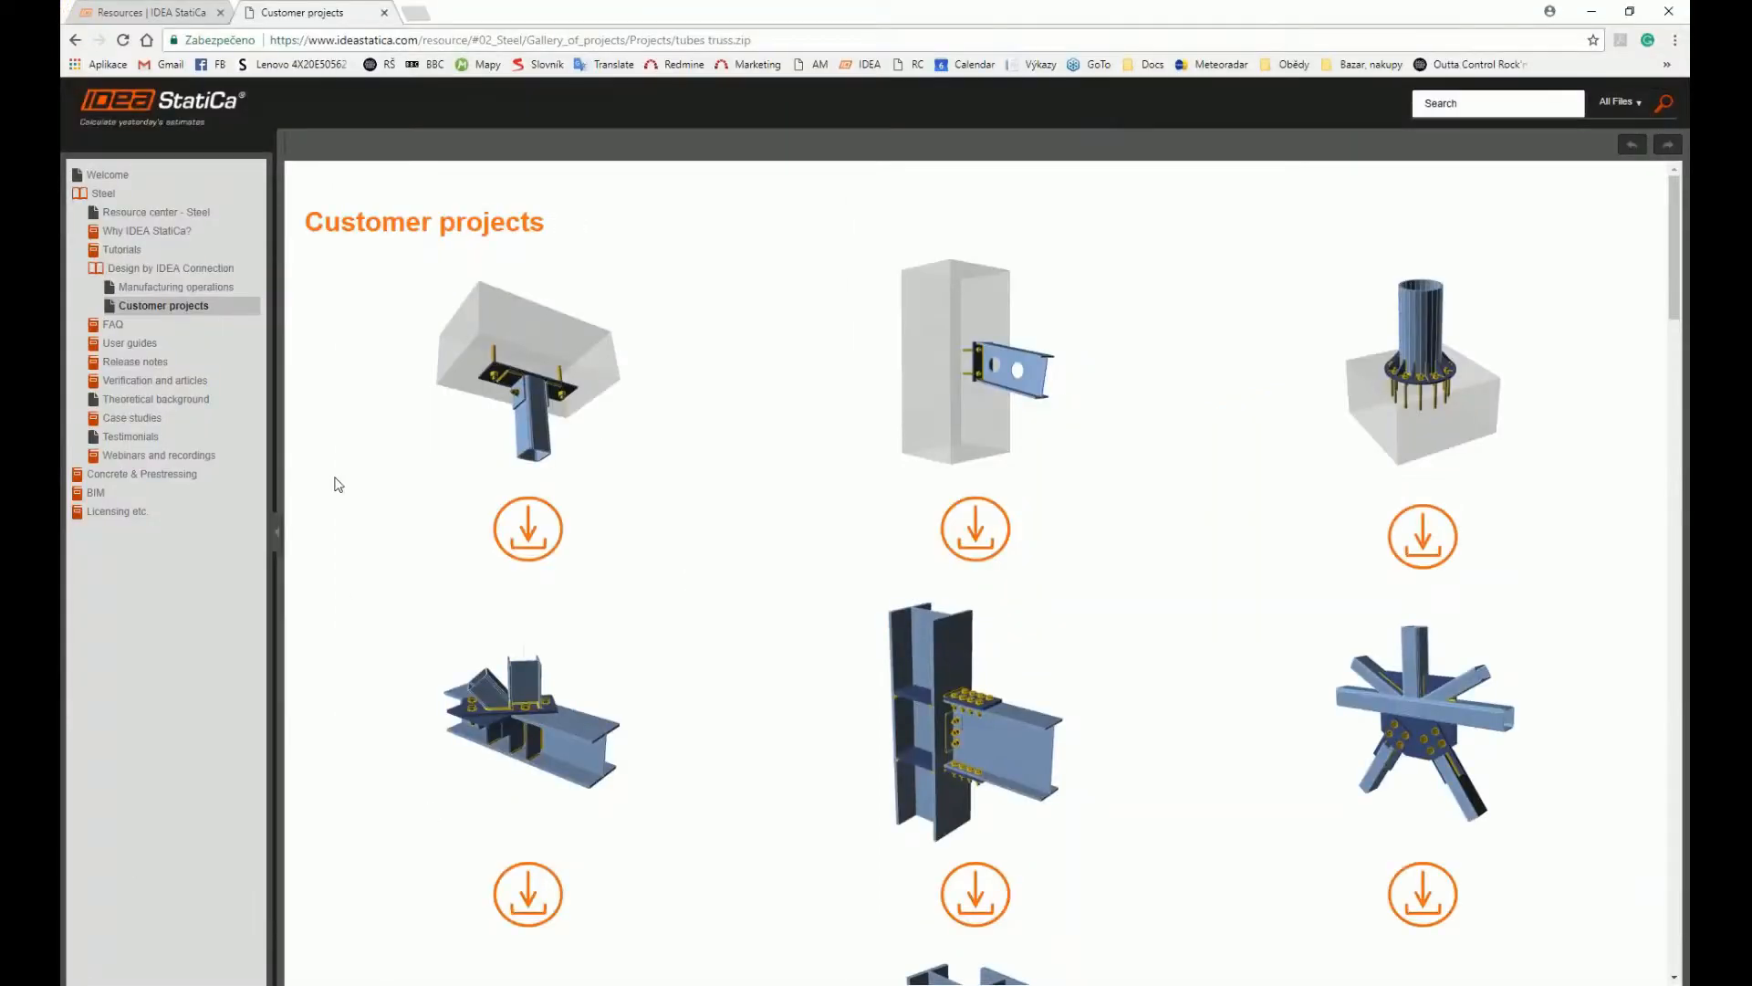
pyautogui.click(136, 269)
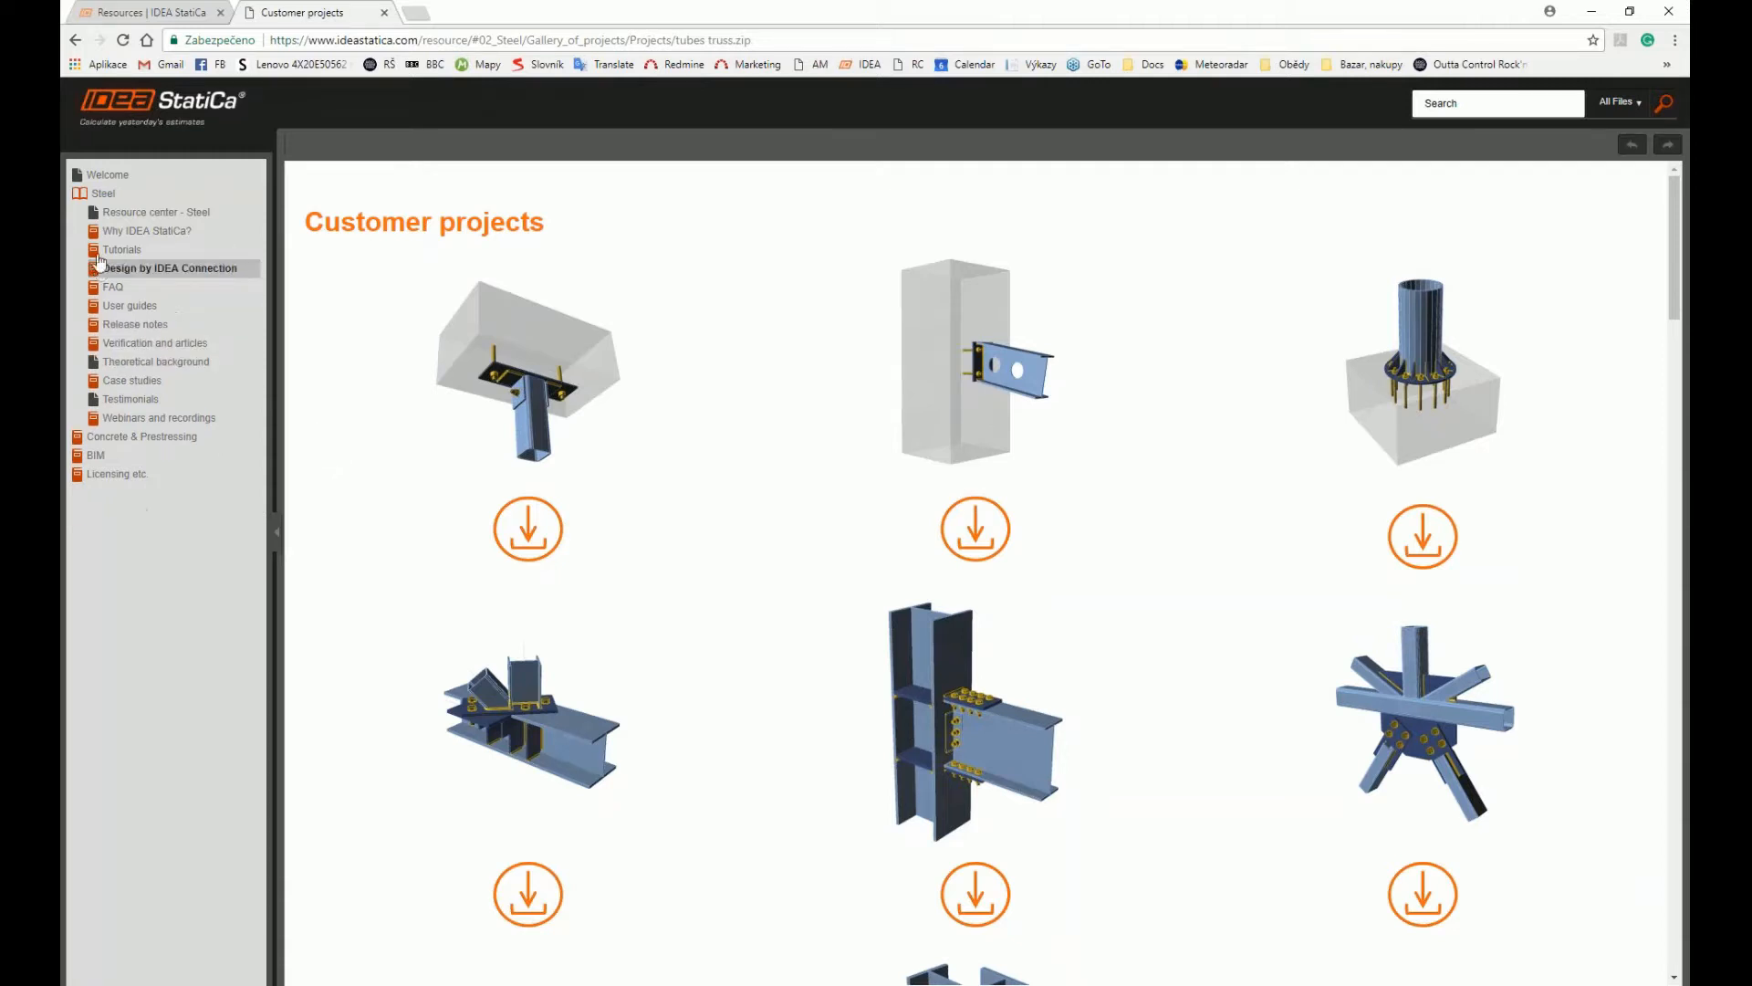
pyautogui.click(104, 249)
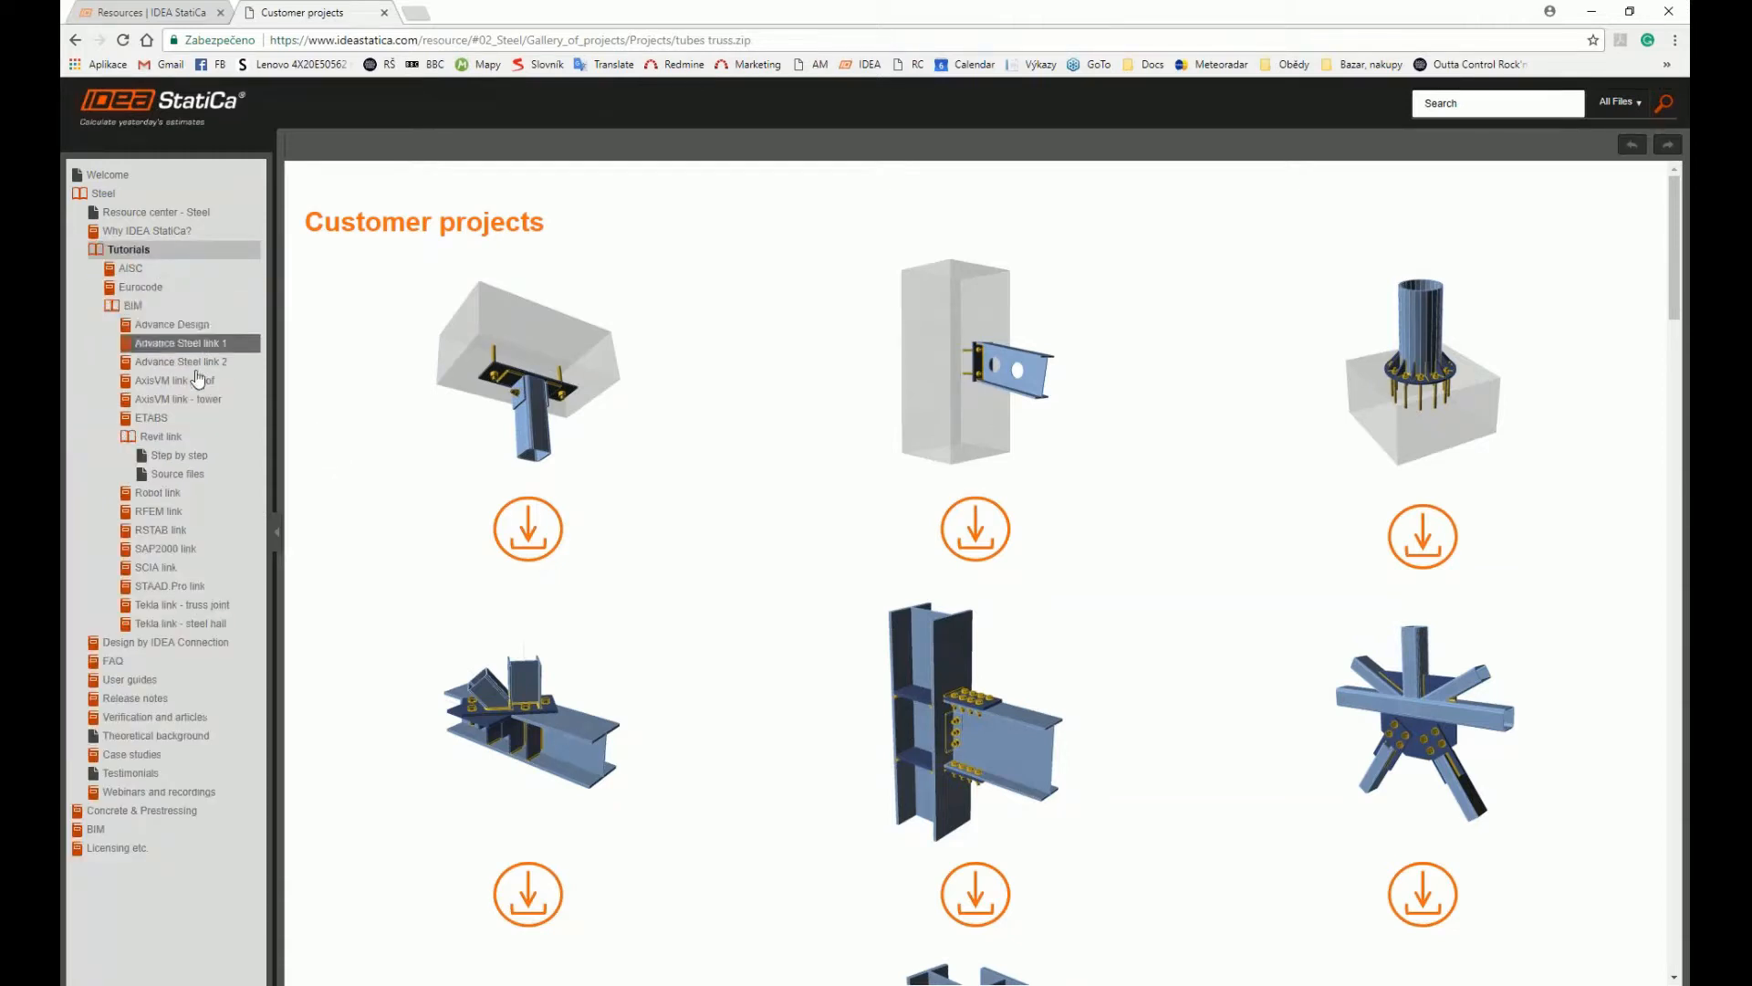
pyautogui.click(130, 440)
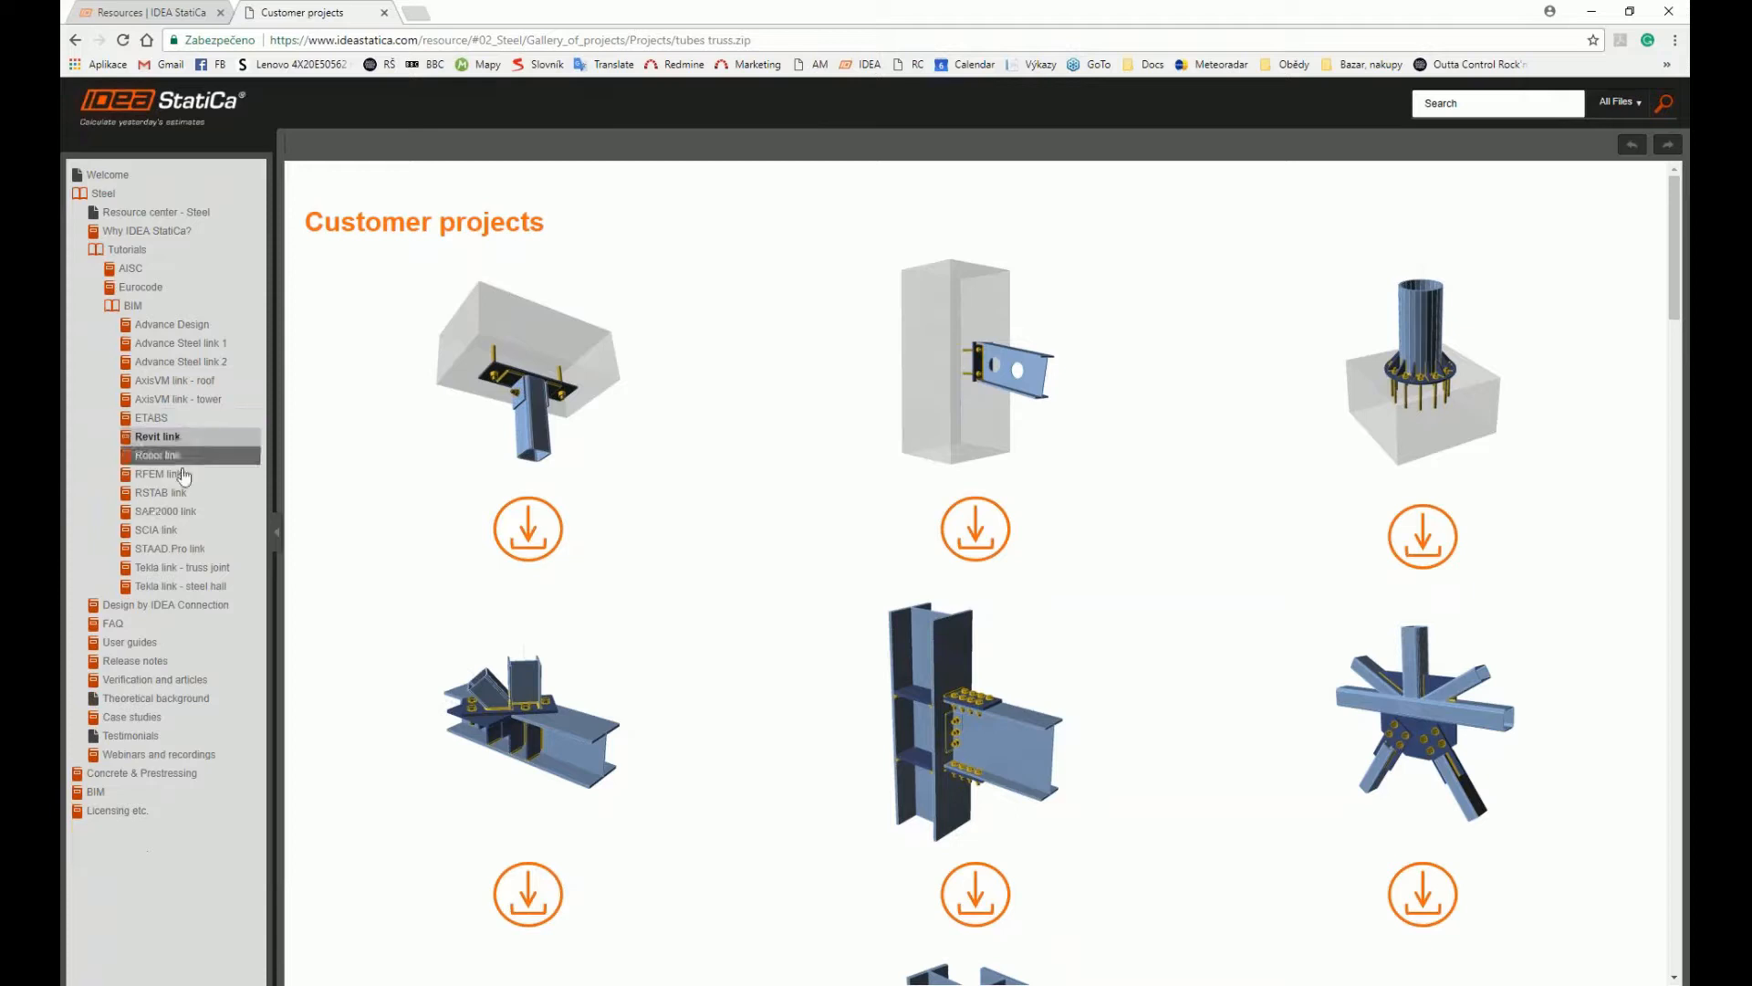
pyautogui.click(159, 530)
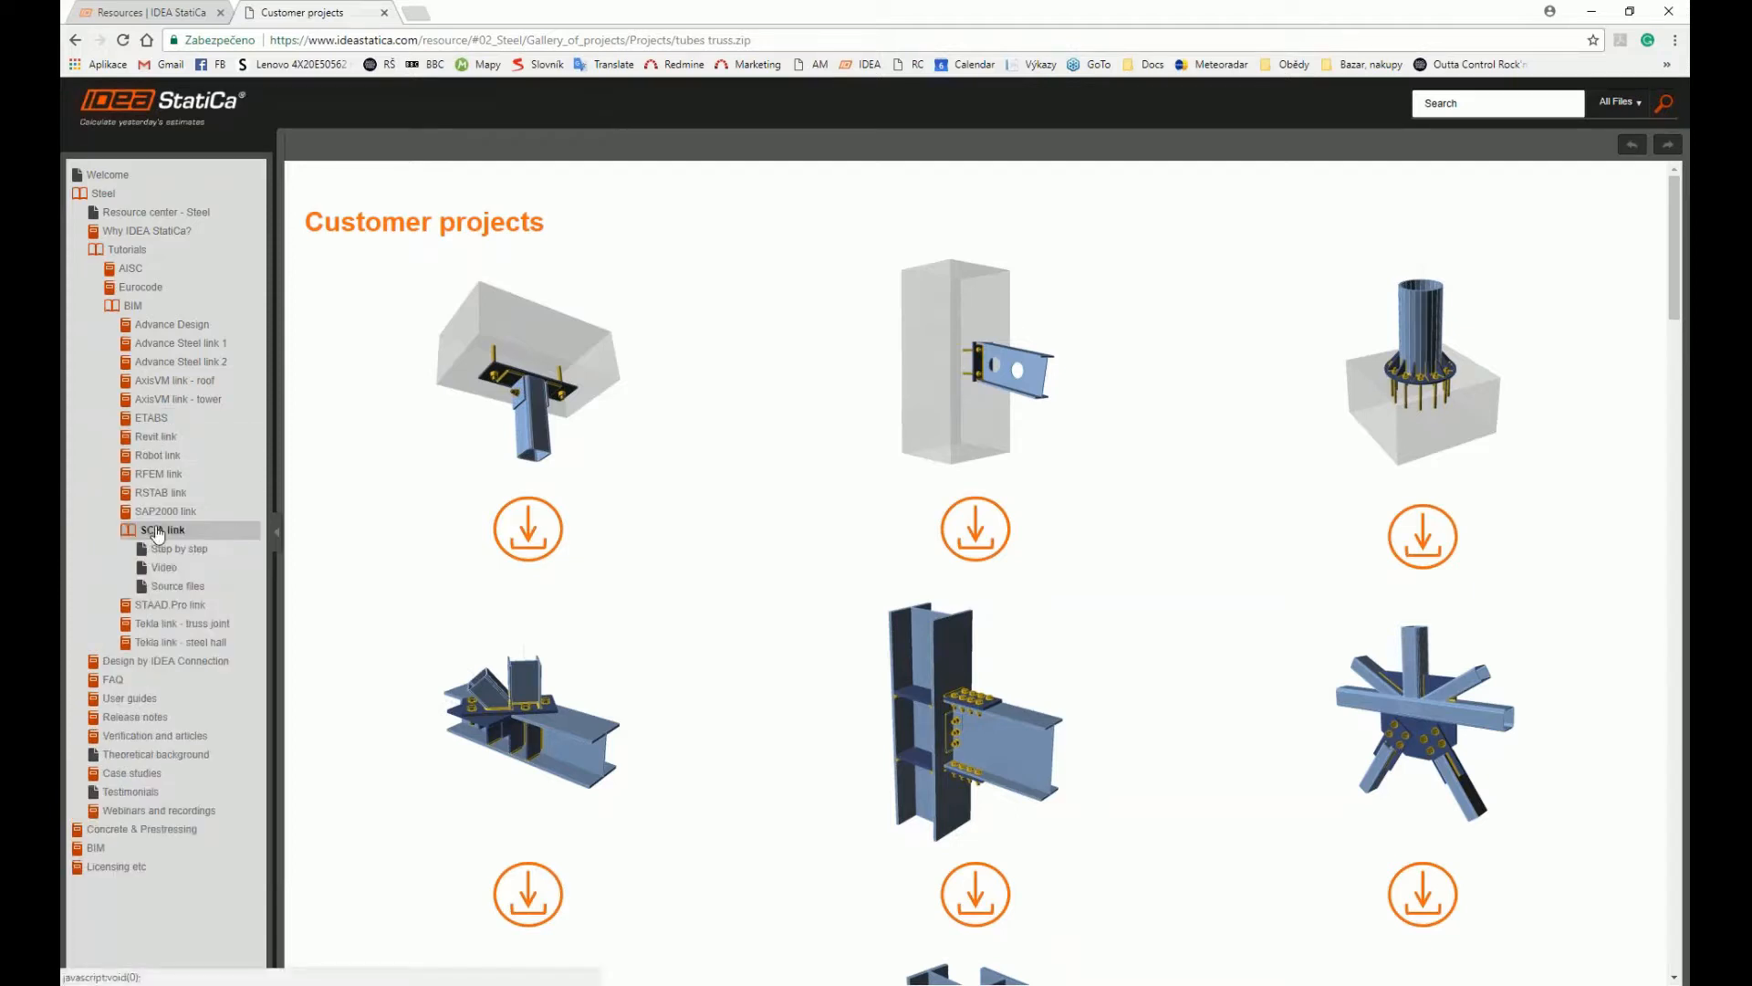
pyautogui.click(219, 549)
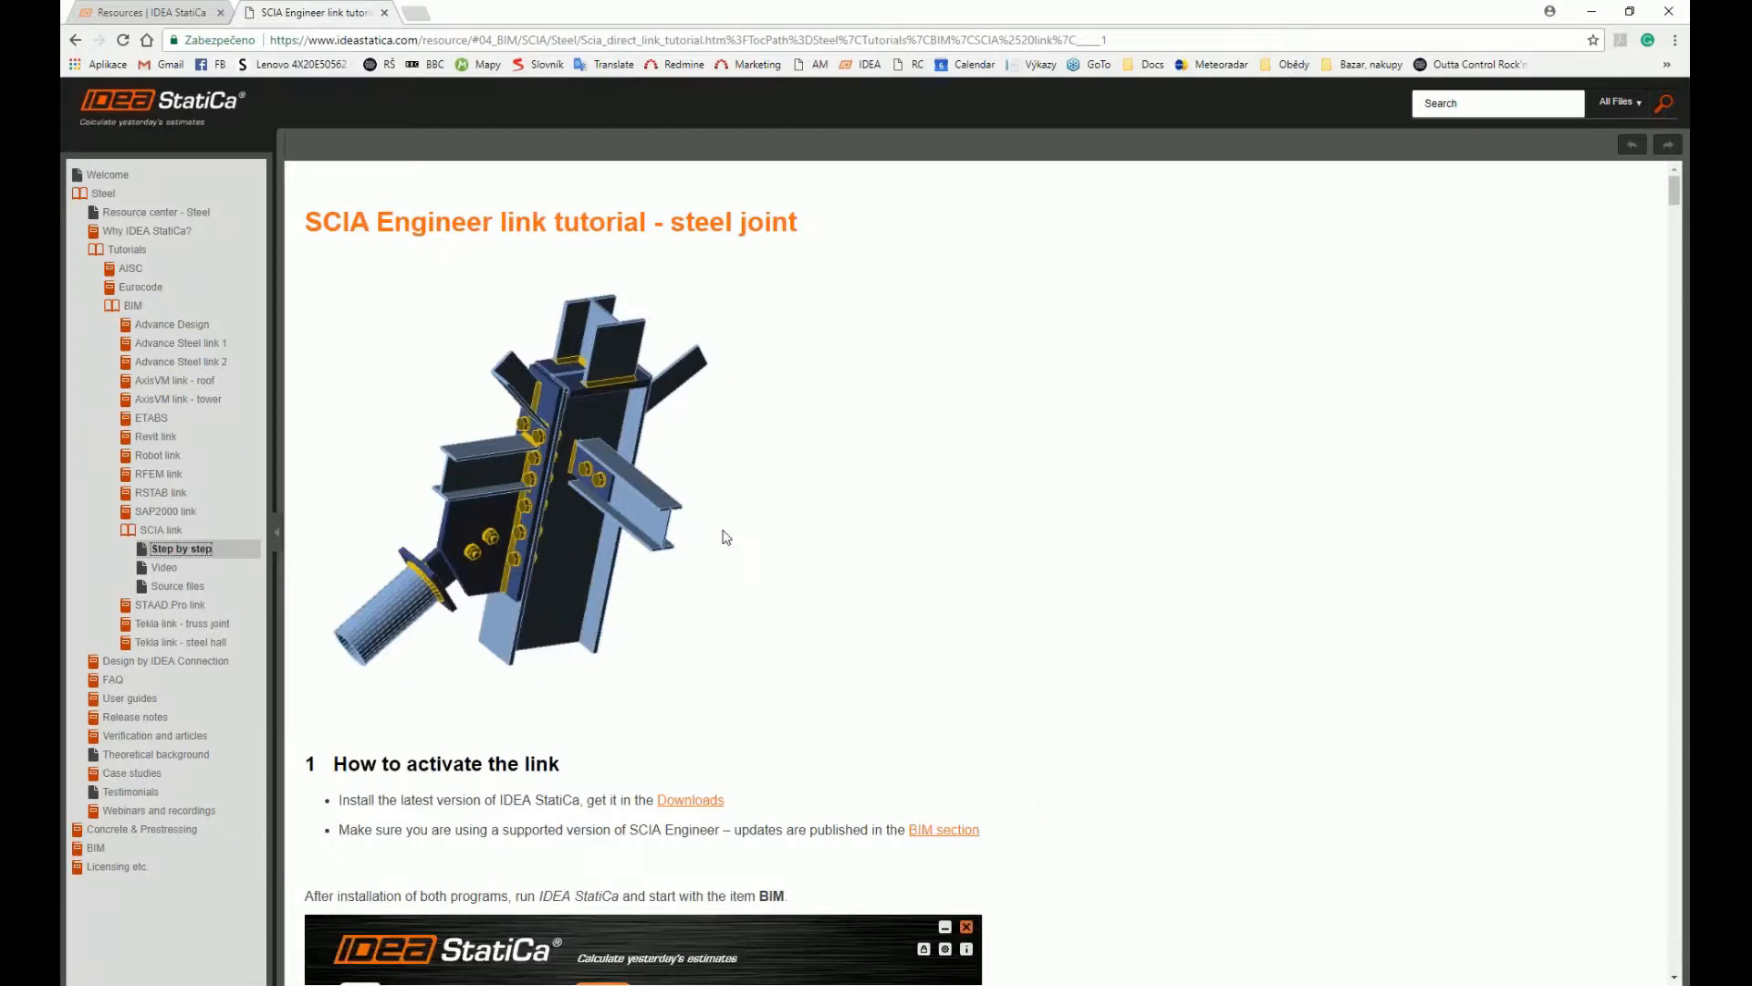
# Skim the SCIA link tutorial from link activation to the check results, and open its video and source files pages
pyautogui.scroll(-5, 561, 518)
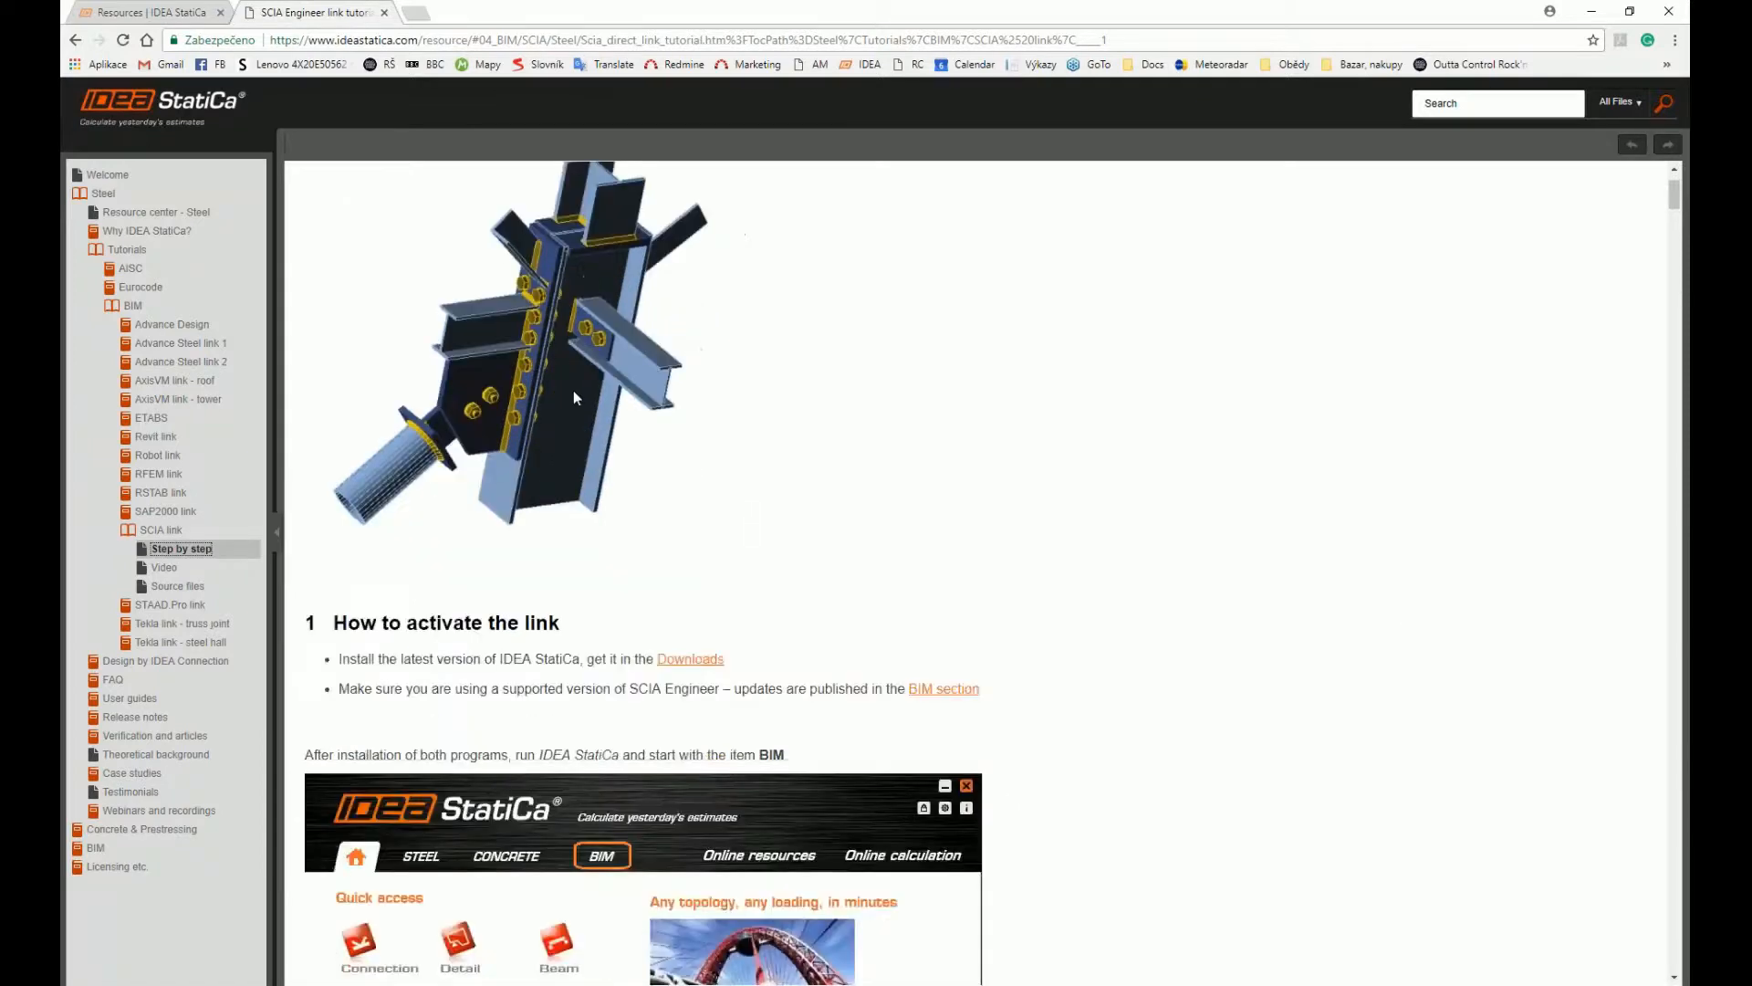
pyautogui.scroll(-20, 543, 364)
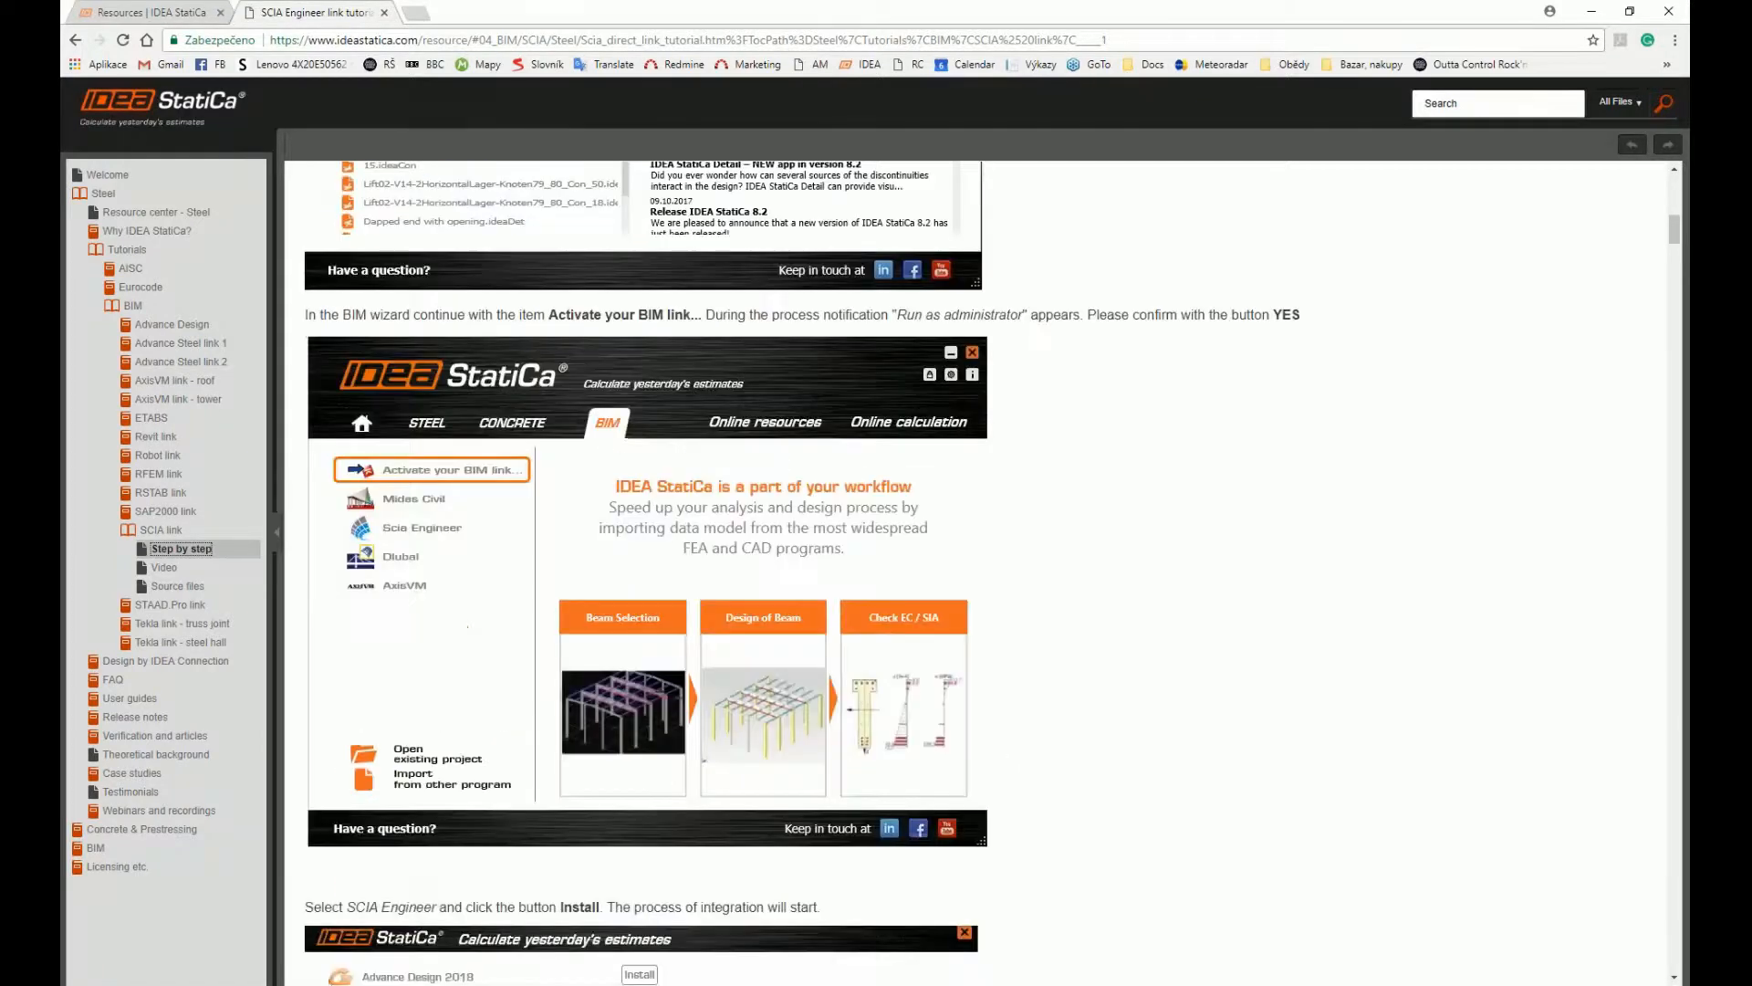
pyautogui.scroll(-4, 657, 367)
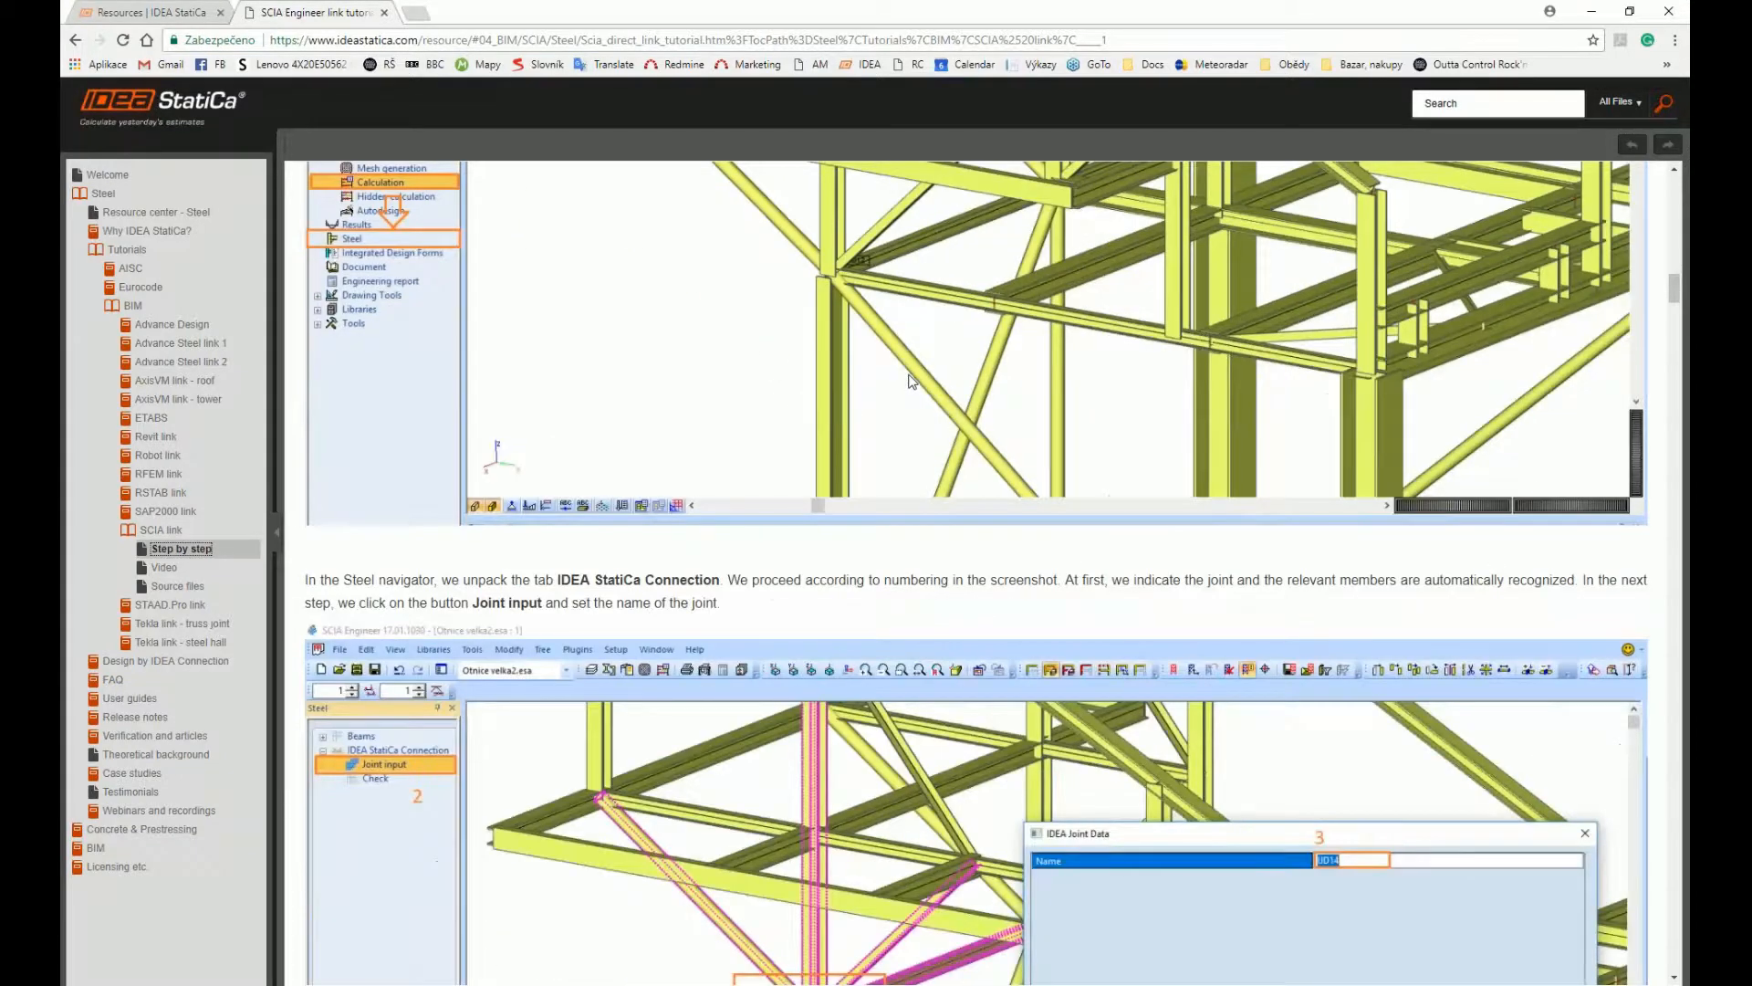
pyautogui.scroll(-5, 908, 381)
pyautogui.scroll(-10, 850, 497)
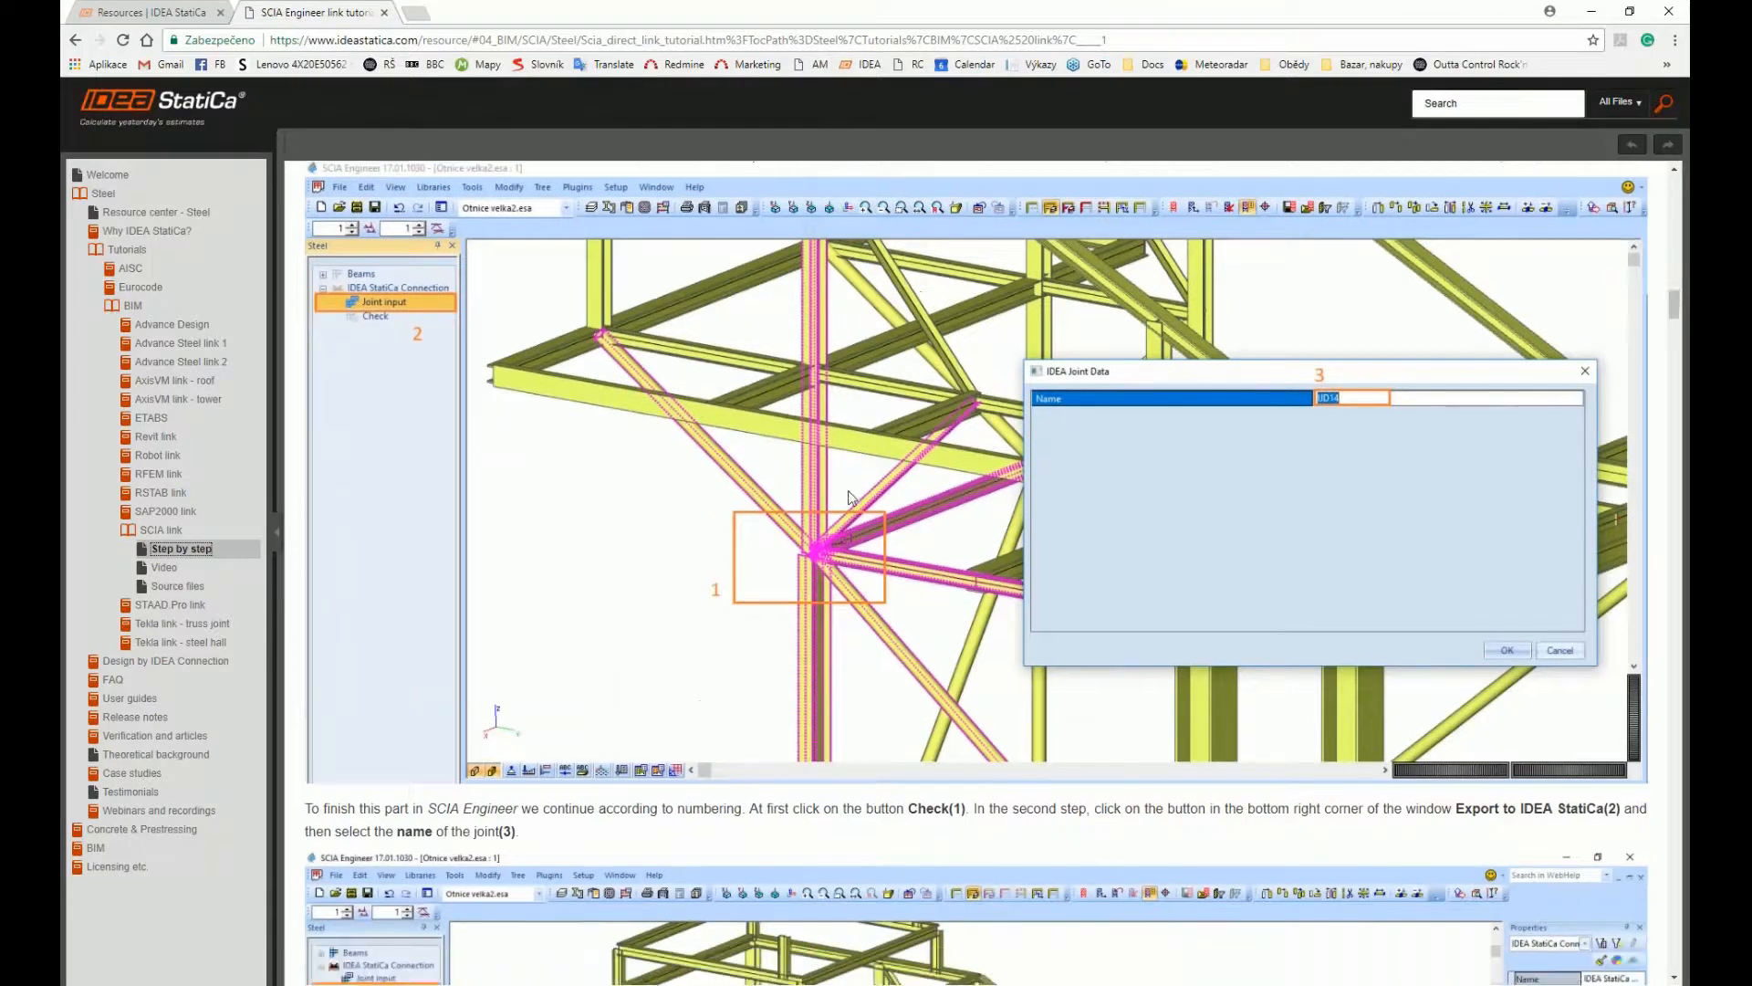
pyautogui.scroll(-20, 790, 475)
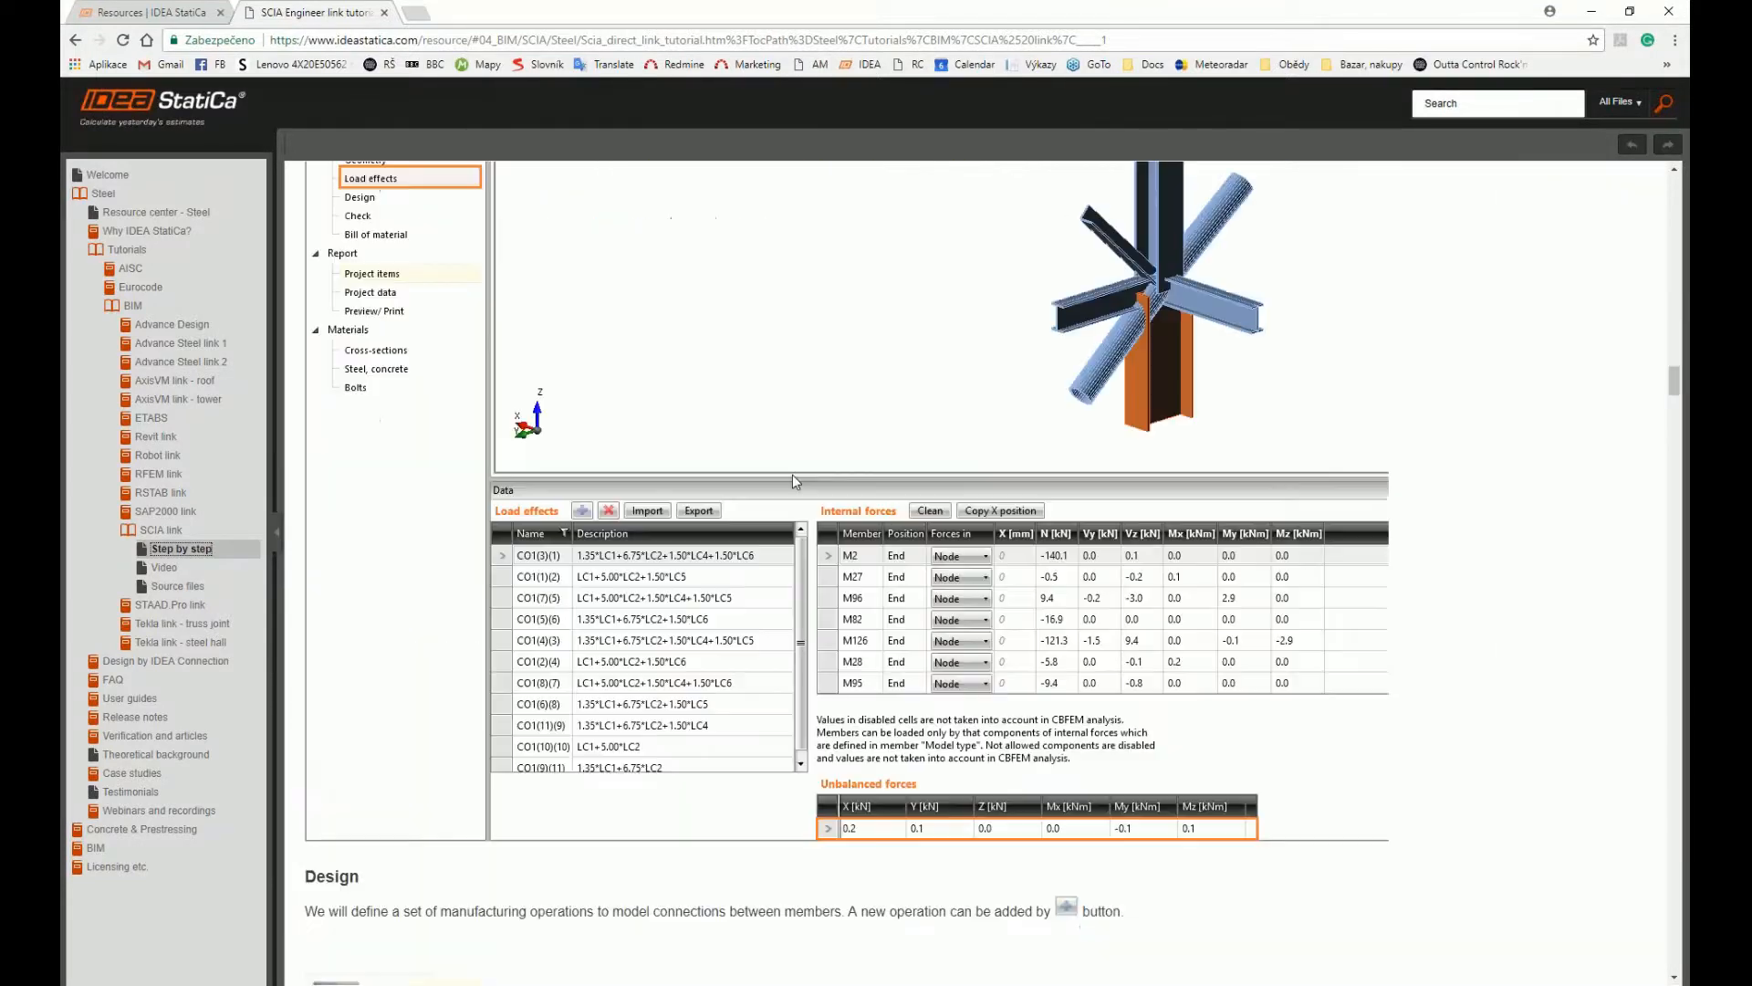
pyautogui.moveTo(1667, 493); pyautogui.dragTo(1674, 773)
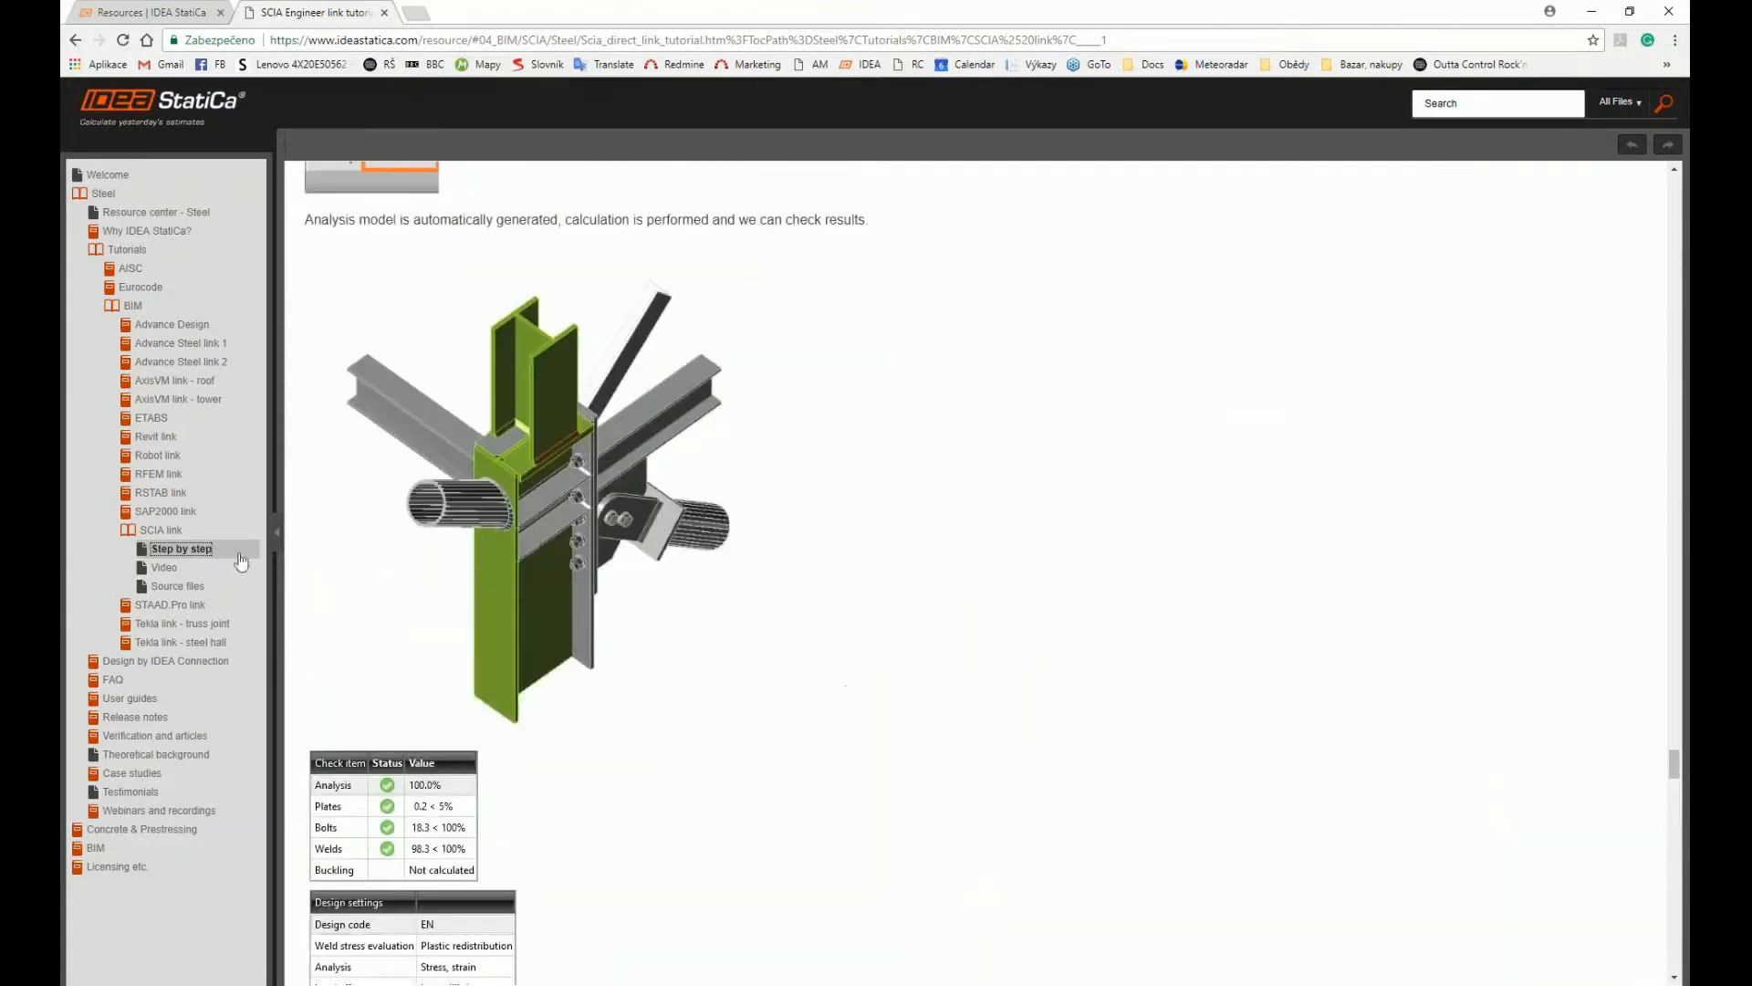
pyautogui.click(165, 567)
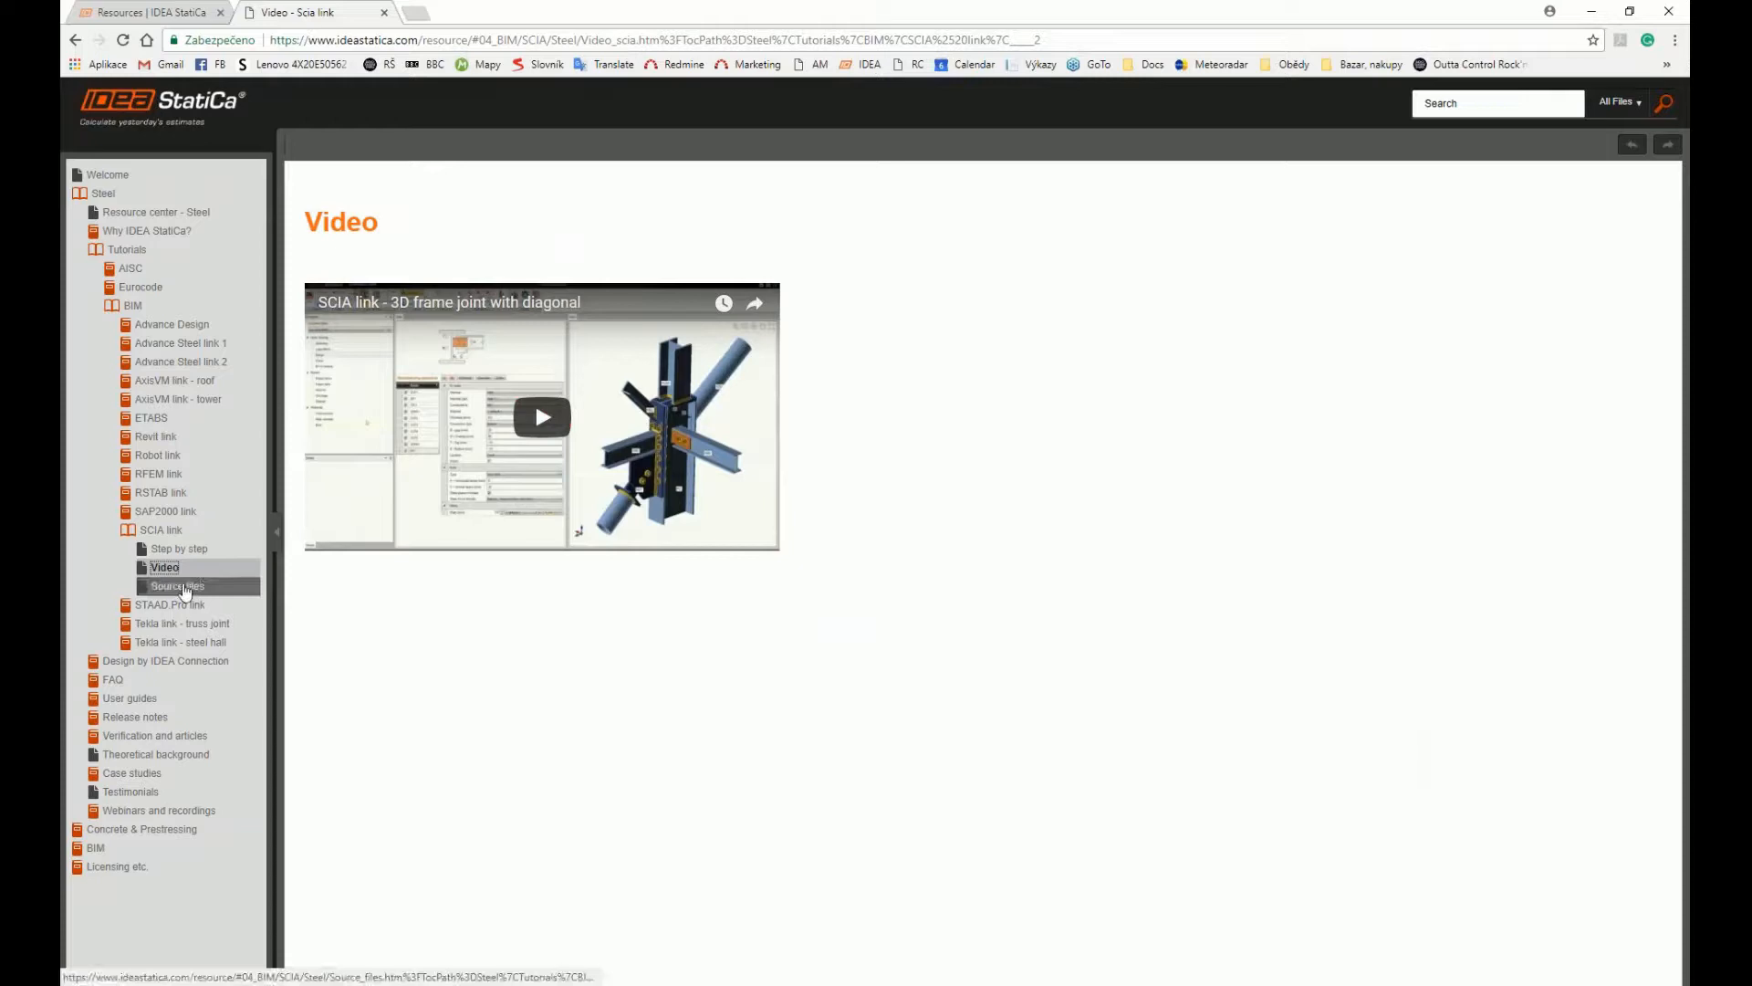
pyautogui.click(186, 589)
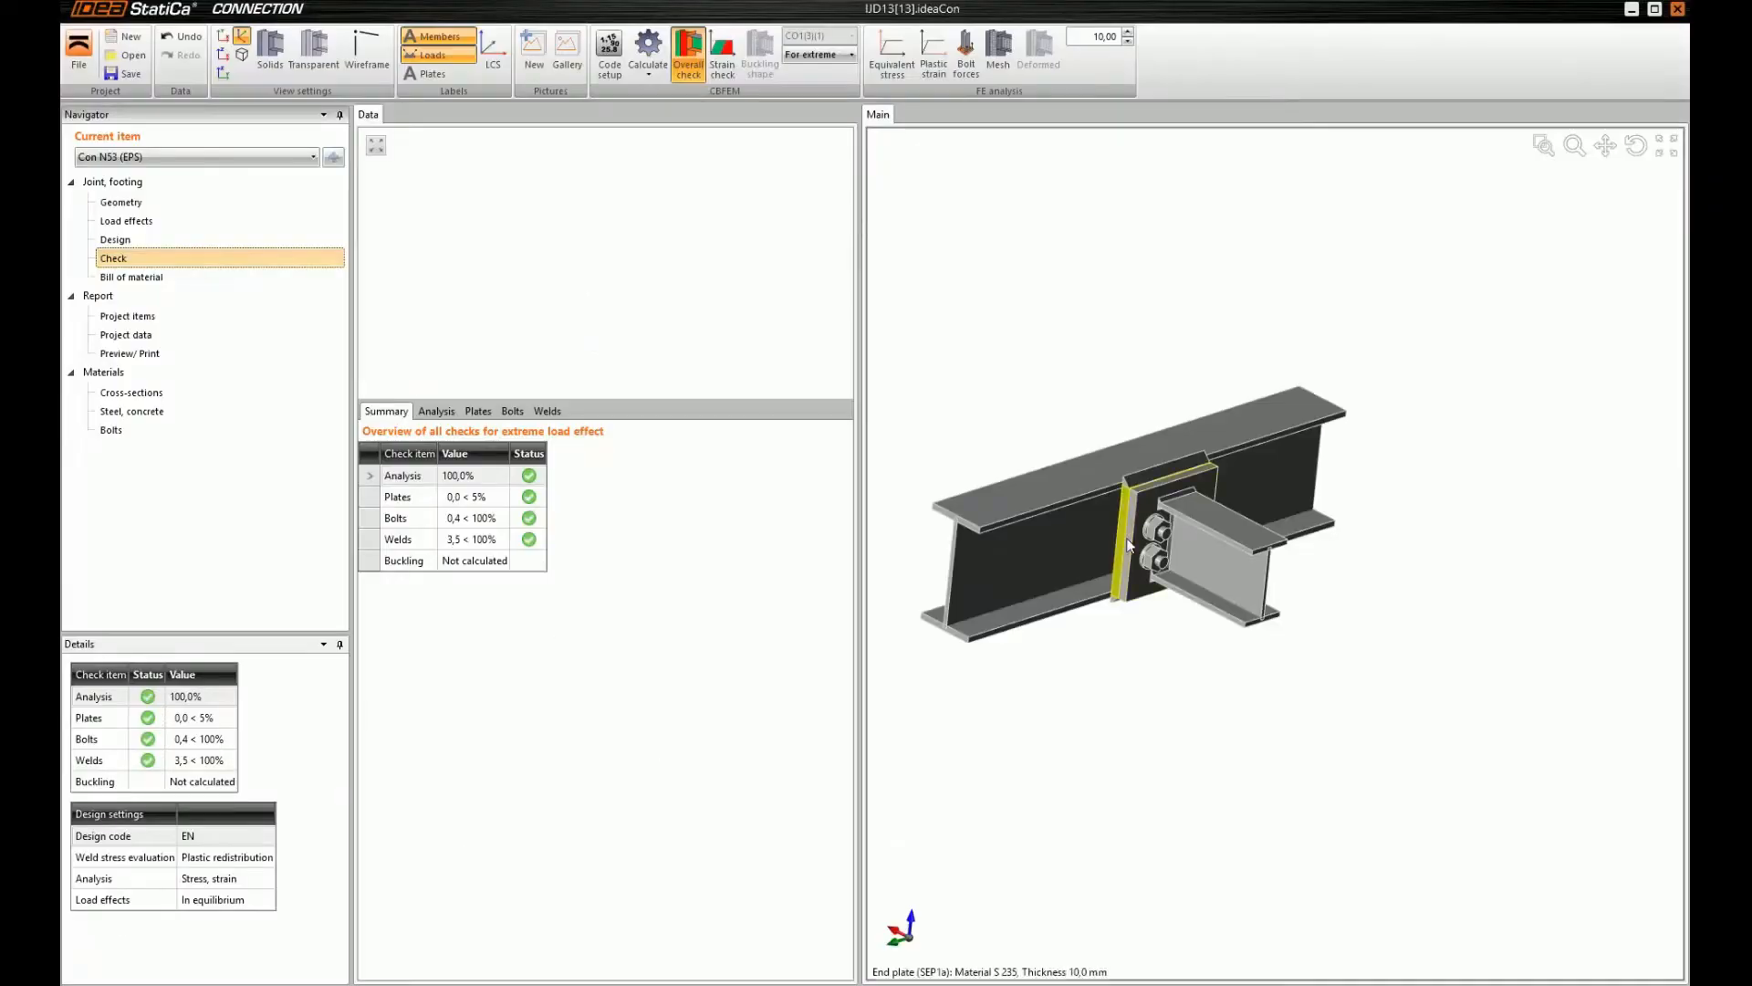
# Examine the calculated joint in 3D, displaying its equivalent stress together with the finite element mesh
pyautogui.scroll(-1, 1151, 347)
pyautogui.moveTo(1147, 387); pyautogui.dragTo(1091, 363, button='middle')
pyautogui.scroll(3, 1099, 415)
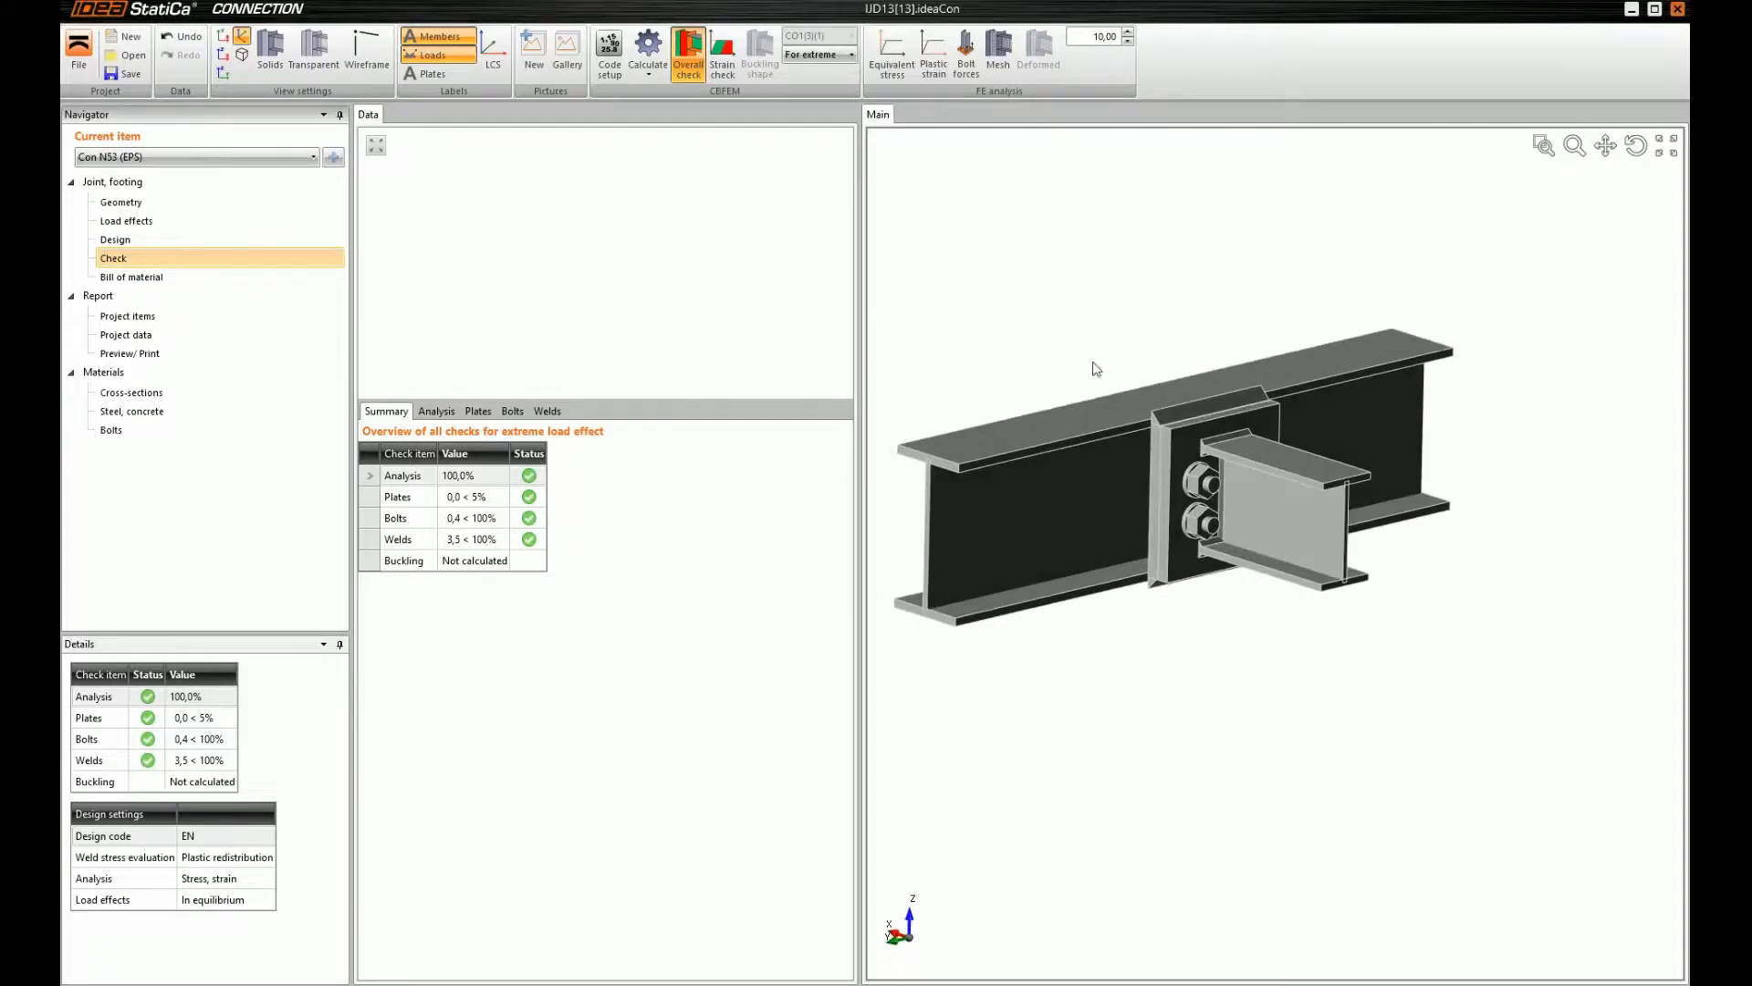
pyautogui.click(895, 56)
pyautogui.moveTo(1095, 410)
pyautogui.mouseDown(button='middle')
pyautogui.moveTo(1083, 395)
pyautogui.moveTo(1121, 428)
pyautogui.mouseUp(button='middle')
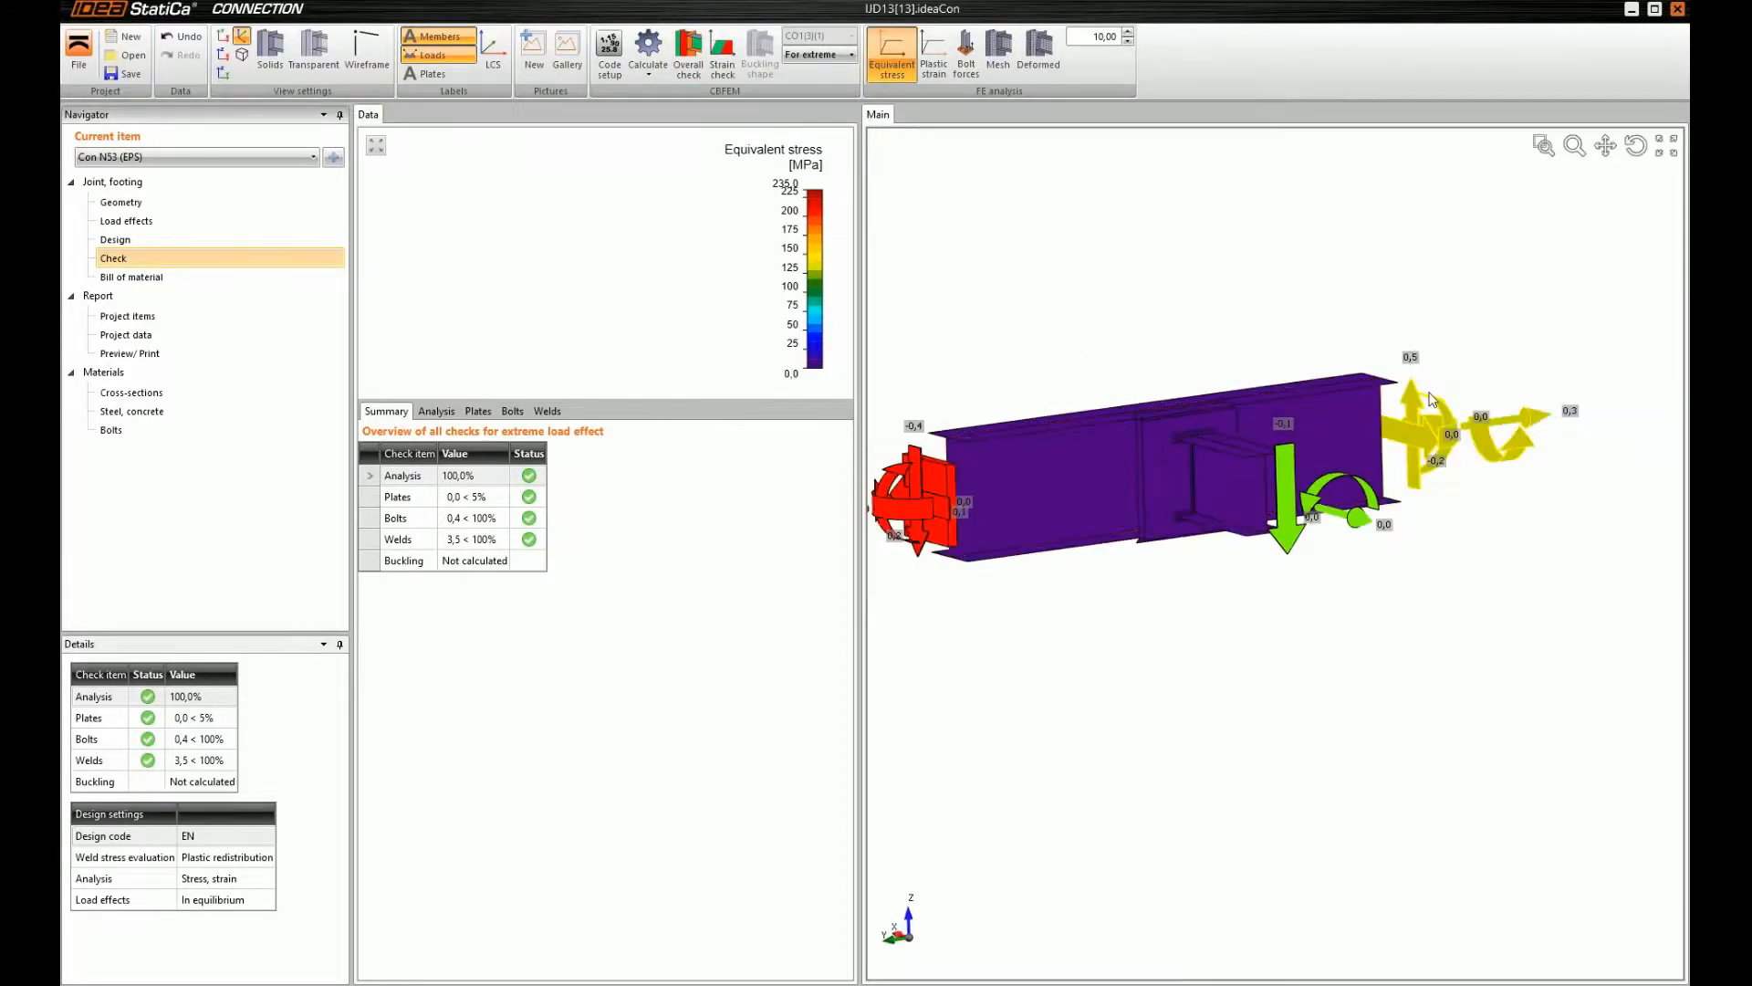
pyautogui.scroll(2, 1429, 426)
pyautogui.moveTo(1439, 447)
pyautogui.keyDown('ctrl'); pyautogui.mouseDown(button='middle')
pyautogui.moveTo(1357, 462)
pyautogui.moveTo(1428, 448)
pyautogui.mouseUp(button='middle'); pyautogui.keyUp('ctrl')
pyautogui.scroll(-3, 1292, 485)
pyautogui.keyDown('ctrl'); pyautogui.moveTo(1274, 489); pyautogui.dragTo(1275, 565, button='middle'); pyautogui.keyUp('ctrl')
pyautogui.moveTo(1113, 558); pyautogui.dragTo(1231, 546, button='middle')
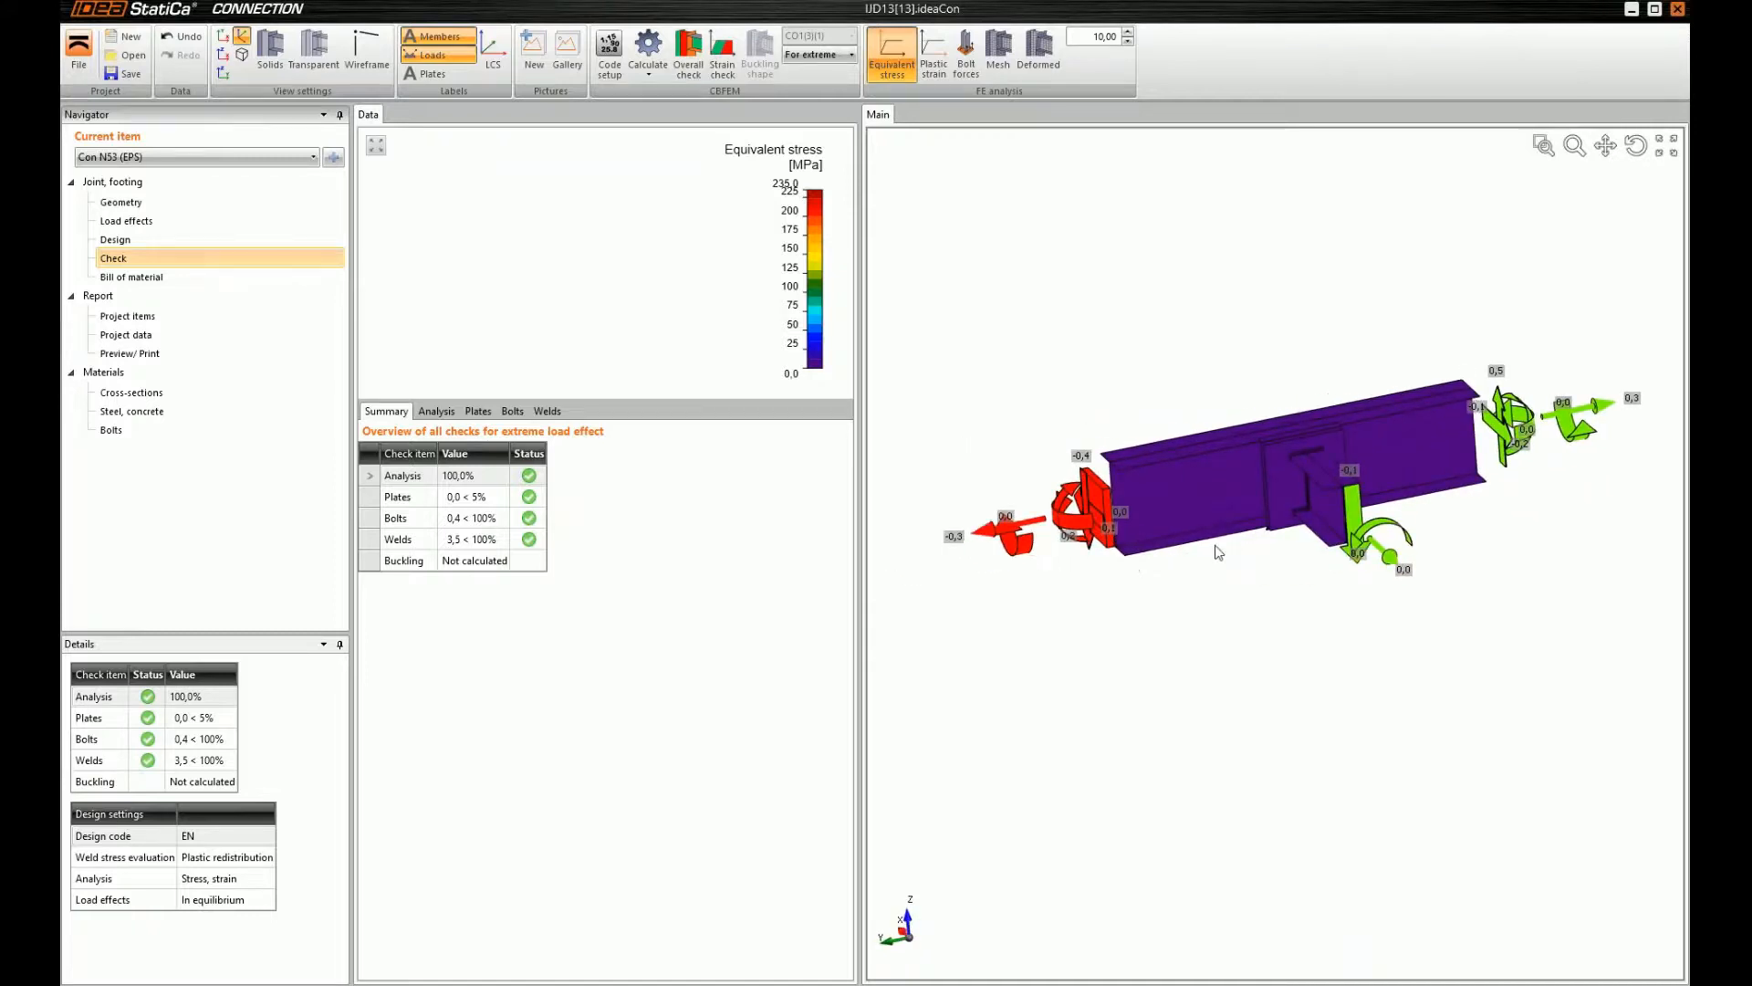
pyautogui.click(1000, 53)
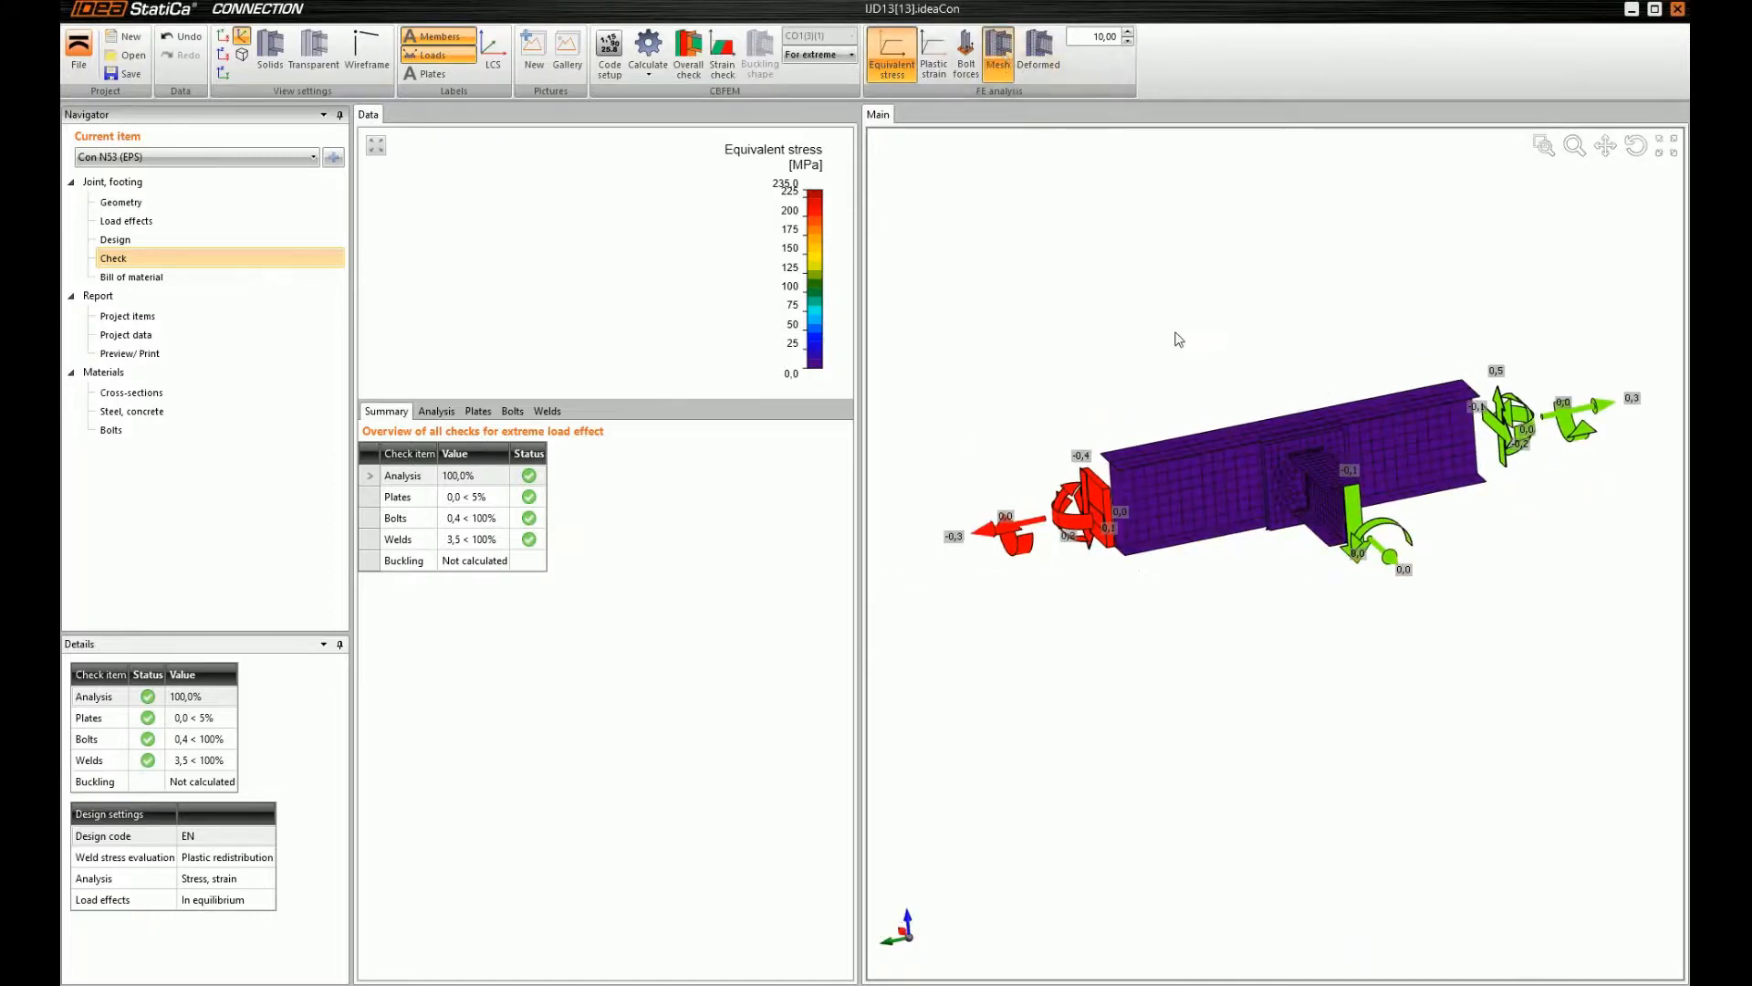
pyautogui.moveTo(1177, 546); pyautogui.dragTo(1194, 550, button='right')
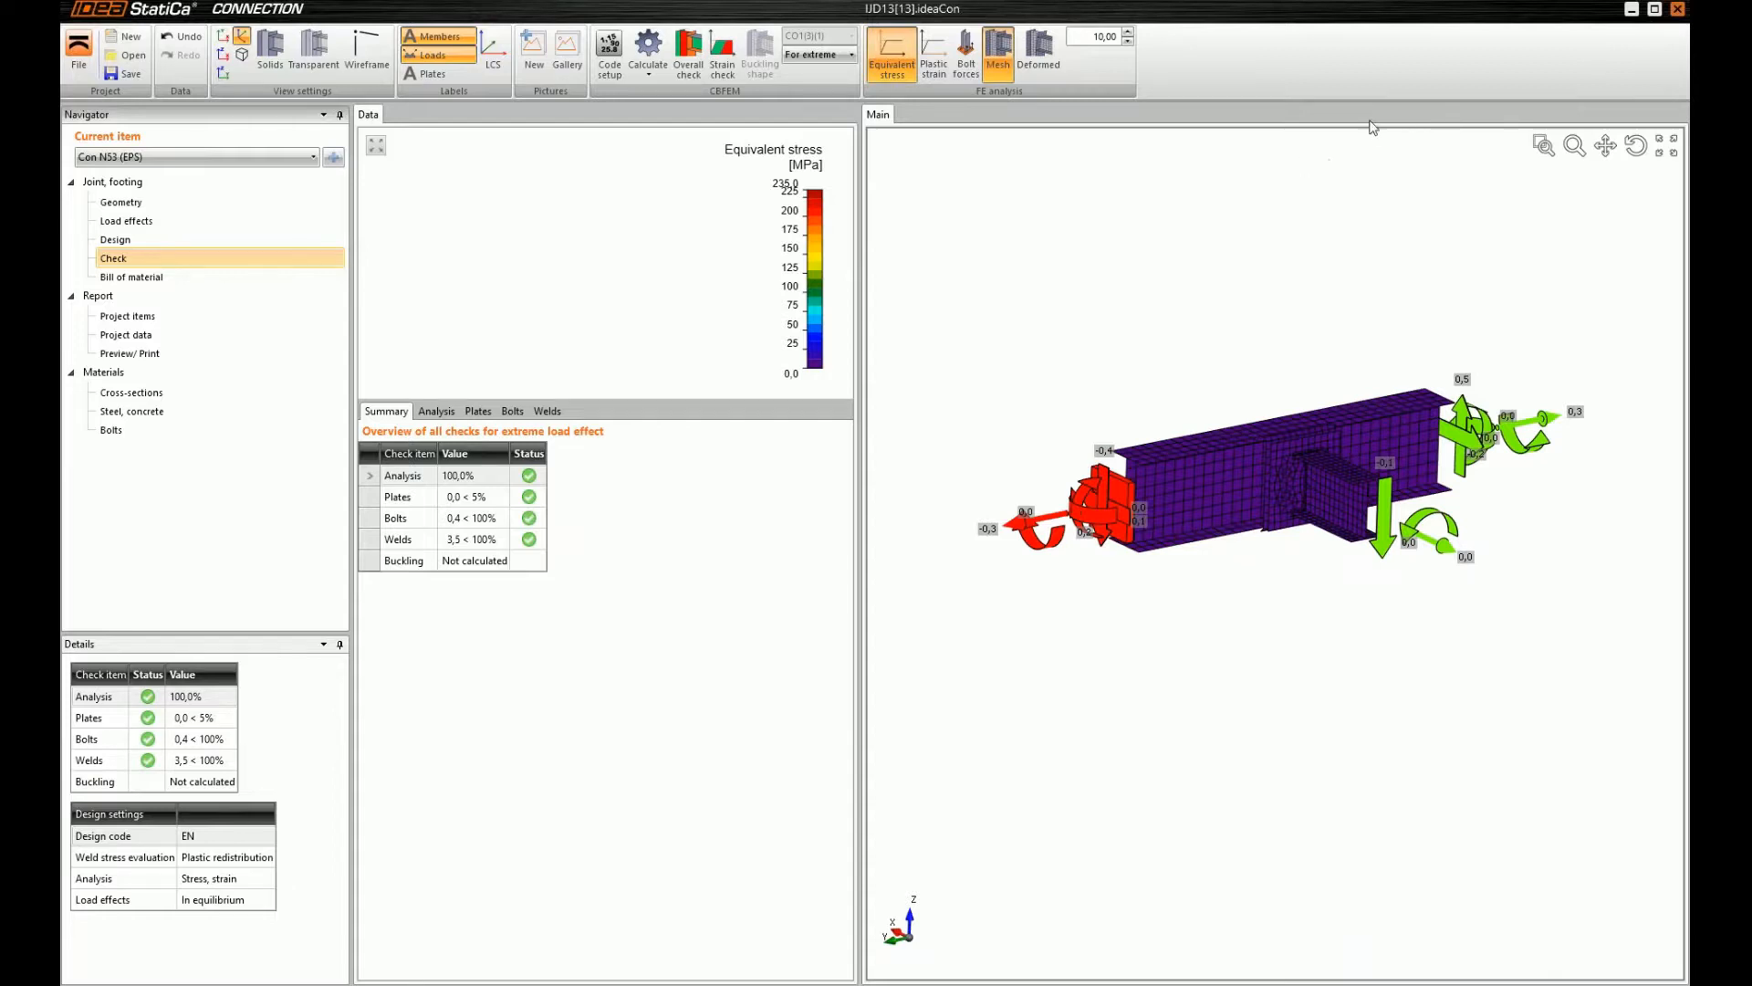
# Save the connection project and return to SCIA Engineer to view the exported joint within the tower structure
pyautogui.click(125, 77)
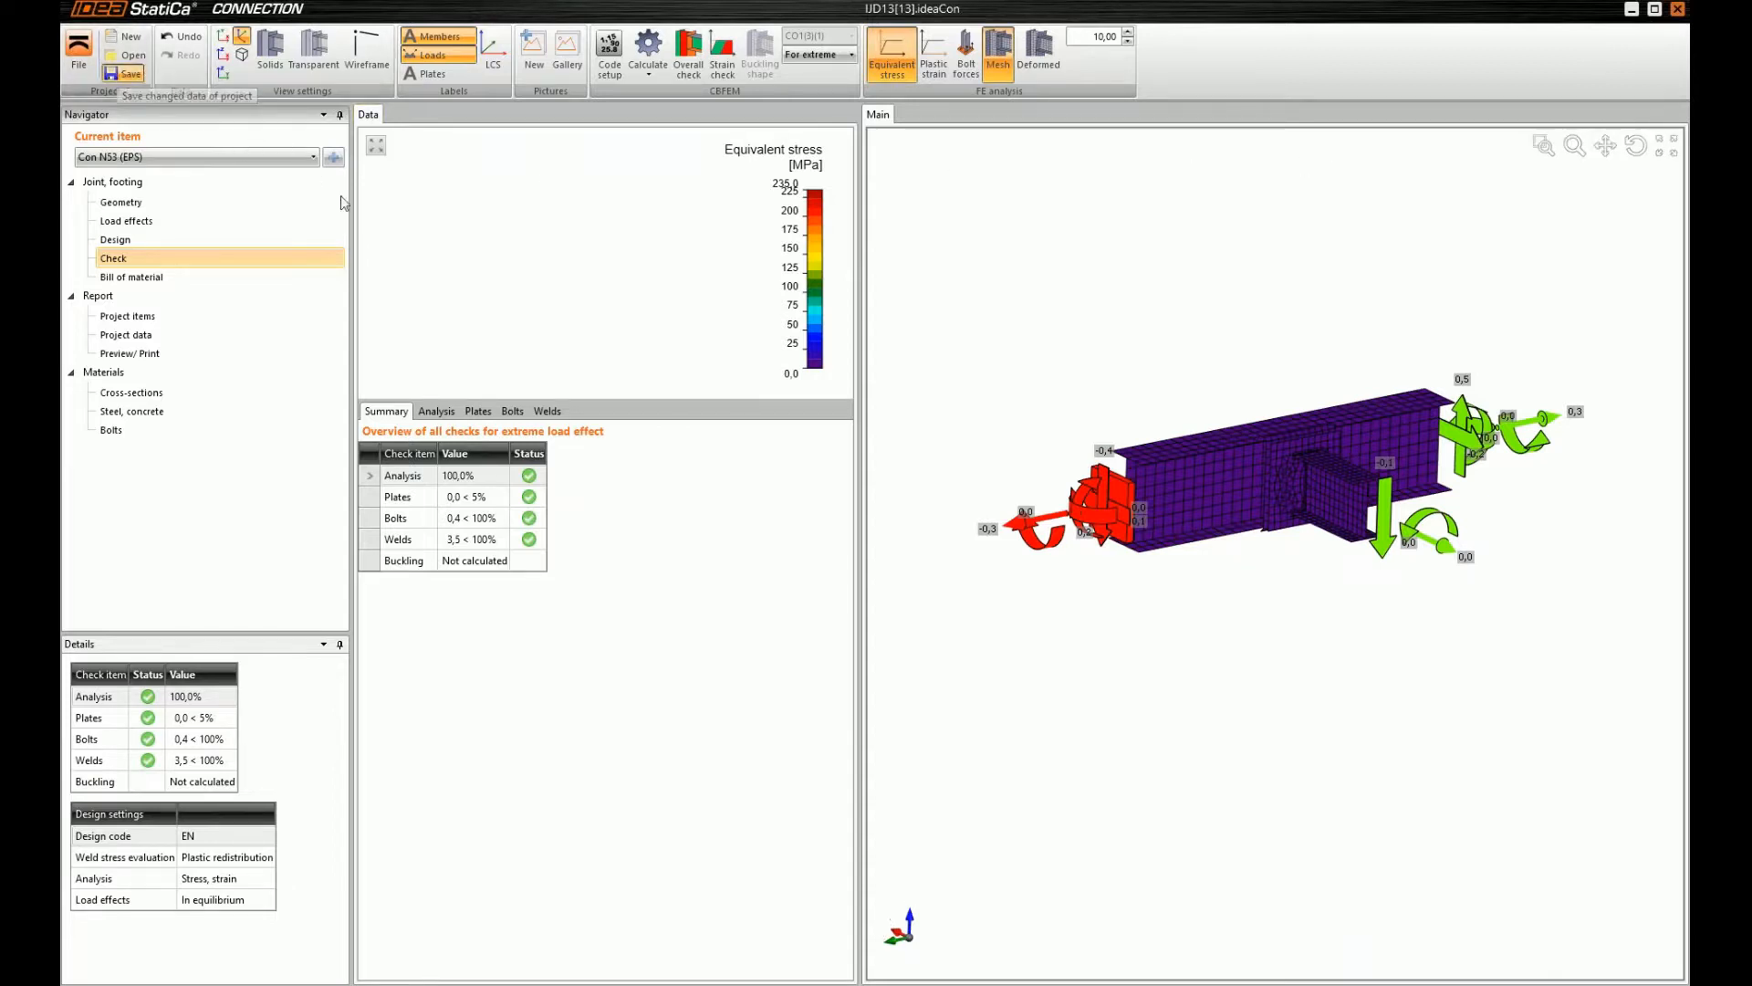
pyautogui.click(106, 79)
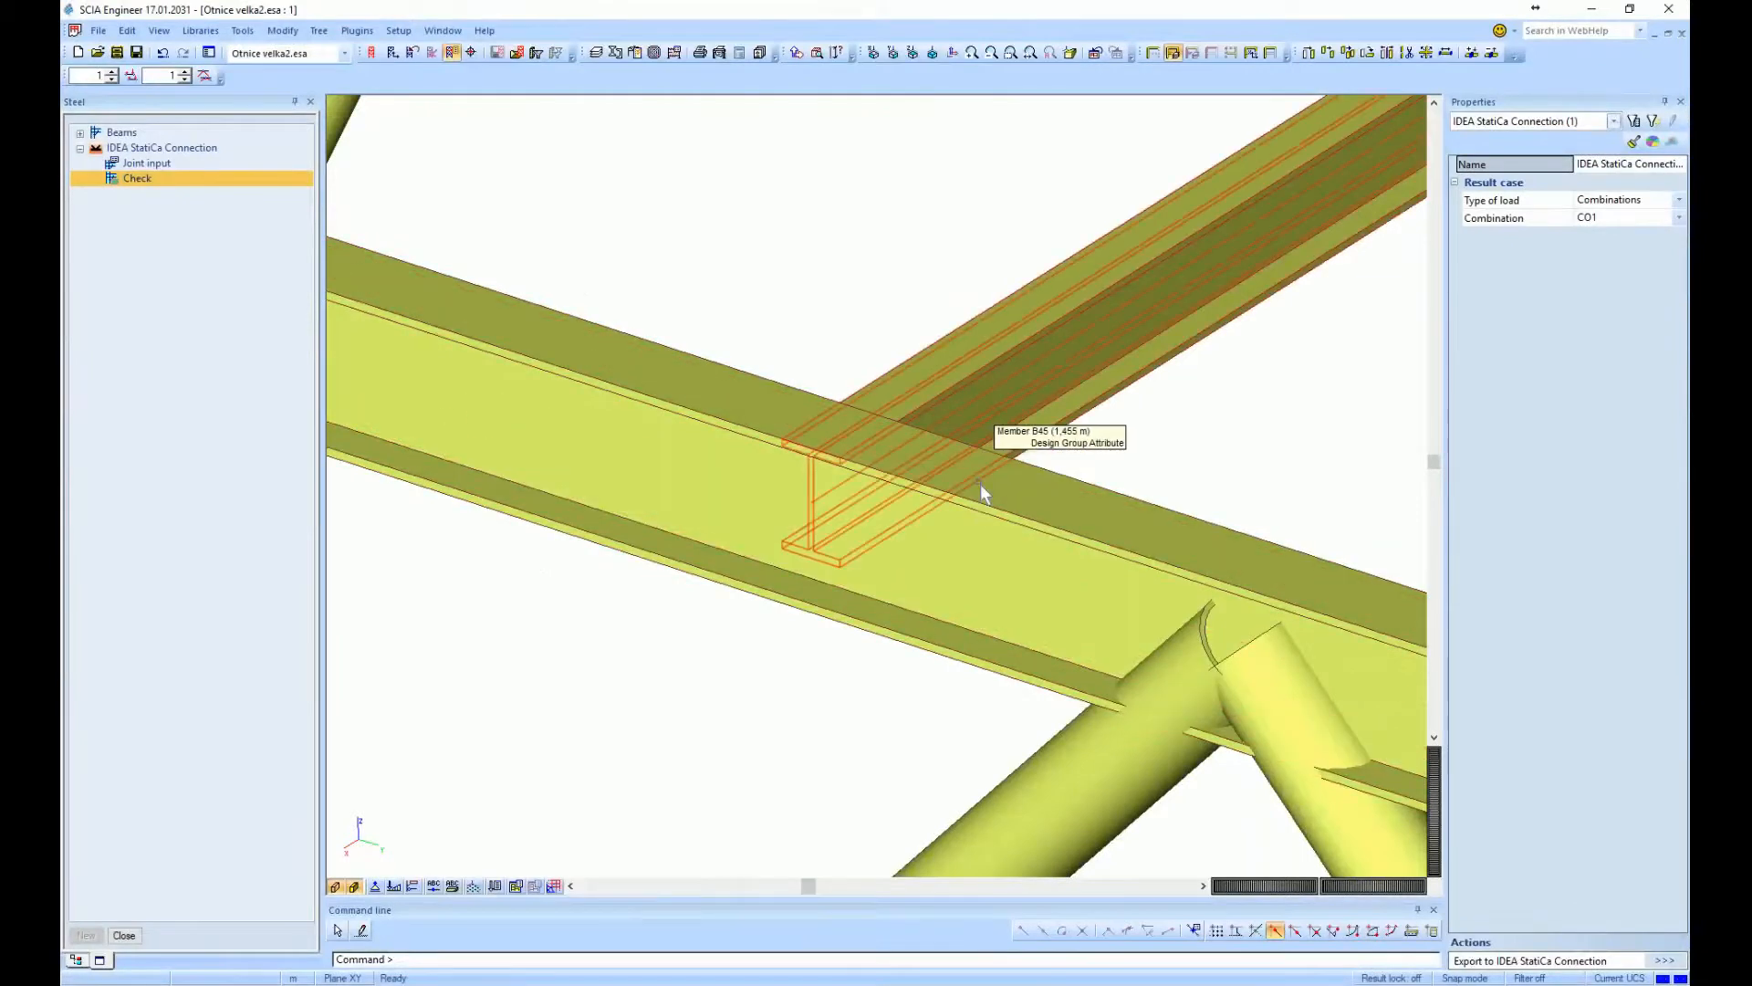
pyautogui.scroll(-2, 986, 474)
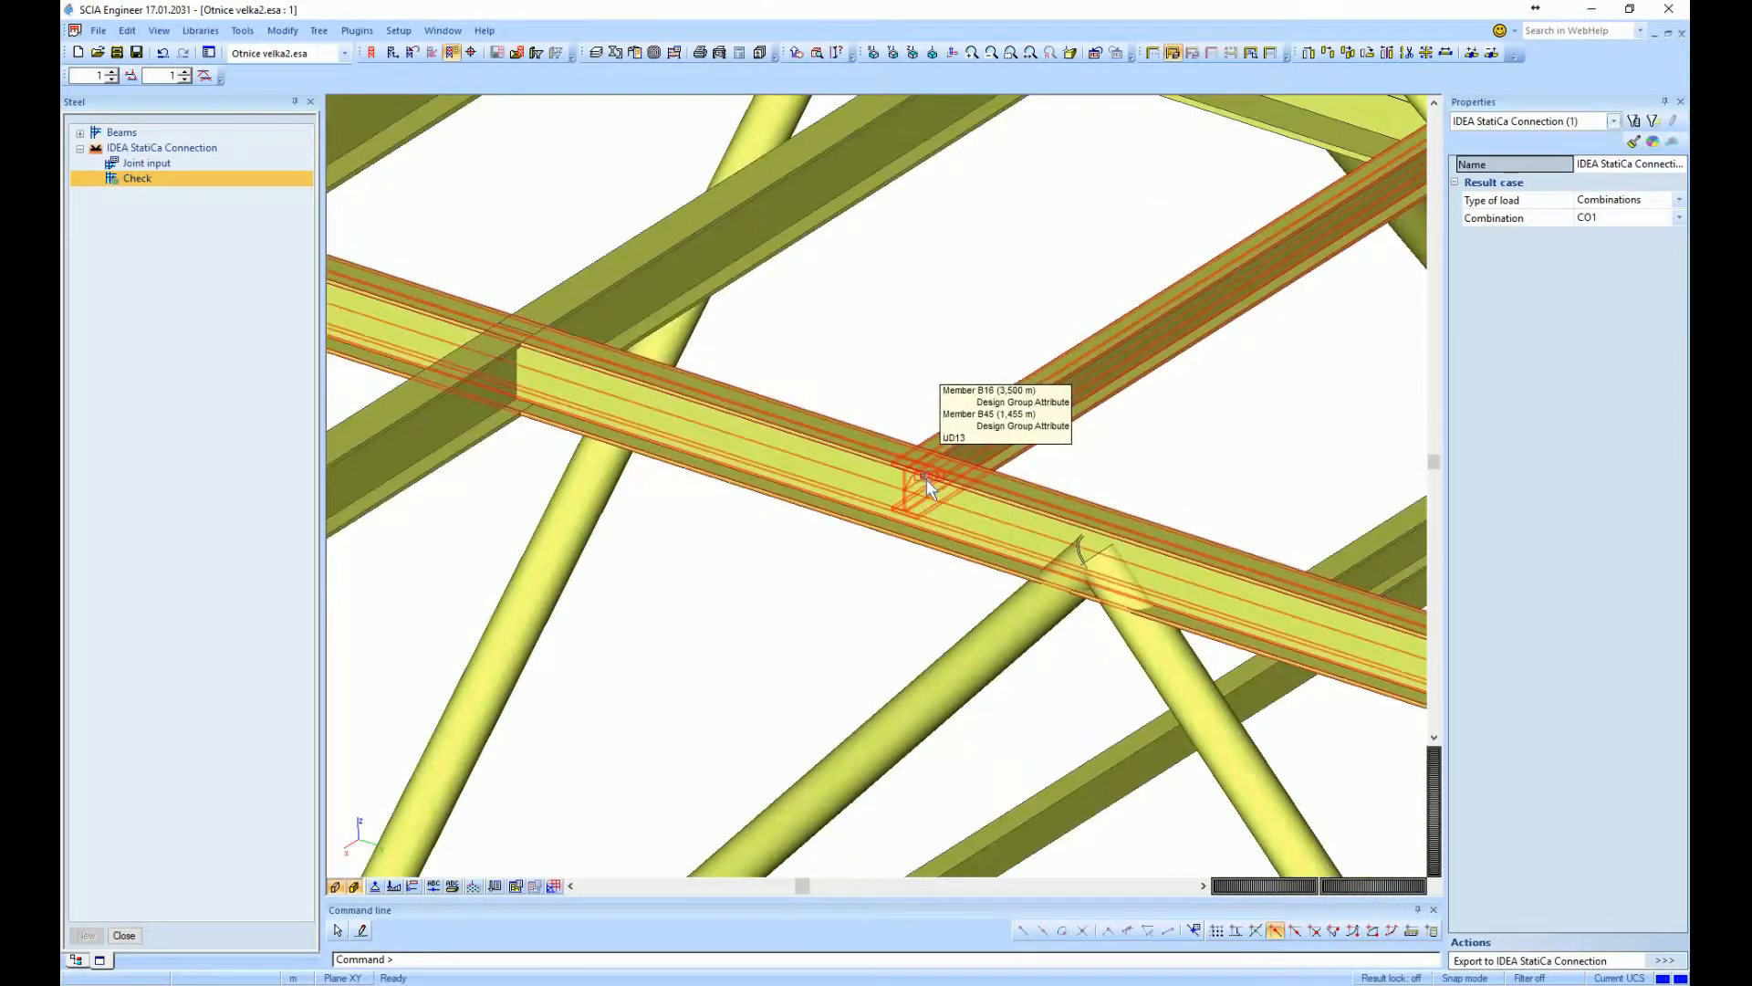
pyautogui.scroll(-3, 761, 460)
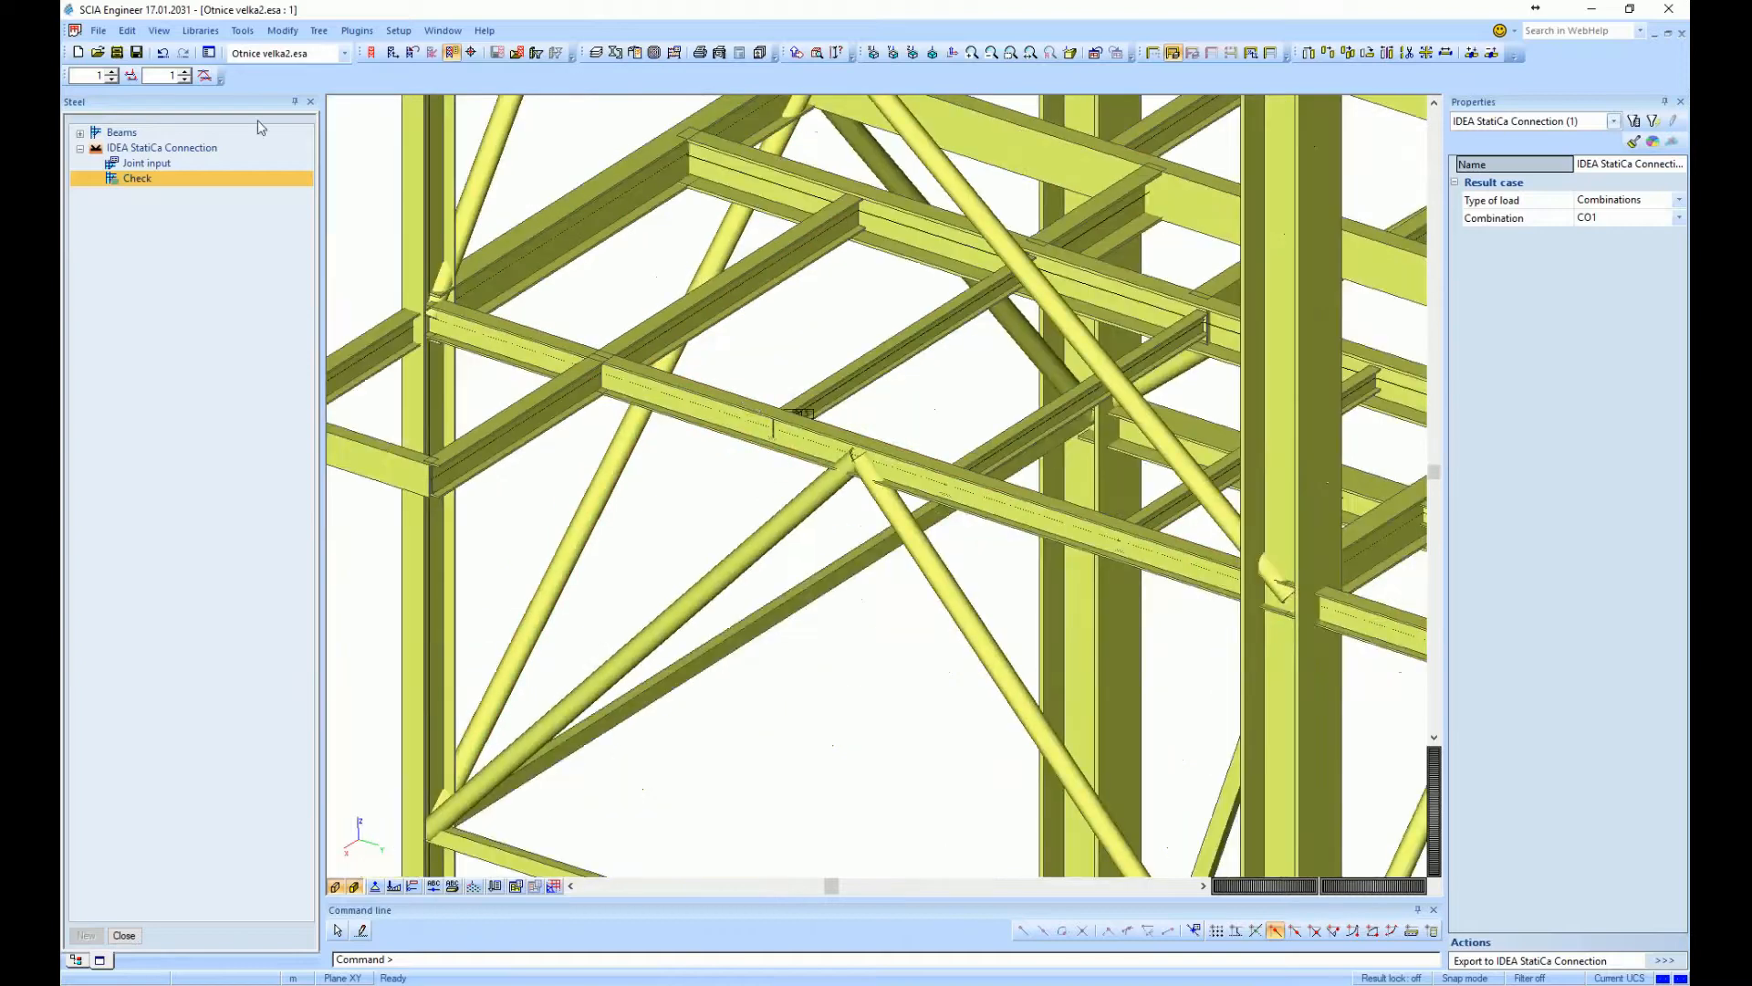
pyautogui.scroll(3, 766, 415)
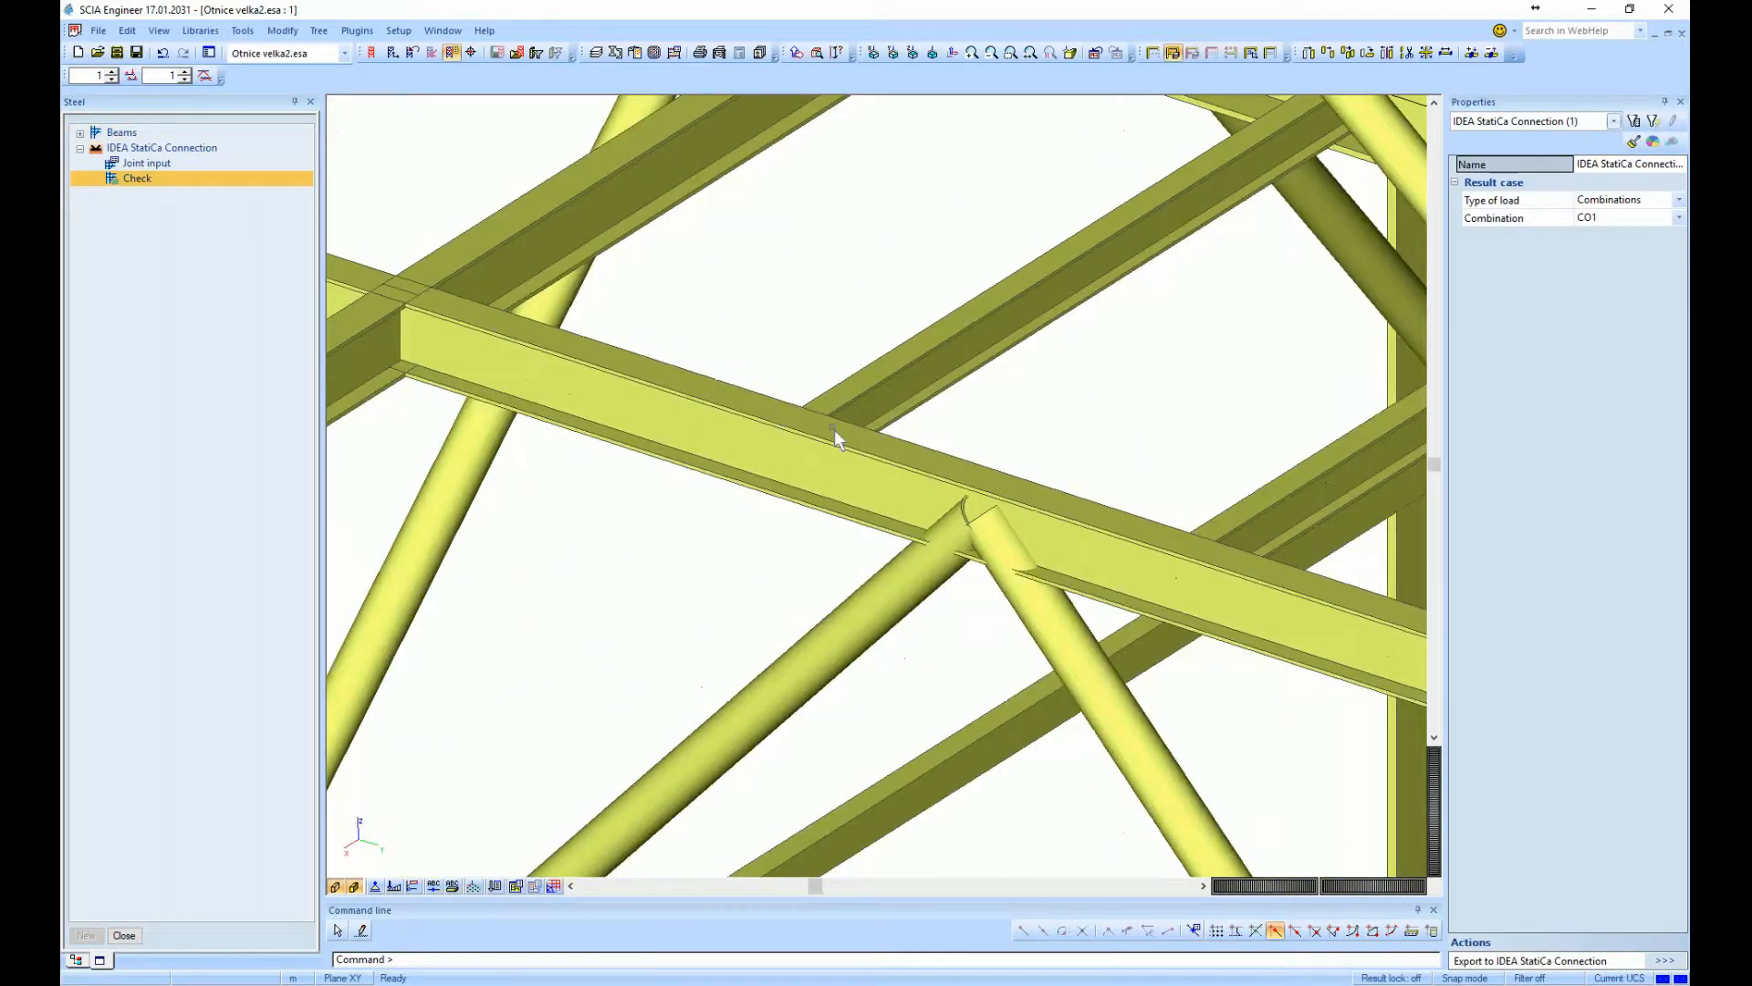
# Leave the steel checks and change the cross-section of secondary beam B45 at the joint to 1-sloupy - HEB240
pyautogui.scroll(-3, 803, 422)
pyautogui.scroll(1, 764, 421)
pyautogui.scroll(4, 803, 392)
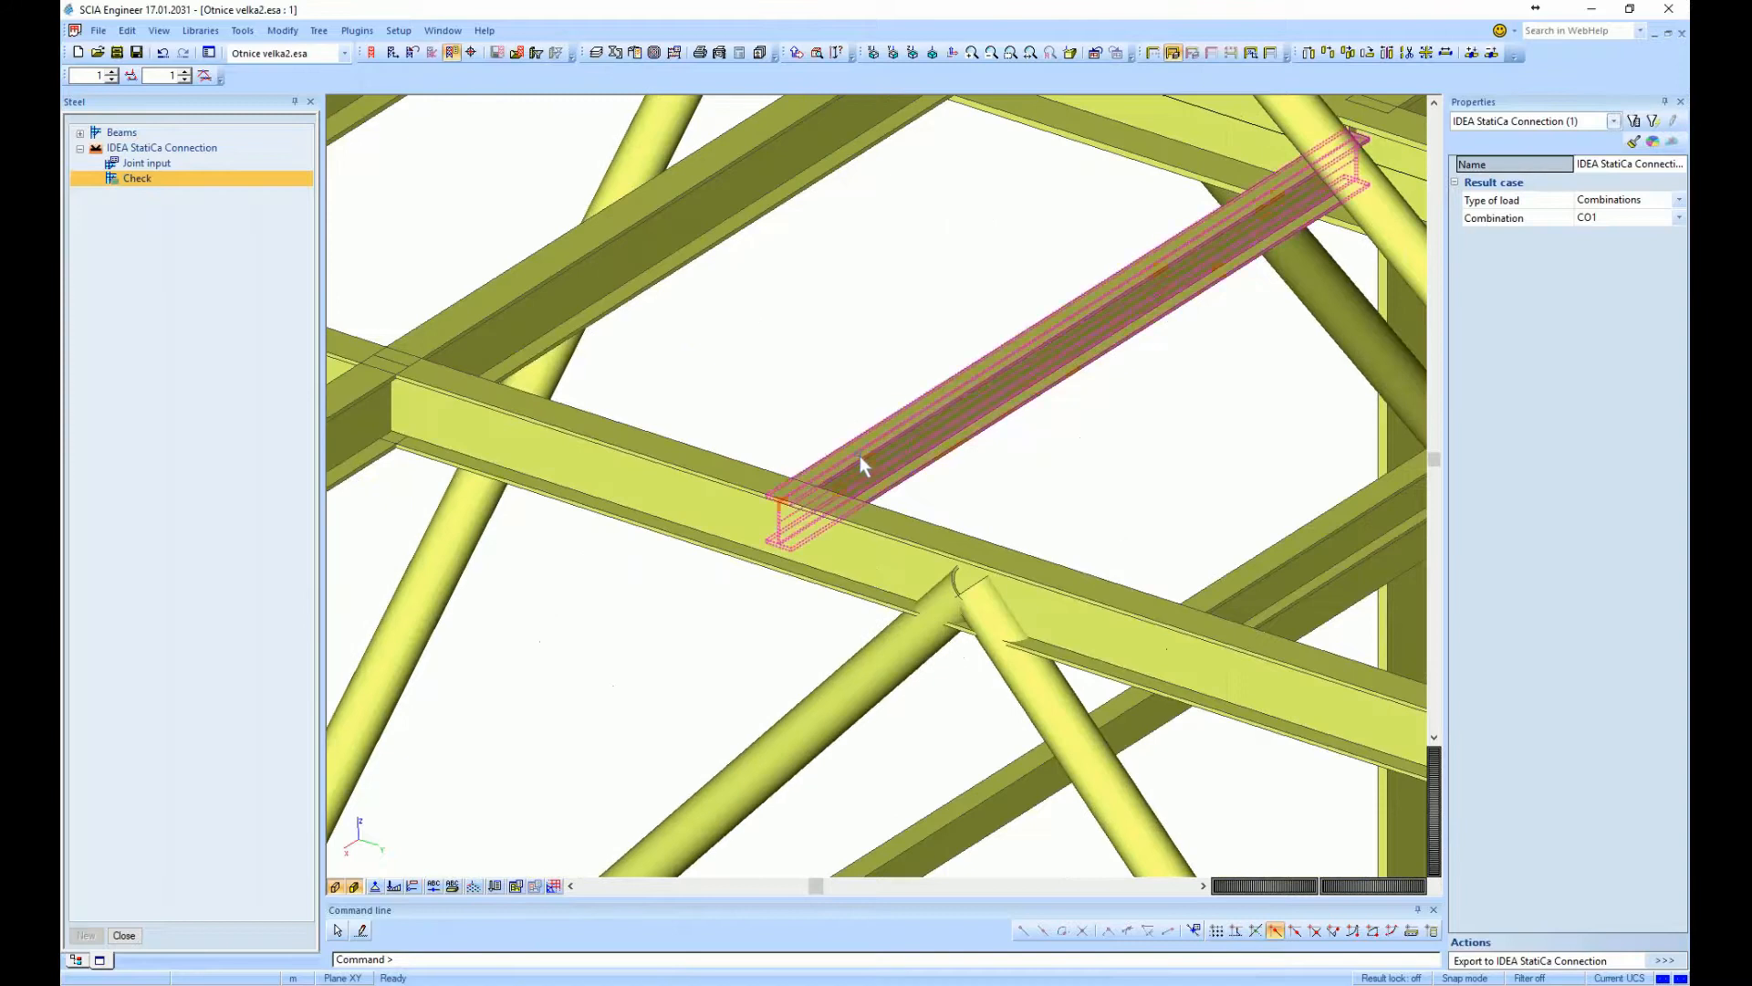
pyautogui.click(859, 456)
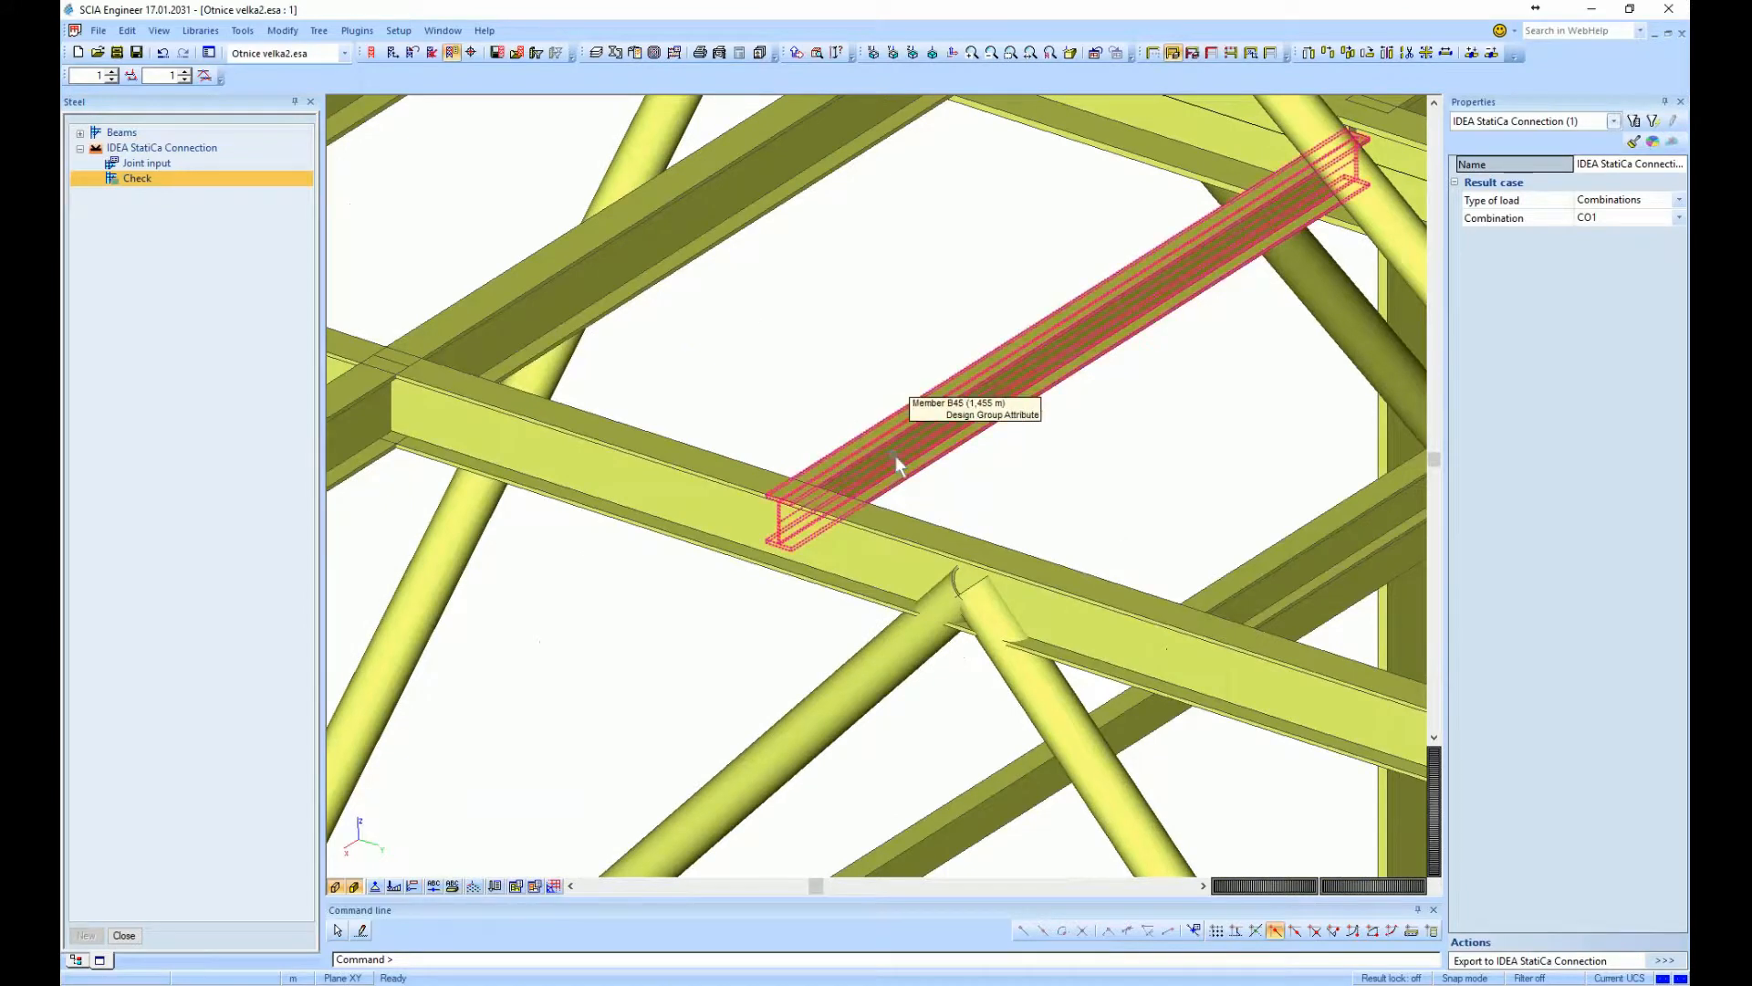
pyautogui.click(125, 935)
pyautogui.click(920, 431)
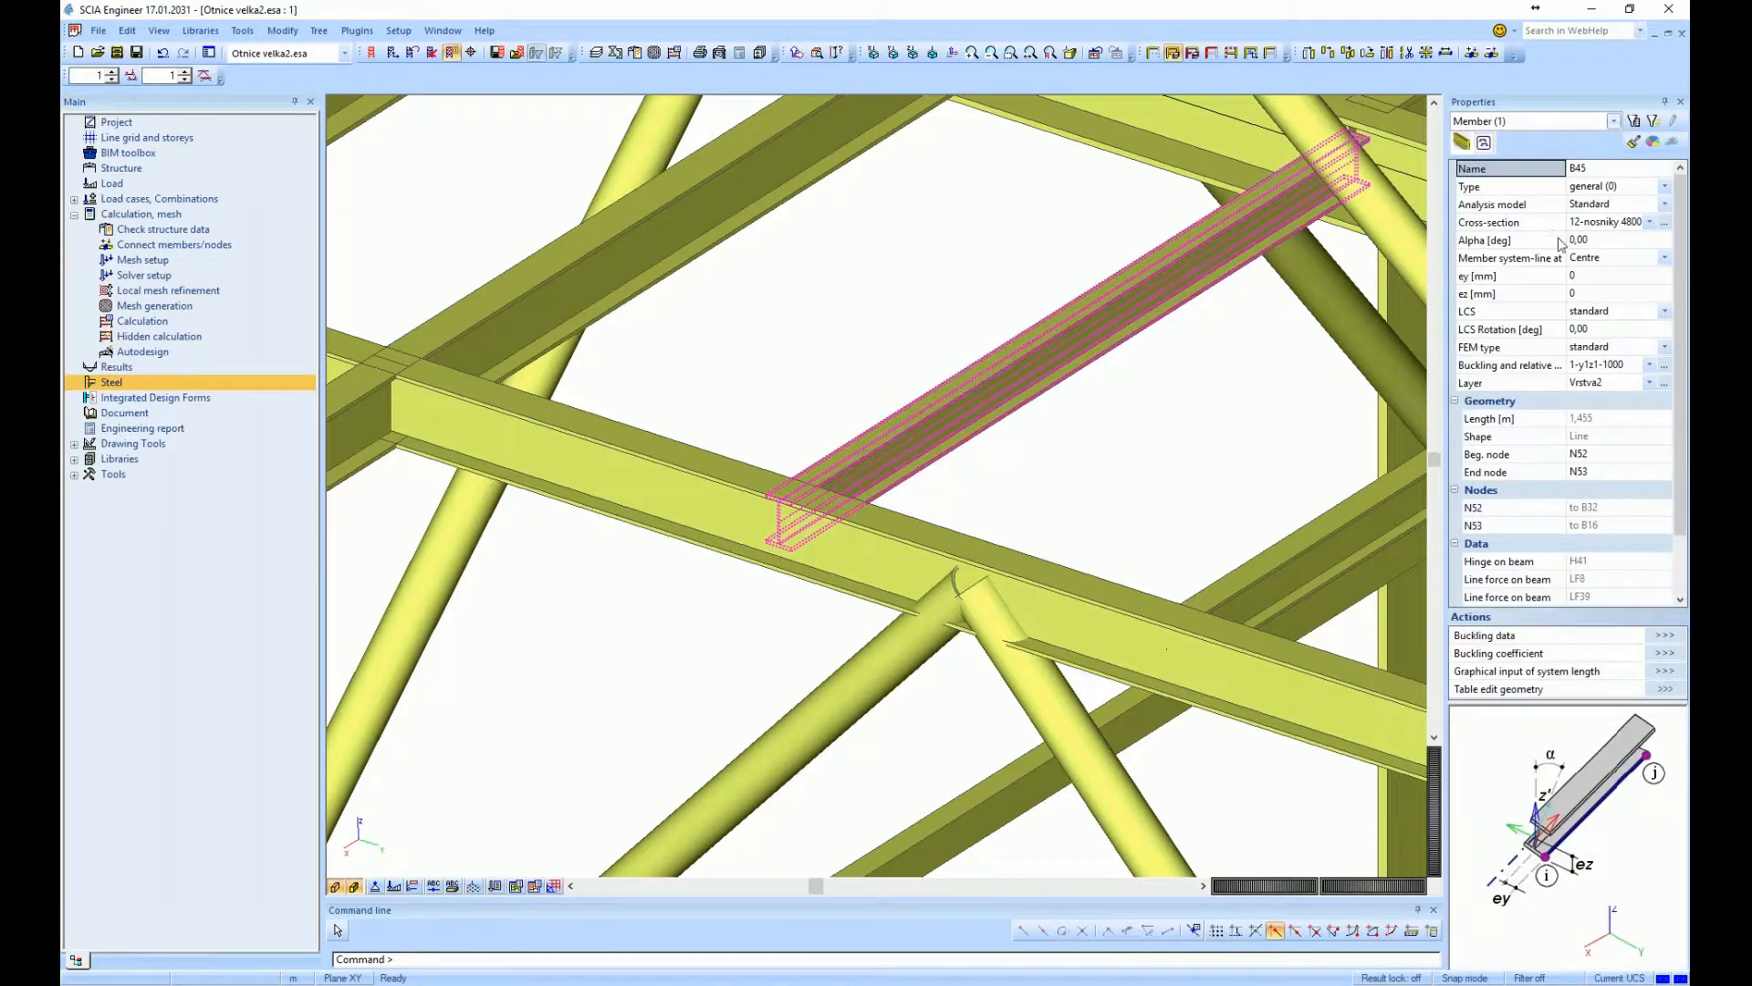
pyautogui.click(1650, 223)
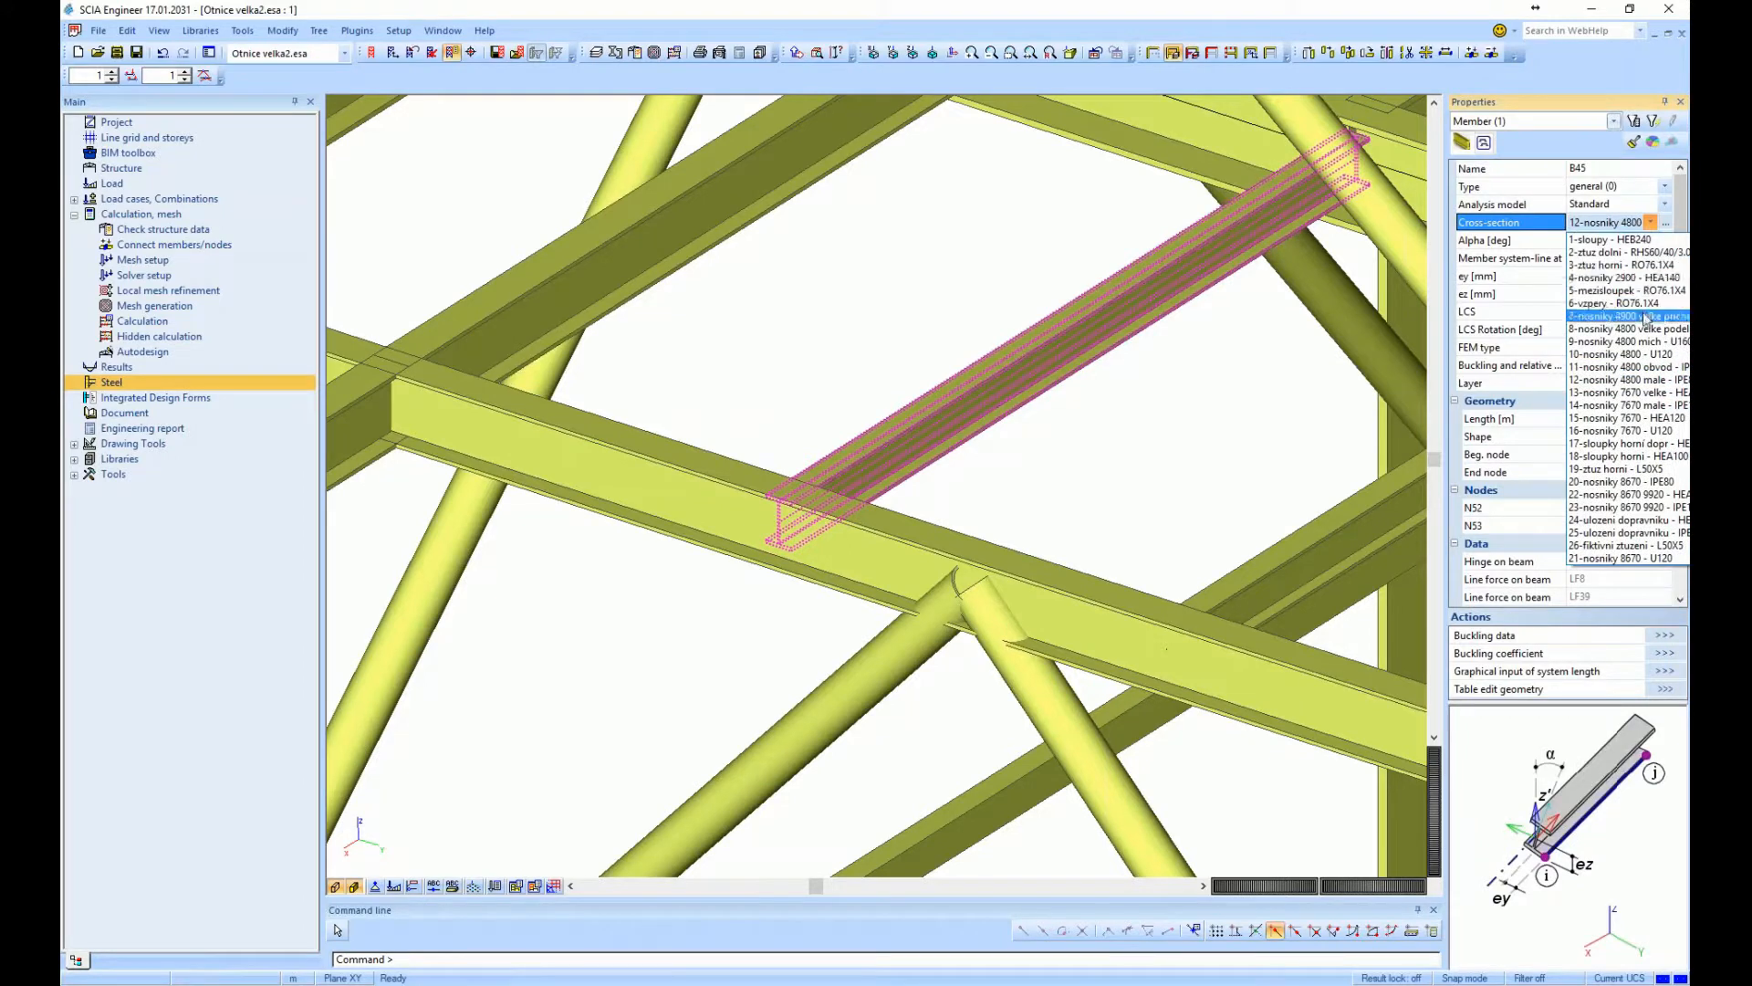
pyautogui.click(1615, 240)
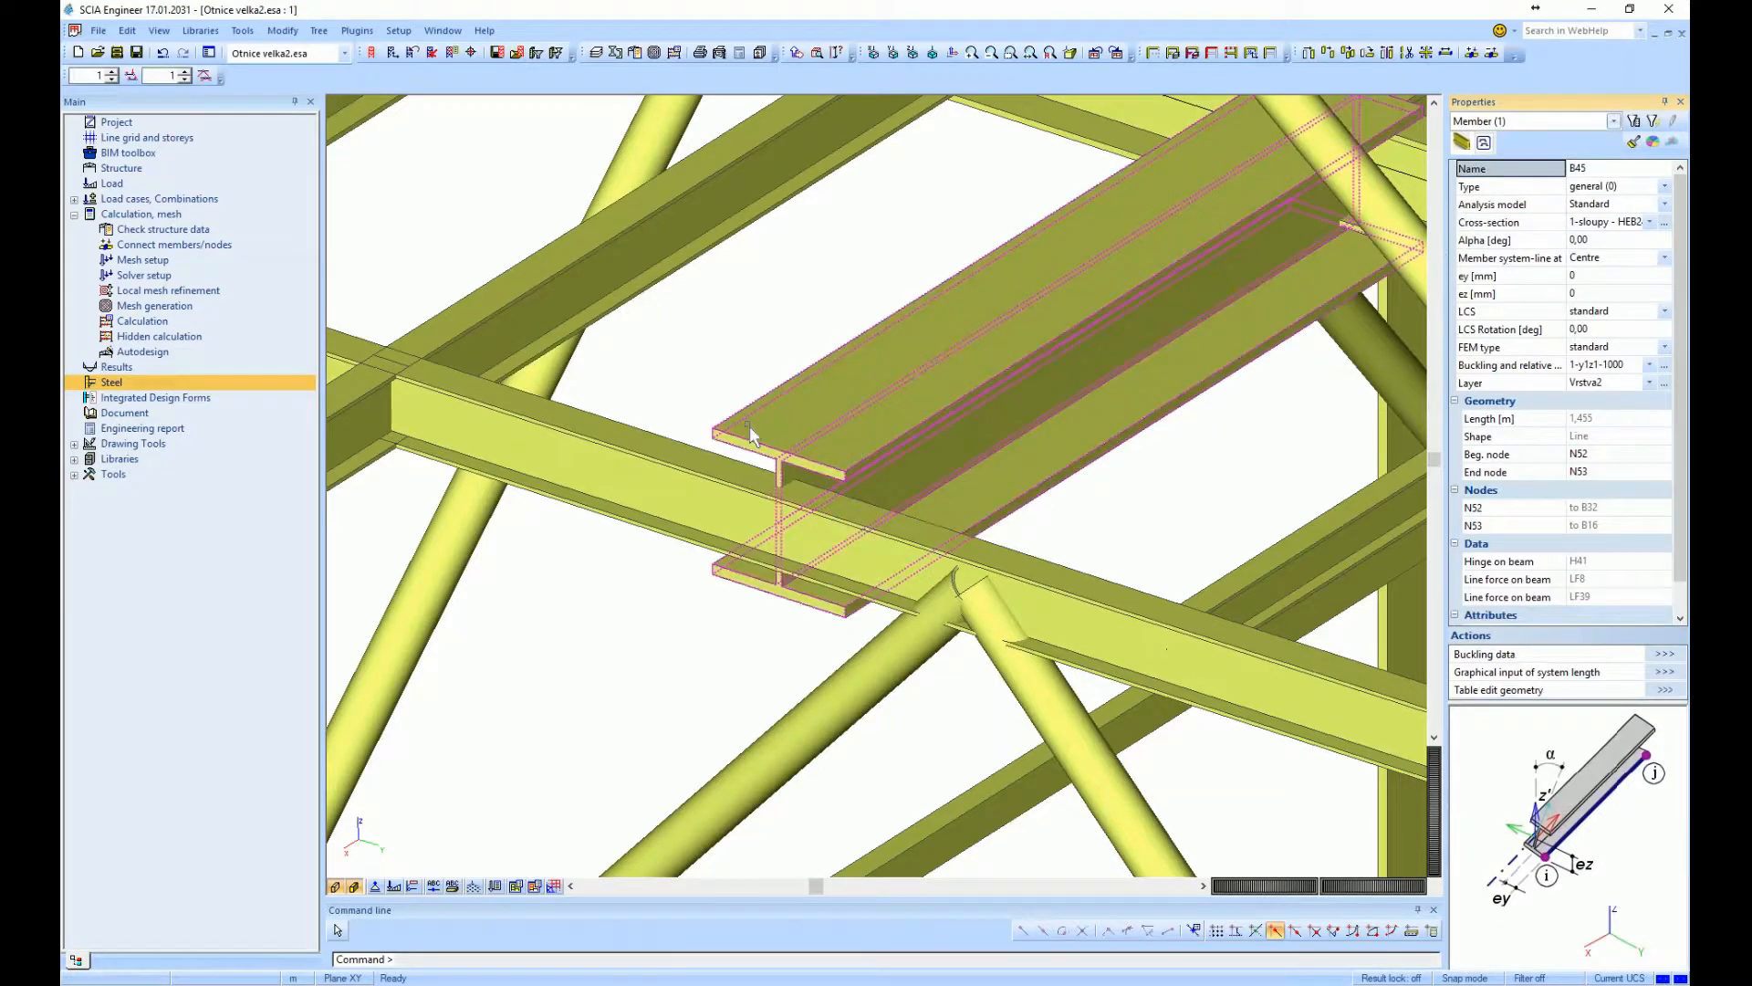
pyautogui.press('Escape')
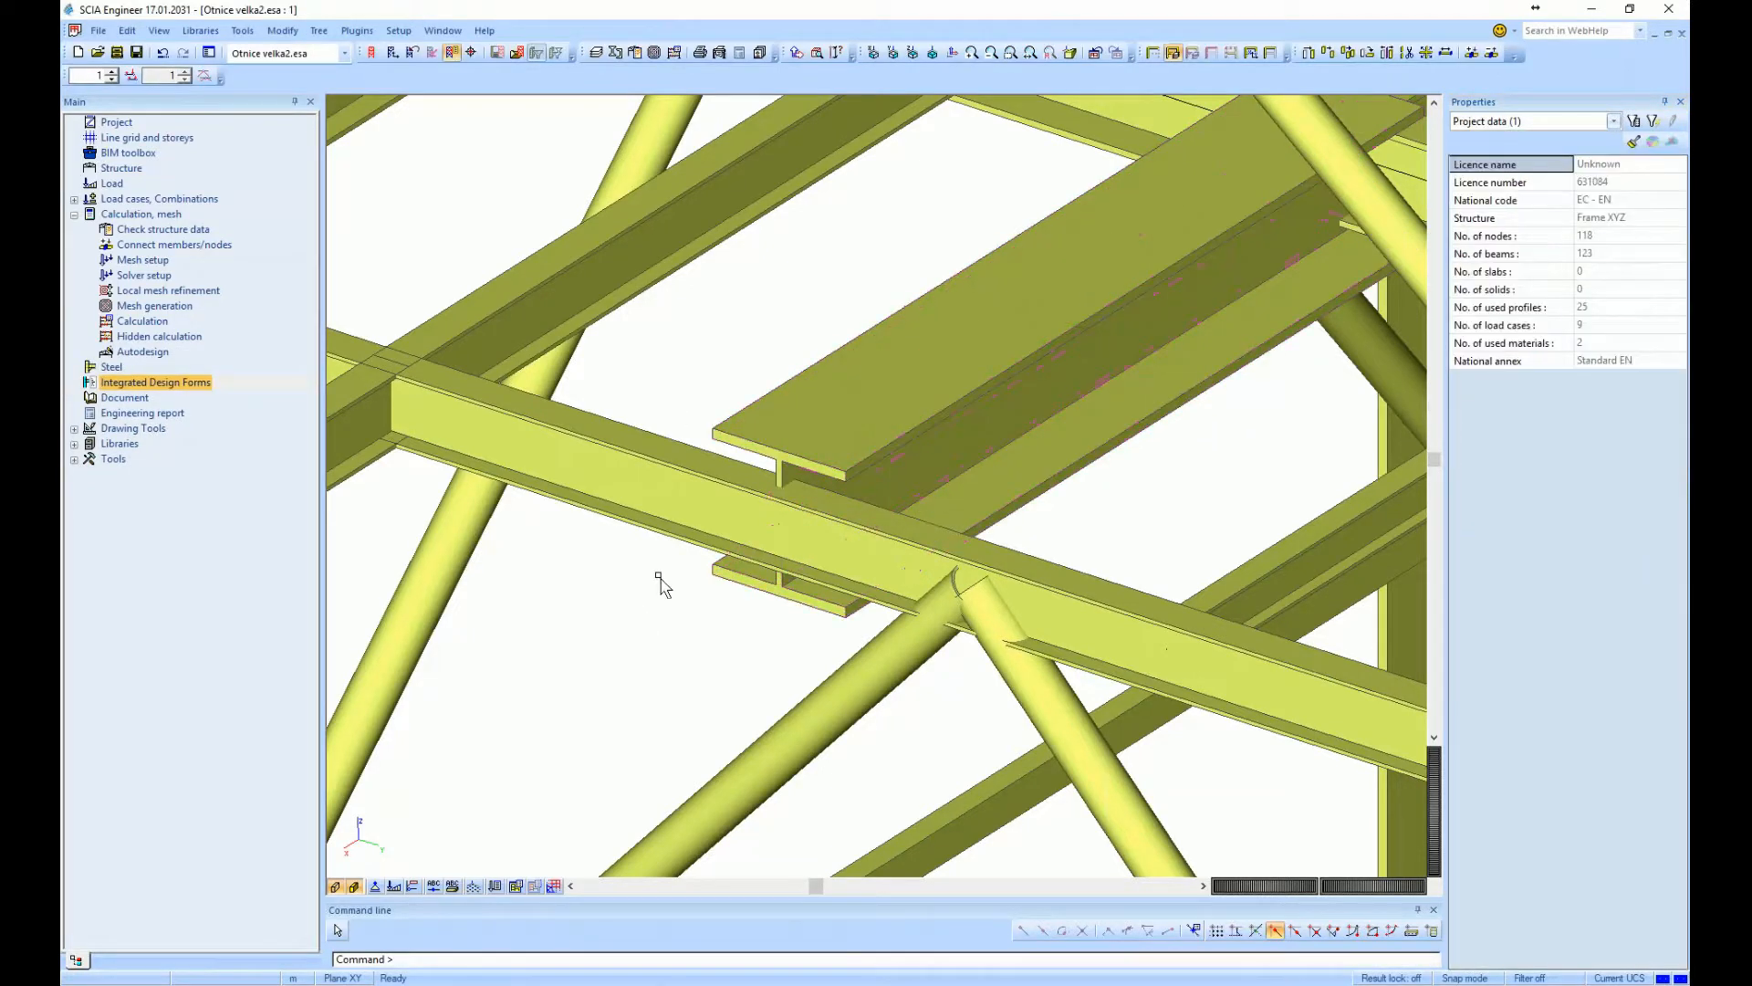
pyautogui.scroll(-2, 658, 580)
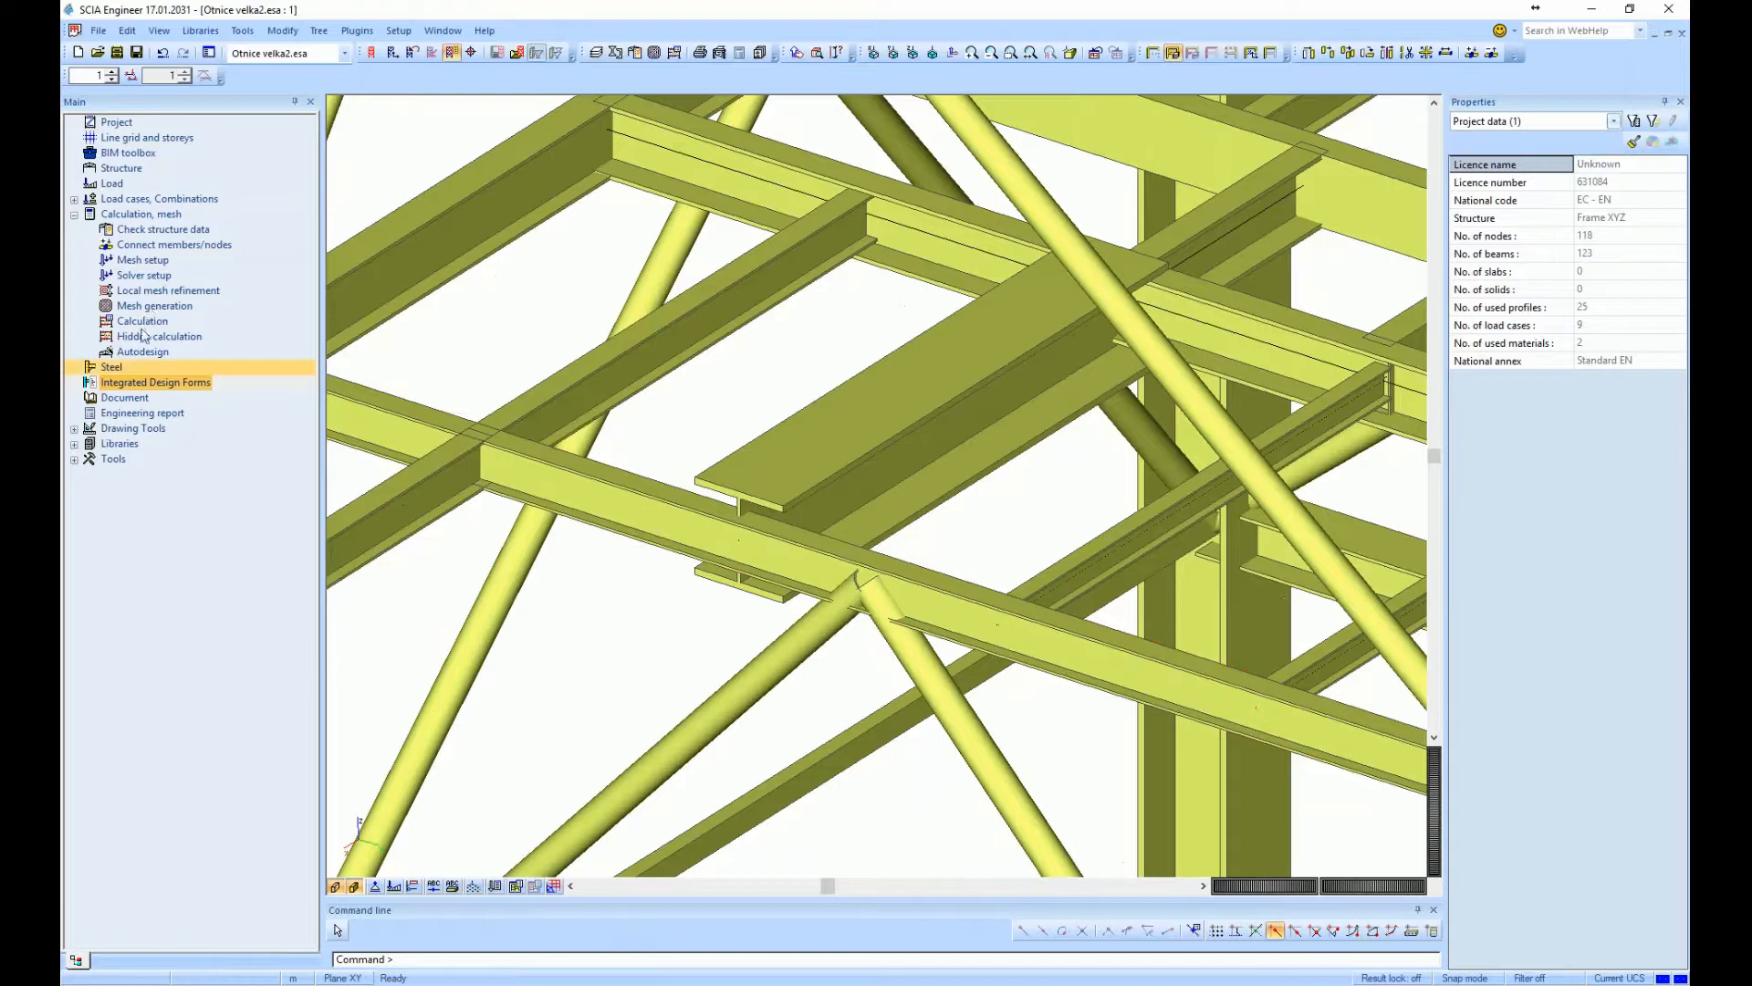
pyautogui.click(119, 234)
pyautogui.doubleClick(112, 364)
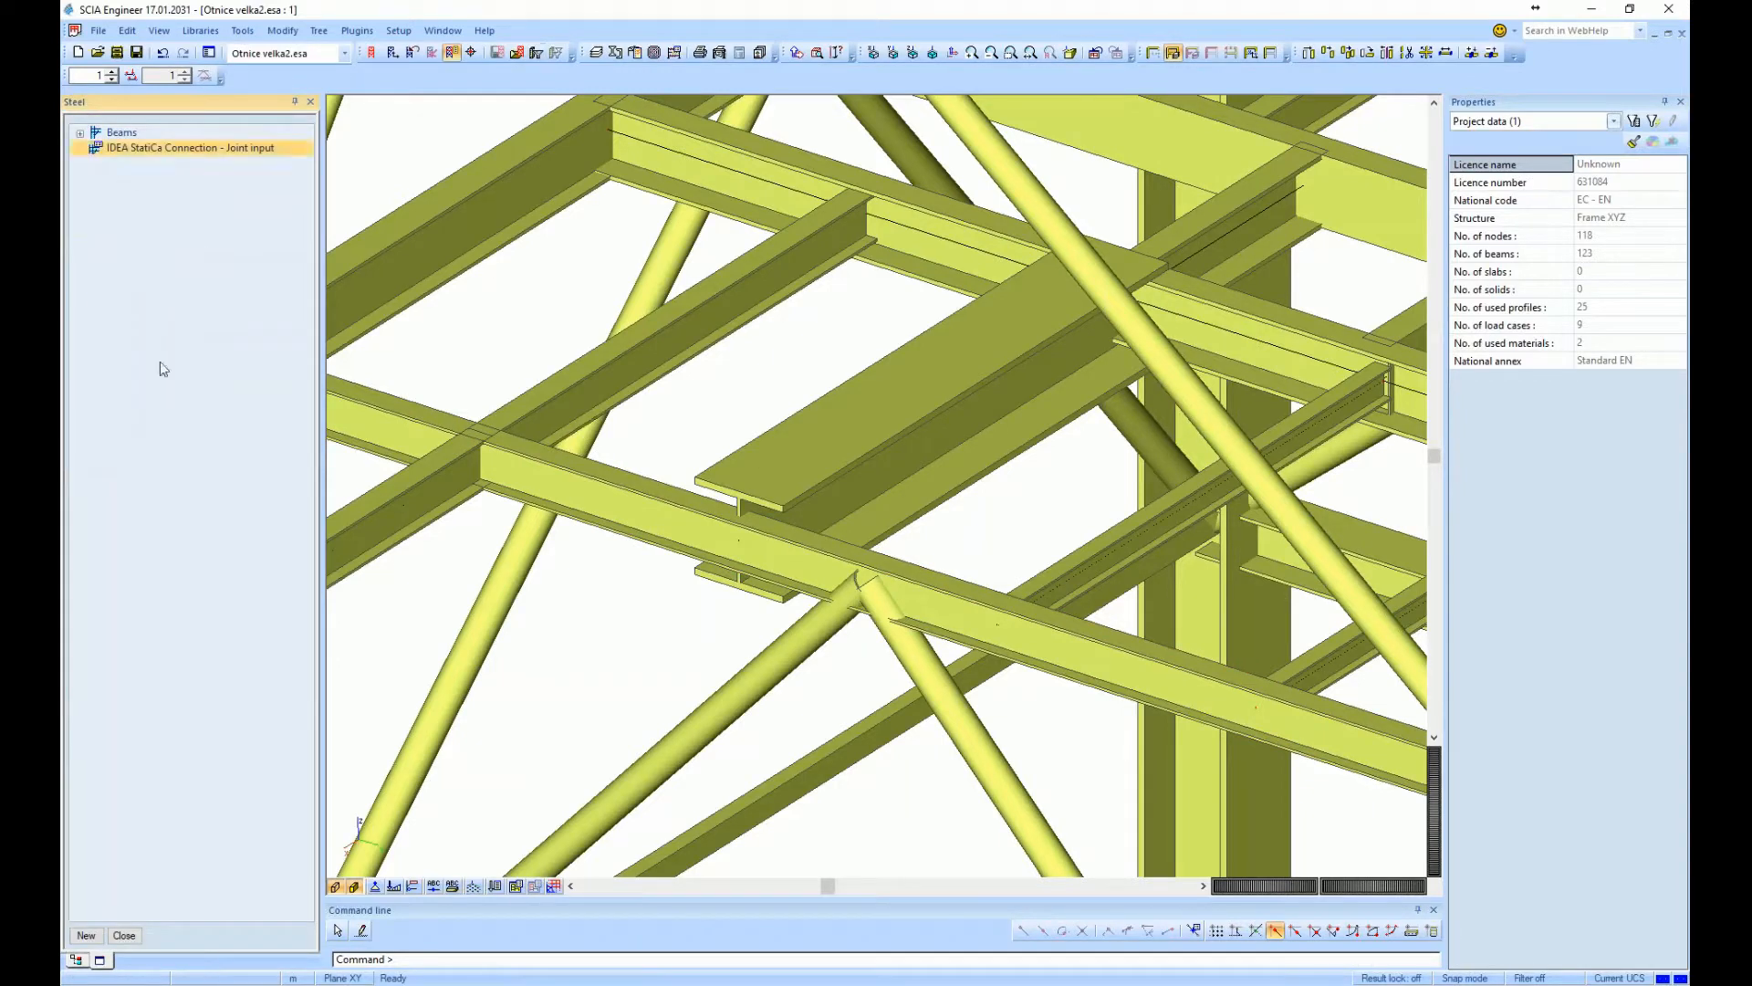
pyautogui.click(124, 934)
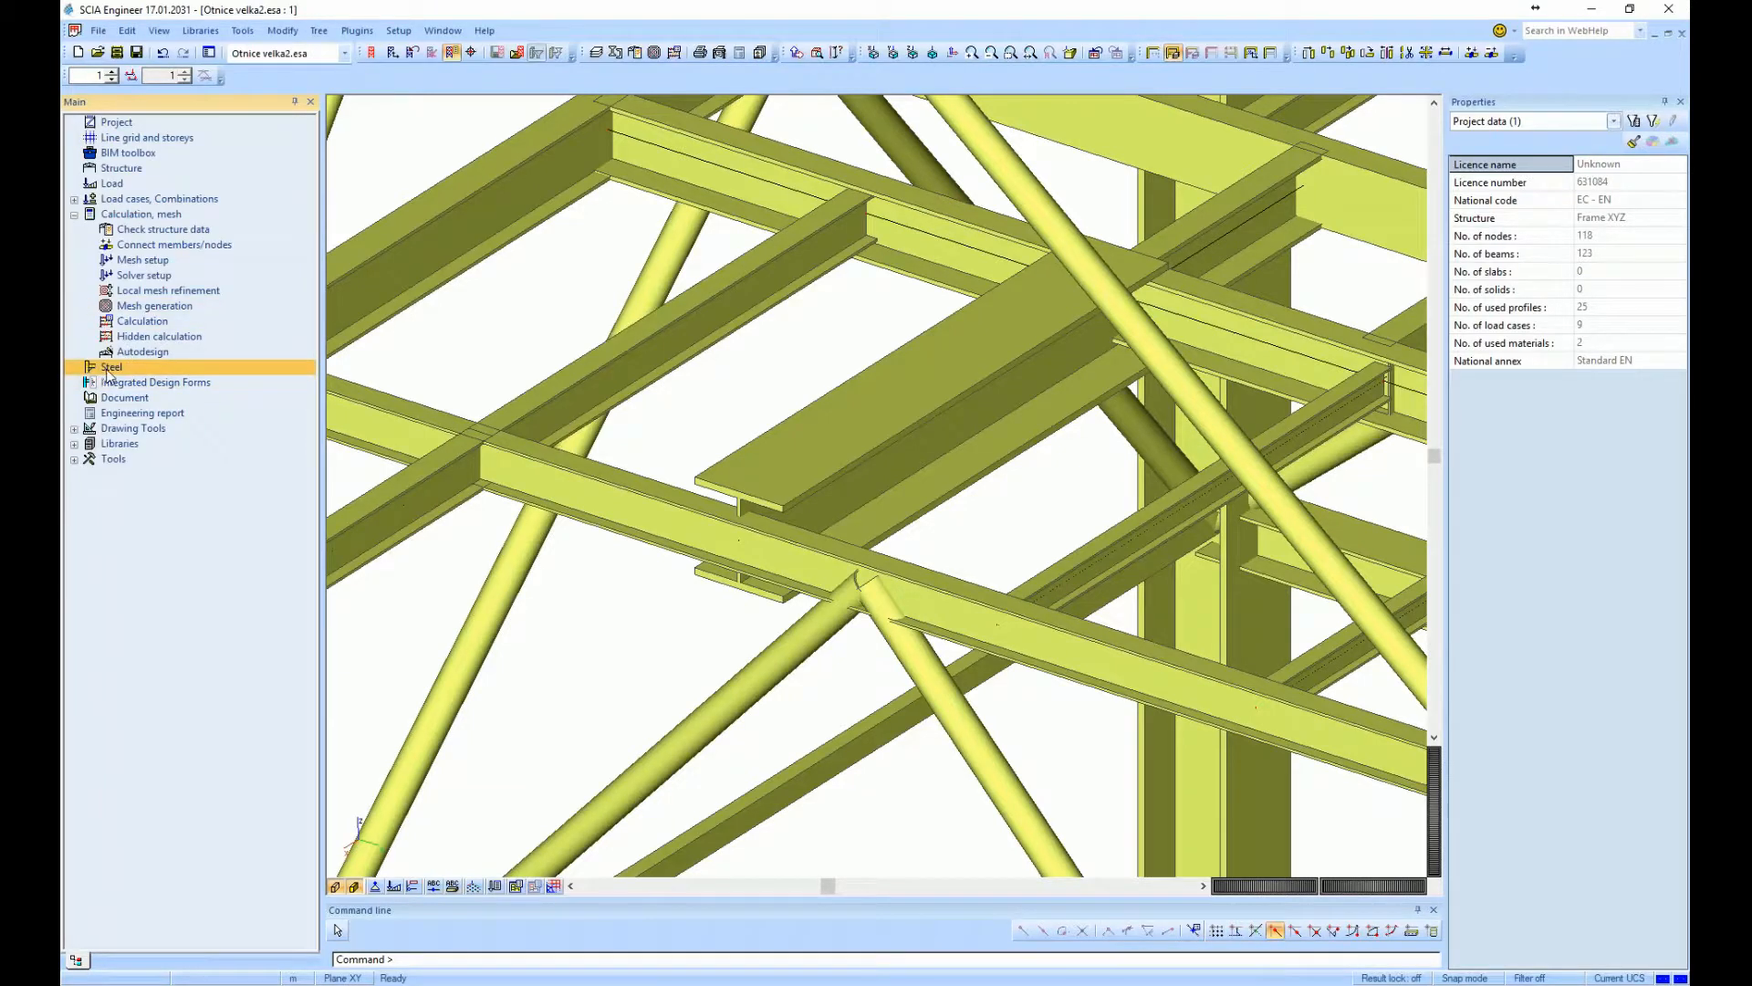
pyautogui.doubleClick(108, 368)
pyautogui.doubleClick(128, 148)
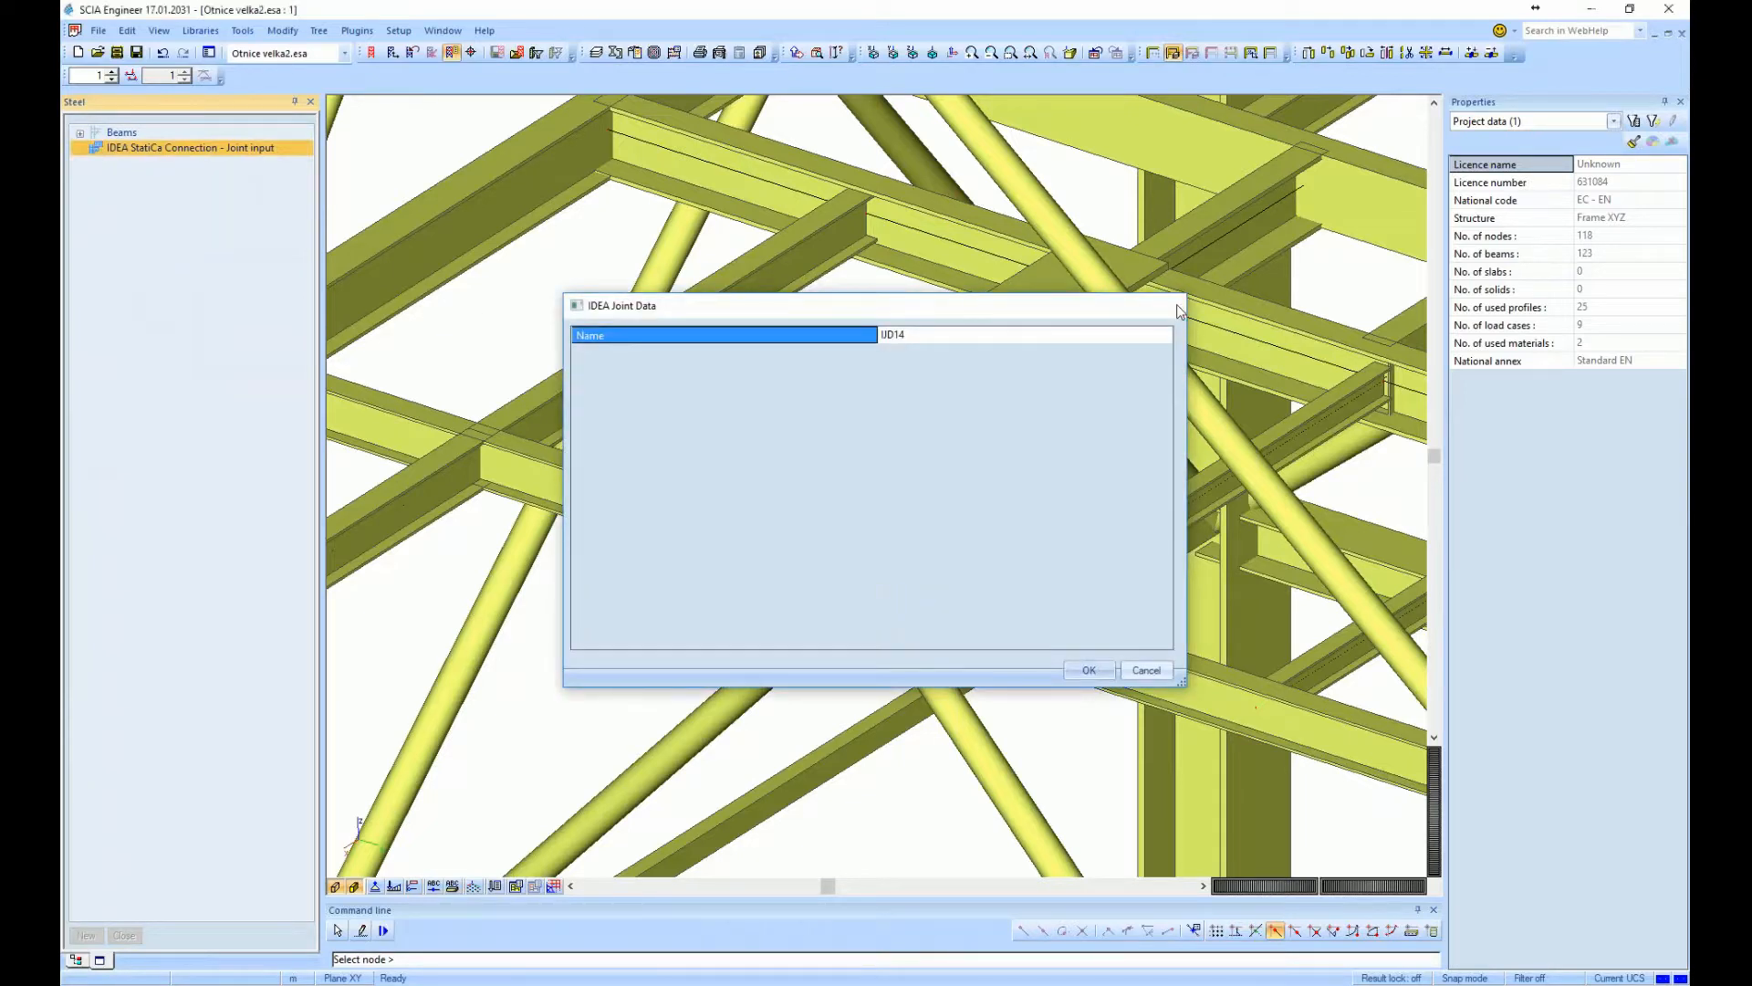
pyautogui.click(1174, 307)
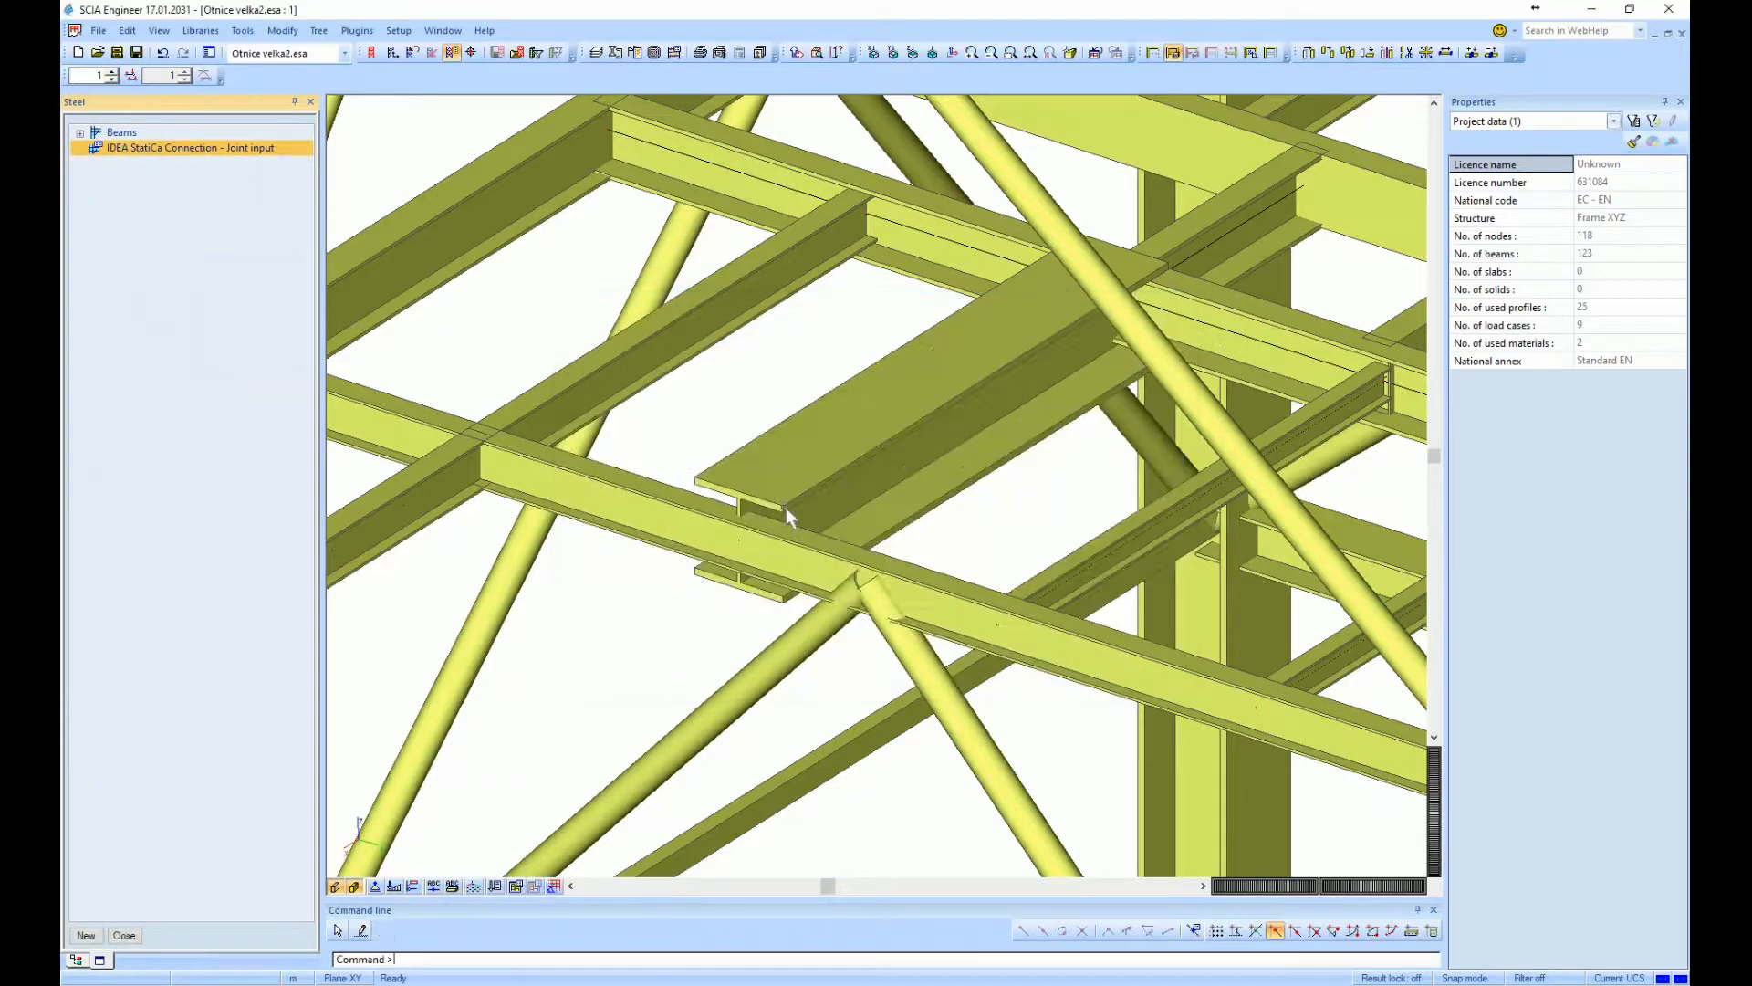
pyautogui.click(81, 133)
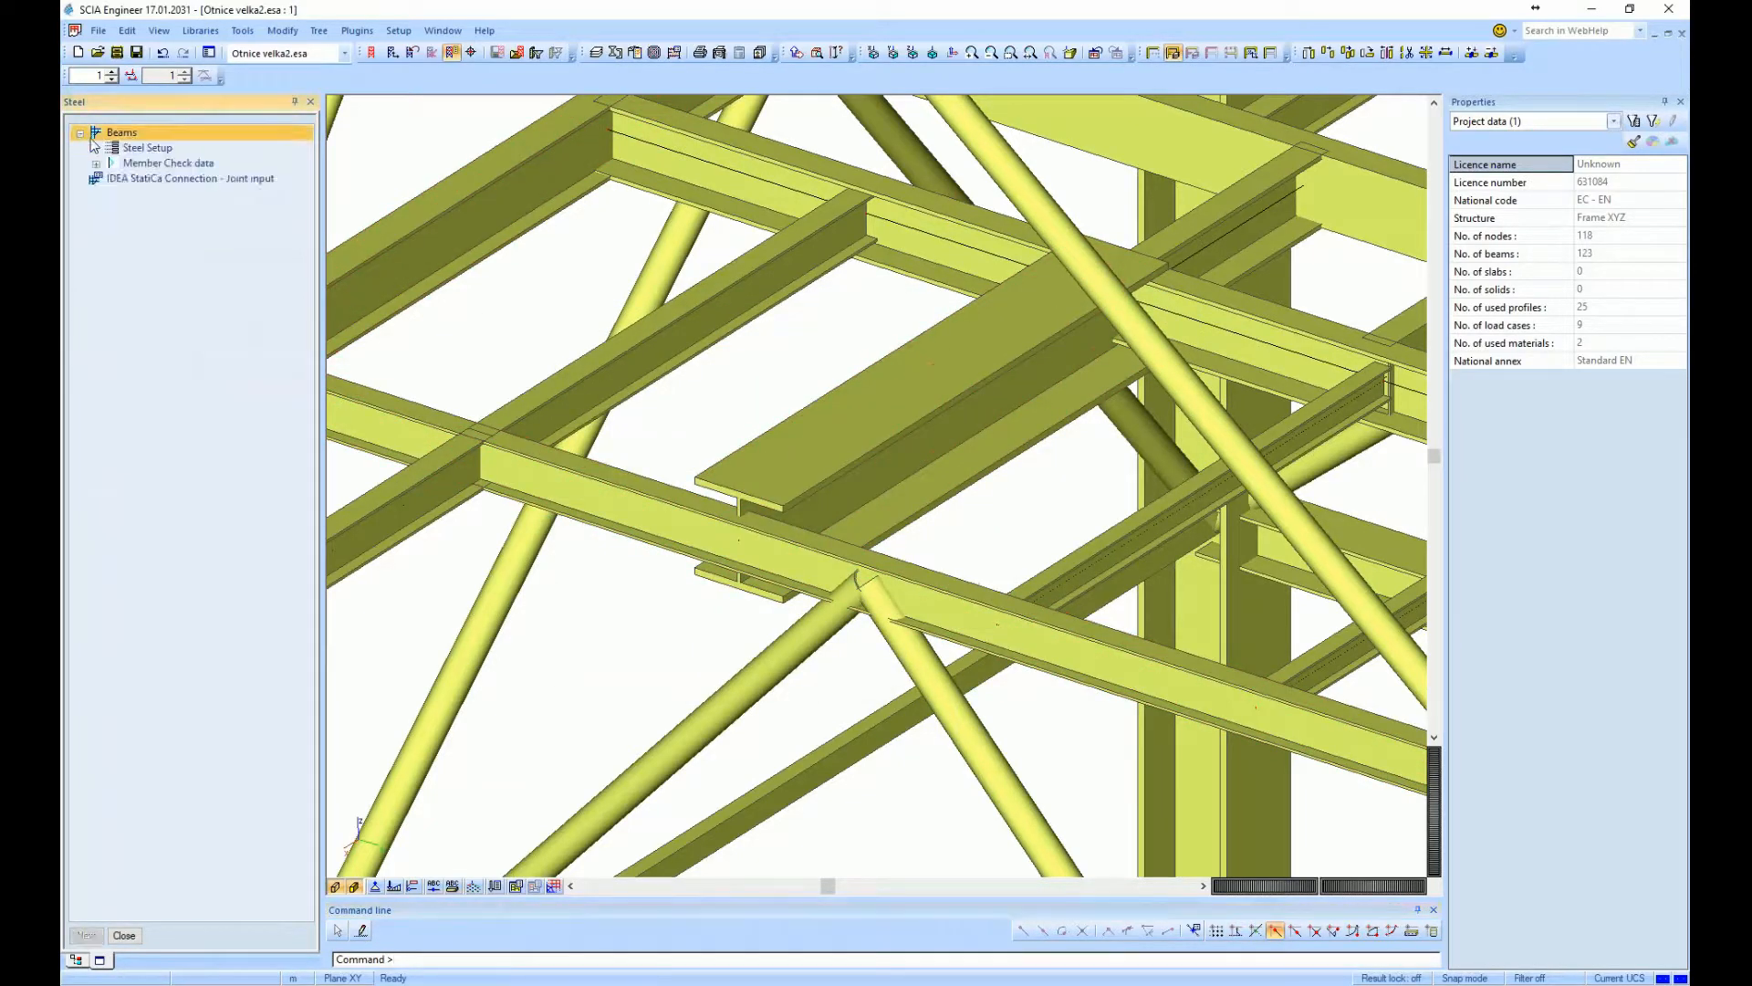
pyautogui.click(124, 935)
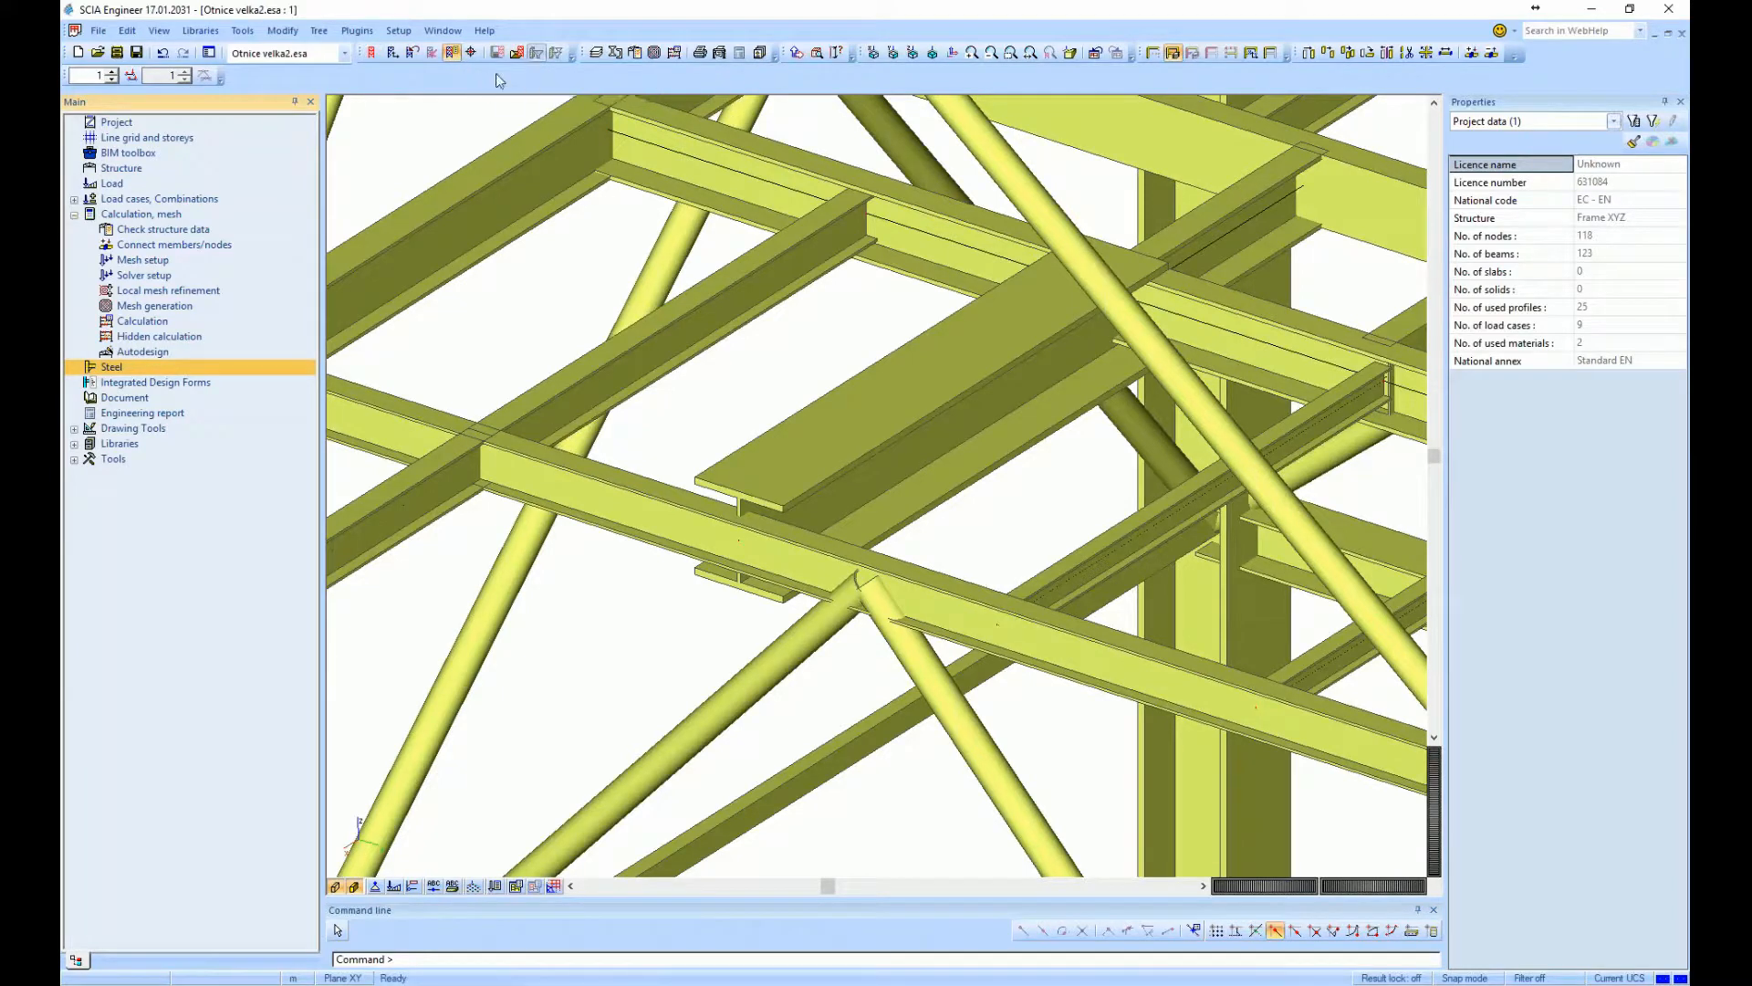
# Run the linear calculation of the modified tower structure
pyautogui.click(674, 52)
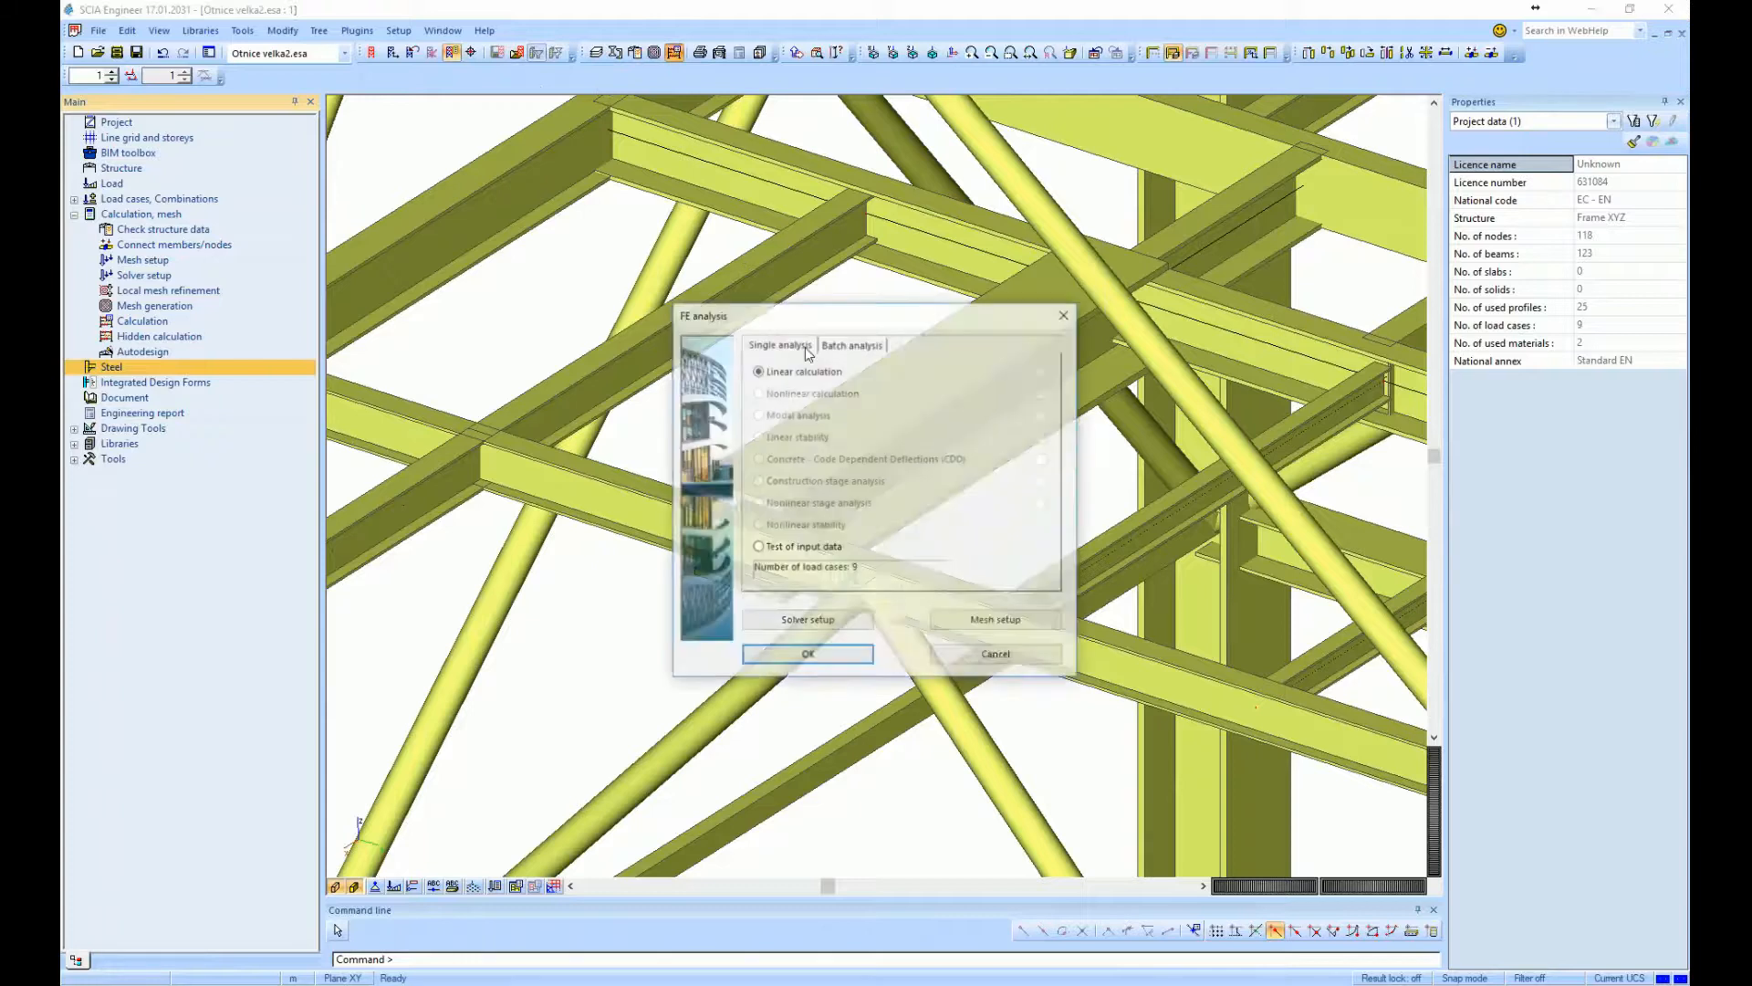
pyautogui.click(825, 656)
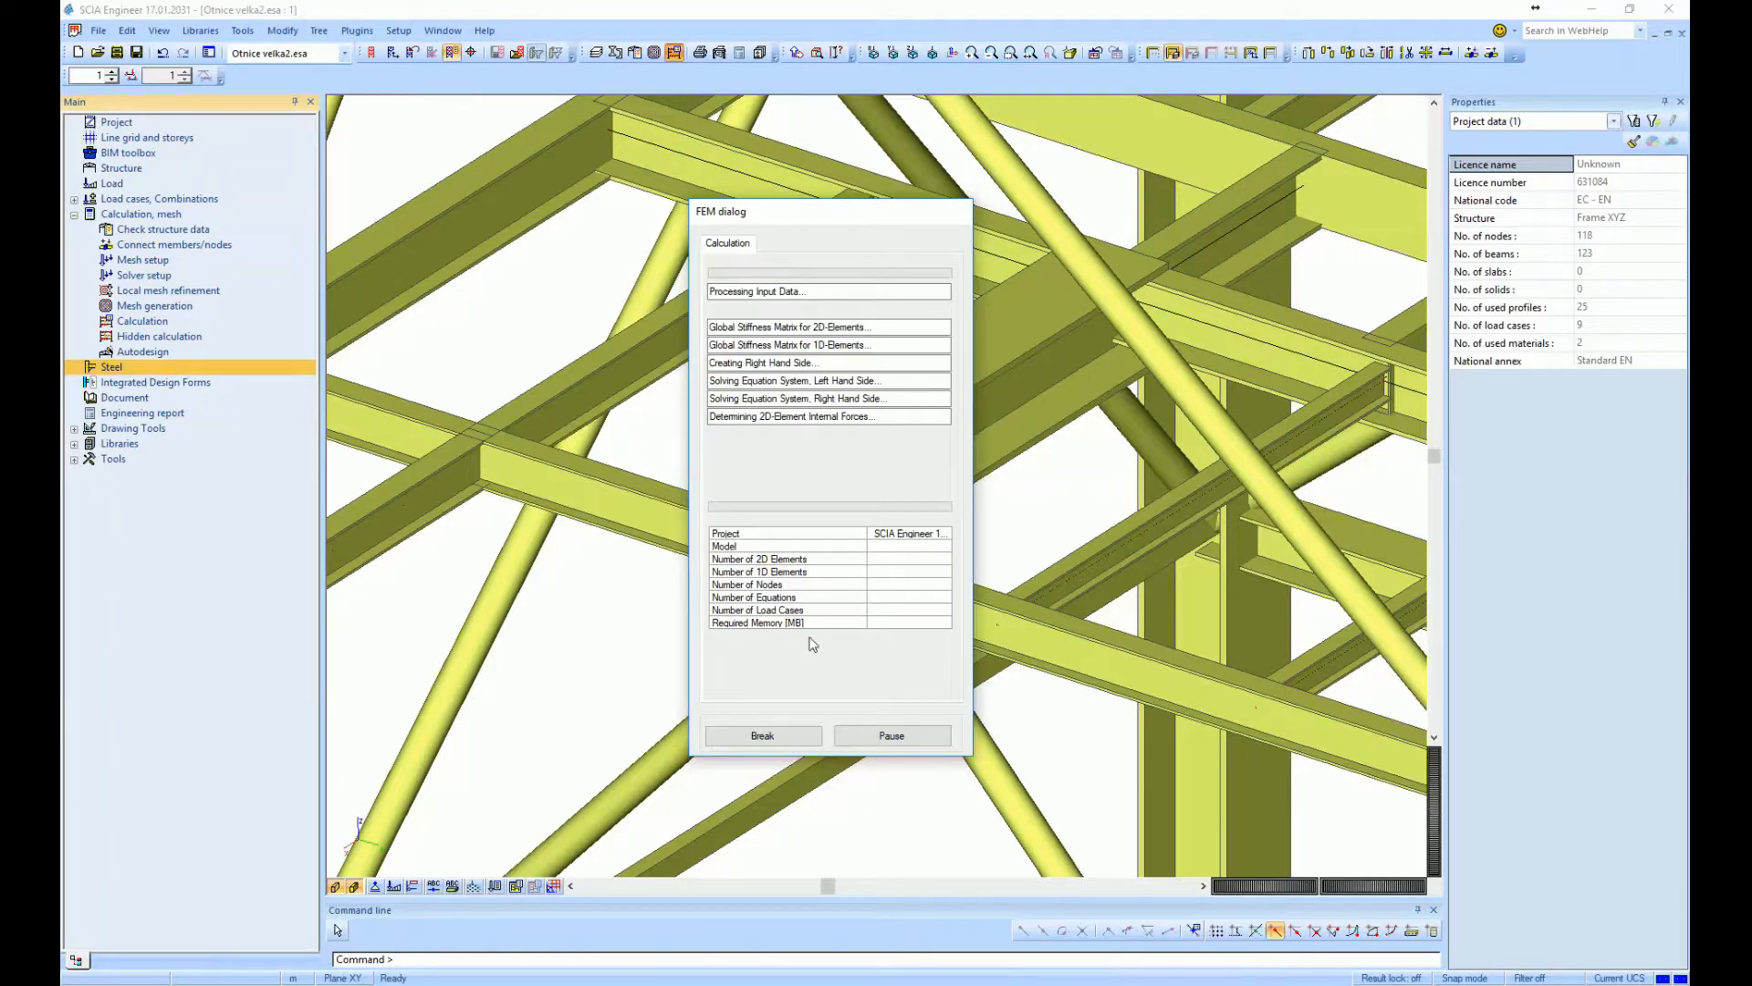
pyautogui.moveTo(851, 224); pyautogui.dragTo(1198, 412)
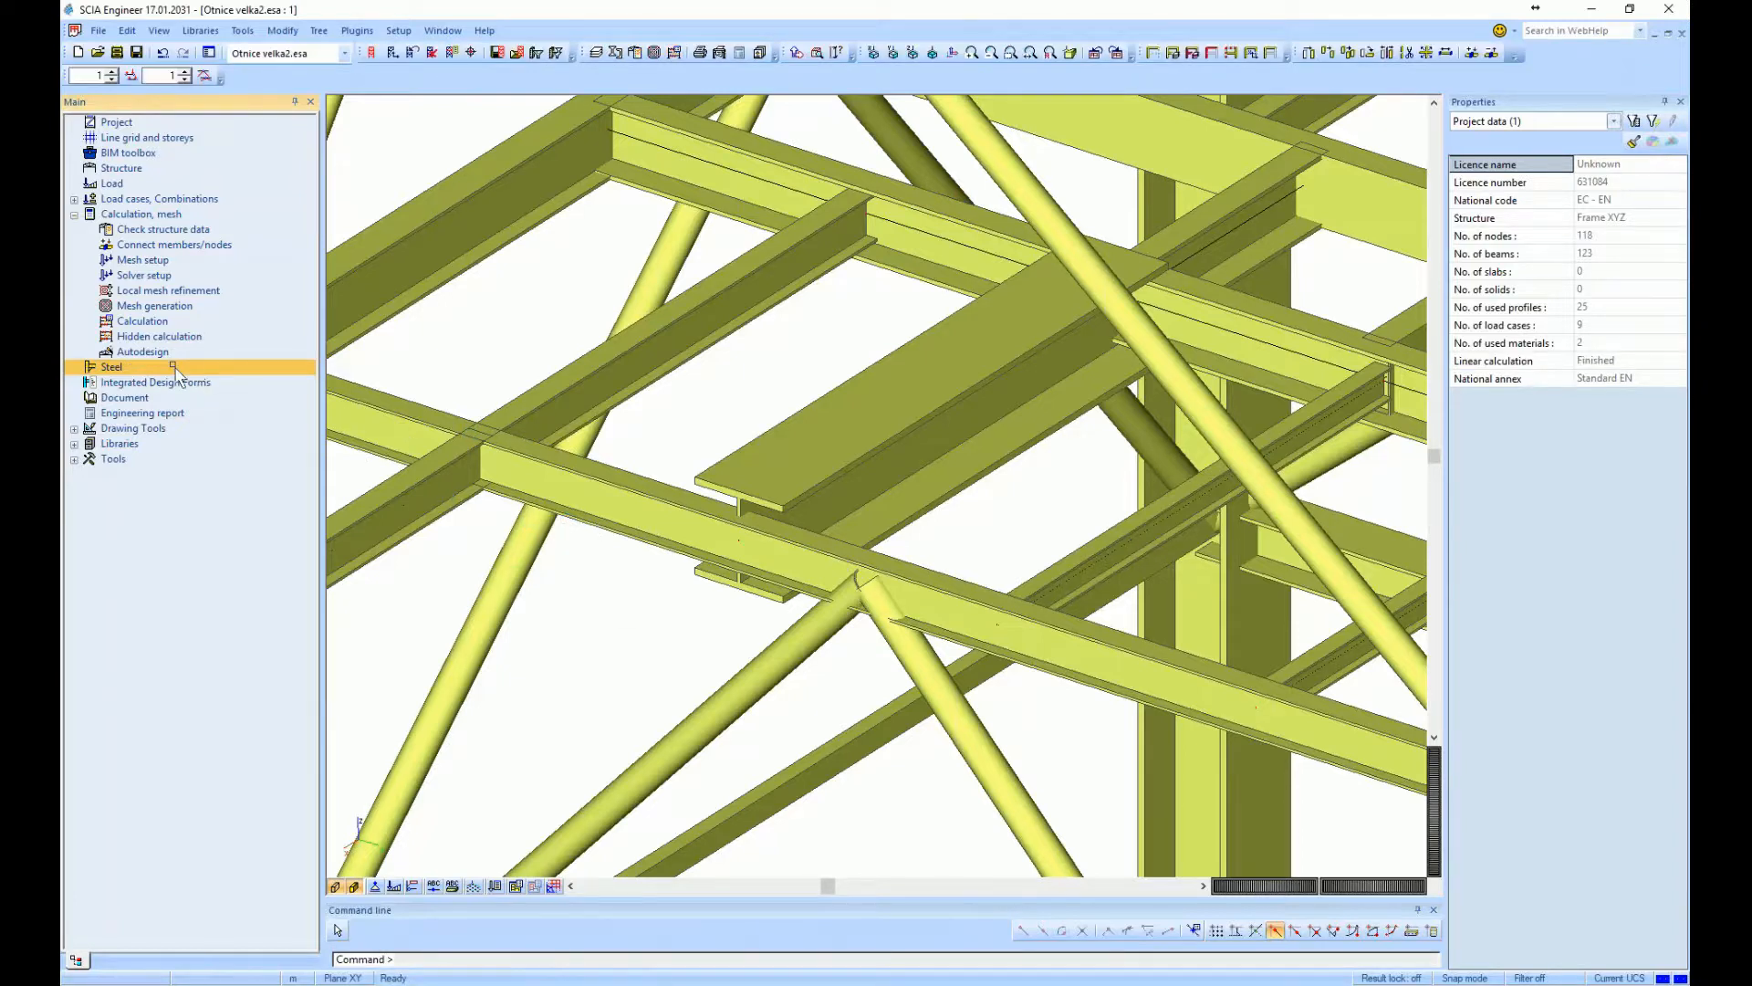
pyautogui.click(965, 563)
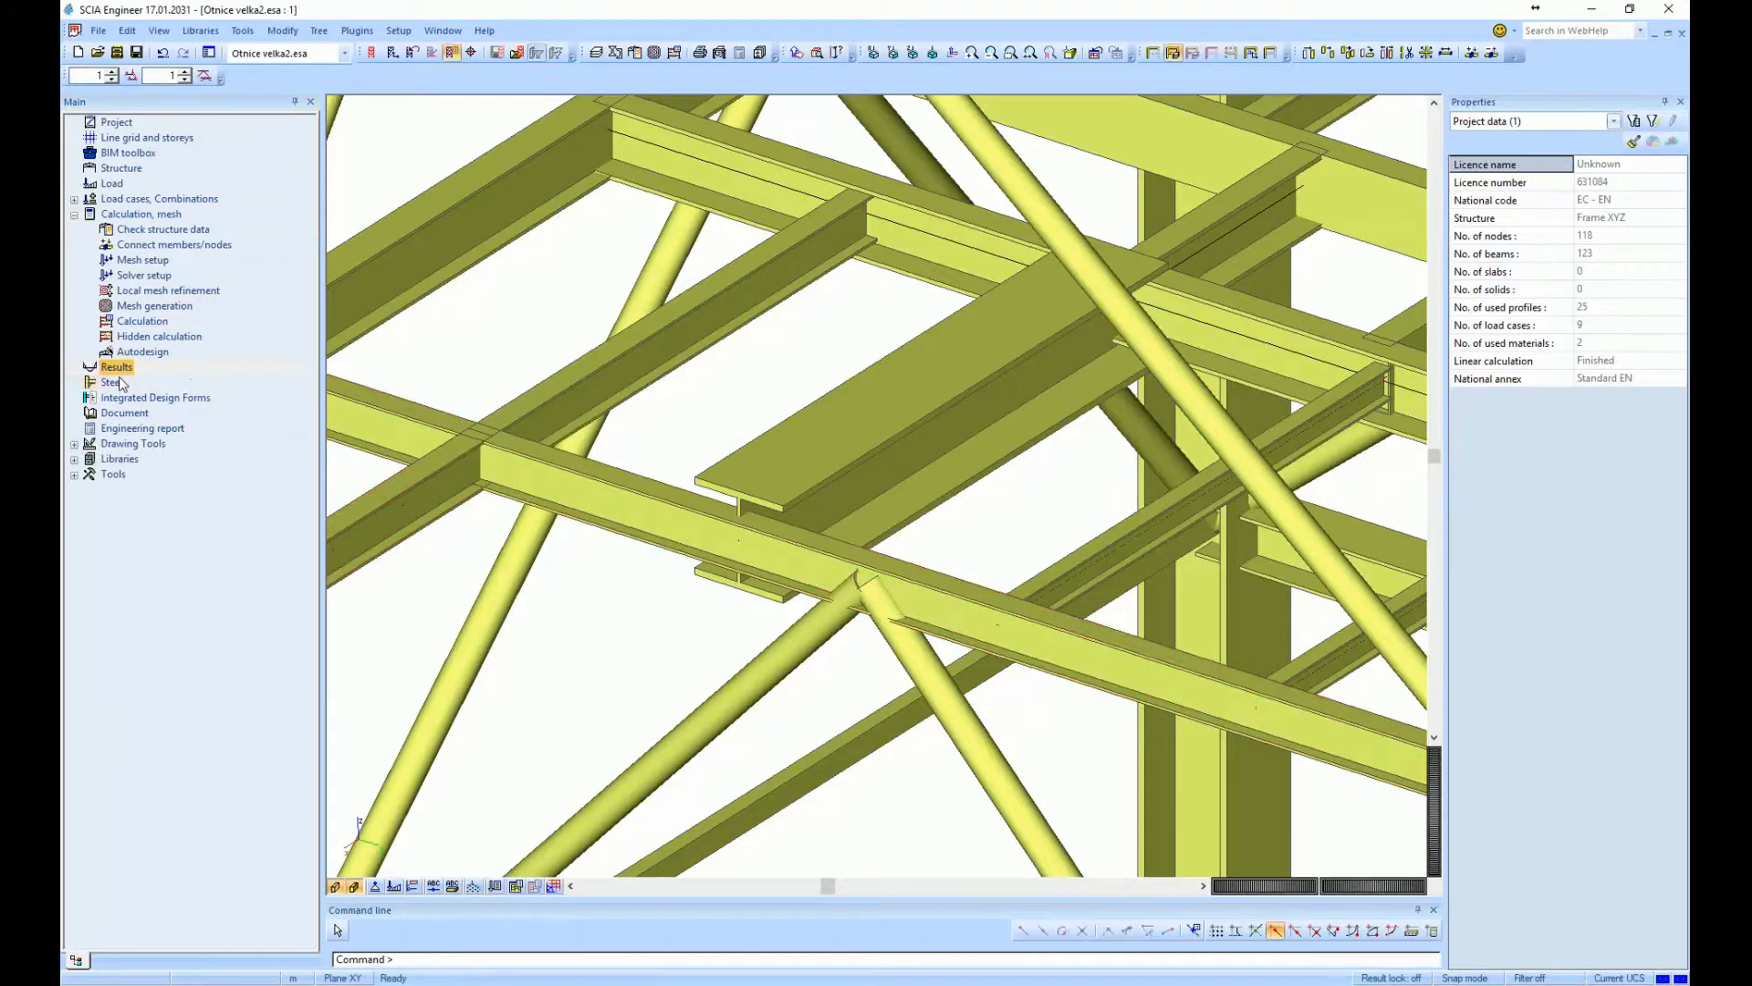
# Run the IDEA StatiCa Connection check for combination CO1 and export the joint of the modified beam to IDEA StatiCa Connection
pyautogui.click(112, 383)
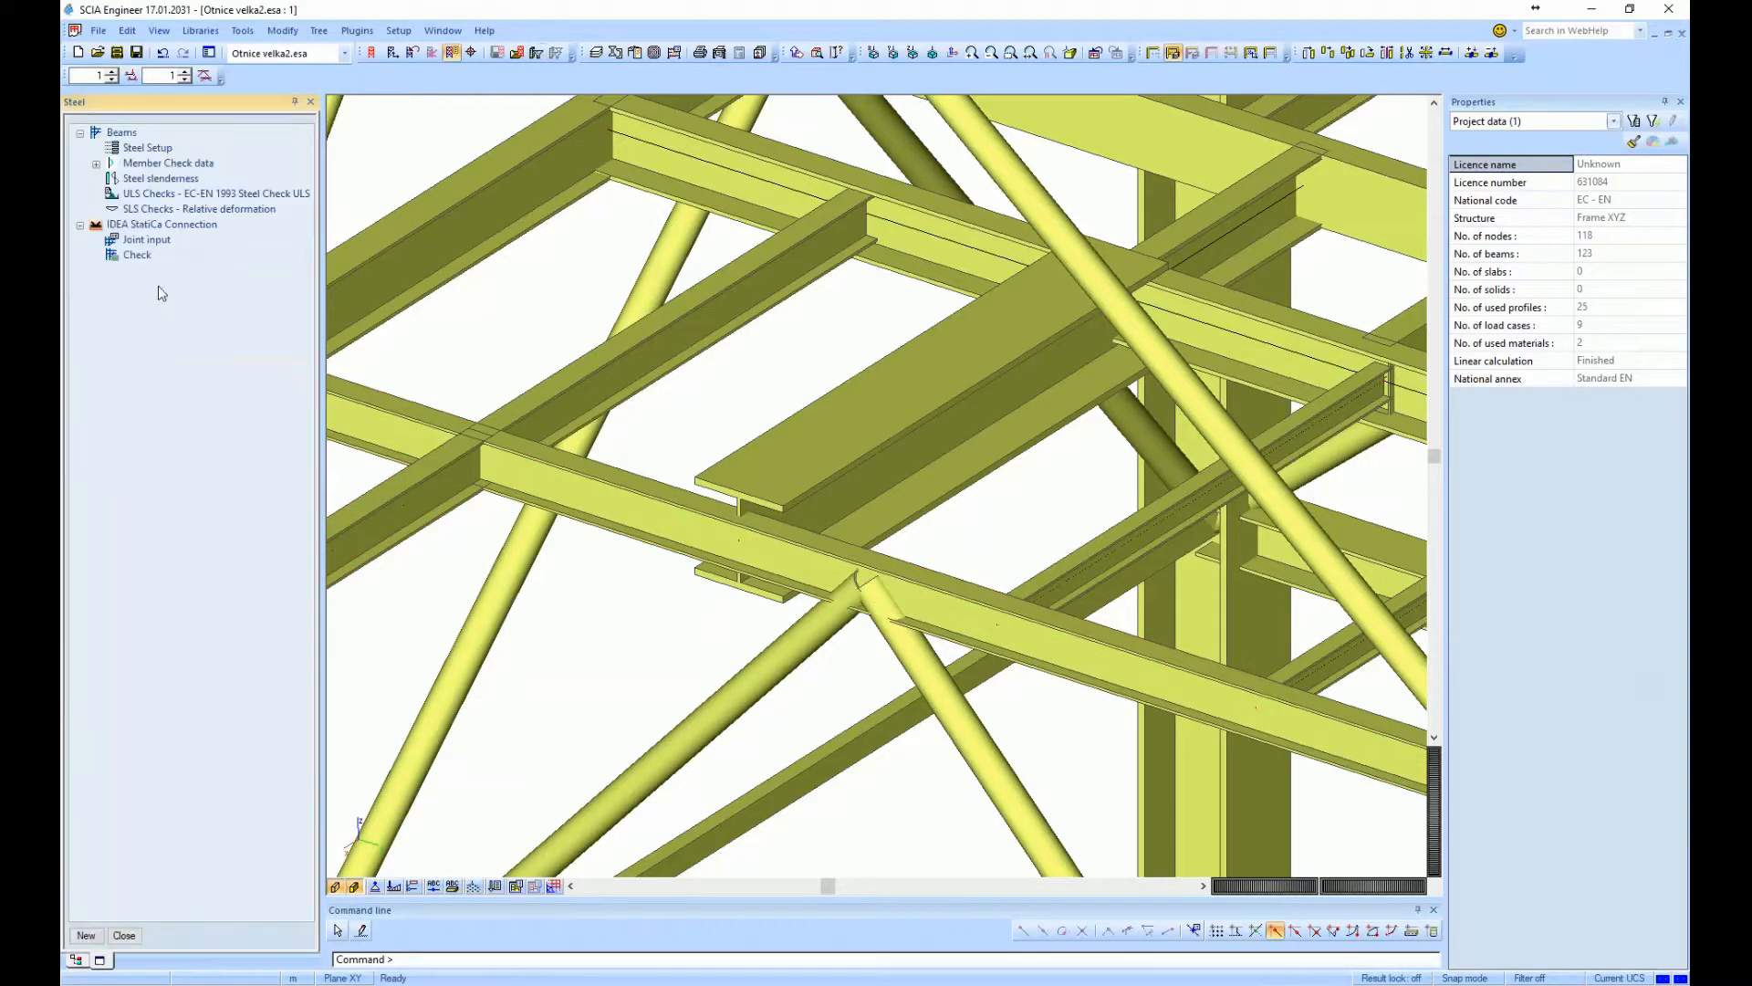
pyautogui.click(80, 134)
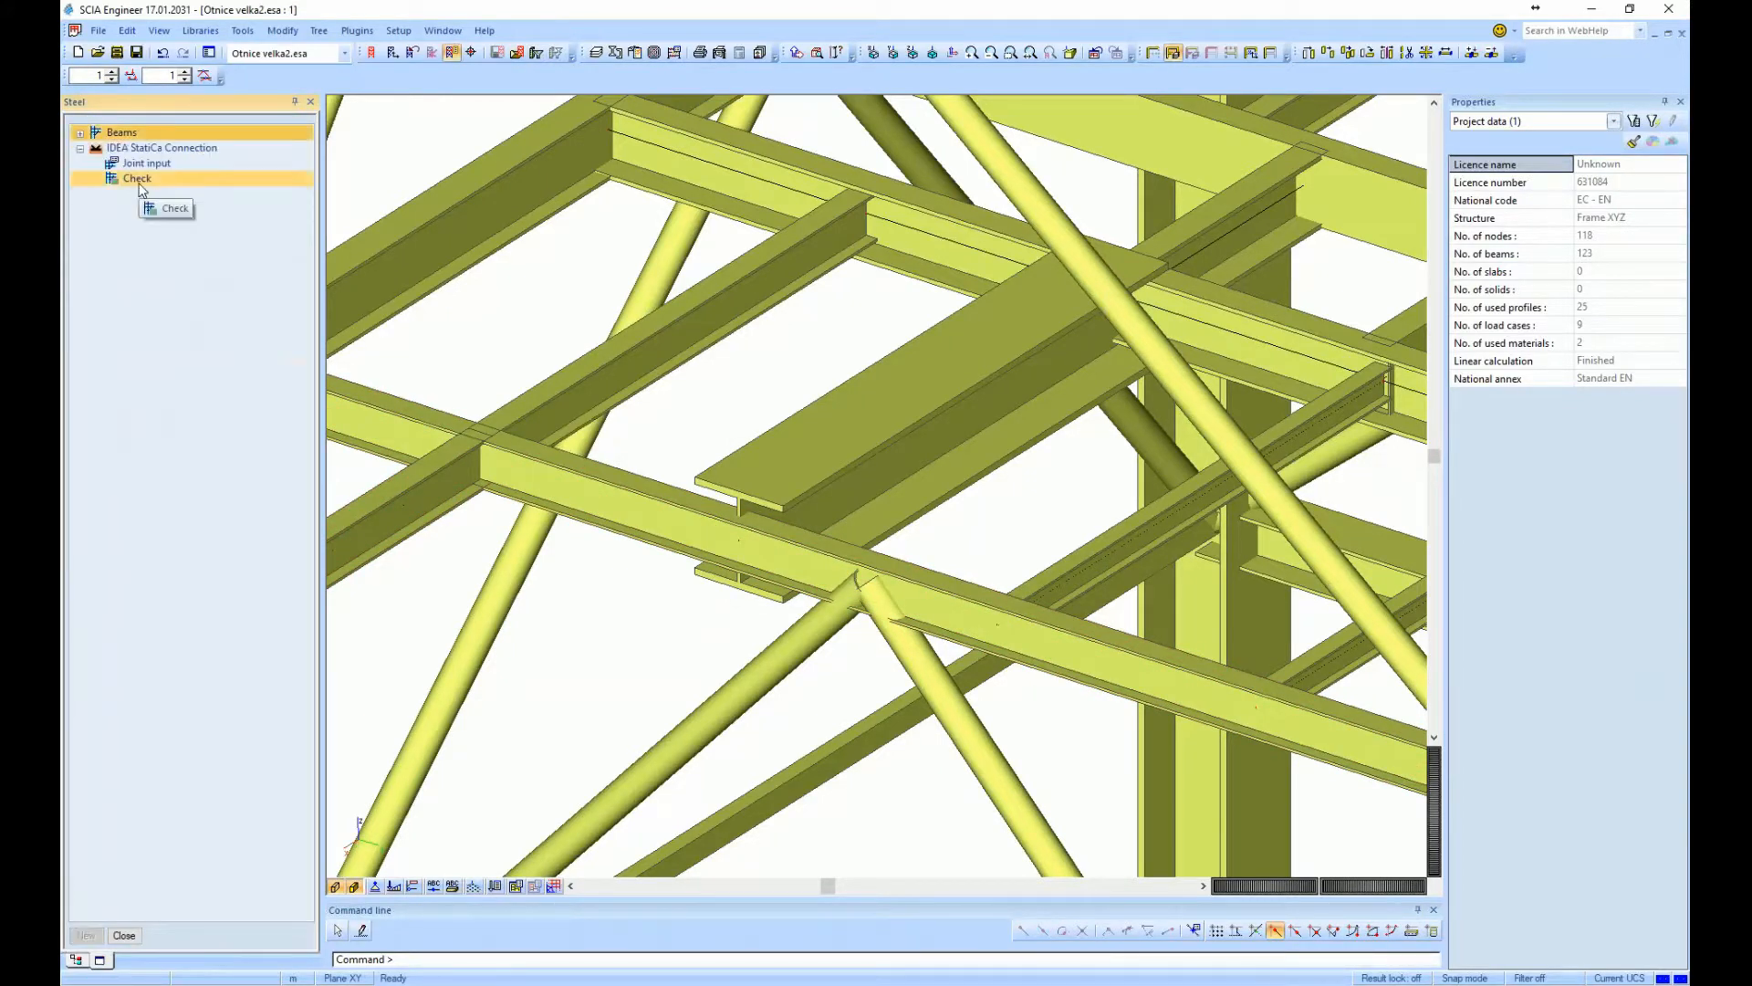
pyautogui.doubleClick(137, 181)
pyautogui.click(1664, 960)
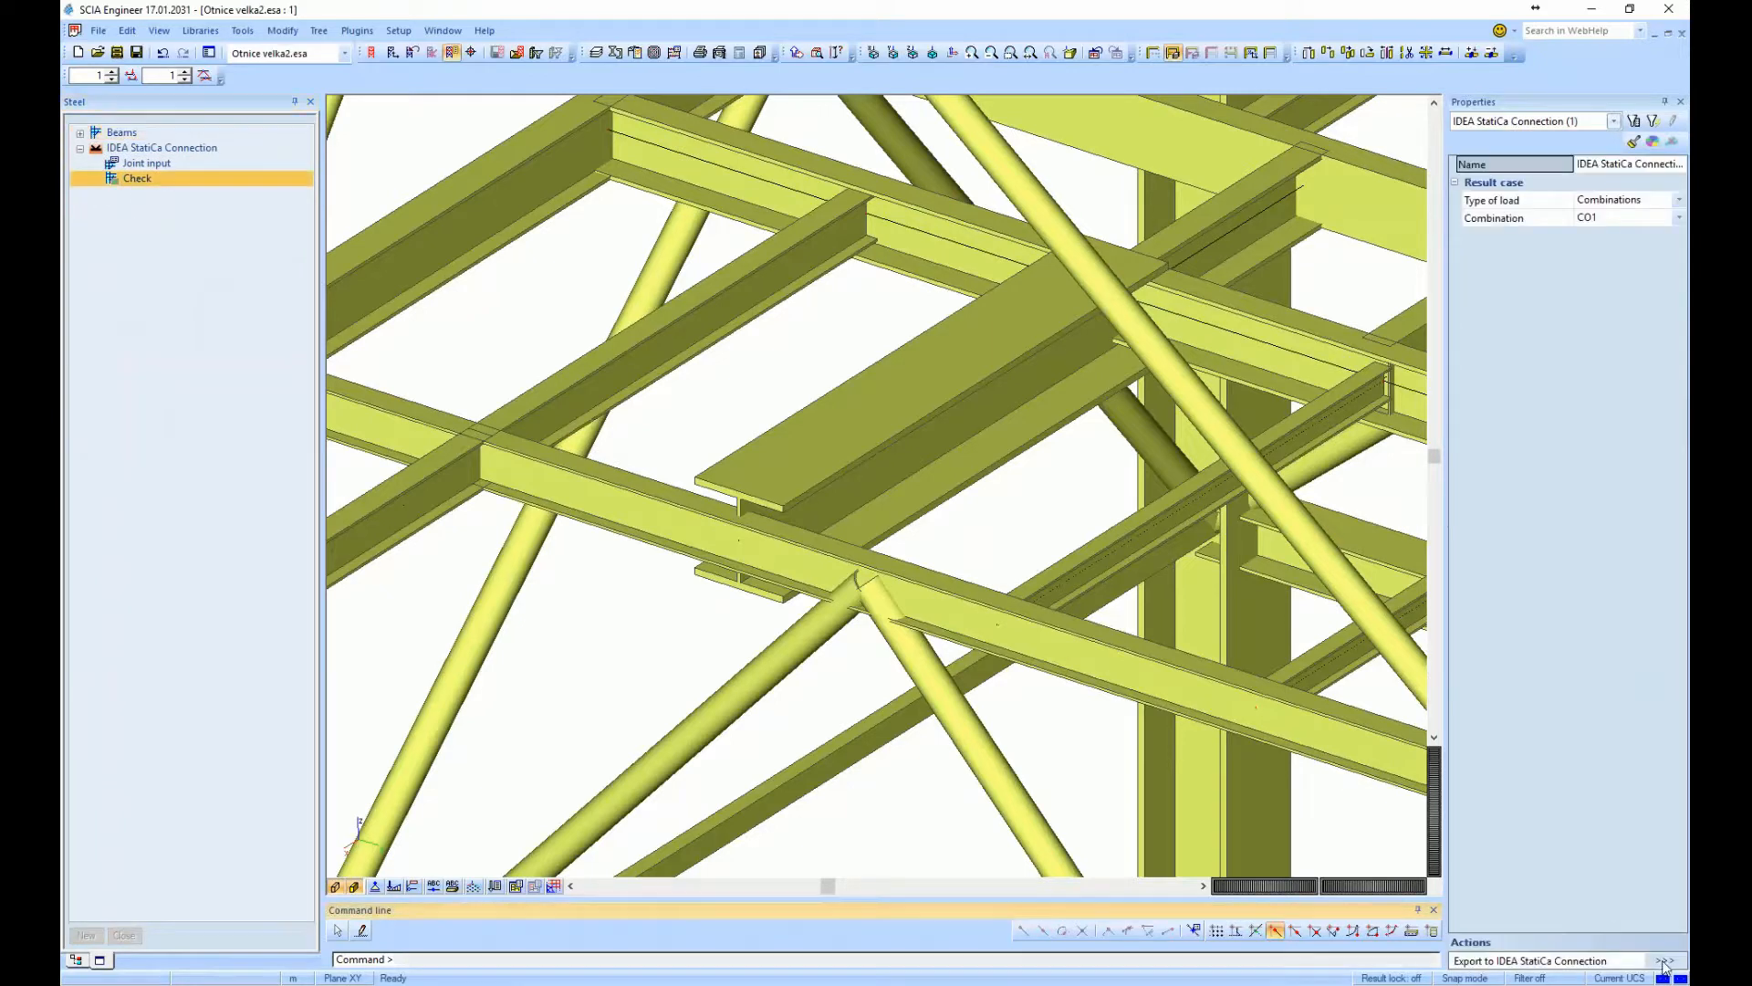
pyautogui.click(753, 534)
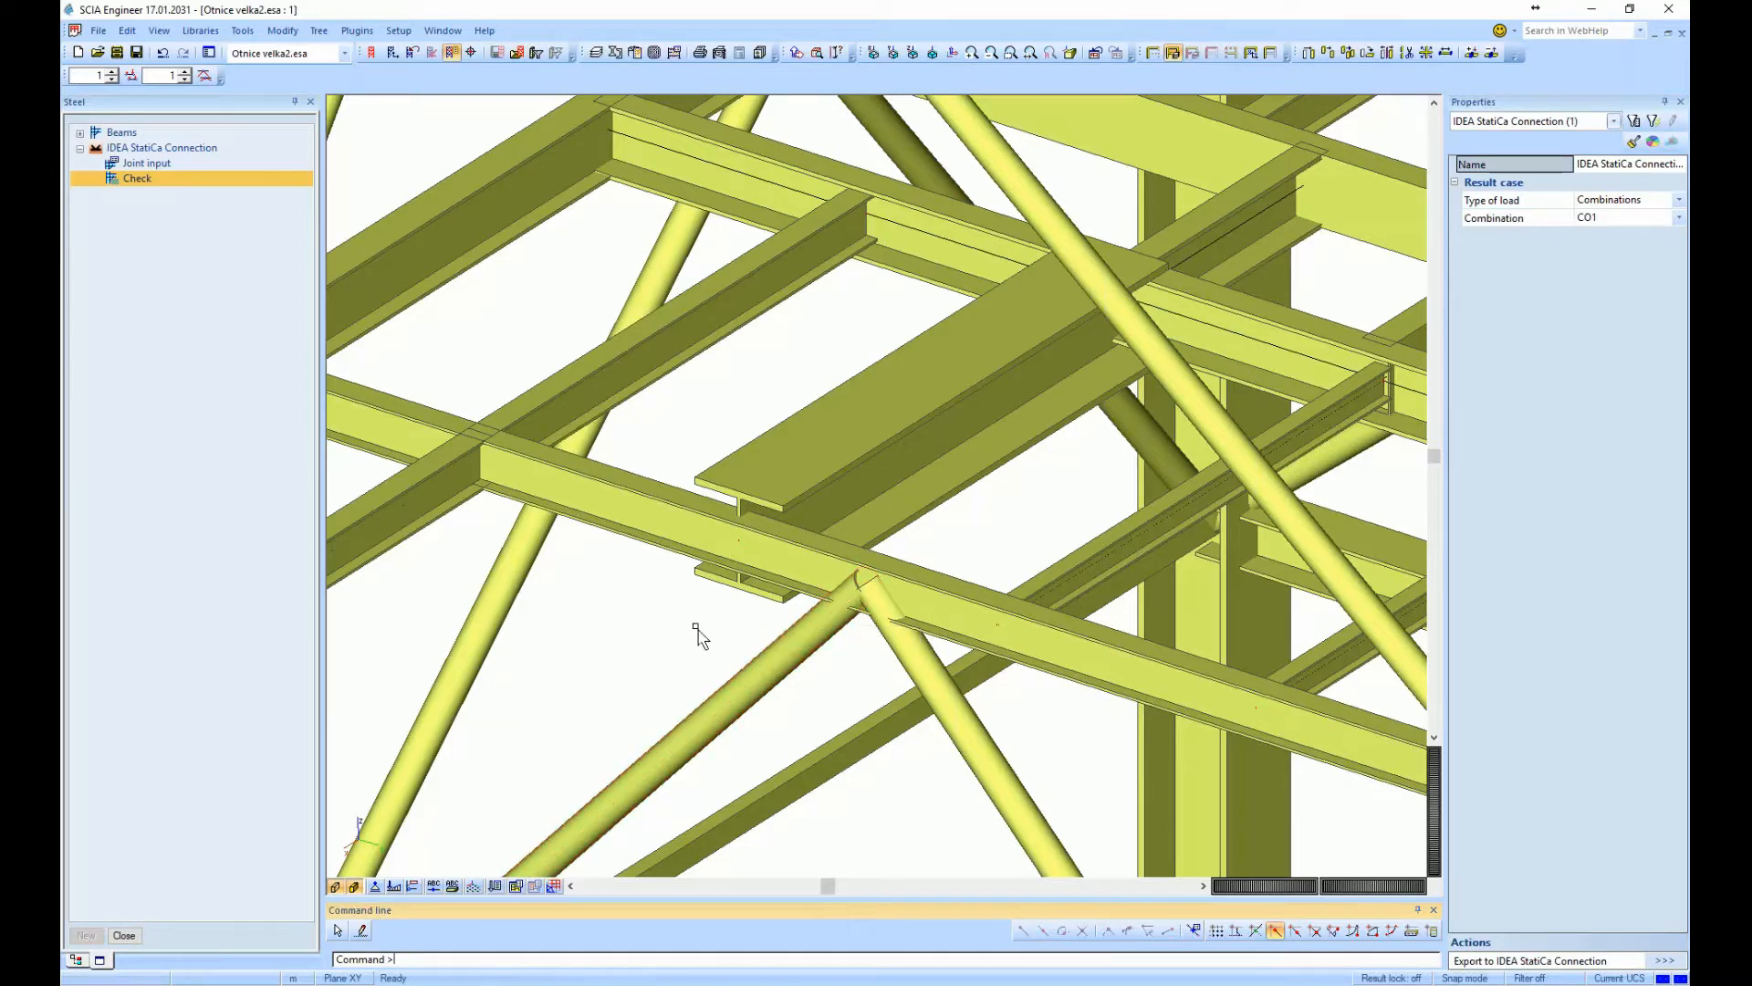
pyautogui.click(695, 530)
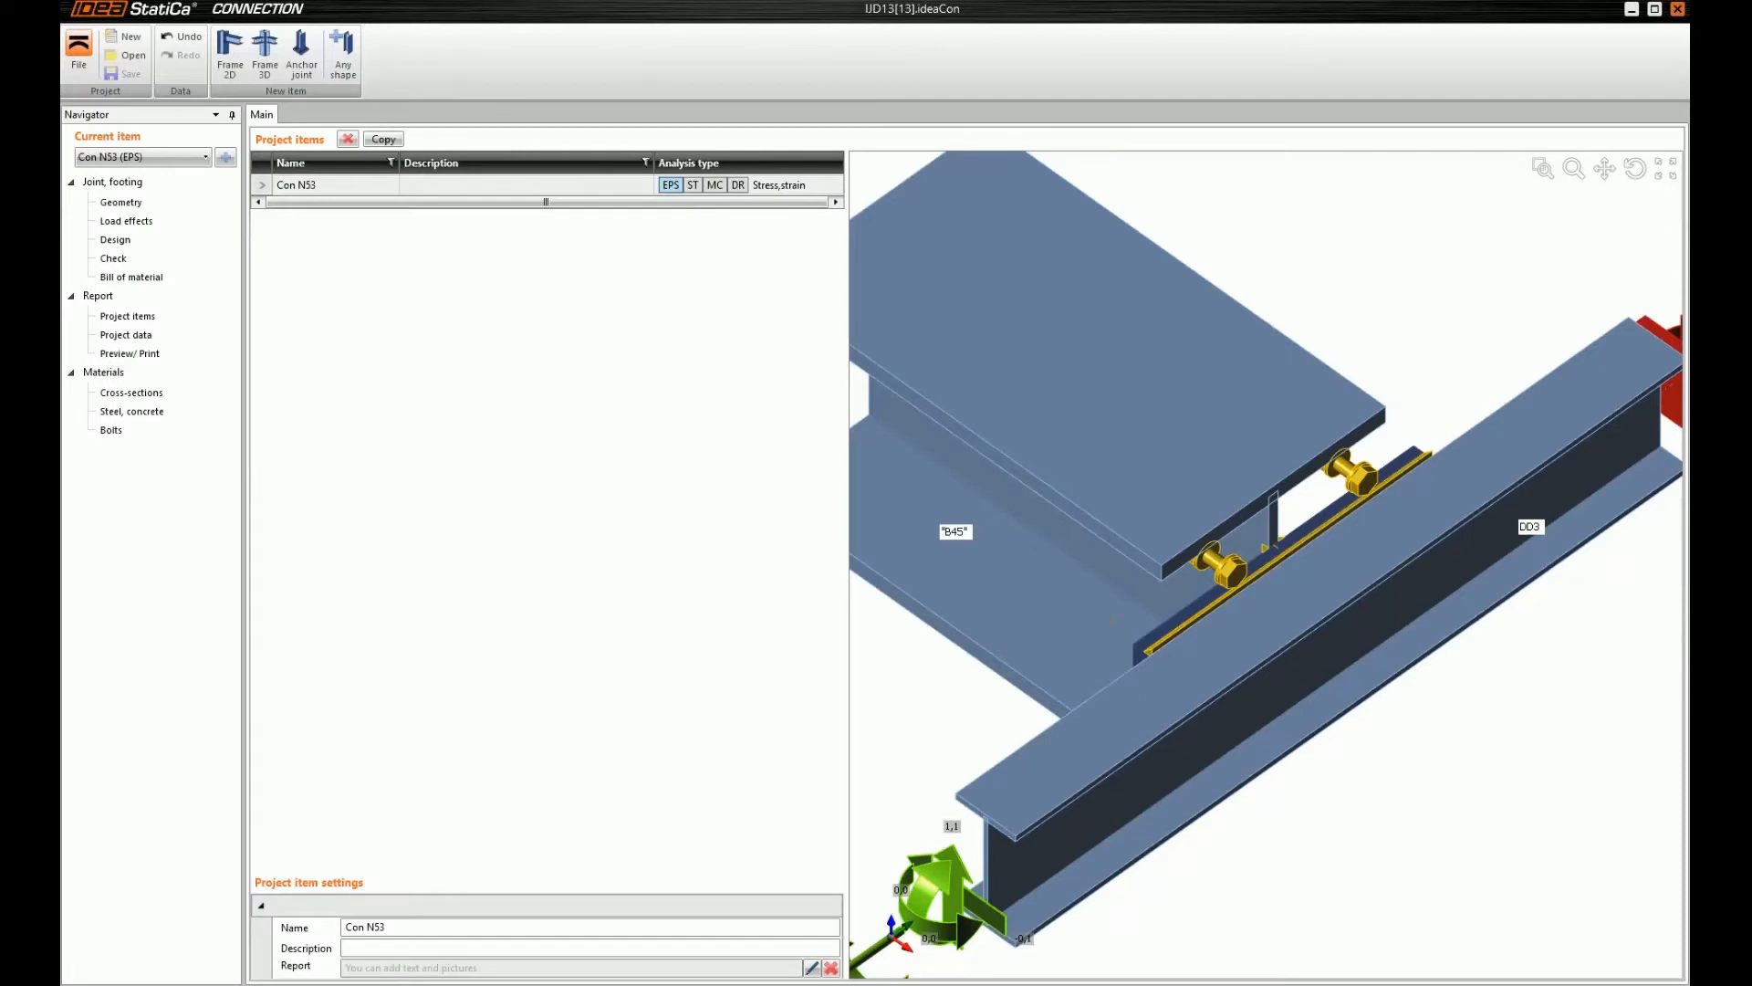
# Display the joint's manufacturing operations and examine in 3D how the shifted endplate and bolts fit the HEB240 beam
pyautogui.scroll(-4, 1203, 547)
pyautogui.keyDown('ctrl'); pyautogui.moveTo(1195, 716); pyautogui.dragTo(1314, 643, button='middle'); pyautogui.keyUp('ctrl')
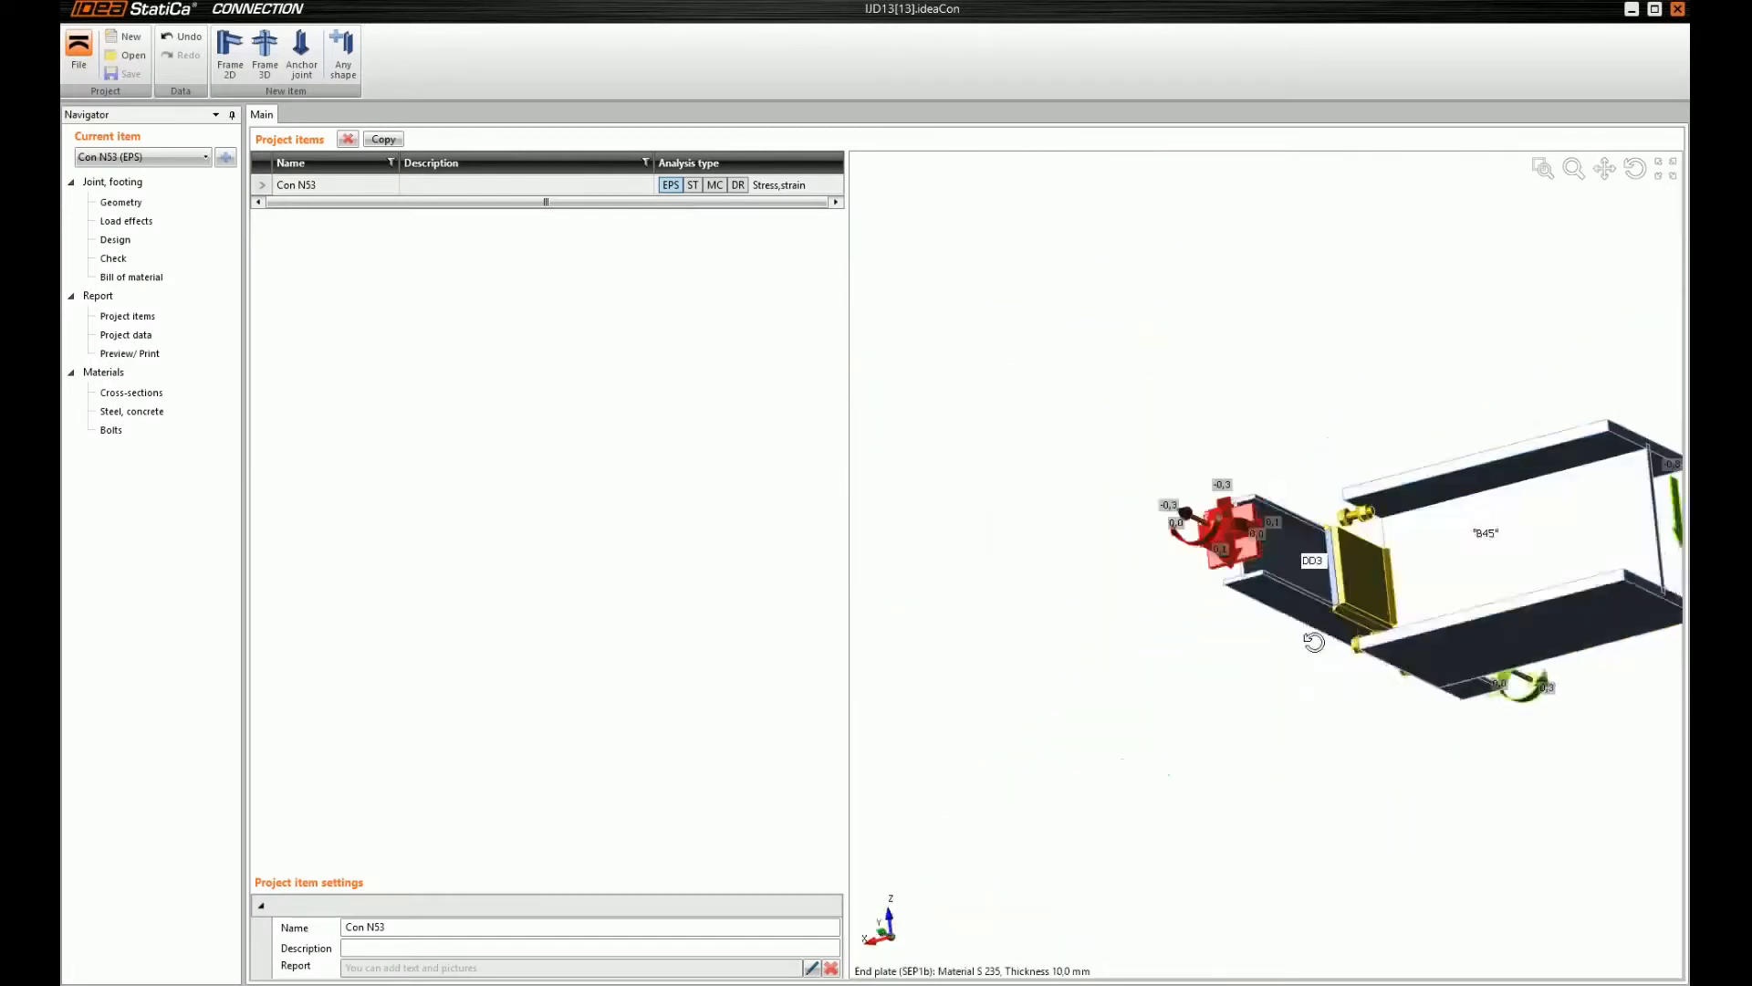
pyautogui.click(137, 240)
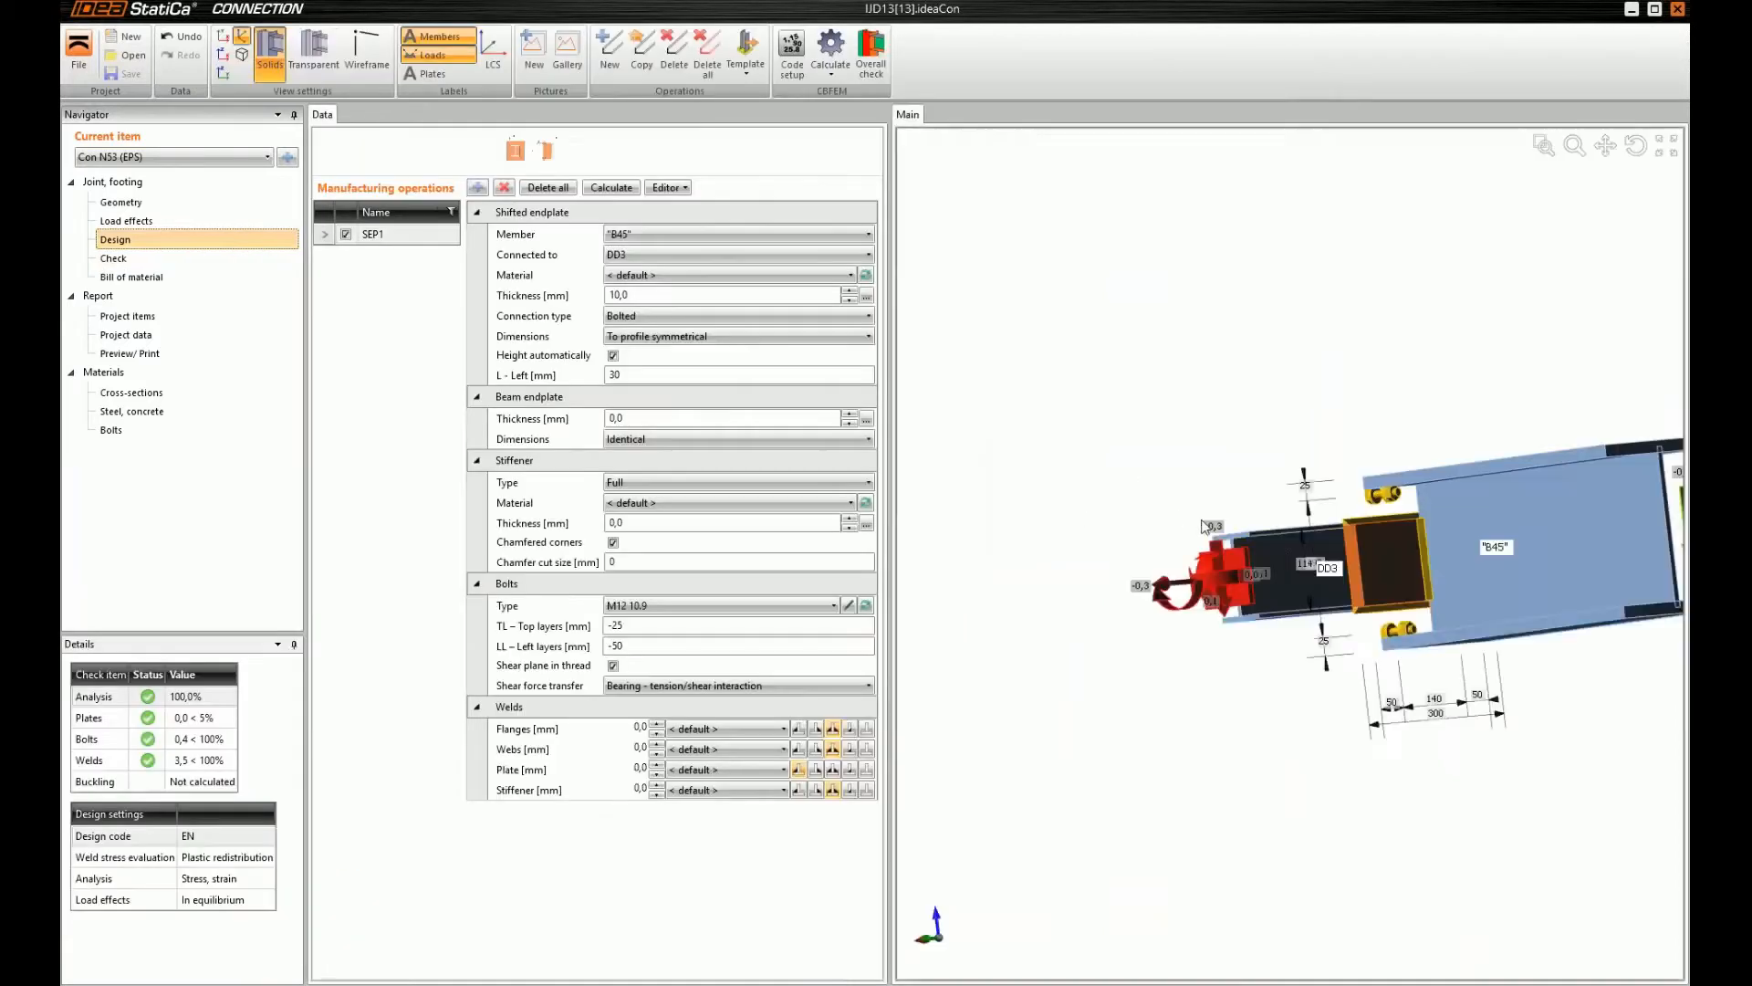
pyautogui.keyDown('ctrl'); pyautogui.moveTo(1323, 575); pyautogui.dragTo(1299, 529, button='middle'); pyautogui.keyUp('ctrl')
pyautogui.scroll(3, 1349, 555)
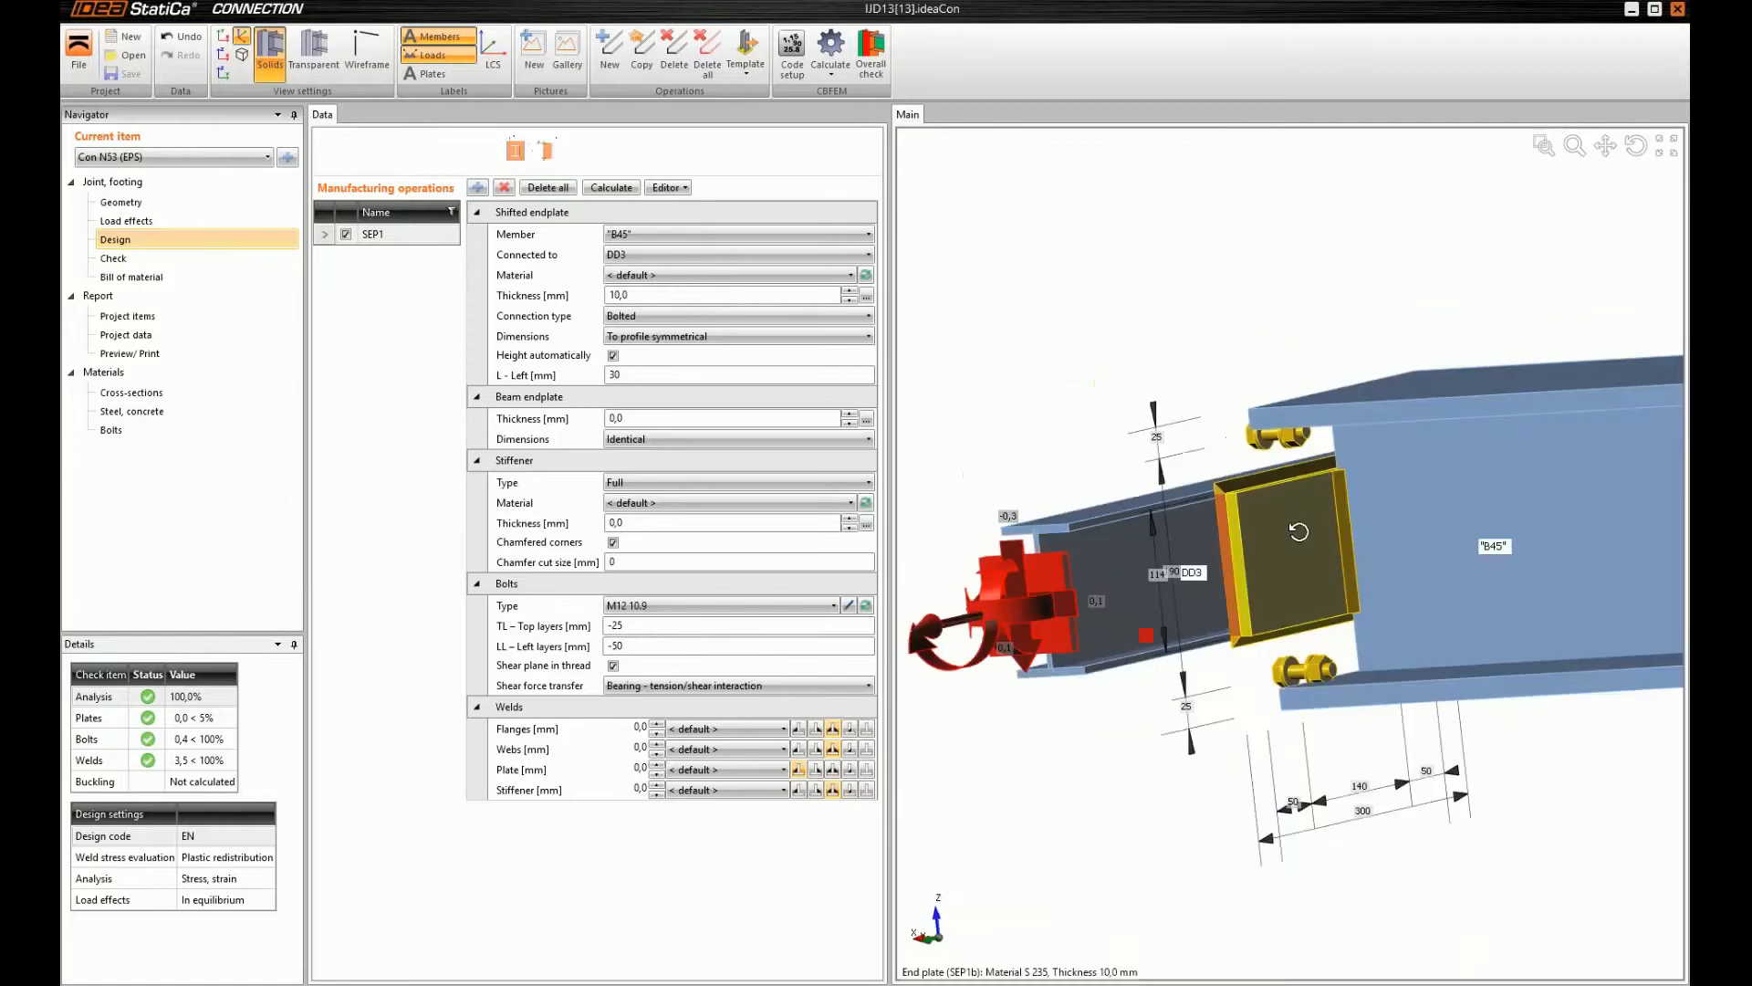
pyautogui.scroll(-2, 1404, 441)
pyautogui.keyDown('ctrl'); pyautogui.moveTo(1406, 446); pyautogui.dragTo(1256, 517, button='middle'); pyautogui.keyUp('ctrl')
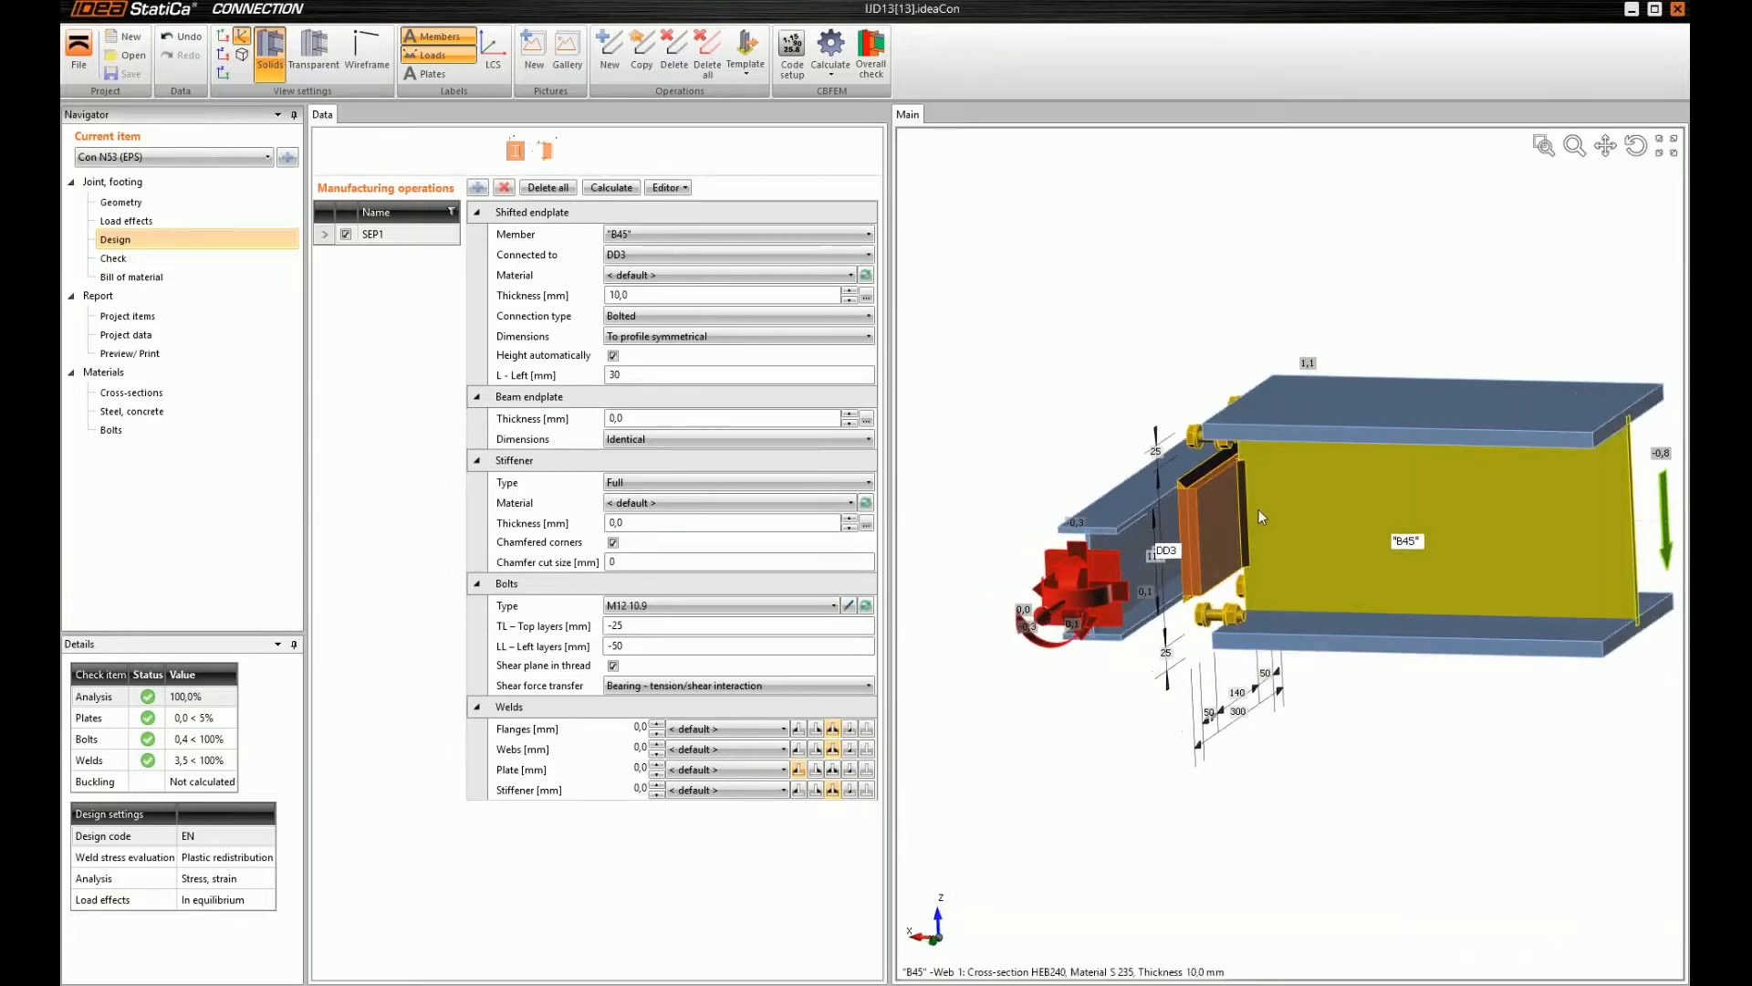
pyautogui.scroll(3, 1214, 498)
pyautogui.moveTo(1217, 502)
pyautogui.keyDown('ctrl'); pyautogui.mouseDown(button='middle')
pyautogui.moveTo(1213, 472)
pyautogui.moveTo(1232, 482)
pyautogui.mouseUp(button='middle'); pyautogui.keyUp('ctrl')
pyautogui.scroll(-3, 1227, 486)
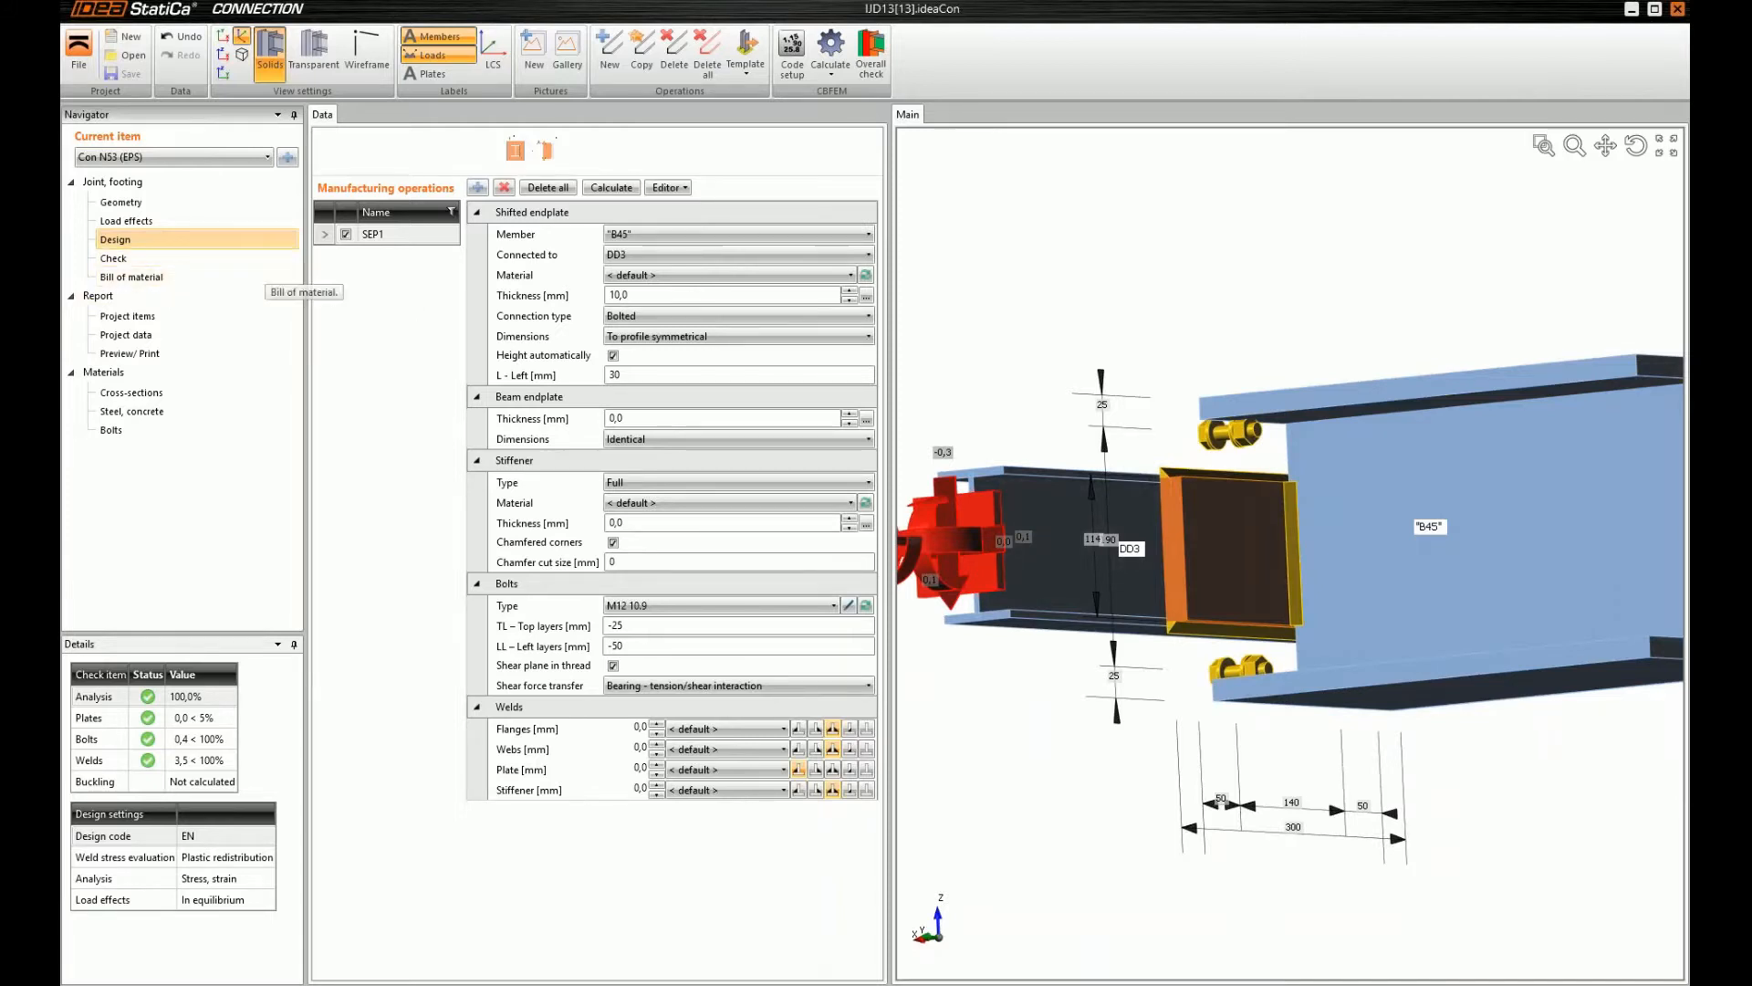
pyautogui.scroll(-2, 998, 377)
pyautogui.moveTo(1004, 350); pyautogui.dragTo(1066, 400, button='right')
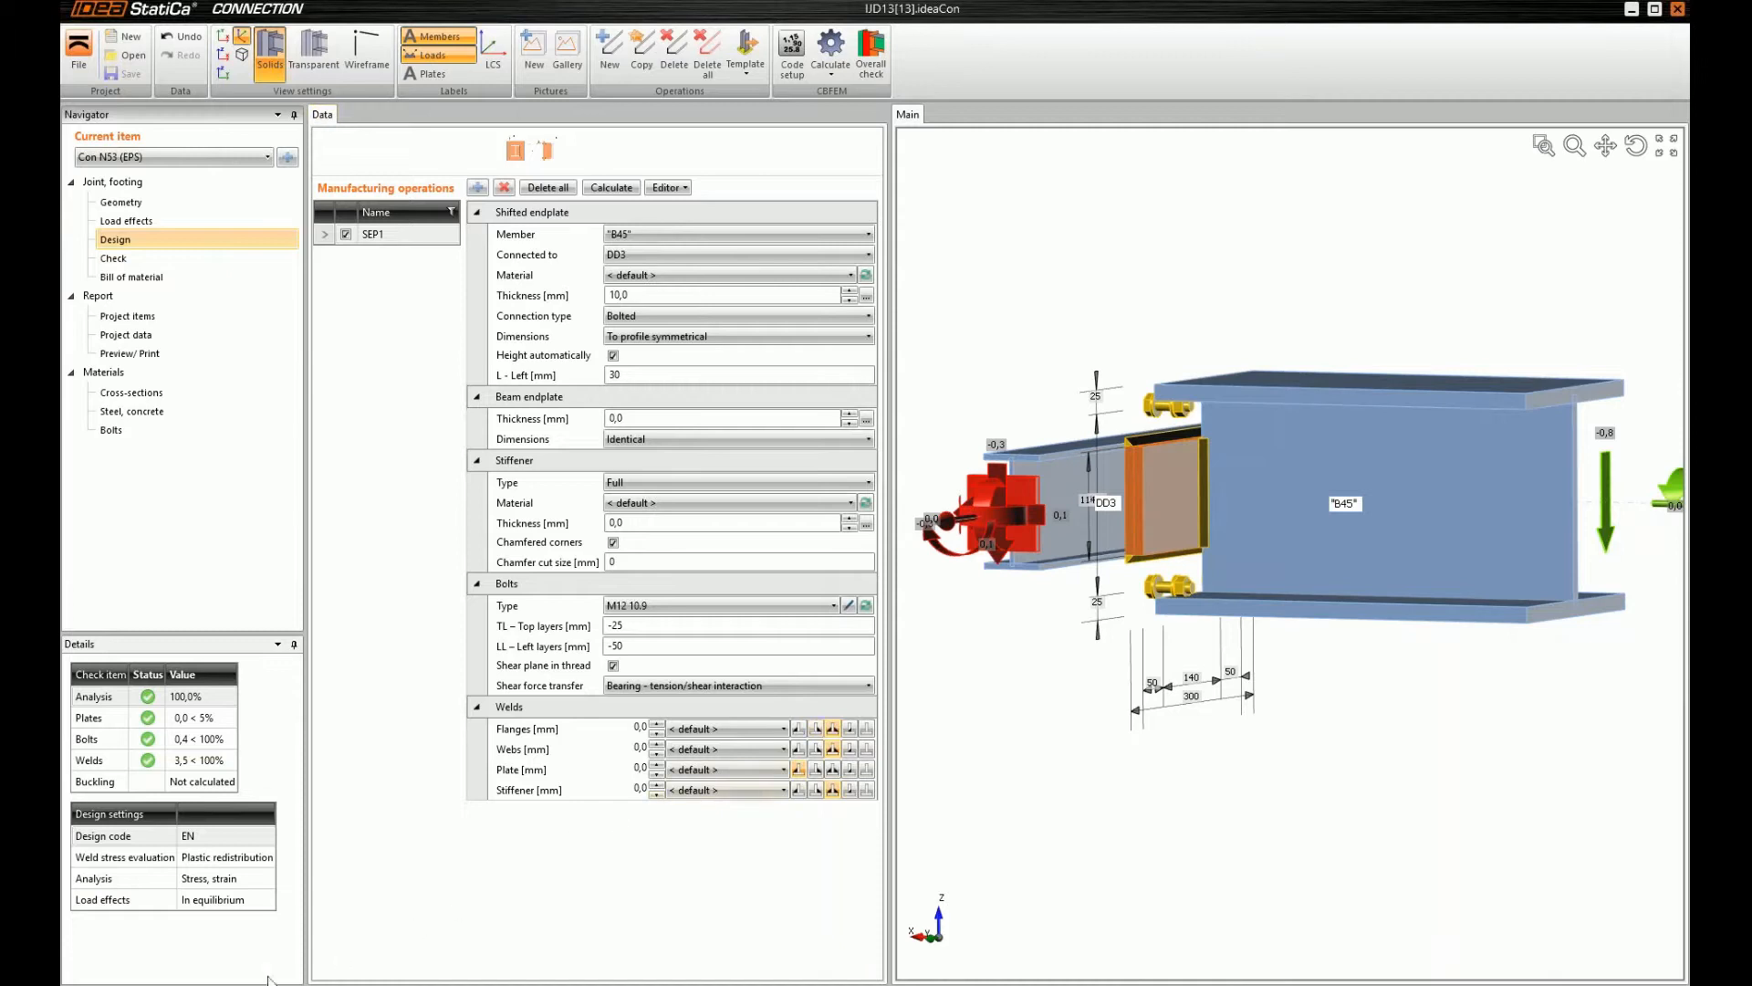
# Switch to Chrome, open the free trial page from the IDEA StatiCa home page and skim its request form
pyautogui.moveTo(212, 983)
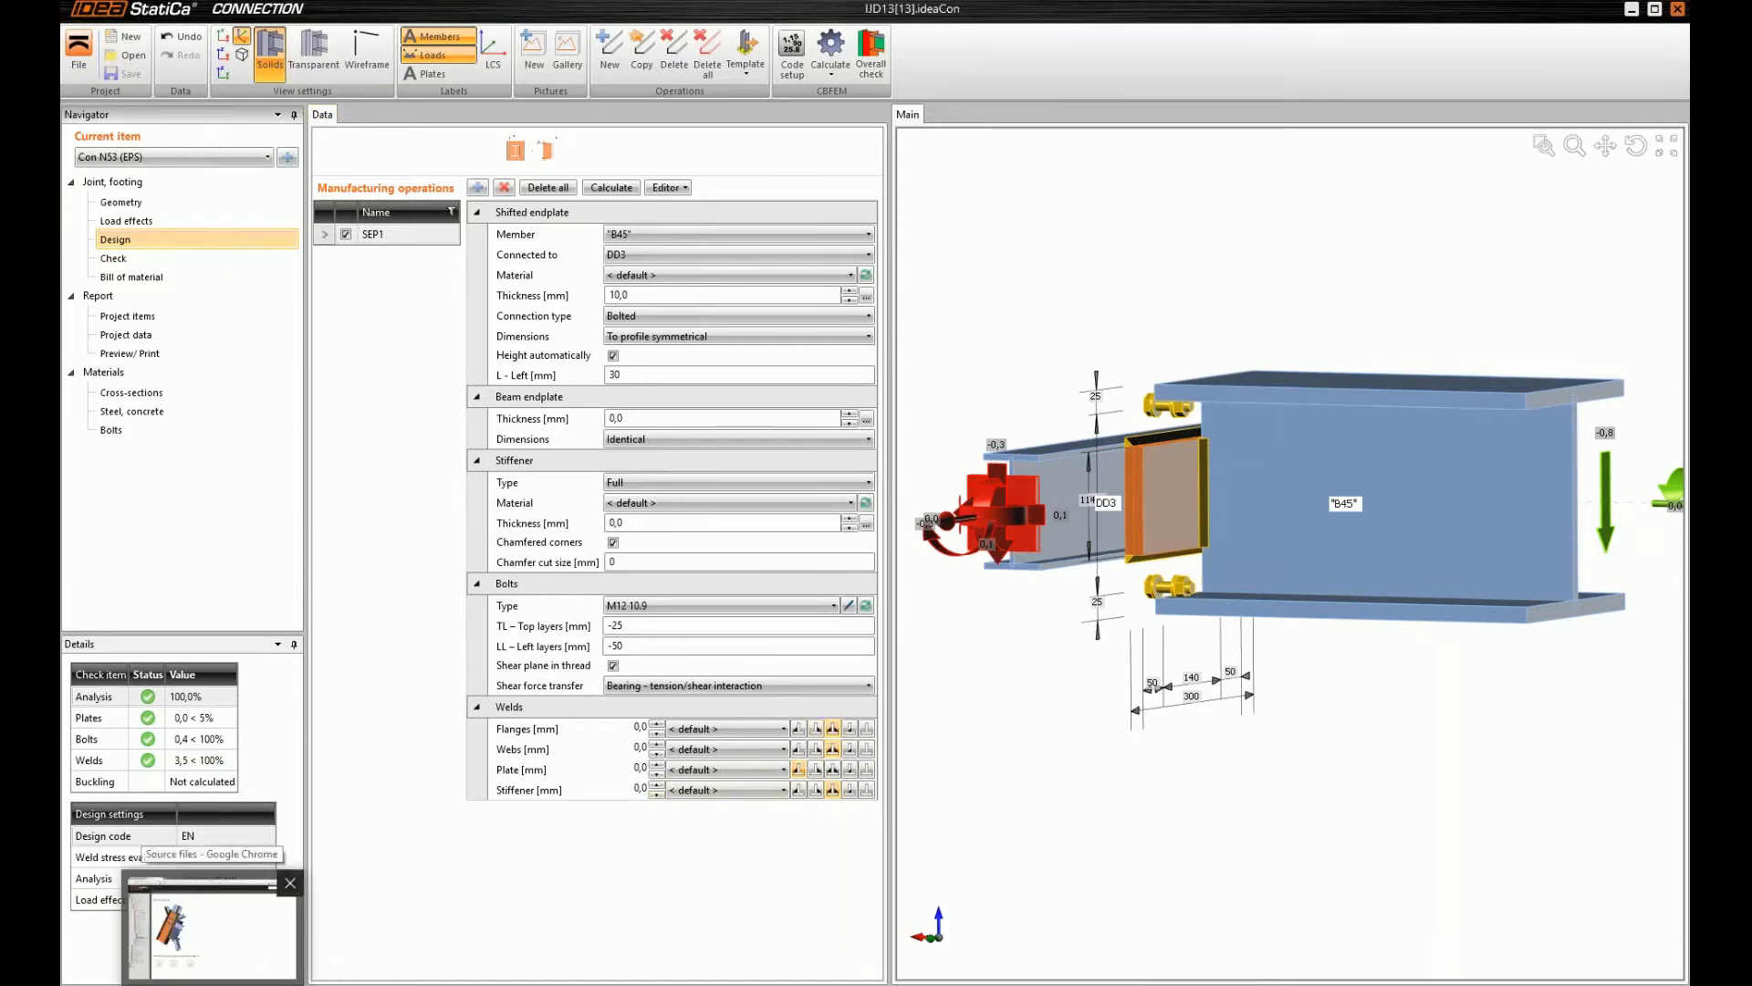
pyautogui.click(210, 926)
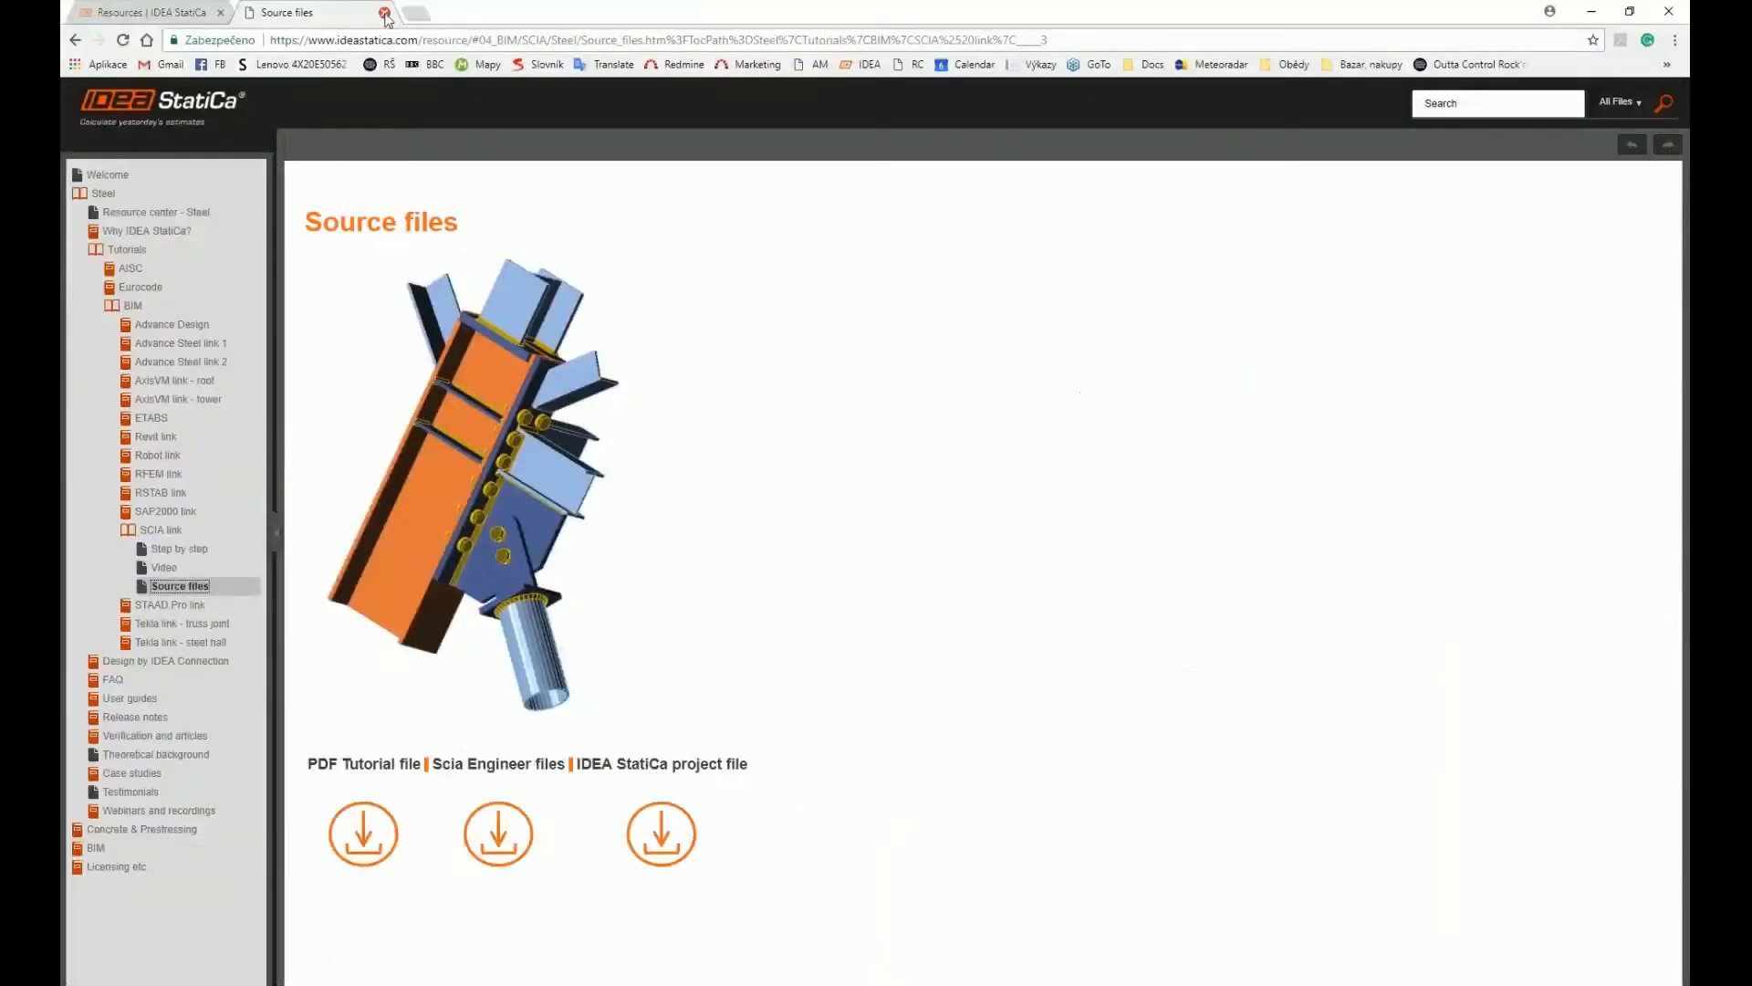
pyautogui.click(165, 22)
pyautogui.click(471, 144)
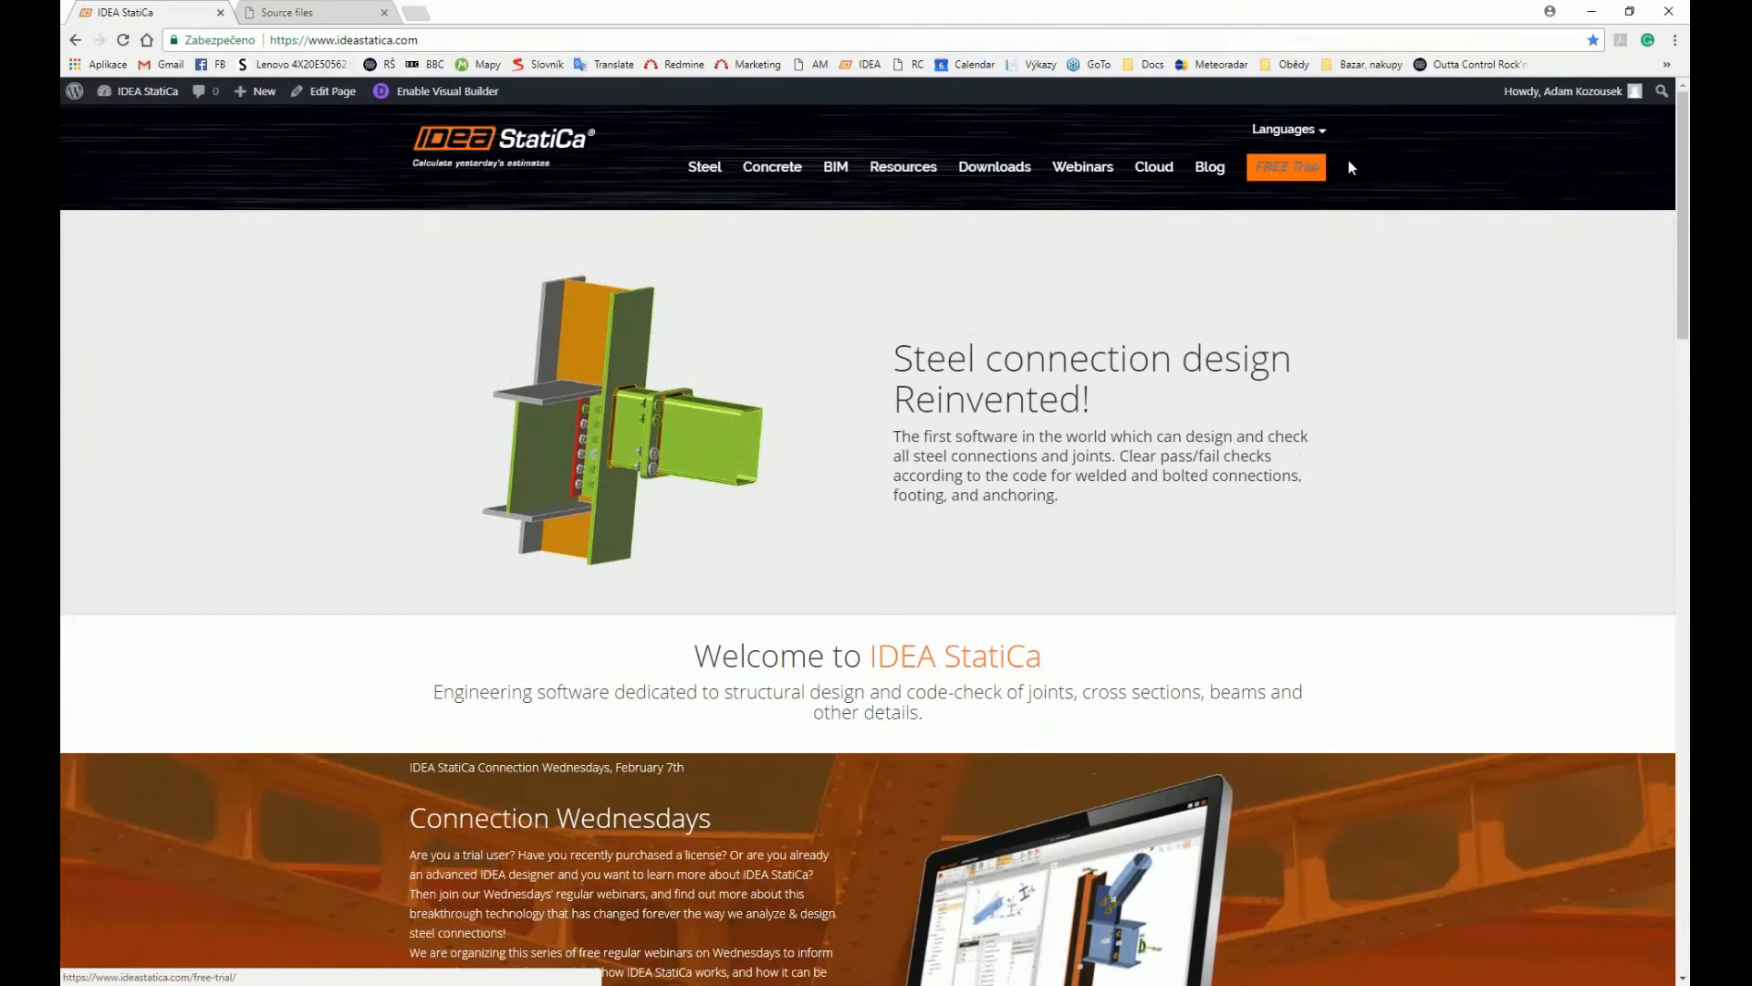
pyautogui.click(1292, 169)
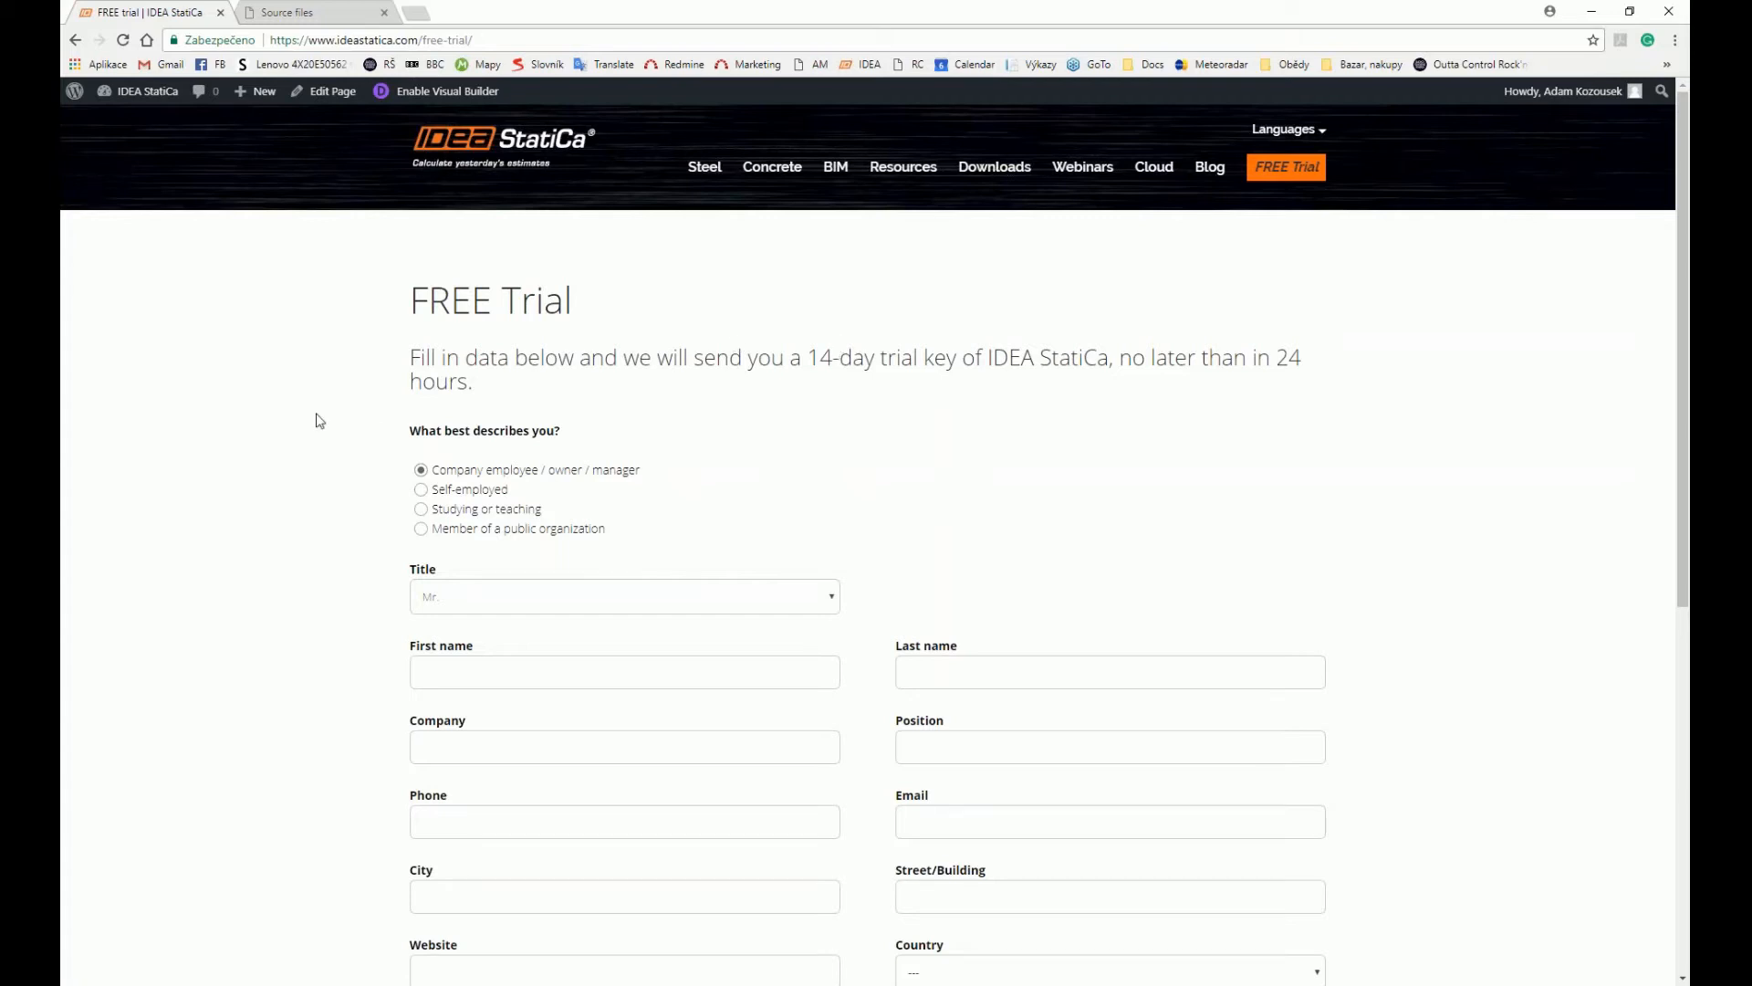
pyautogui.scroll(-1, 320, 420)
pyautogui.scroll(-3, 319, 420)
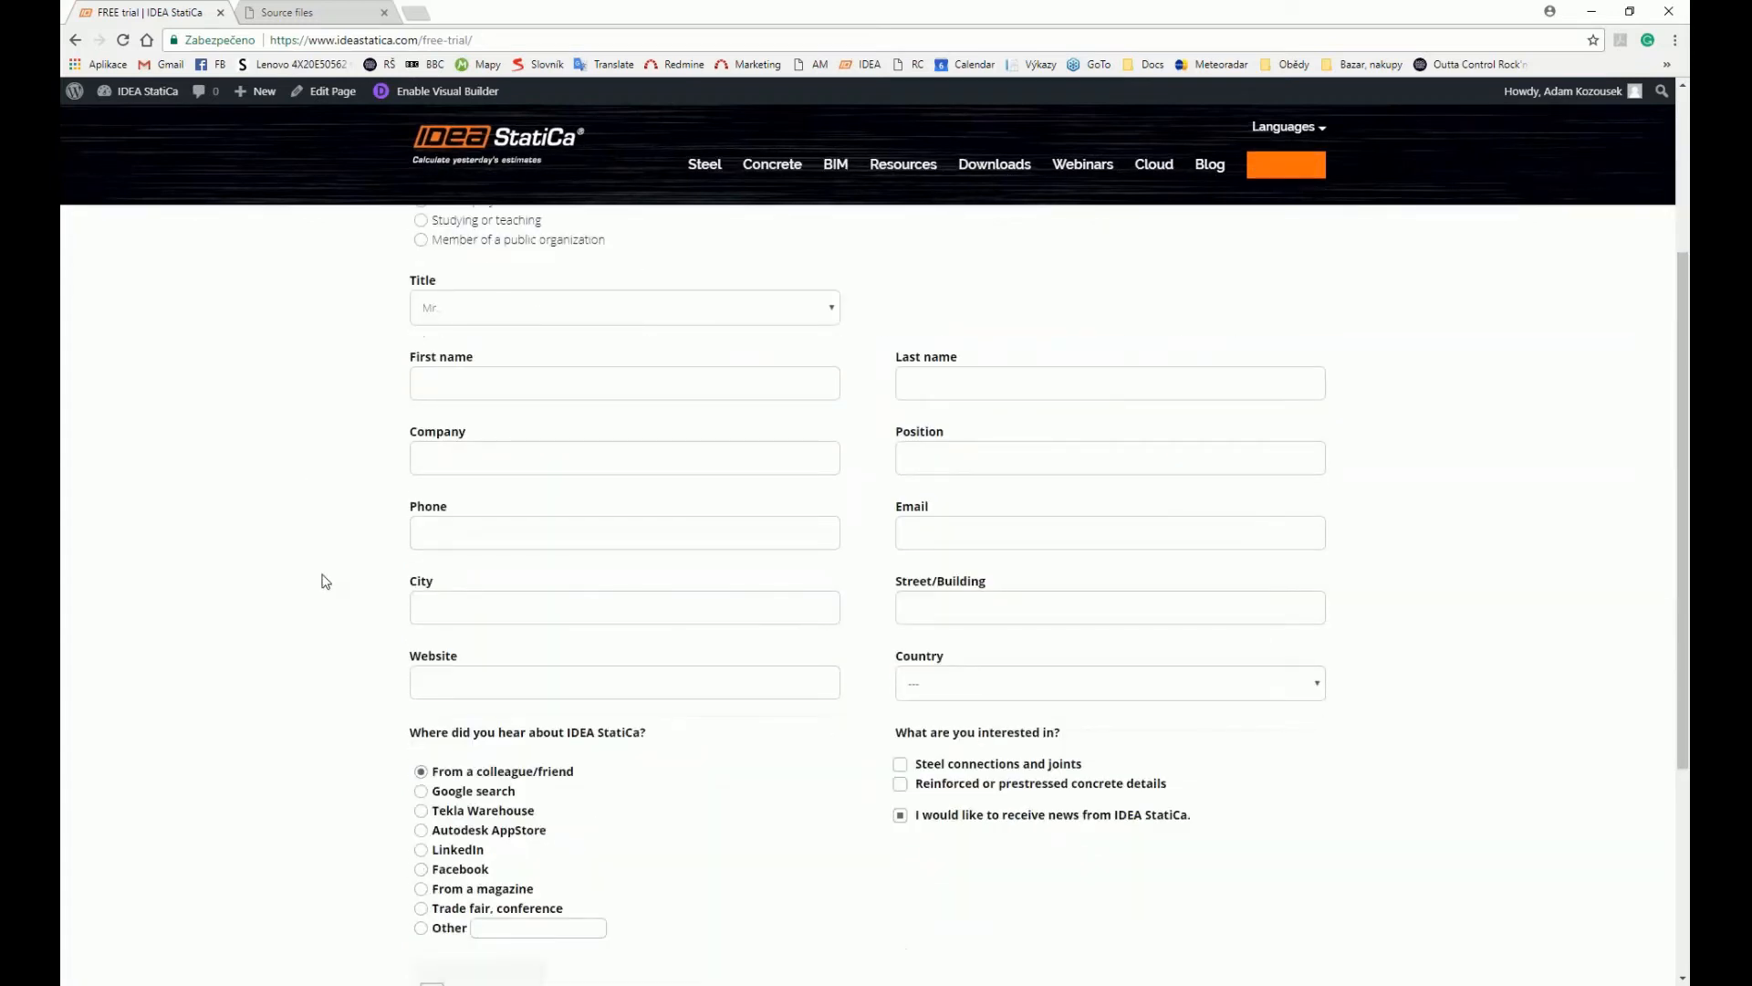
pyautogui.scroll(-2, 326, 581)
pyautogui.scroll(5, 324, 575)
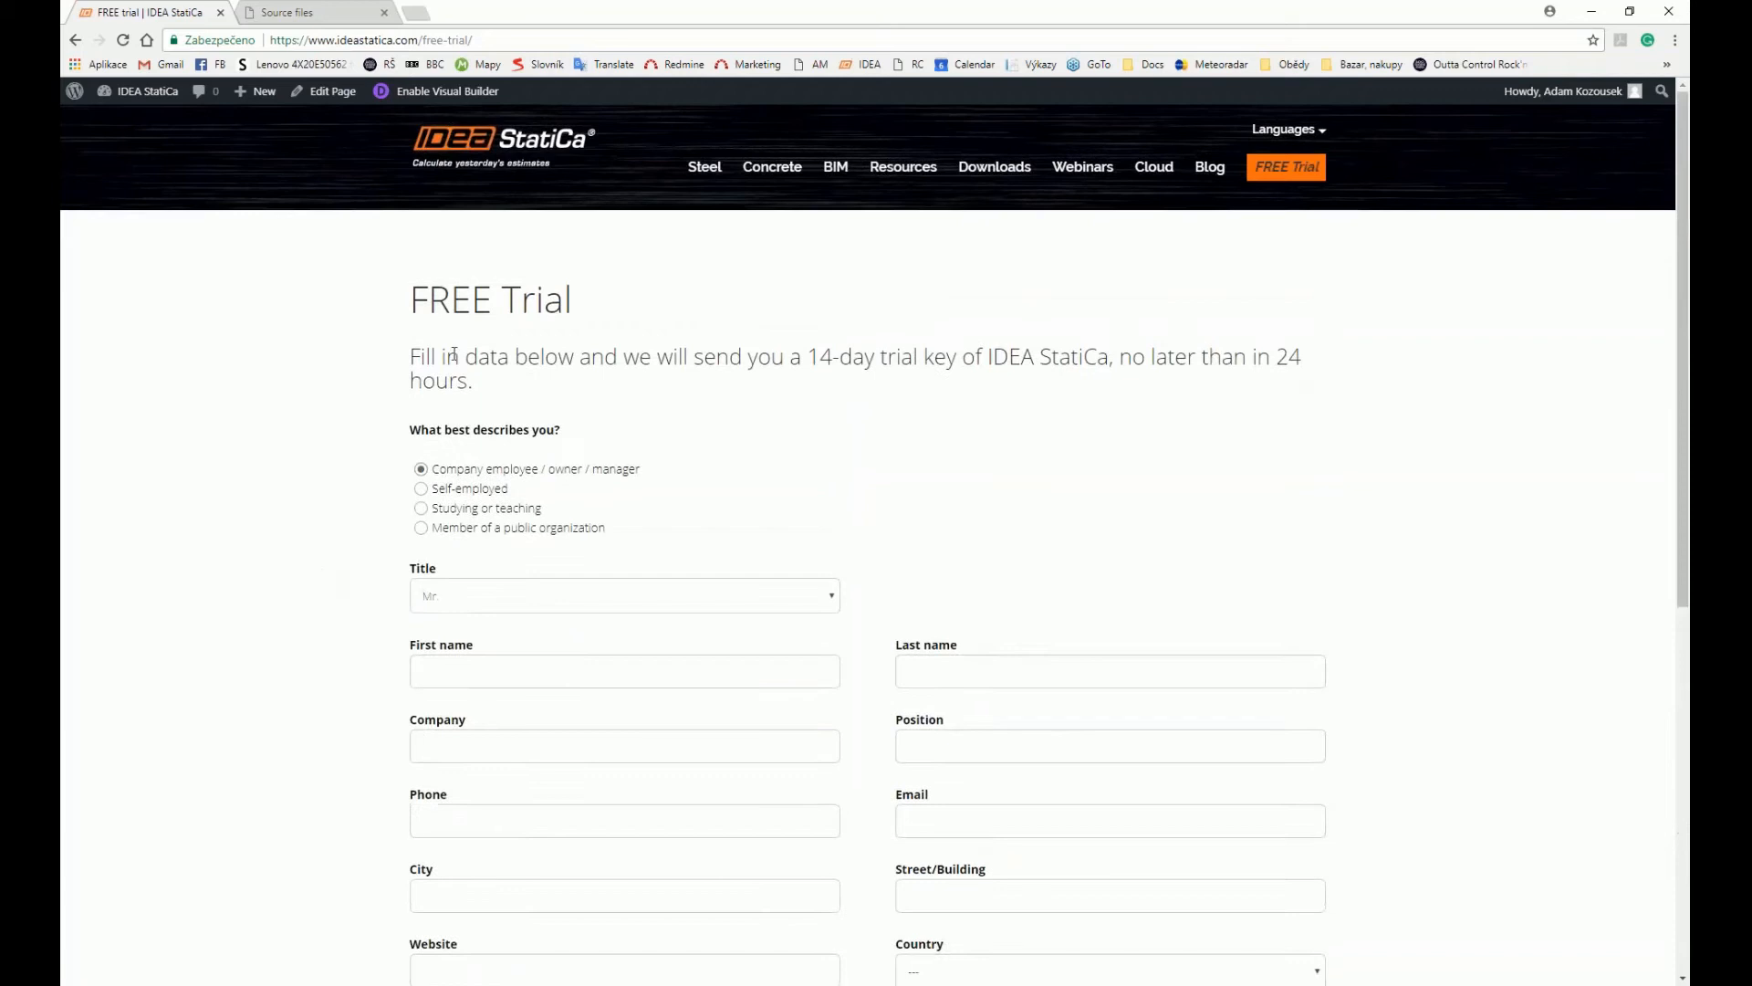